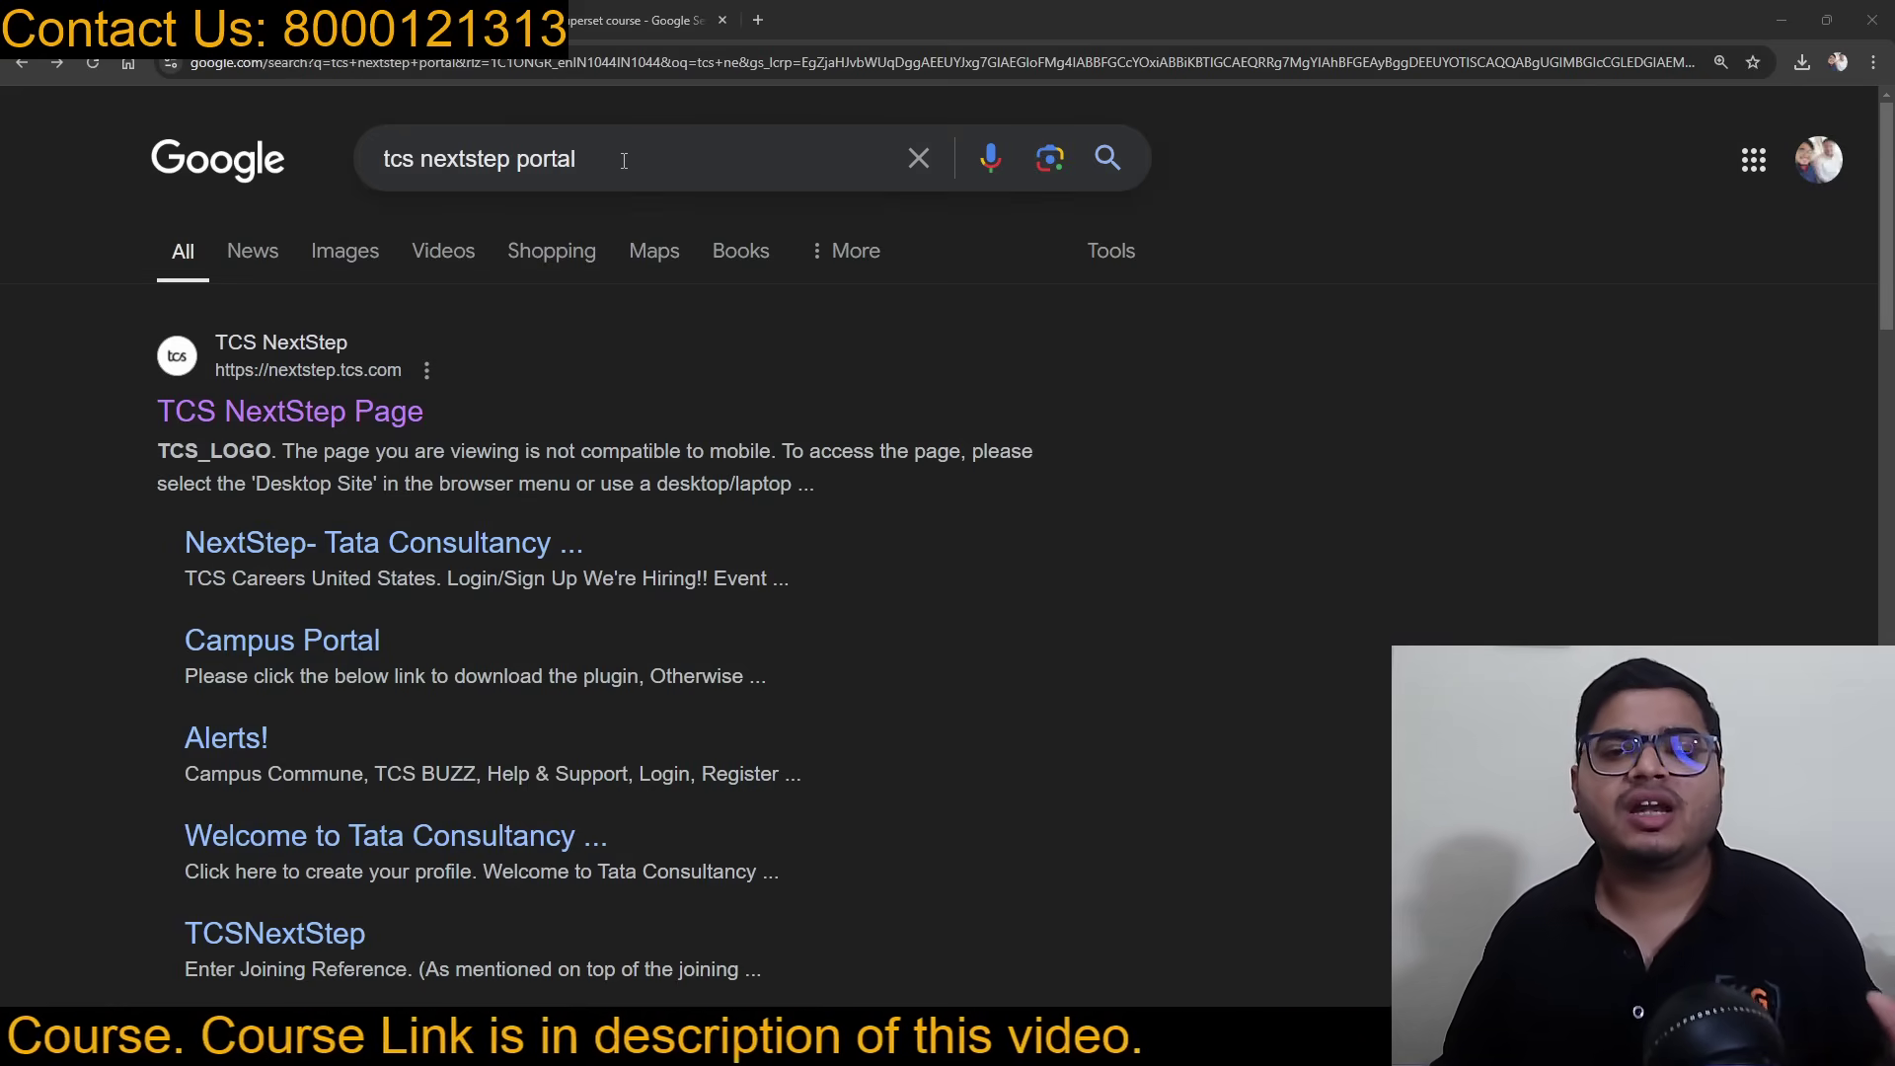
Step: Open the TCS NextStep site and start a new registration in the IT category
left_click(354, 425)
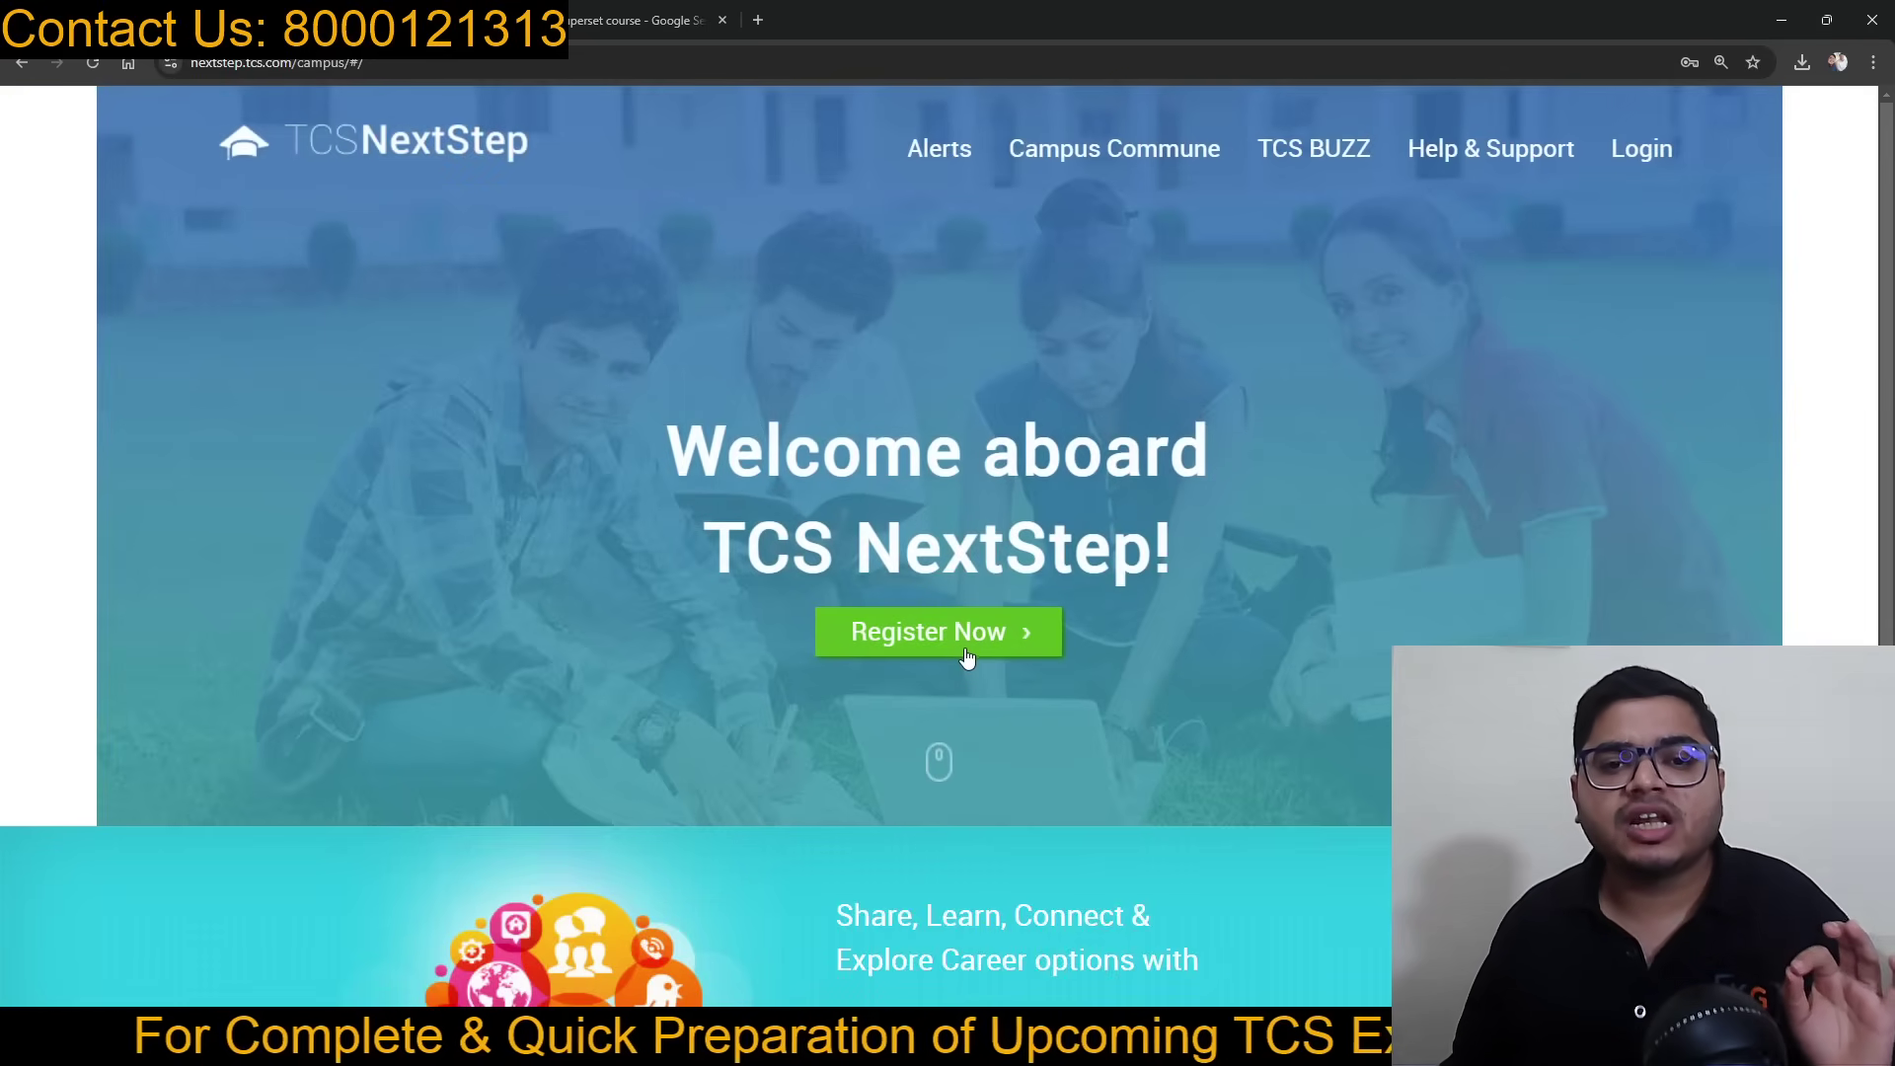
left_click(962, 647)
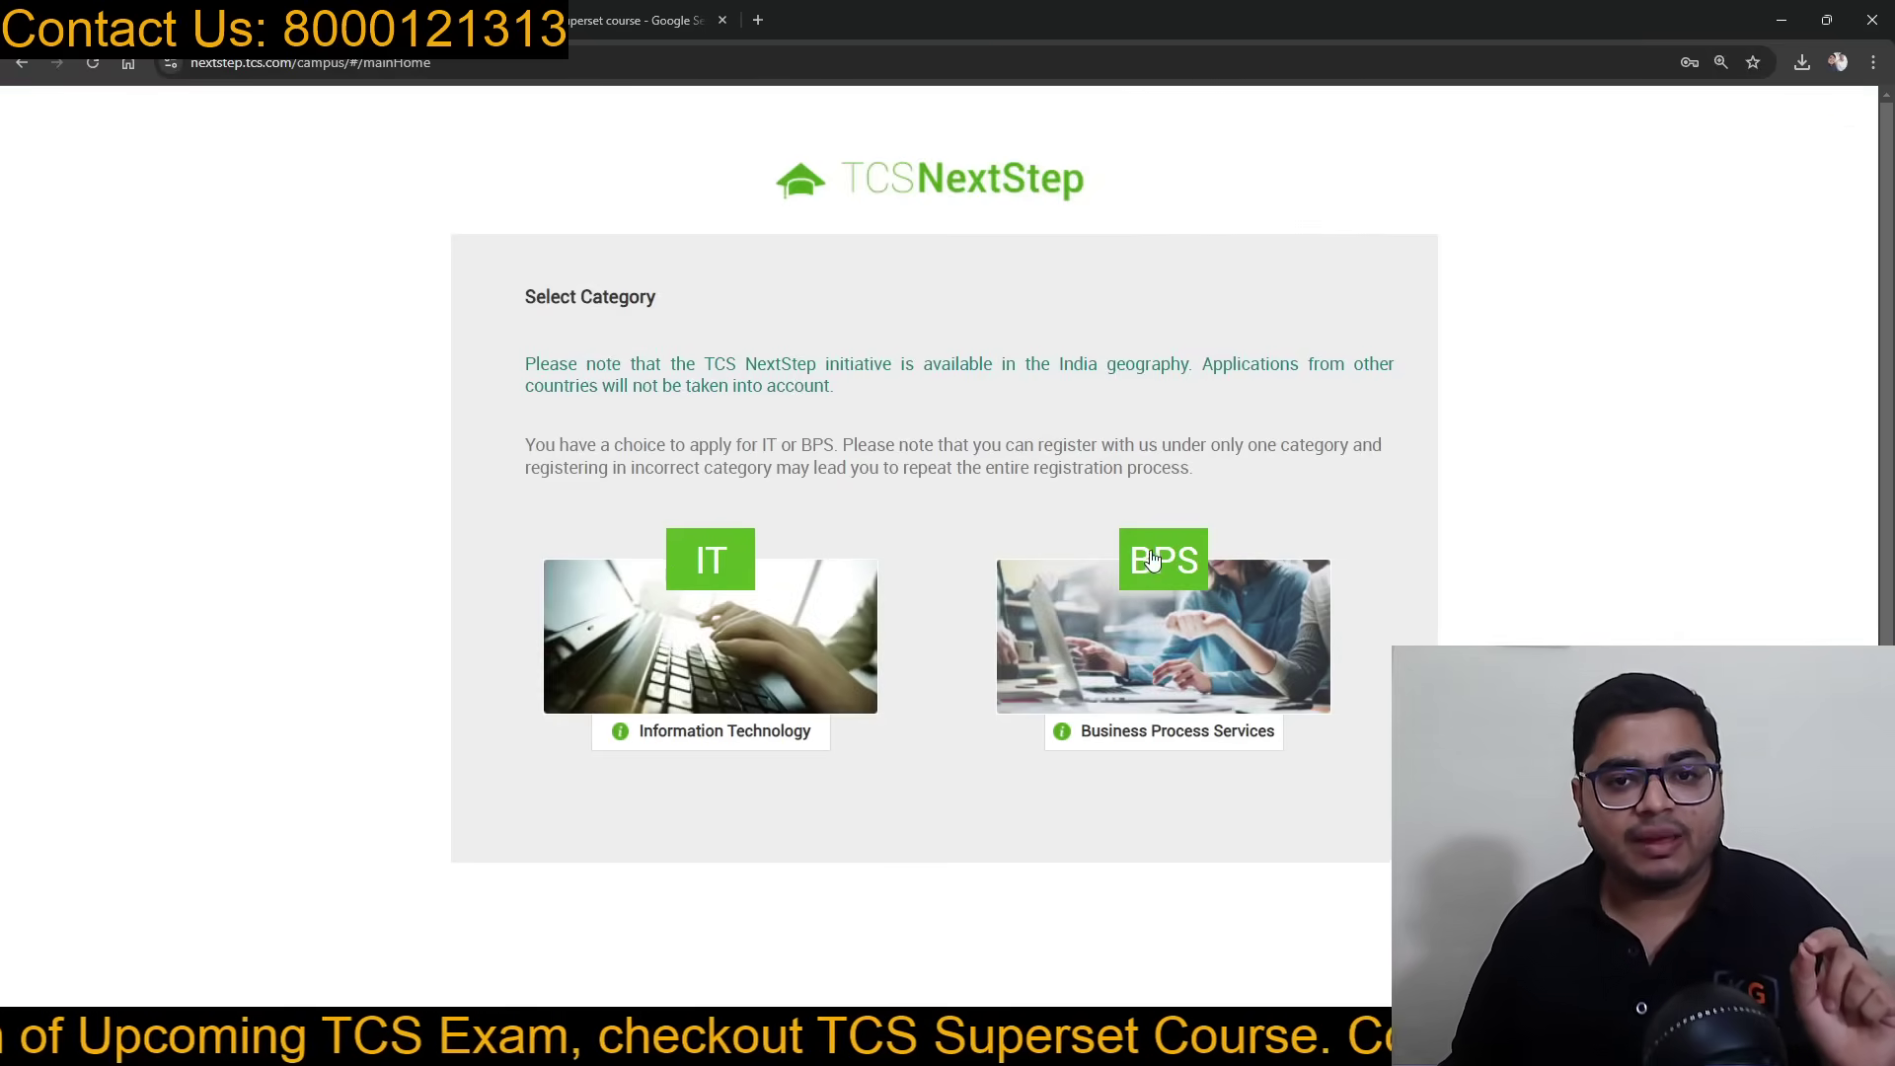
left_click(742, 578)
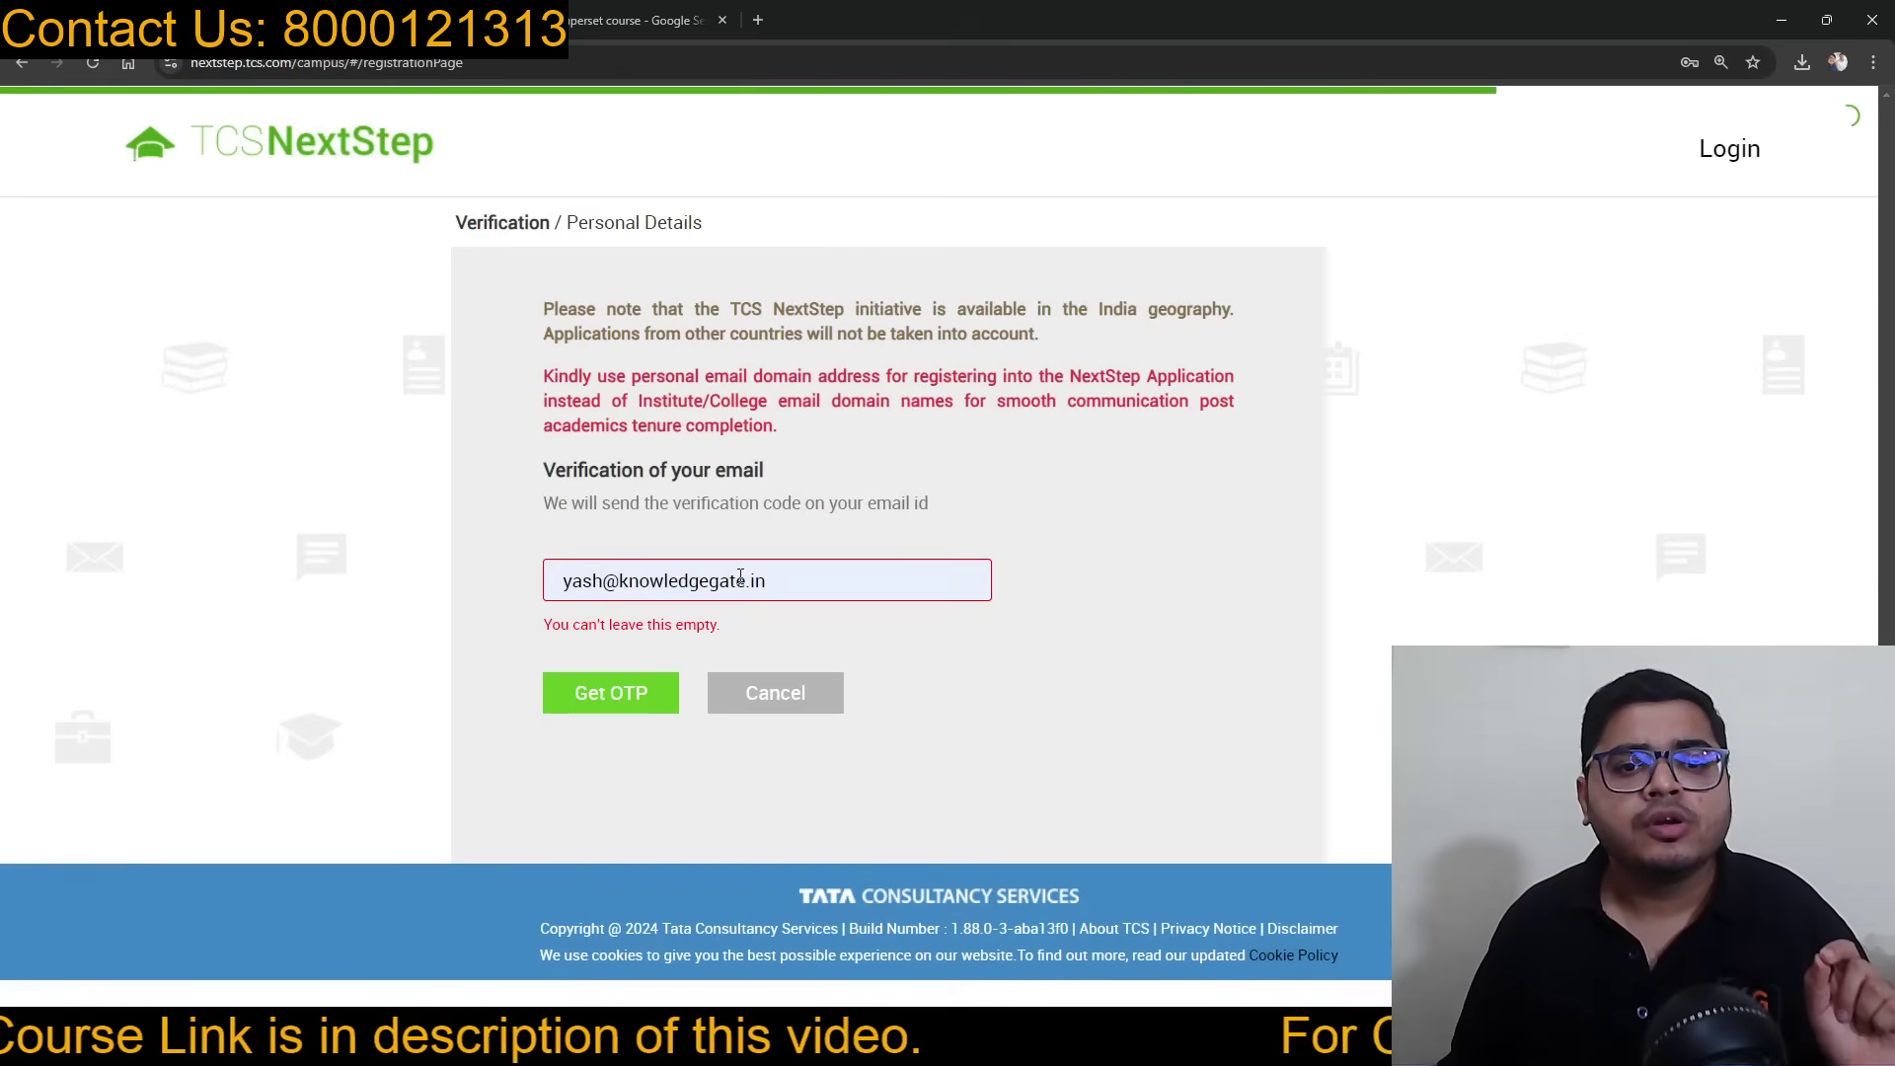
Step: Replace the prefilled e-mail with the candidate's personal address and request the OTP
left_click_drag(741, 581, 564, 582)
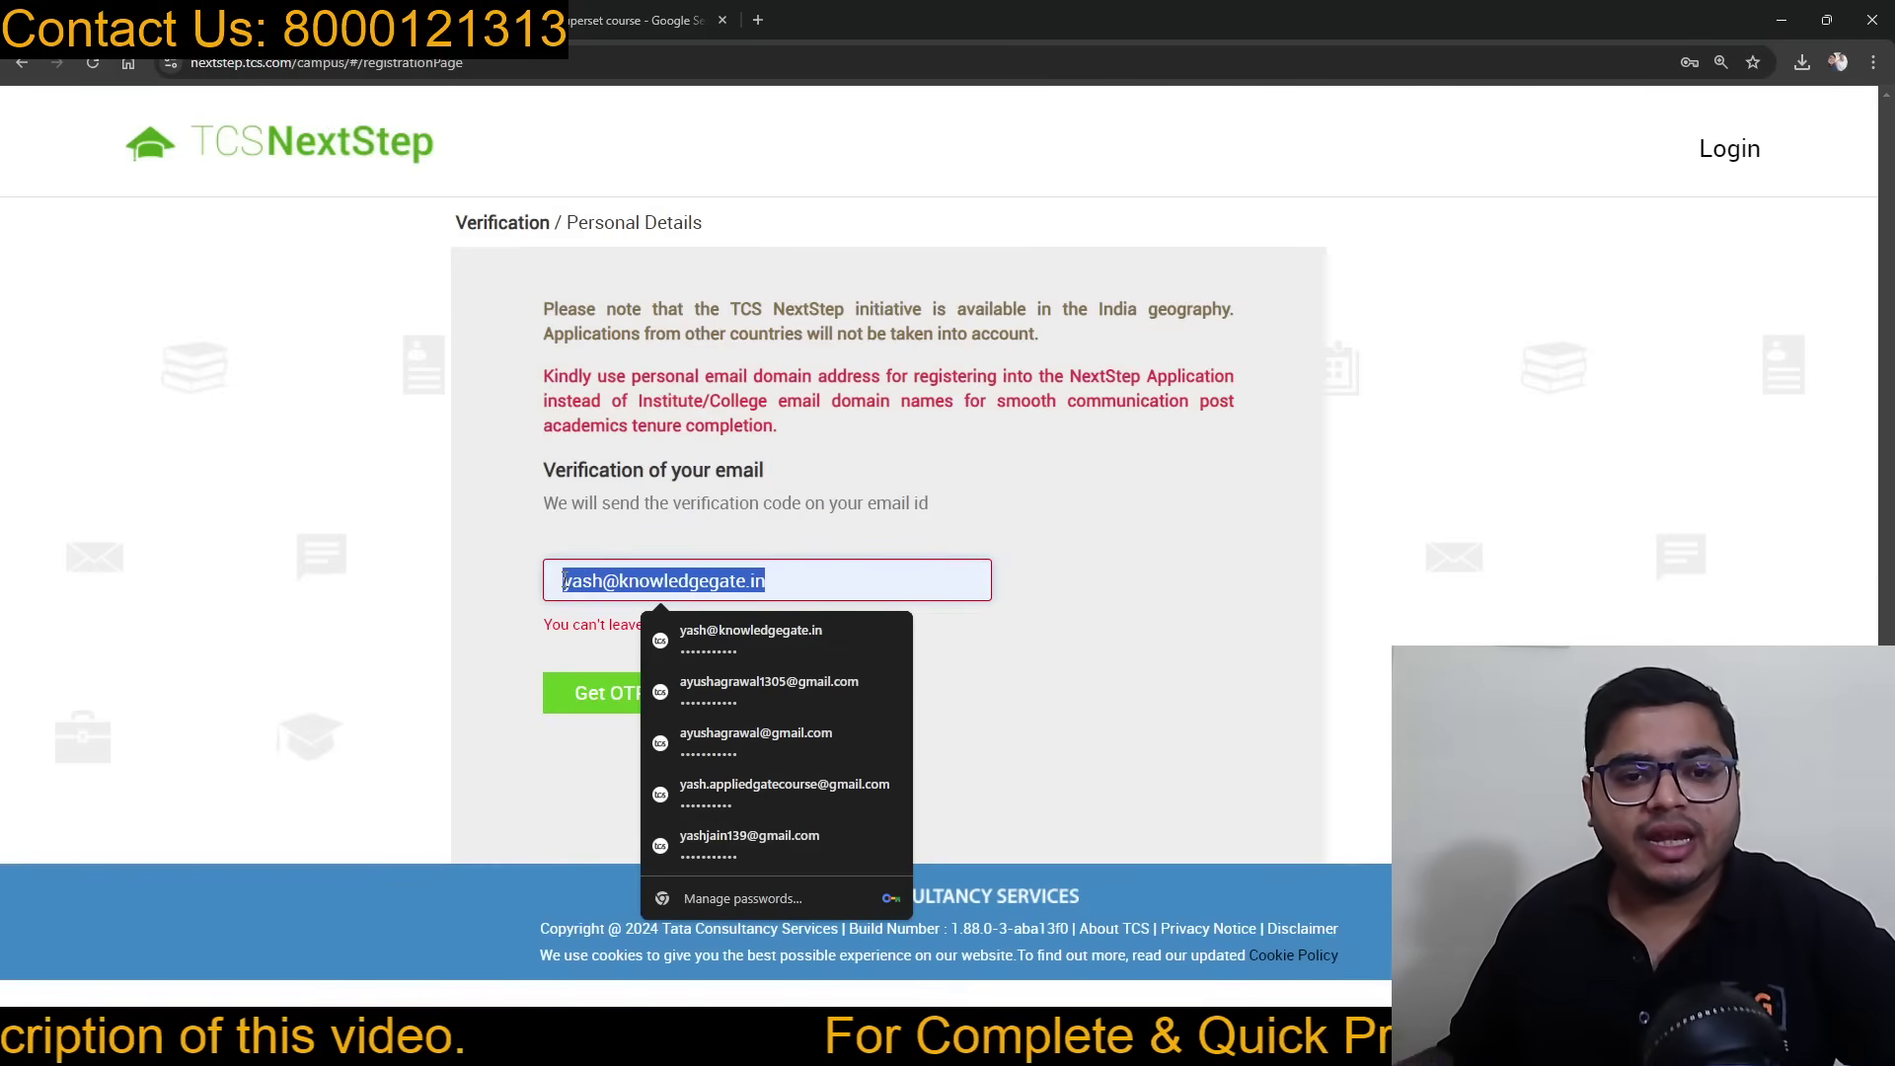
type("job")
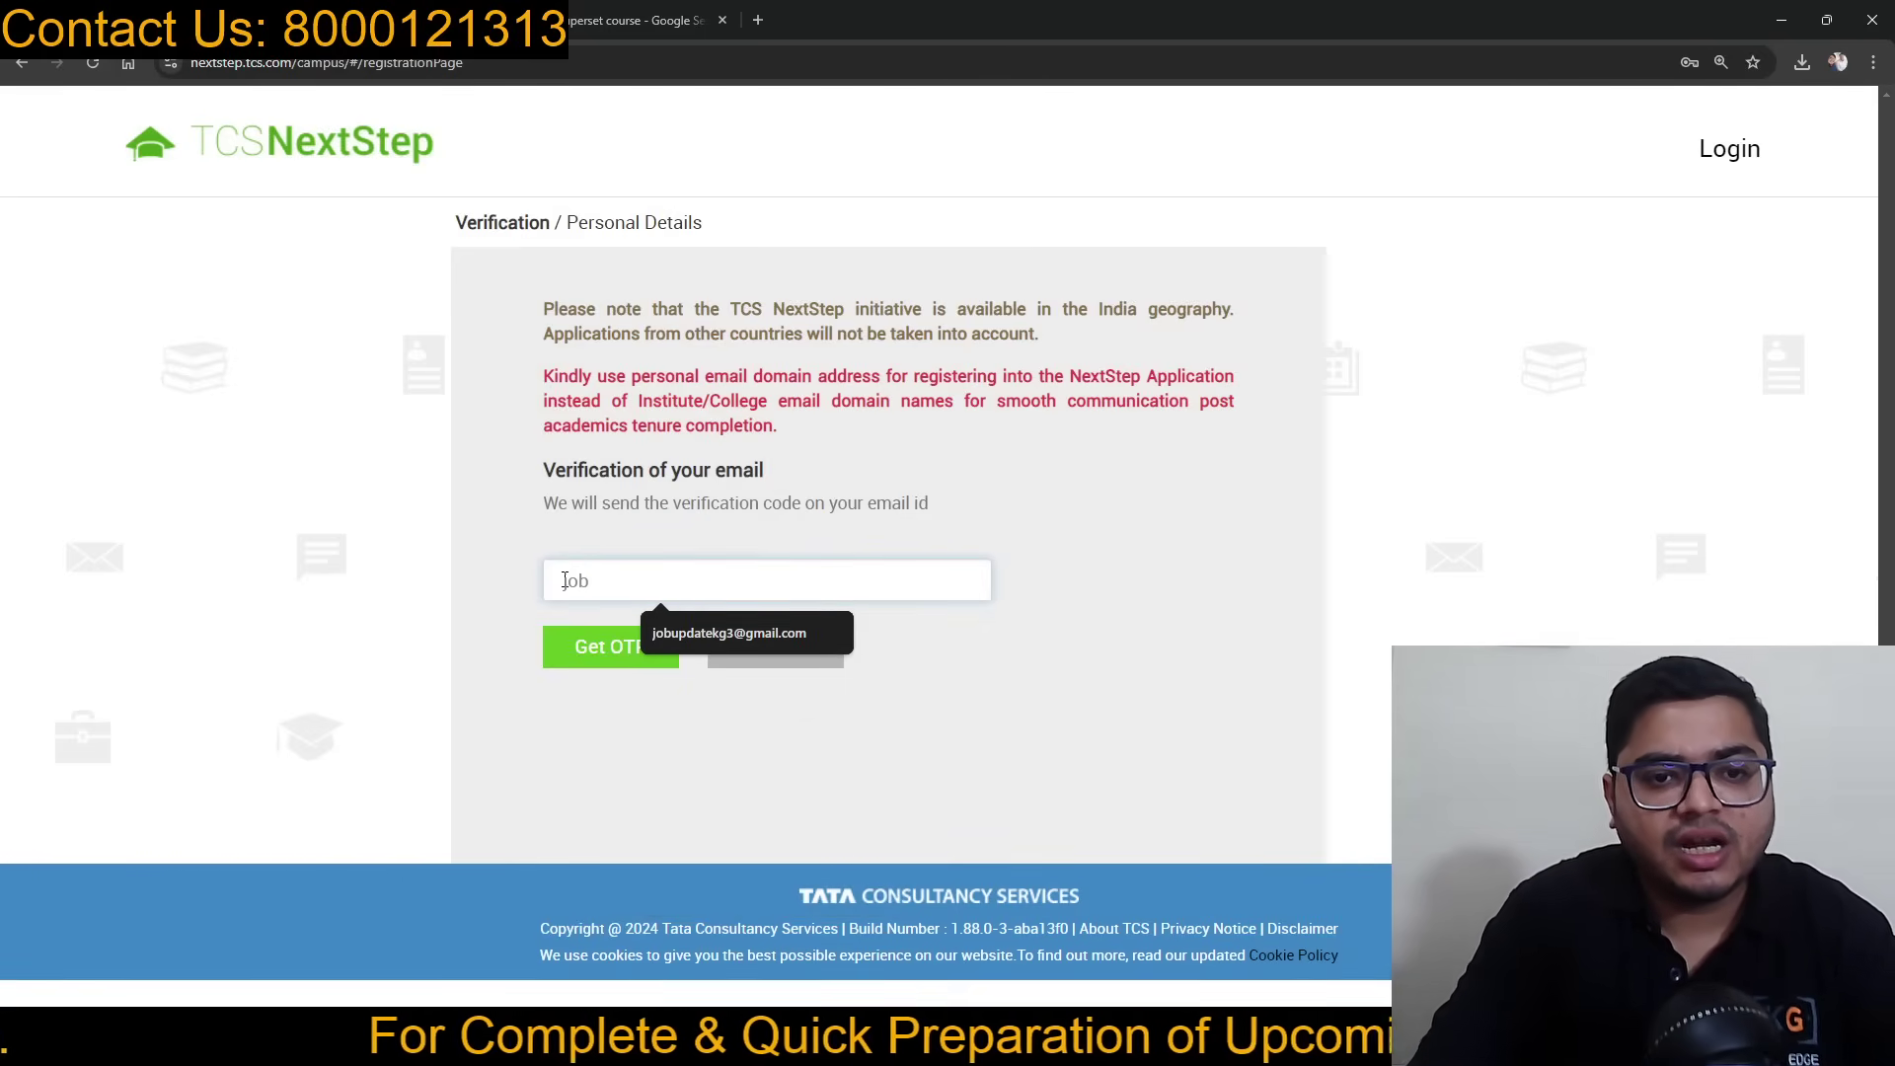
left_click(646, 632)
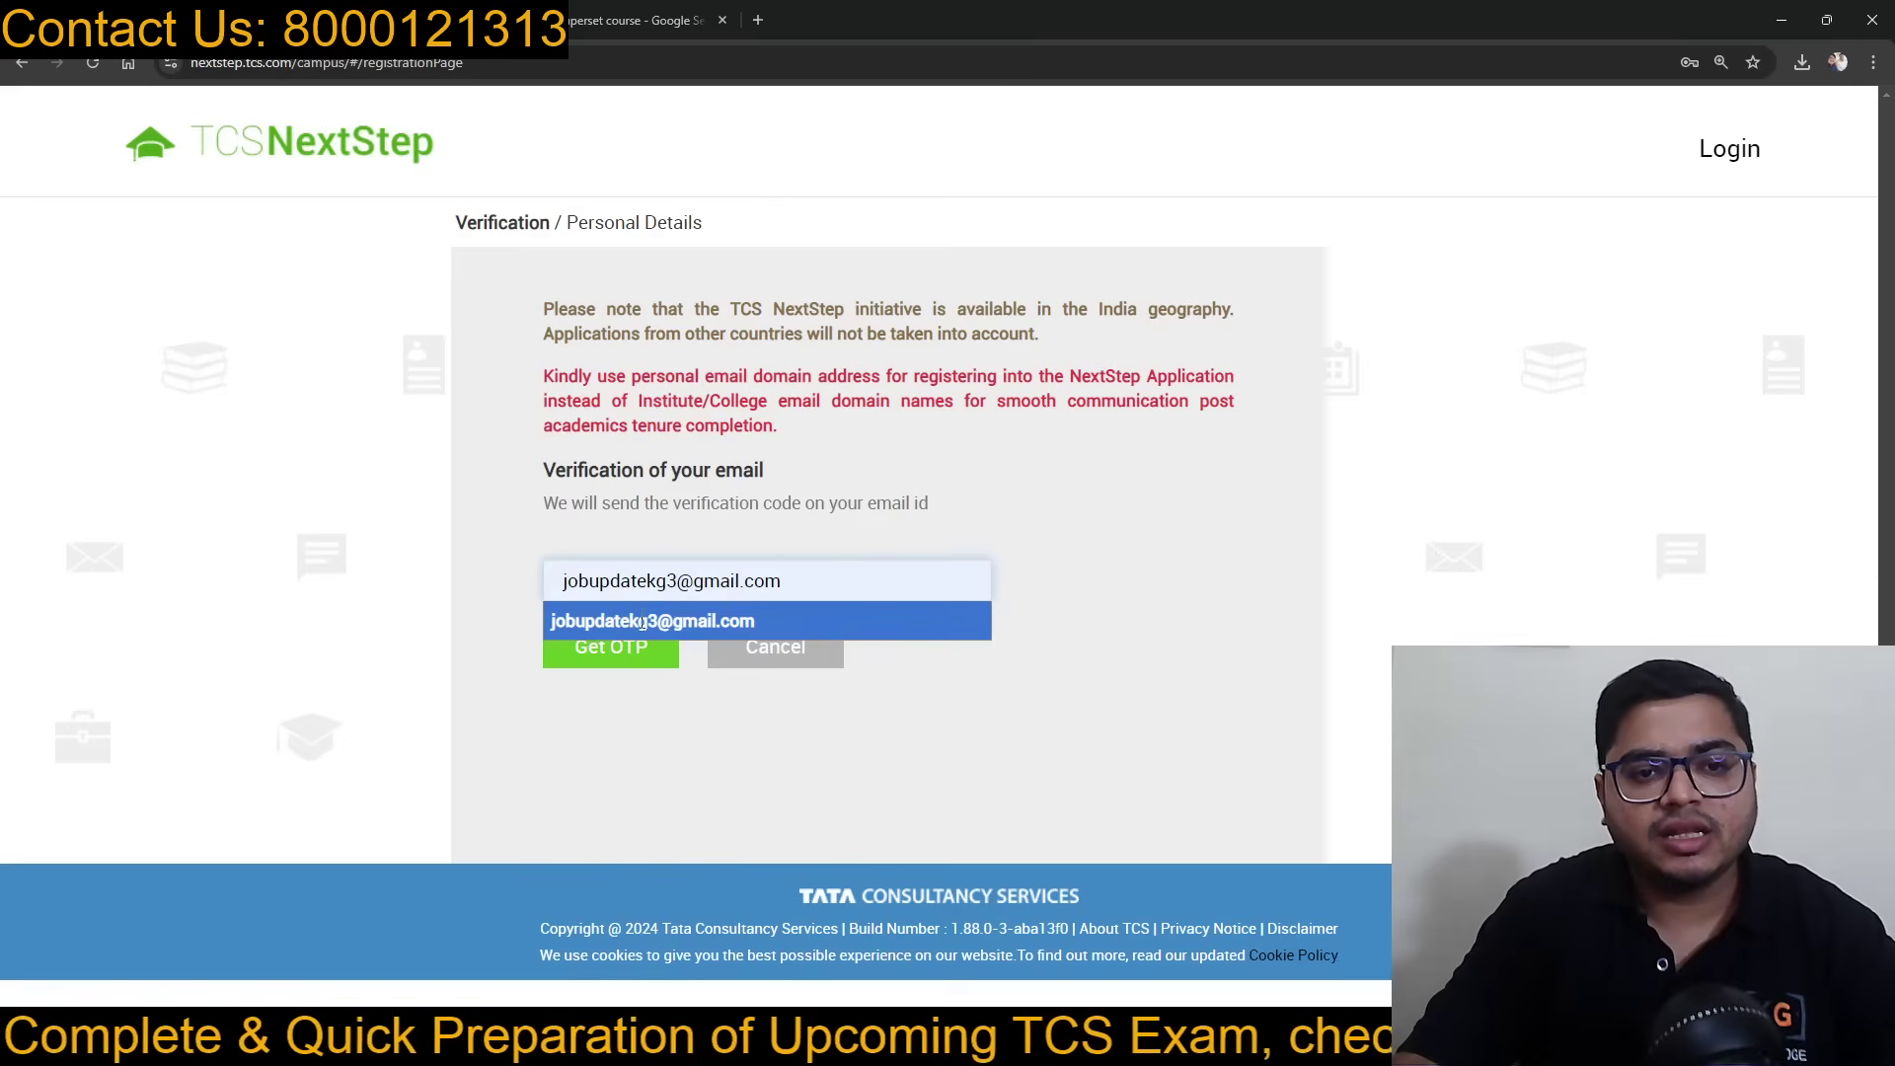
left_click(642, 621)
left_click(624, 654)
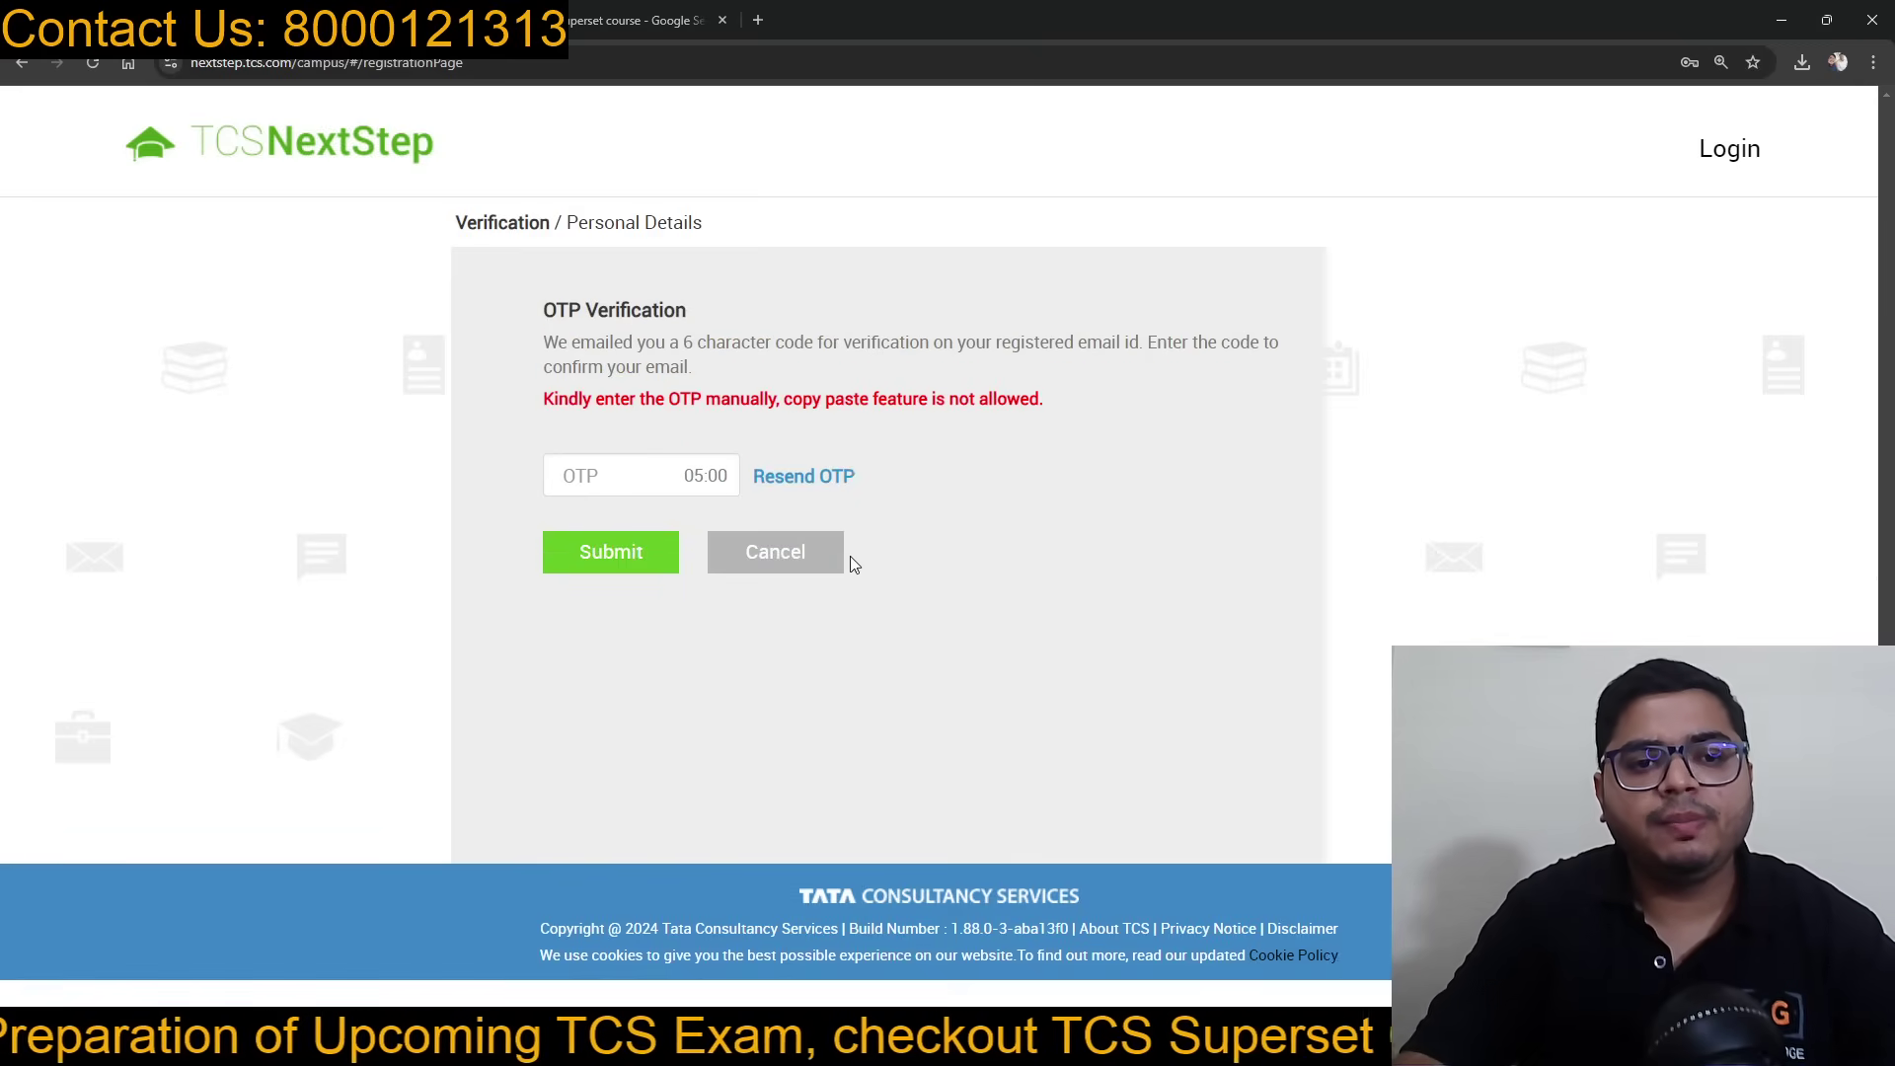
Step: Refresh Gmail, open the TCS NextStep Email ID Verification message and highlight its OTP
left_click(385, 19)
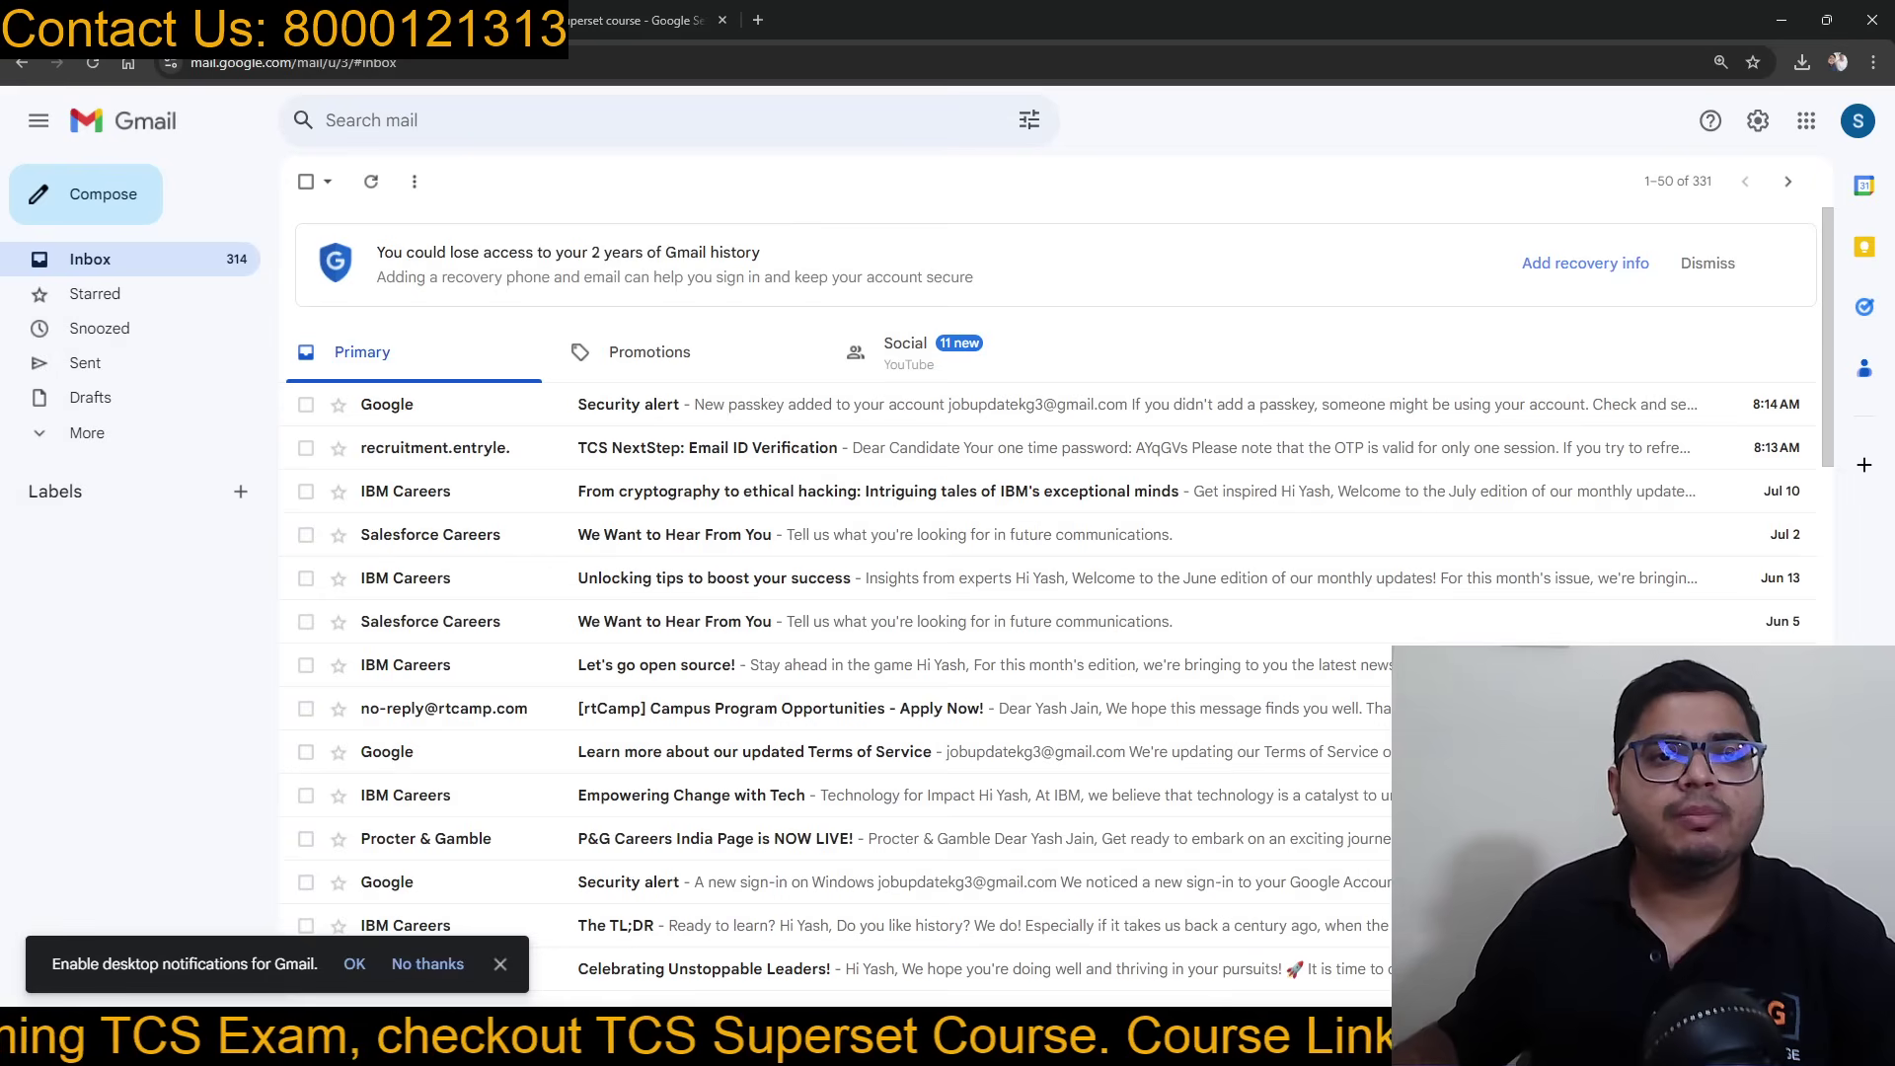
left_click(373, 182)
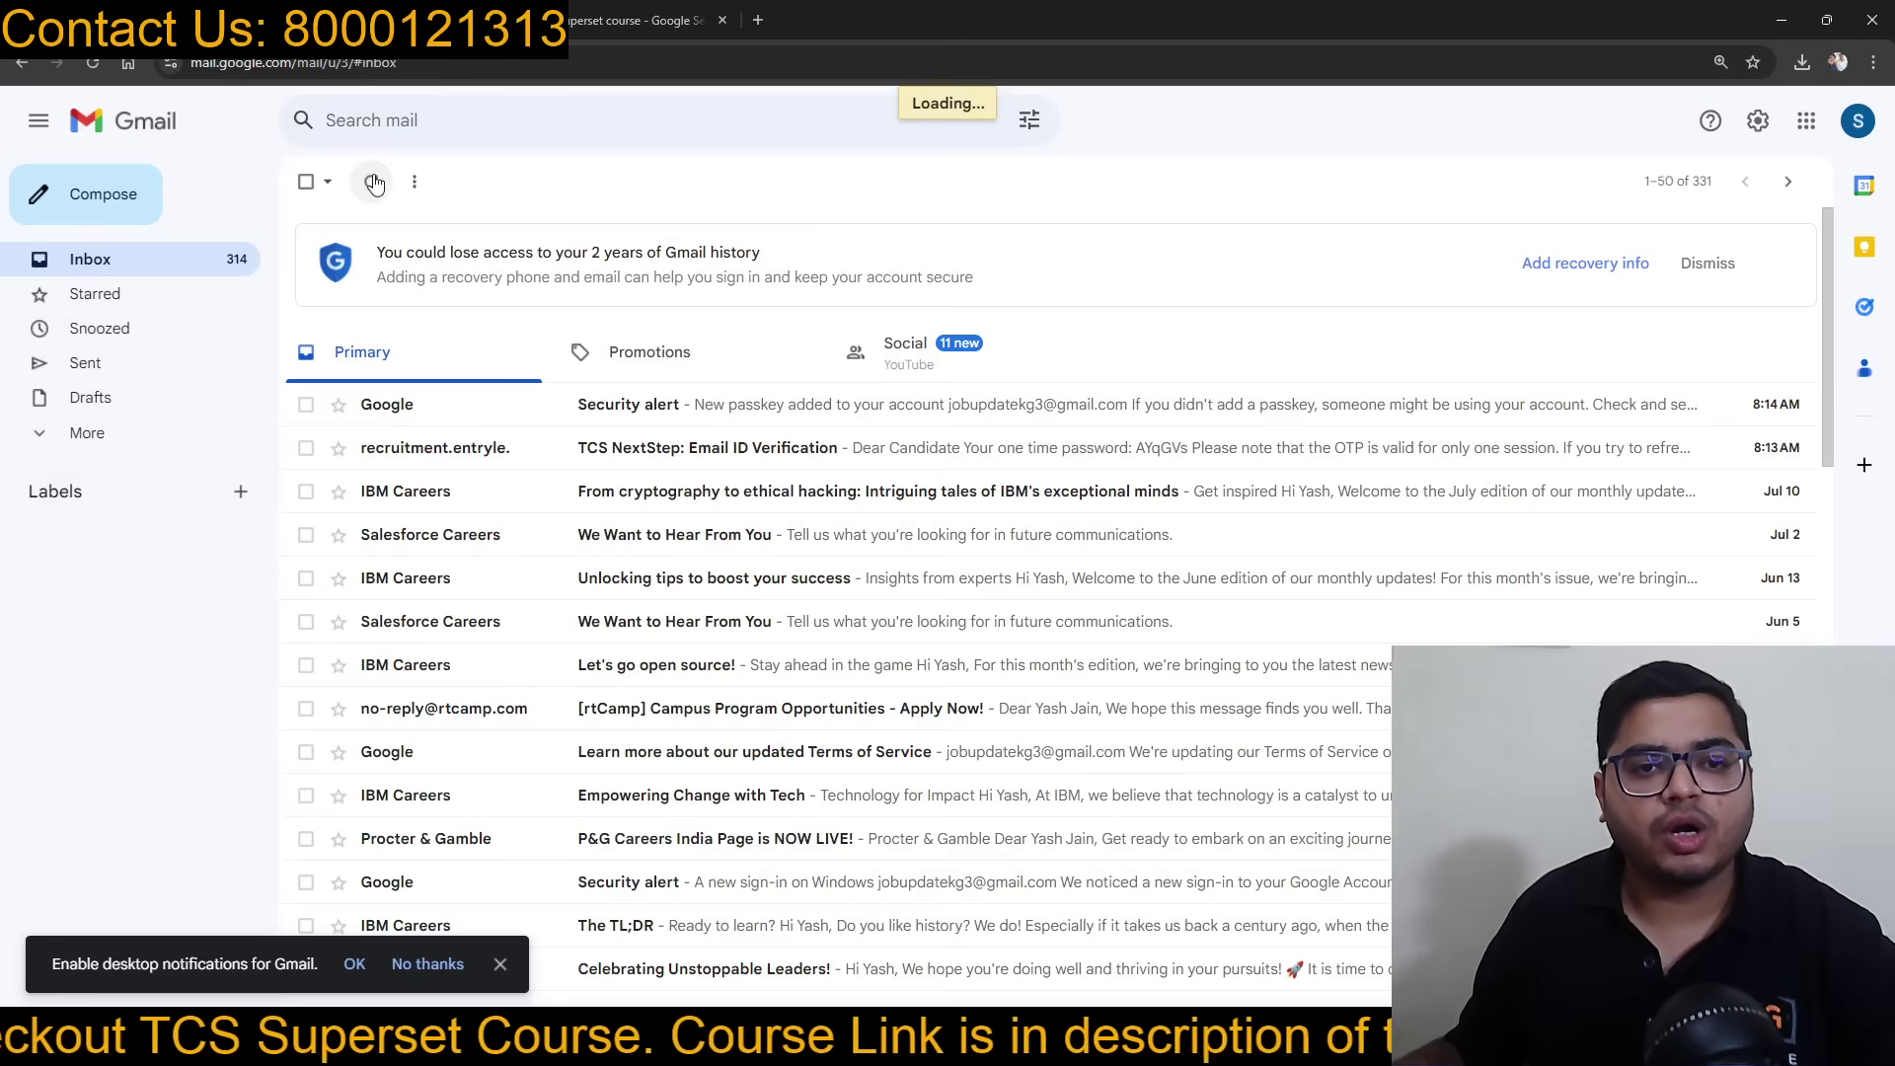
left_click(622, 407)
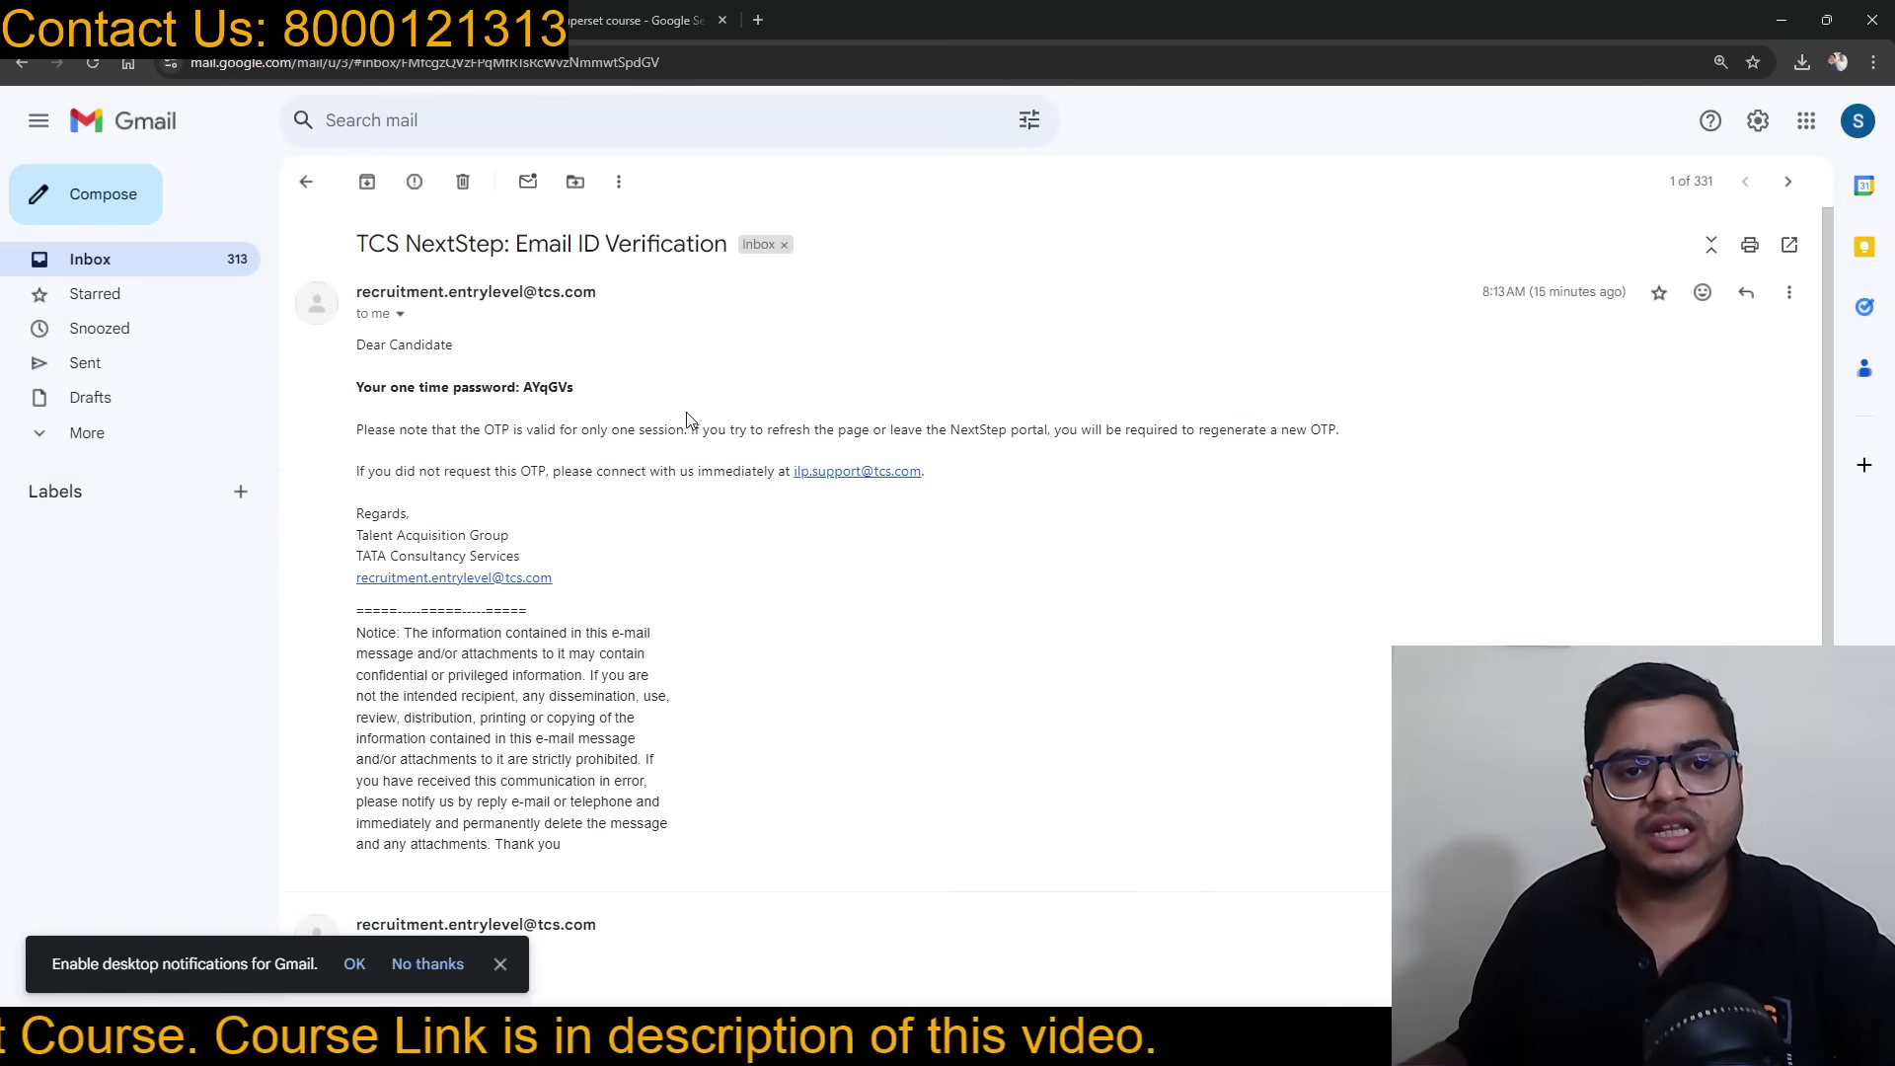
scroll(691, 424, "down", 5)
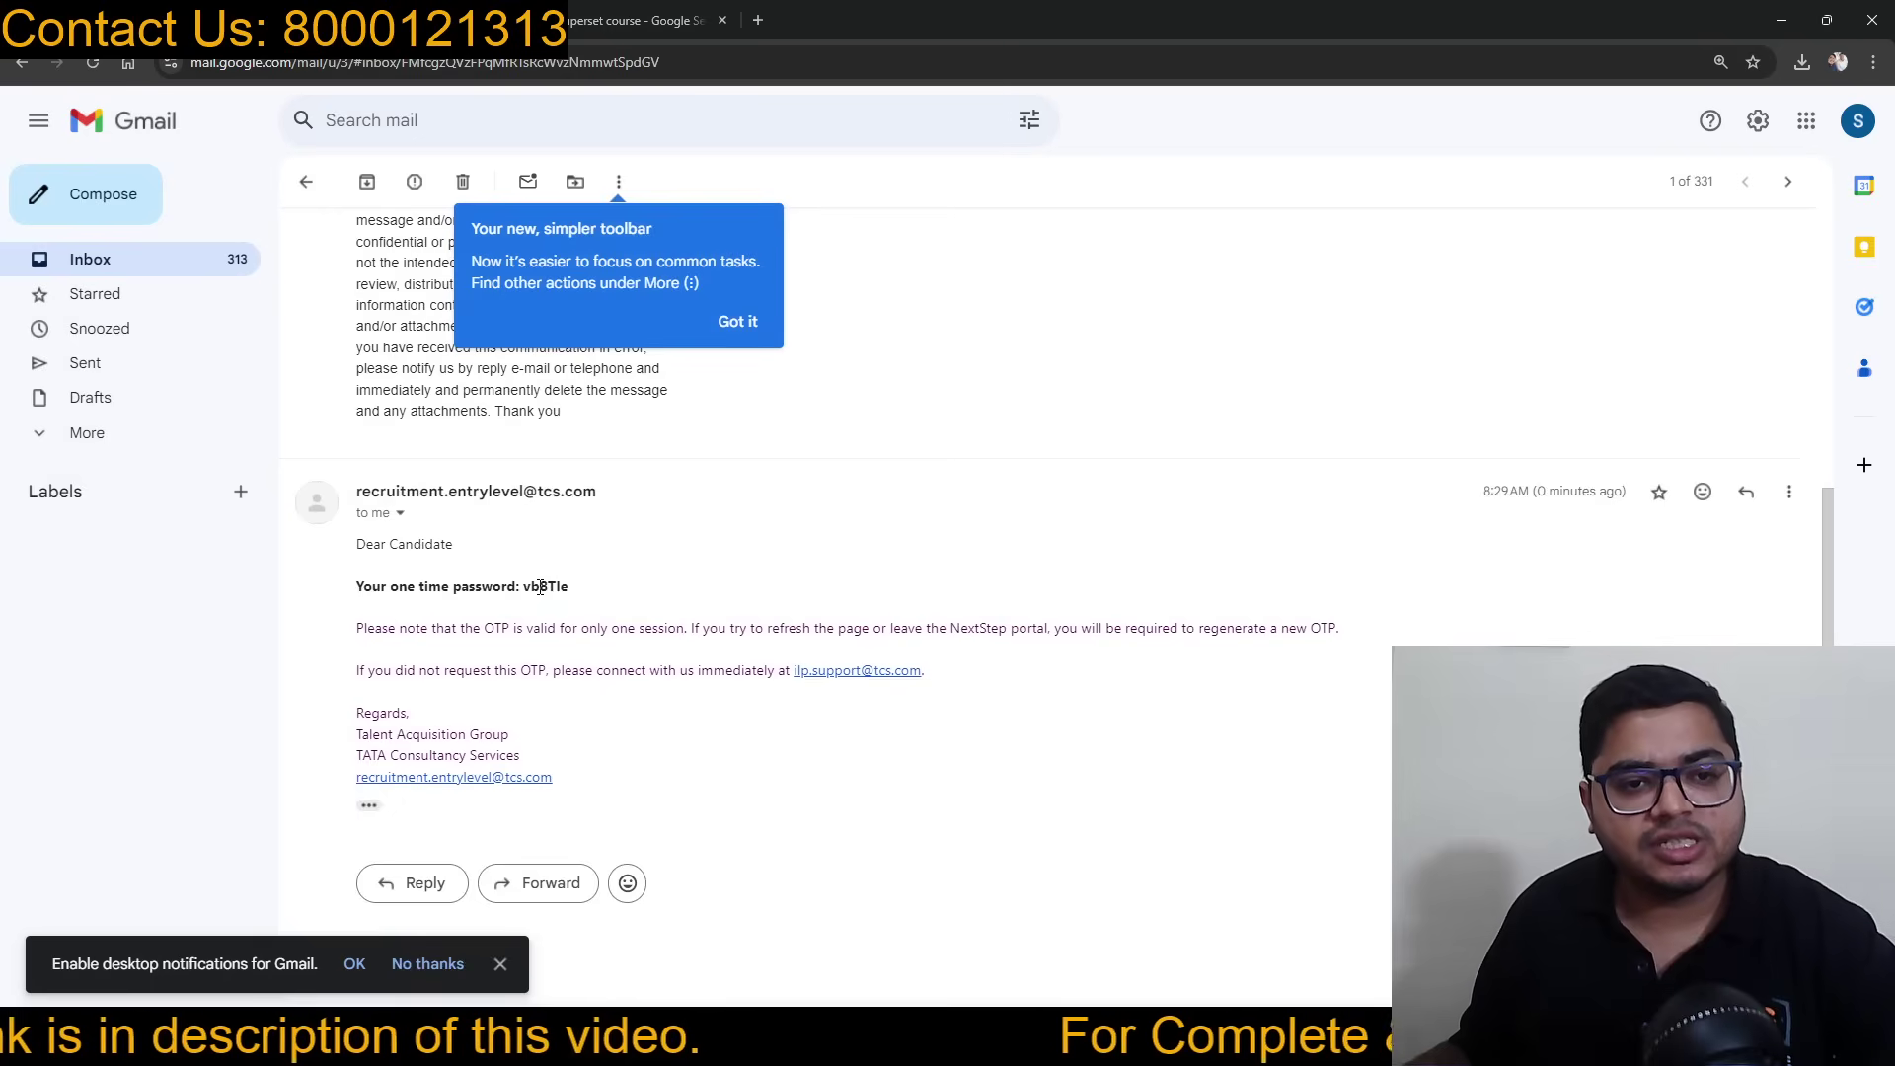
left_click_drag(524, 586, 572, 591)
Step: Enter the emailed one-time password in the OTP field and submit it
left_click(345, 19)
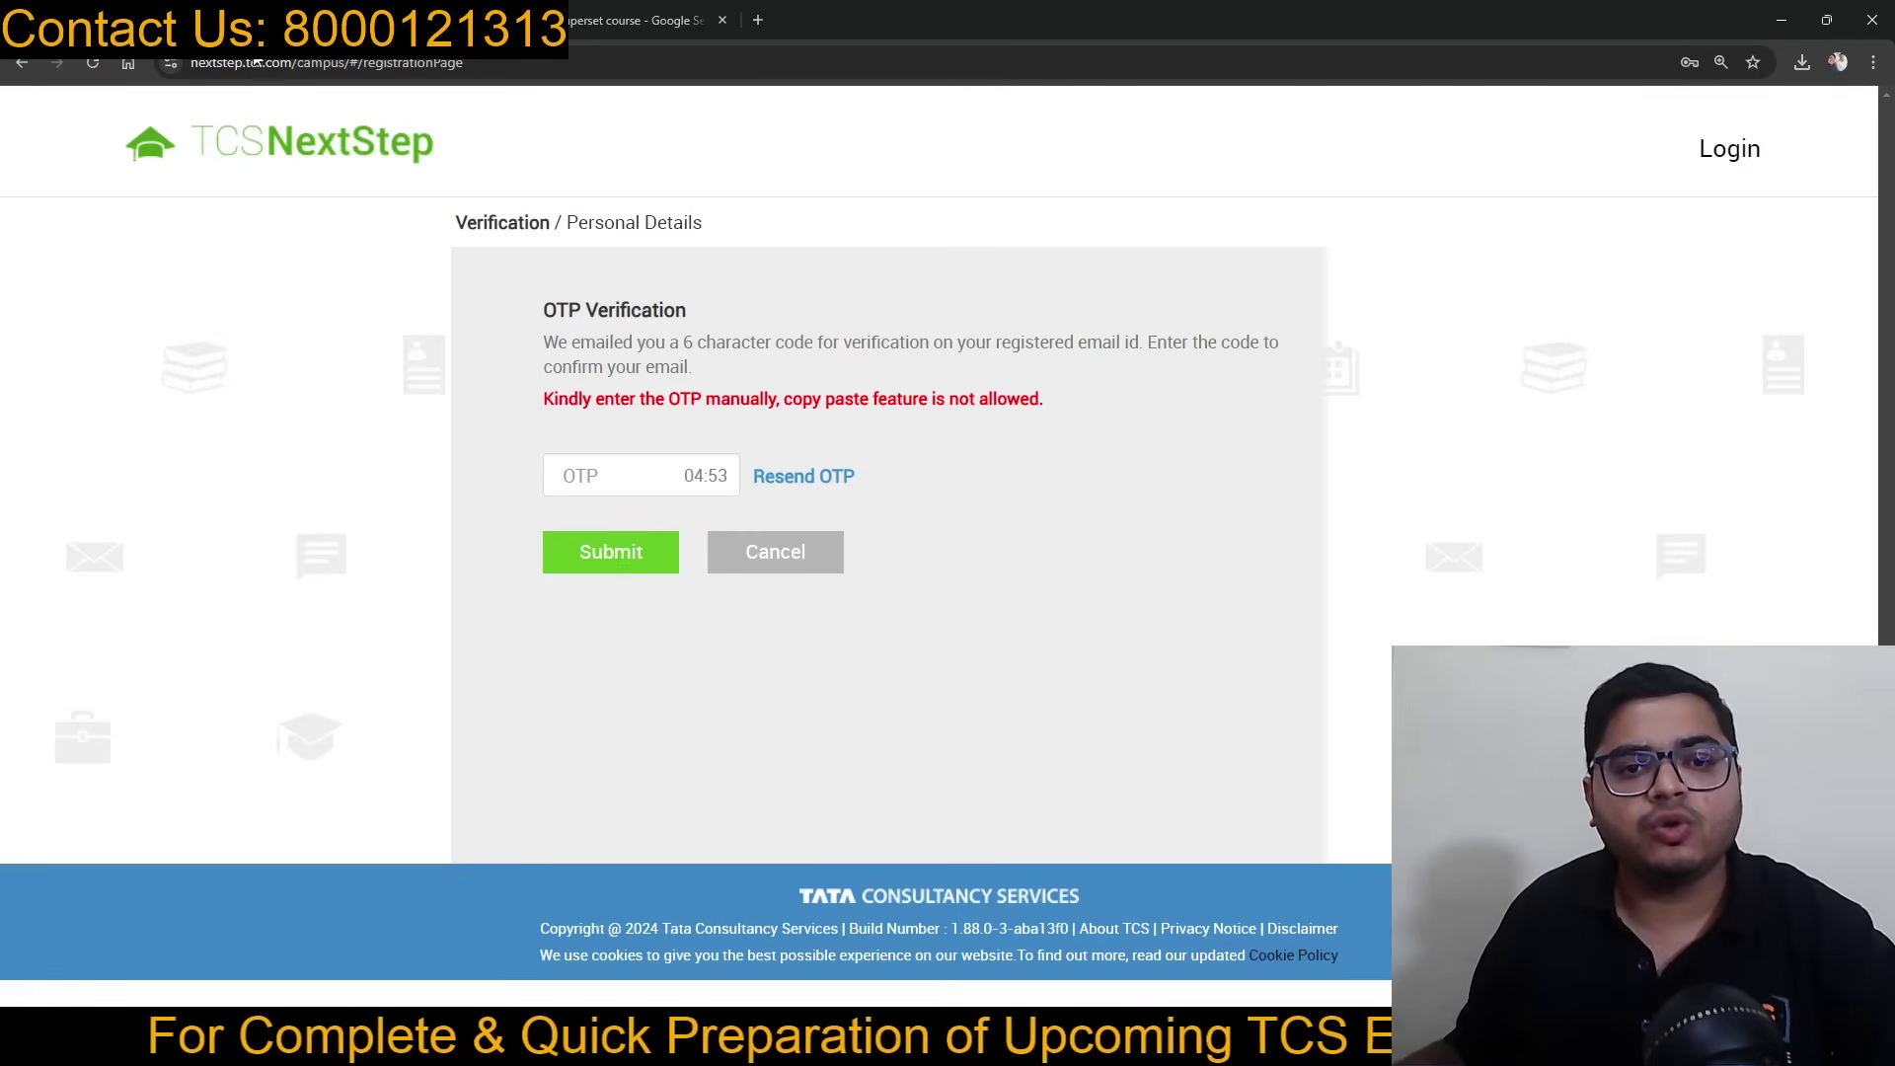
left_click(614, 483)
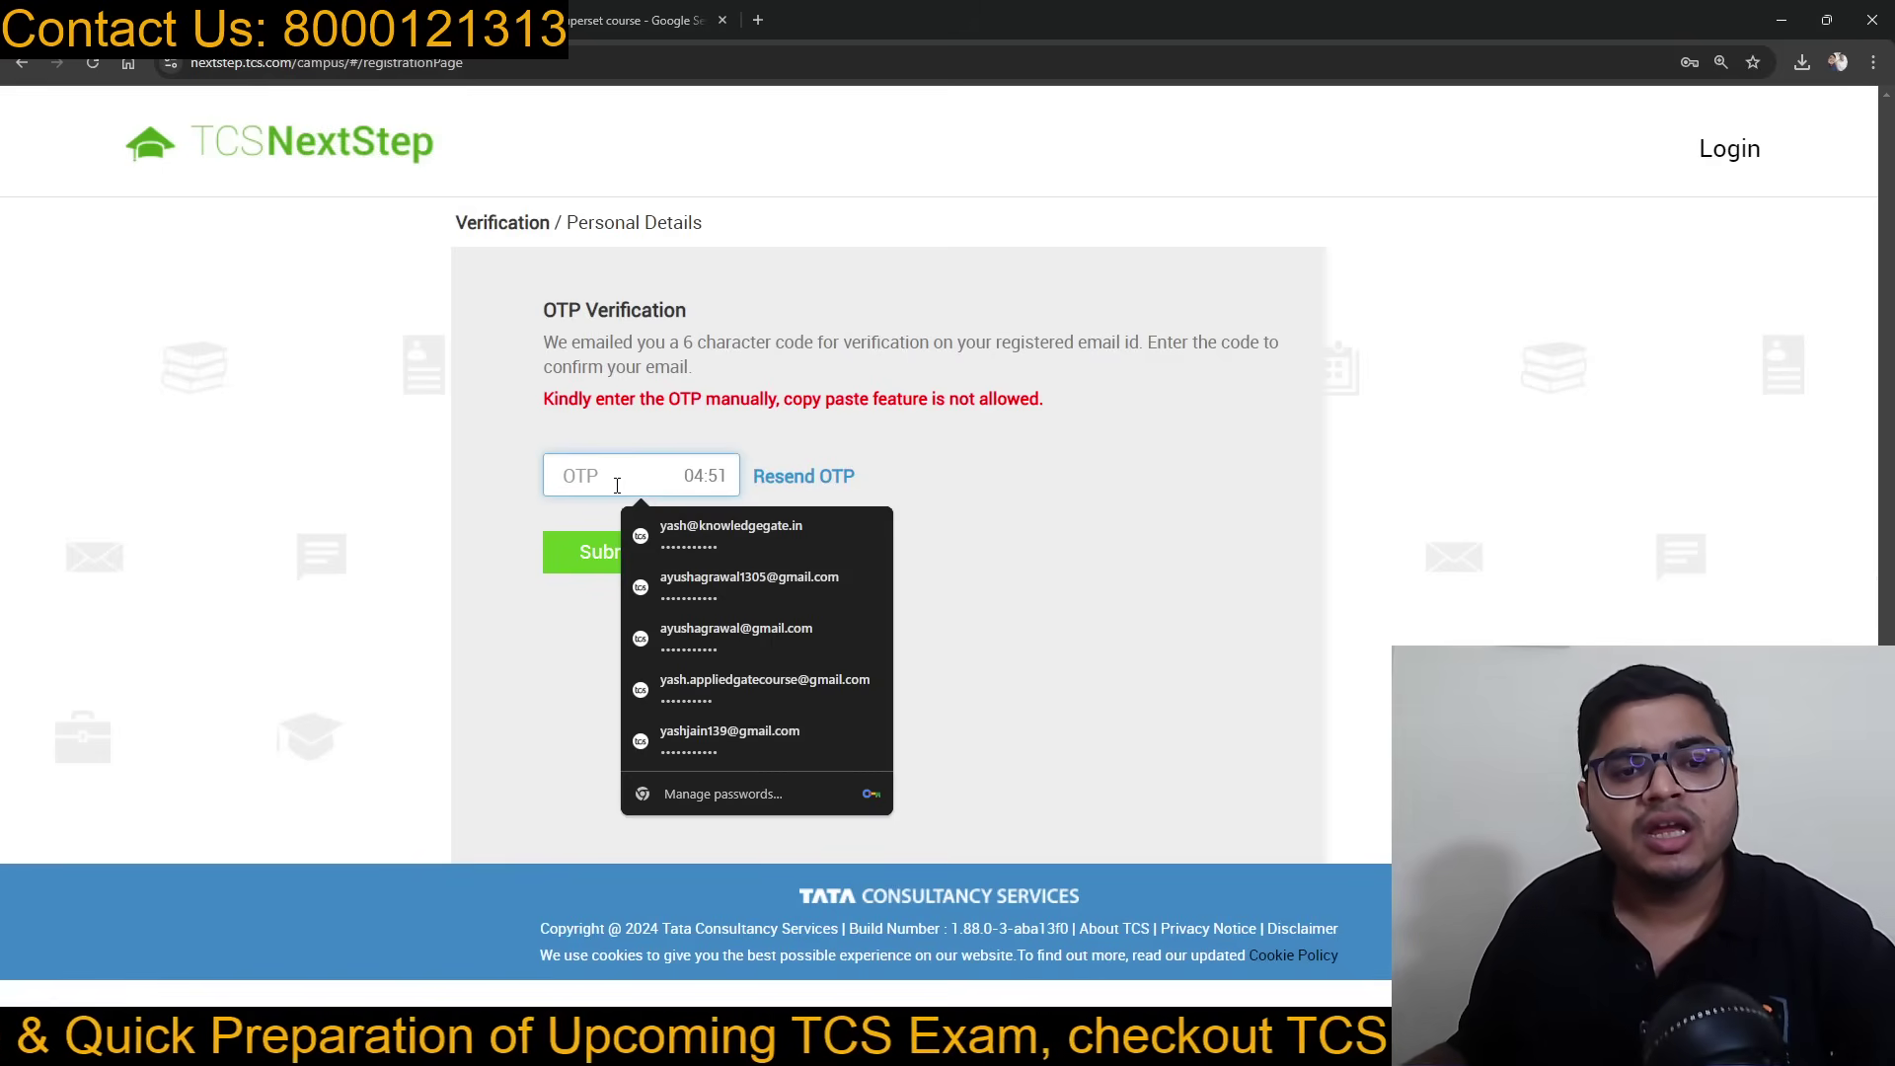
left_click(207, 20)
left_click(687, 531)
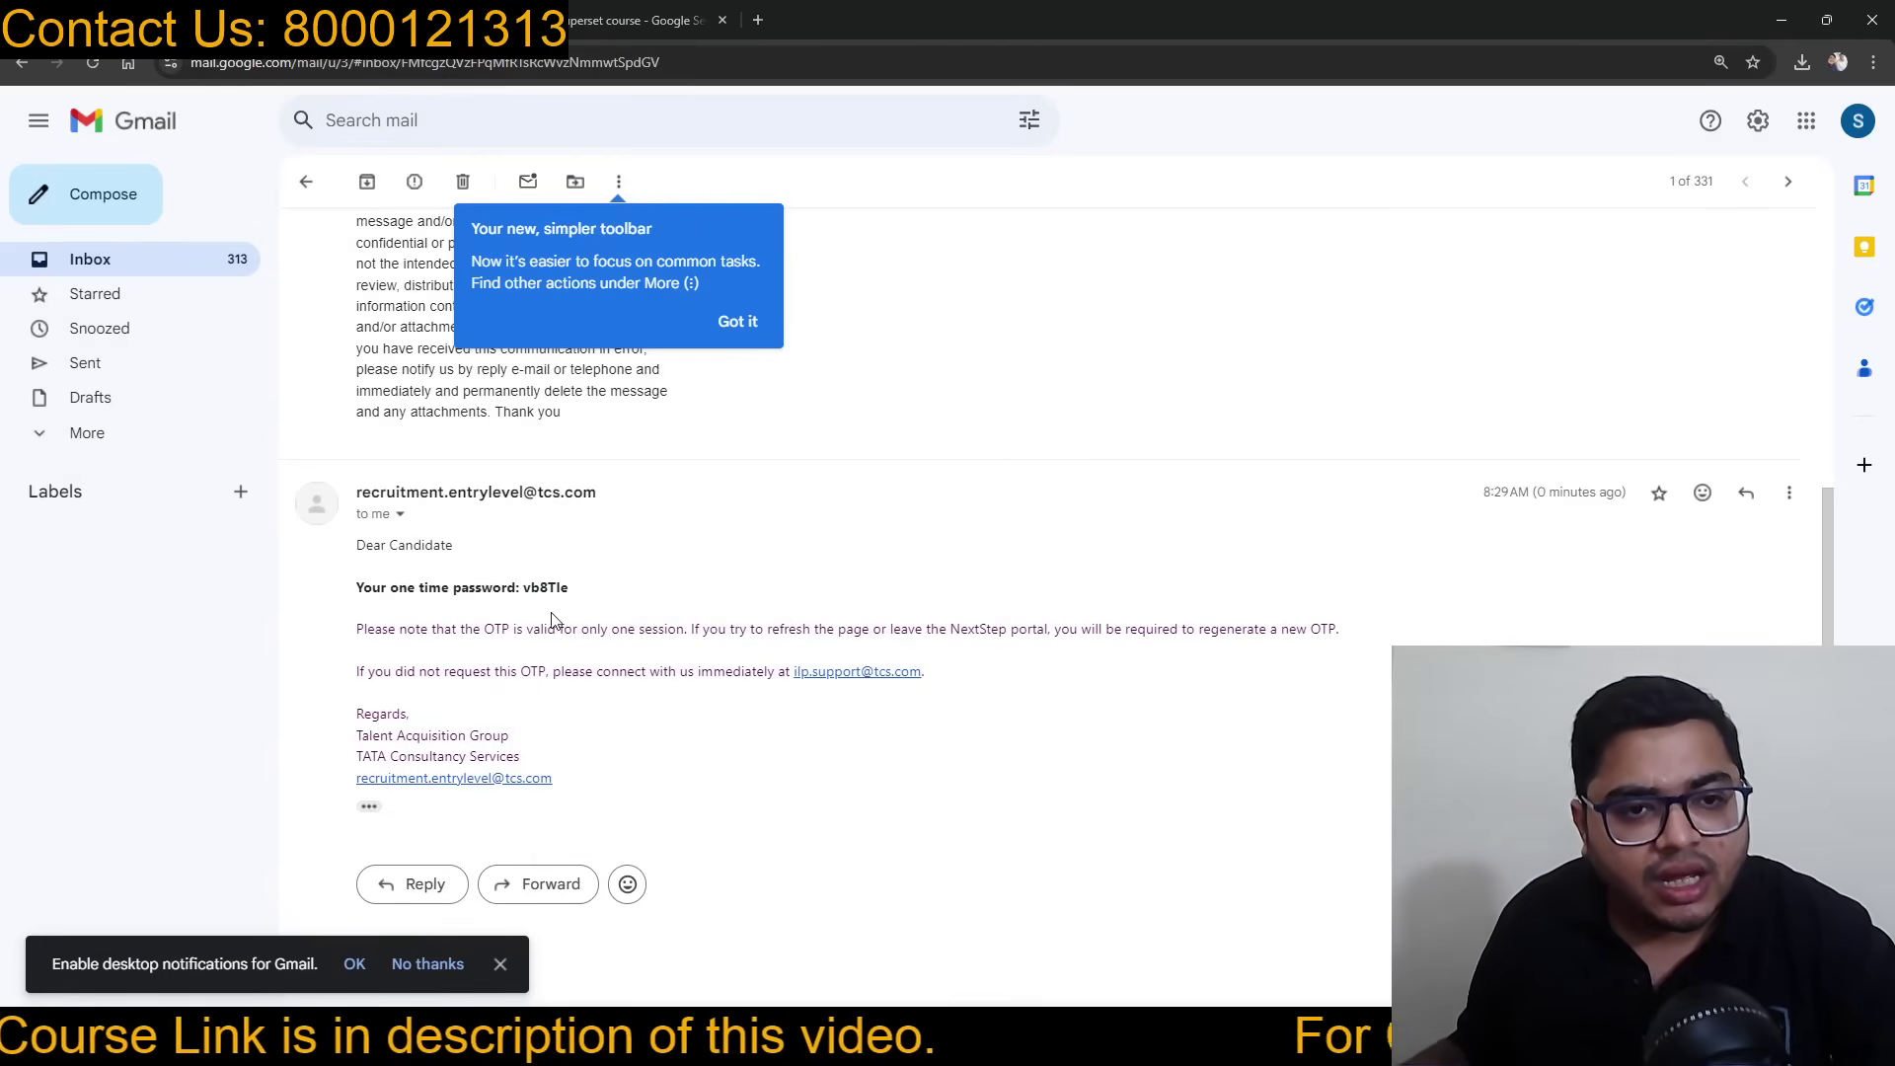
left_click(188, 19)
type("••")
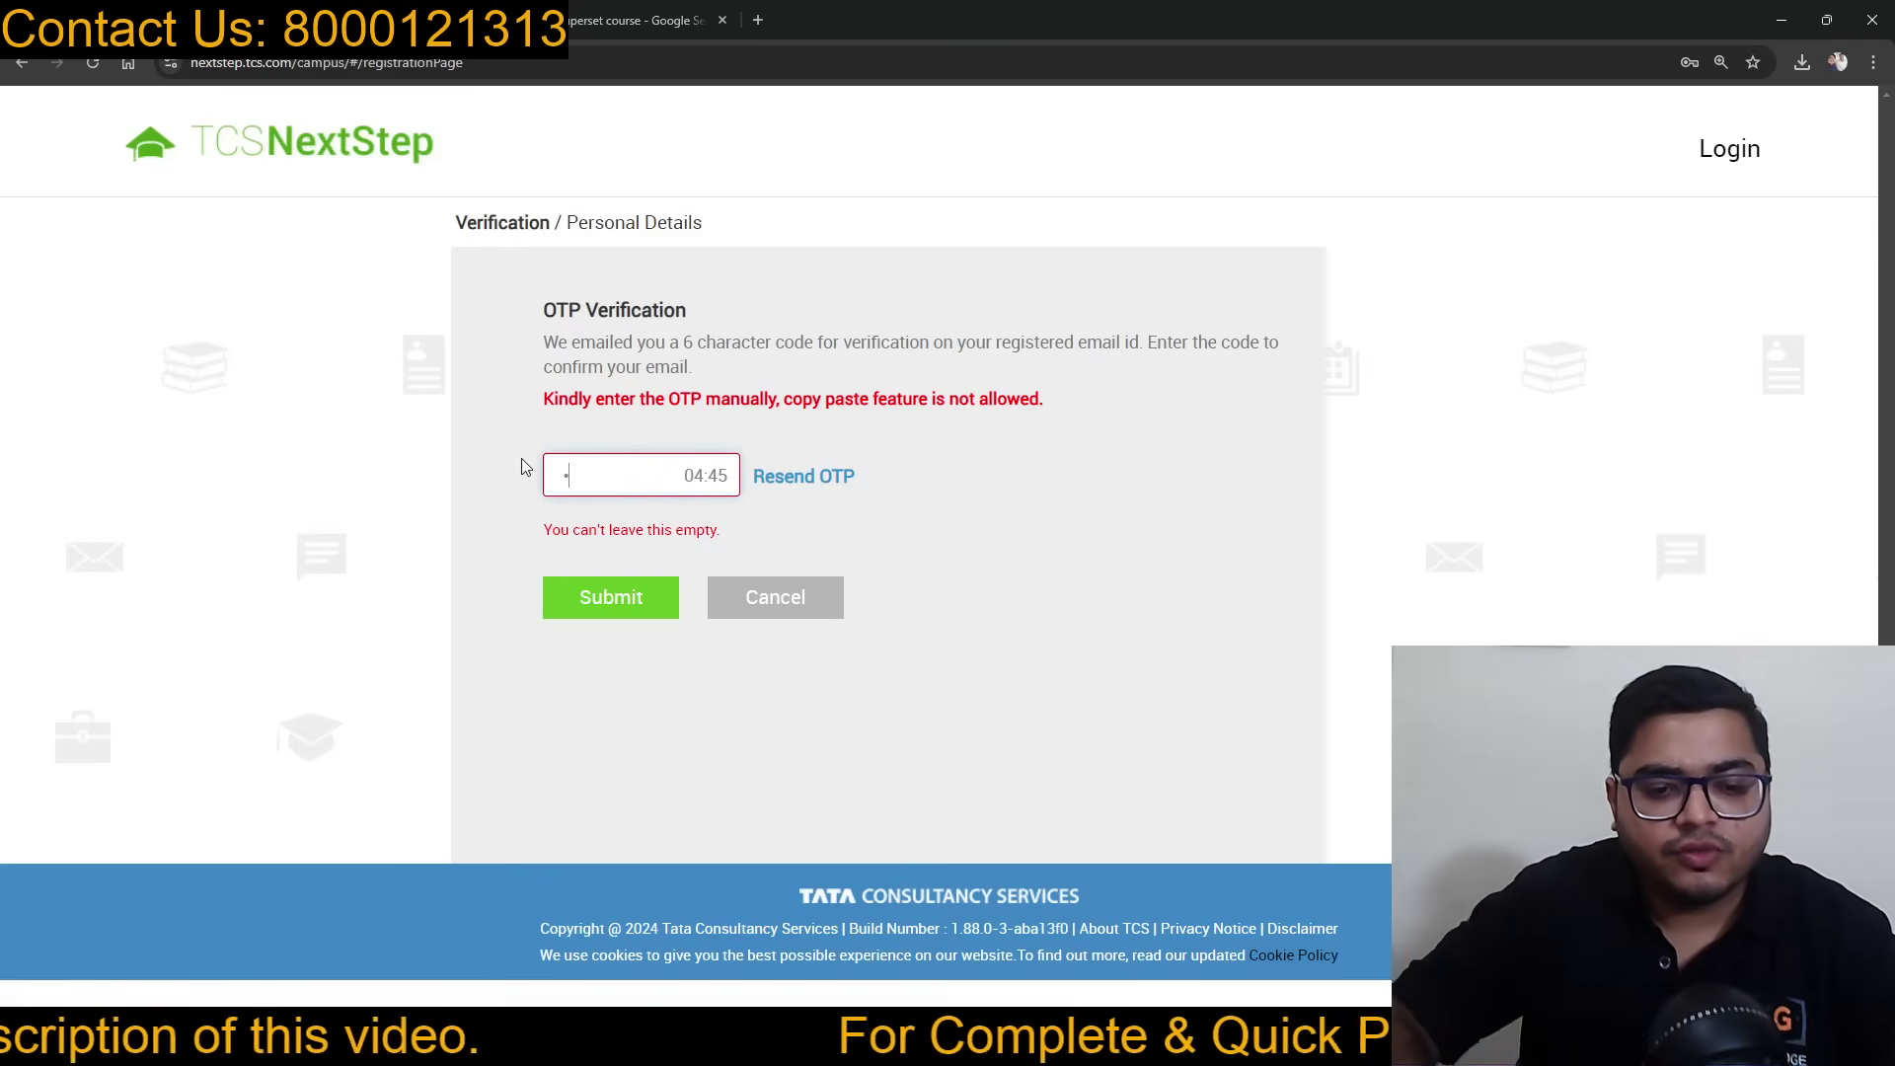
type("••••")
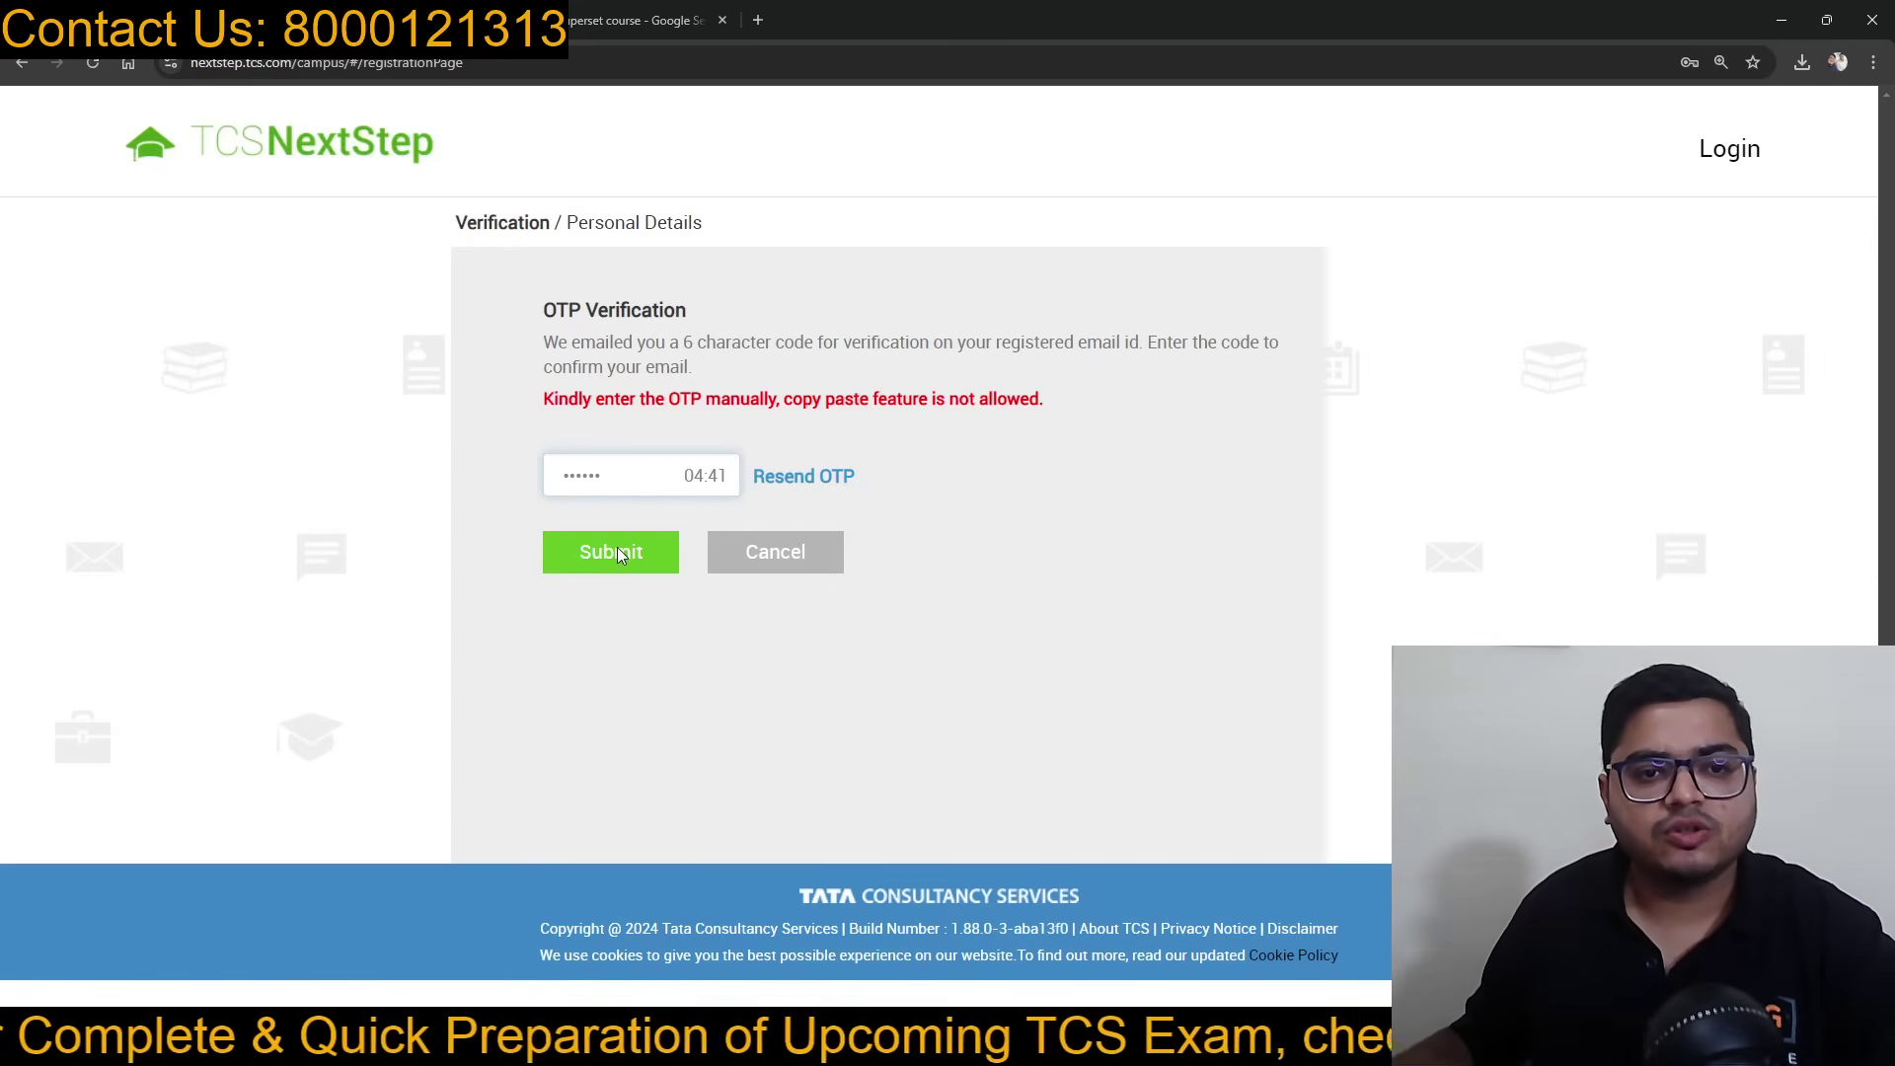
left_click(616, 543)
Step: Recheck the code in Gmail, correct the mistyped OTP digit and resubmit
left_click(400, 21)
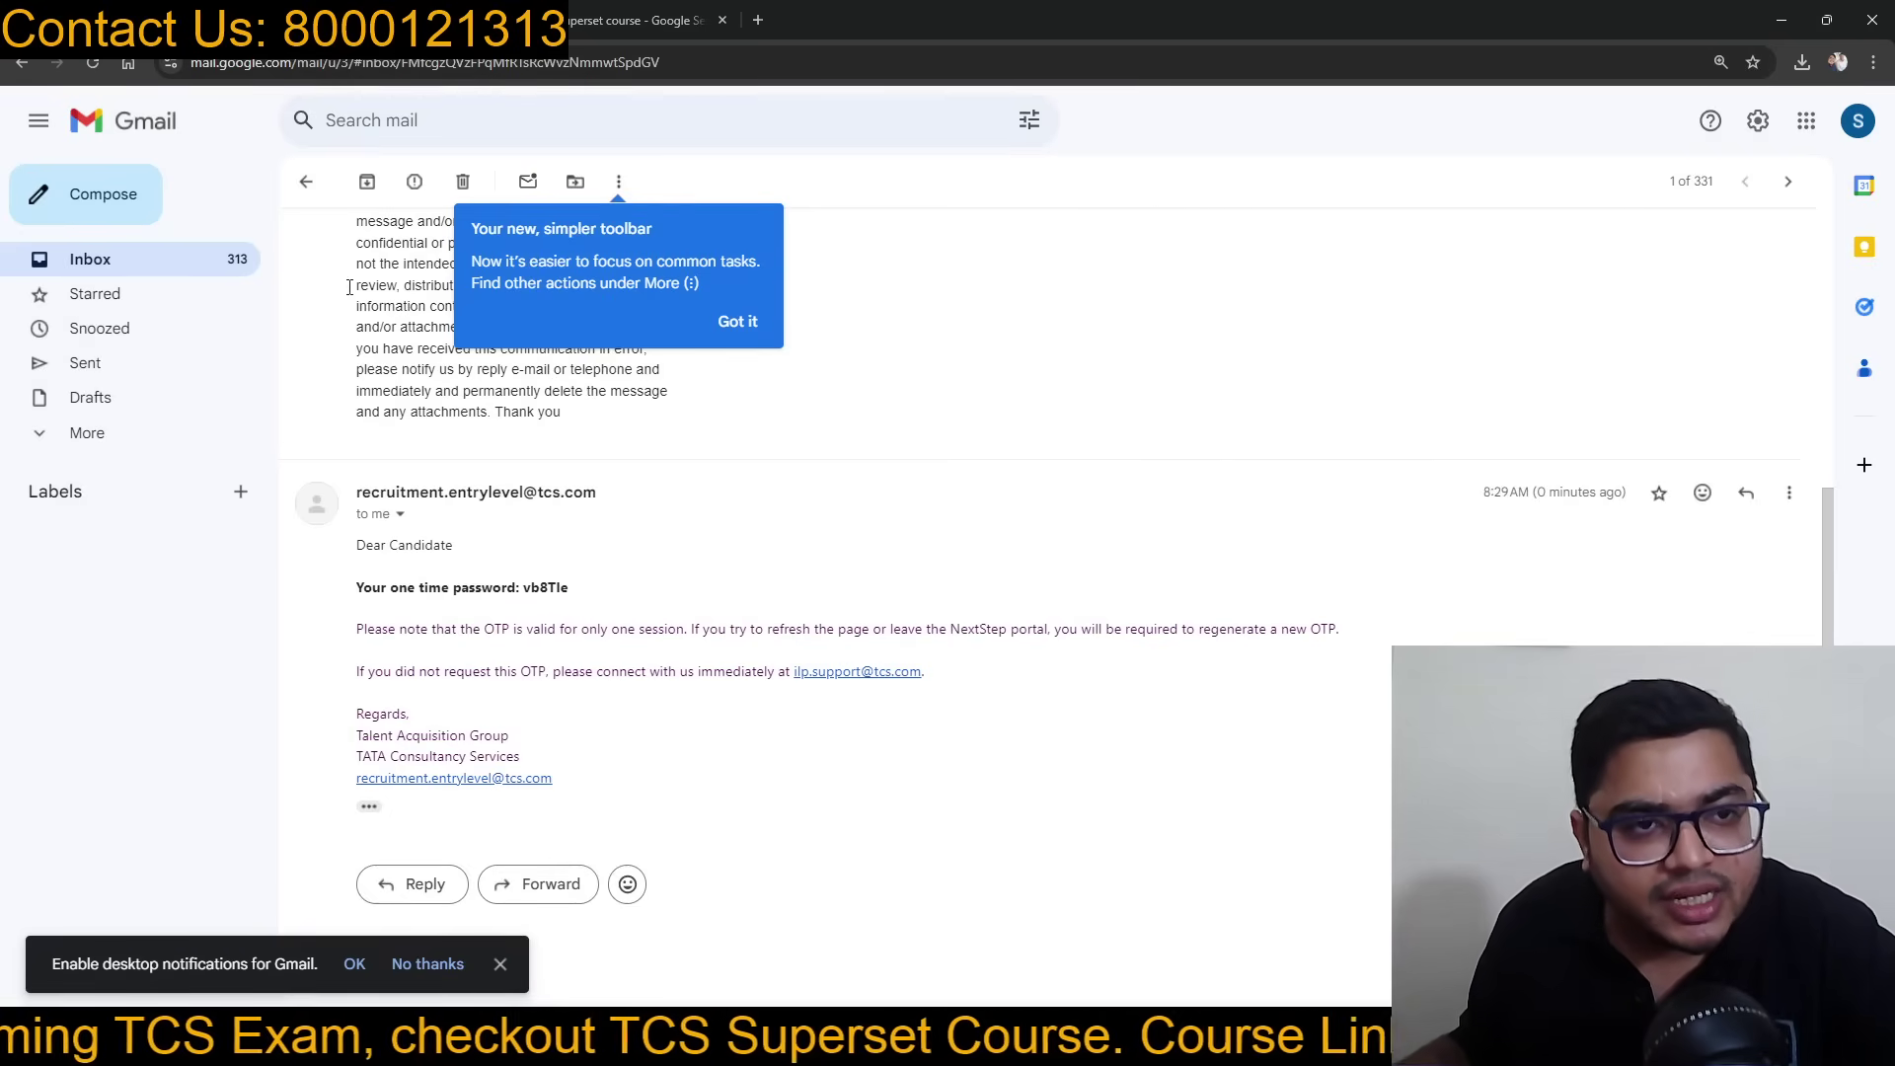
left_click(178, 21)
left_click(631, 474)
key("BackSpace")
key("BackSpace")
type("0")
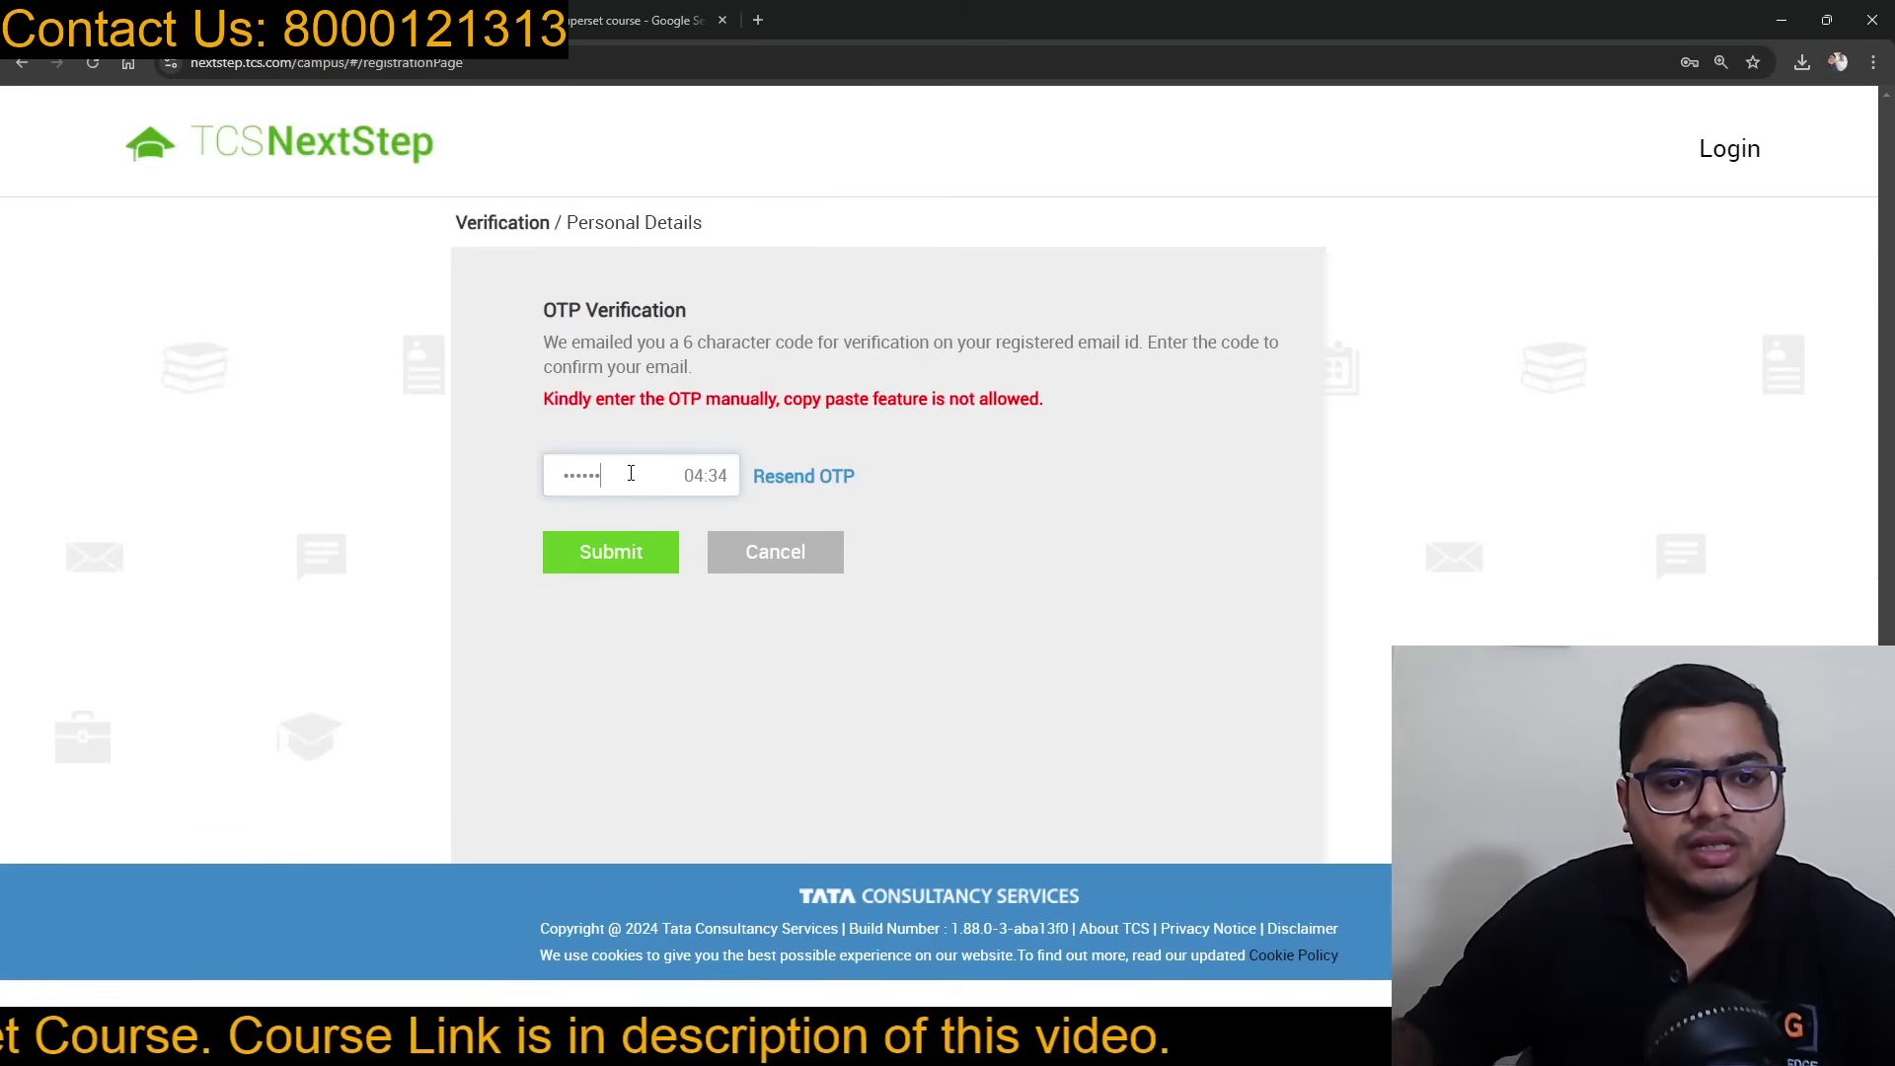
left_click(604, 555)
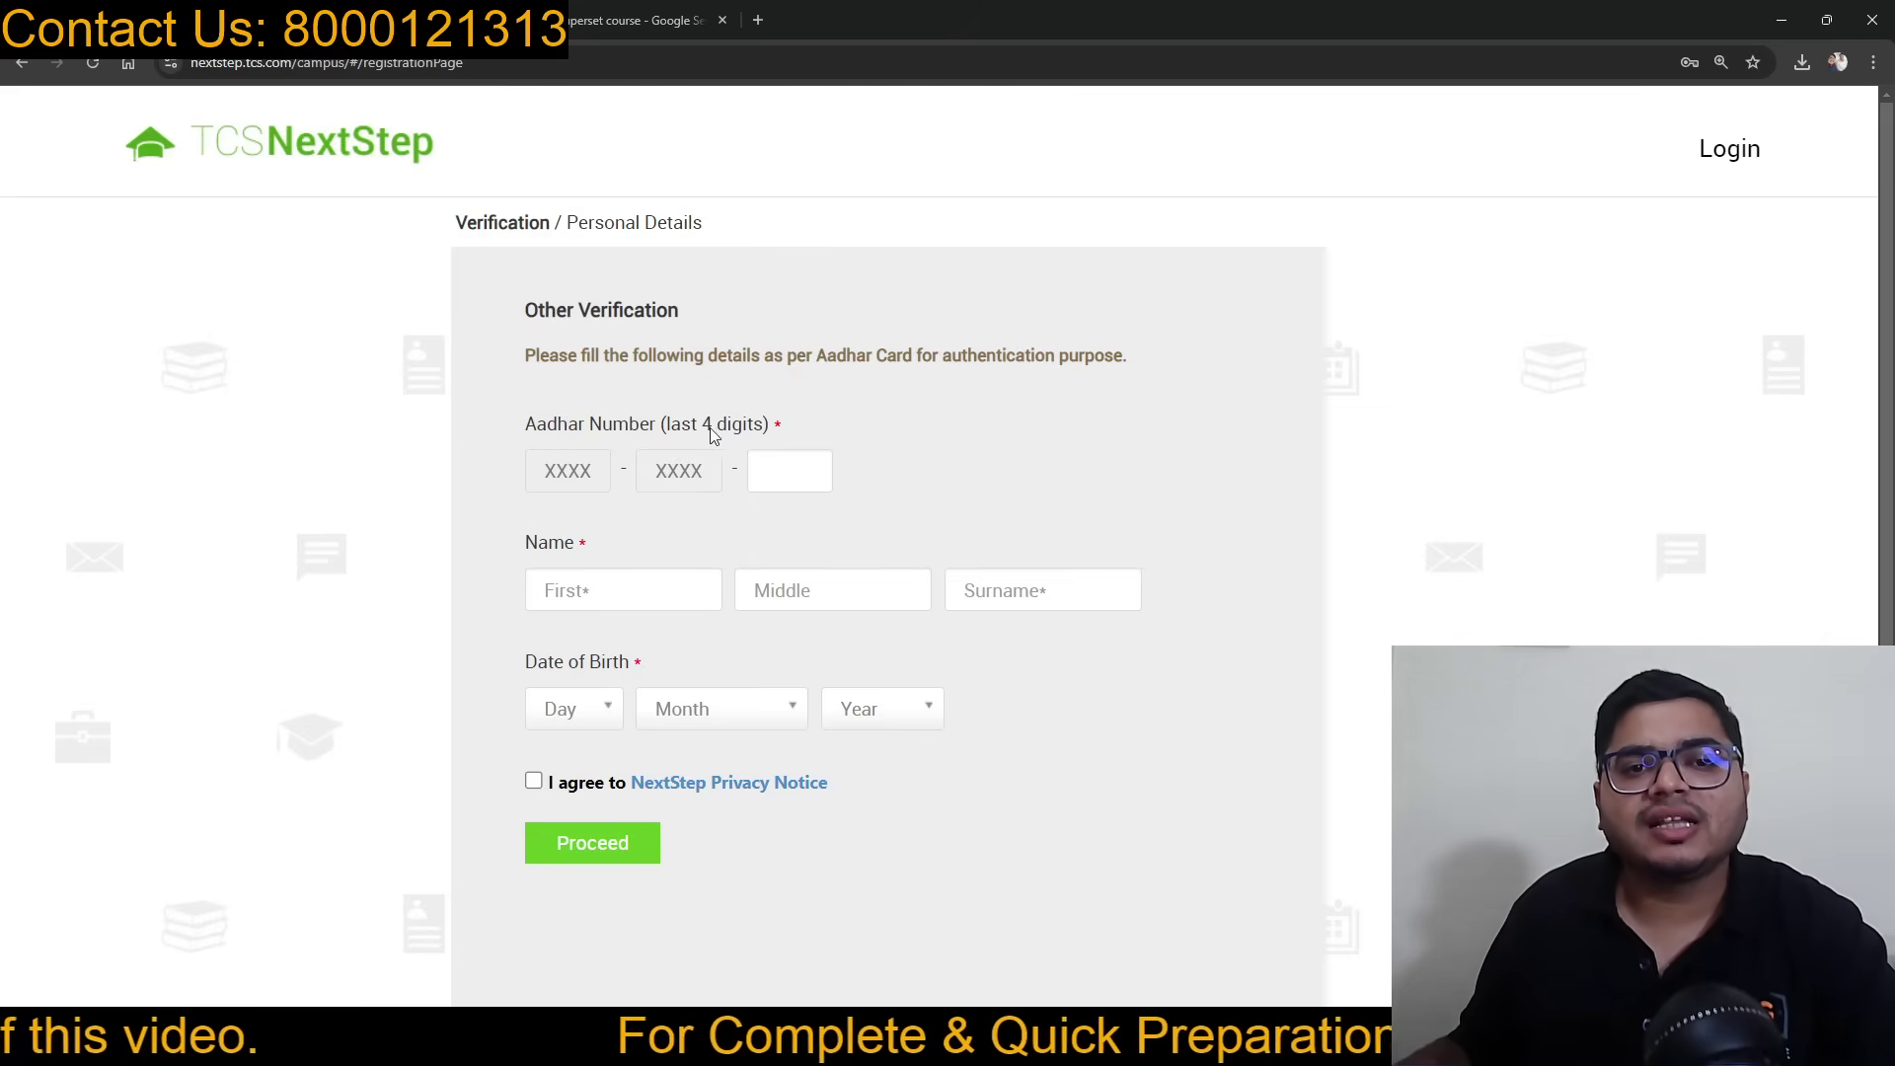
Step: Enter the last four Aadhaar digits and the candidate's first name
left_click(773, 468)
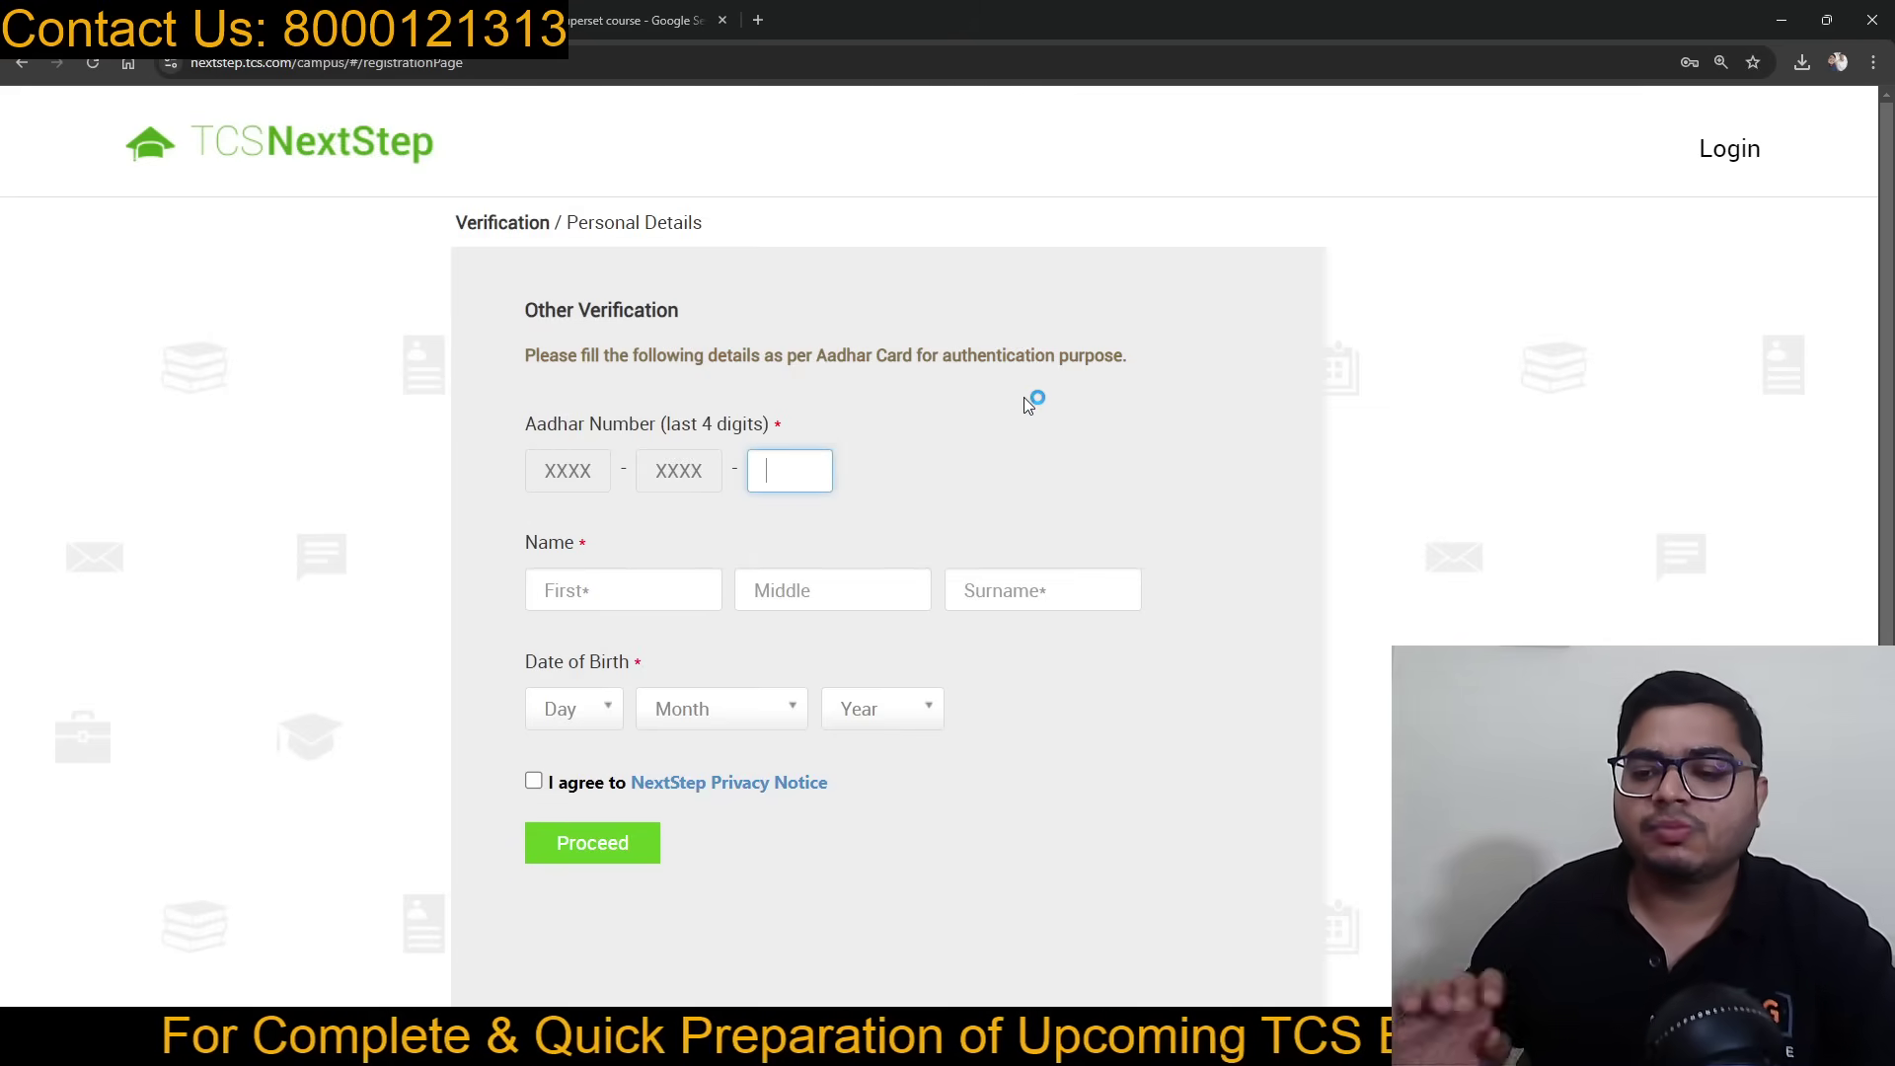
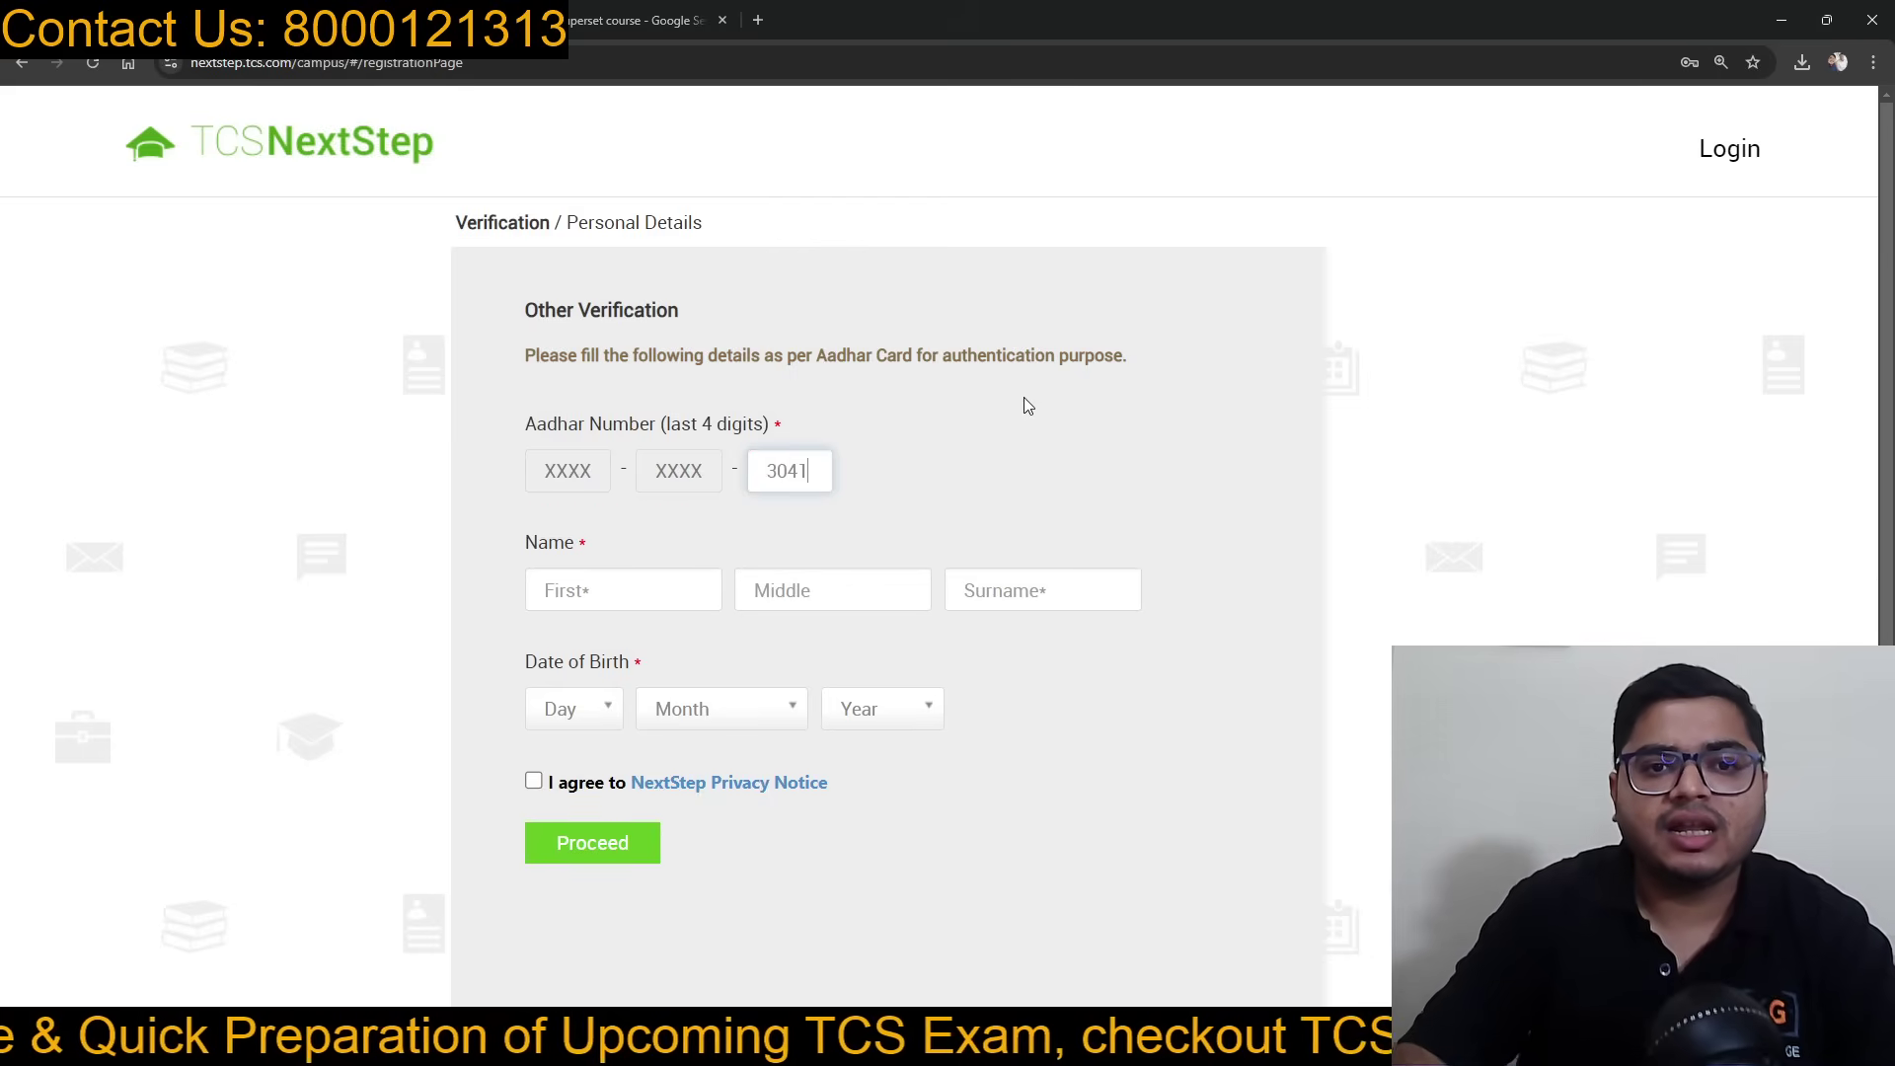
left_click(651, 590)
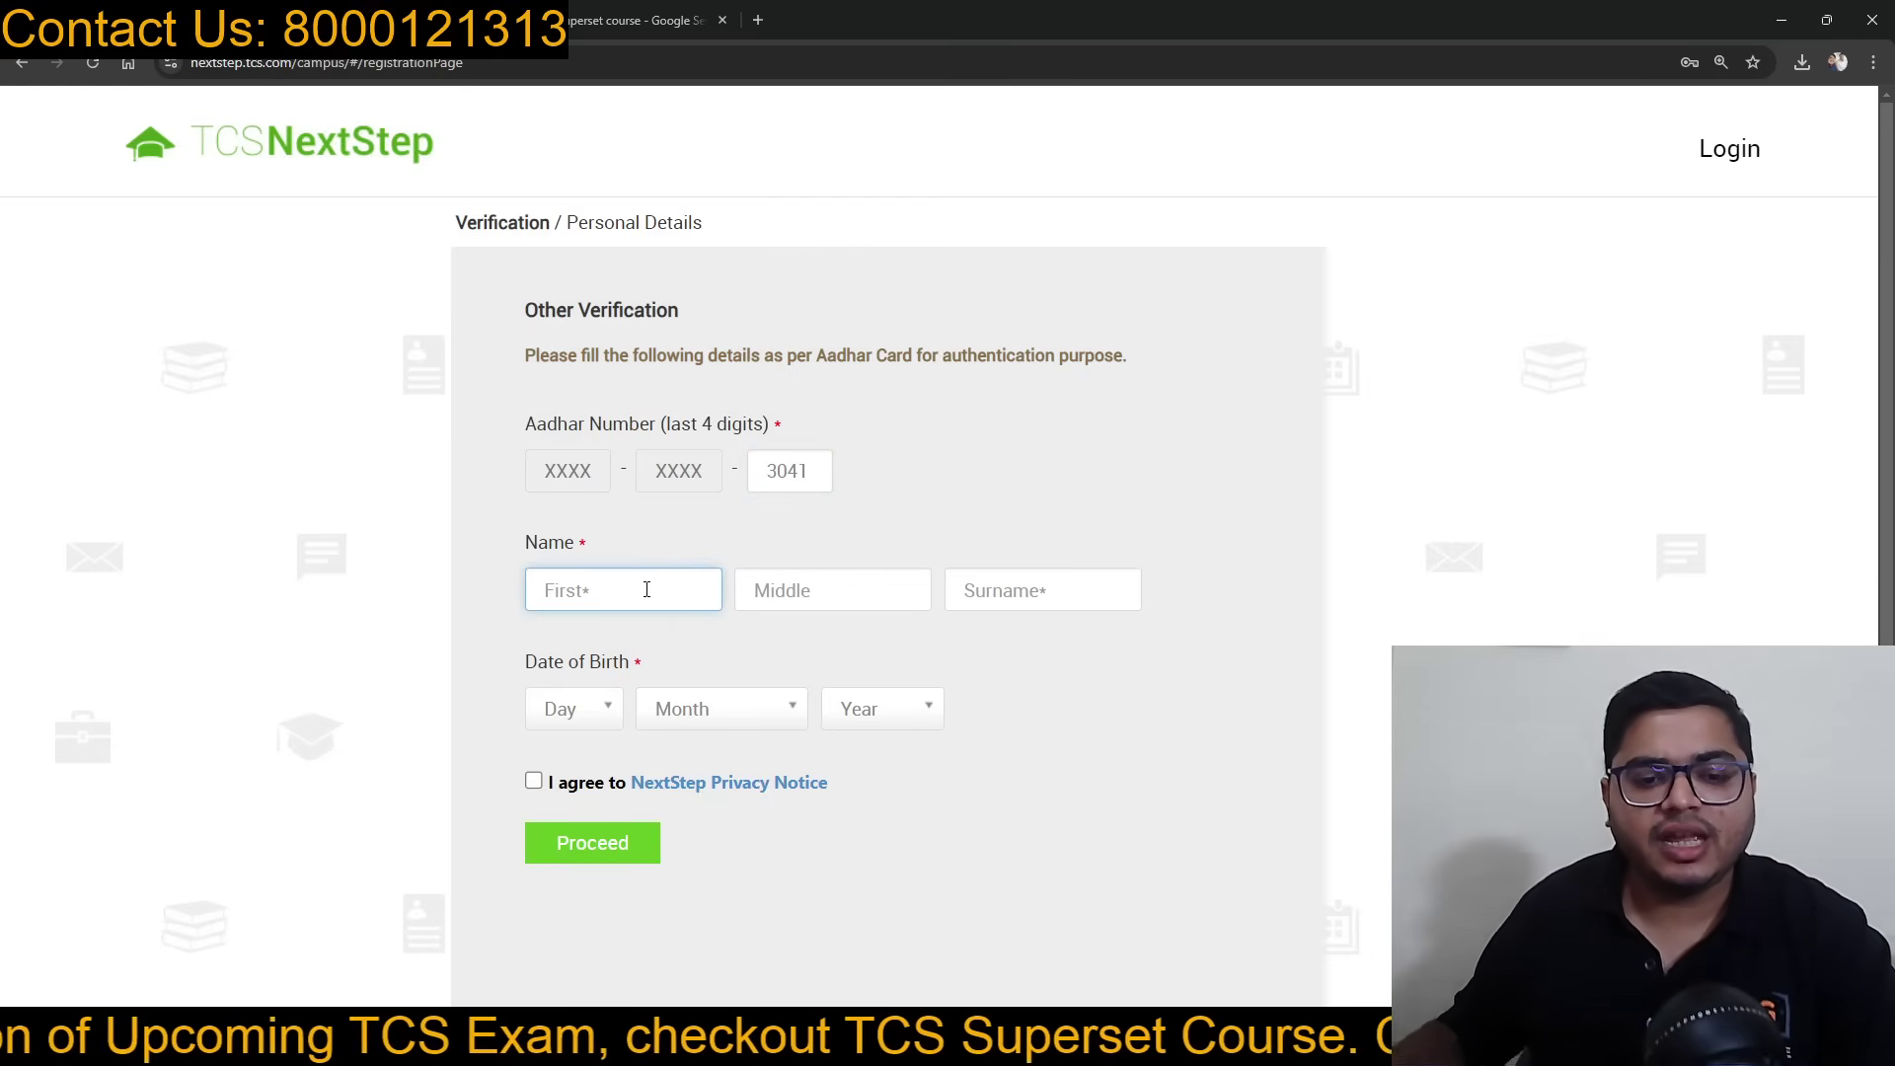
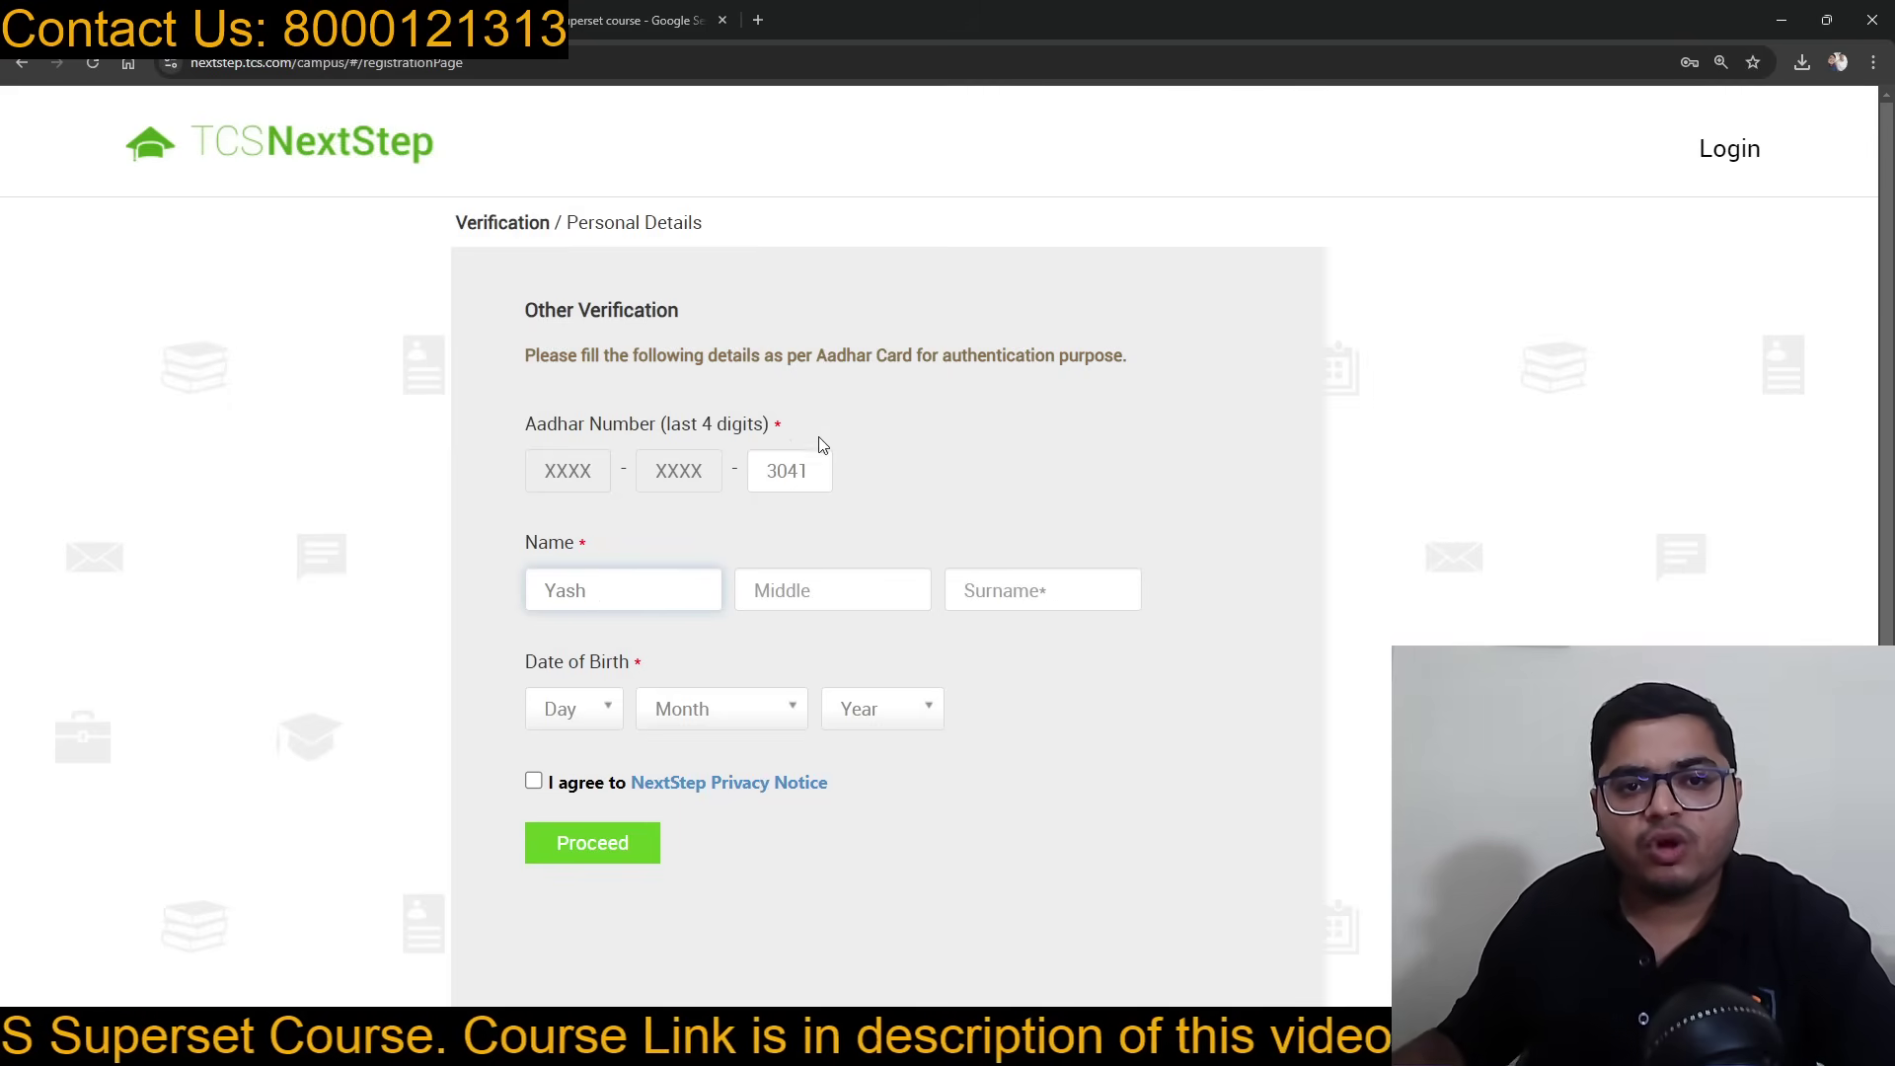
Step: Zoom the page to 150% and enter the candidate's surname, correcting a wrong entry
key("ctrl+plus")
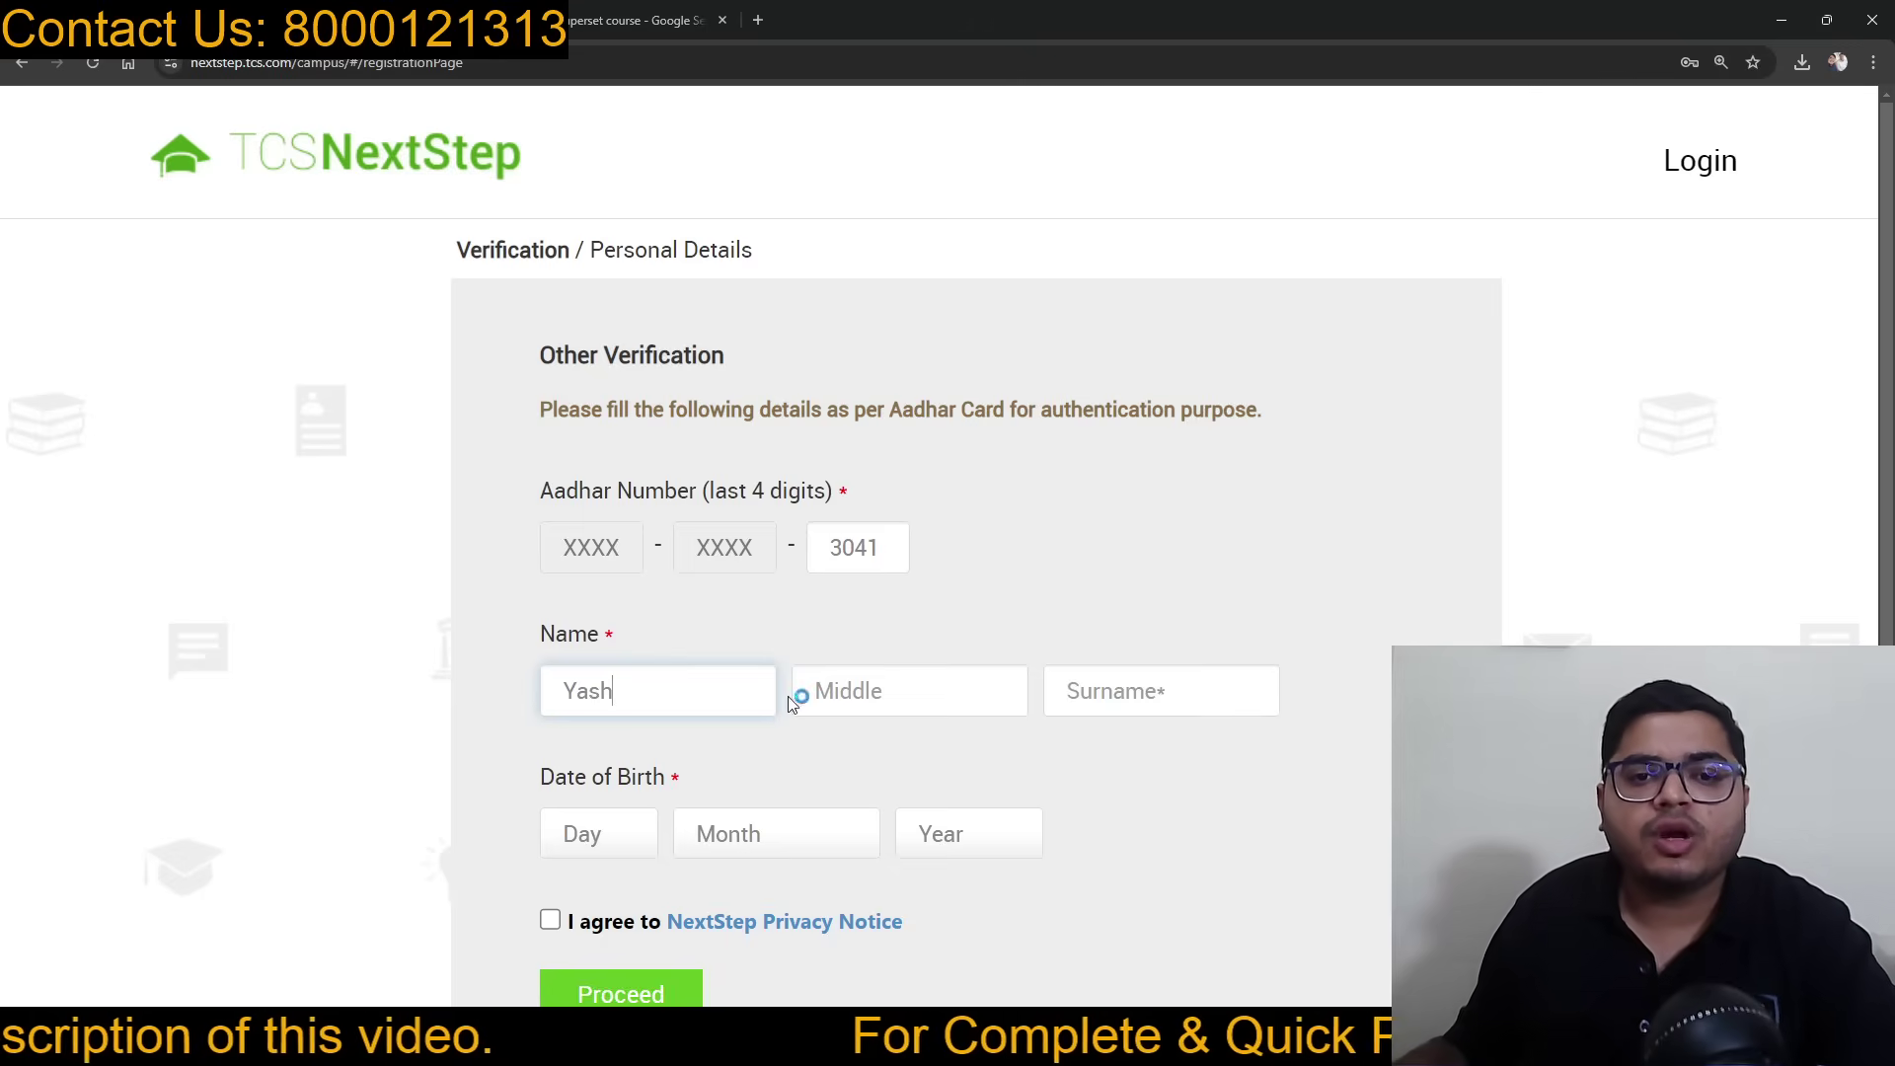
left_click(1167, 695)
scroll(1184, 642, "down", 1)
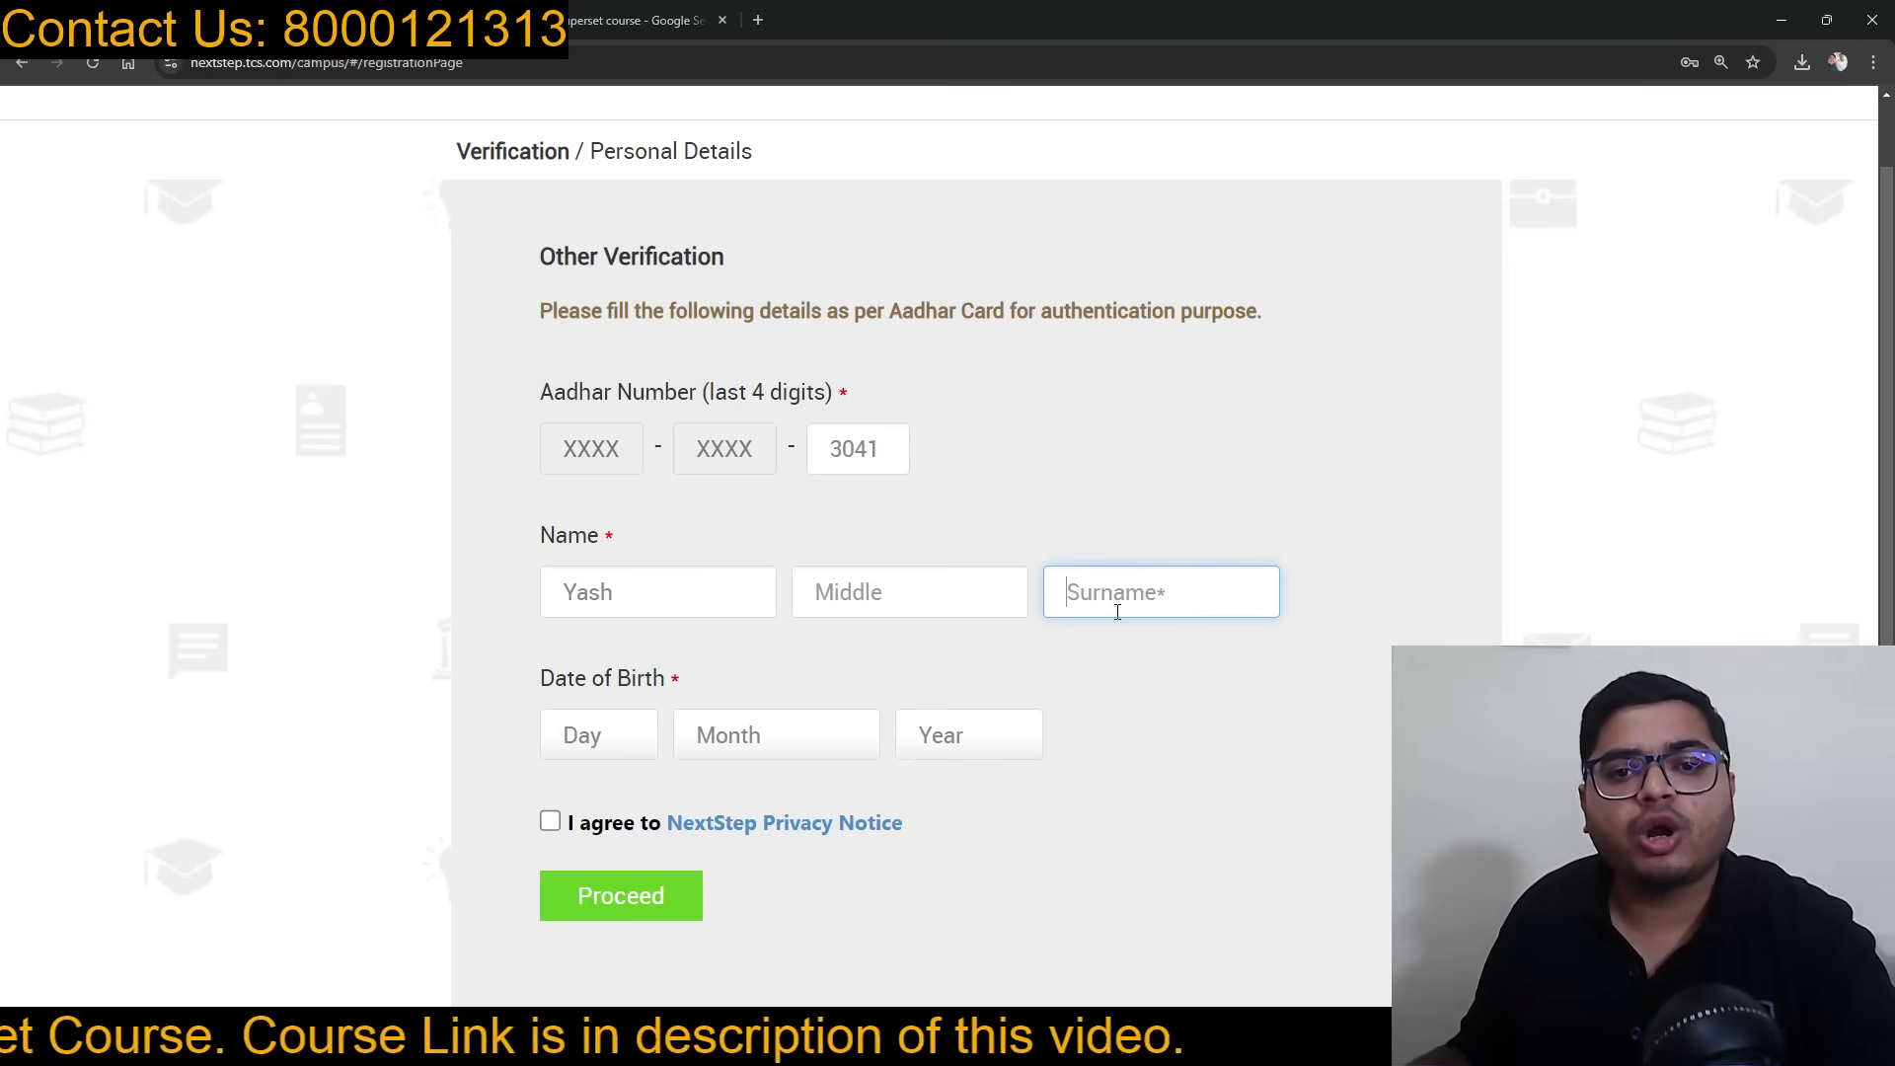
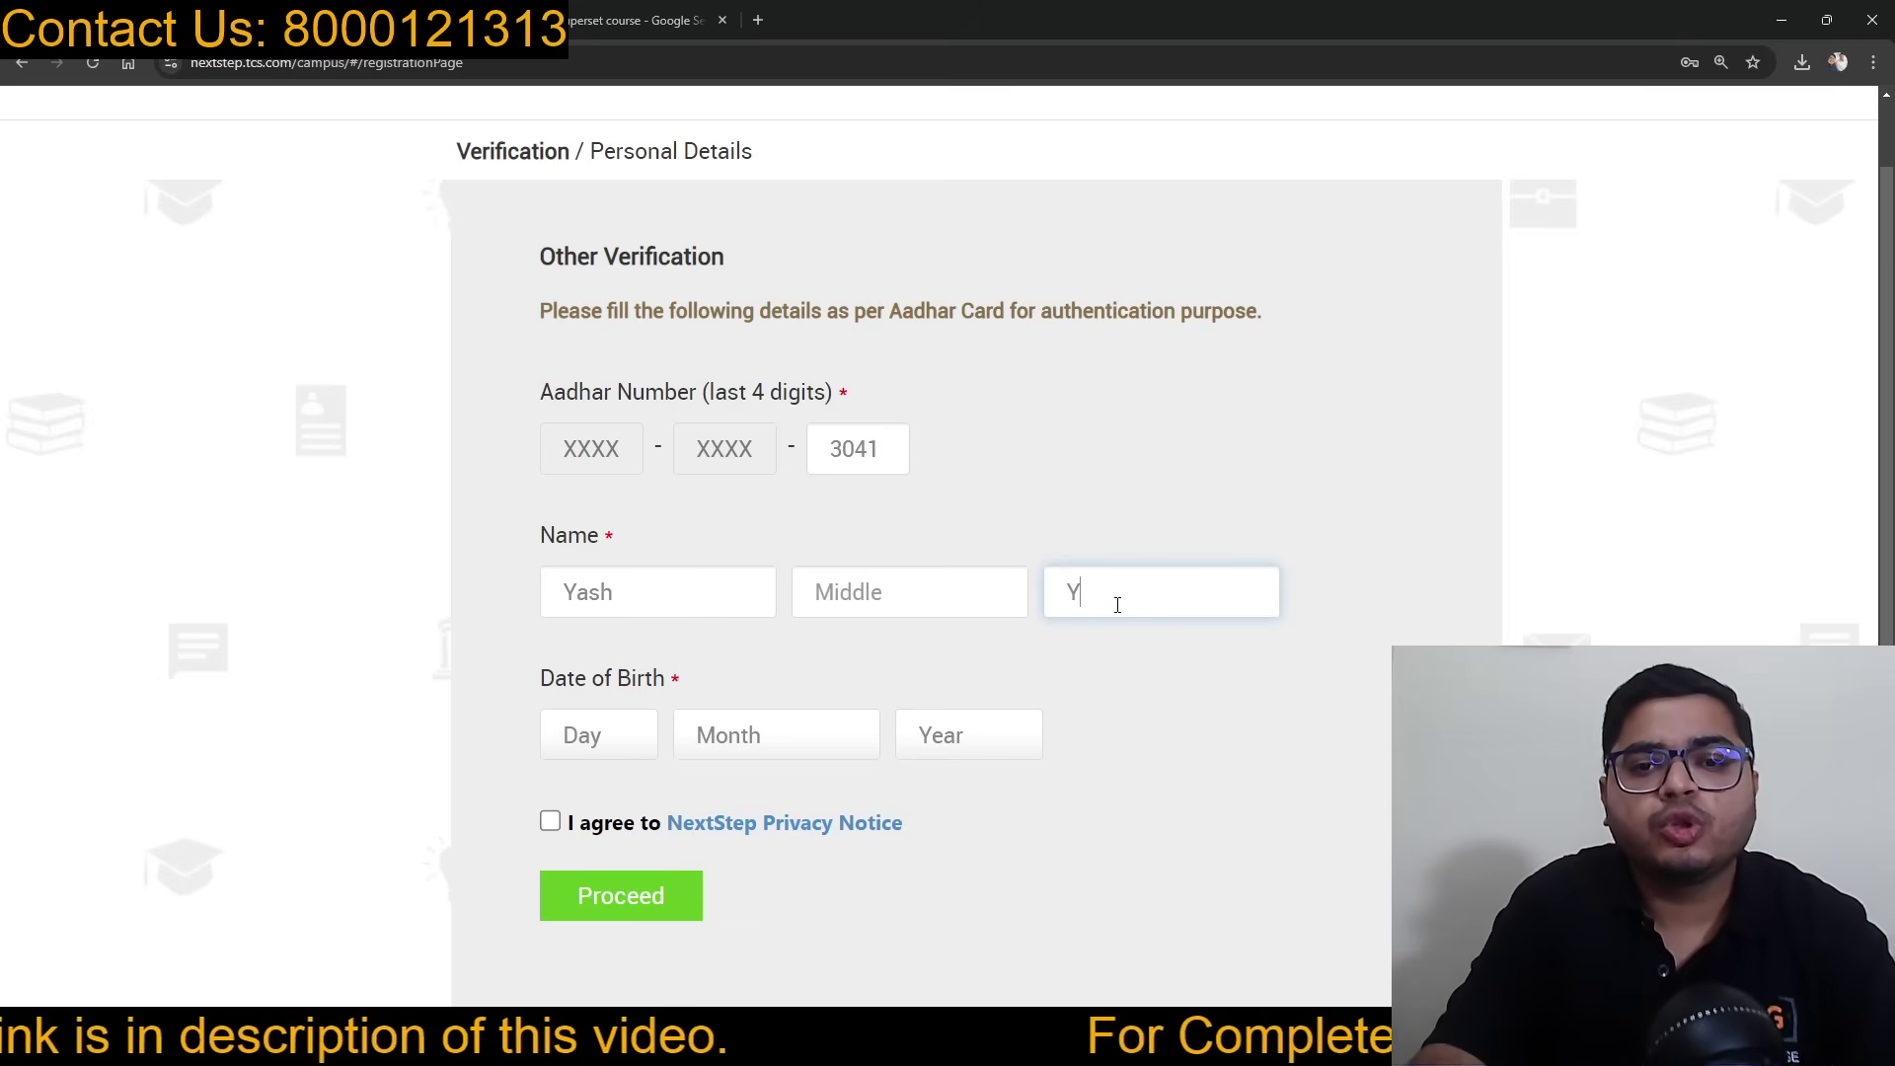
left_click(1116, 509)
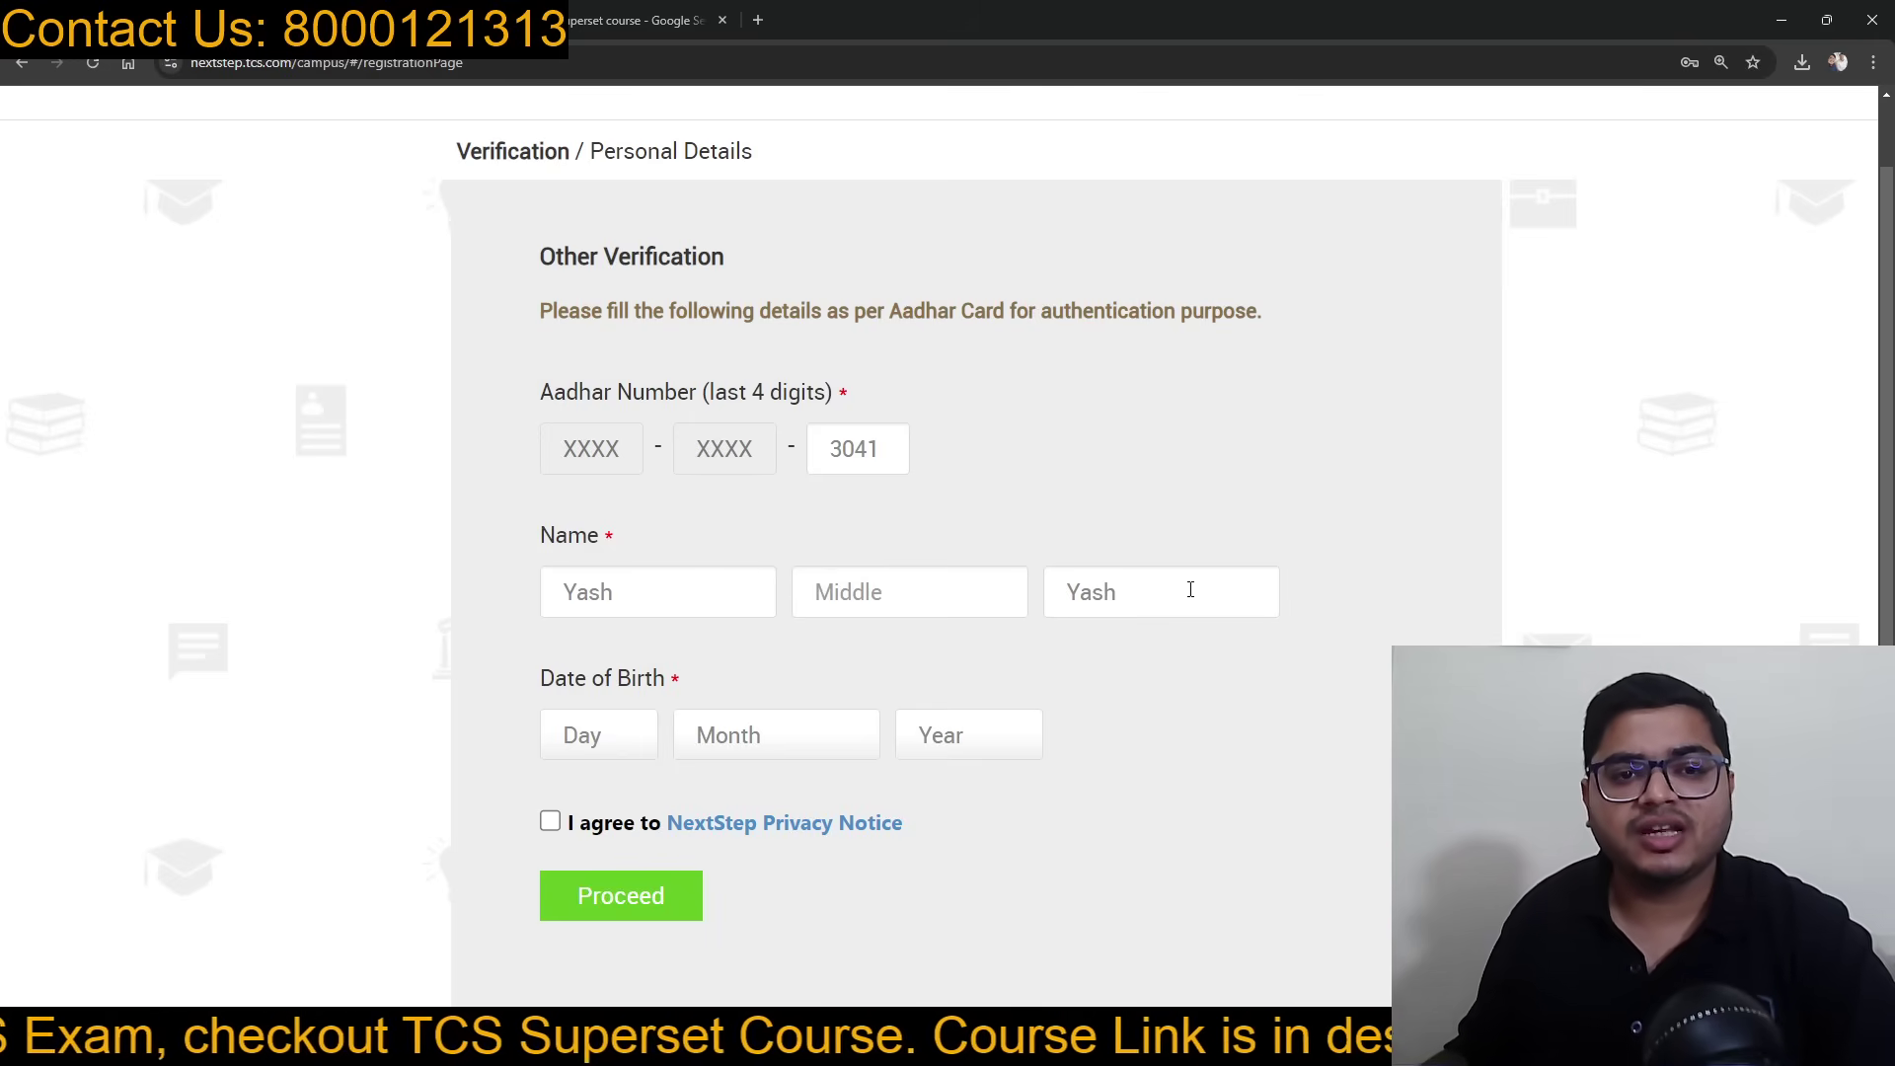
left_click_drag(1191, 589, 1046, 596)
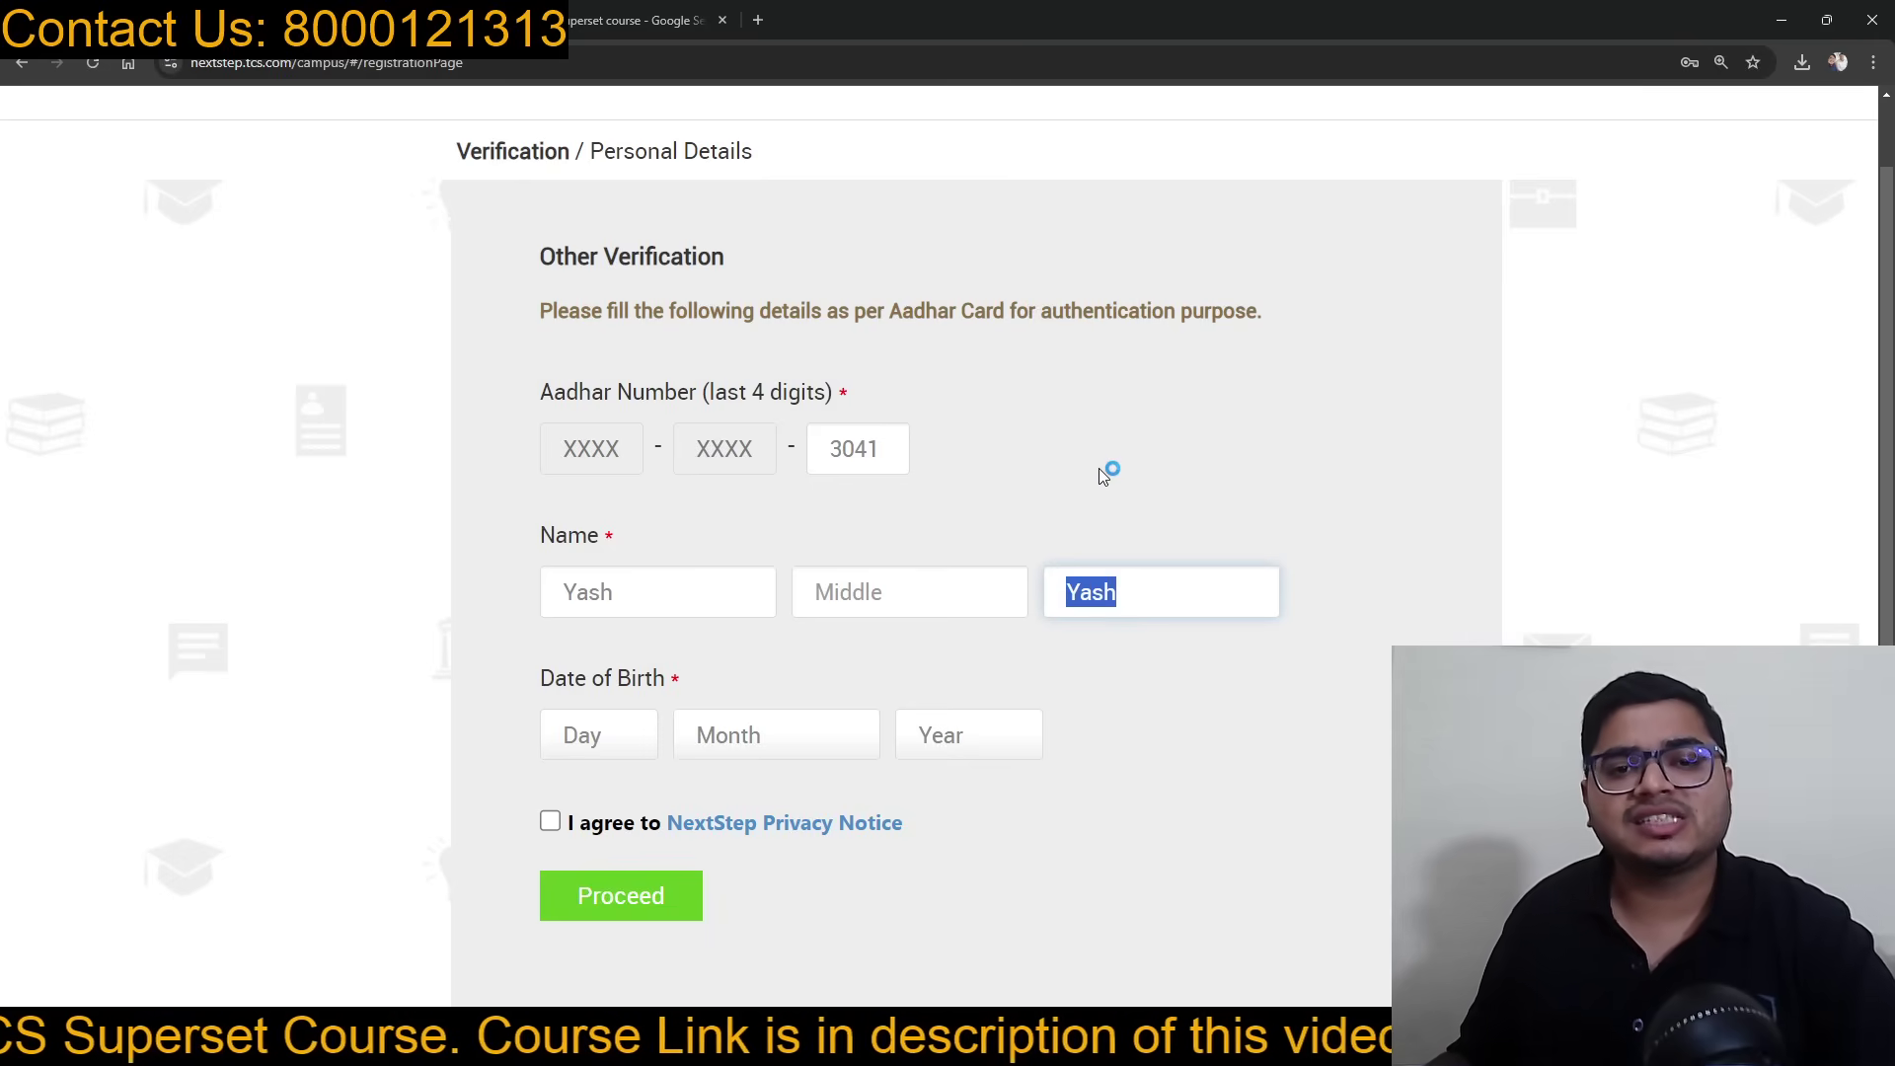
key("BackSpace")
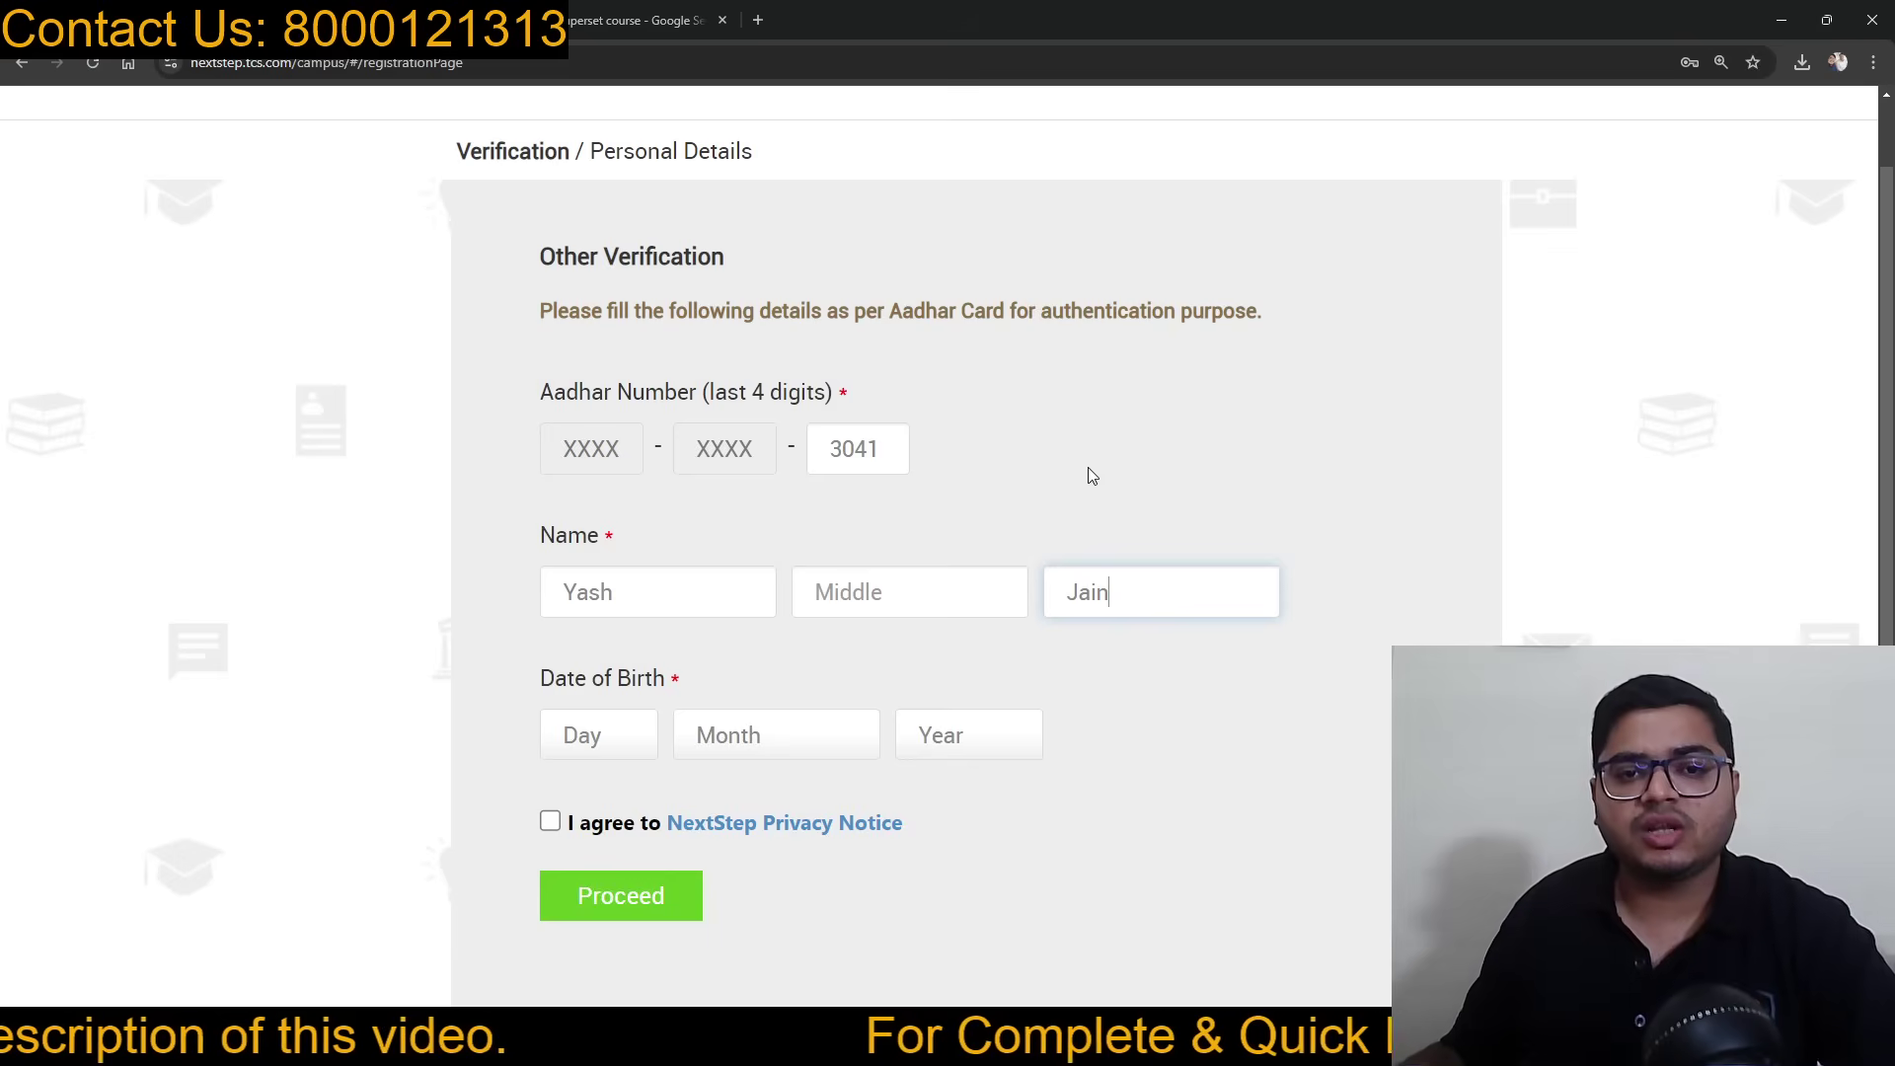
scroll(1021, 465, "down", 1)
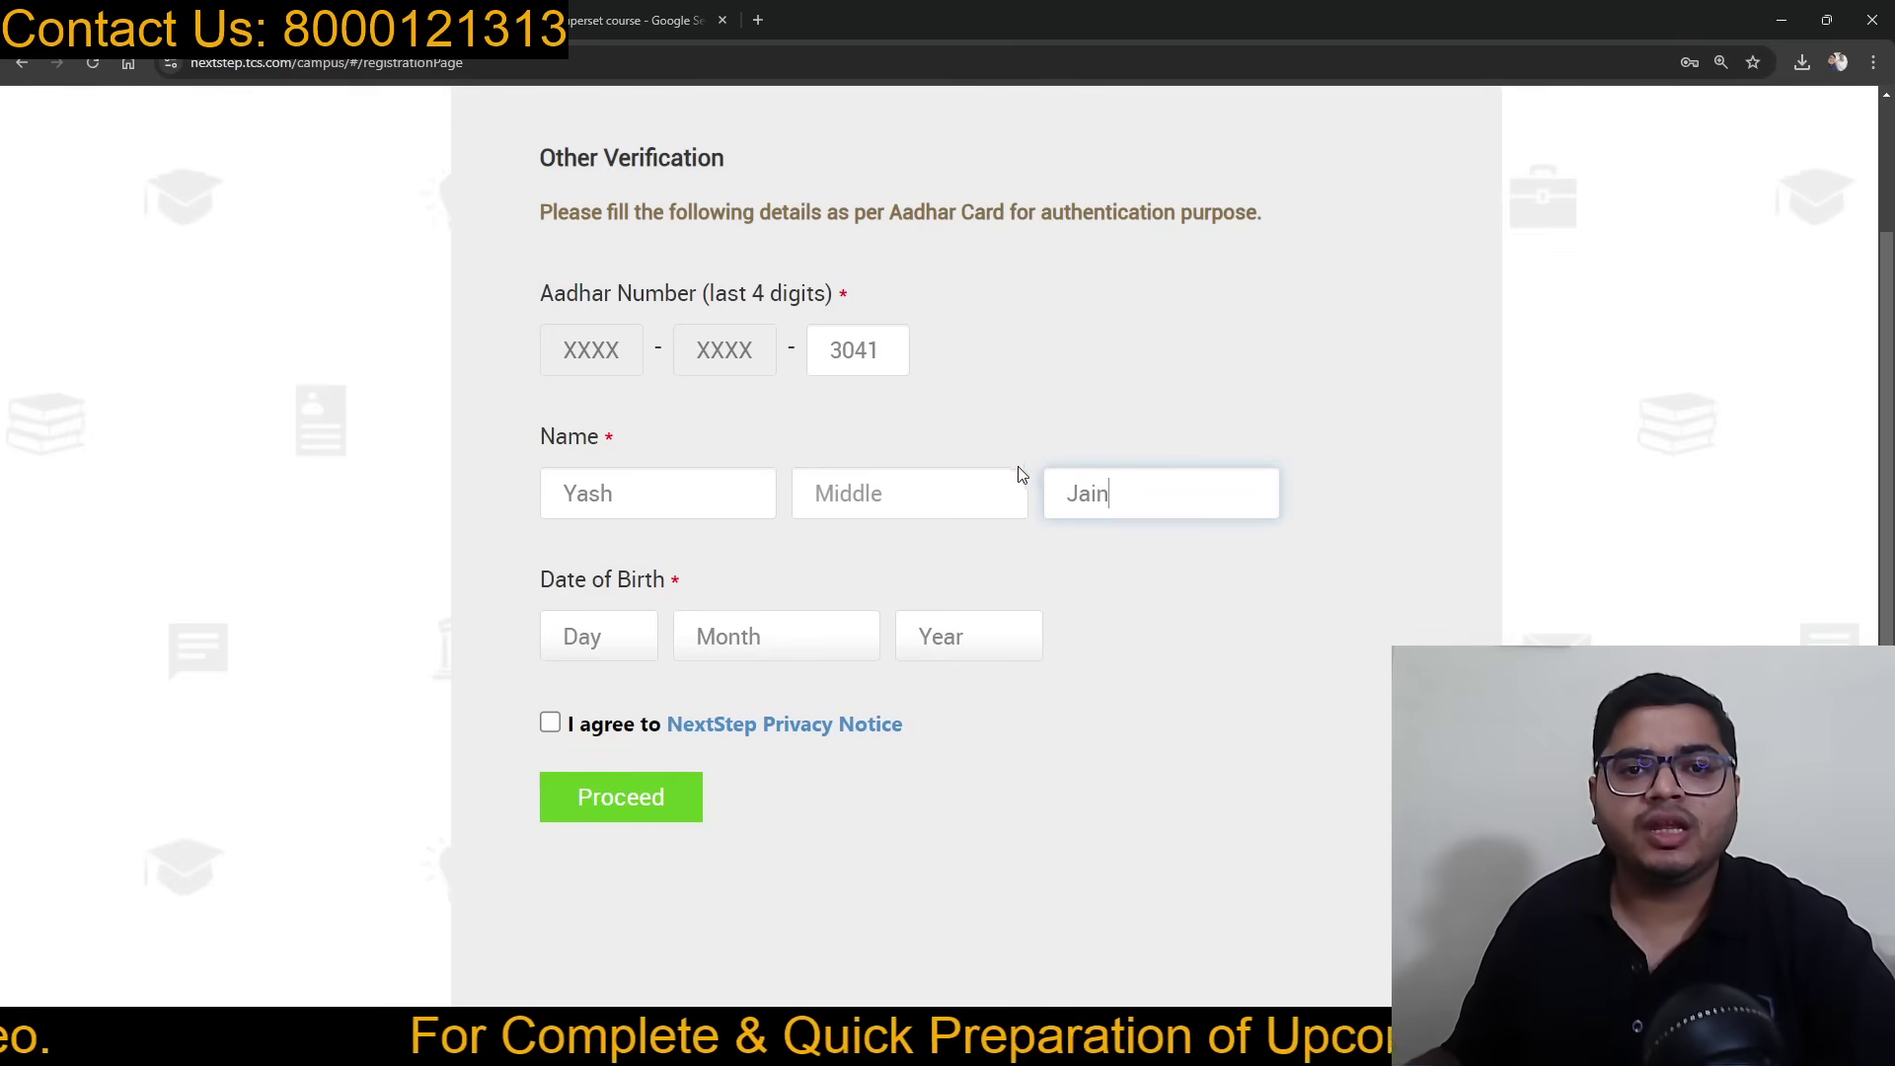
Step: Set the date of birth to day 4, month July, year 2000
left_click(594, 658)
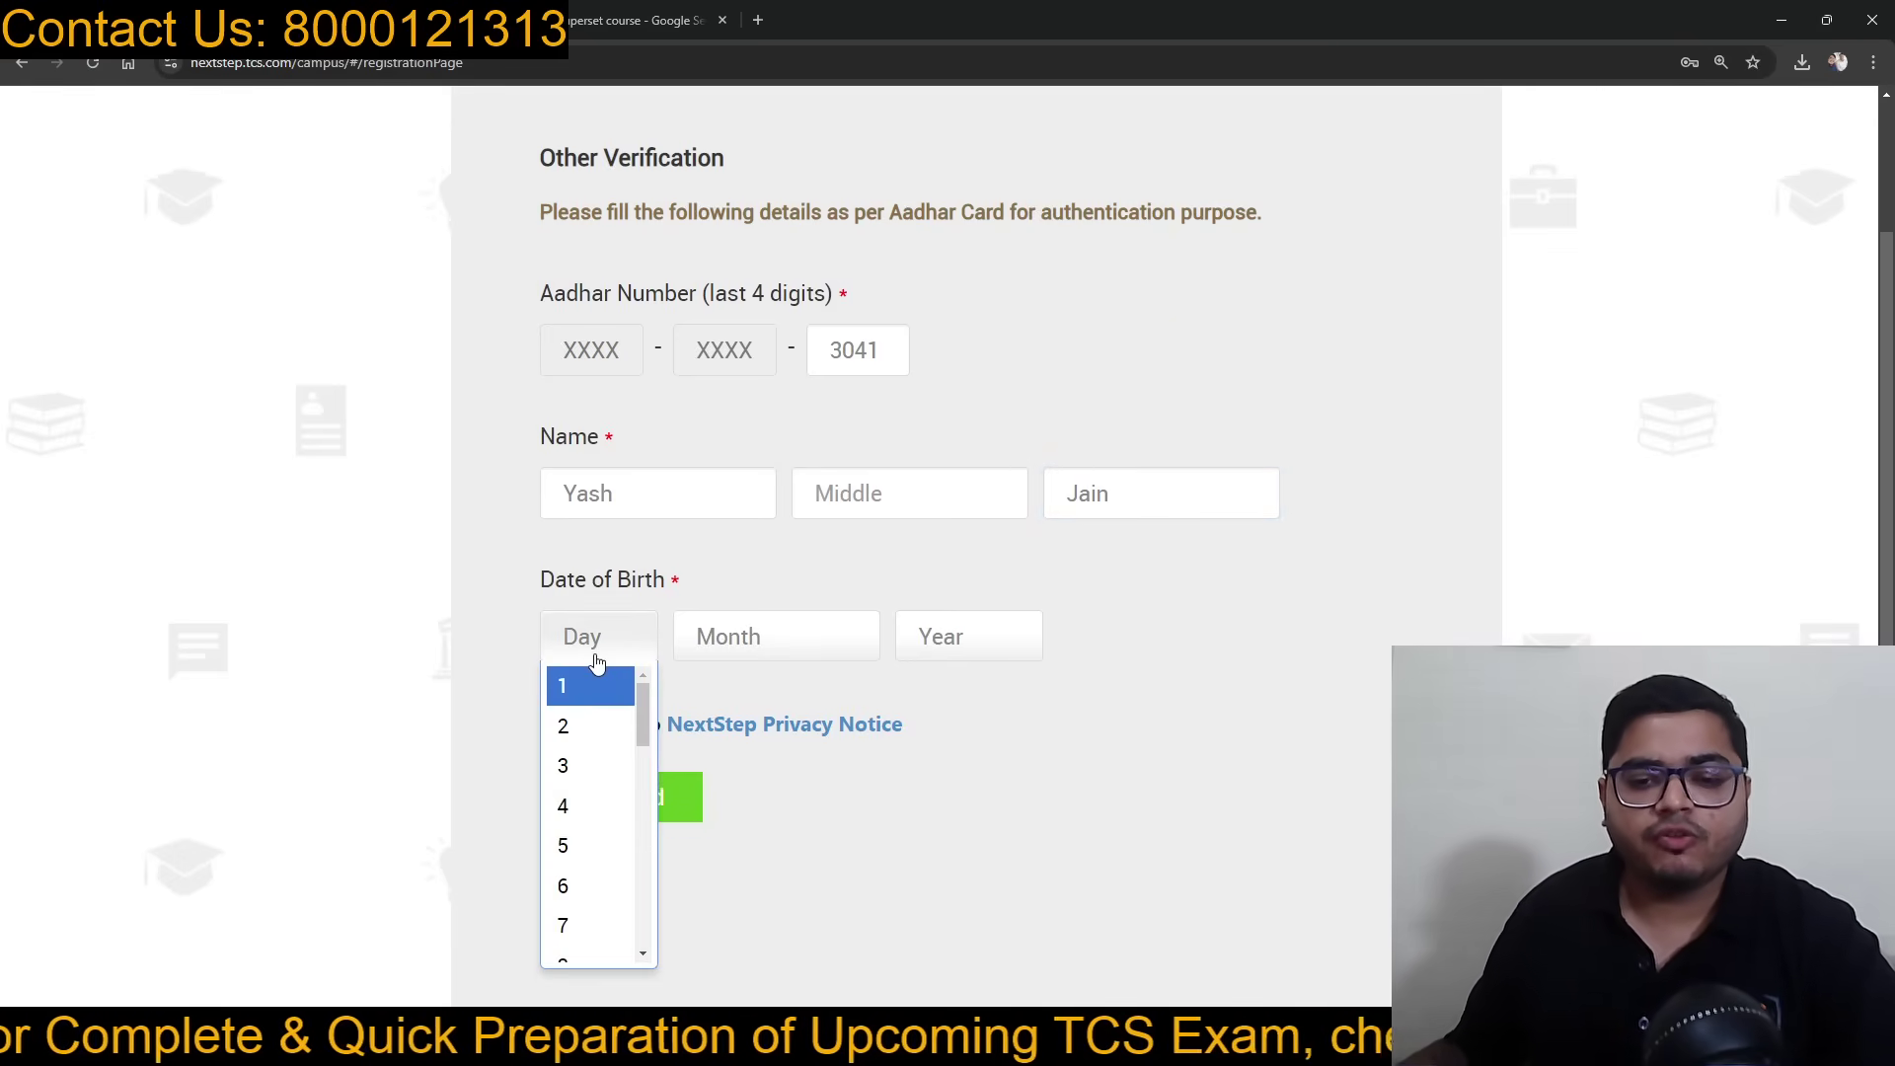
left_click(592, 803)
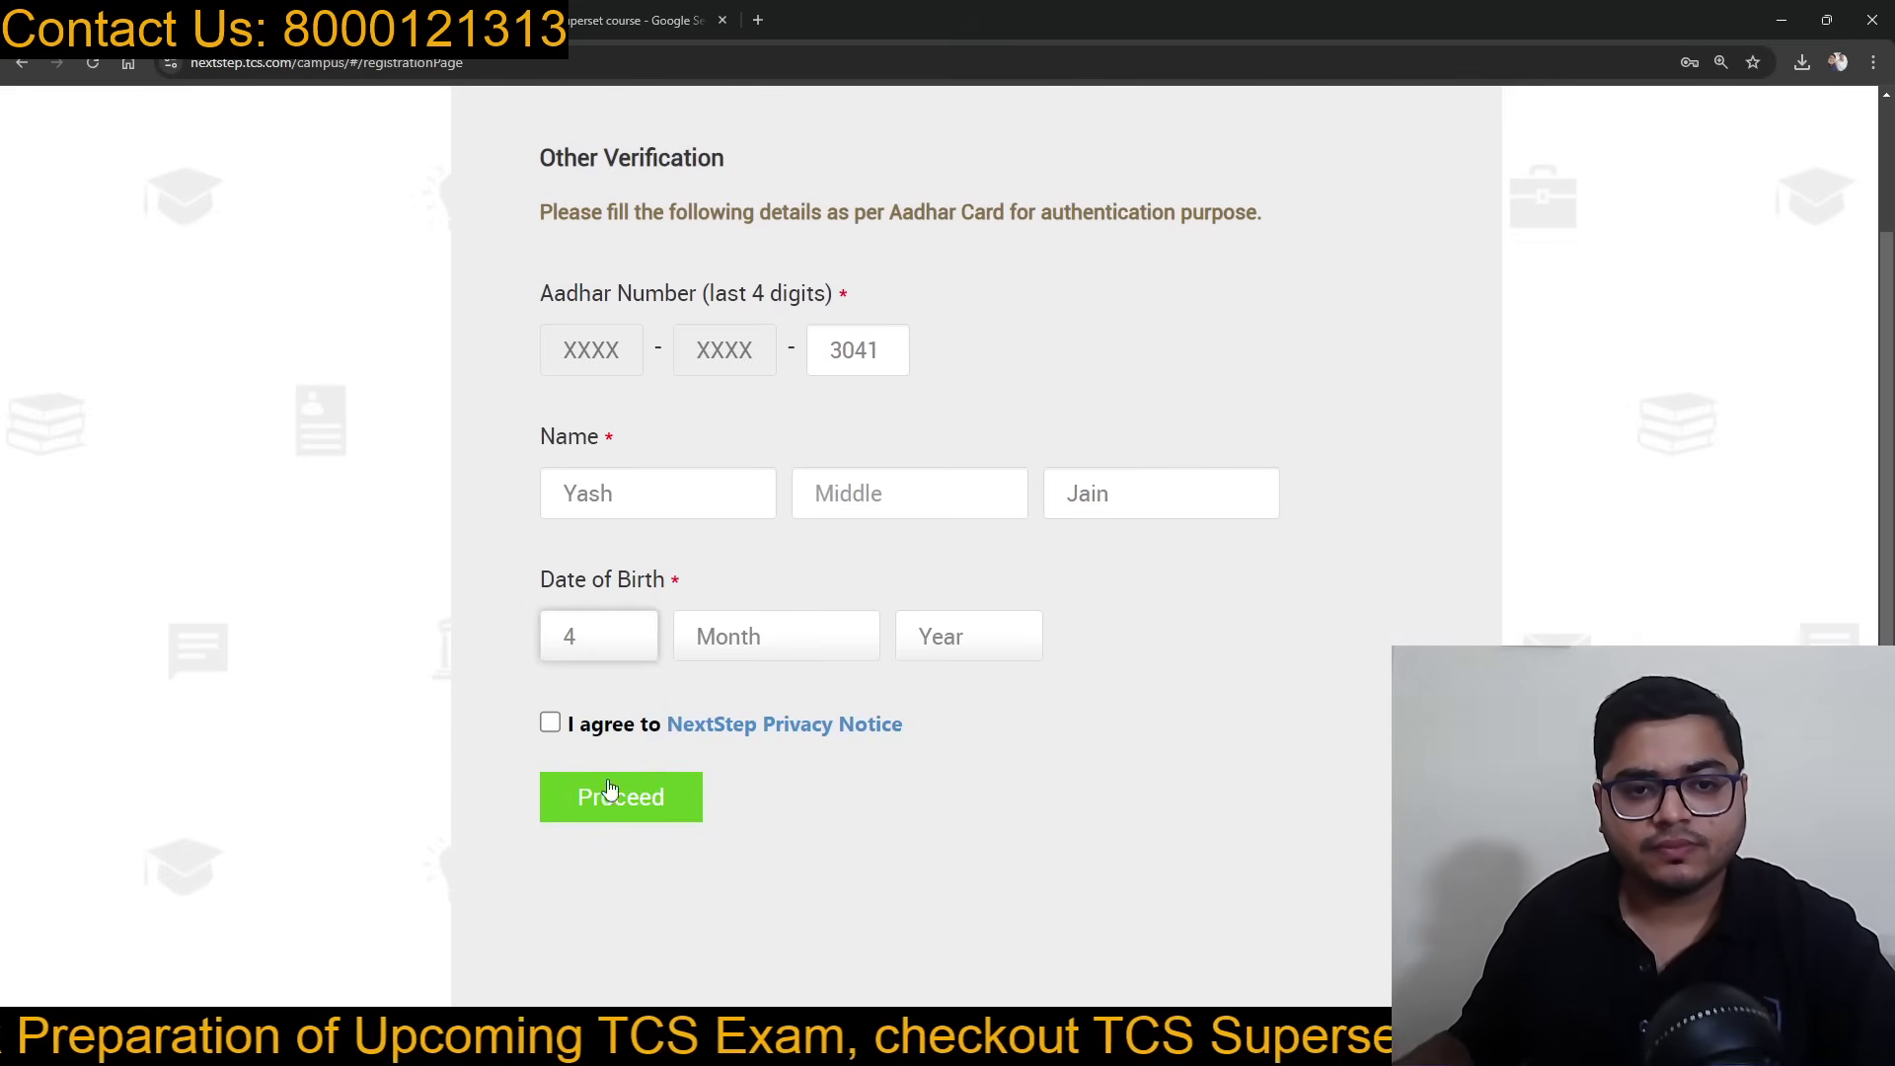
left_click(748, 648)
scroll(734, 798, "down", 3)
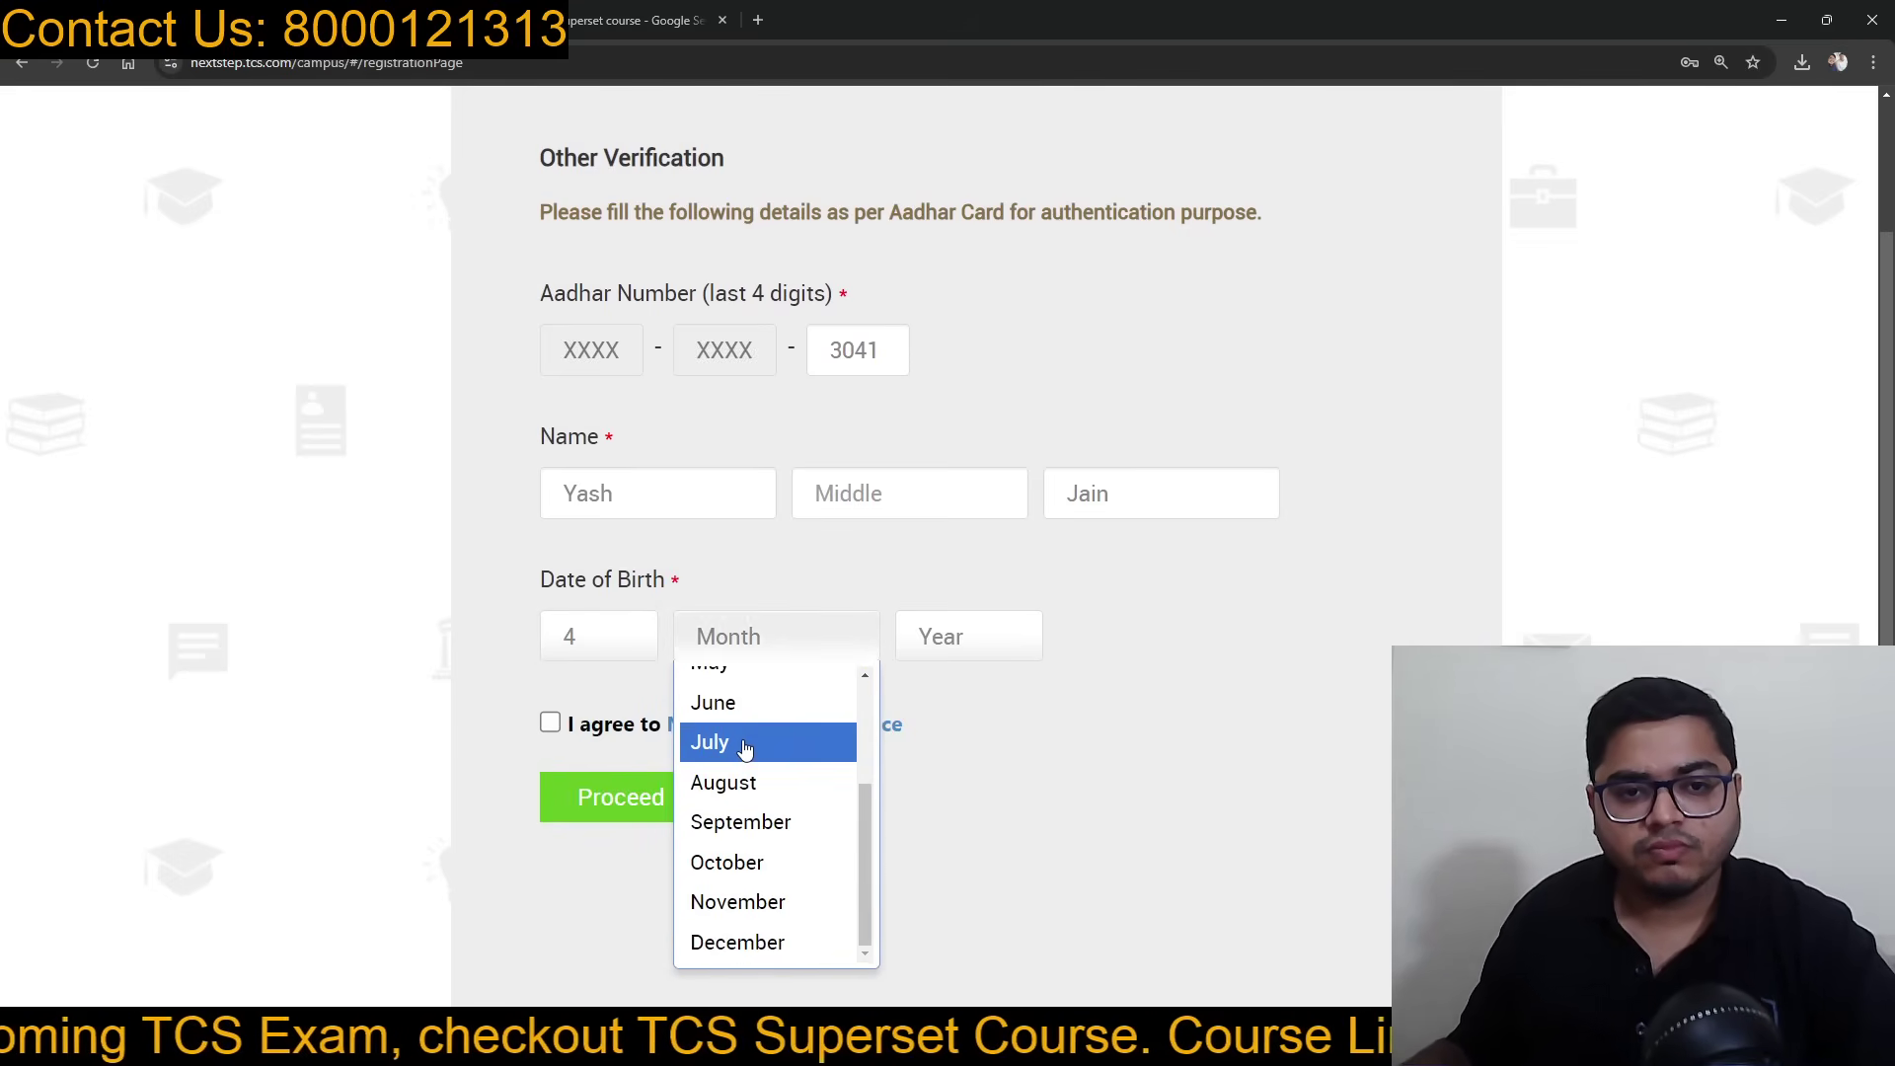
left_click(743, 744)
left_click(934, 637)
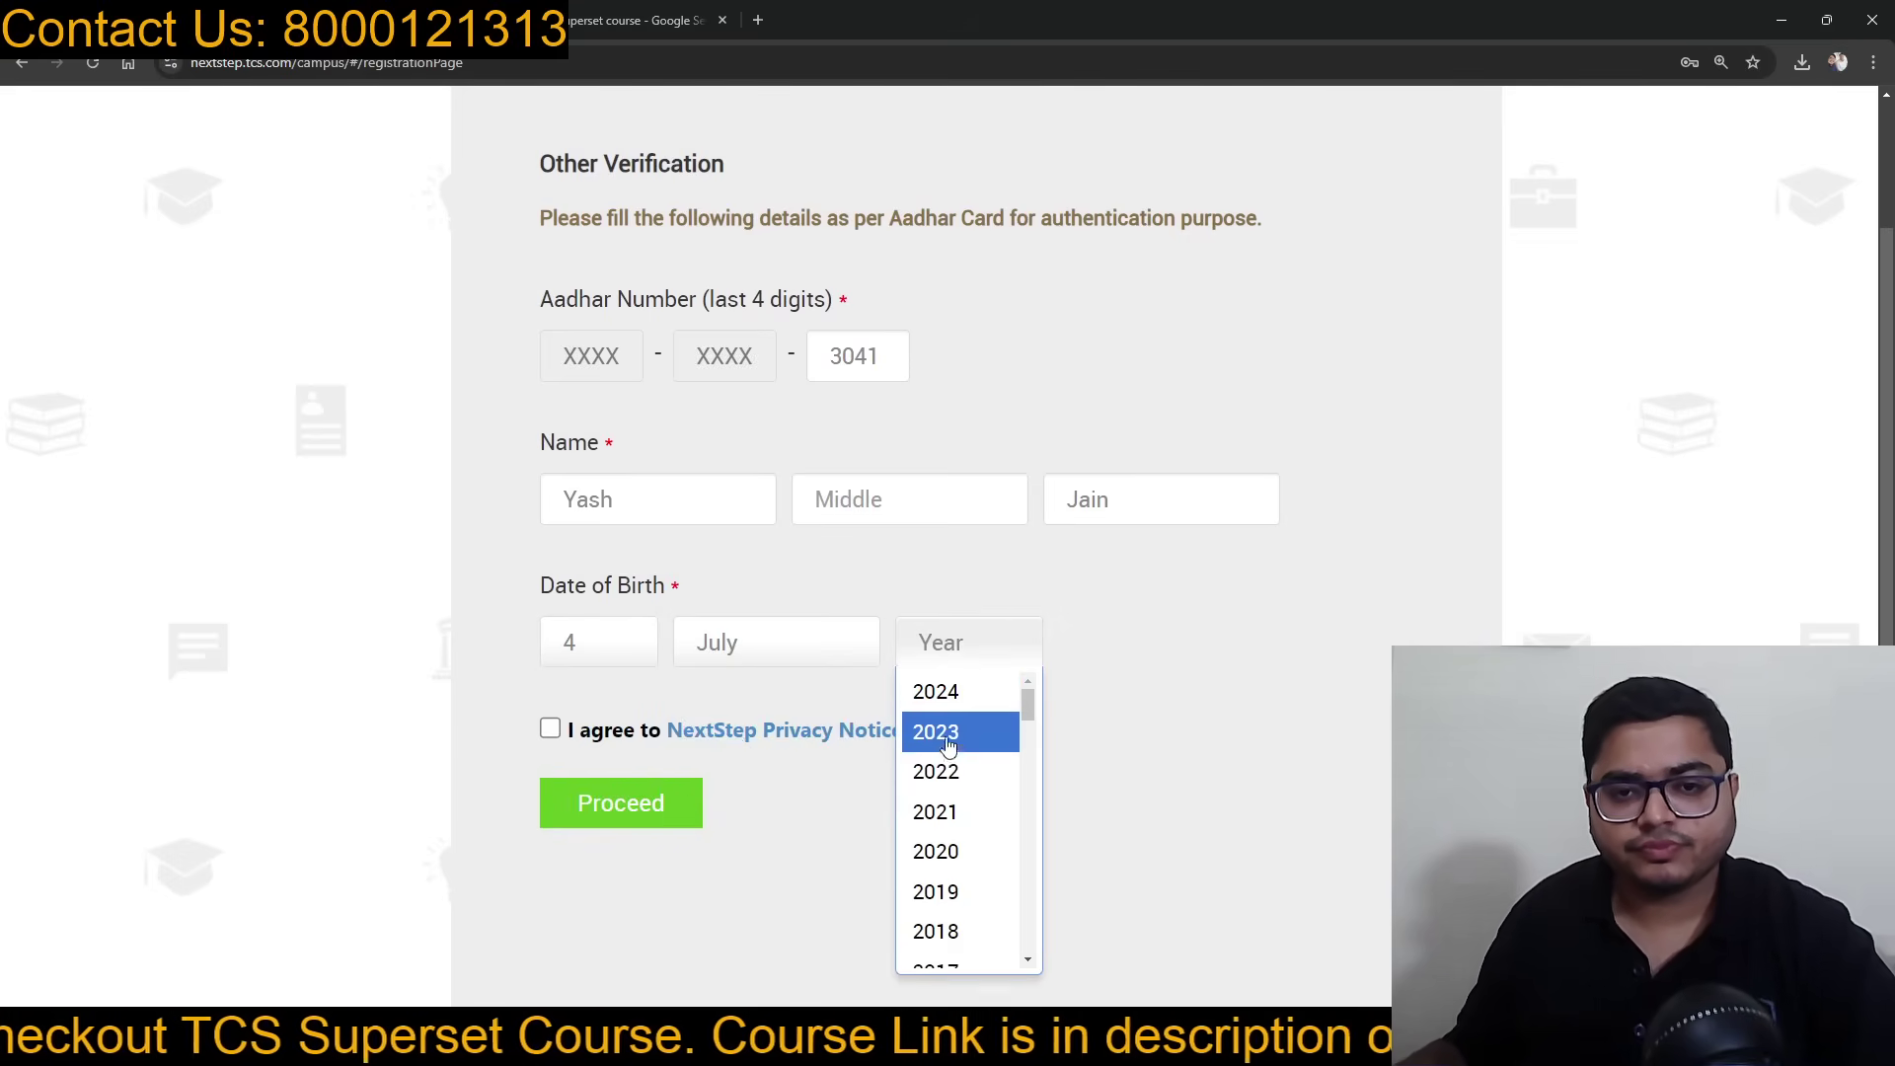
scroll(1003, 707, "down", 1)
scroll(1176, 706, "down", 3)
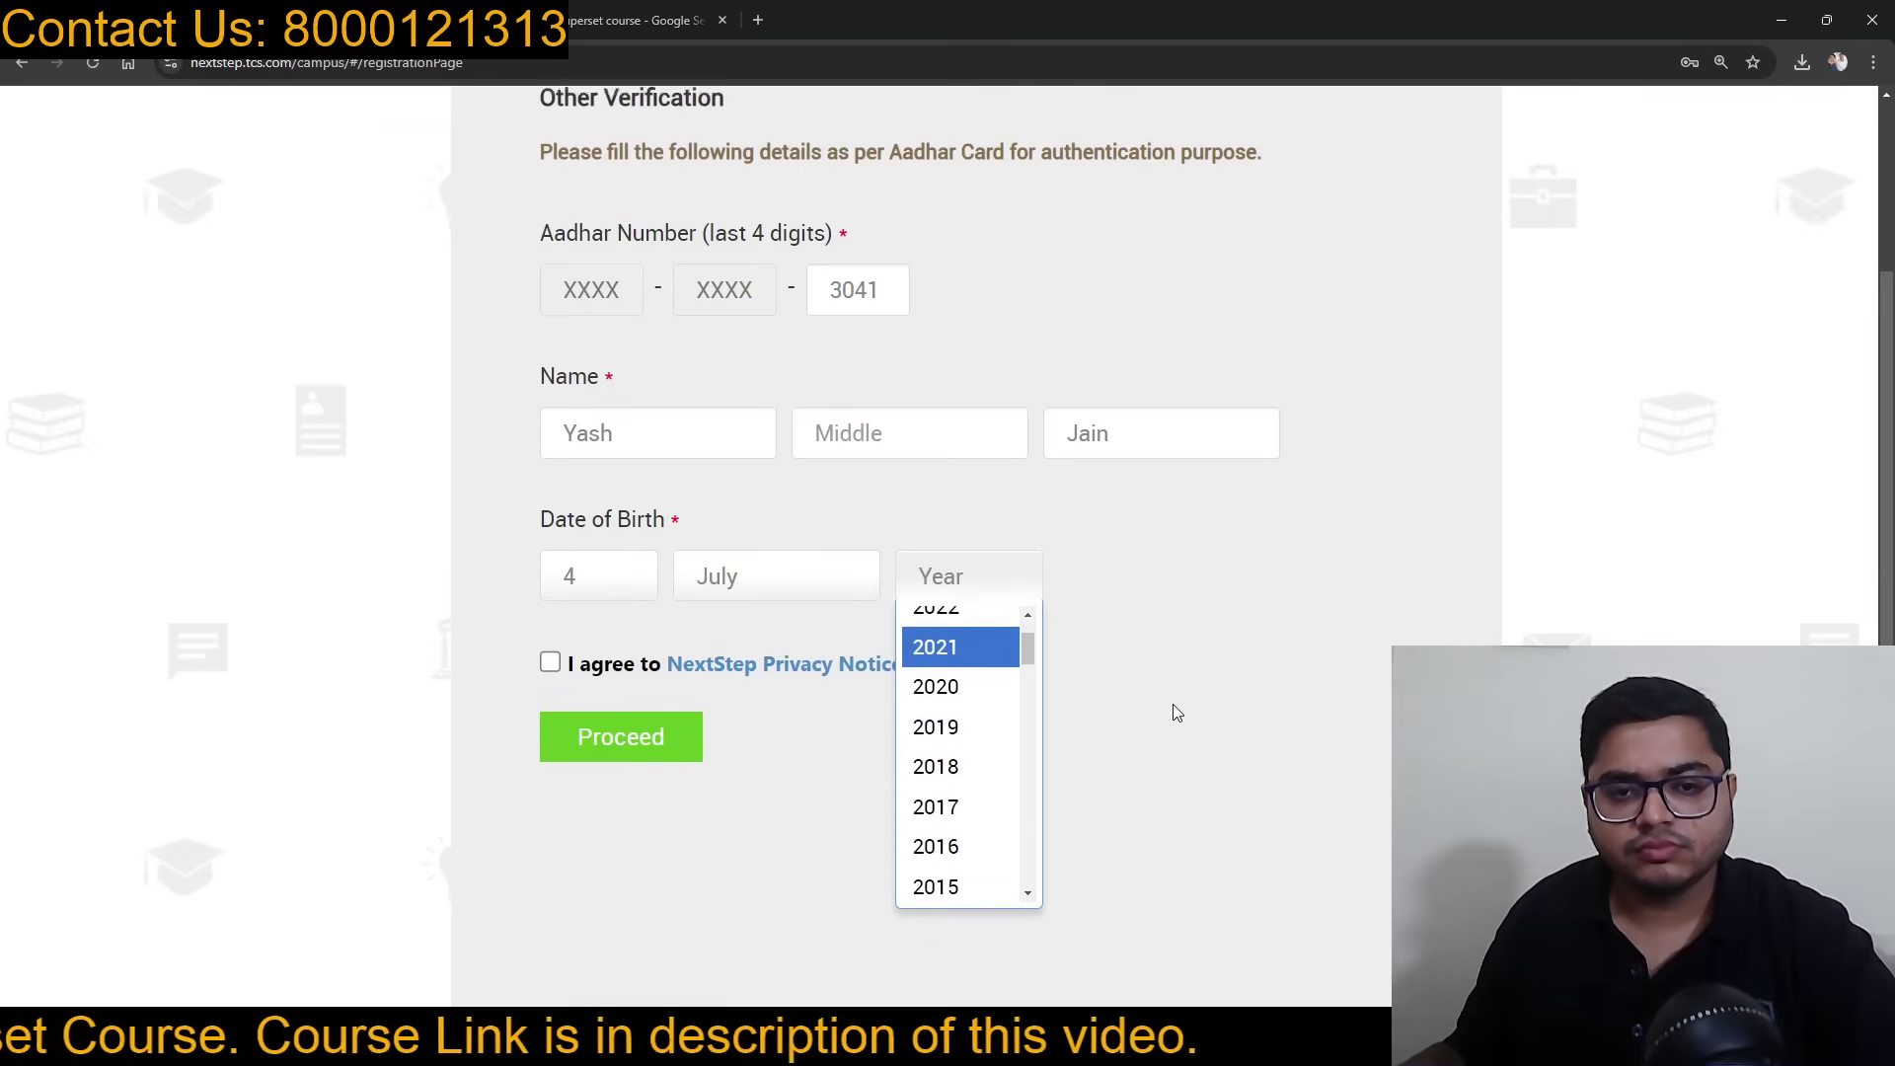
scroll(990, 635, "down", 1)
scroll(981, 637, "down", 5)
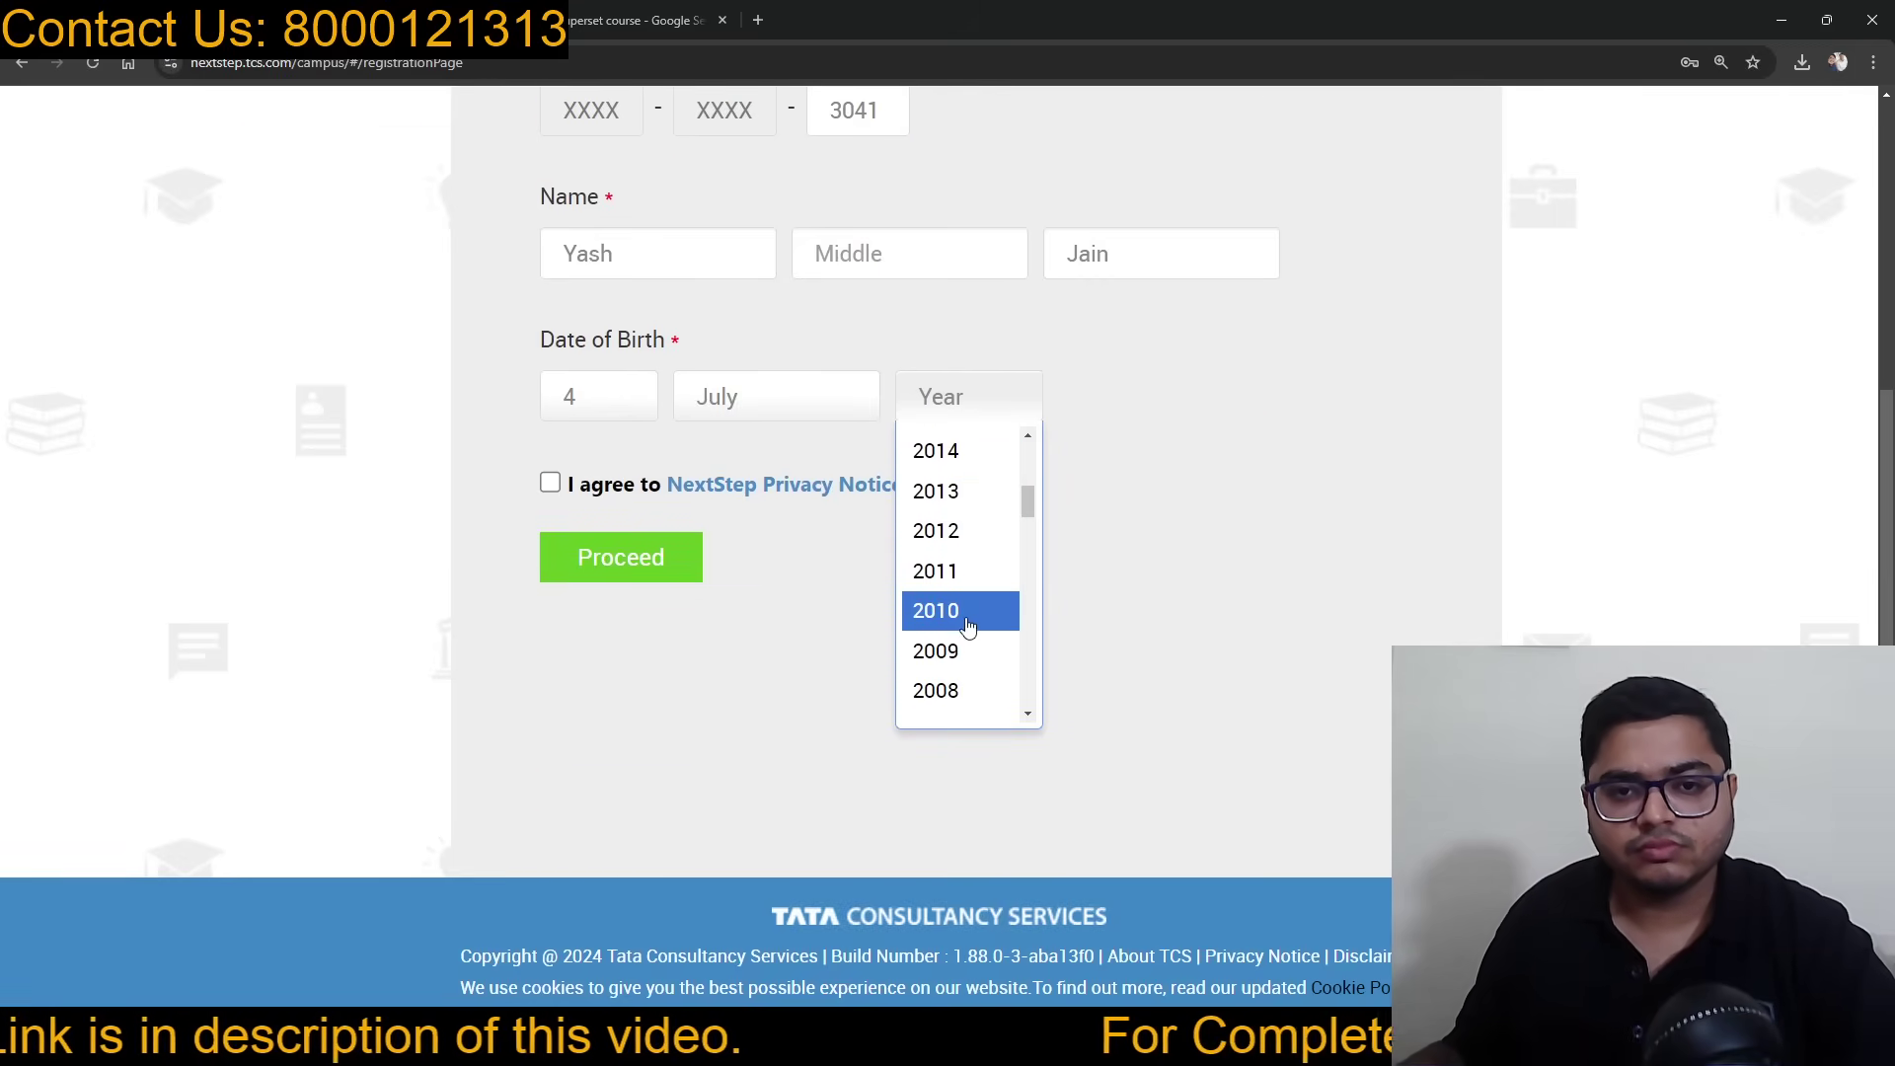
left_click(968, 635)
Step: Agree to the NextStep Privacy Notice and proceed with the verification details
left_click(550, 483)
scroll(982, 586, "down", 6)
left_click(979, 874)
left_click(686, 572)
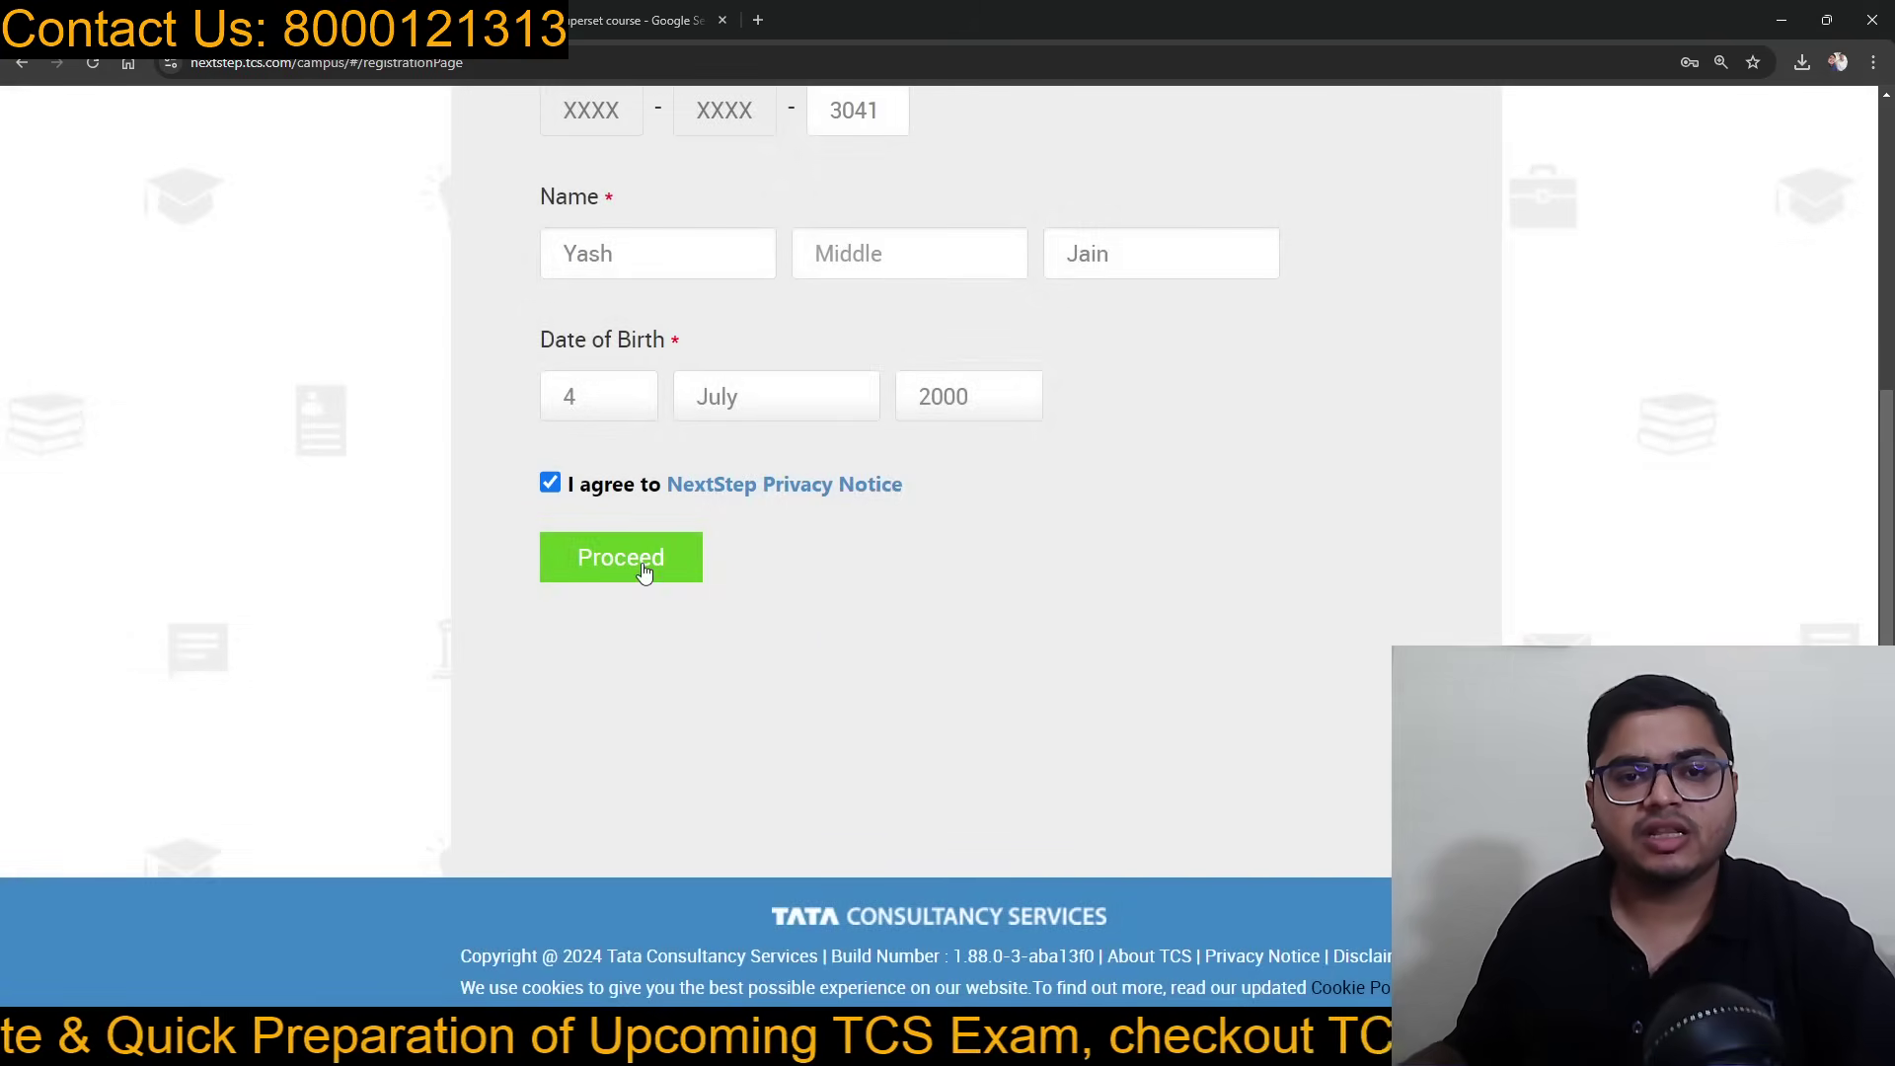
scroll(926, 529, "down", 4)
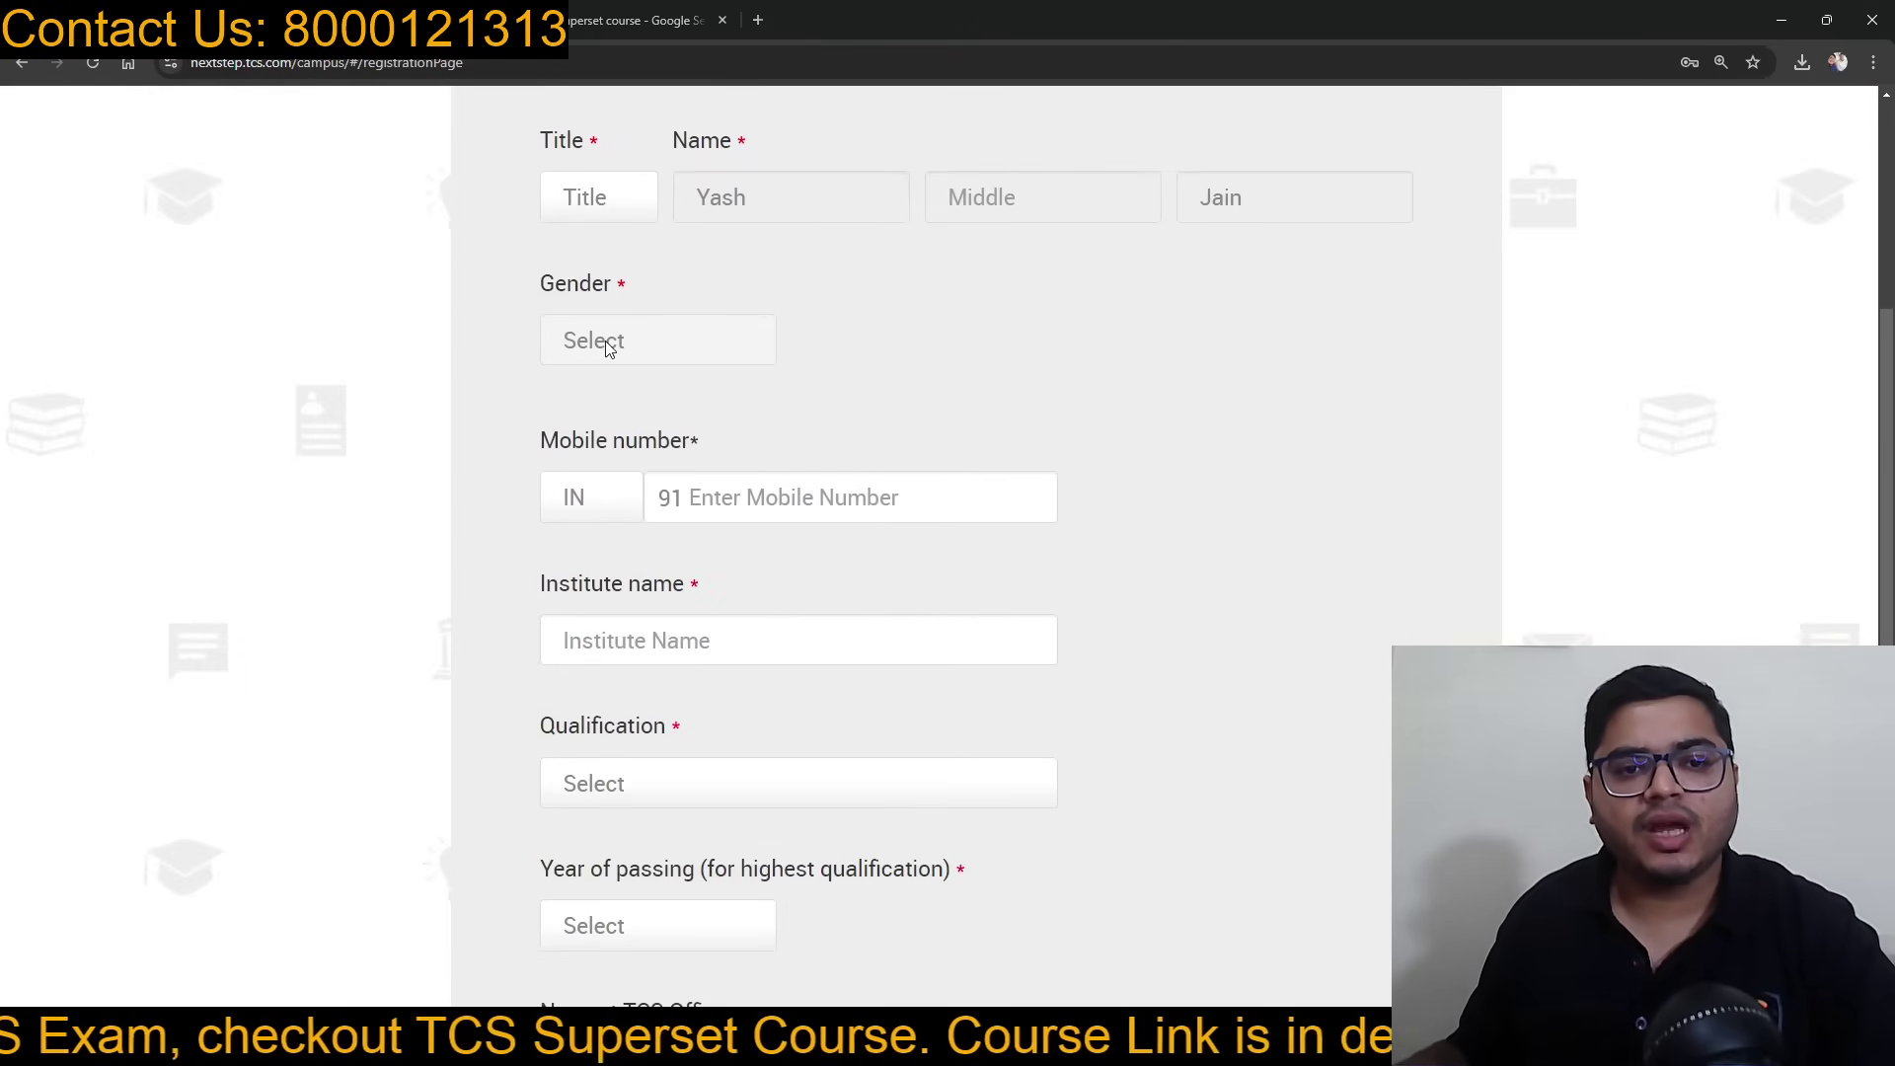
Step: Set the title to Mr. and the gender to Male
scroll(813, 354, "up", 2)
left_click(598, 393)
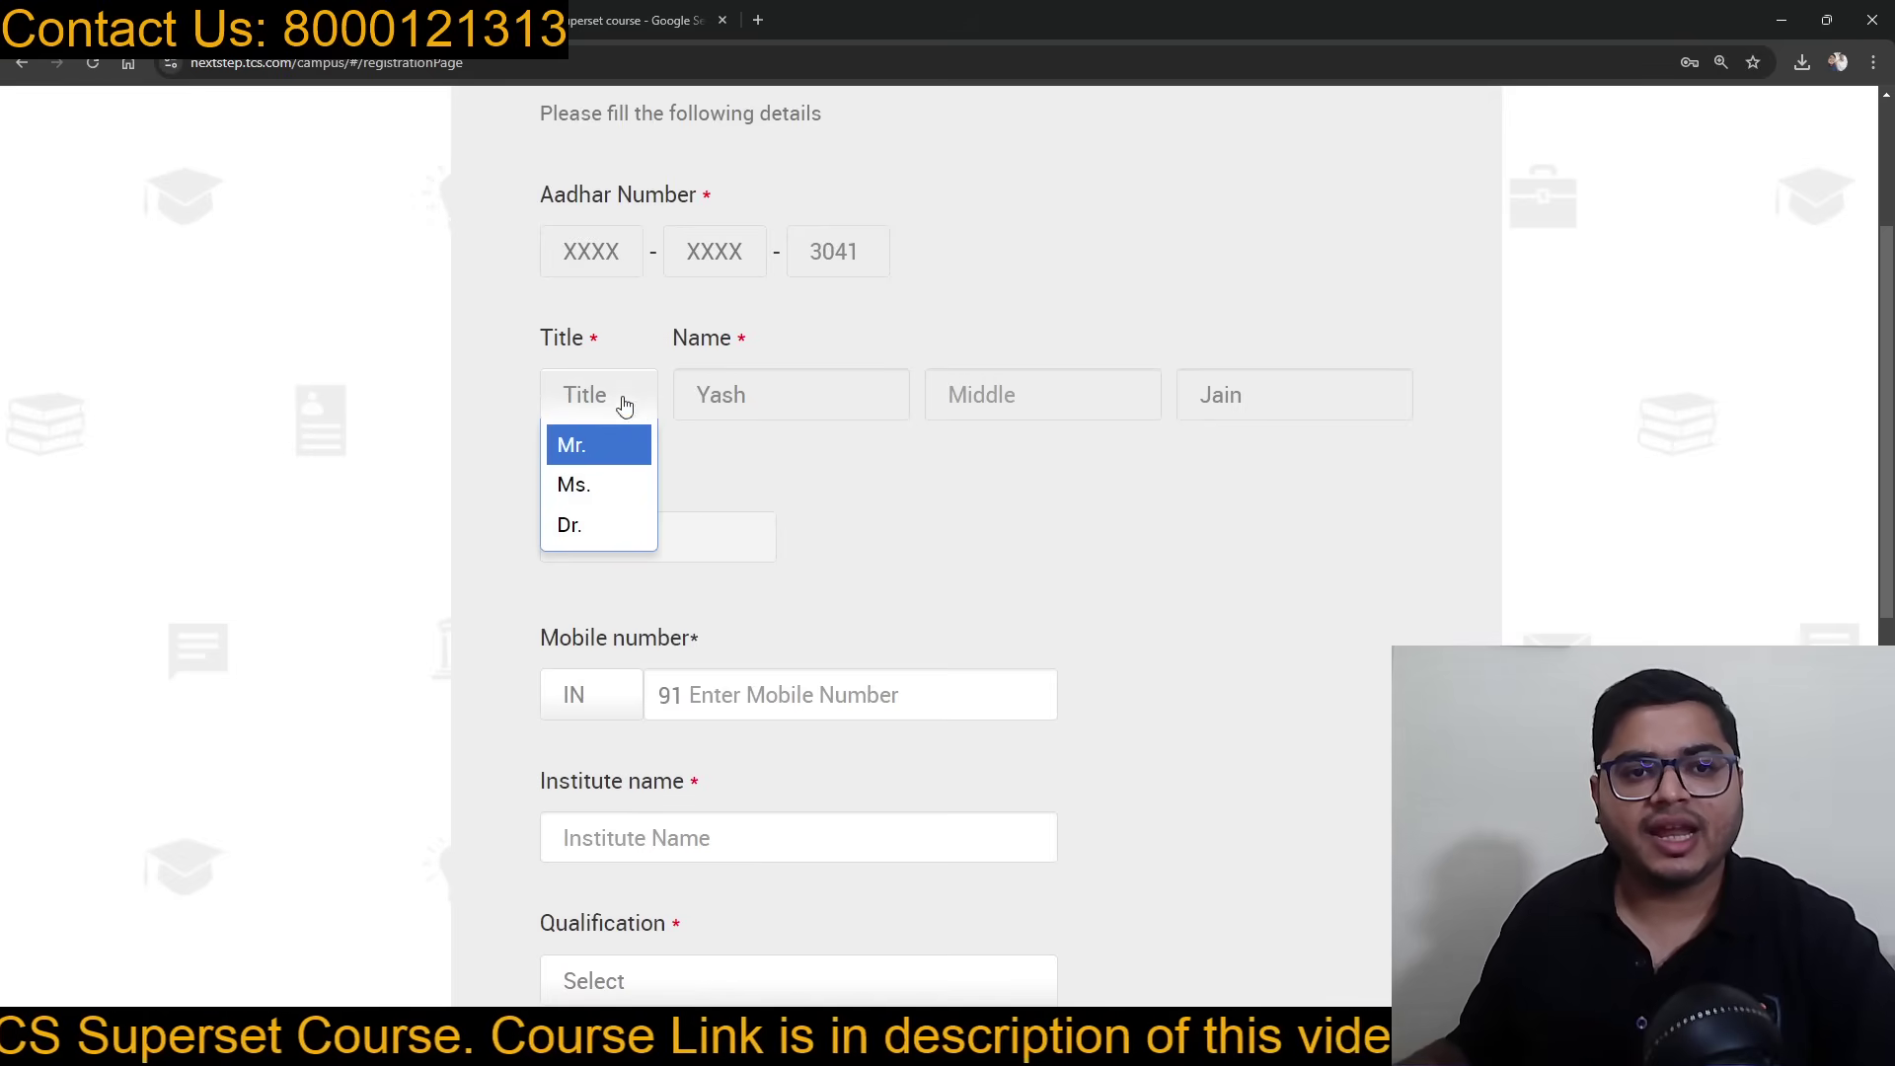
left_click(596, 452)
scroll(606, 461, "down", 1)
left_click(640, 440)
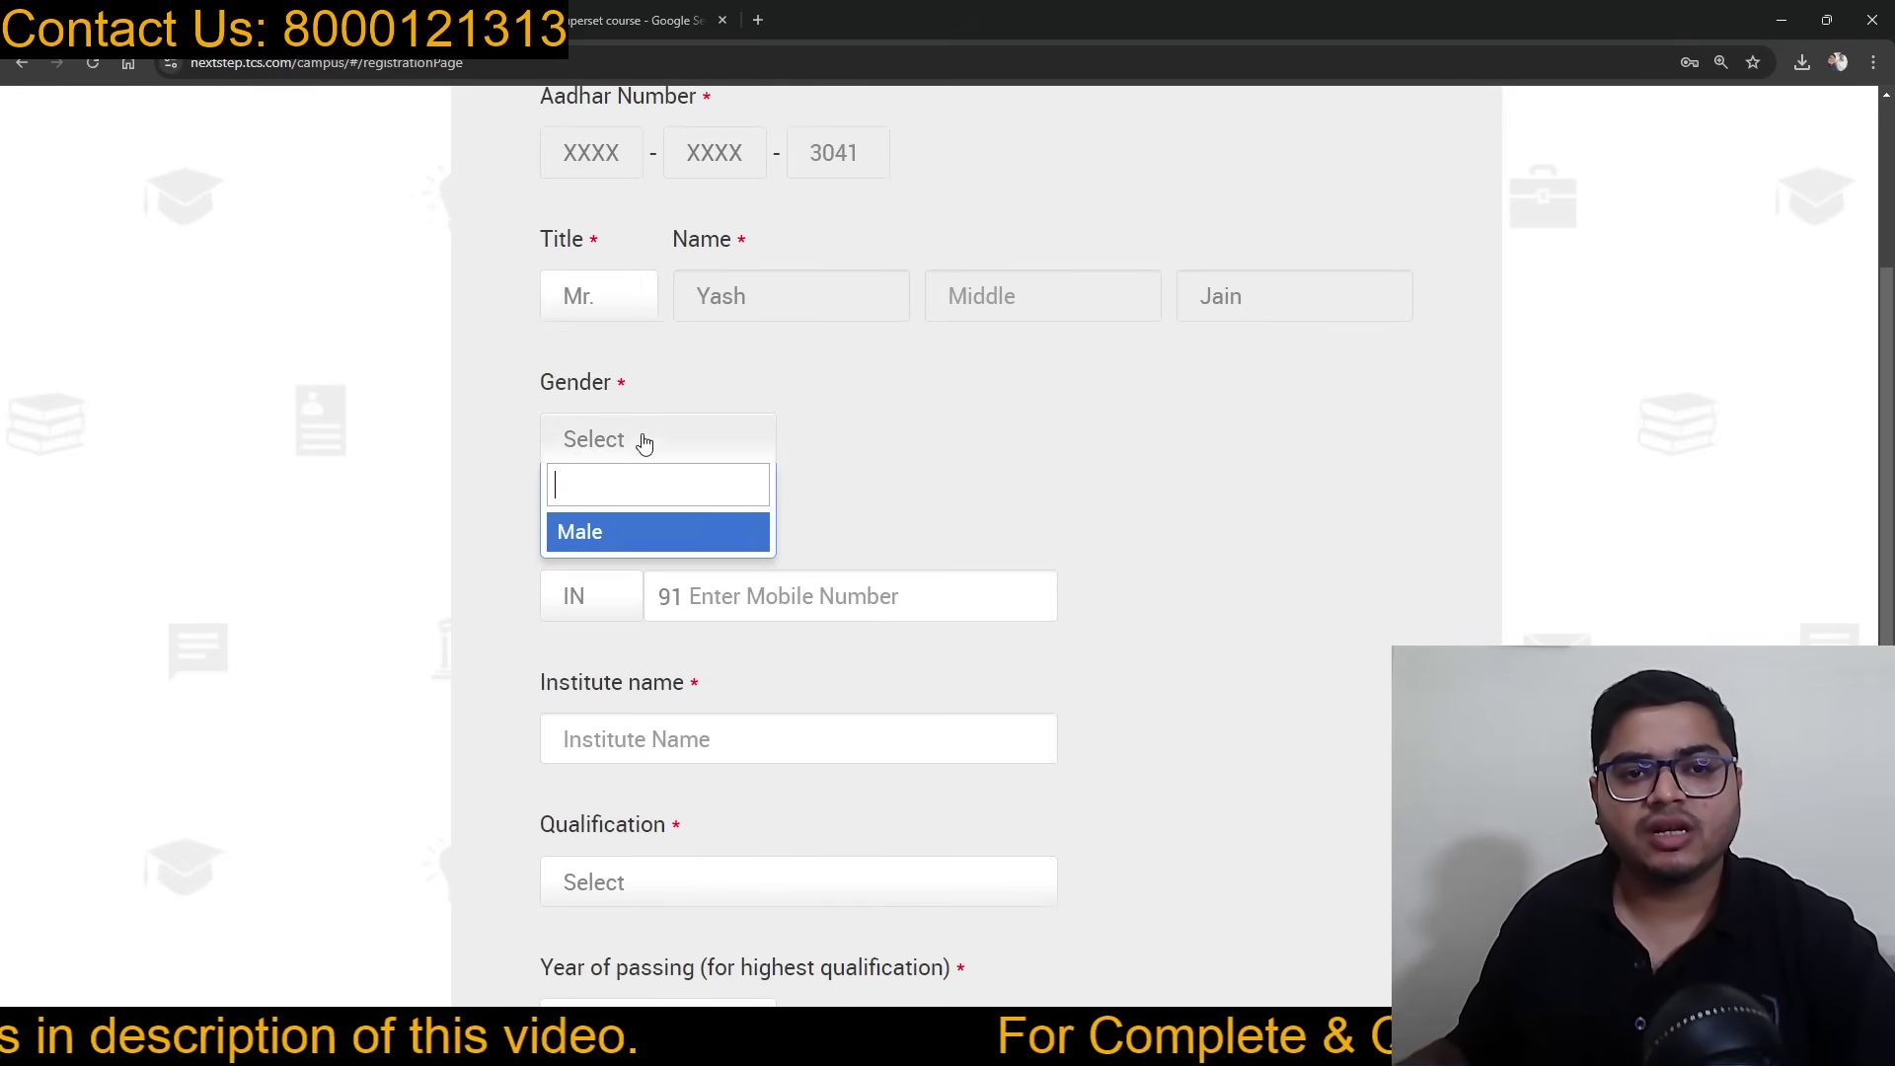
left_click(606, 531)
scroll(933, 458, "up", 4)
scroll(928, 458, "down", 6)
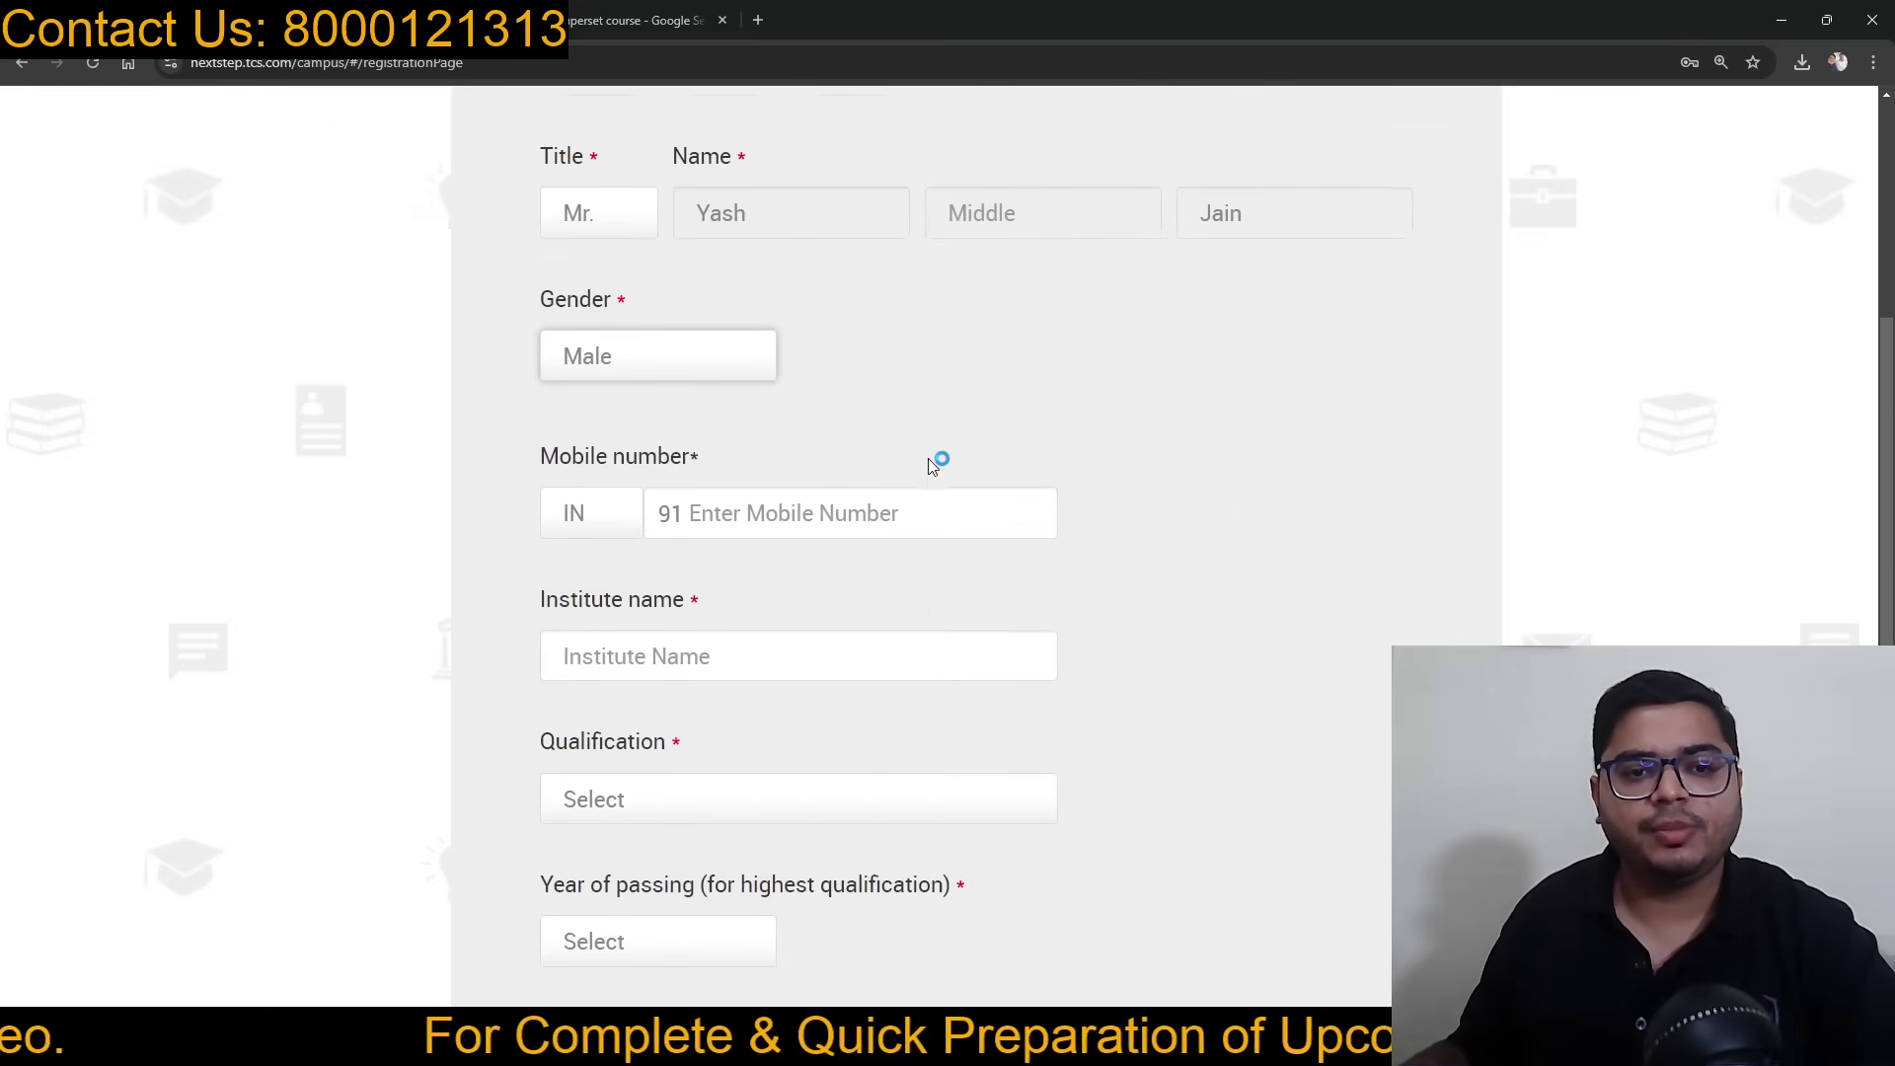
Step: Enter the candidate's 10-digit mobile number
left_click(1024, 400)
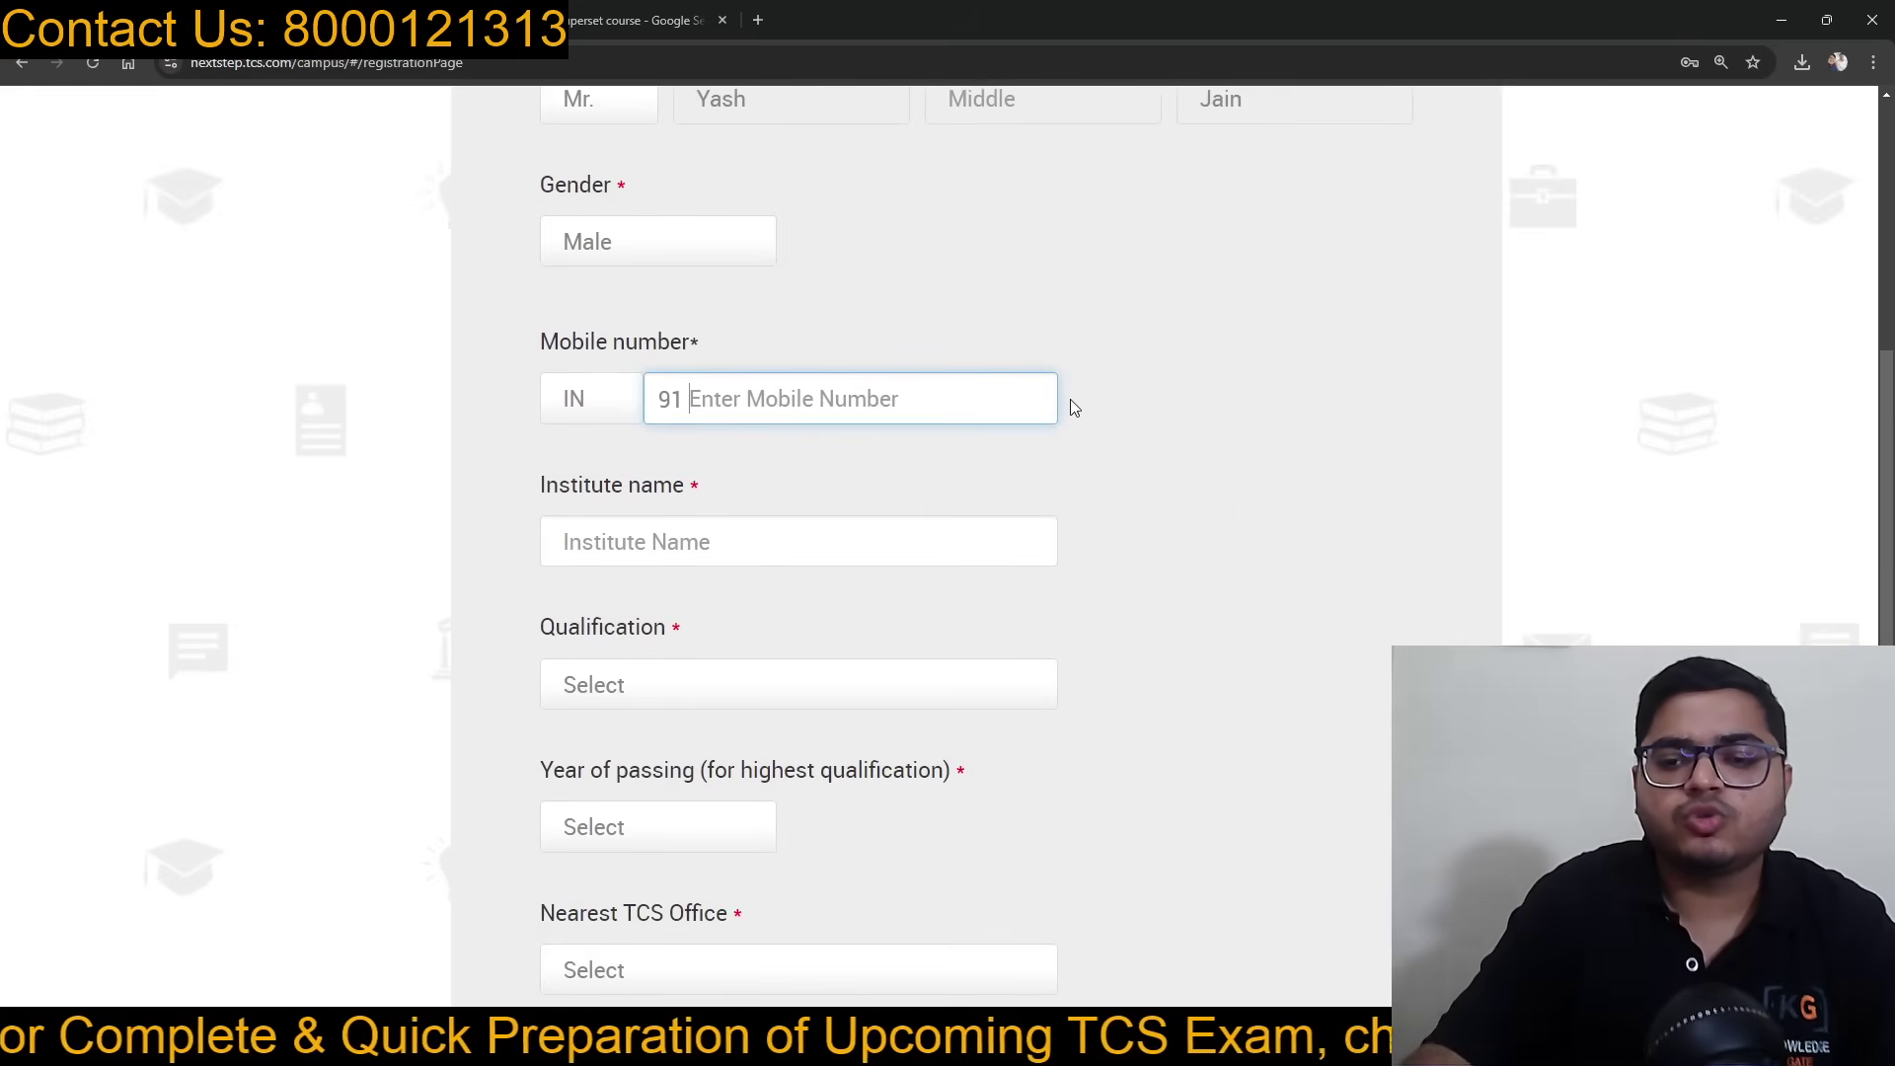
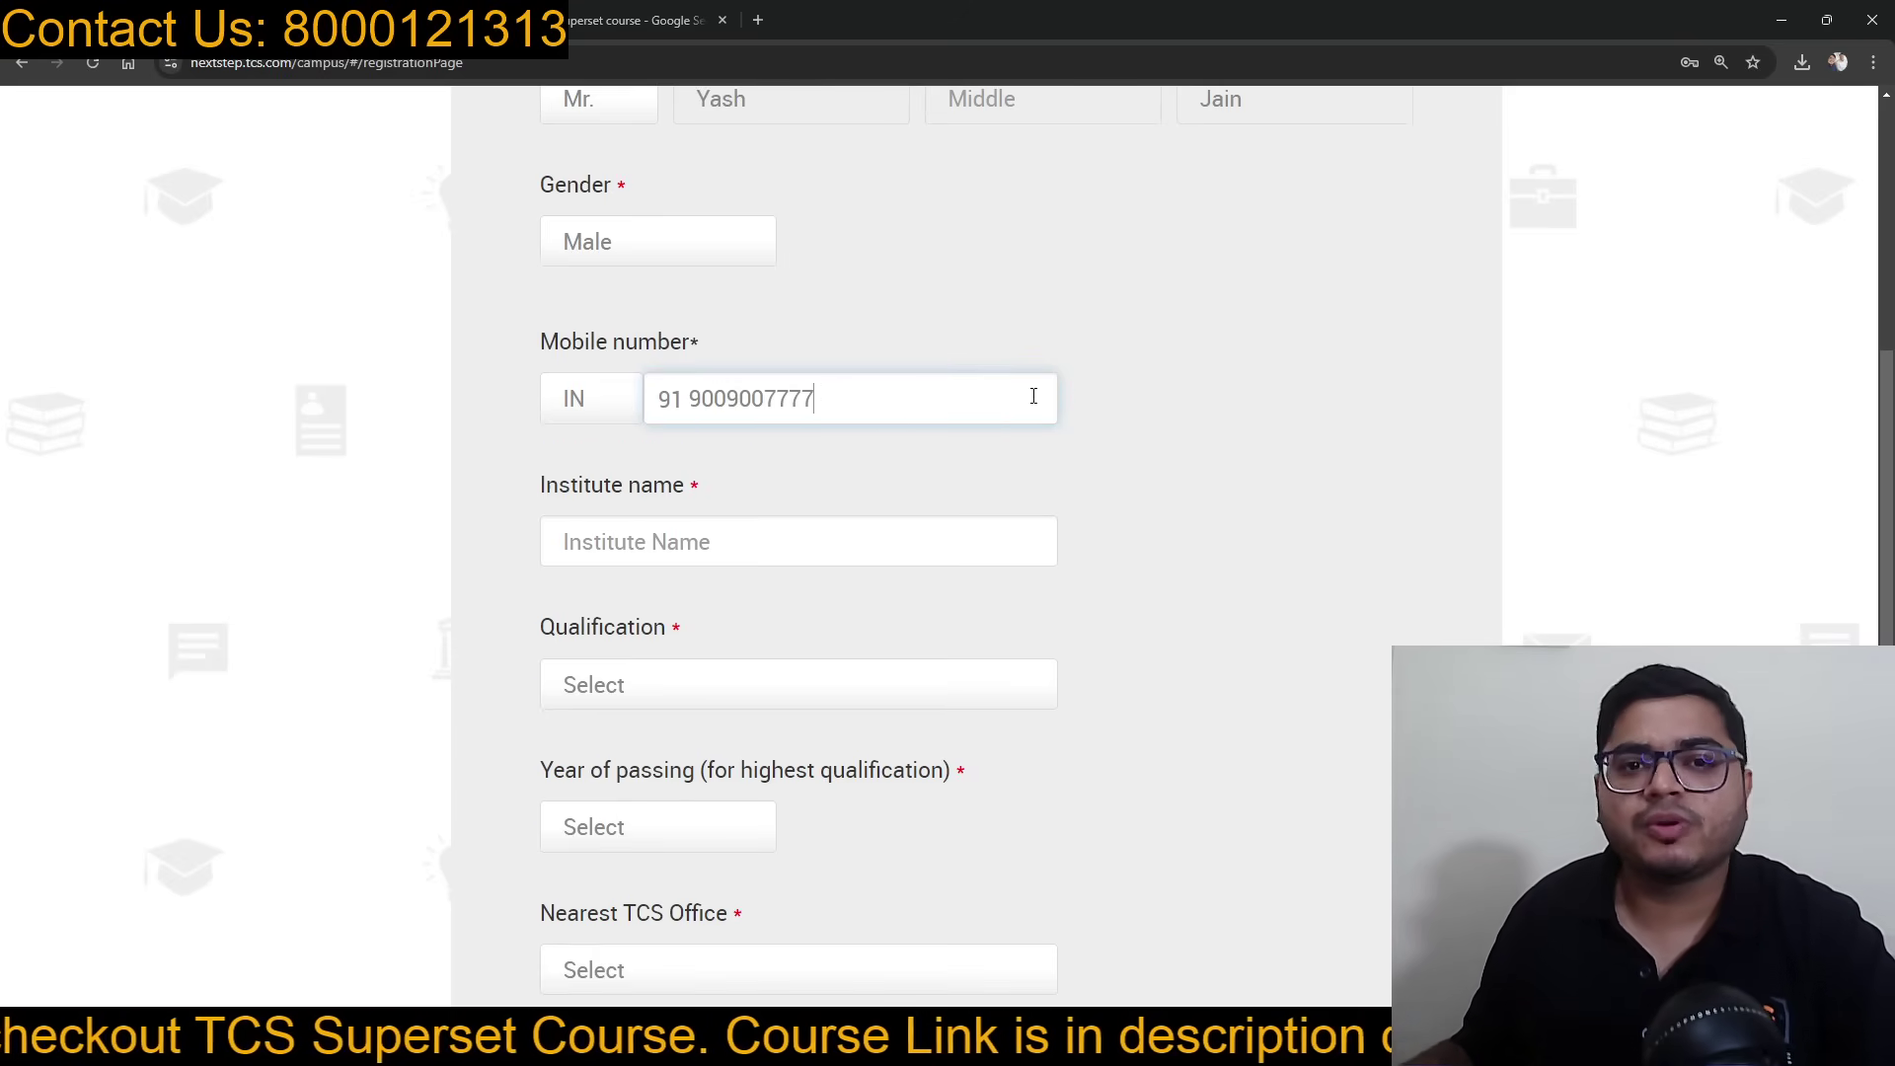
scroll(881, 396, "down", 2)
left_click(736, 354)
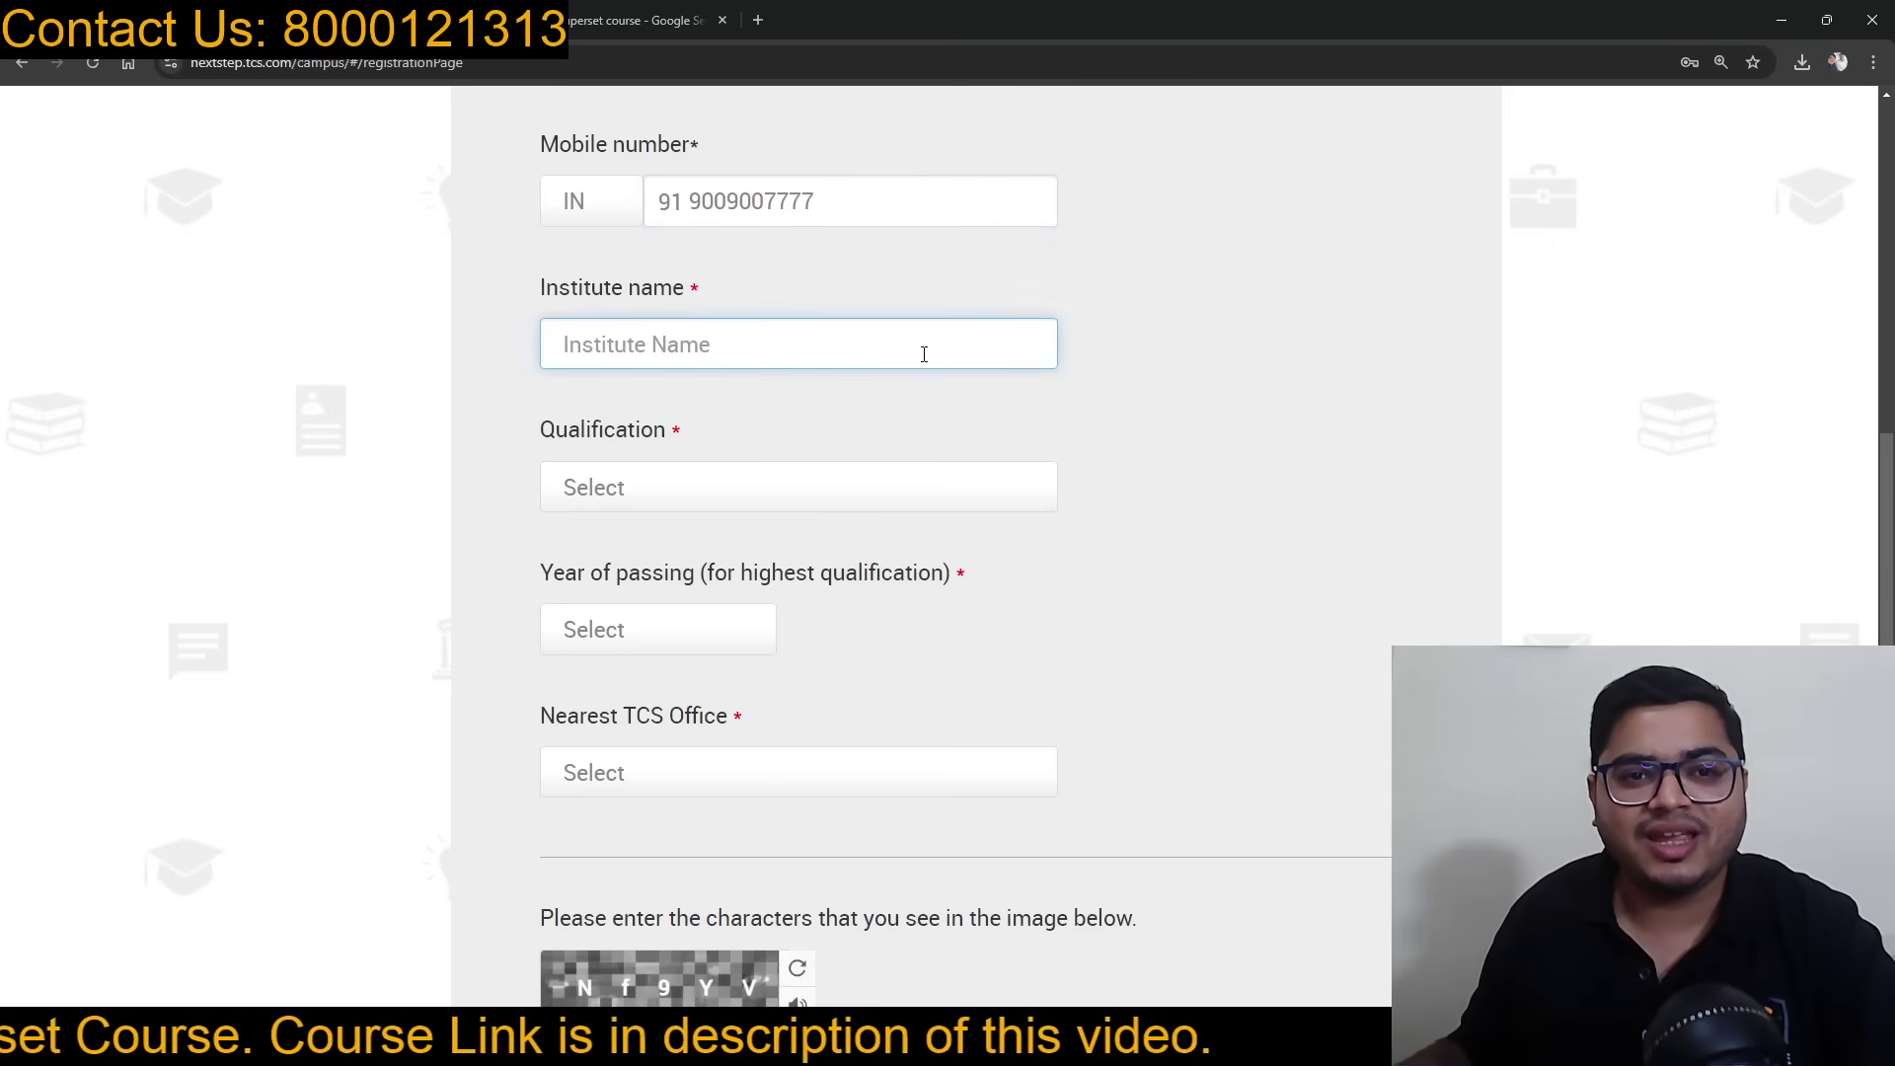
Step: Search the institute list with trial names and try choosing Others
type("Madh")
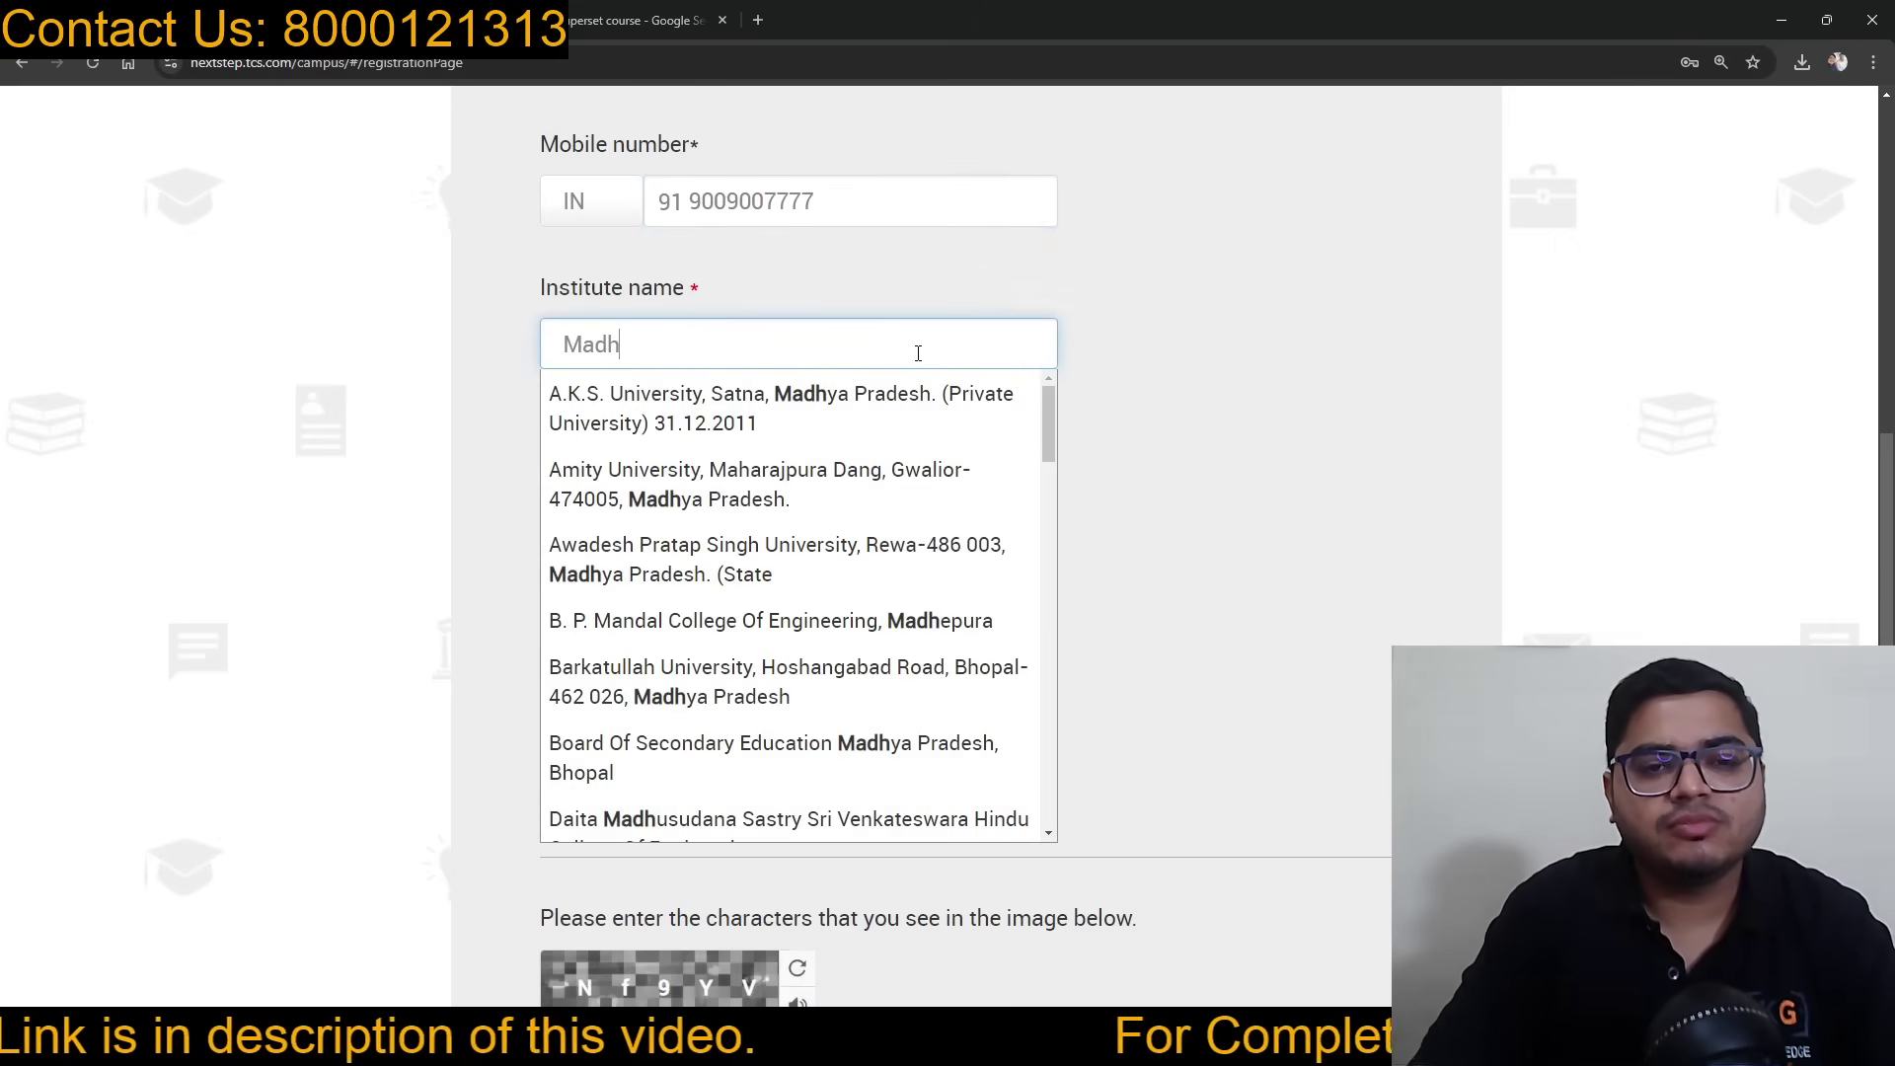
type("ya")
key("BackSpace")
key("BackSpace")
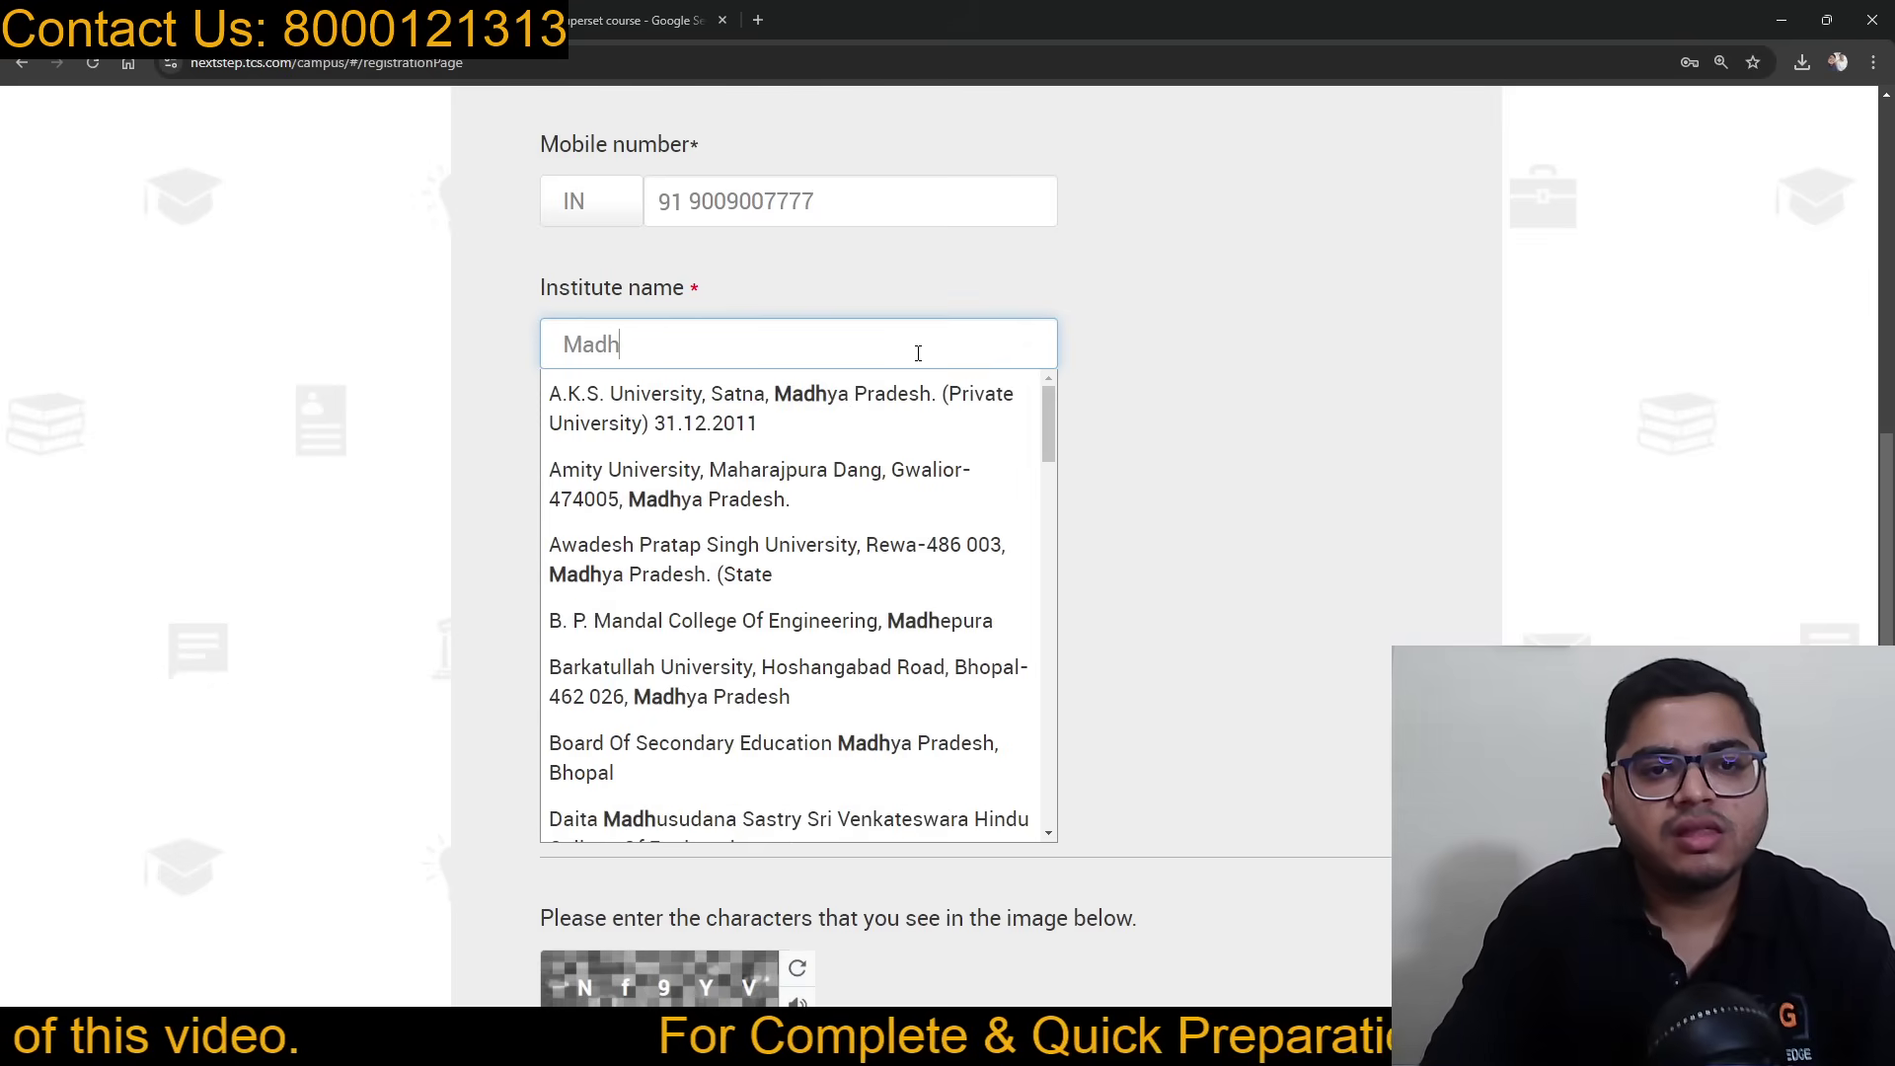
type("av")
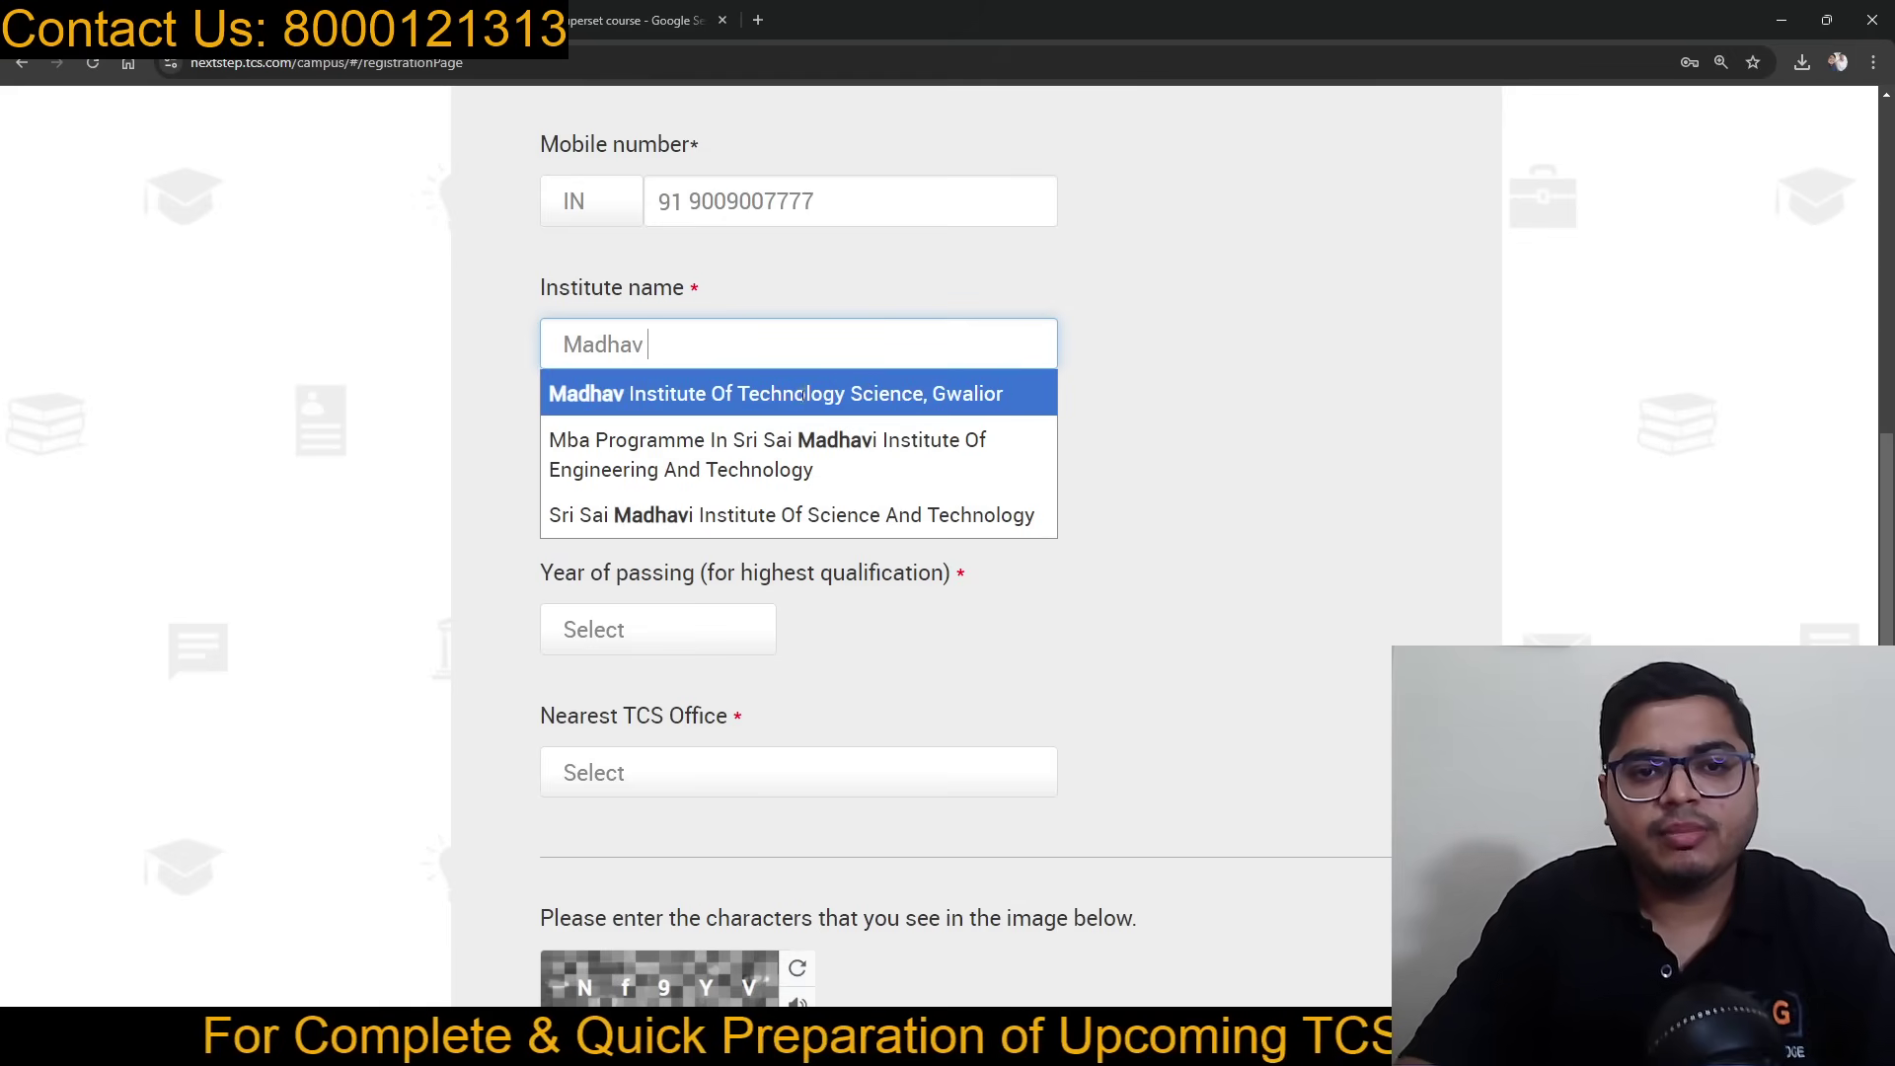
key("BackSpace")
key("BackSpace")
key("BackSpace")
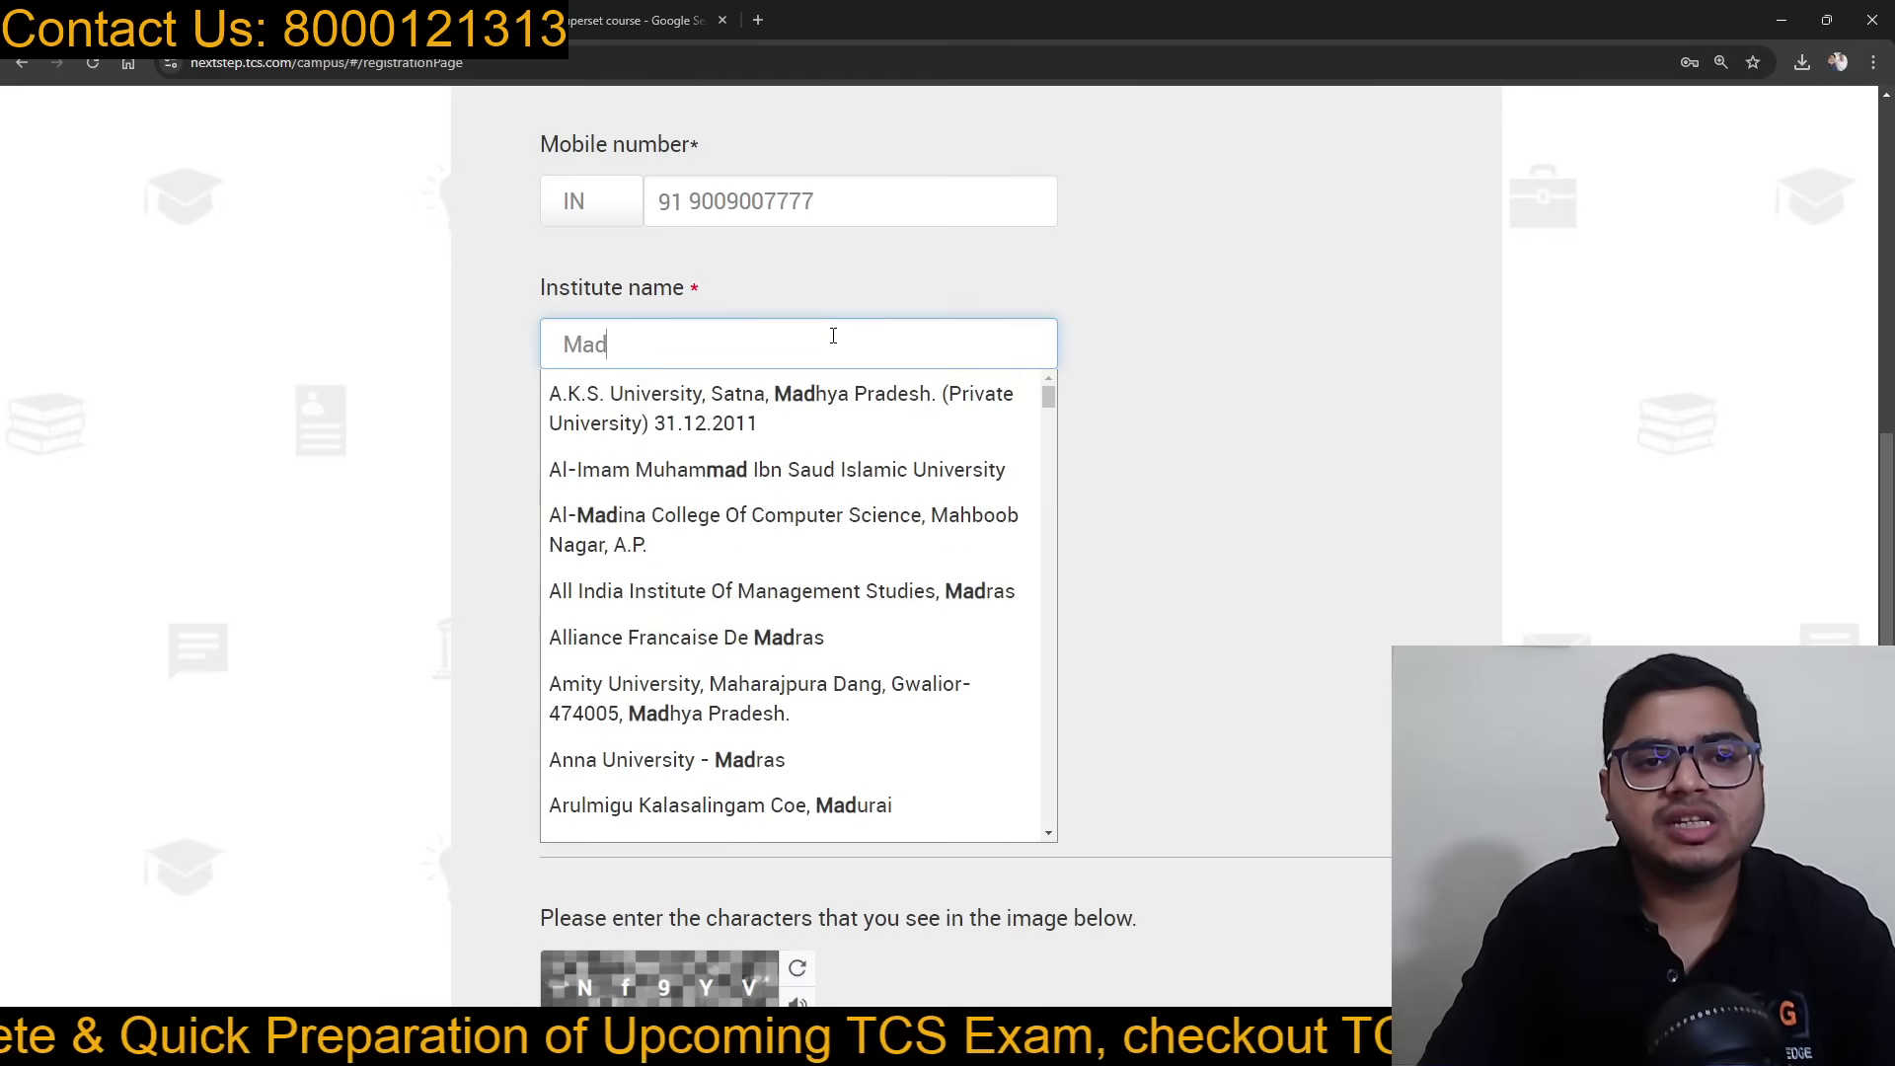
key("BackSpace")
key("BackSpace")
key("BackSpace")
type("Otj")
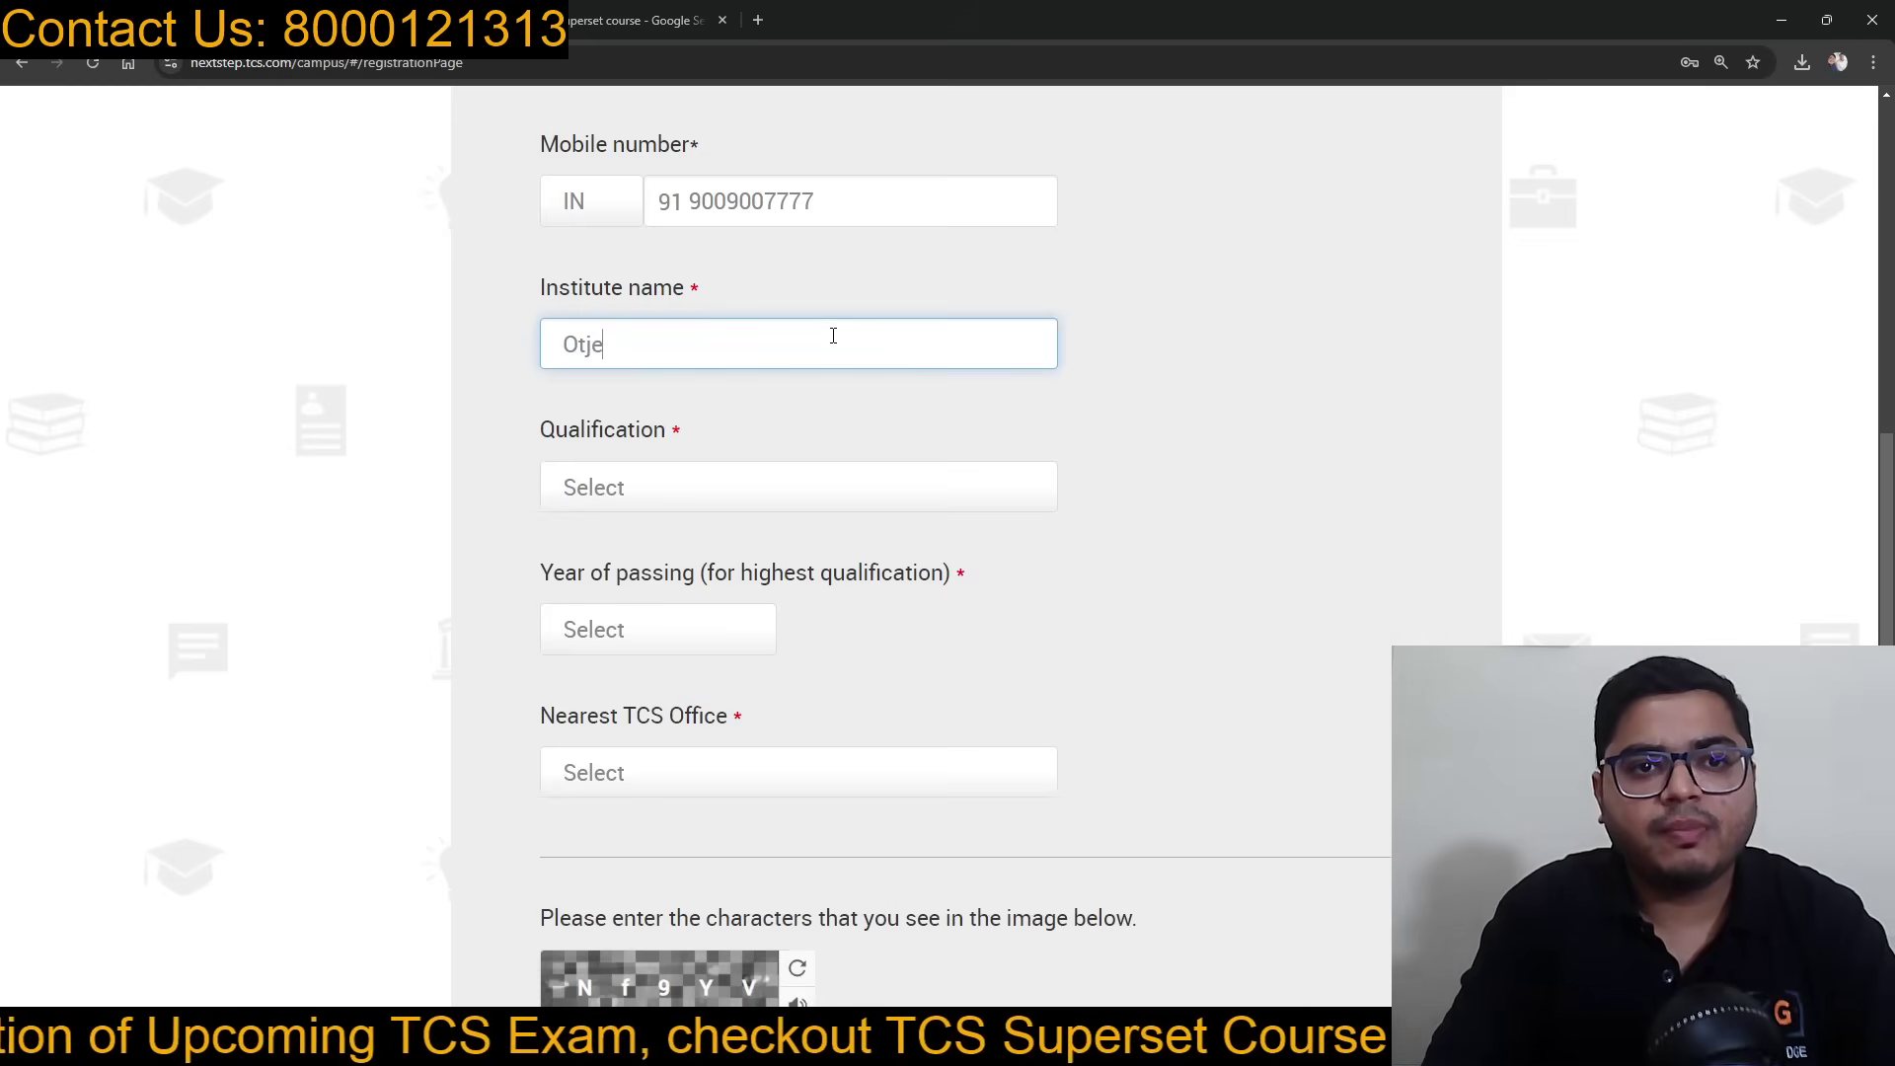
key("BackSpace")
type("her")
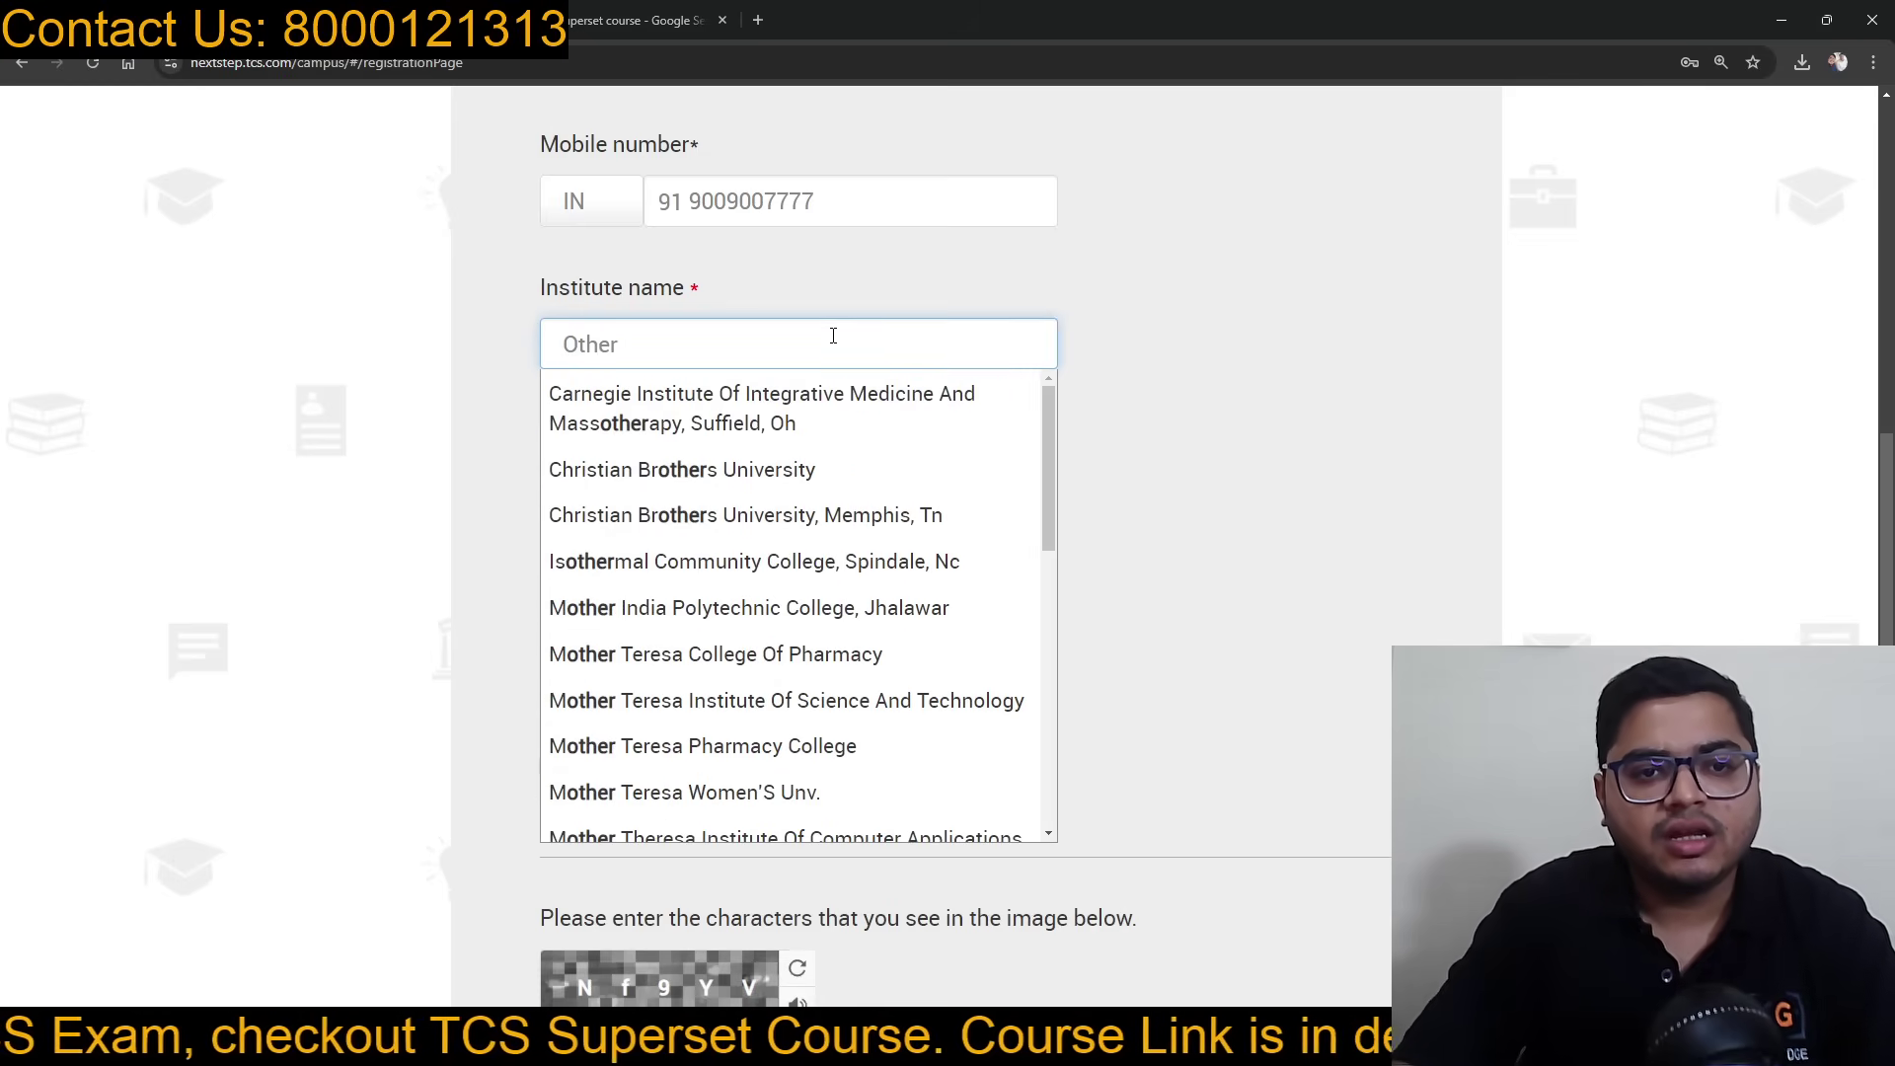
scroll(798, 547, "down", 8)
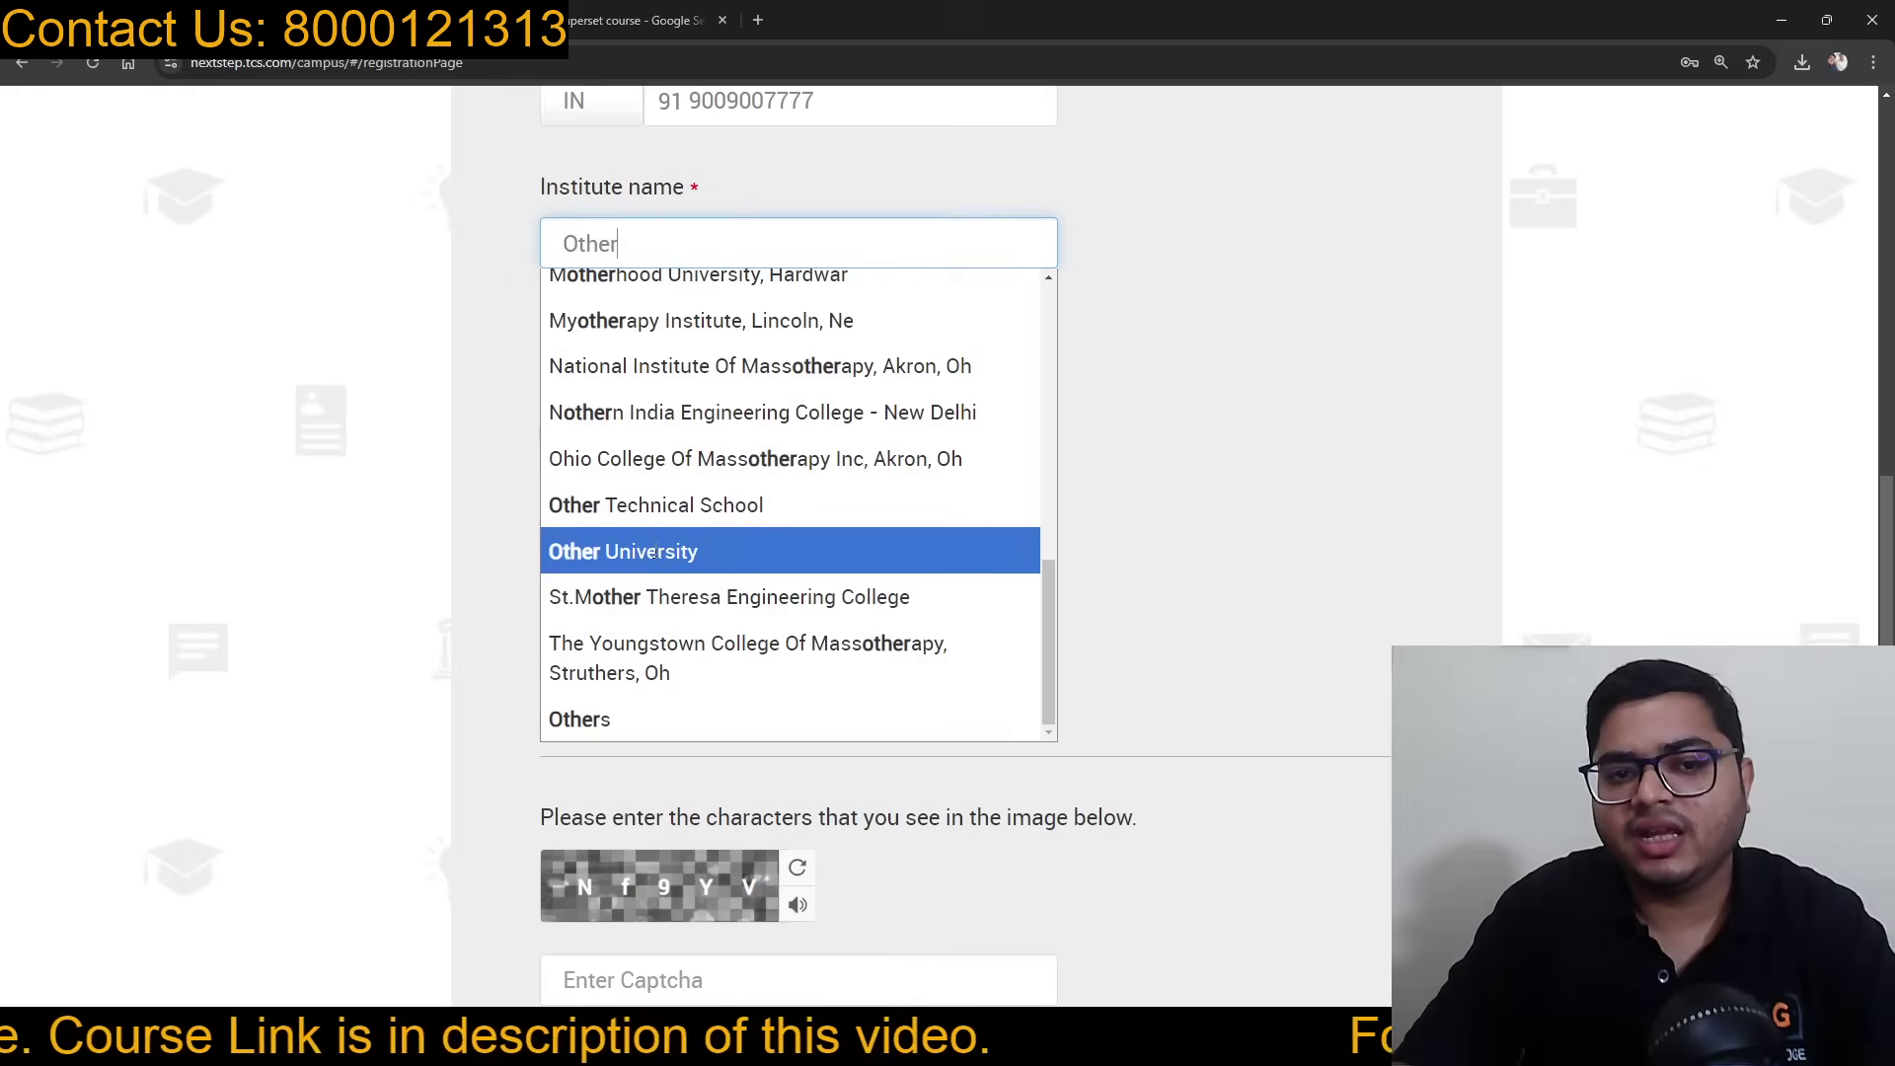
scroll(653, 642, "up", 2)
scroll(652, 632, "down", 3)
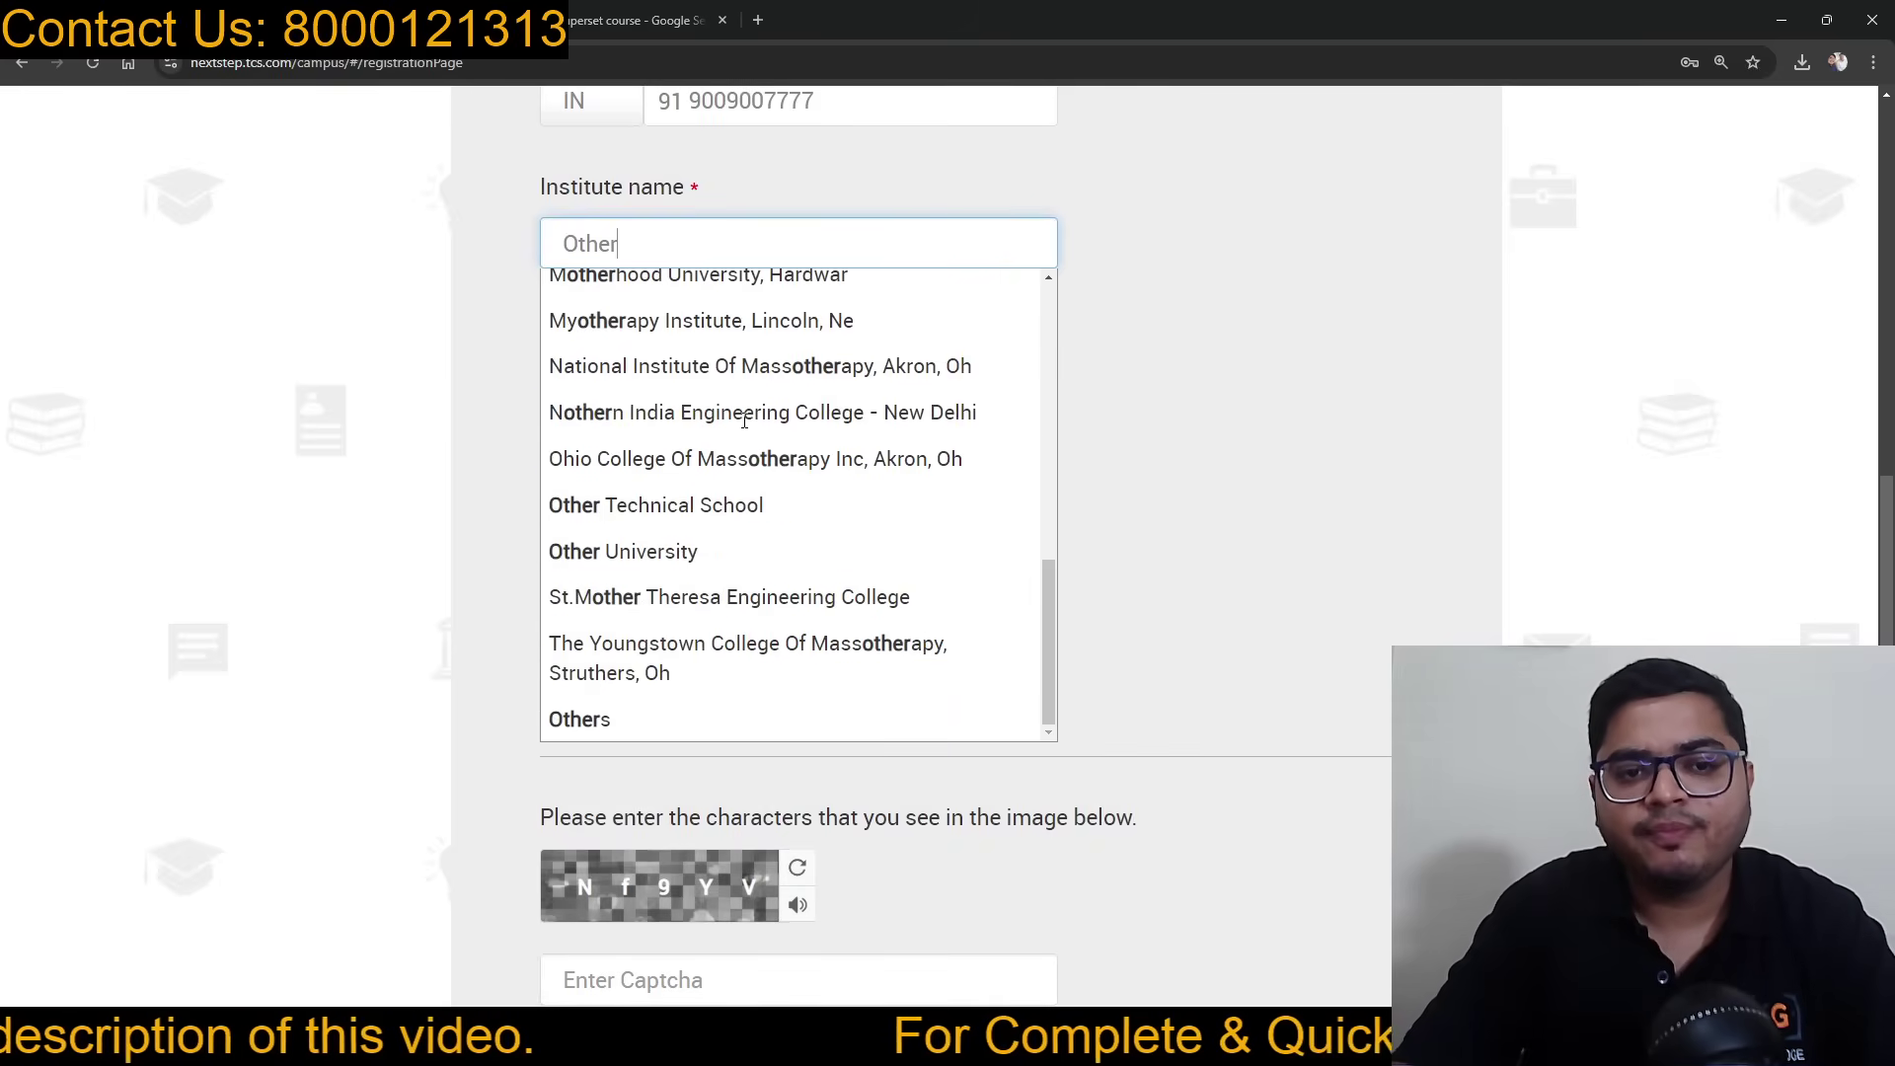
left_click(636, 714)
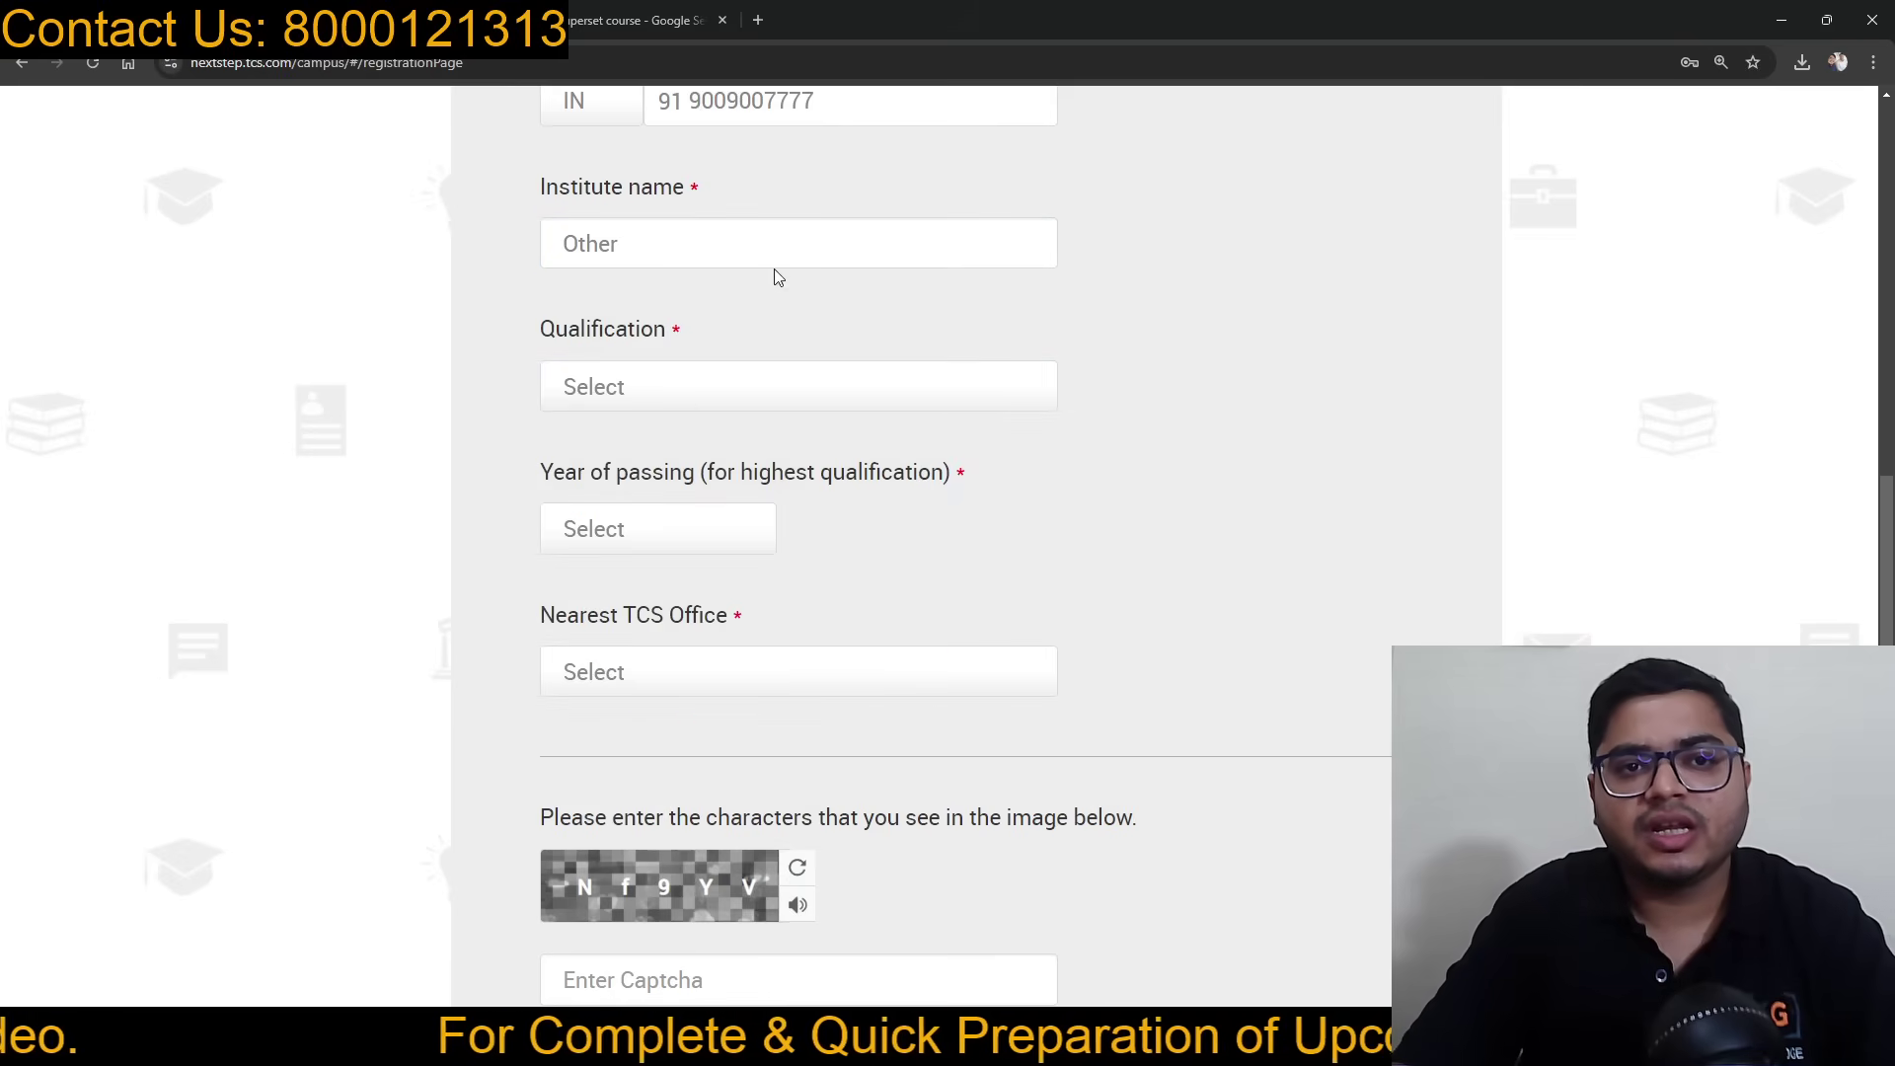
Step: Replace the institute search text with 'Gwalior' and browse the matching colleges
left_click(776, 243)
key("BackSpace")
key("BackSpace")
key("BackSpace")
key("BackSpace")
key("BackSpace")
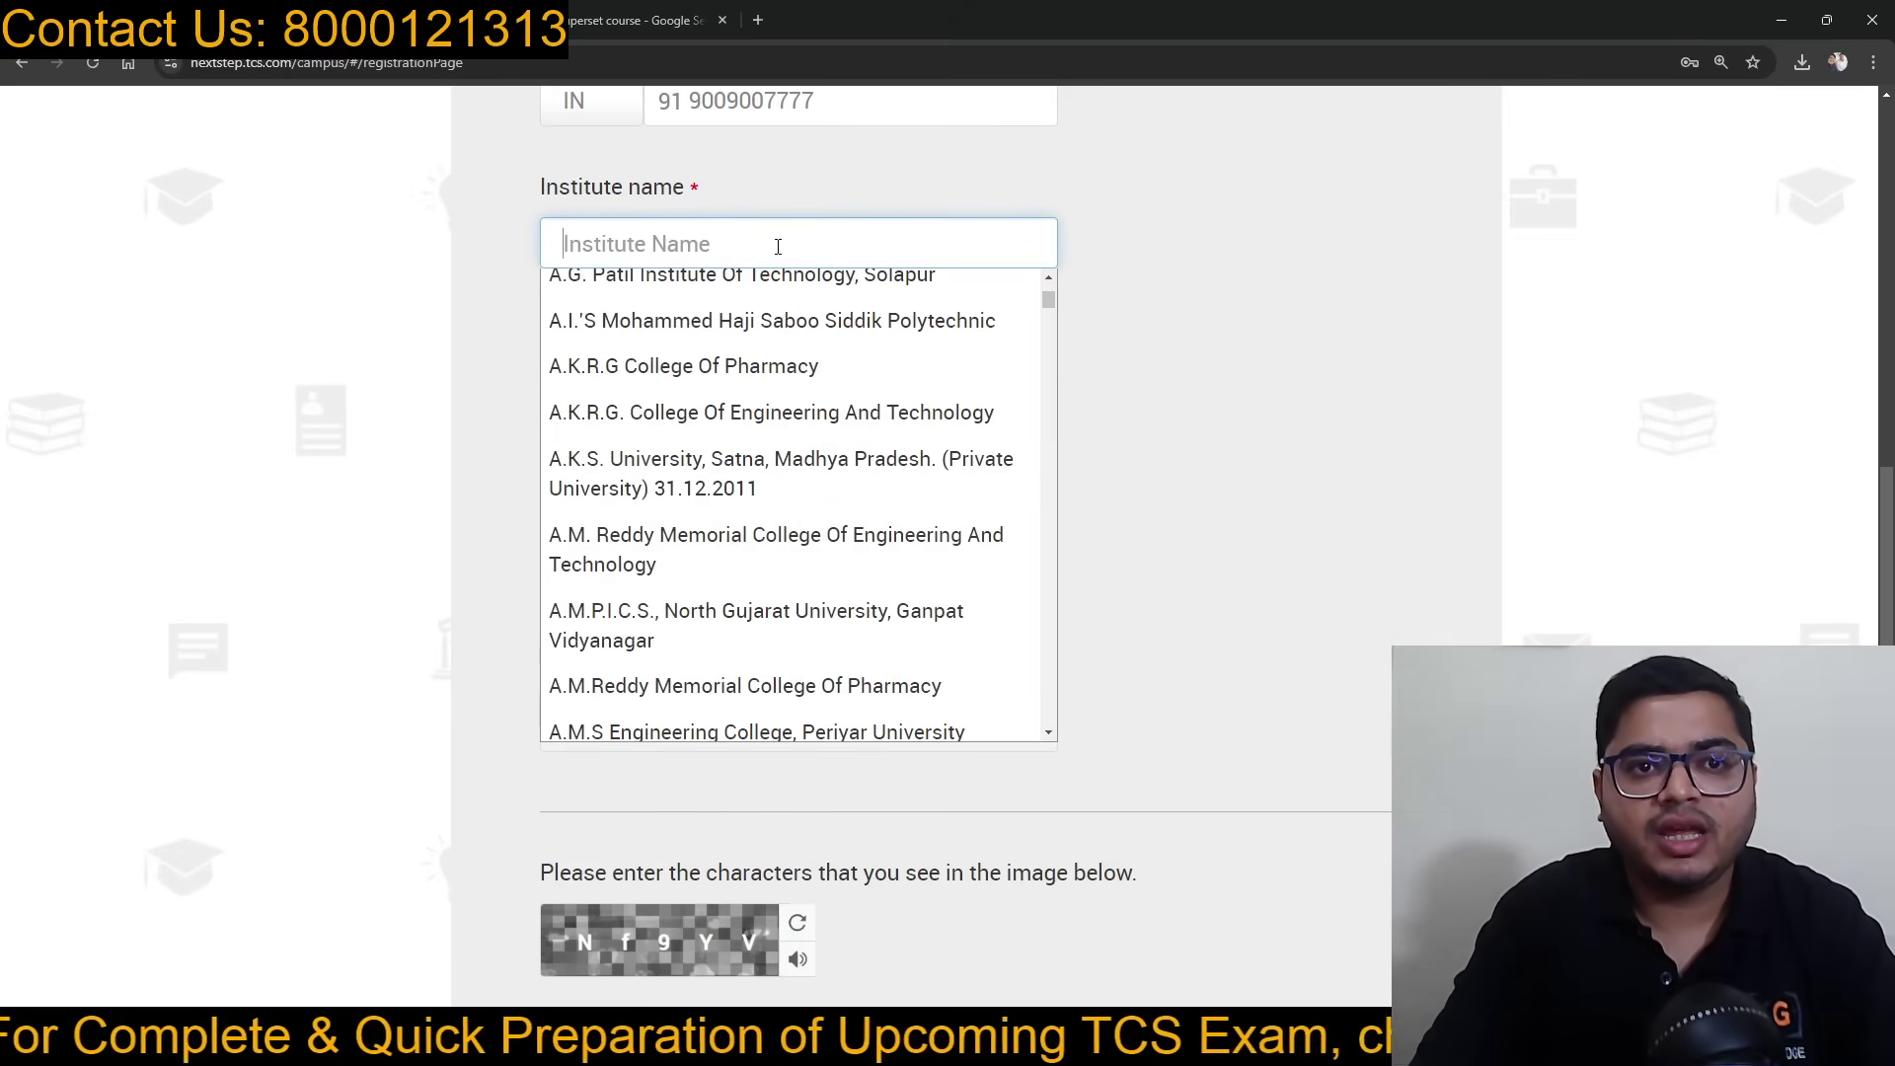
type("Madhya")
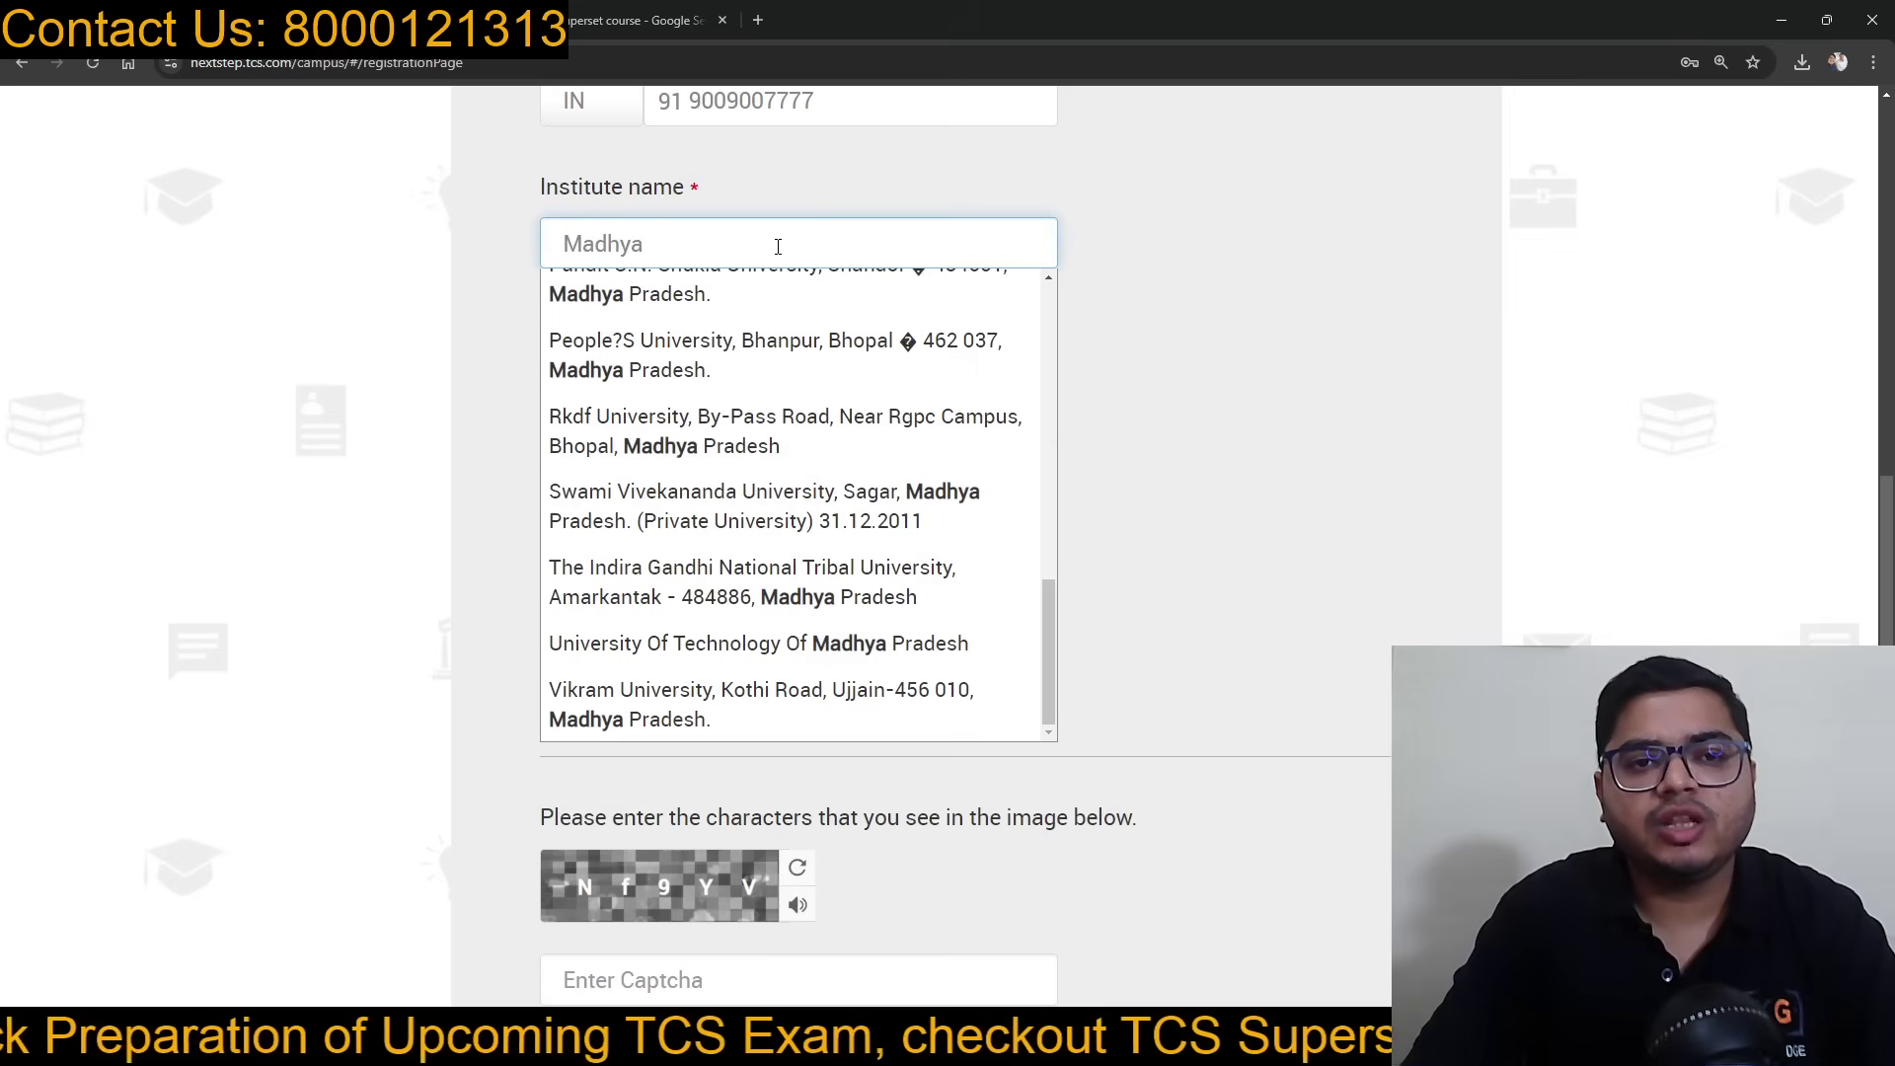
key("BackSpace")
key("BackSpace")
key("BackSpace")
key("BackSpace")
key("BackSpace")
key("BackSpace")
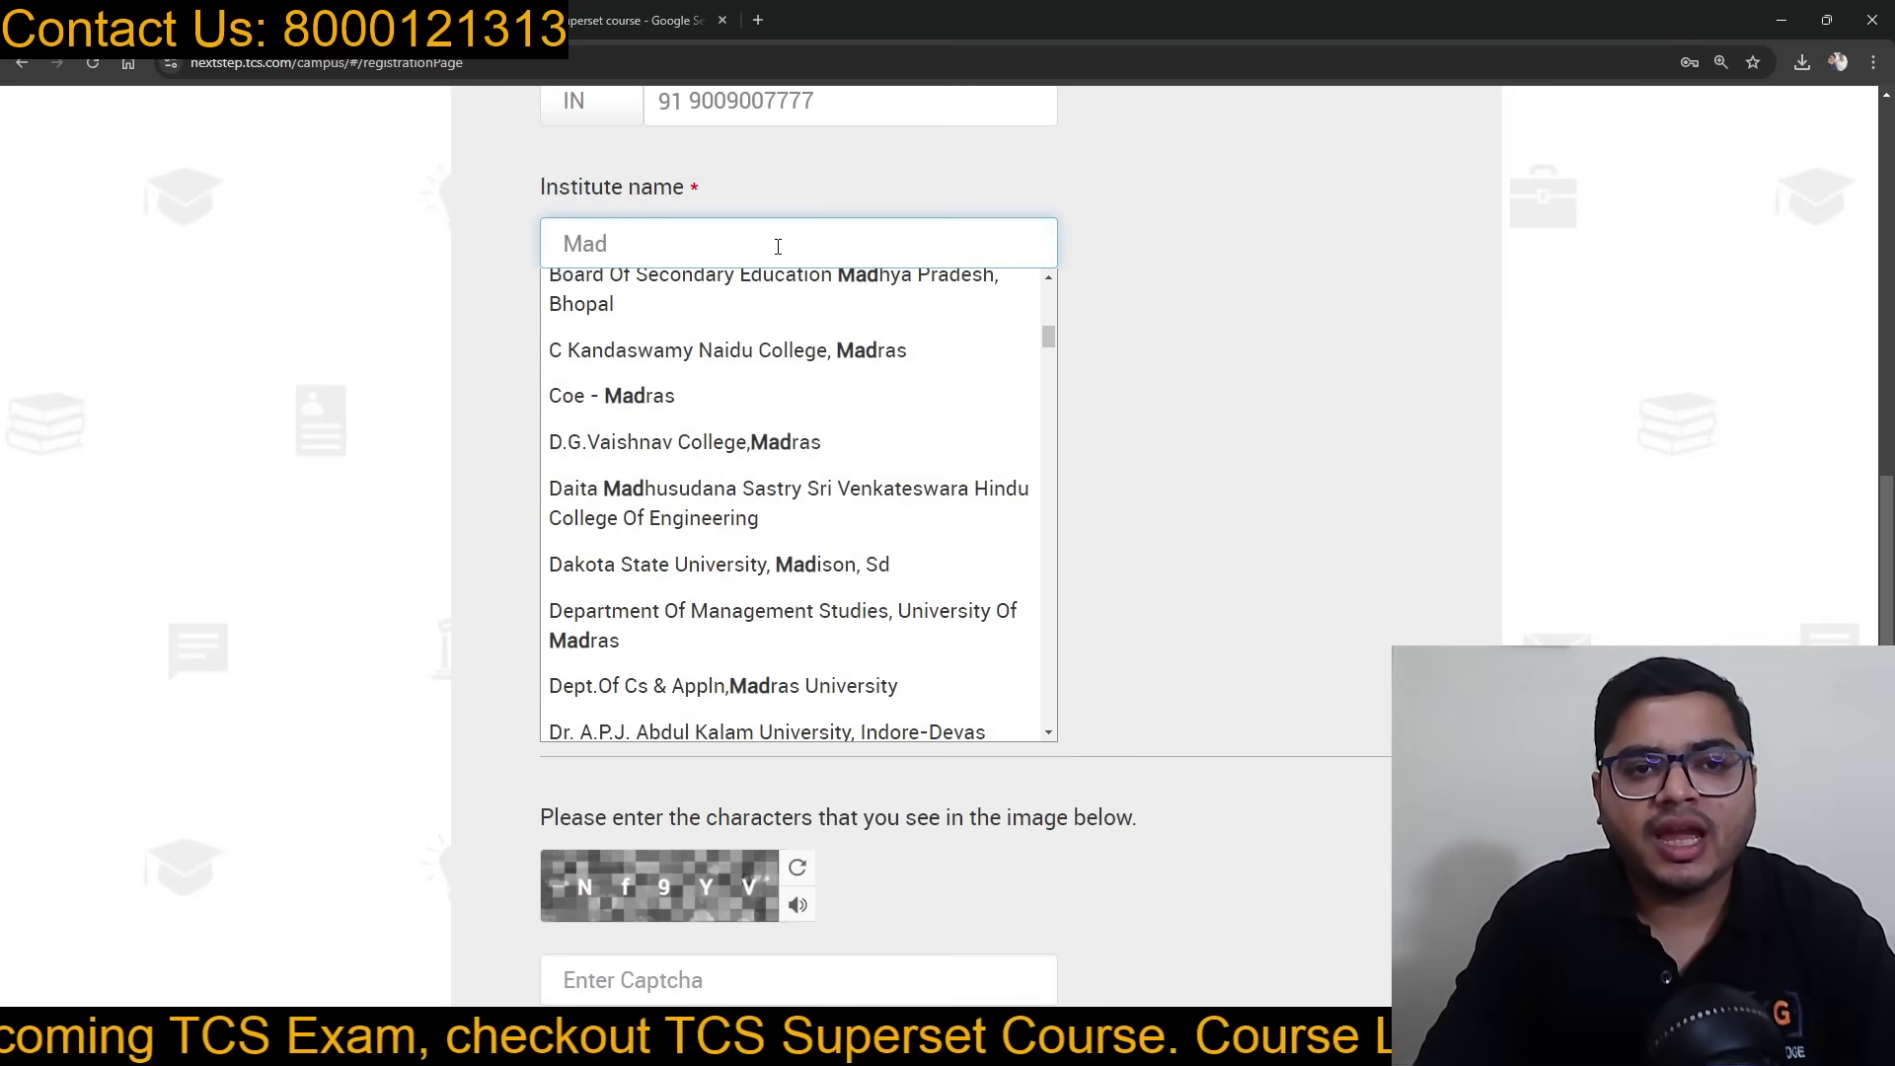
type("Gwalior")
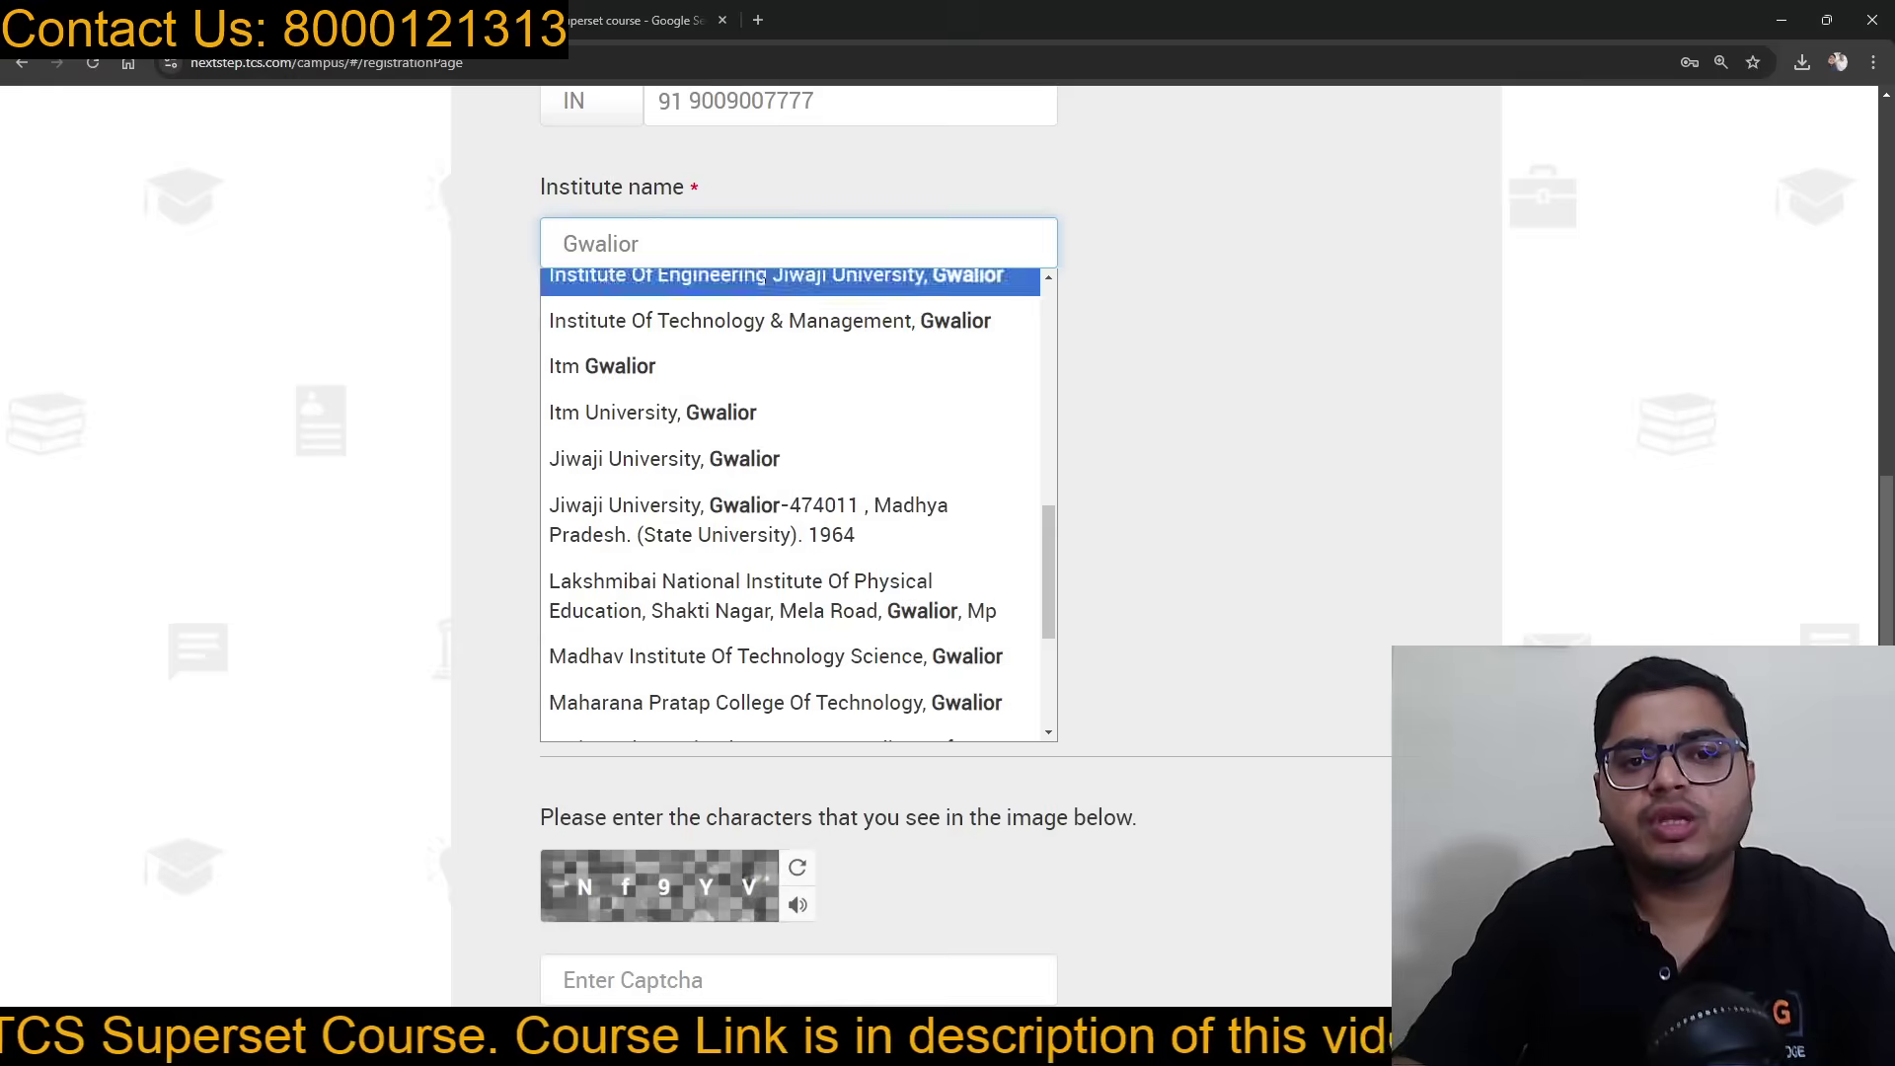
scroll(760, 376, "up", 8)
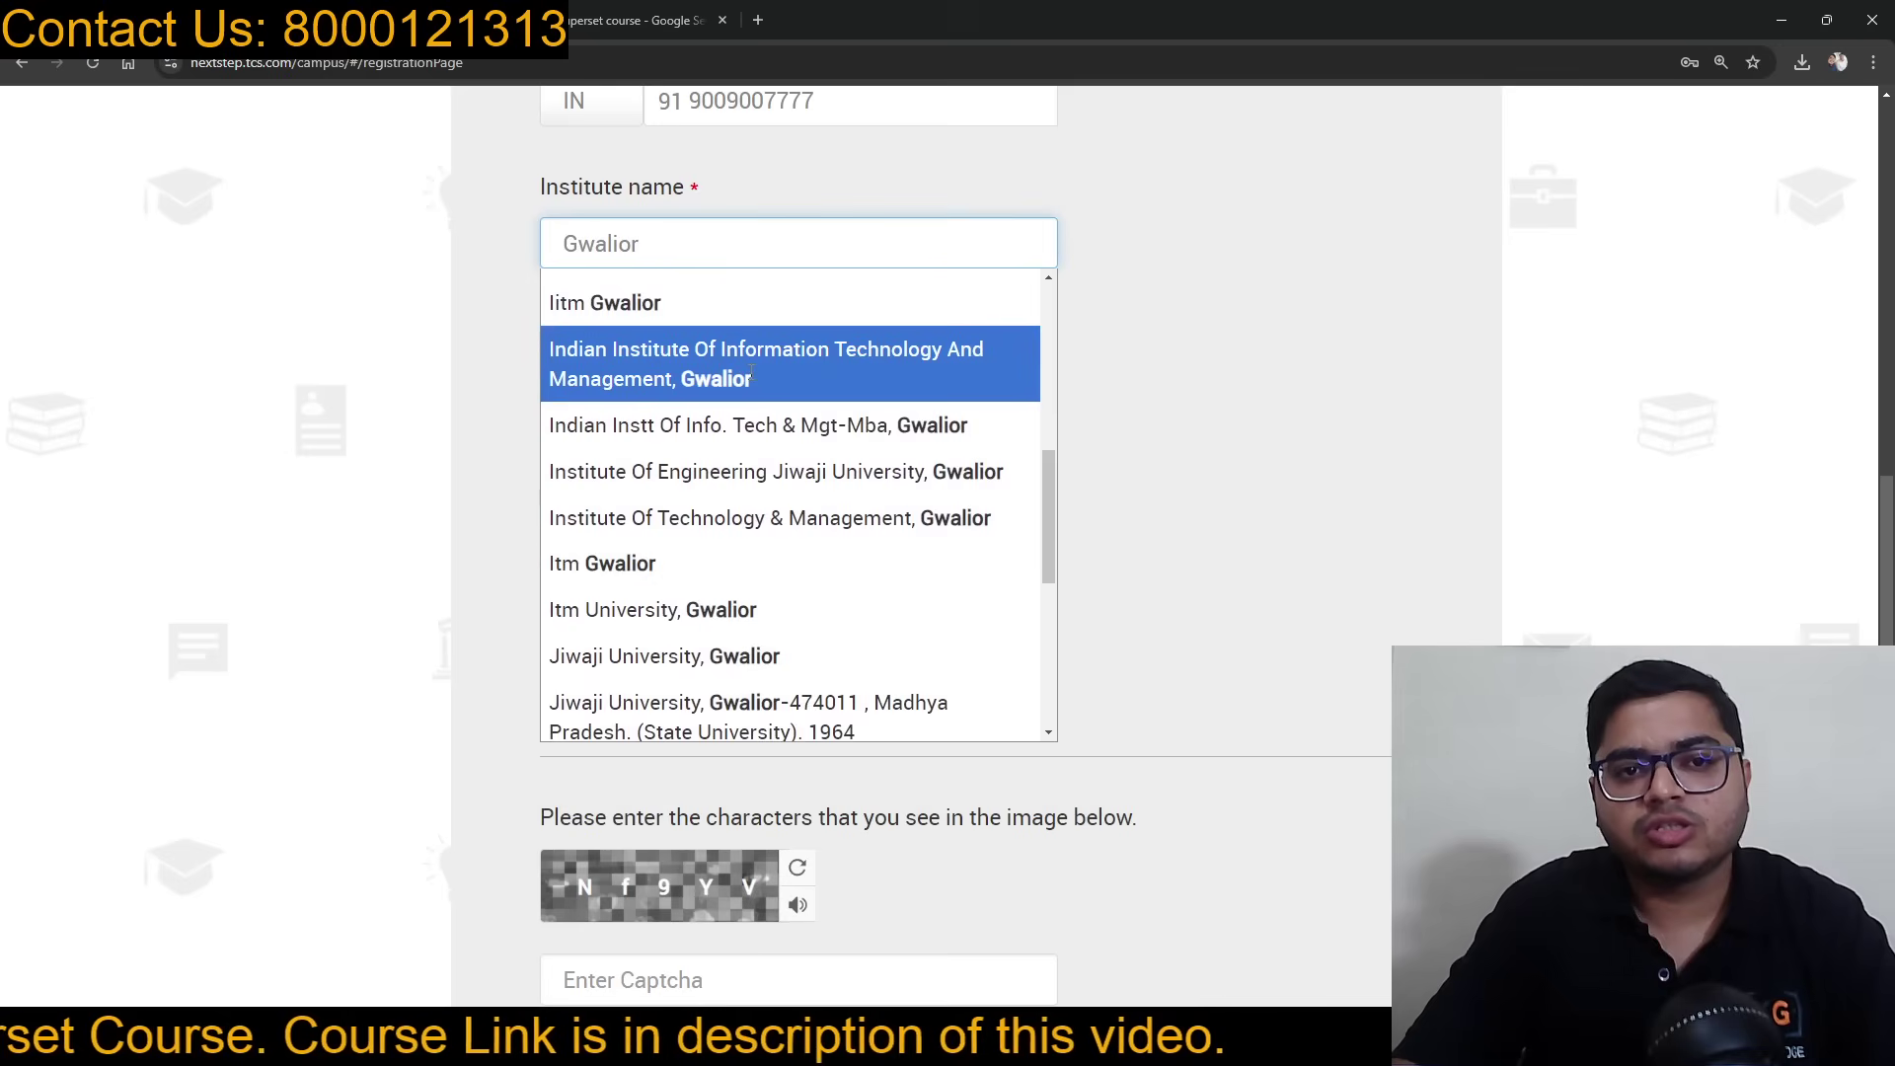
scroll(751, 380, "up", 1)
scroll(750, 380, "down", 10)
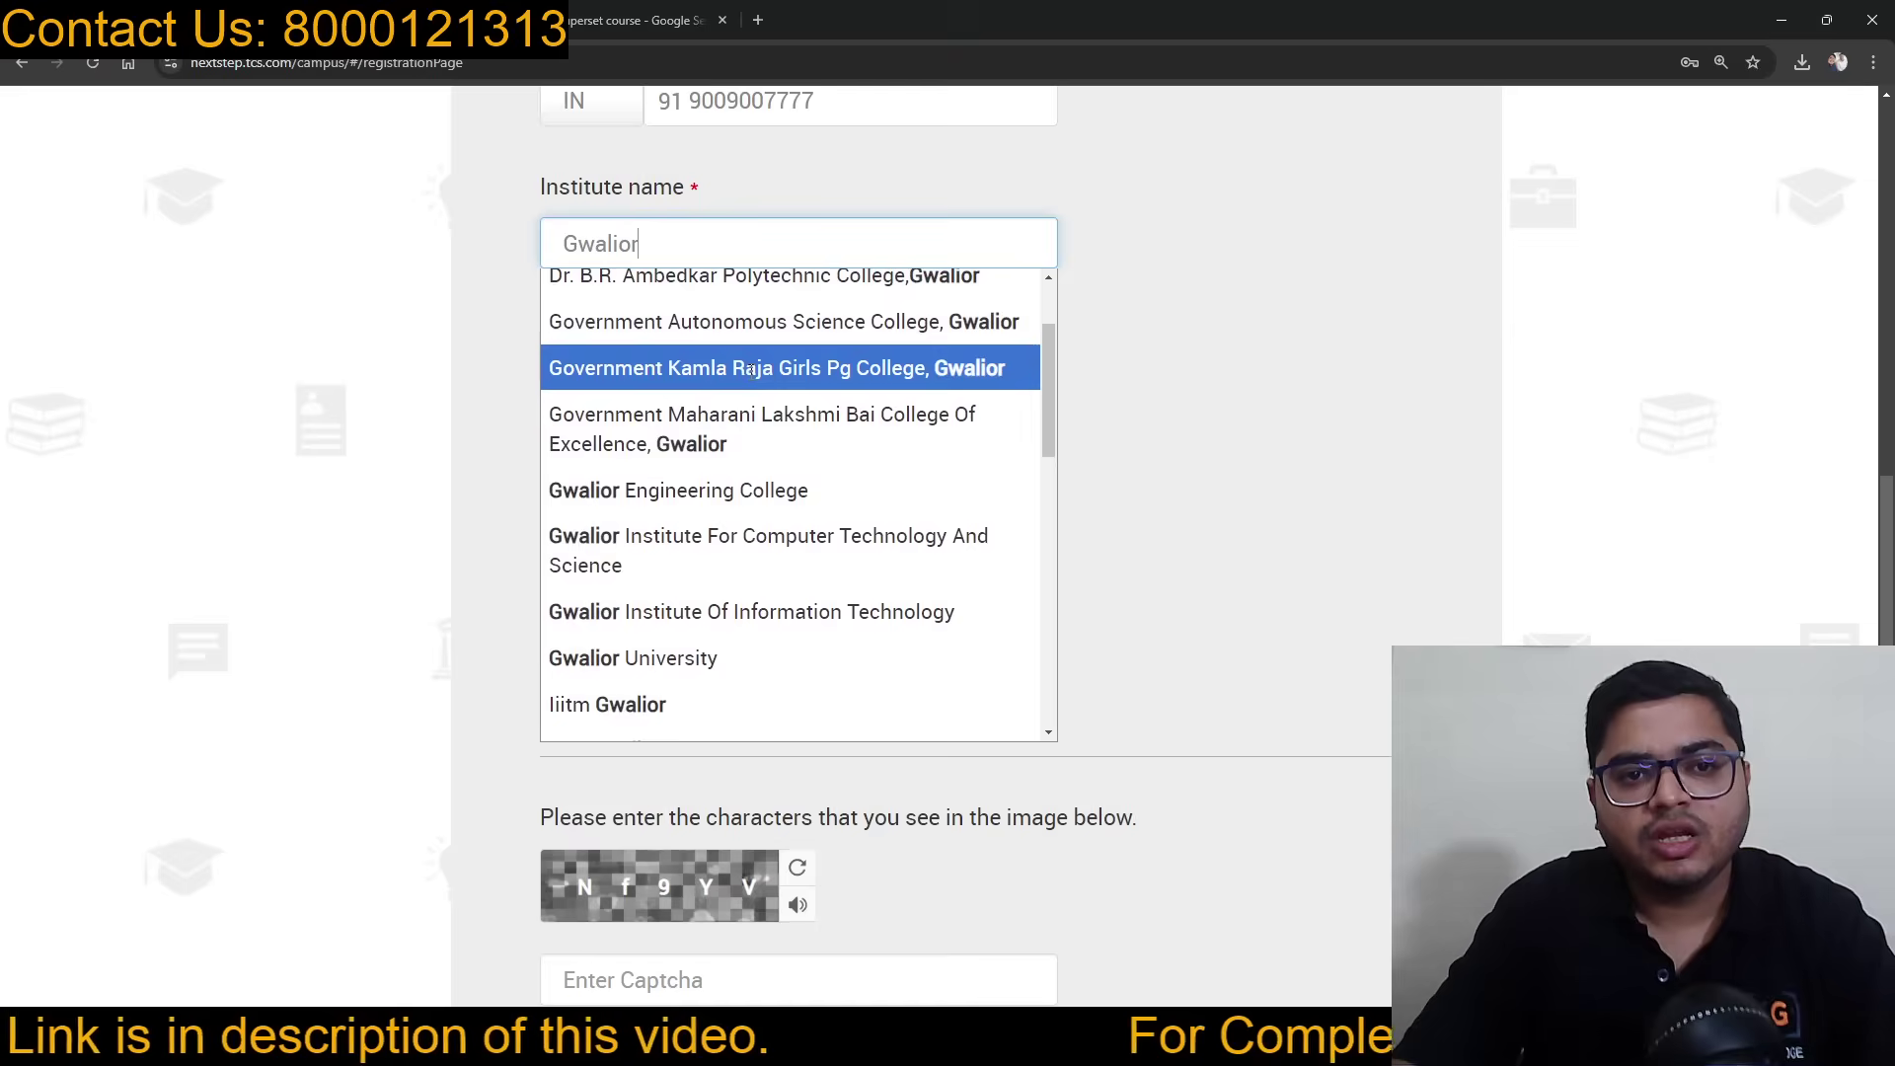
scroll(751, 390, "down", 1)
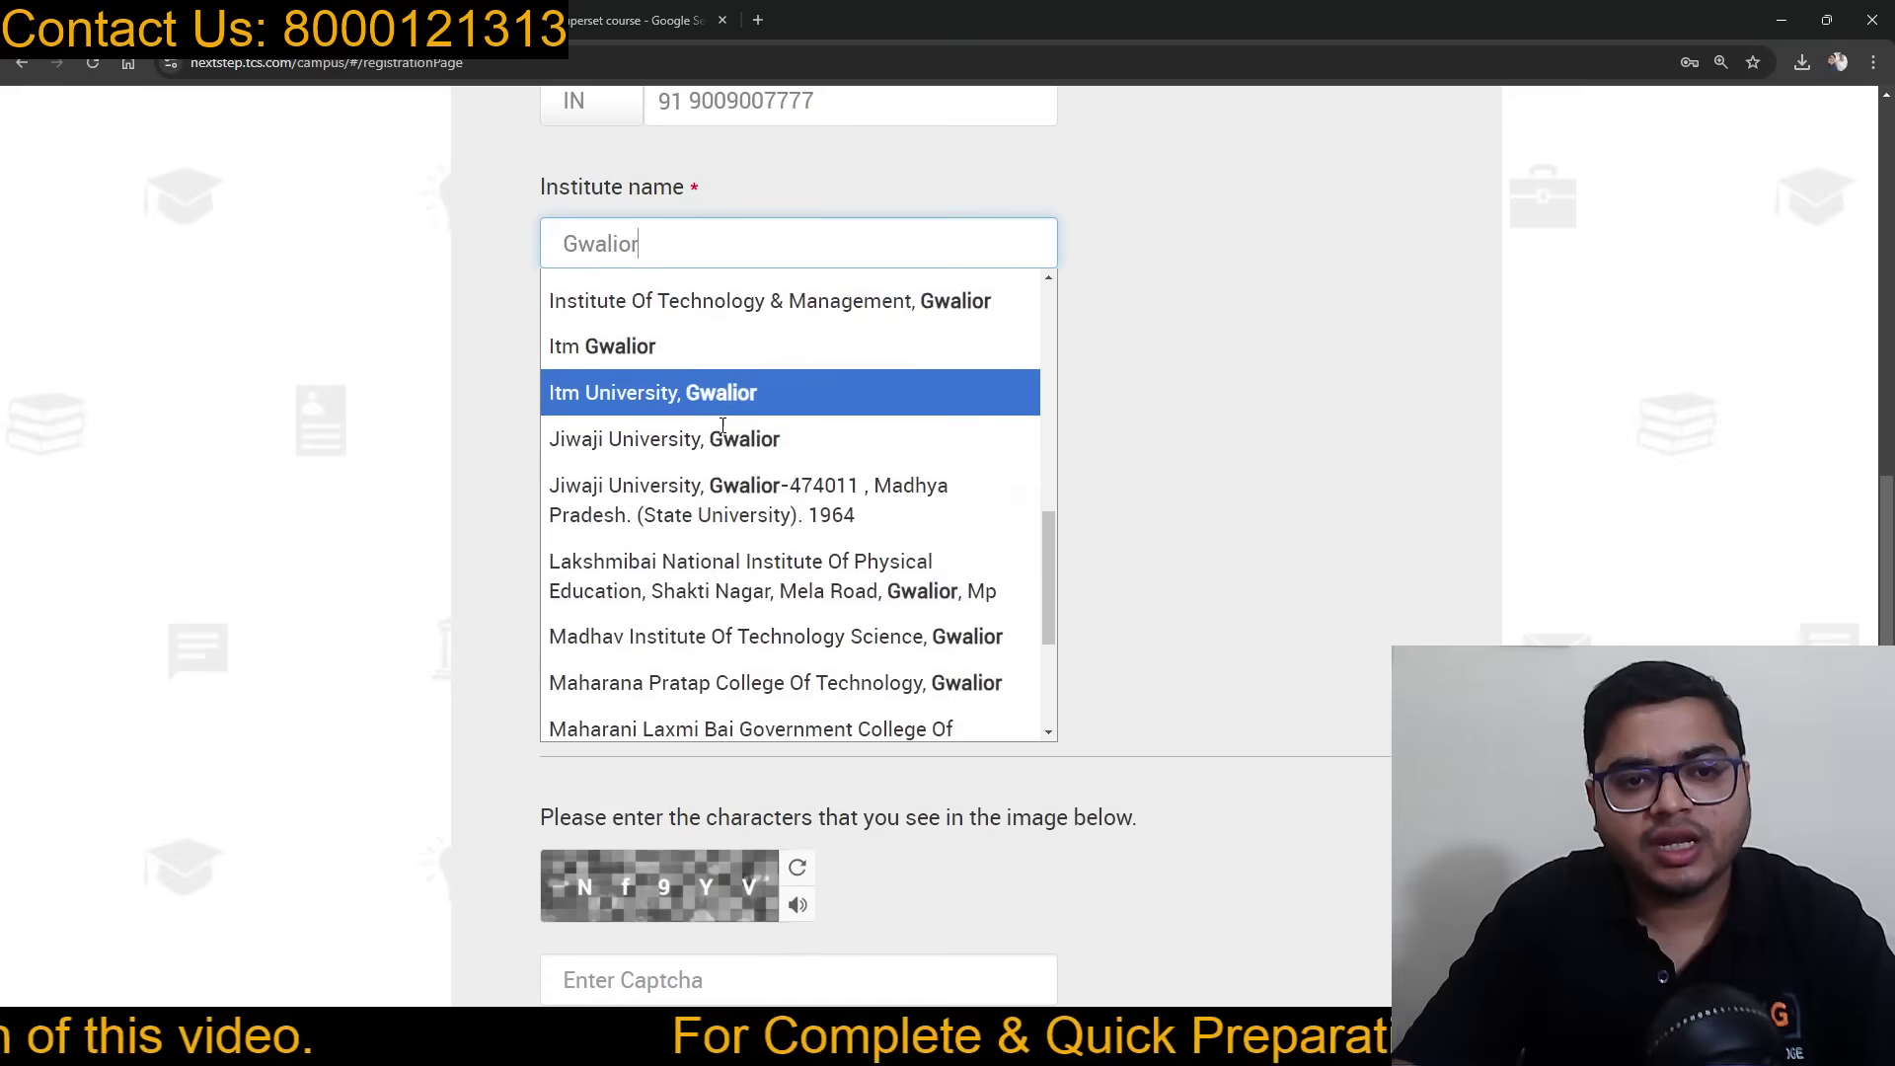
Step: Keep Gwalior as institute and set the qualification to BACHELOR OF ENGINEERING
left_click(685, 477)
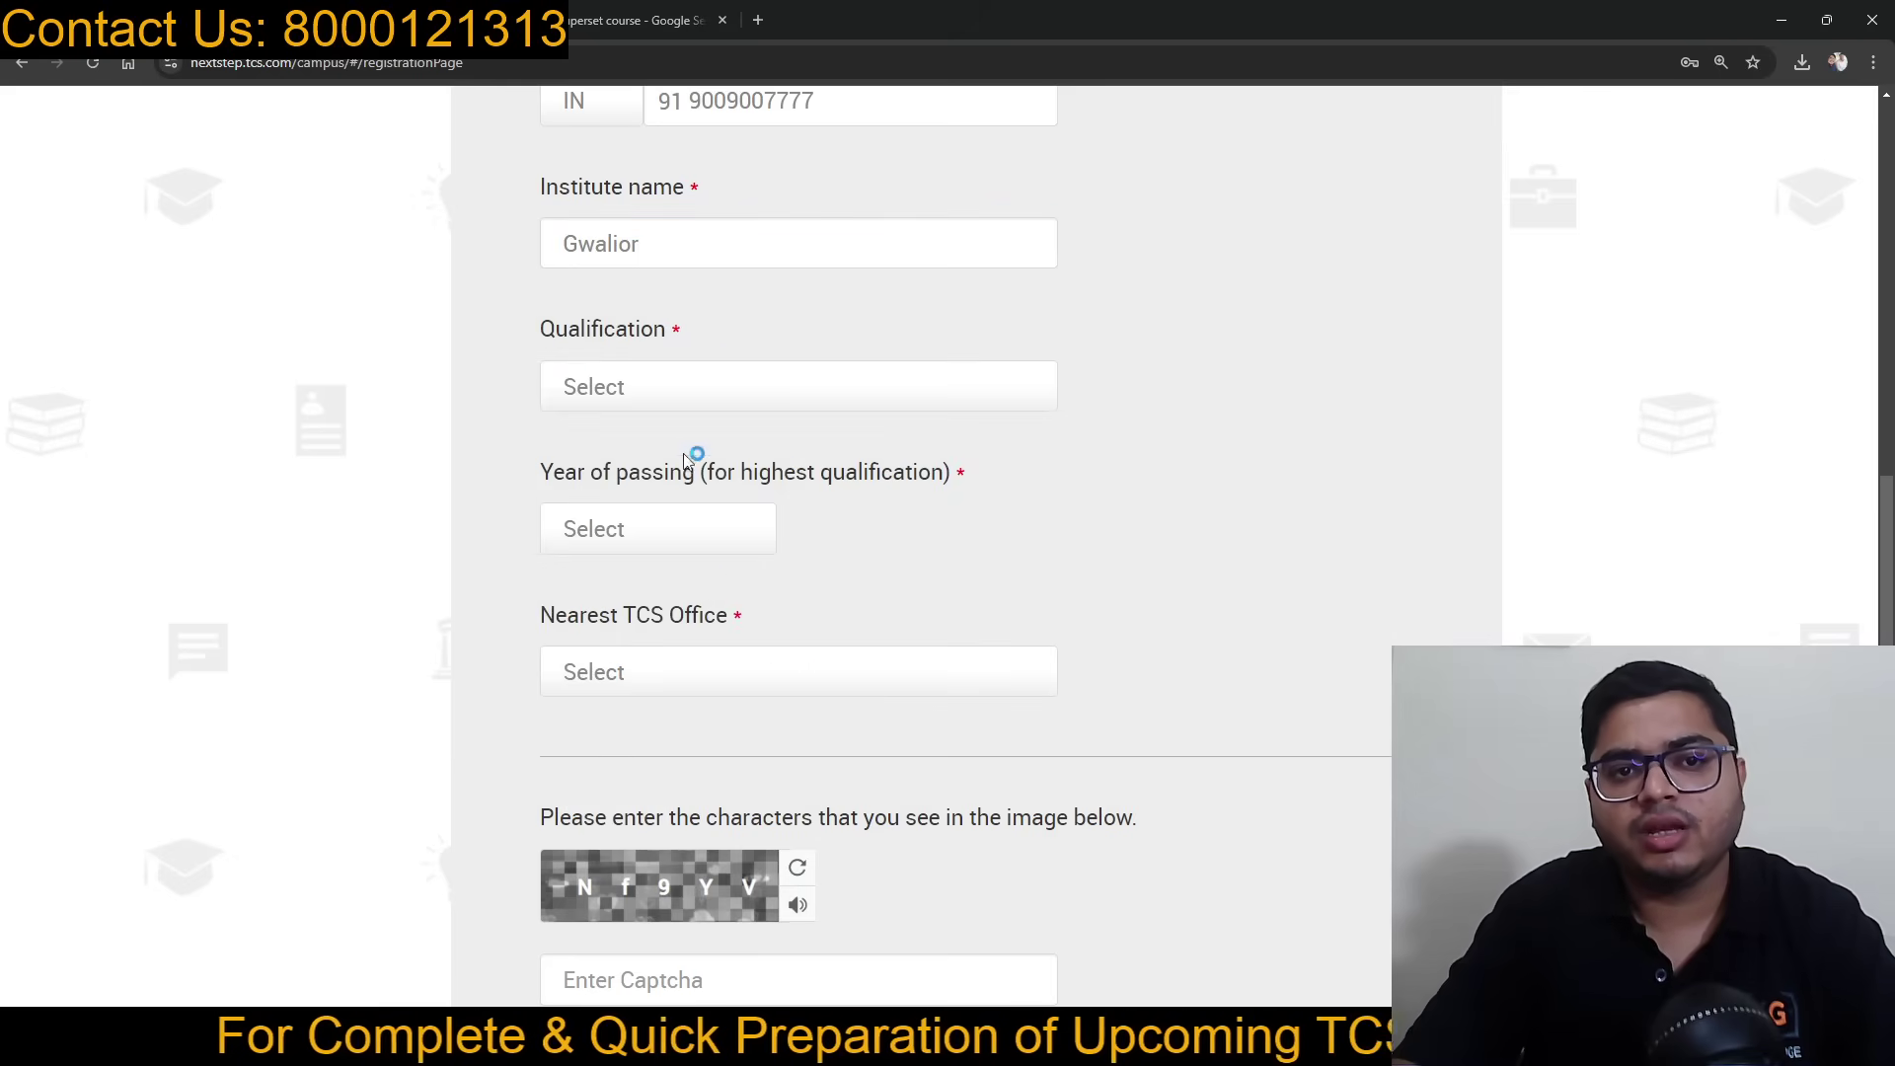
left_click(664, 385)
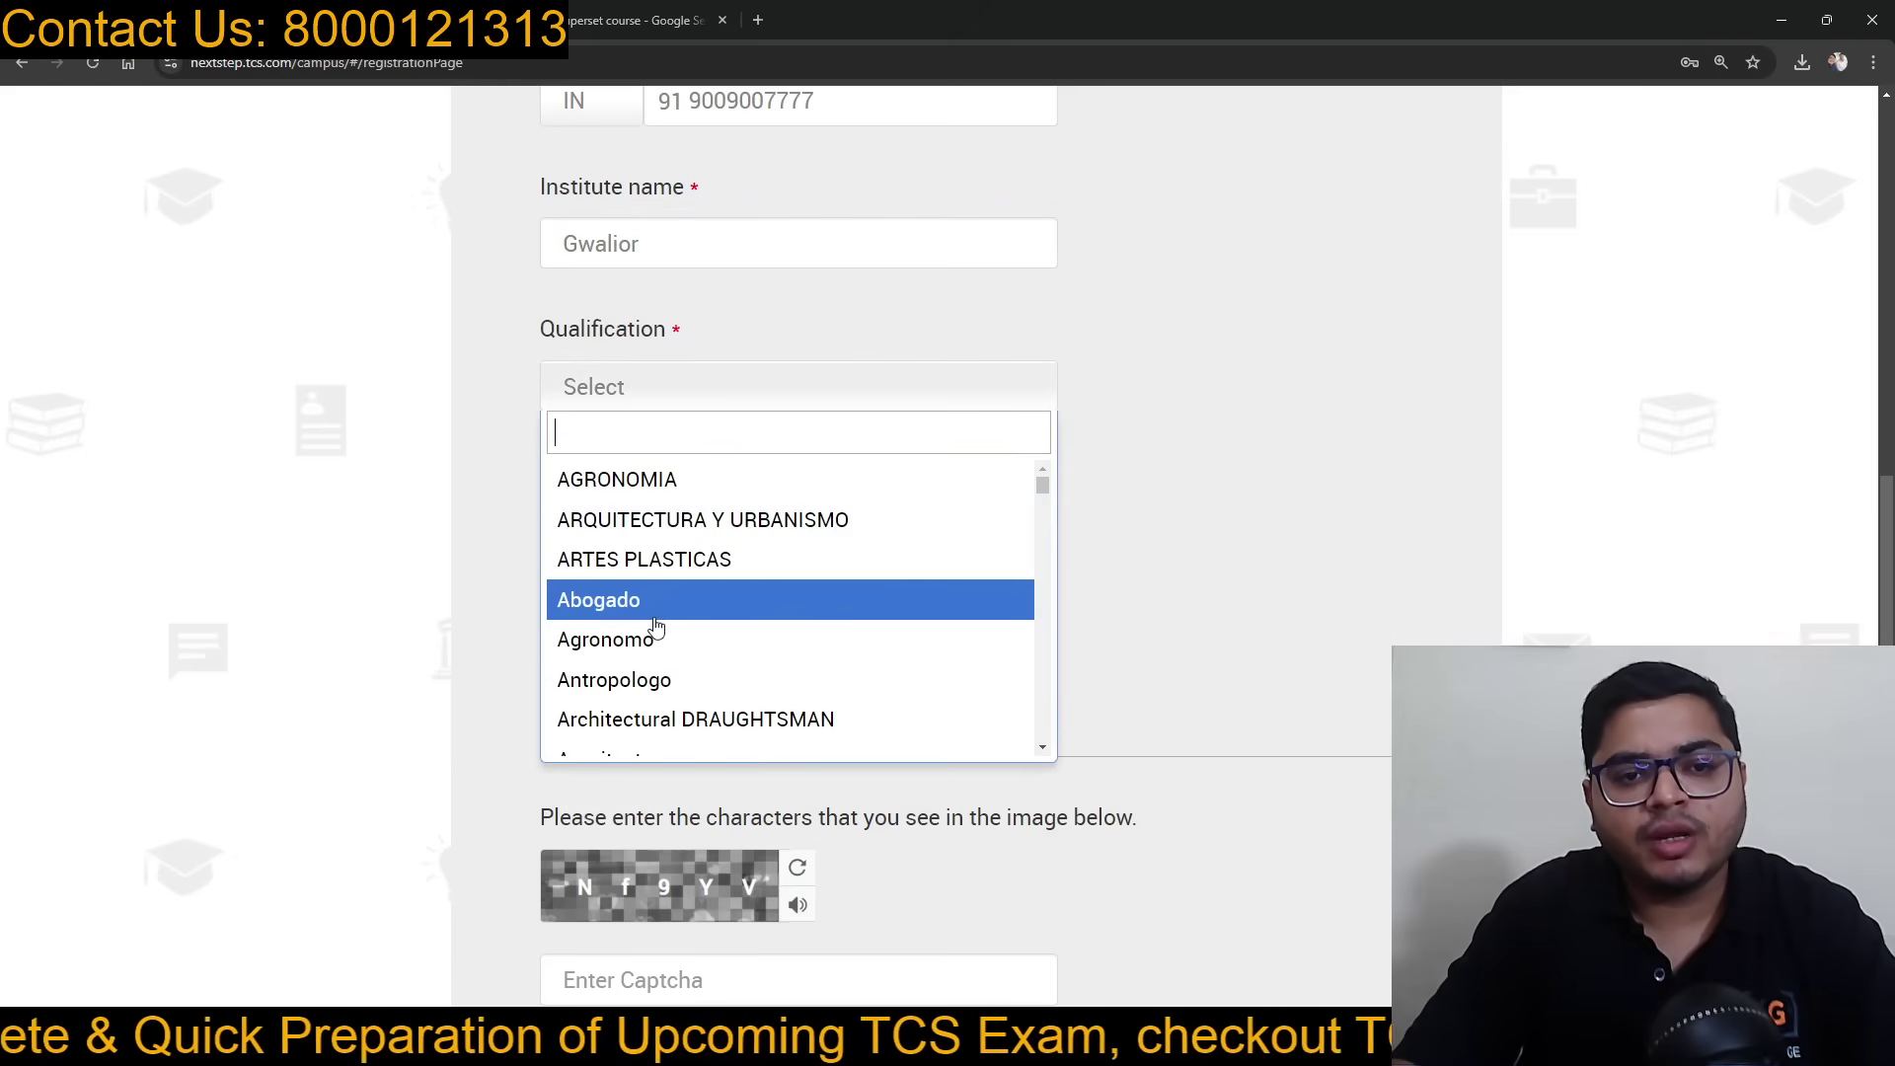
scroll(657, 627, "down", 5)
scroll(656, 628, "up", 1)
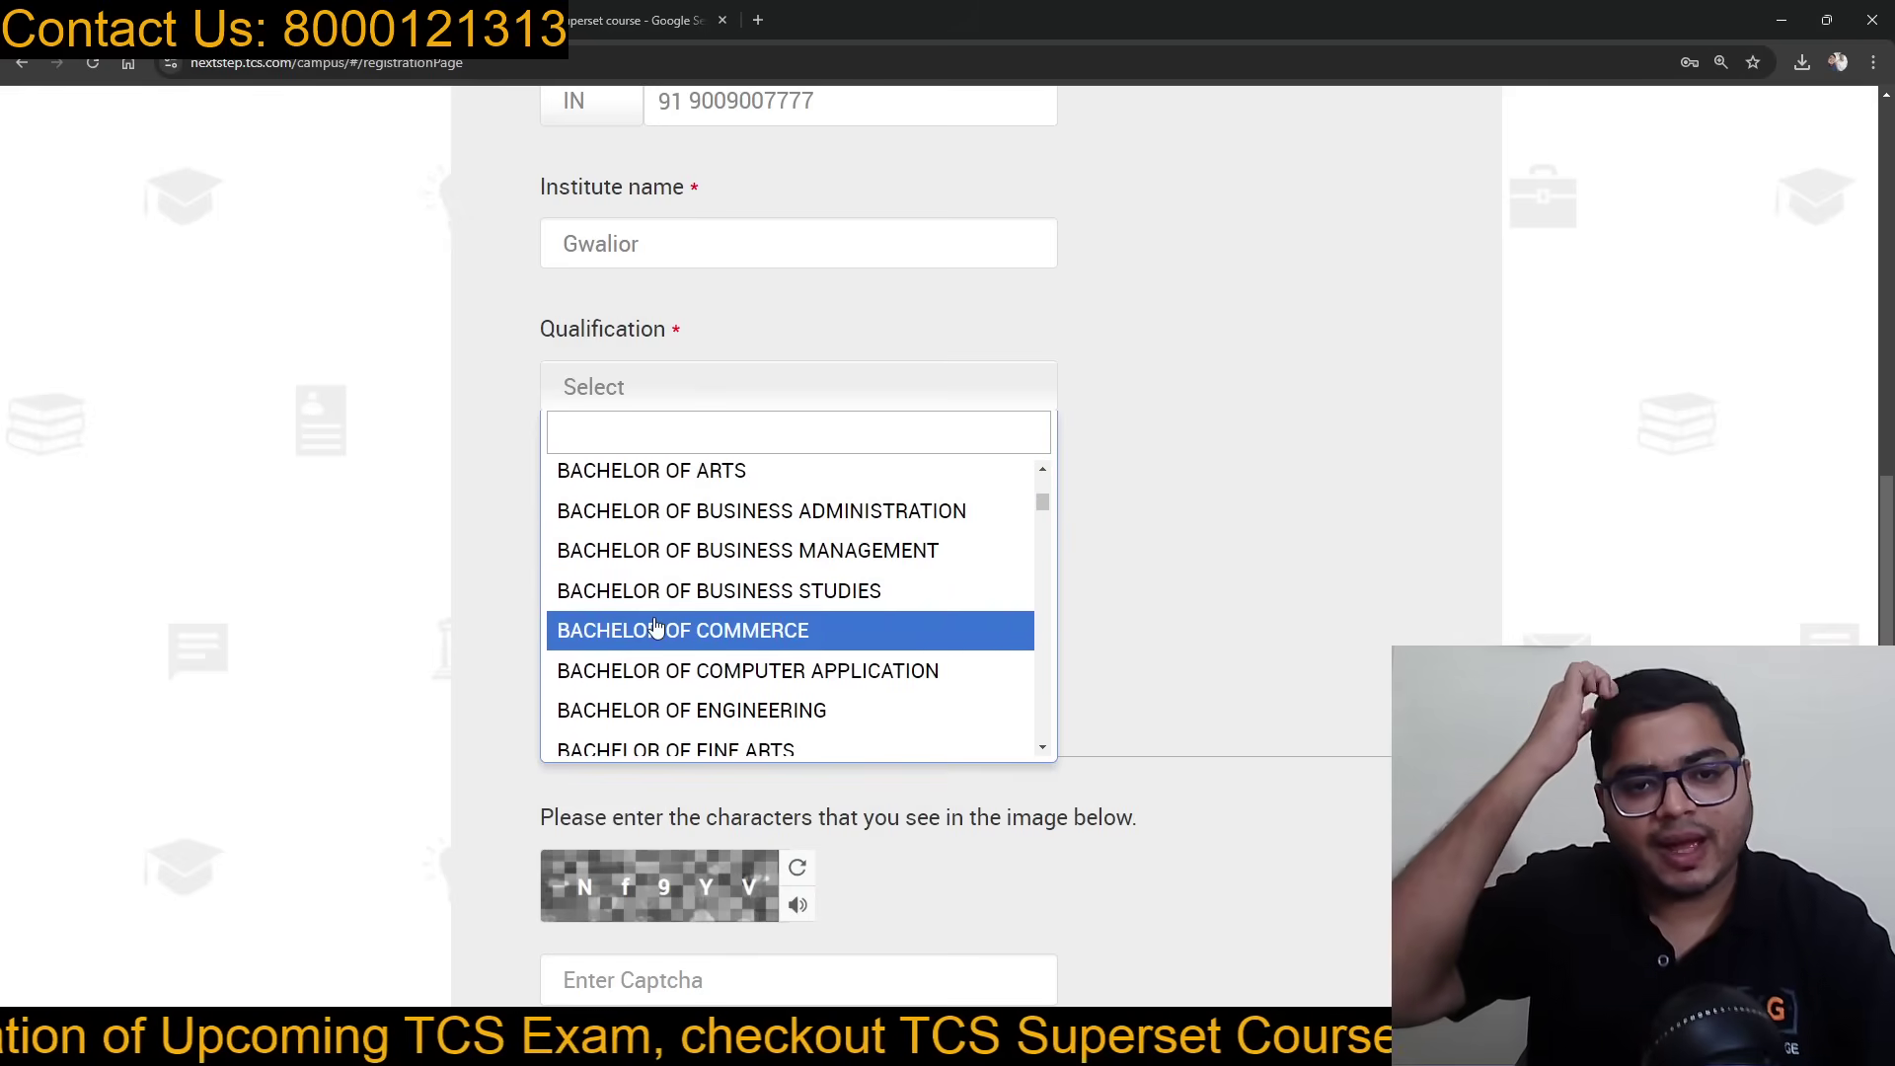
scroll(807, 635, "down", 1)
scroll(807, 634, "down", 2)
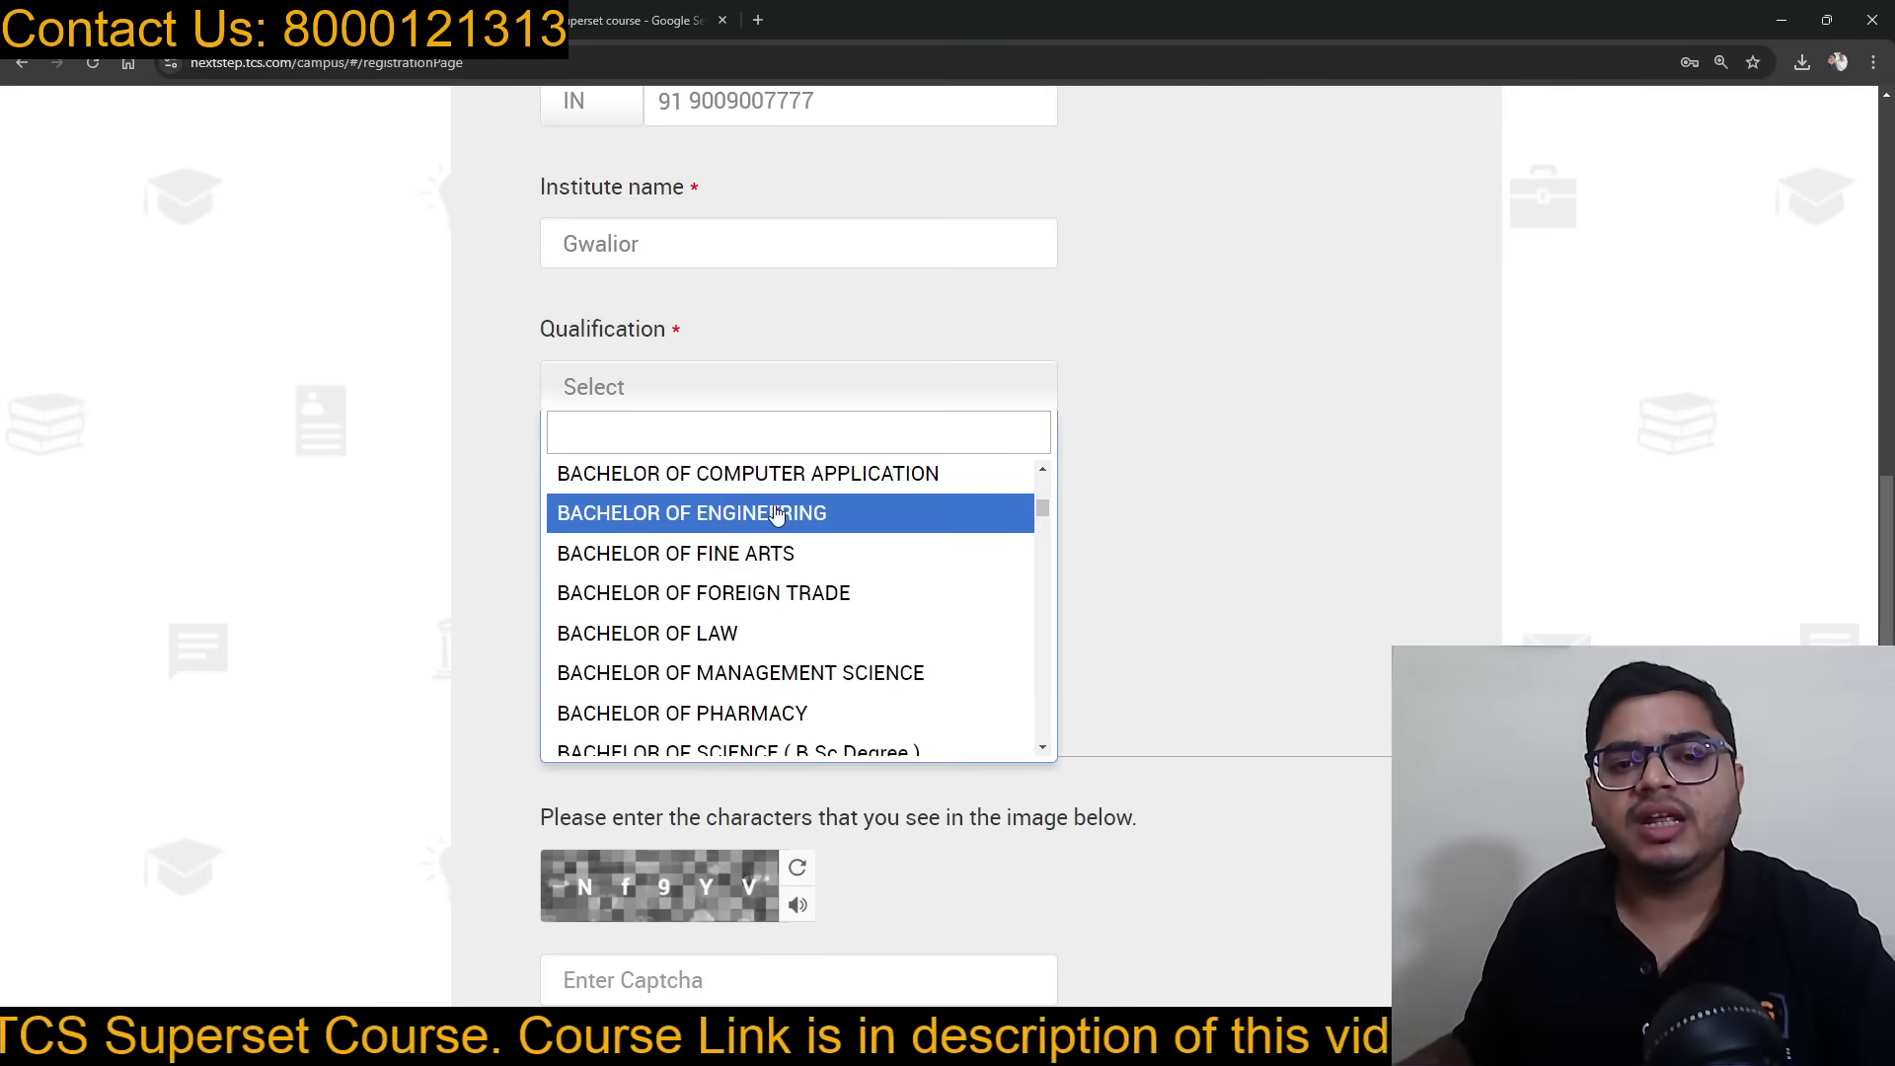
left_click(778, 514)
scroll(816, 415, "down", 1)
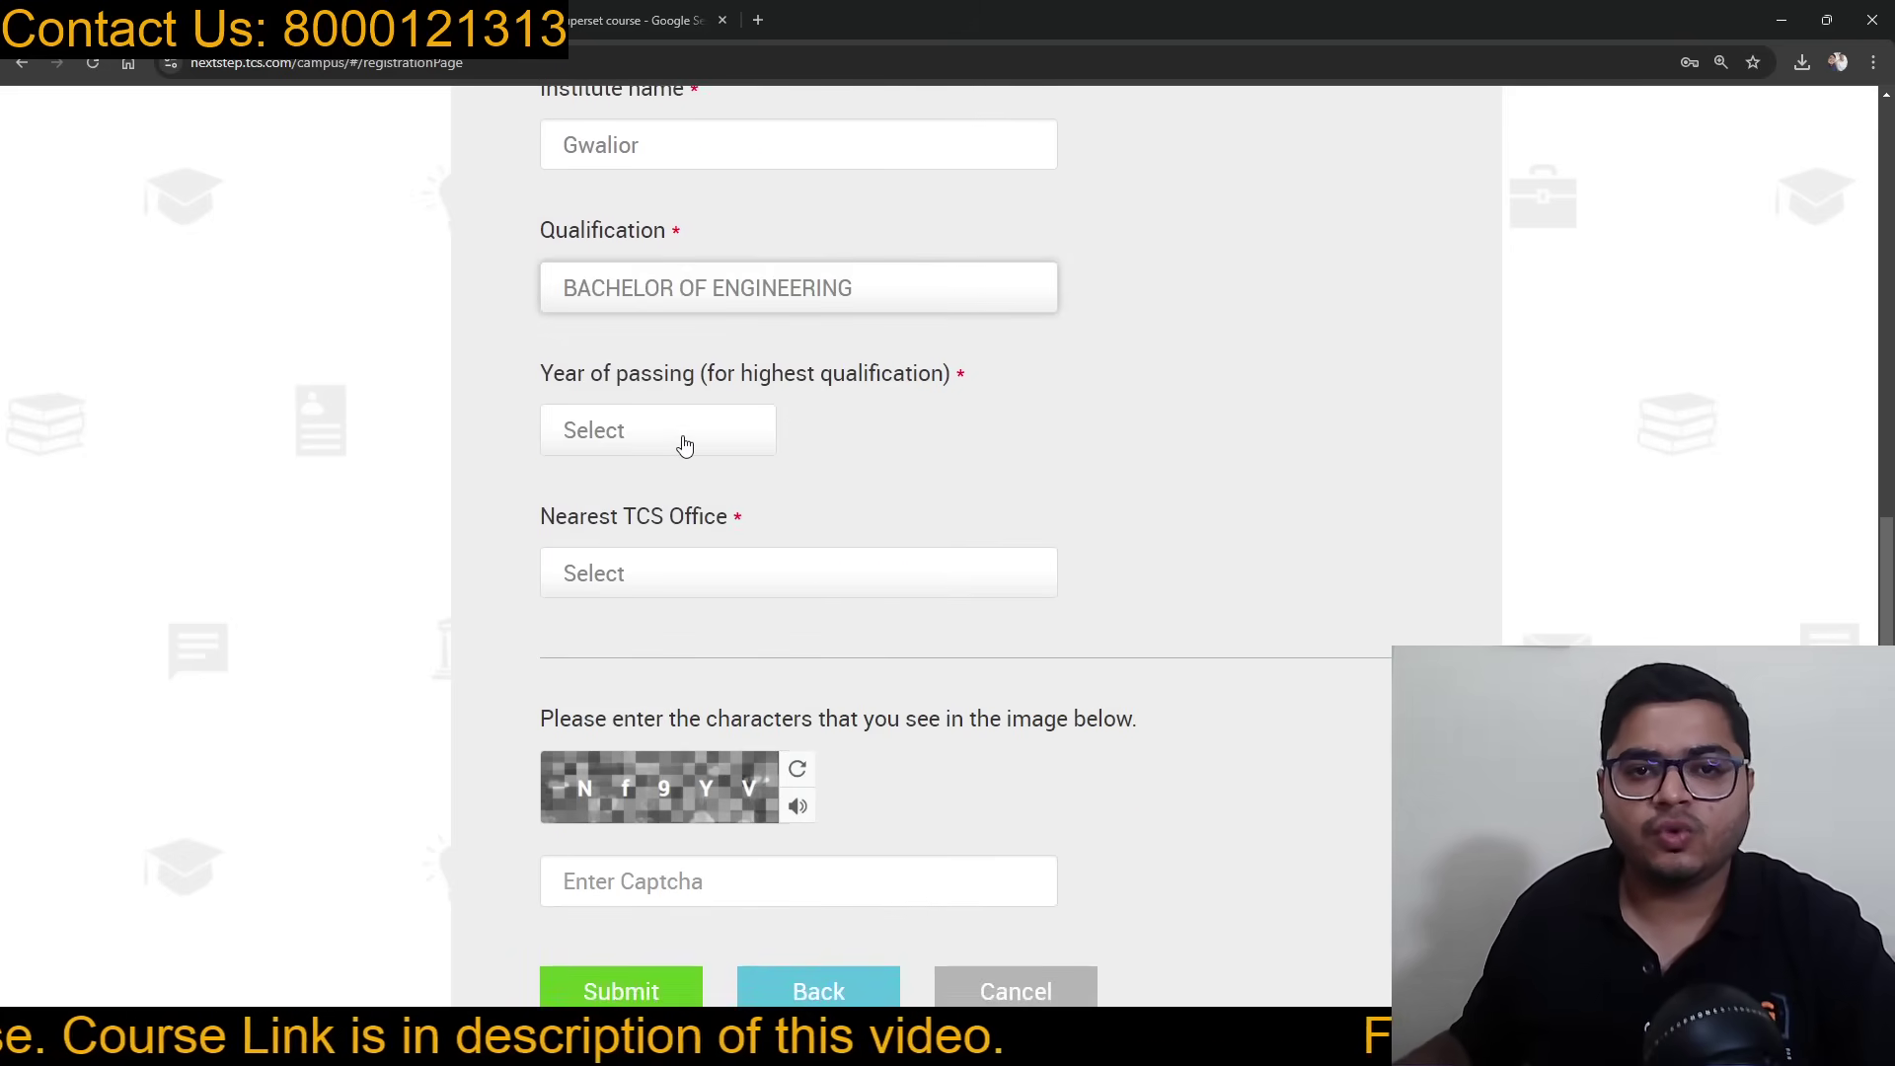
Step: Set year of passing to 2025 and nearest TCS office to TCS - Delhi
left_click(685, 445)
scroll(618, 582, "down", 1)
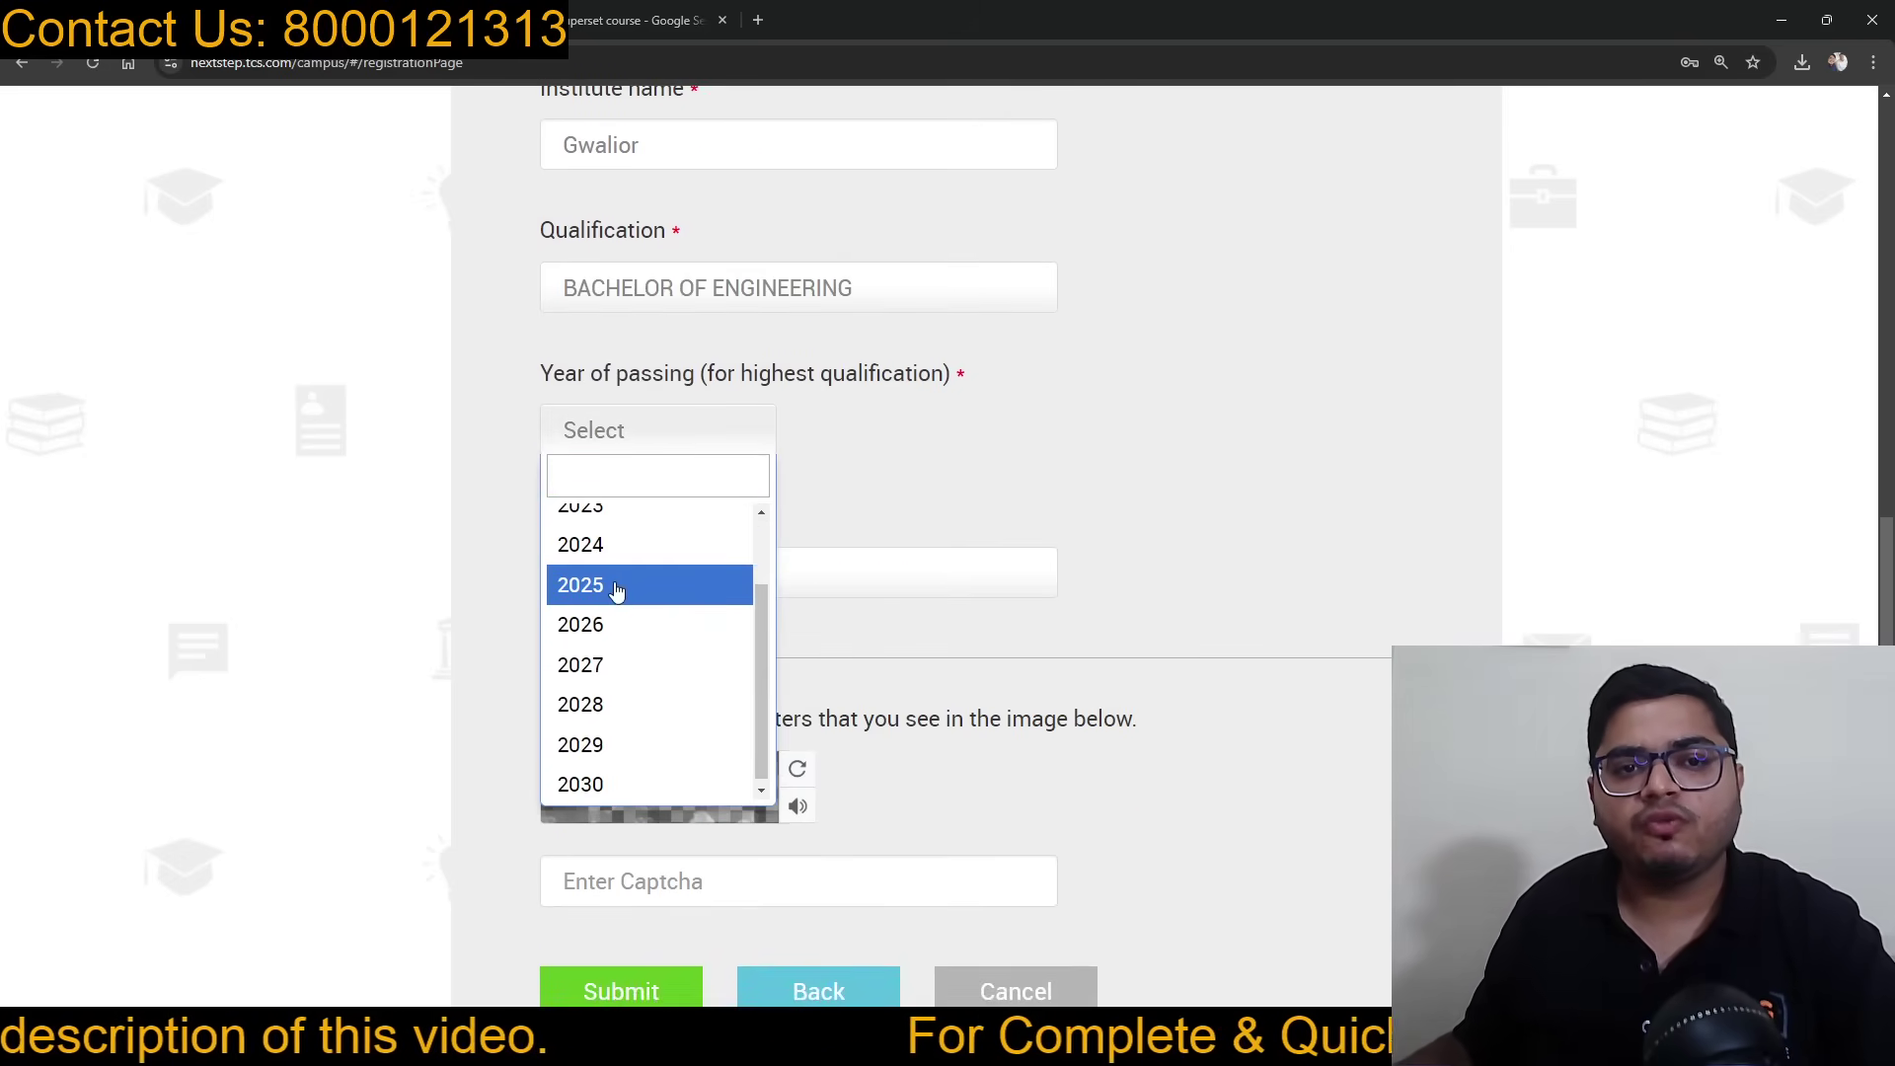
left_click(617, 588)
scroll(855, 472, "down", 1)
left_click(719, 484)
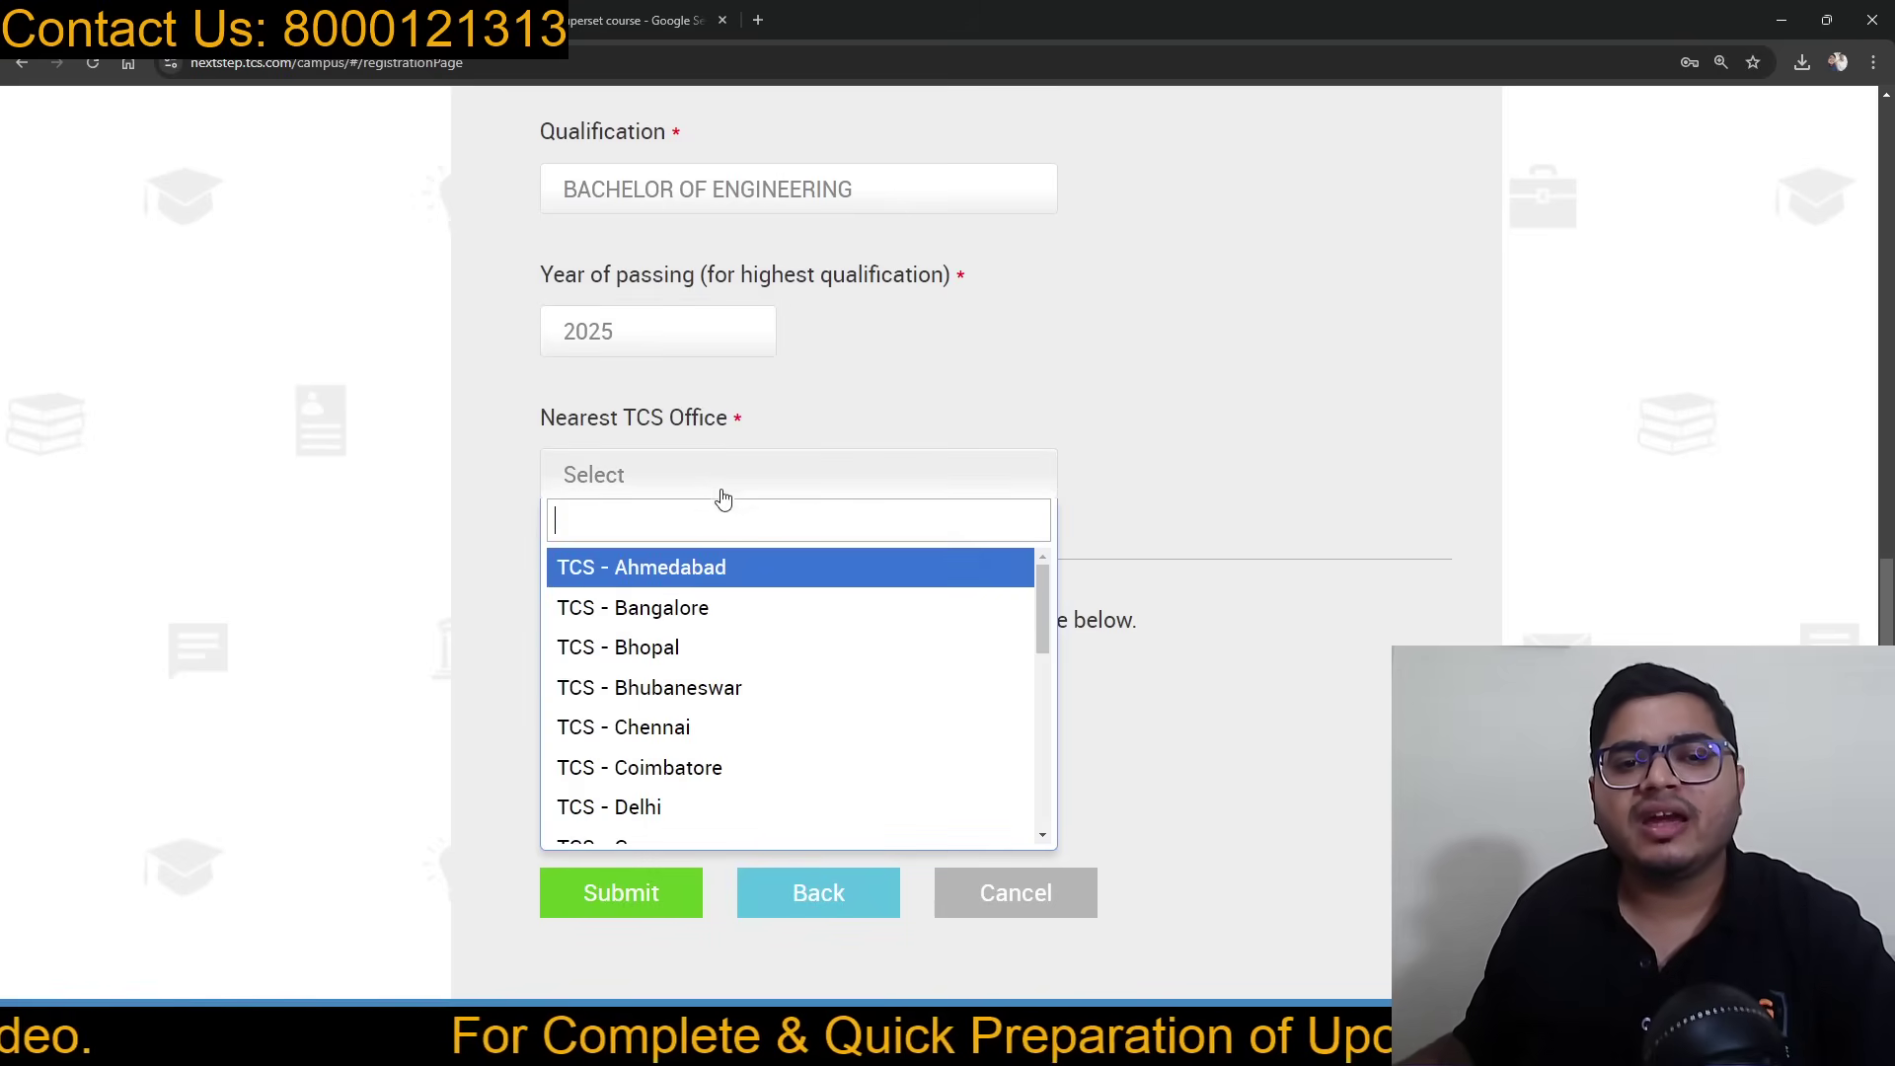
scroll(689, 719, "down", 1)
left_click(666, 715)
scroll(968, 484, "down", 1)
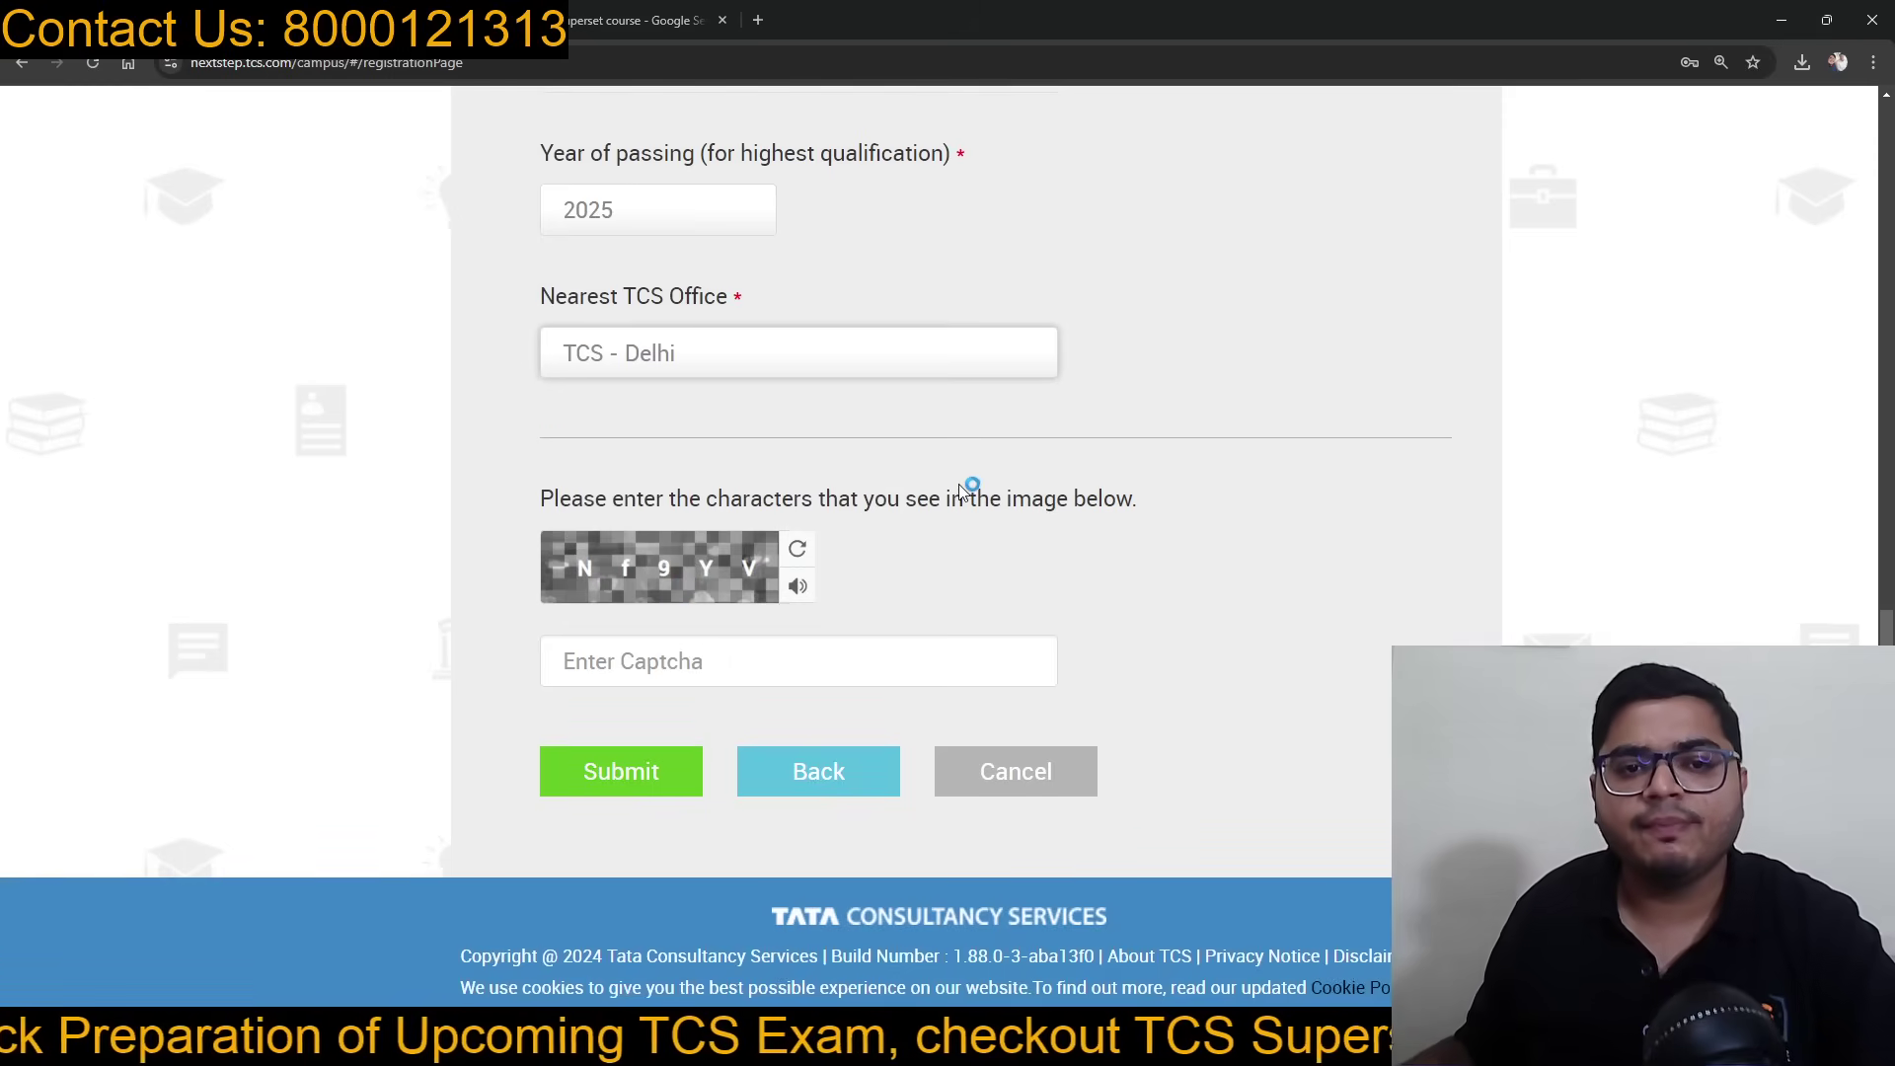
left_click(676, 659)
Step: Enter the captcha characters and submit the registration form
type("Nf9YV")
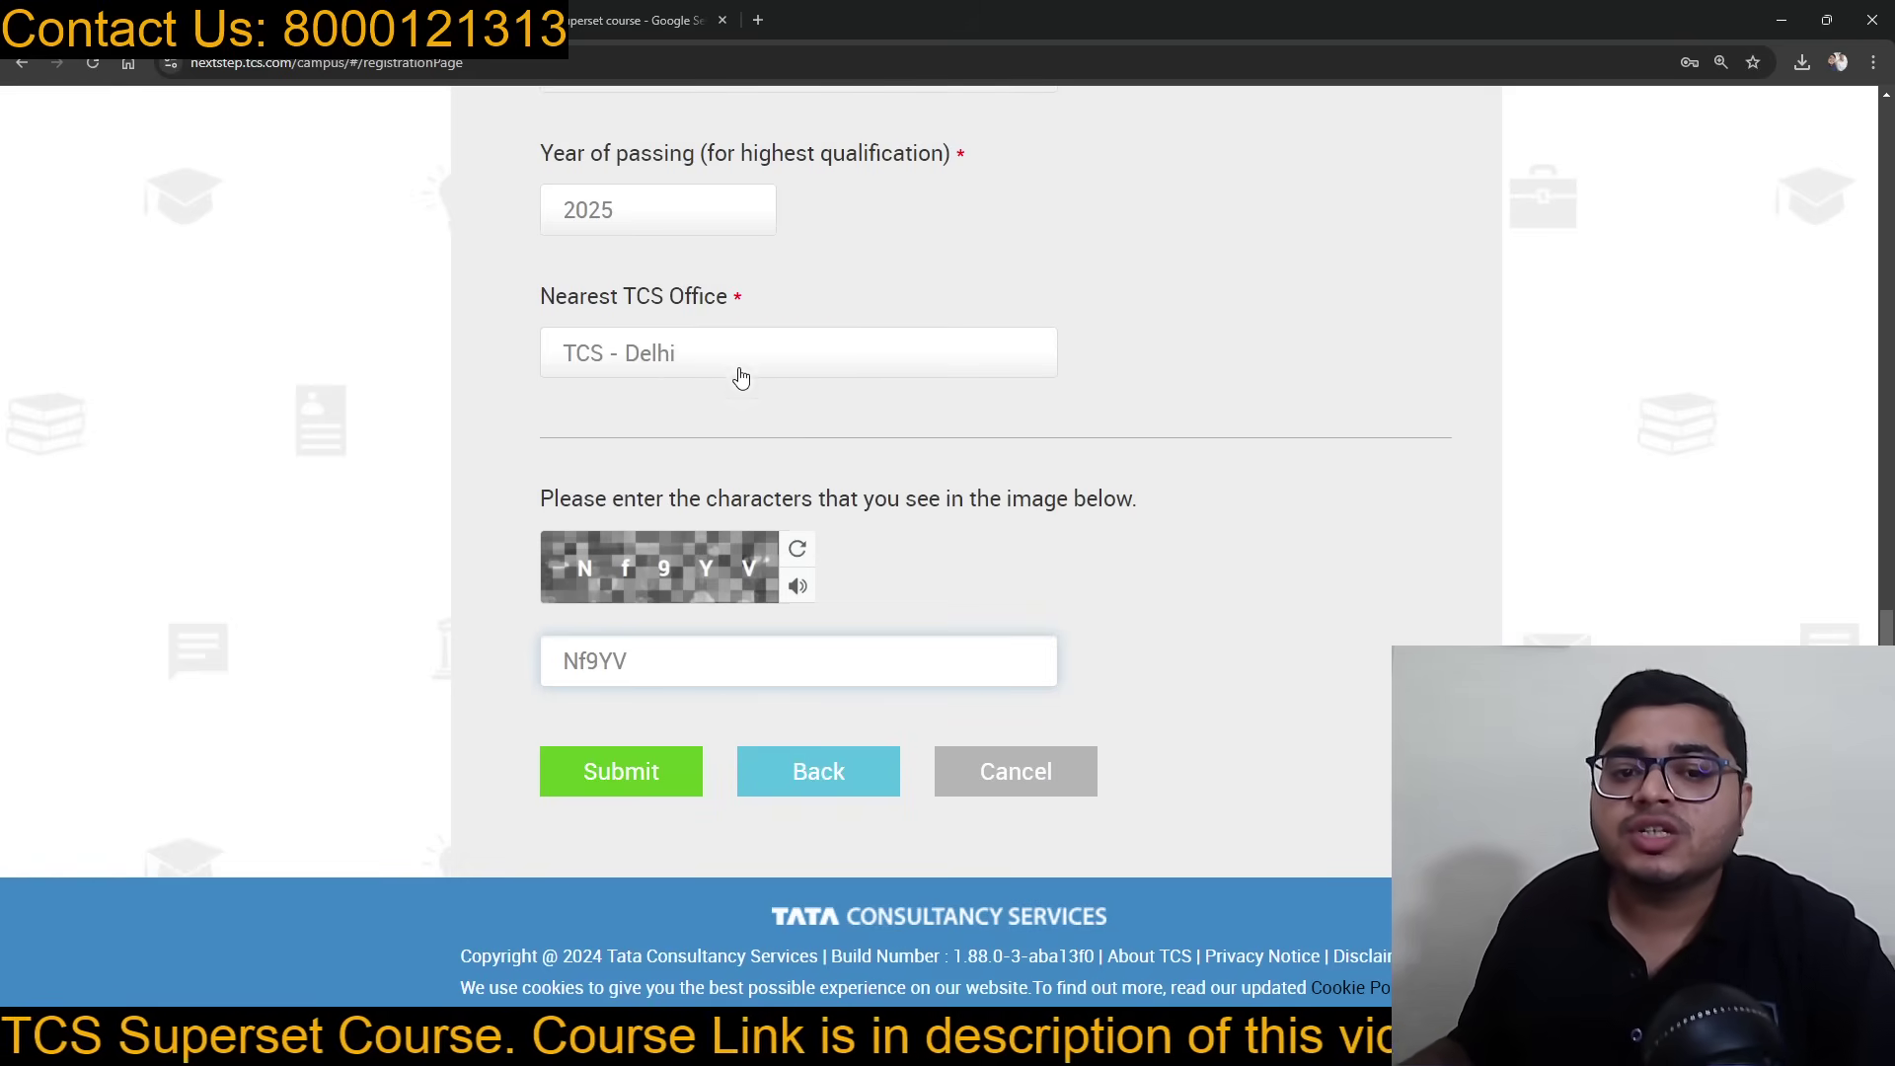
left_click(624, 775)
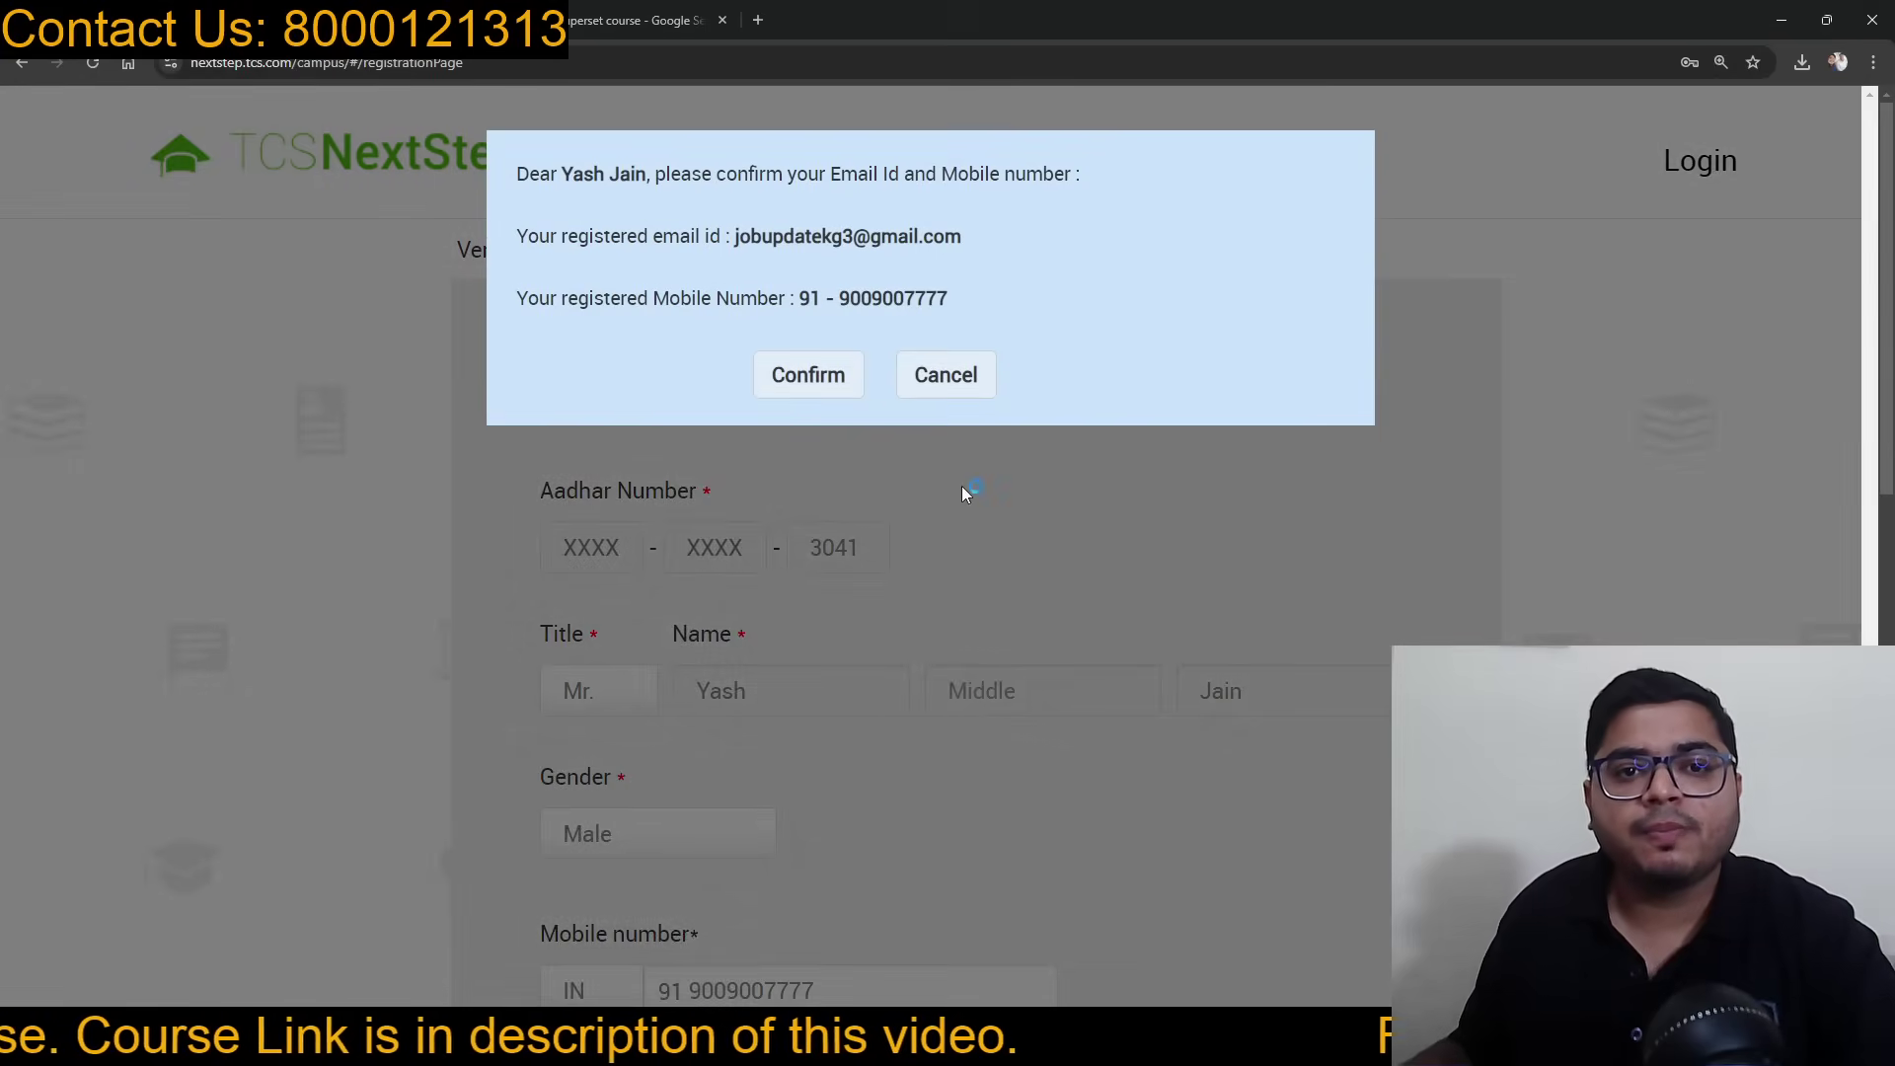
Step: Confirm the registered e-mail and mobile number and note the Reference ID shown
left_click(789, 381)
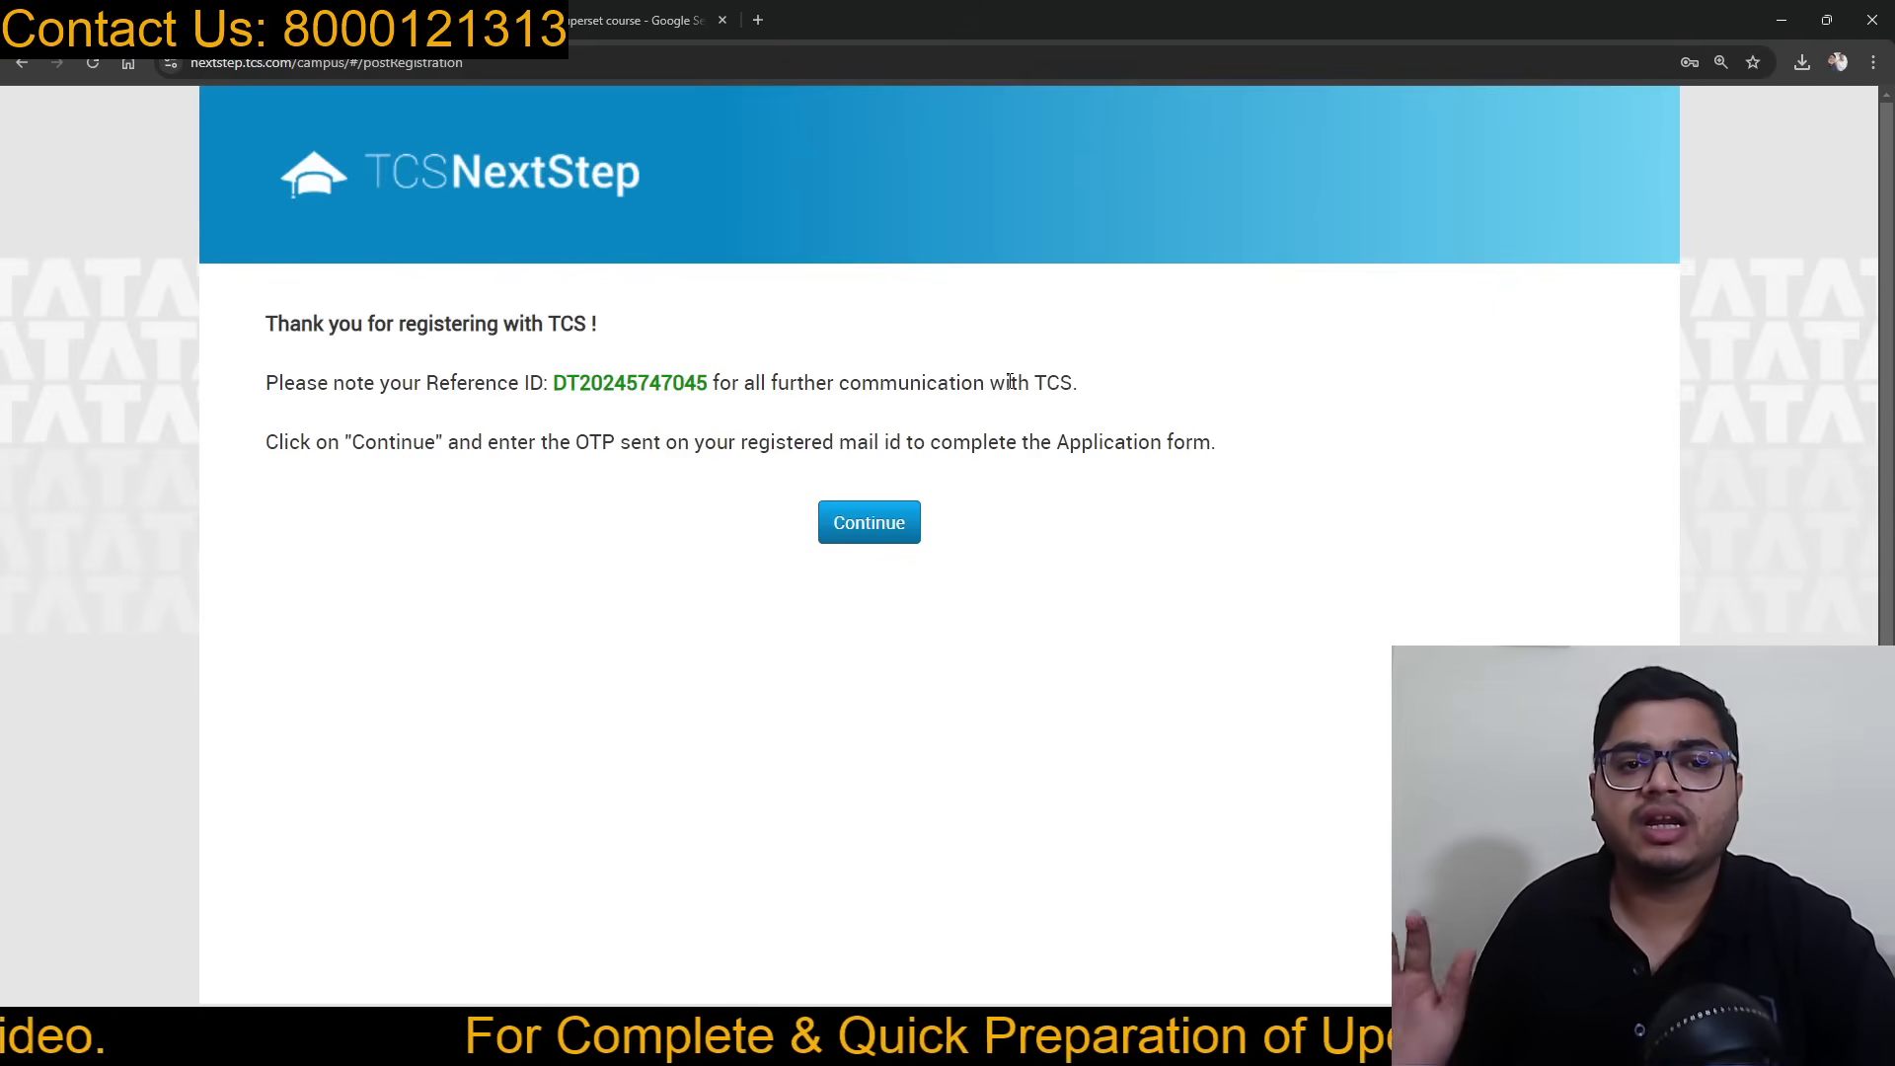
left_click_drag(554, 392, 708, 392)
left_click(764, 392)
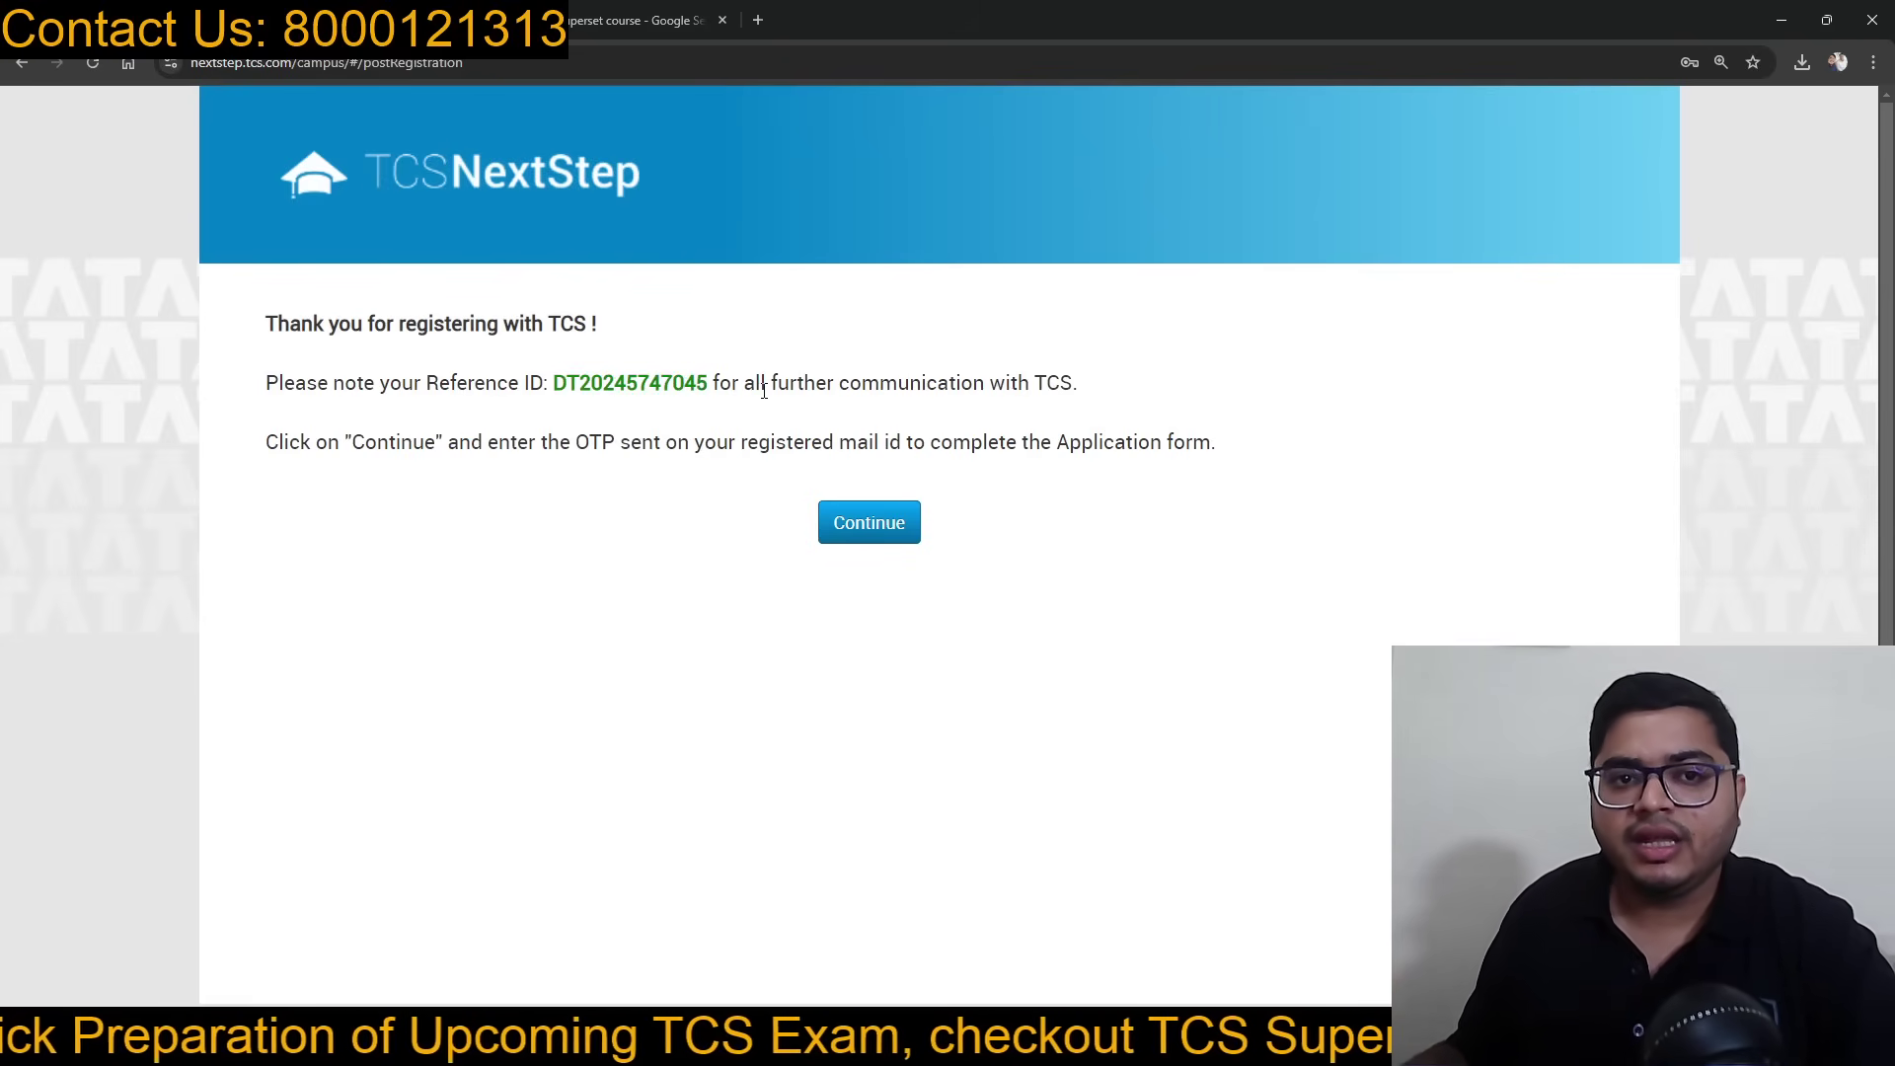
left_click_drag(587, 391, 710, 407)
left_click(666, 395)
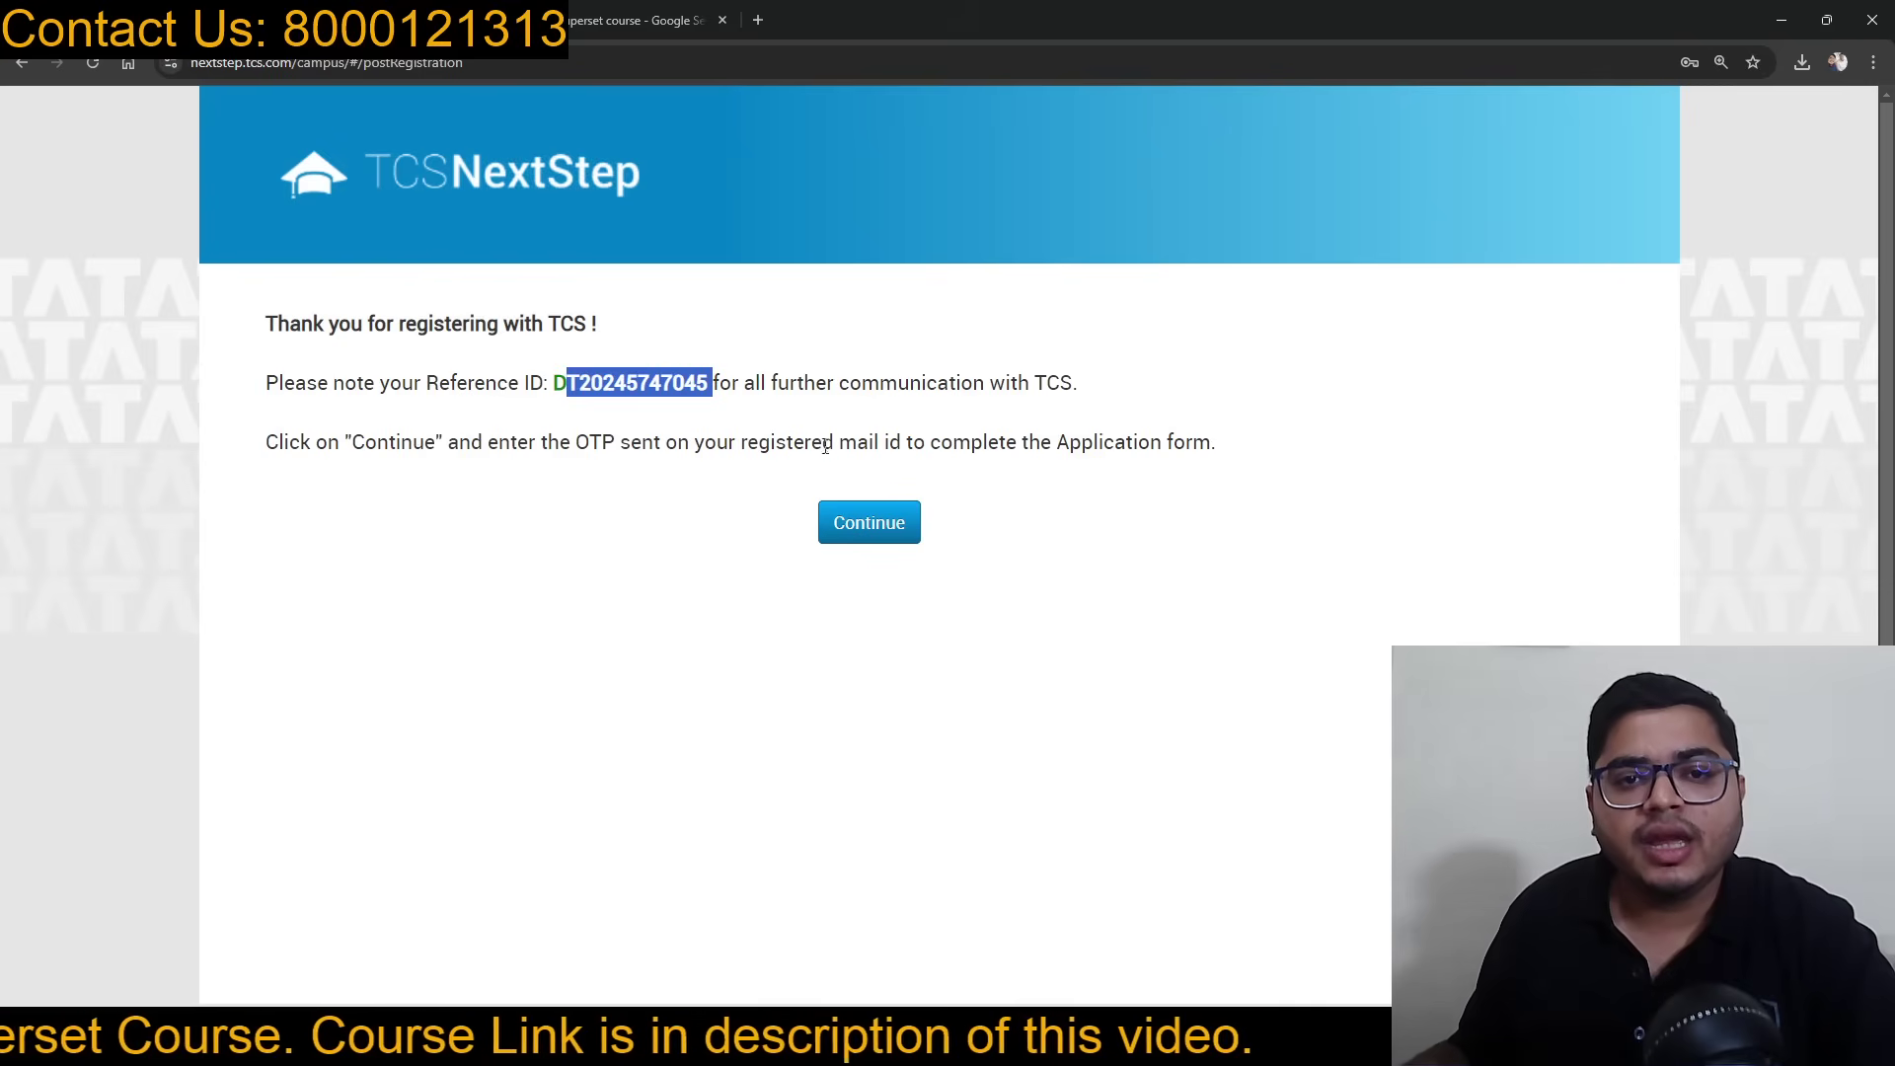
Step: Continue to OTP verification, enter captcha 68085, request the OTP and check Gmail
left_click(868, 525)
left_click(882, 409)
type("68085")
left_click(834, 499)
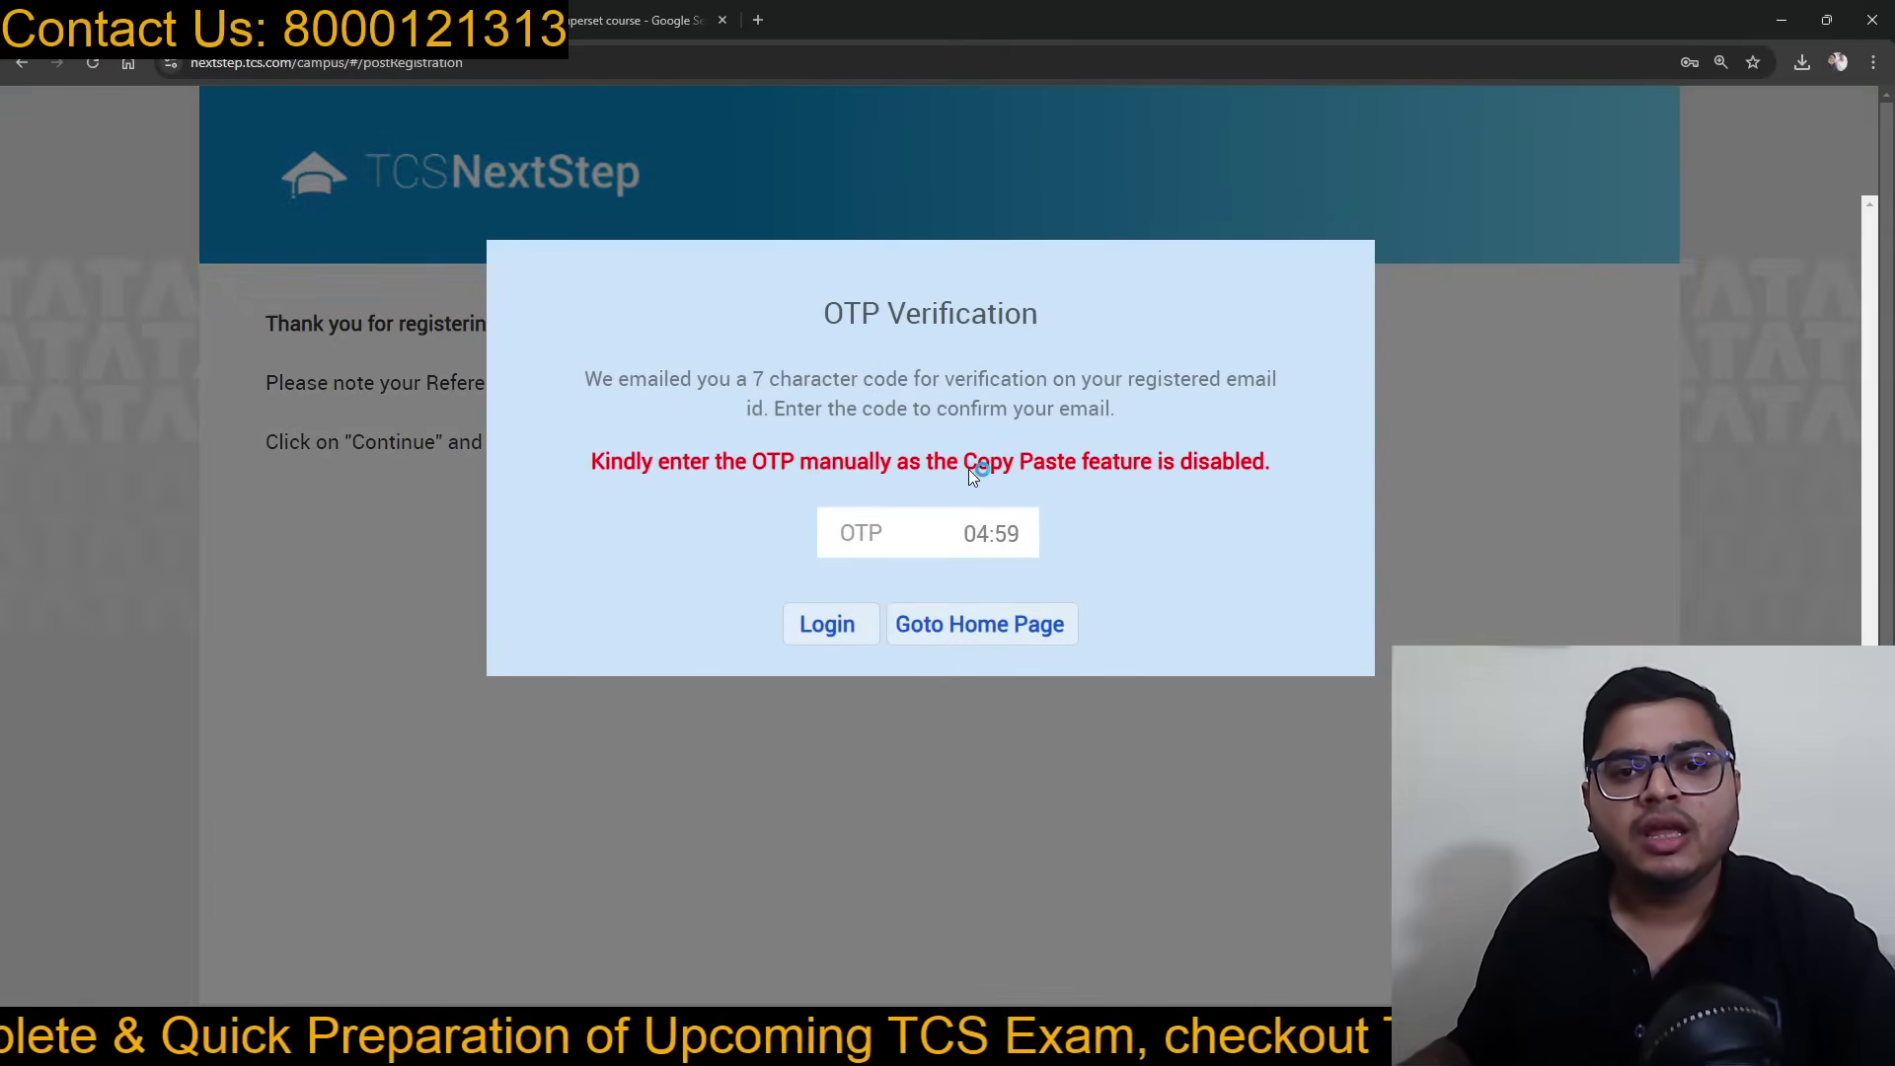
left_click(415, 20)
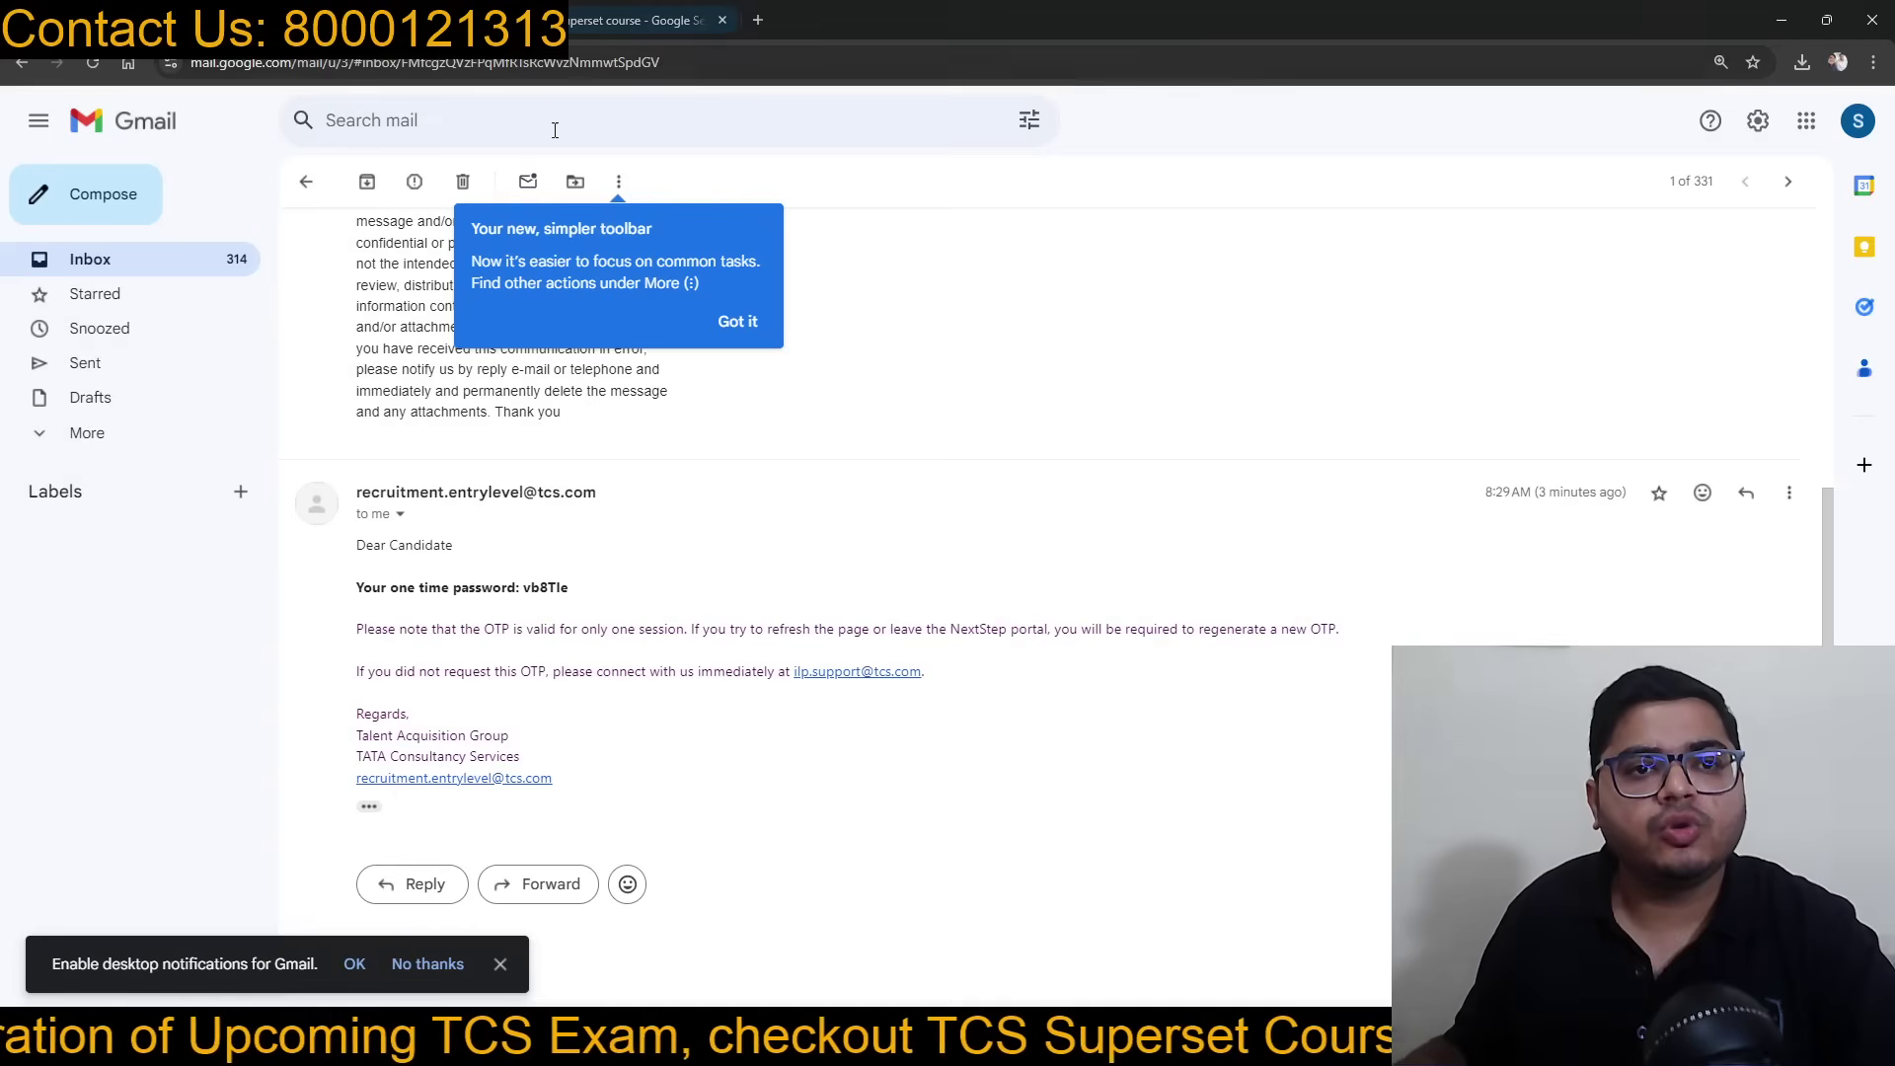
Step: Refresh the Gmail inbox, open the newest 'TCS NextStep: Login Email ID Verification' email, and return to NextStep
left_click(306, 182)
left_click(384, 193)
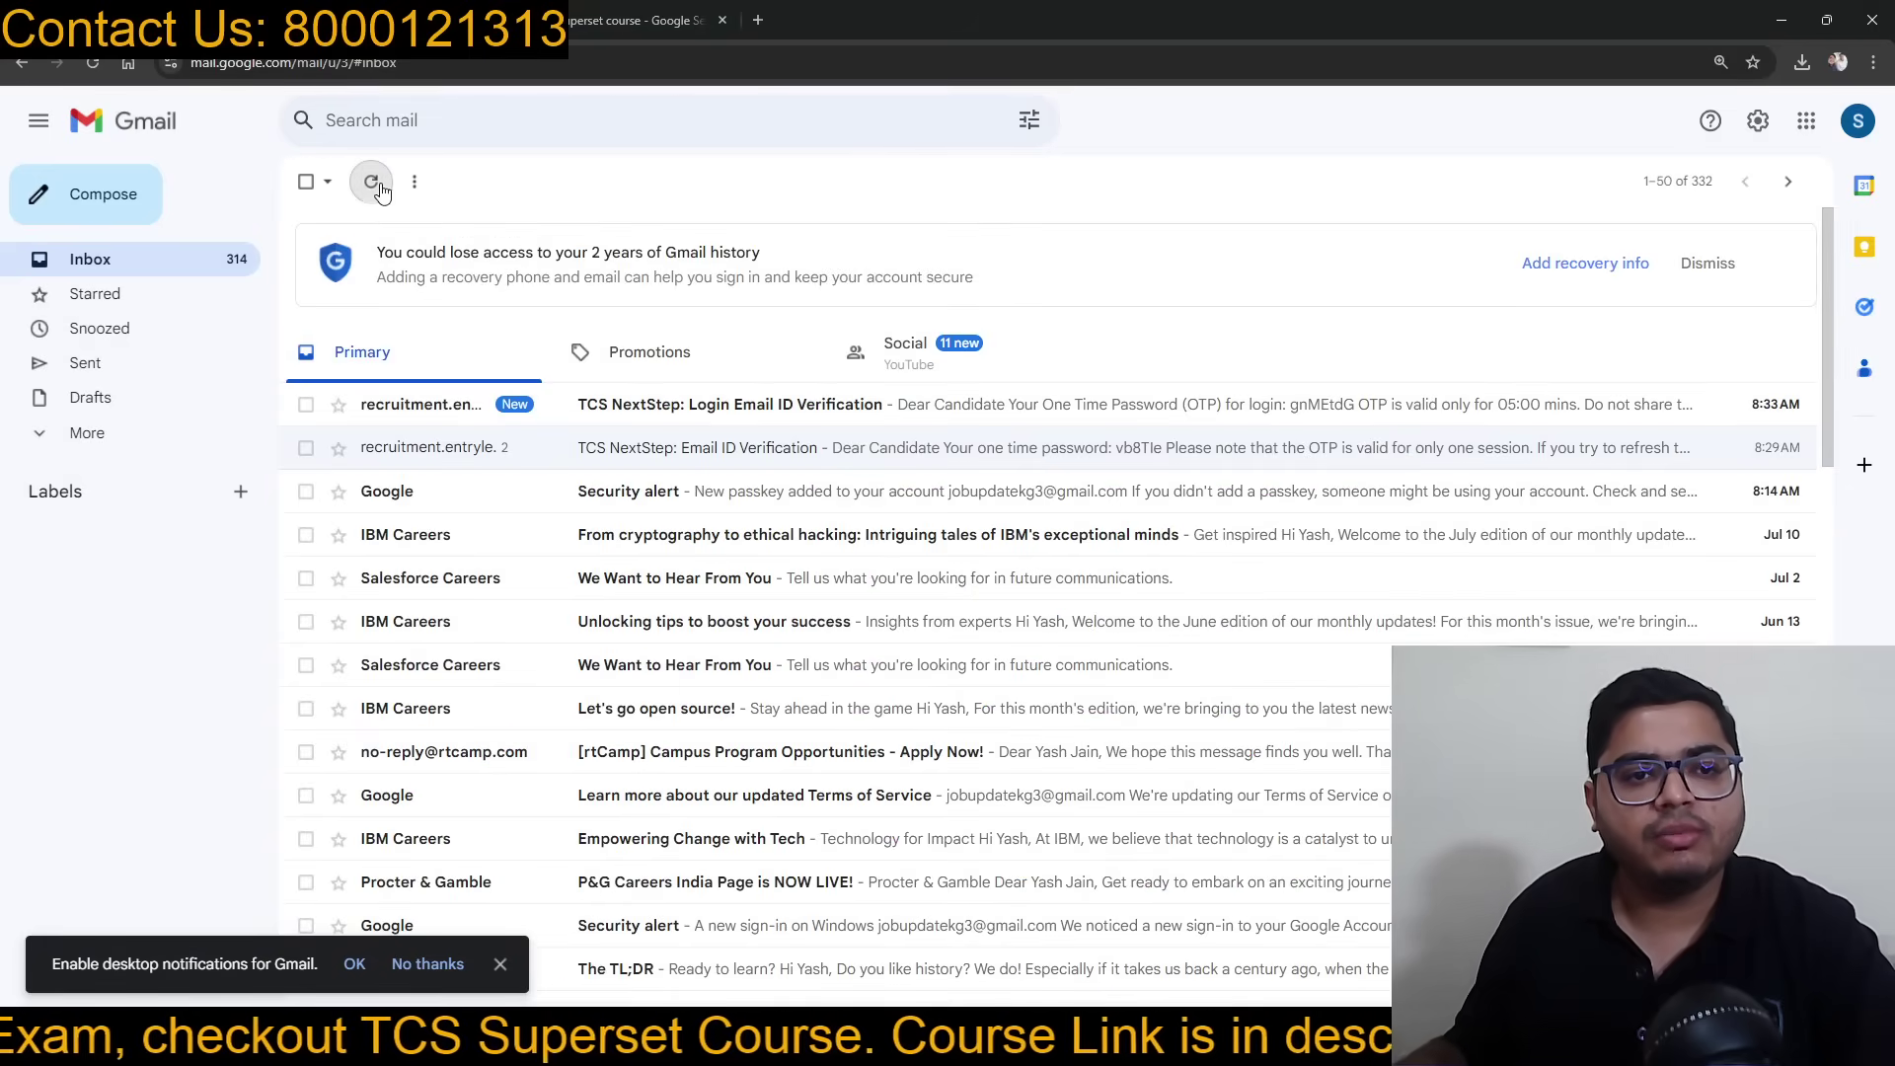
left_click(753, 408)
scroll(691, 404, "down", 1)
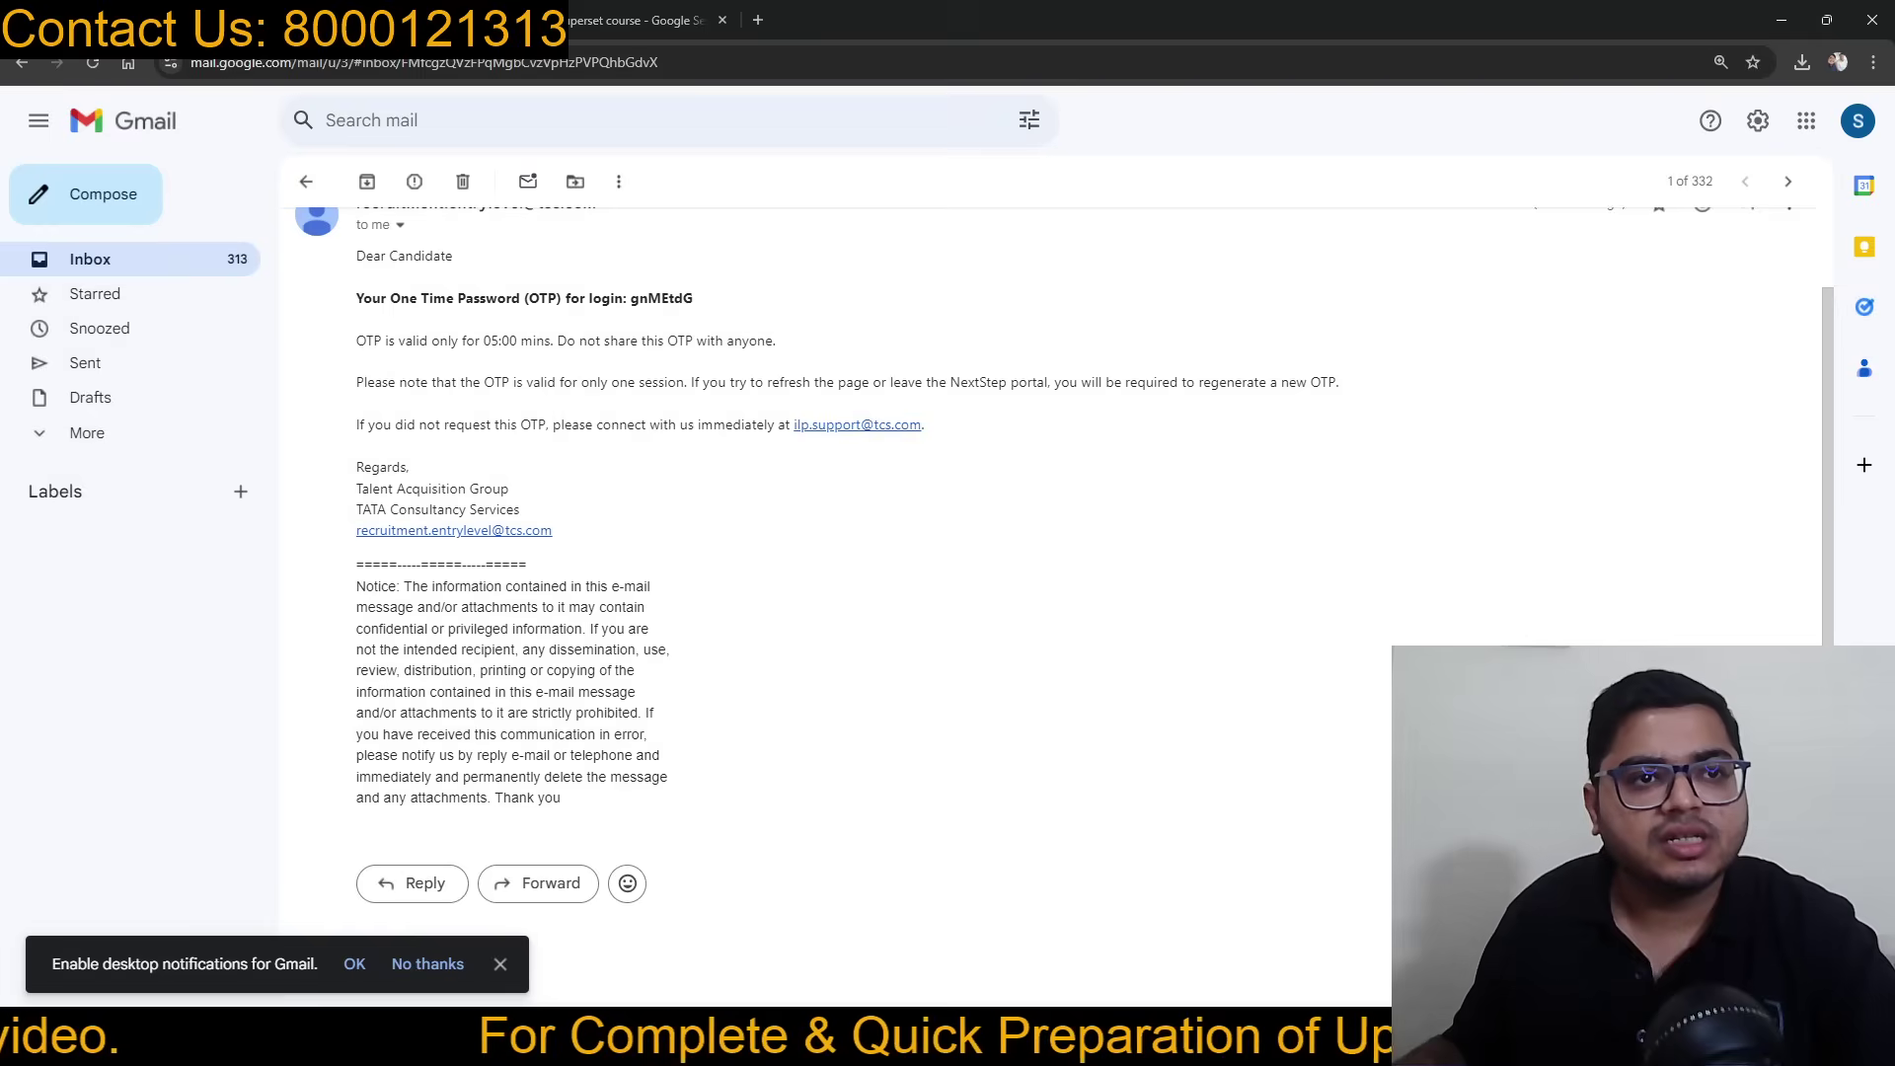
left_click(249, 20)
Step: Start entering the emailed login OTP in the verification field, rechecking the email to correct it
left_click(884, 533)
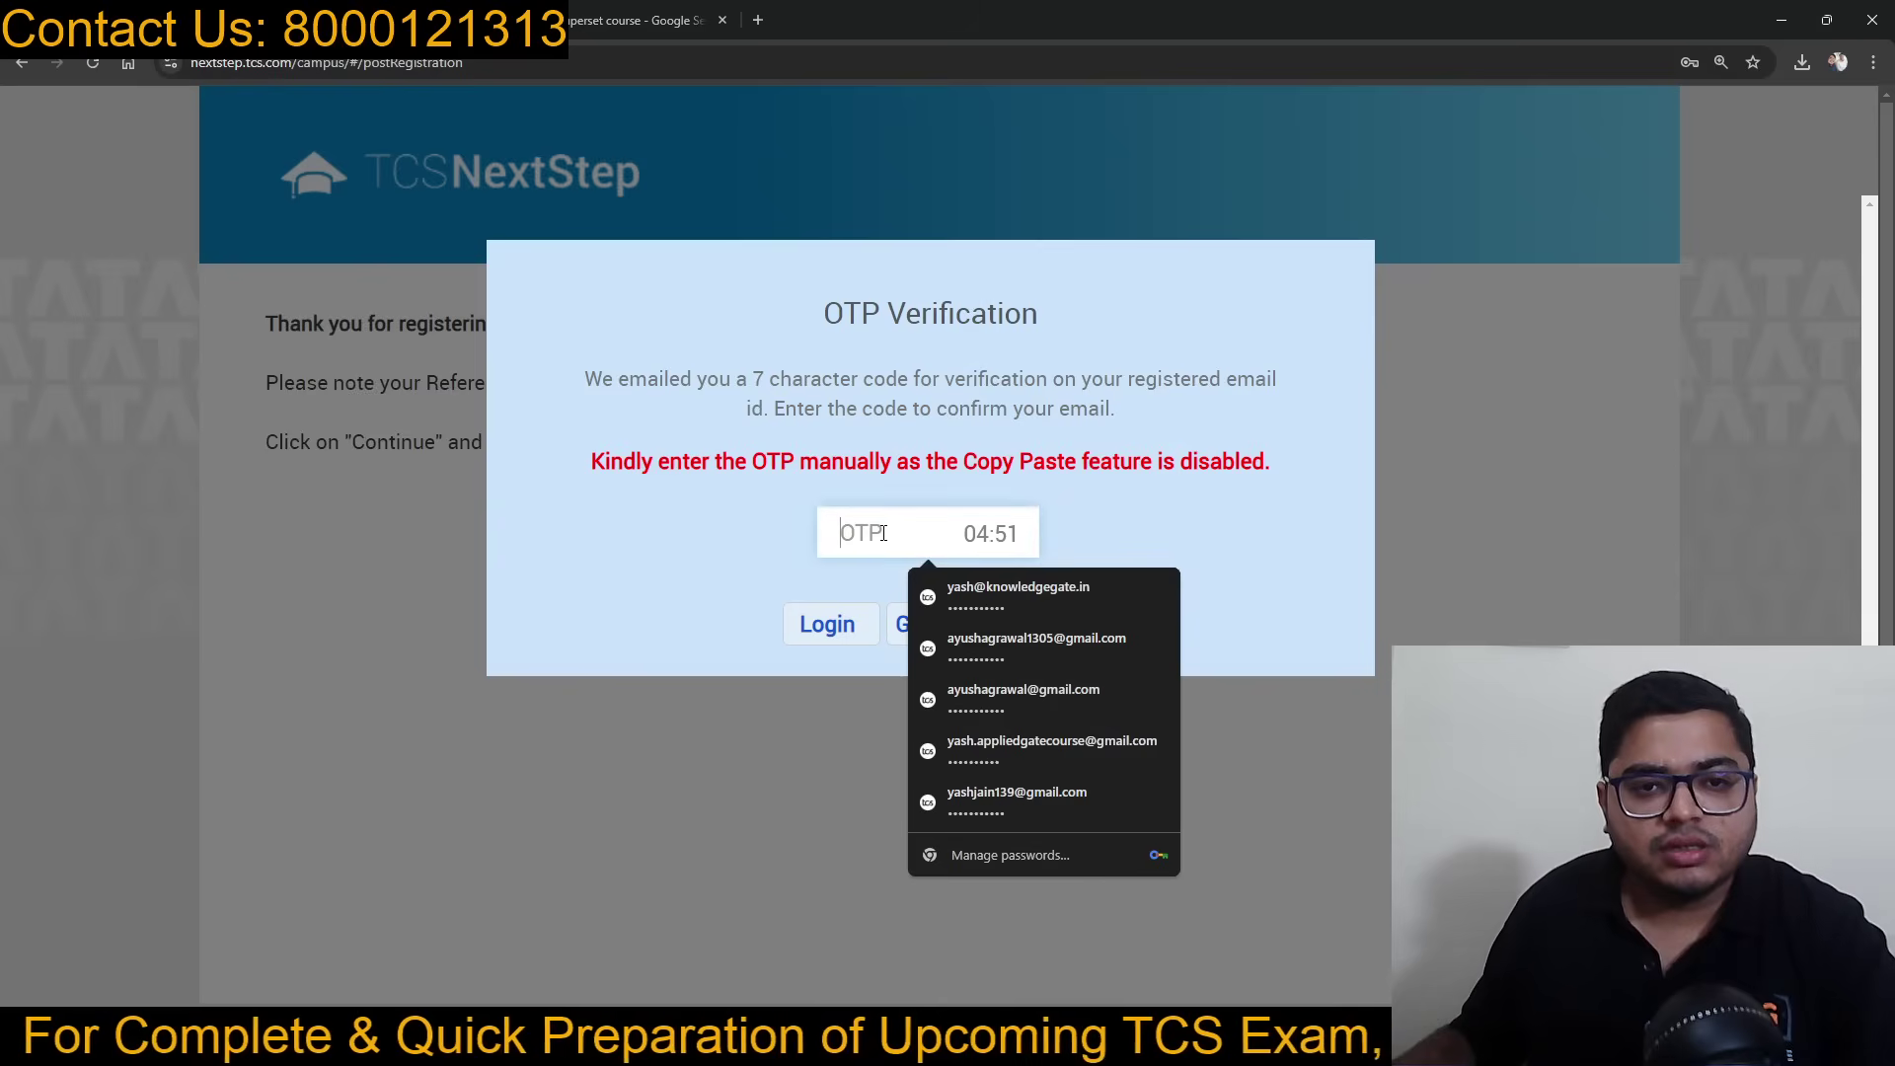
type("••")
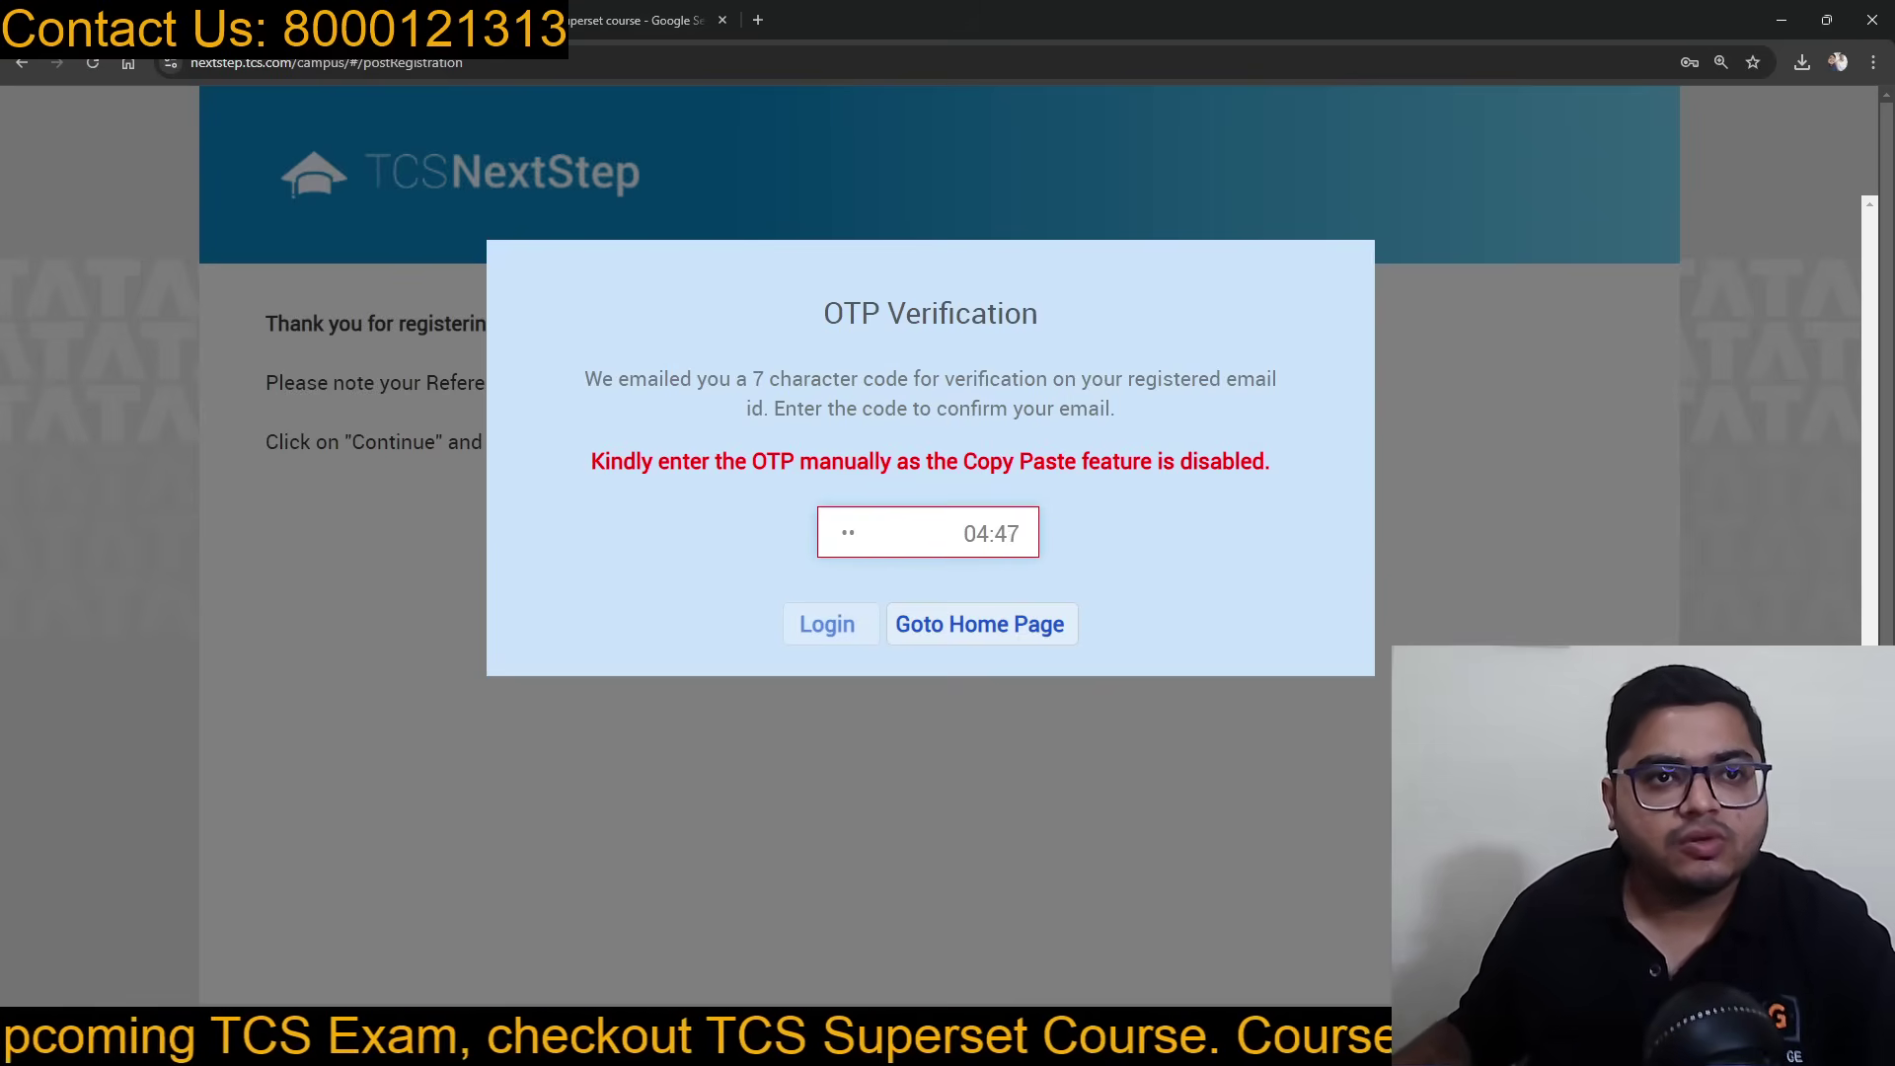
left_click(415, 20)
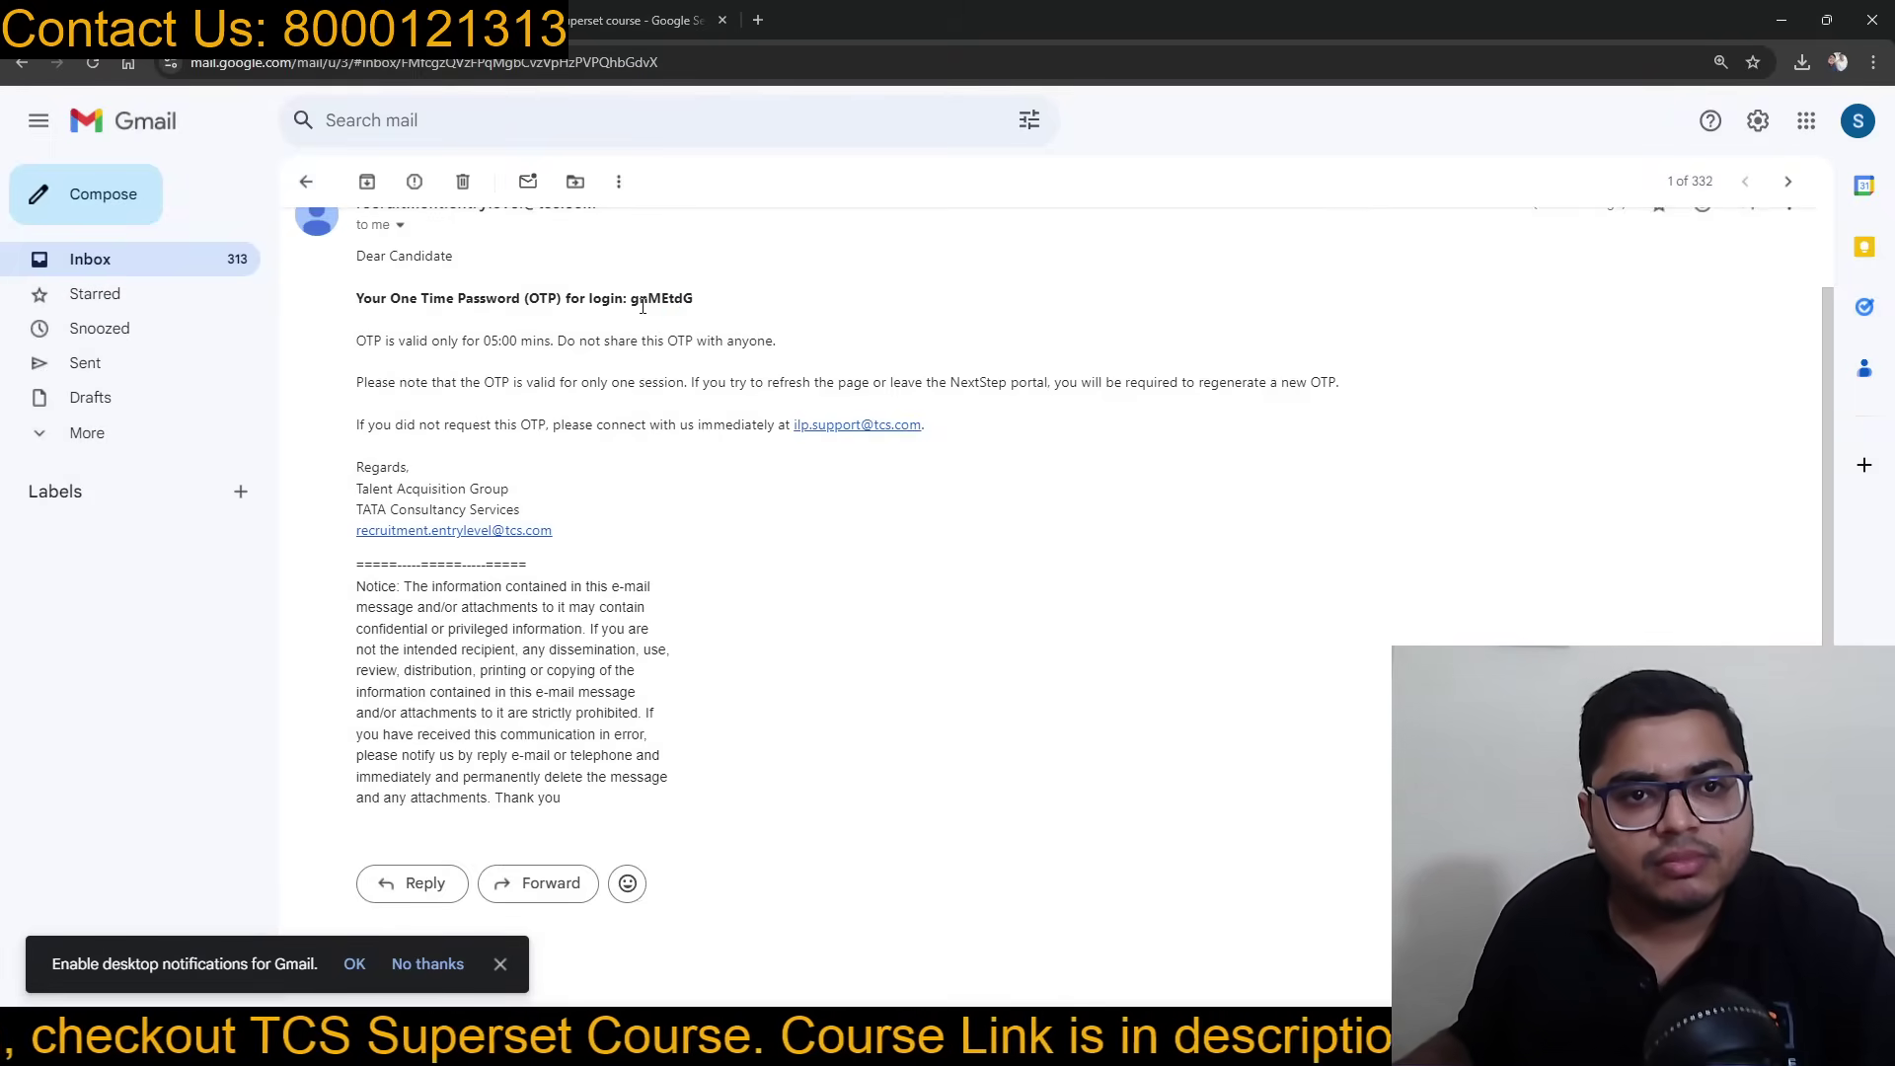
left_click(178, 20)
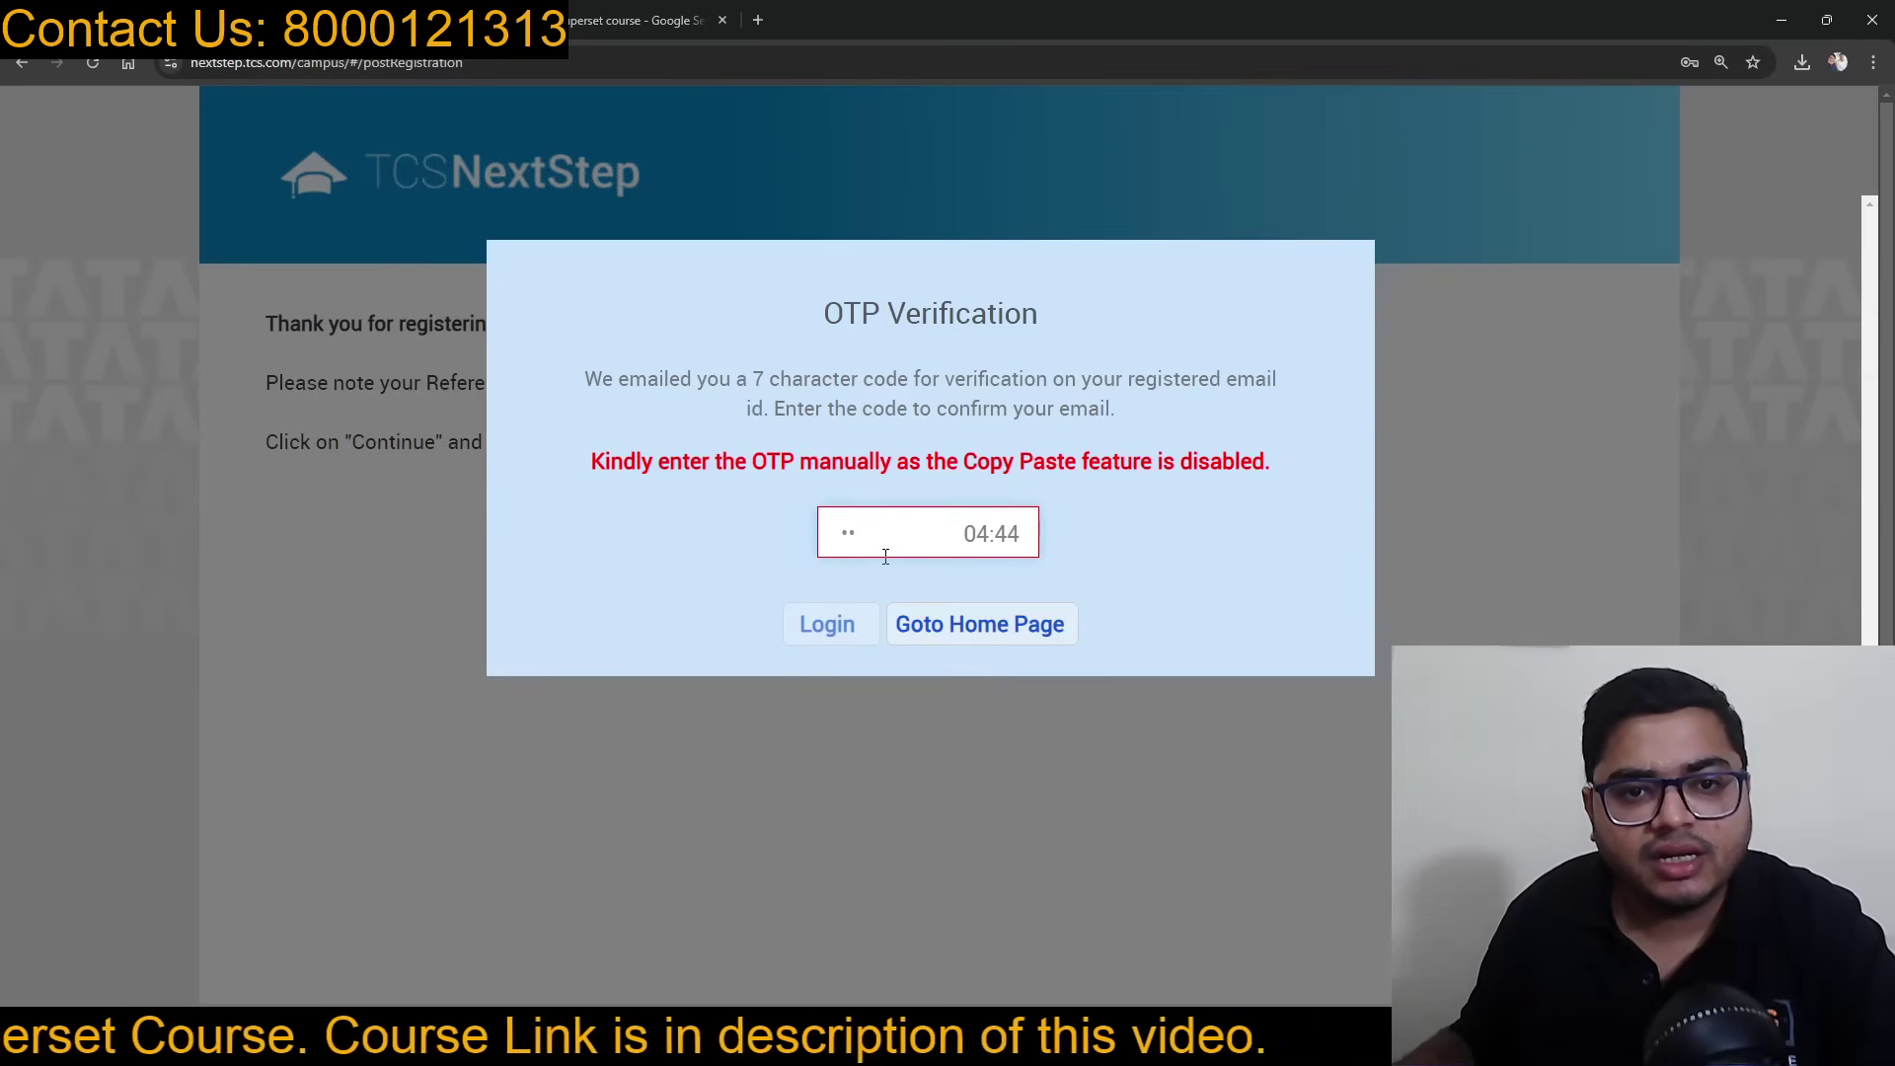
key("BackSpace")
key("BackSpace")
type("••••")
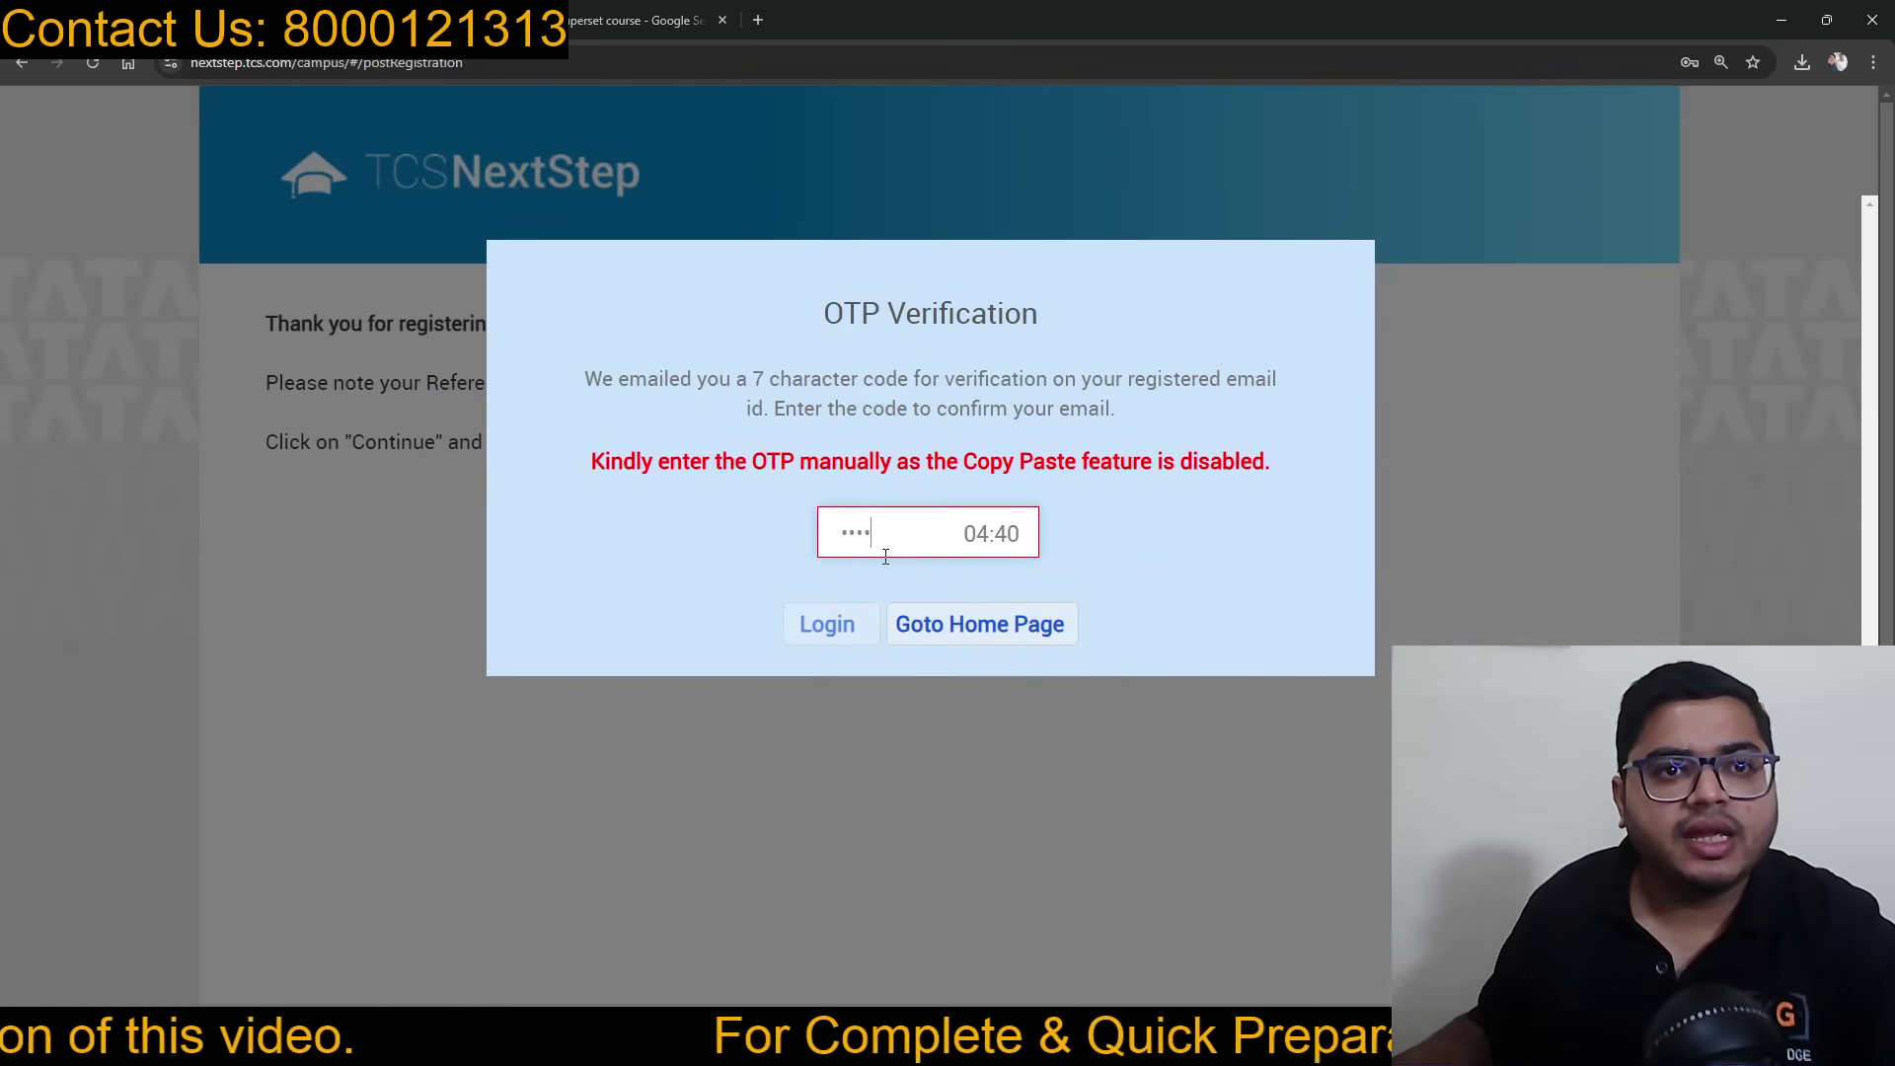
Step: Complete the seven-character OTP from the email and log in to the NextStep Portal home page
left_click(395, 20)
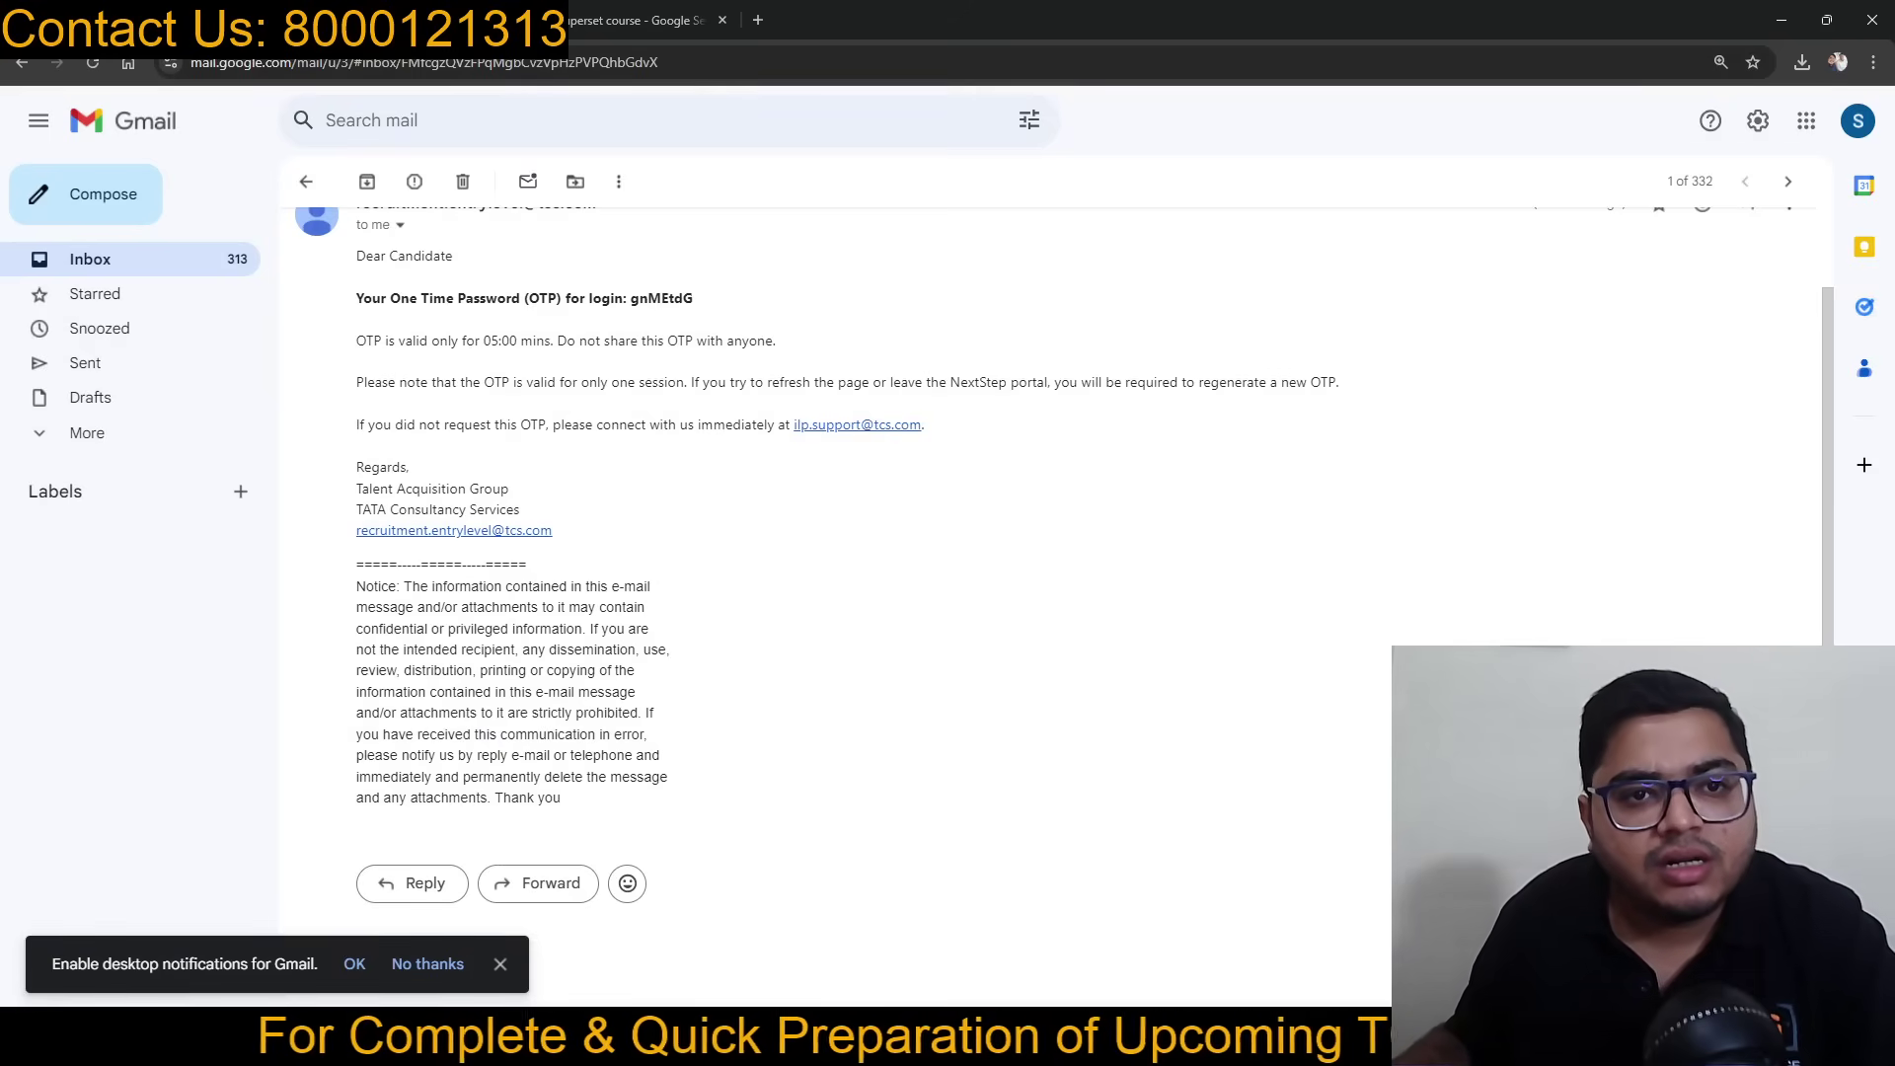
left_click(148, 19)
type("td")
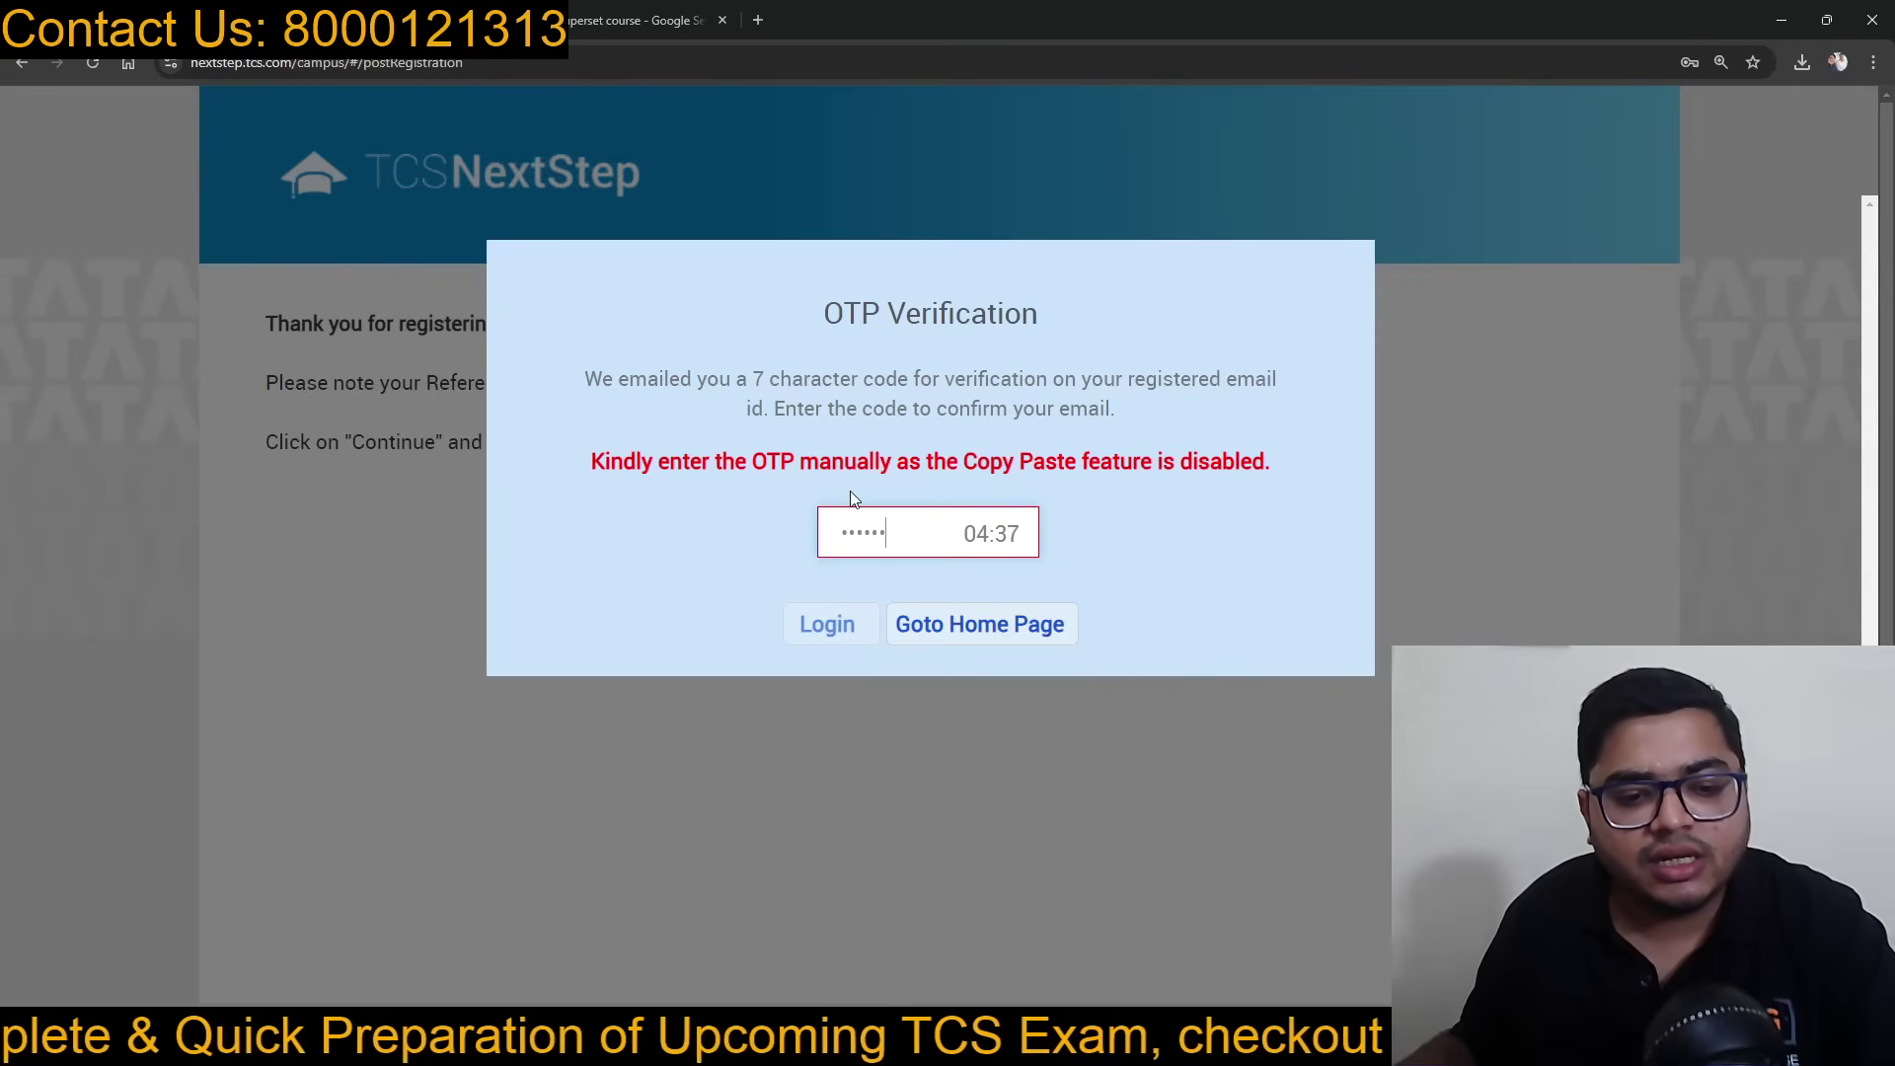
left_click(395, 20)
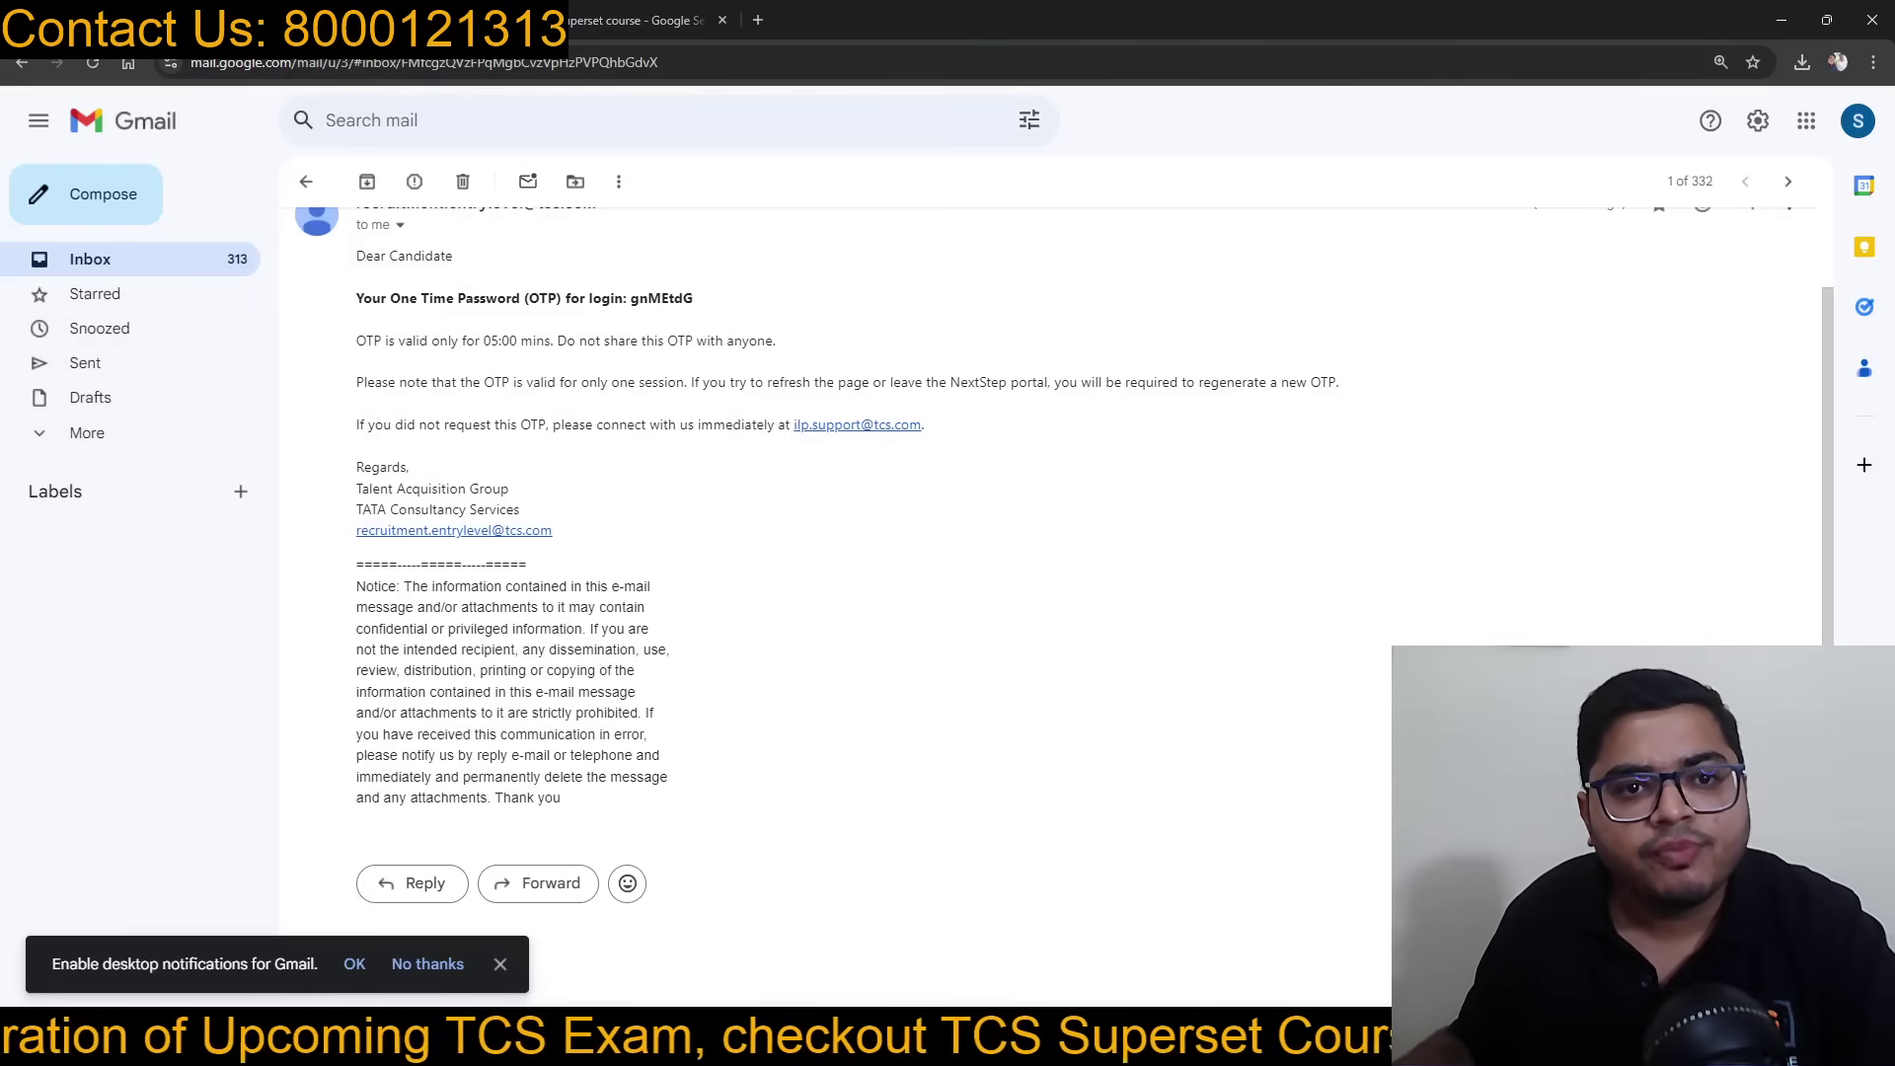
left_click(148, 19)
type("a")
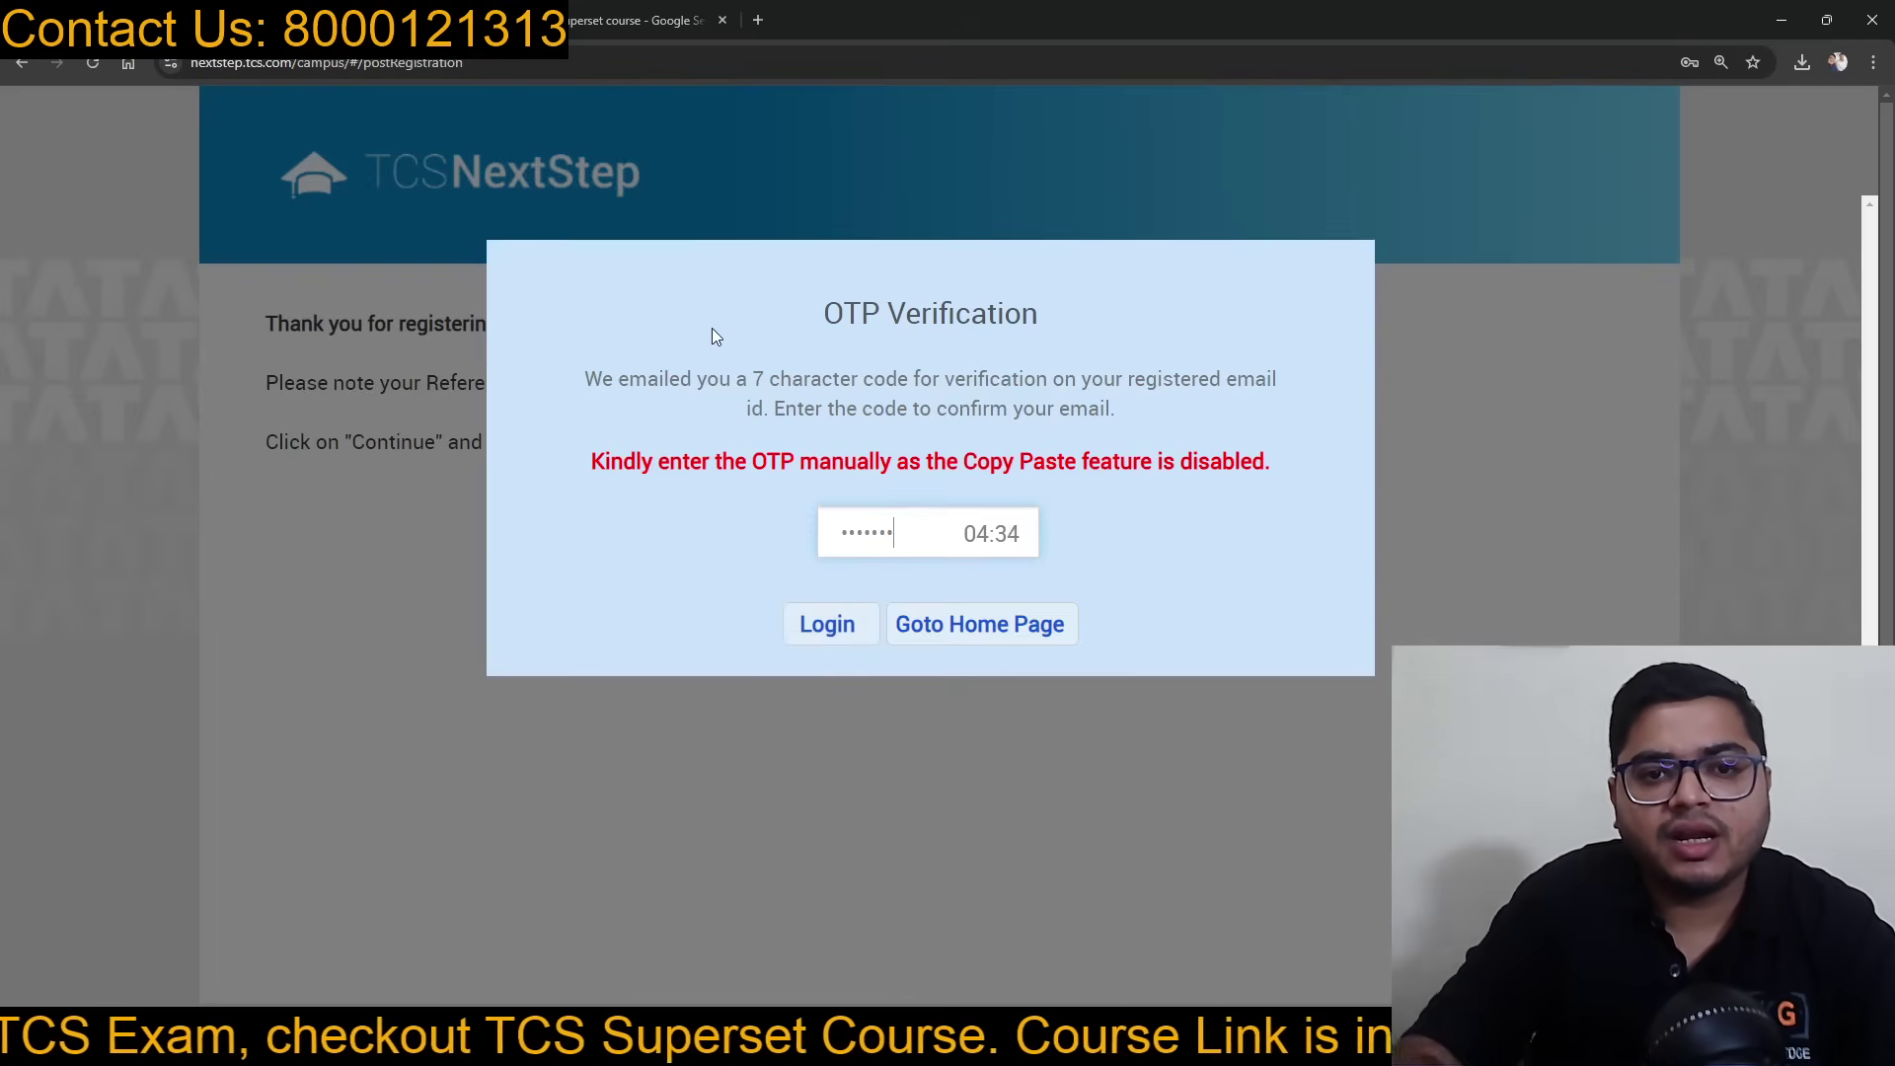
left_click(823, 617)
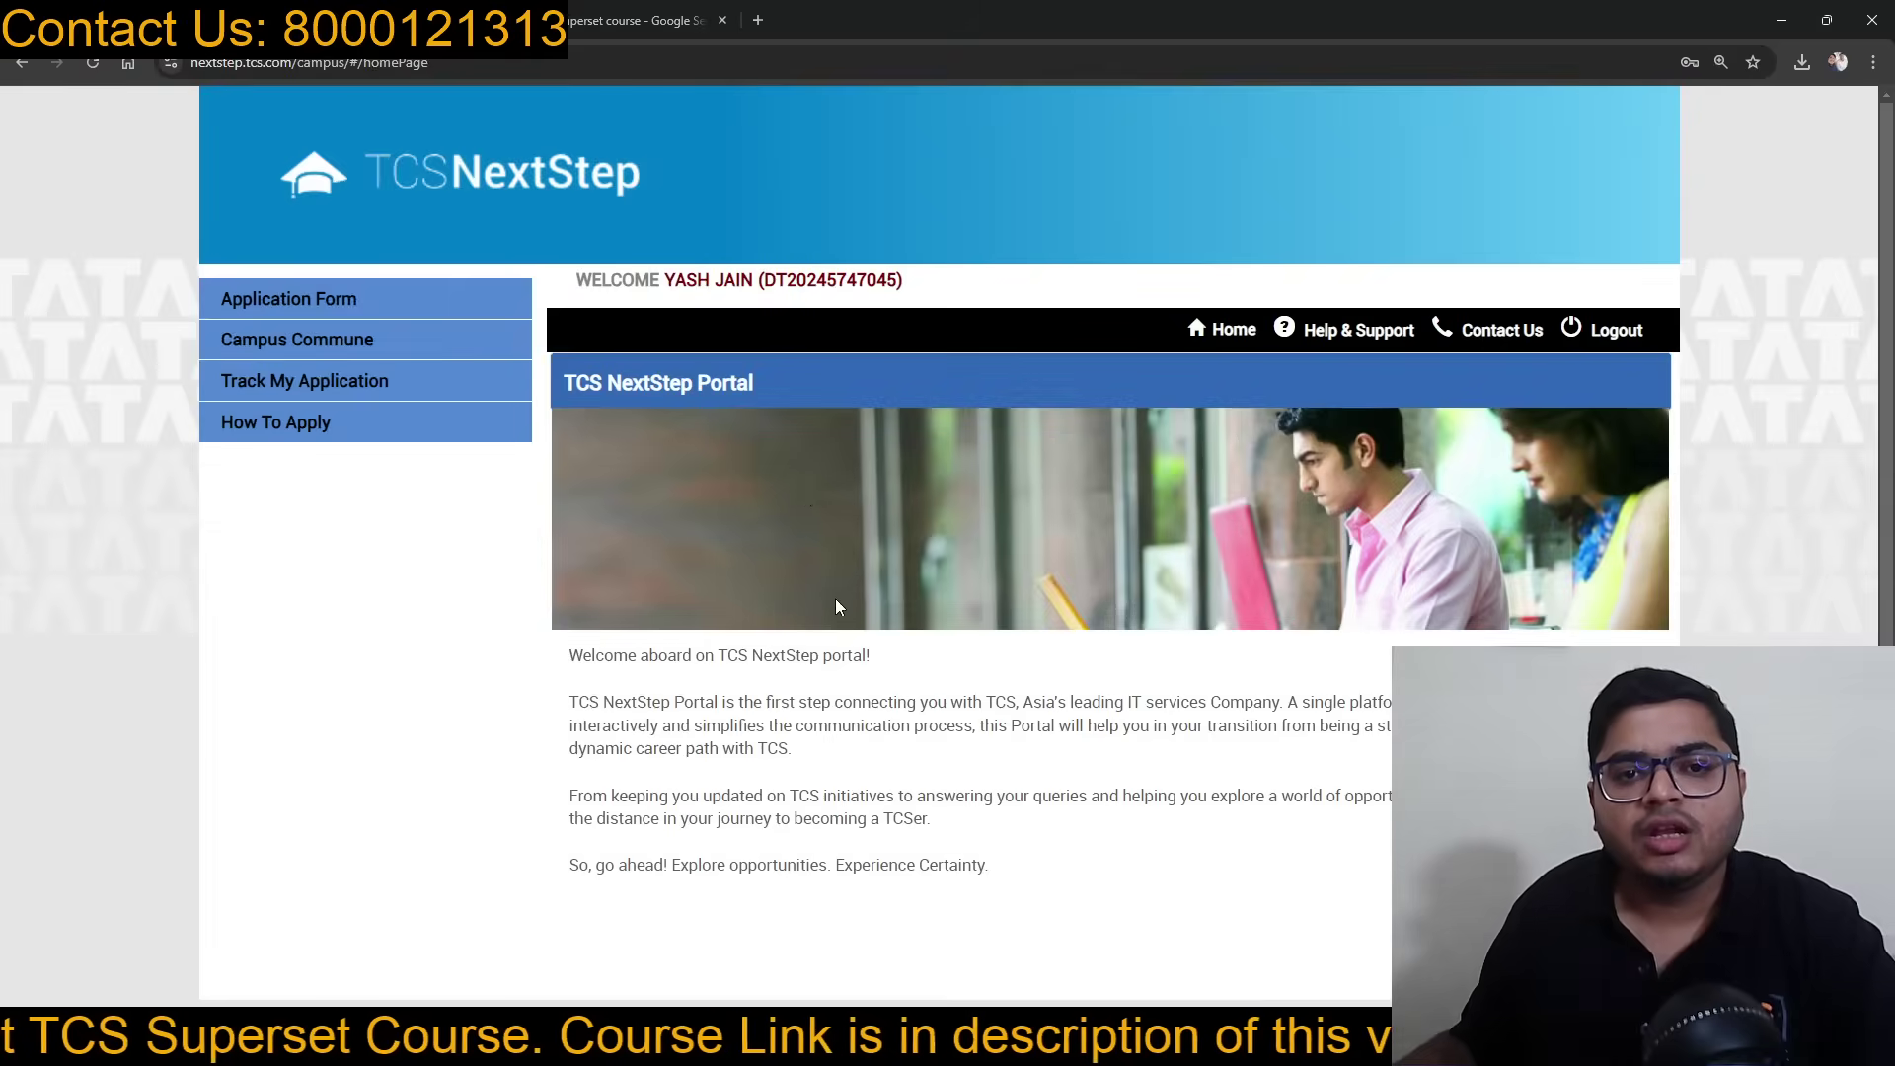
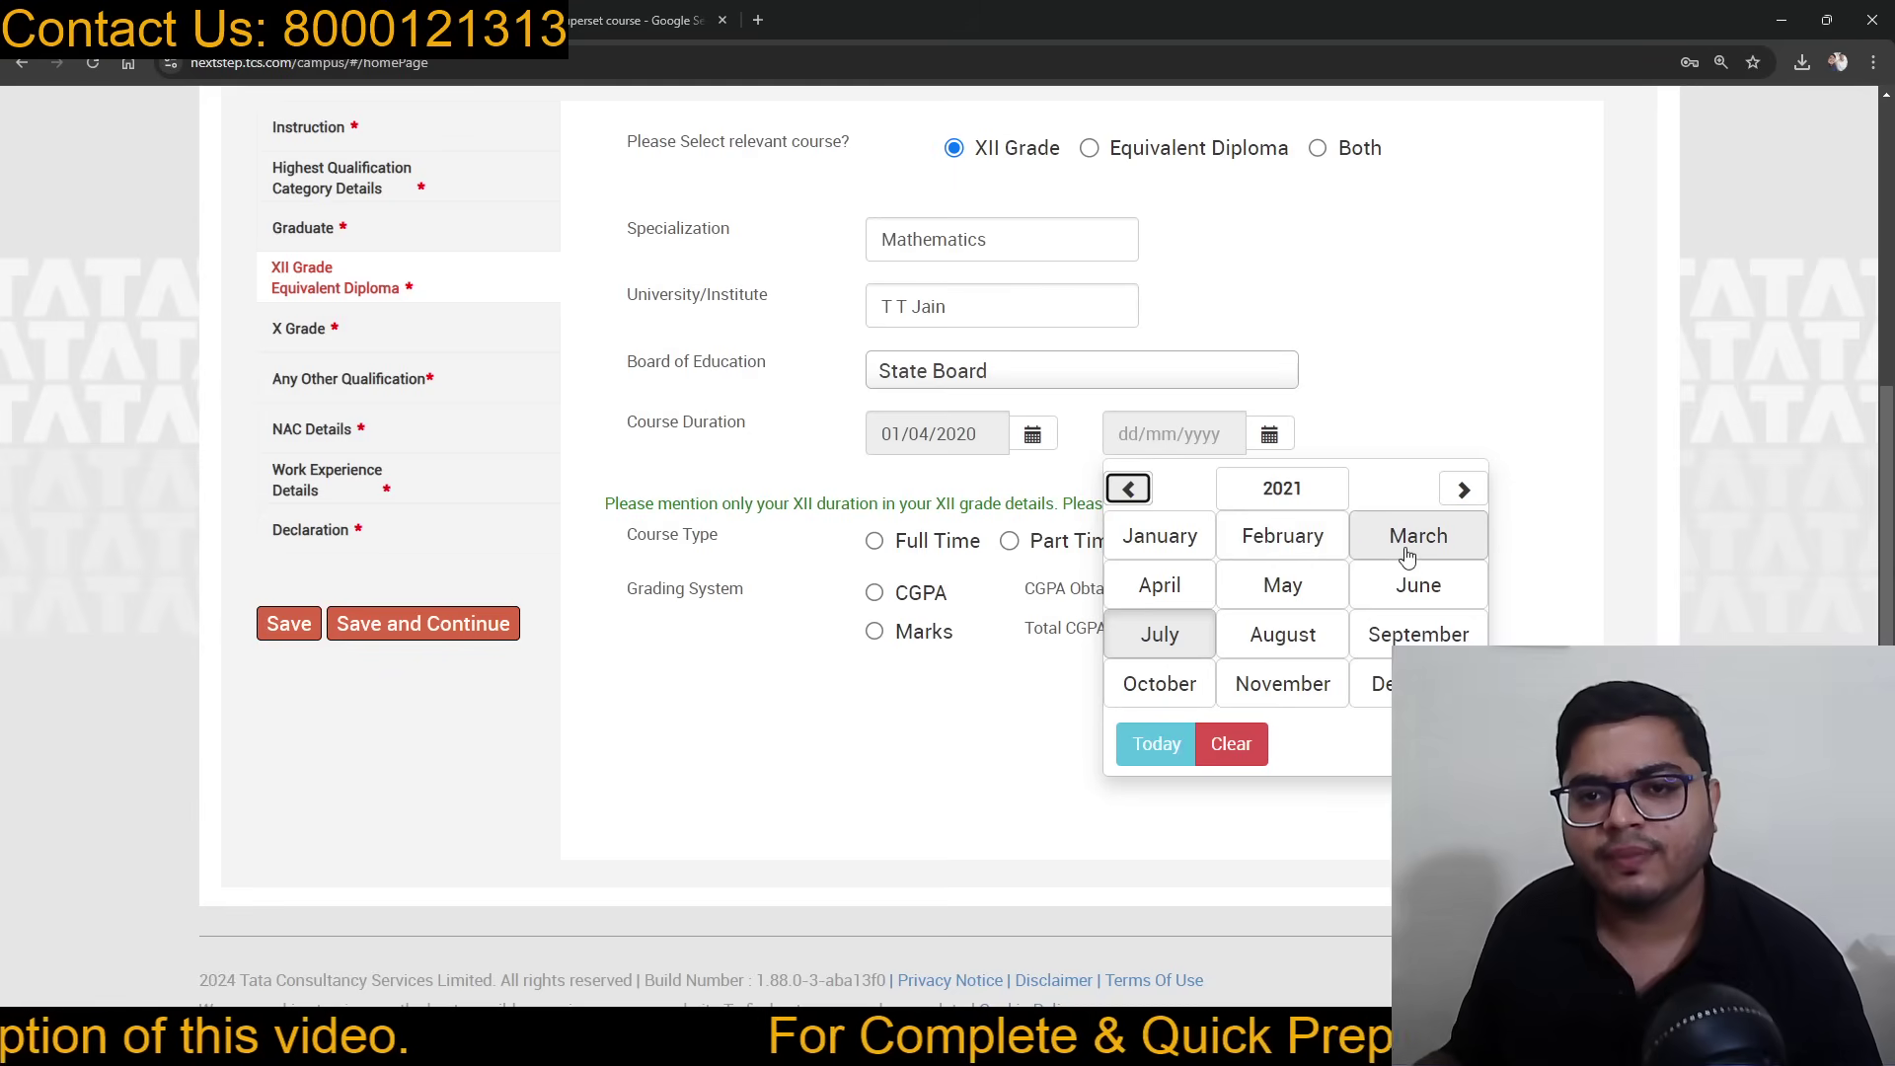
Step: Pick March 2021 in the XII end-date calendar
left_click(1402, 551)
Step: Set the XII end date to 19/03/2021, mark it full time, and grade by marks
left_click(1385, 642)
scroll(1072, 473, "down", 1)
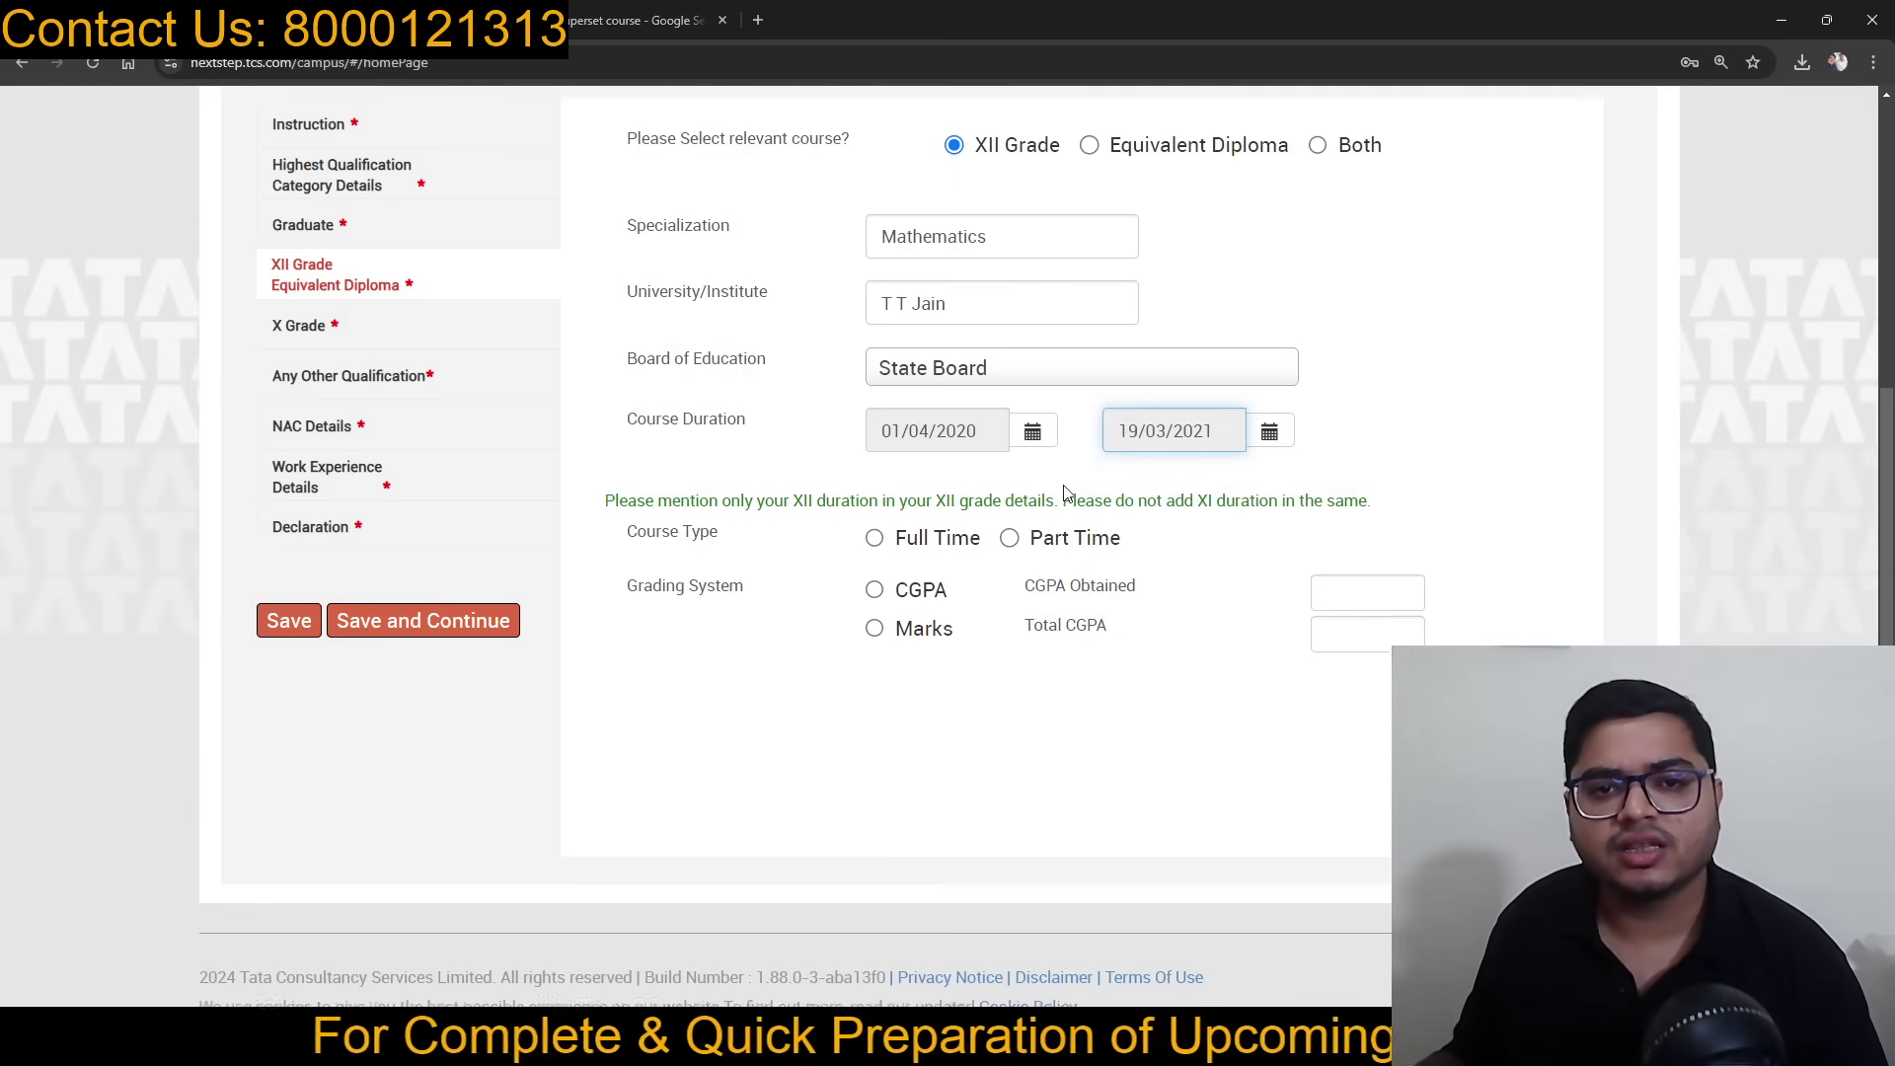
left_click(875, 535)
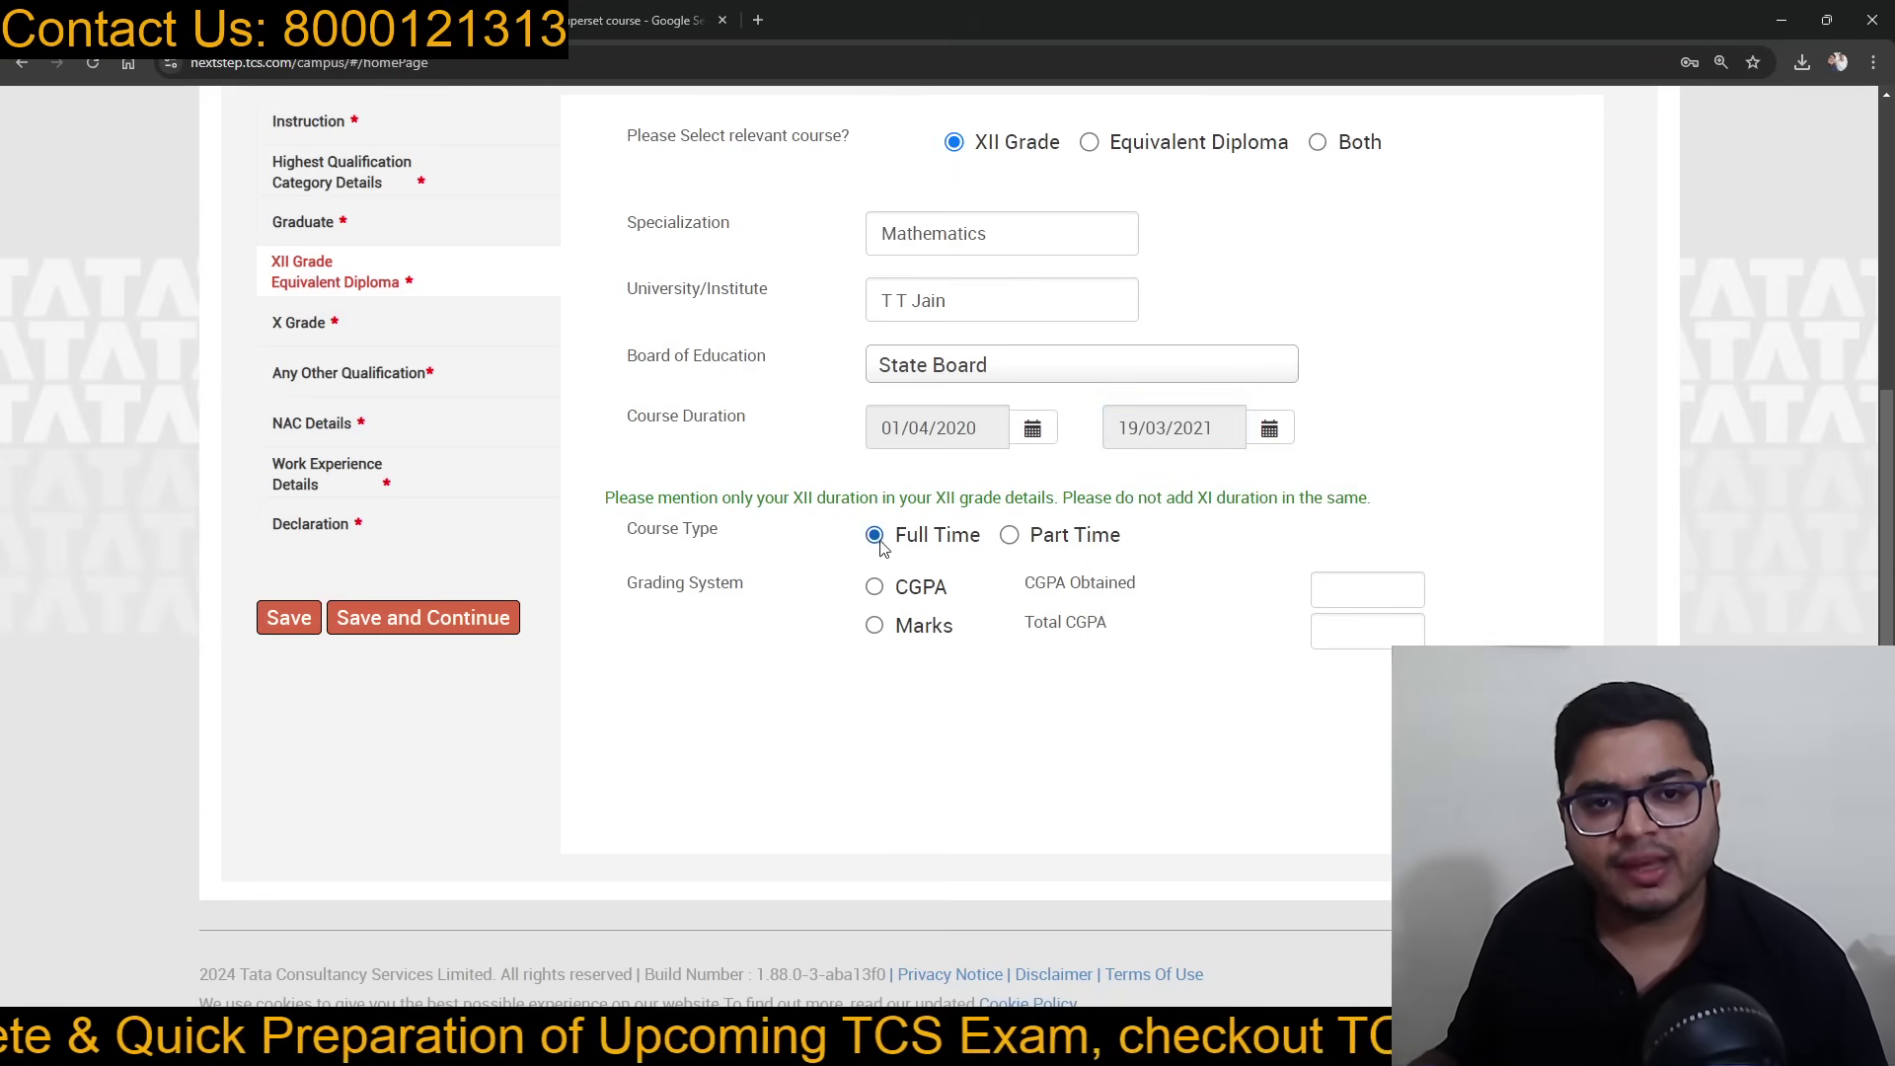
left_click(875, 628)
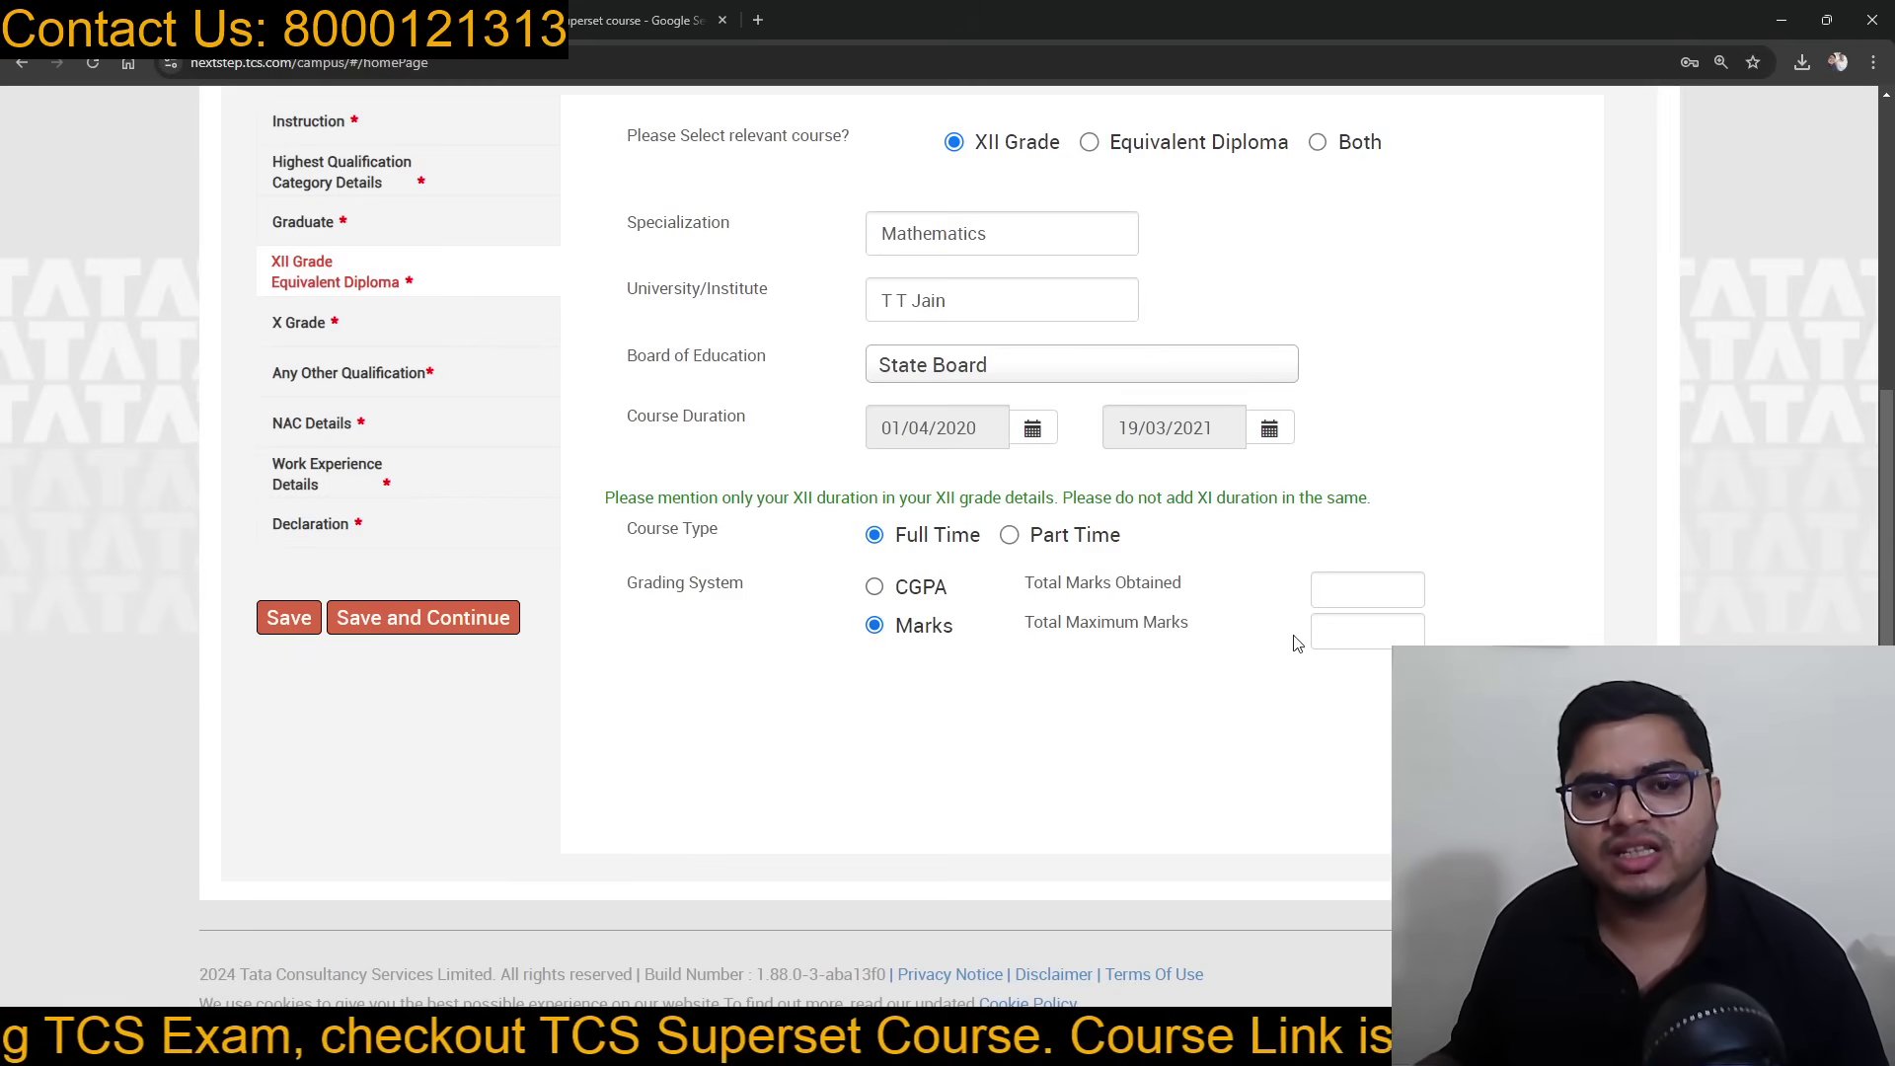
Step: Enter 500 total and 430 obtained marks (86.00%), then save and continue to X Grade
left_click(1345, 632)
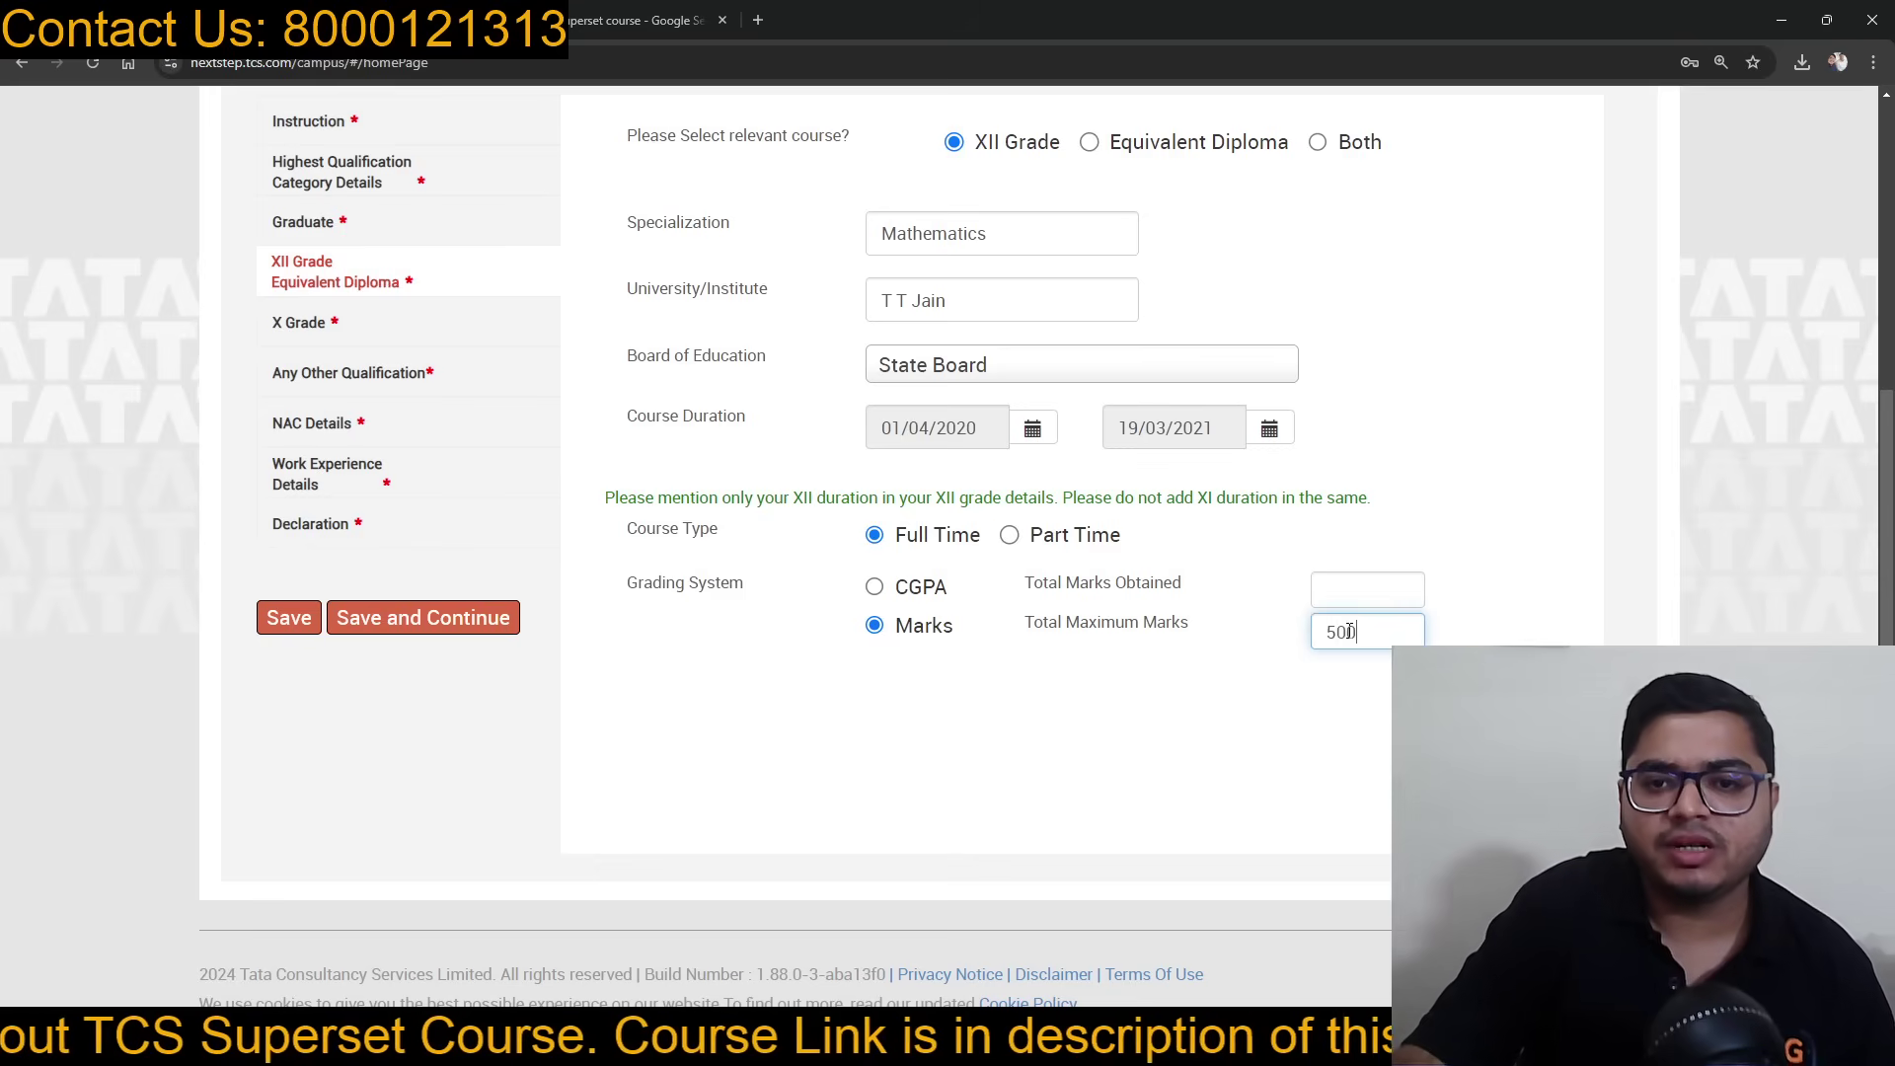
left_click(1347, 587)
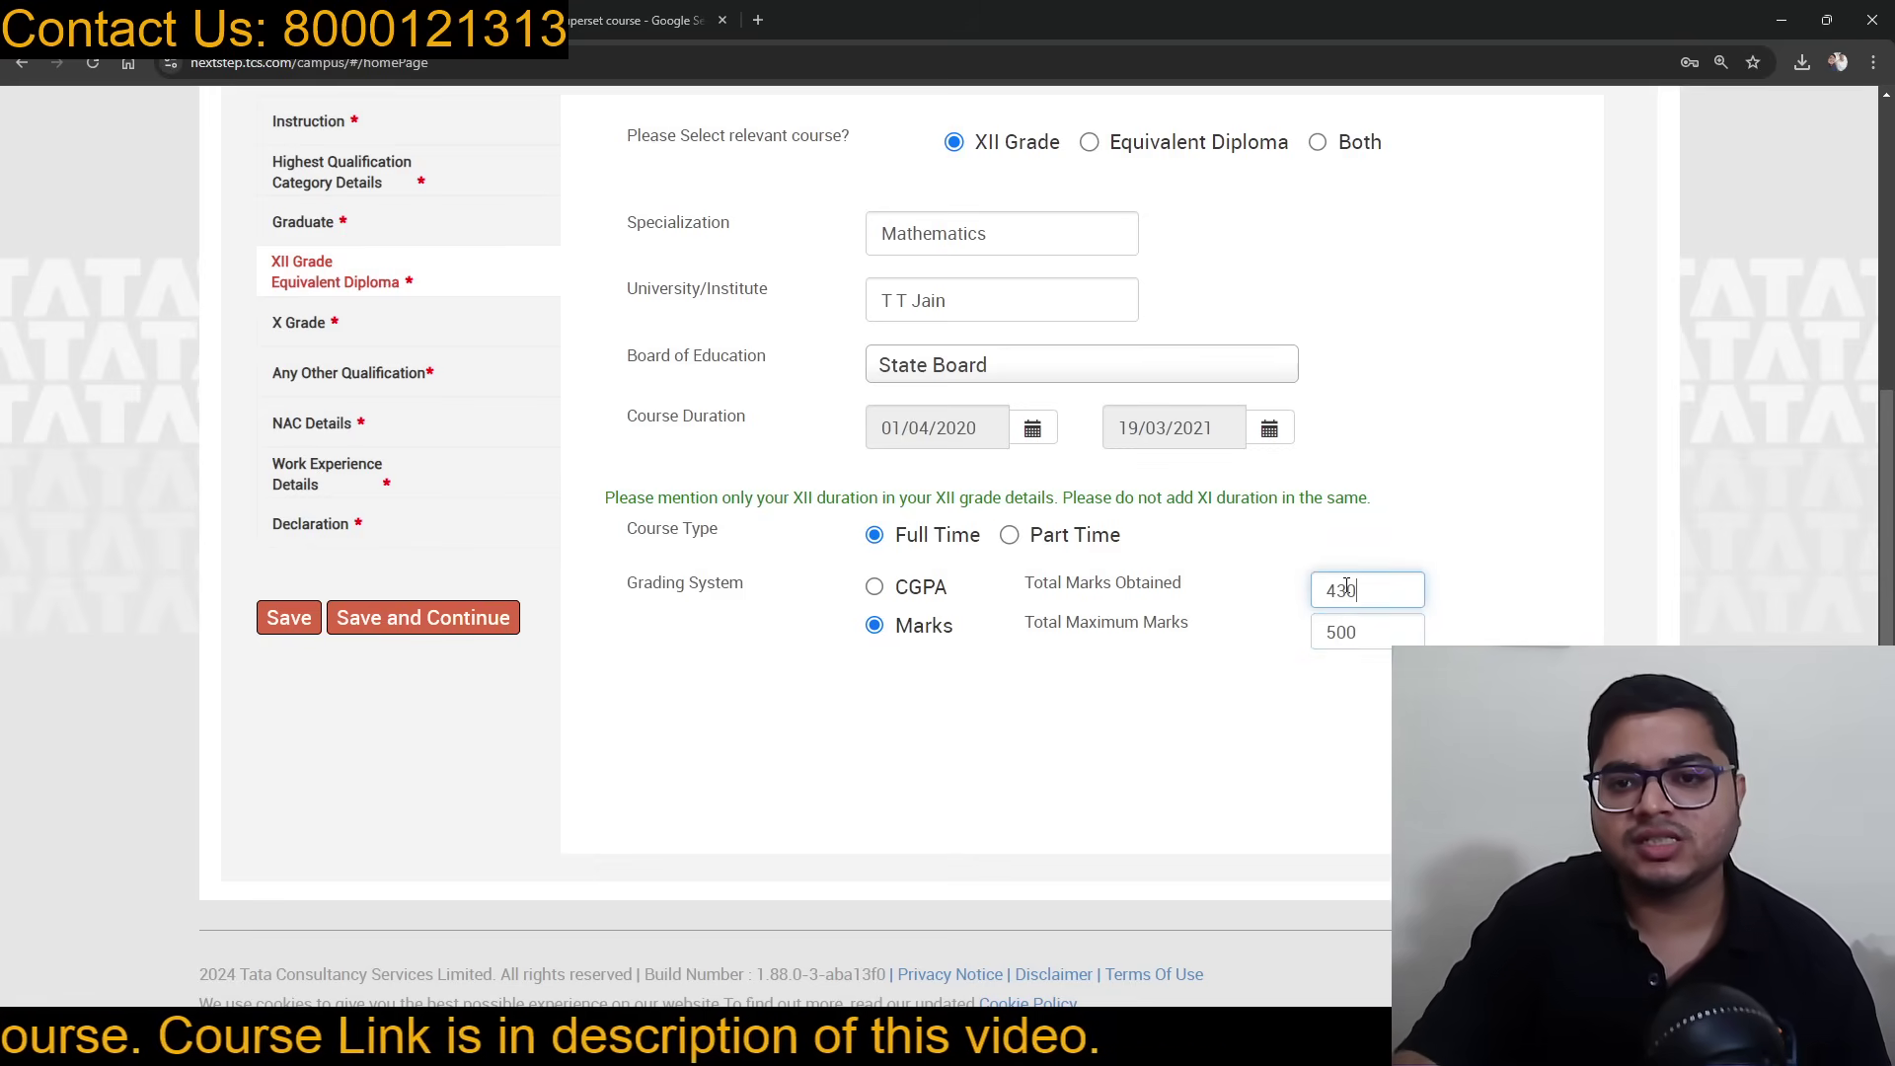
left_click(1536, 549)
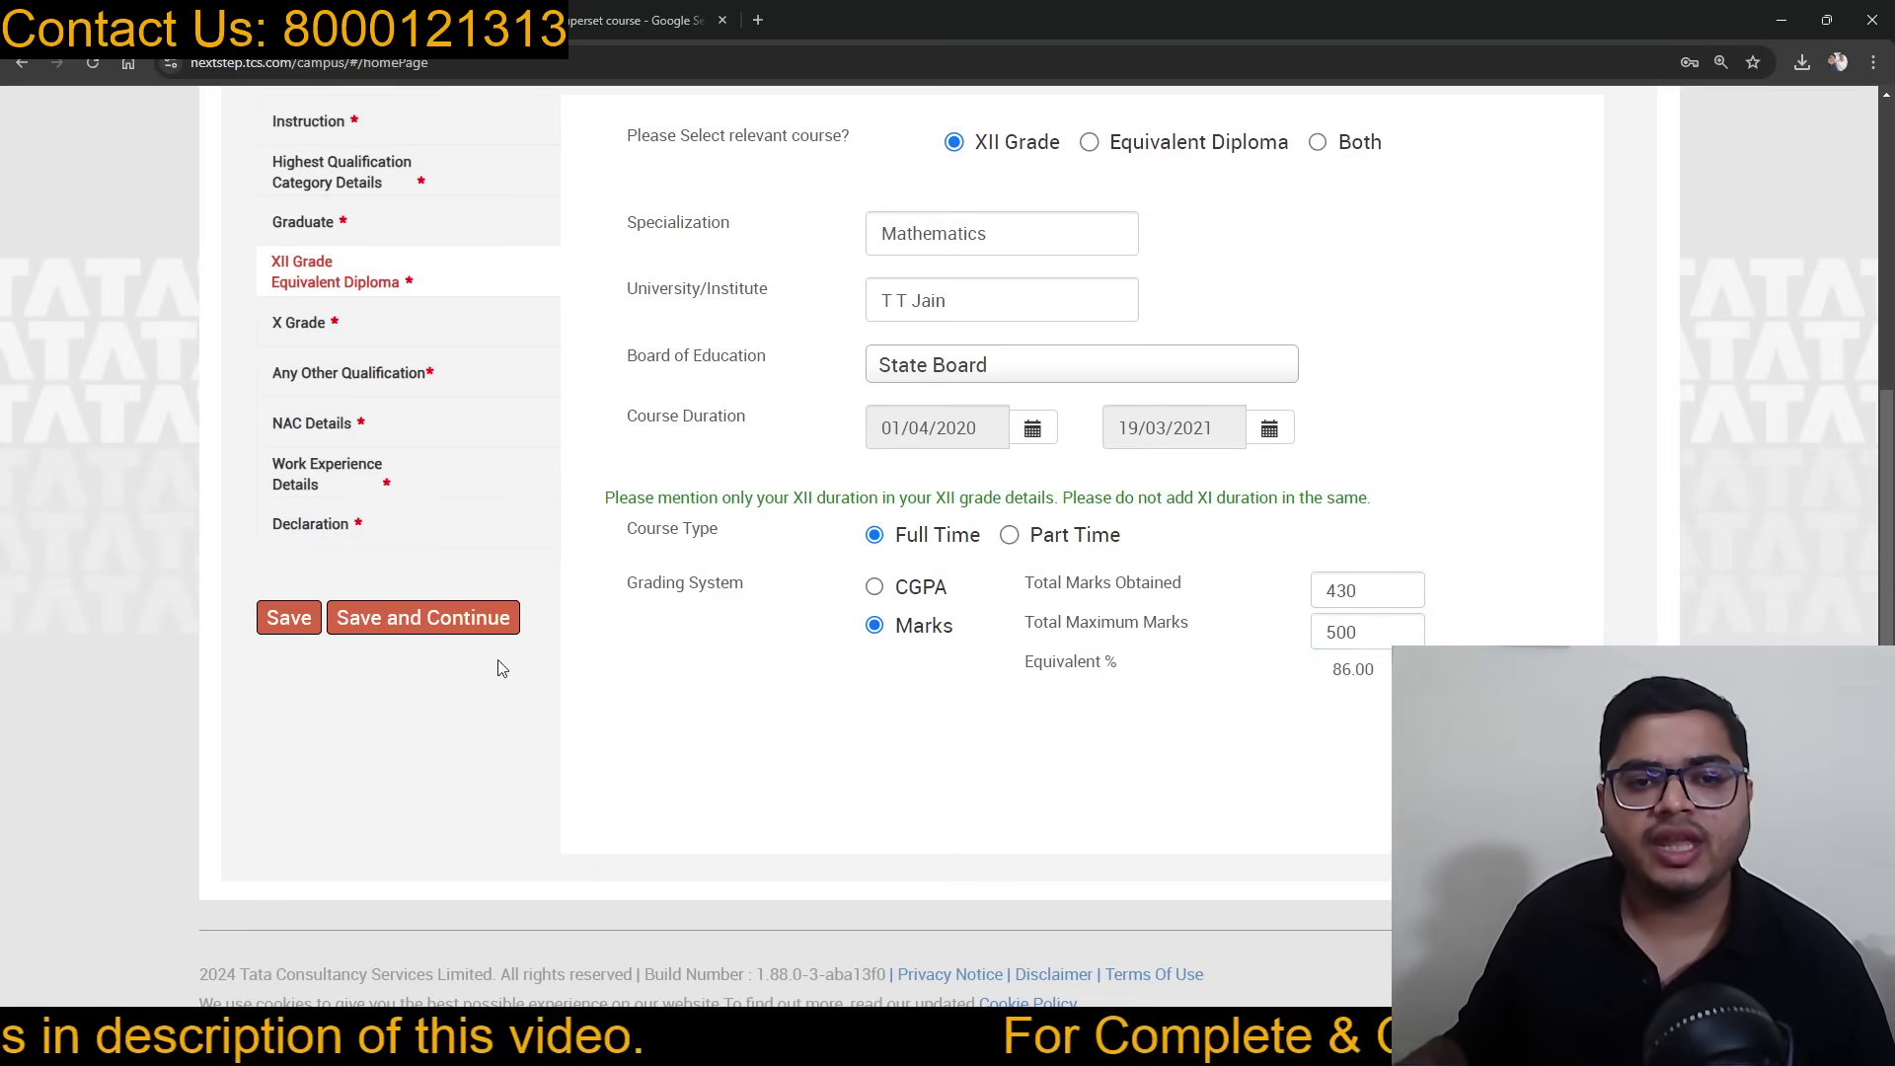
left_click(368, 622)
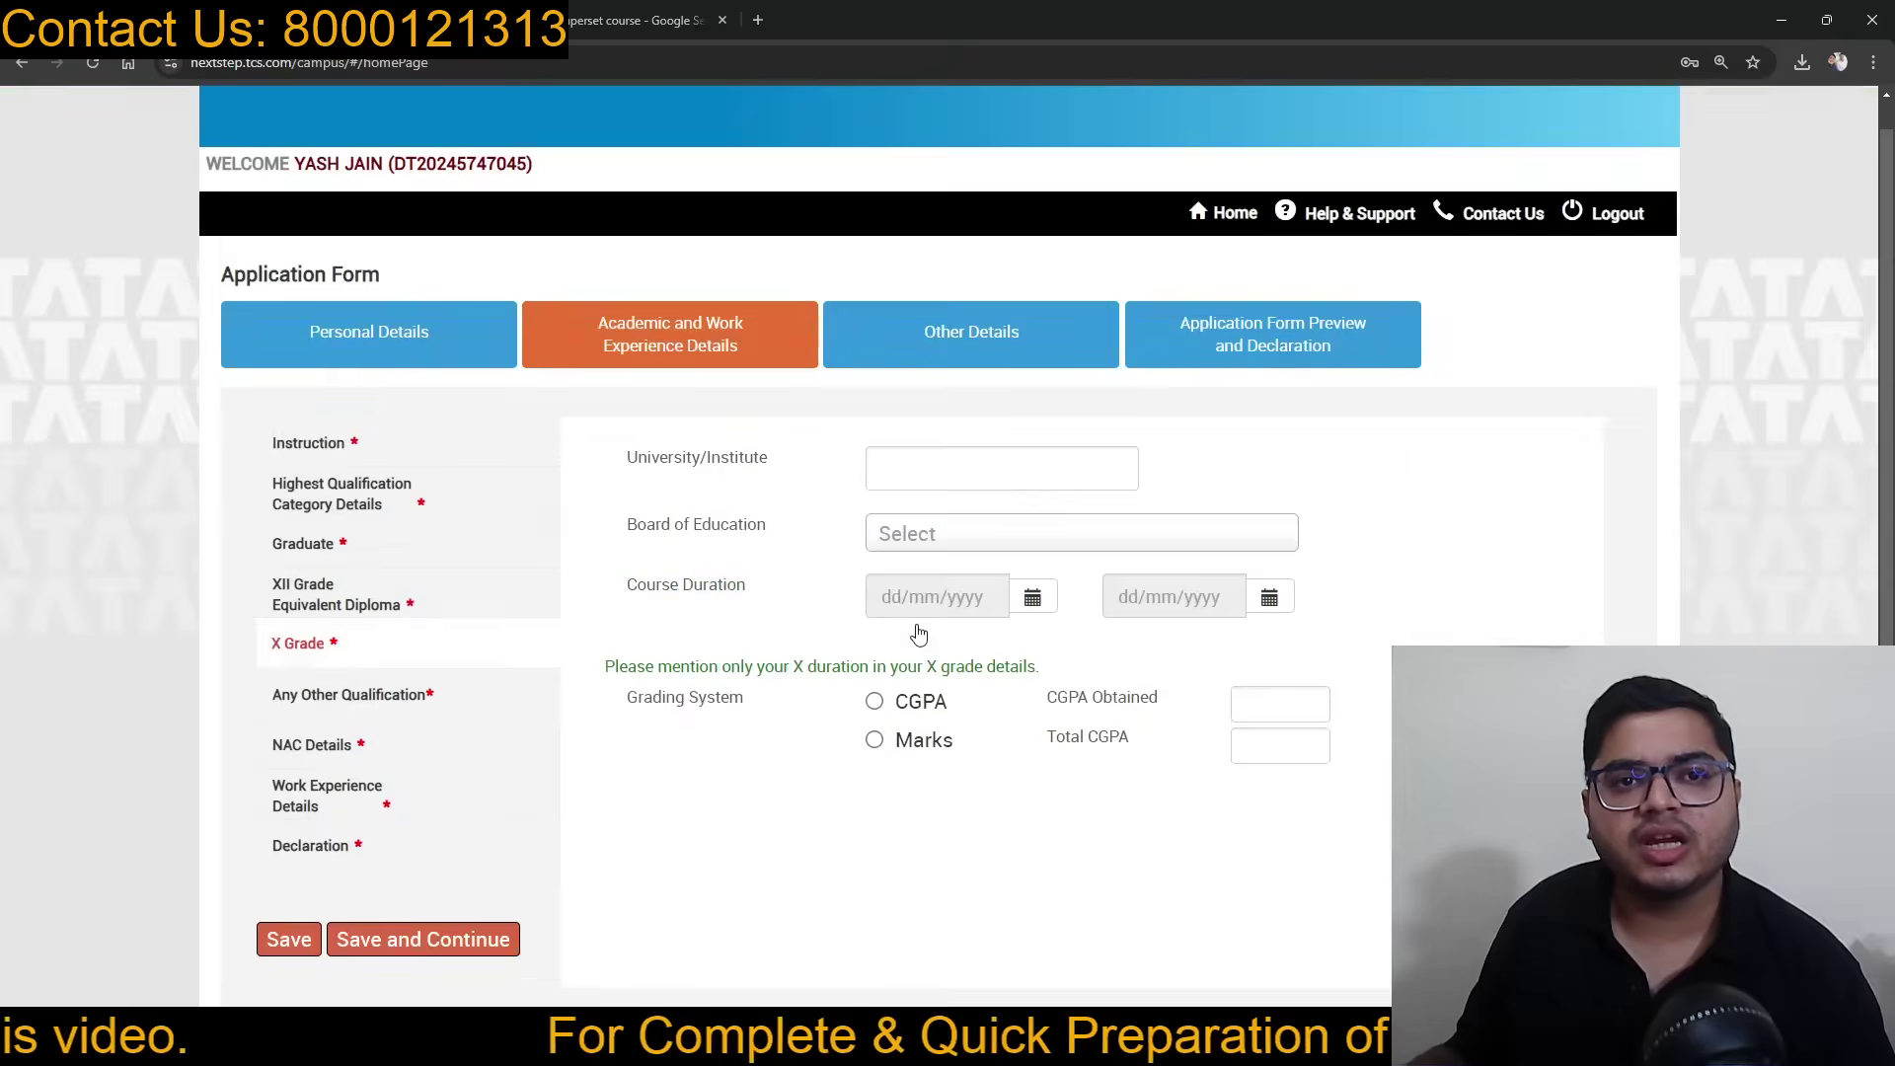
Step: Enter BMC School as the X Grade institute and choose the CBSE board
scroll(681, 596, "down", 1)
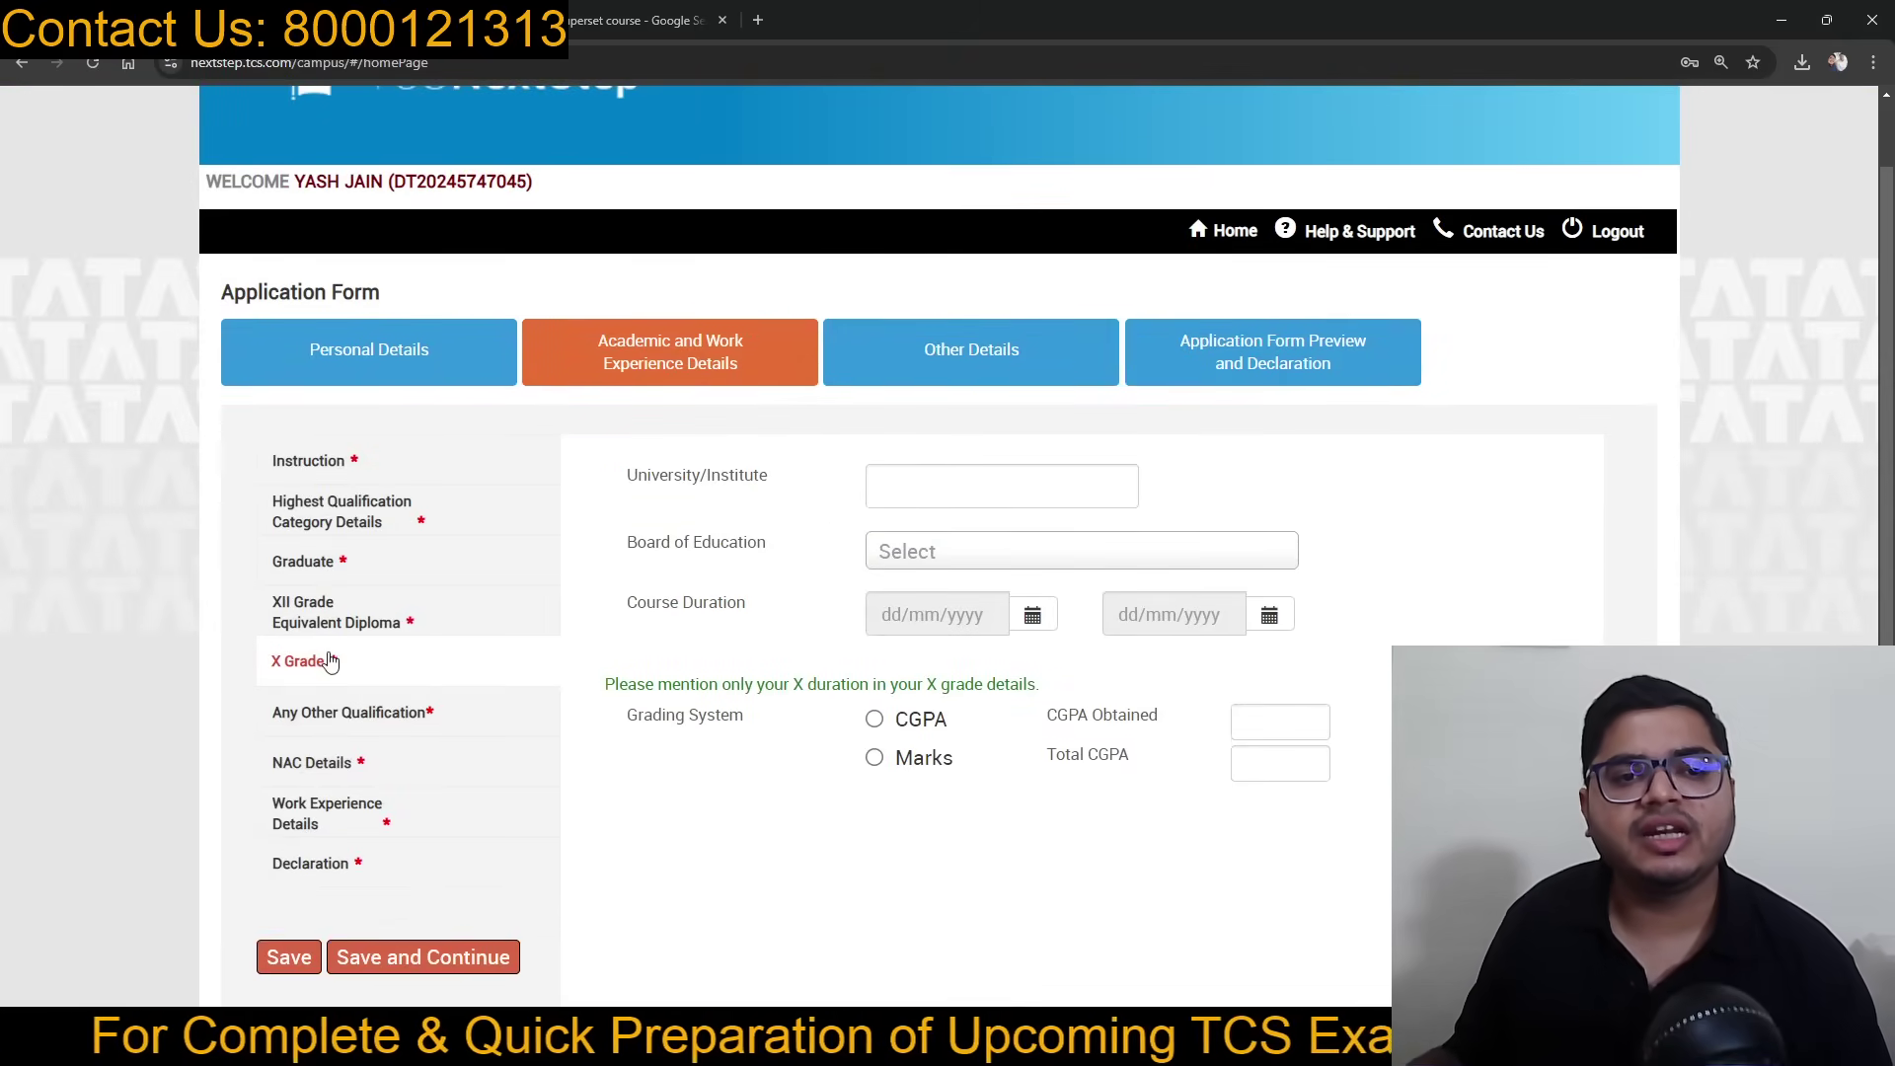
left_click(982, 480)
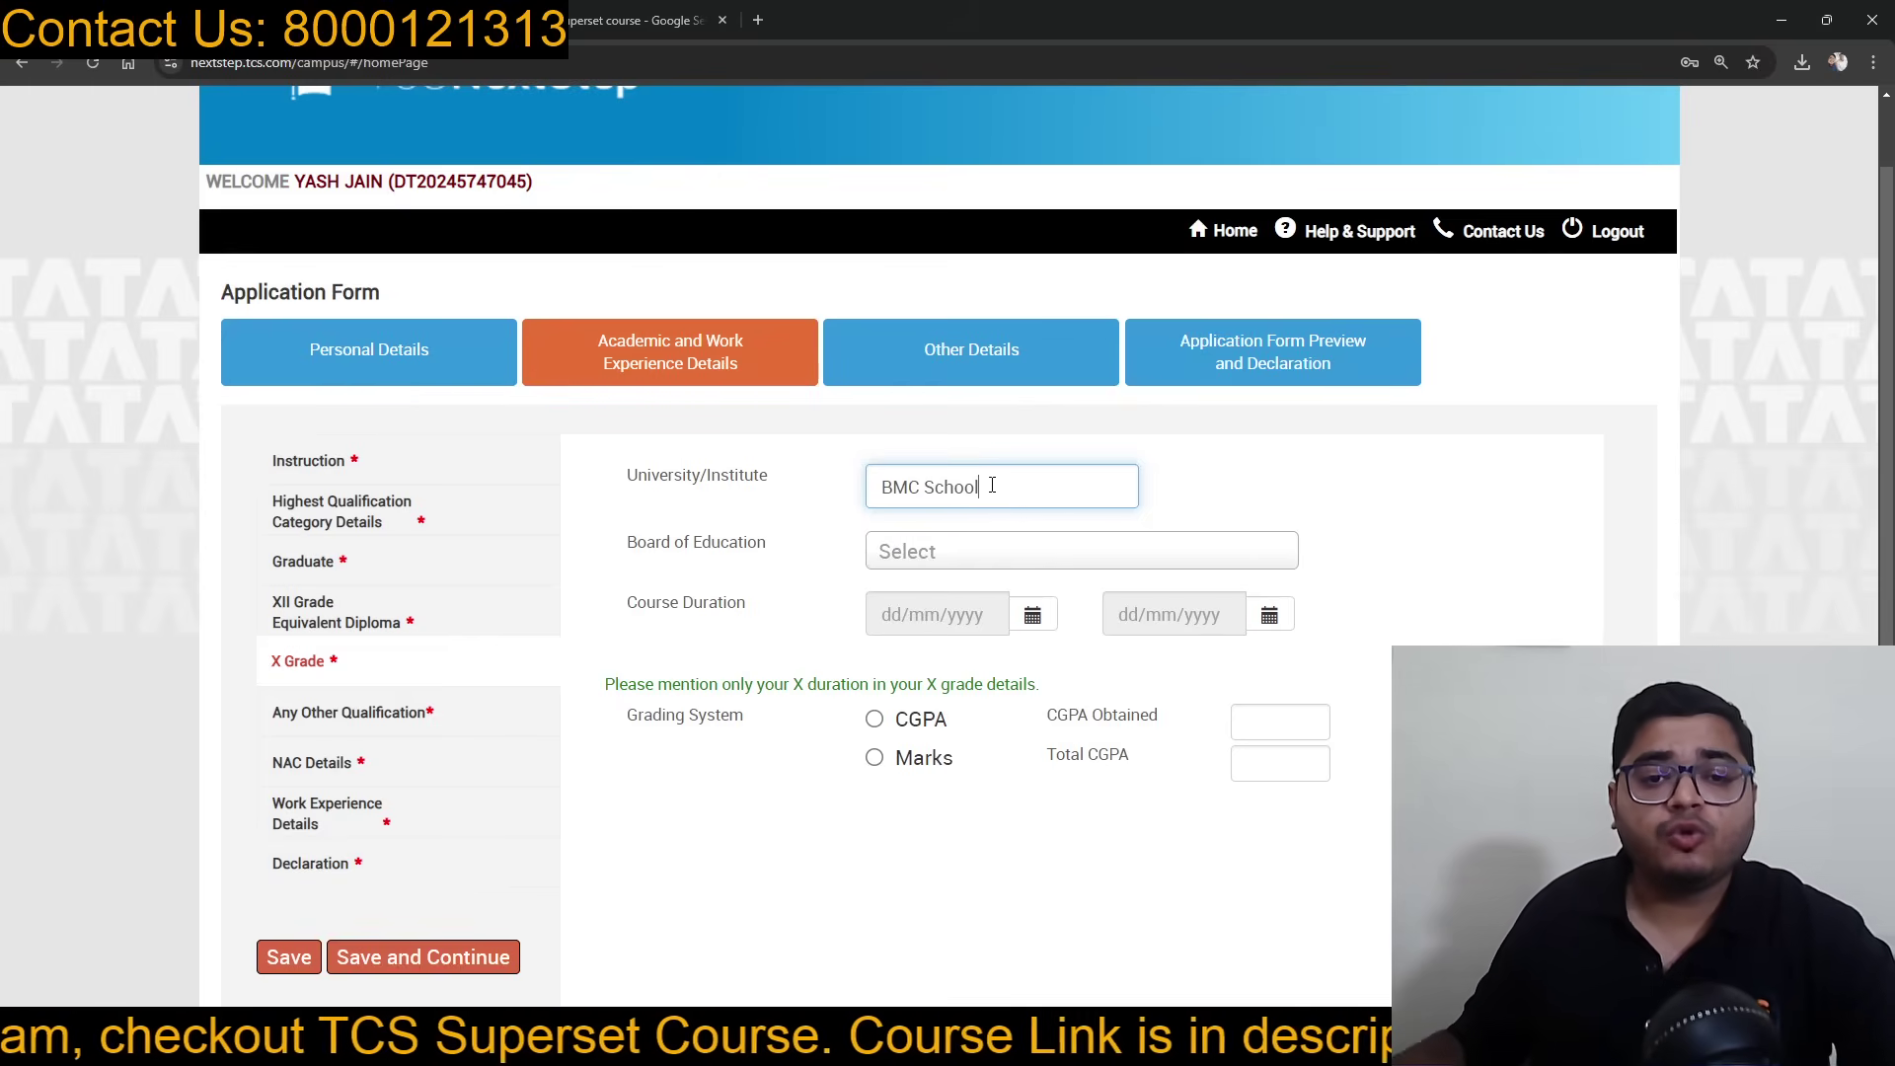
left_click(1027, 564)
left_click(1003, 691)
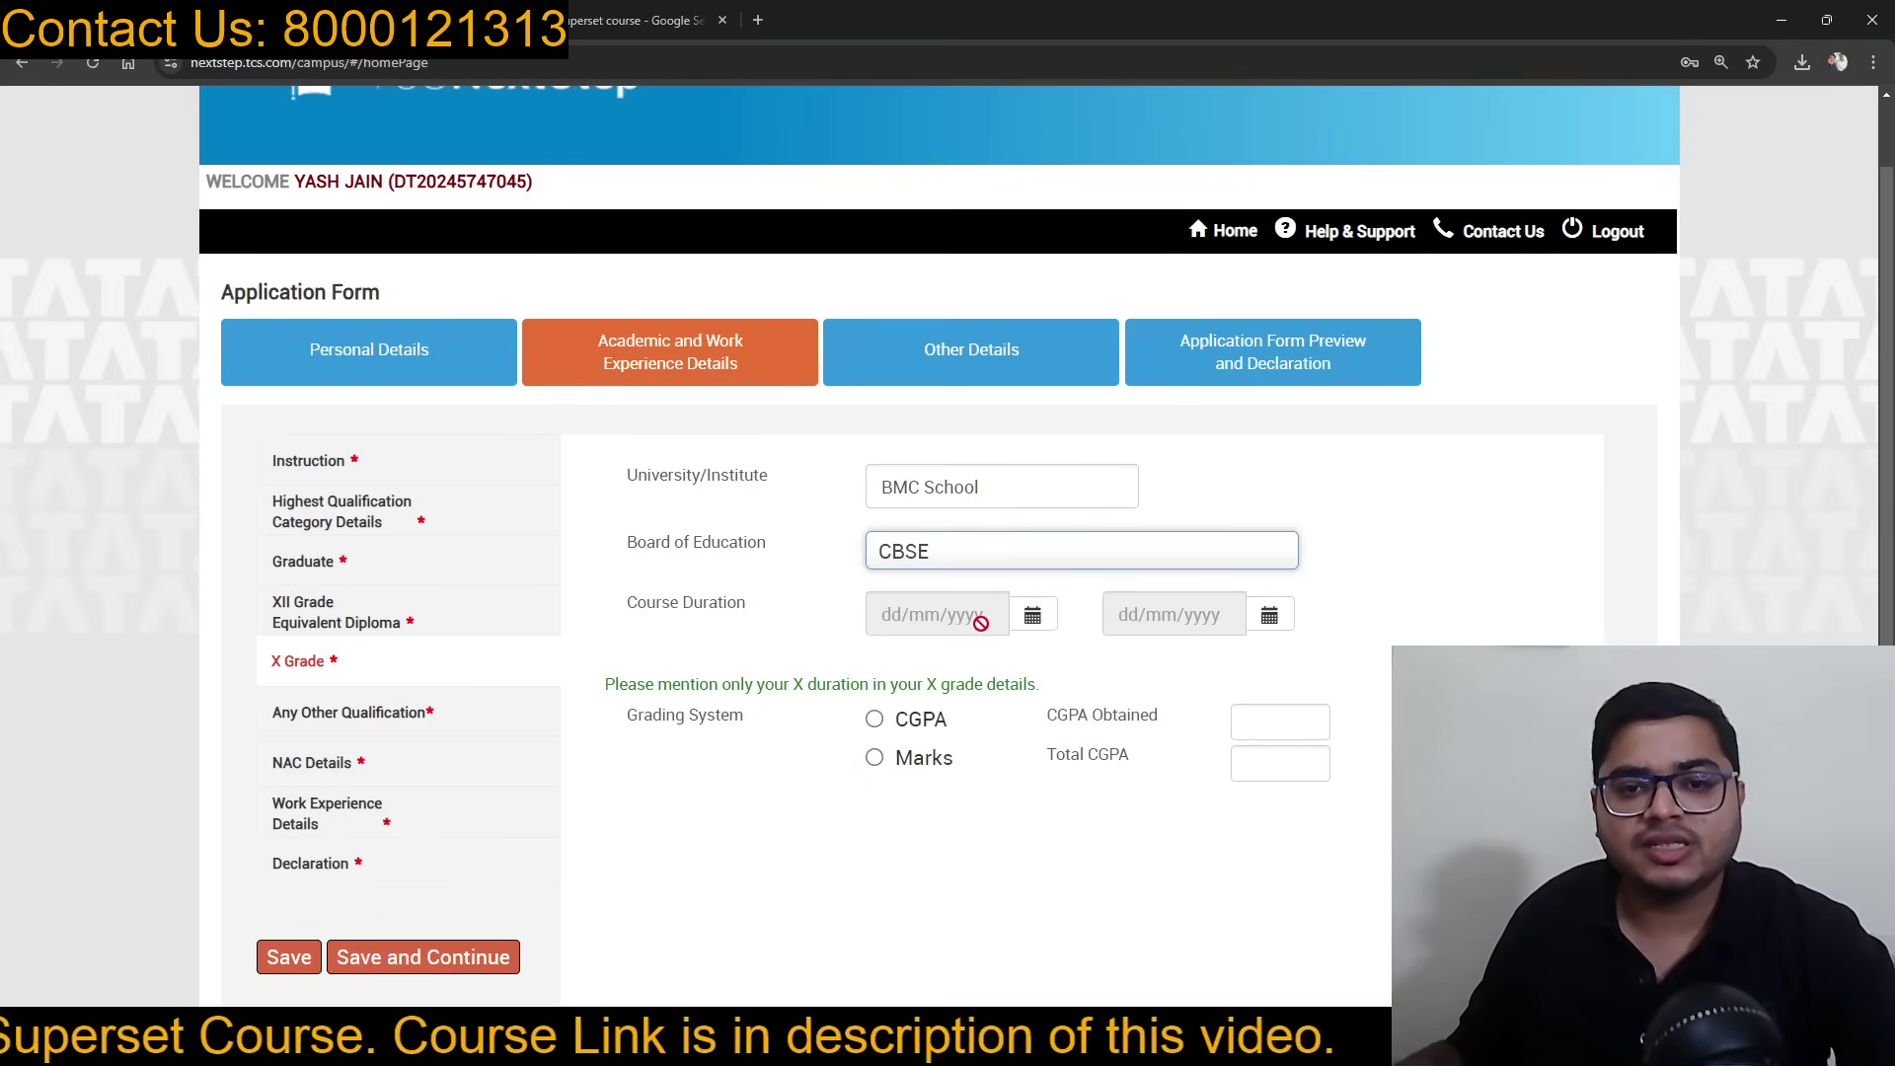
Step: Set the X Grade course start date to 04/04/2018 in the calendar
left_click(1031, 614)
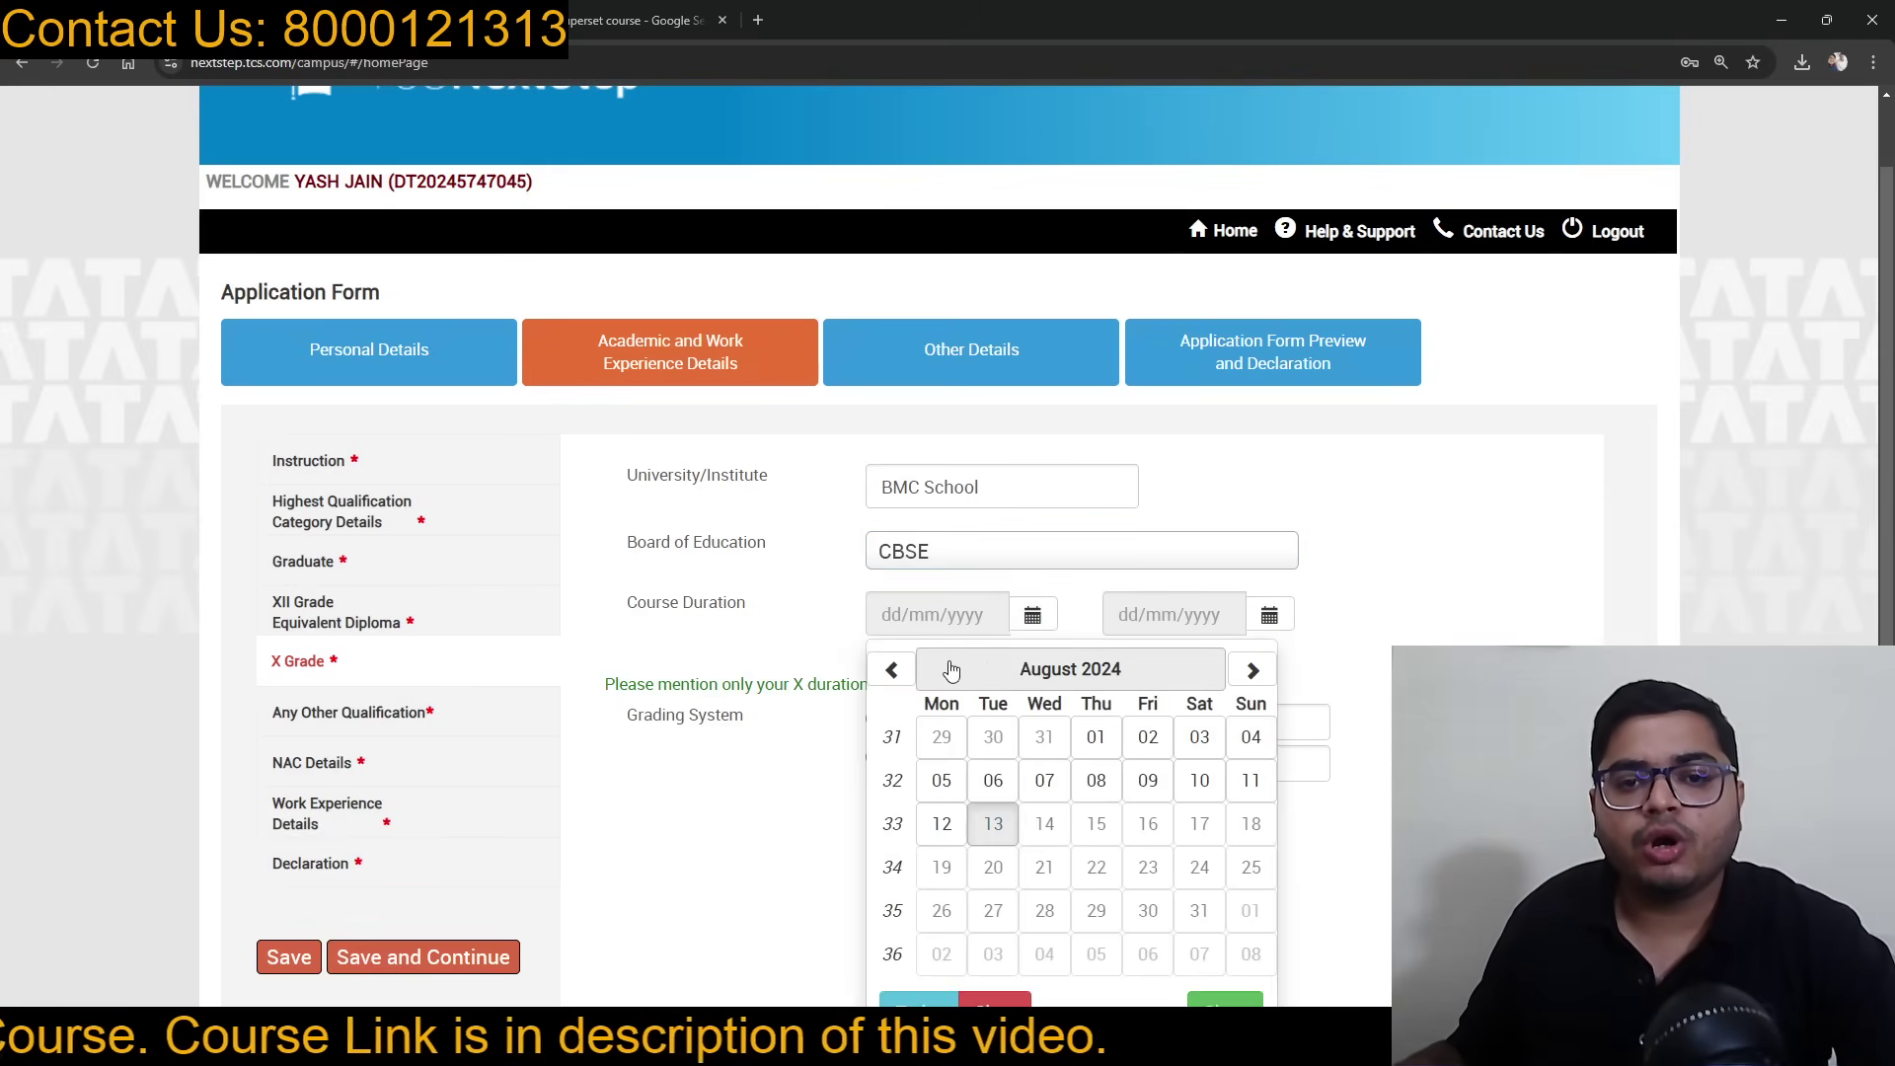
left_click(1035, 671)
left_click(1016, 671)
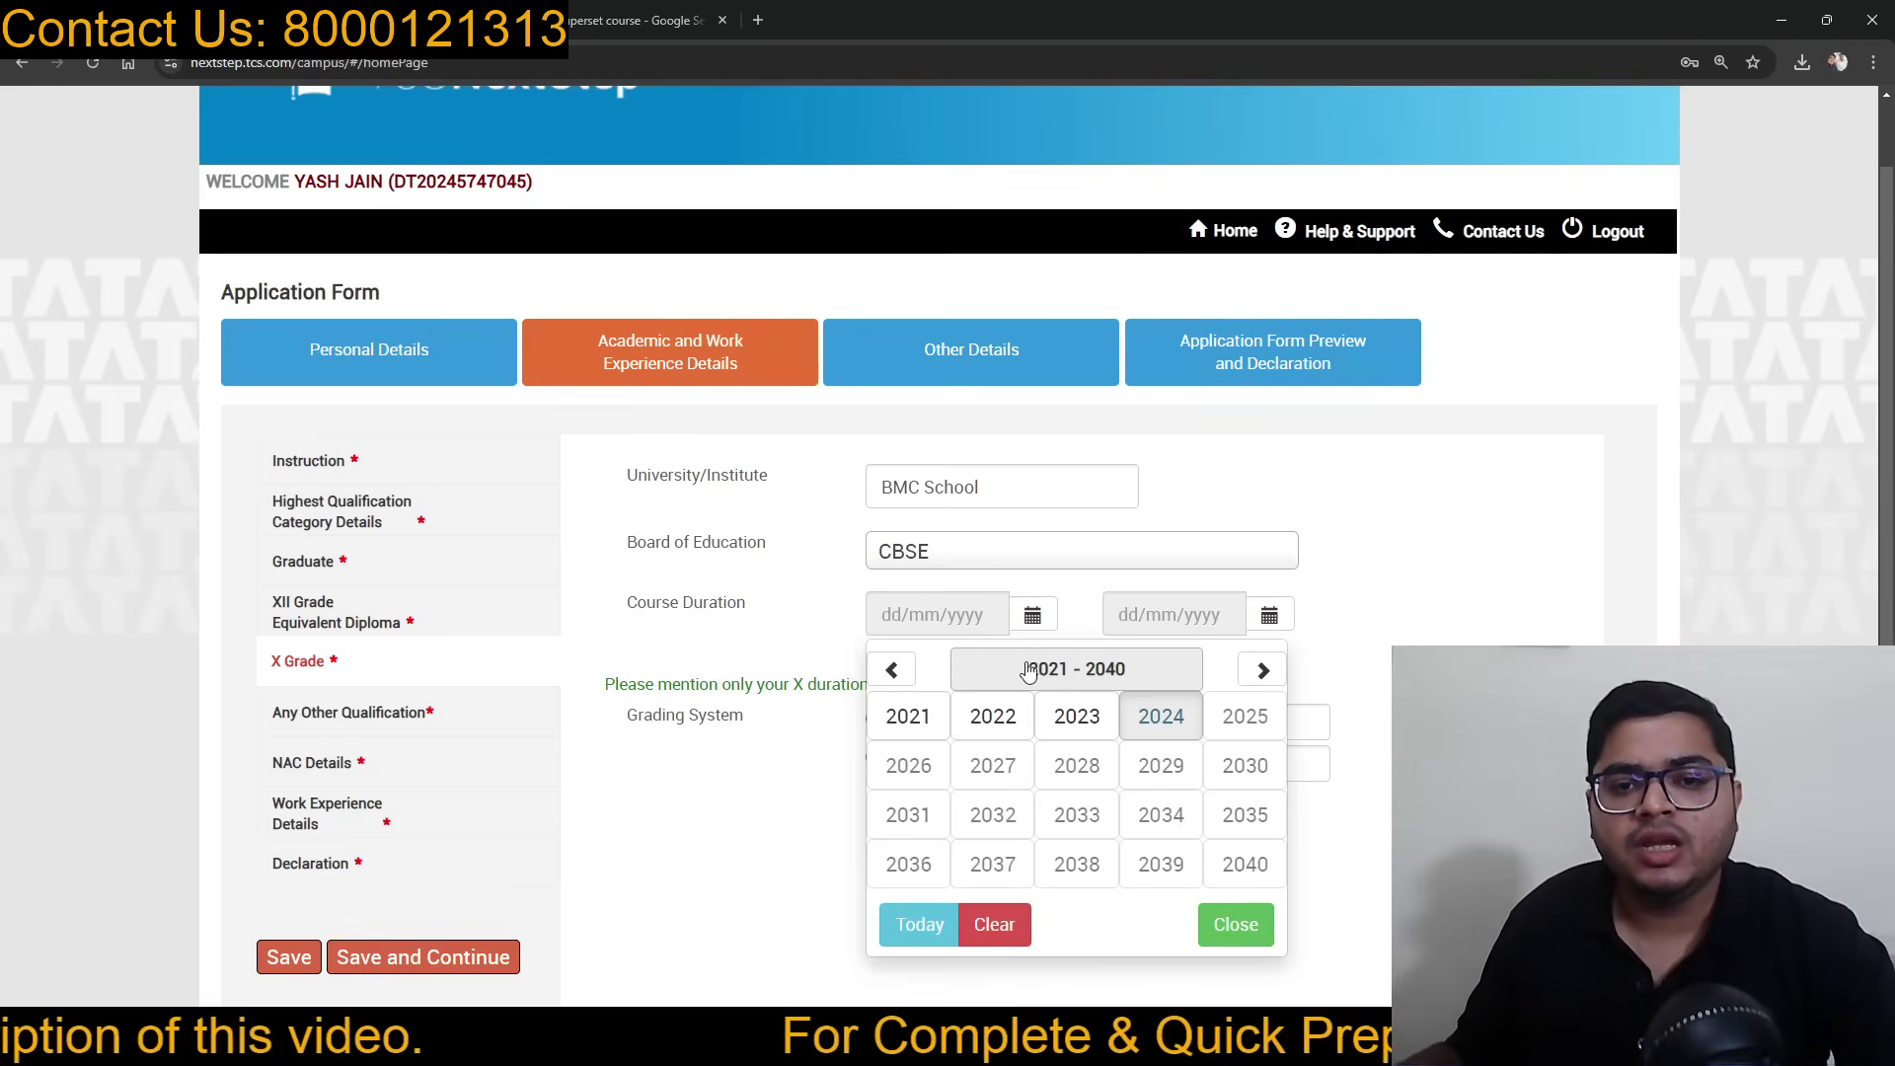
left_click(893, 673)
left_click(892, 673)
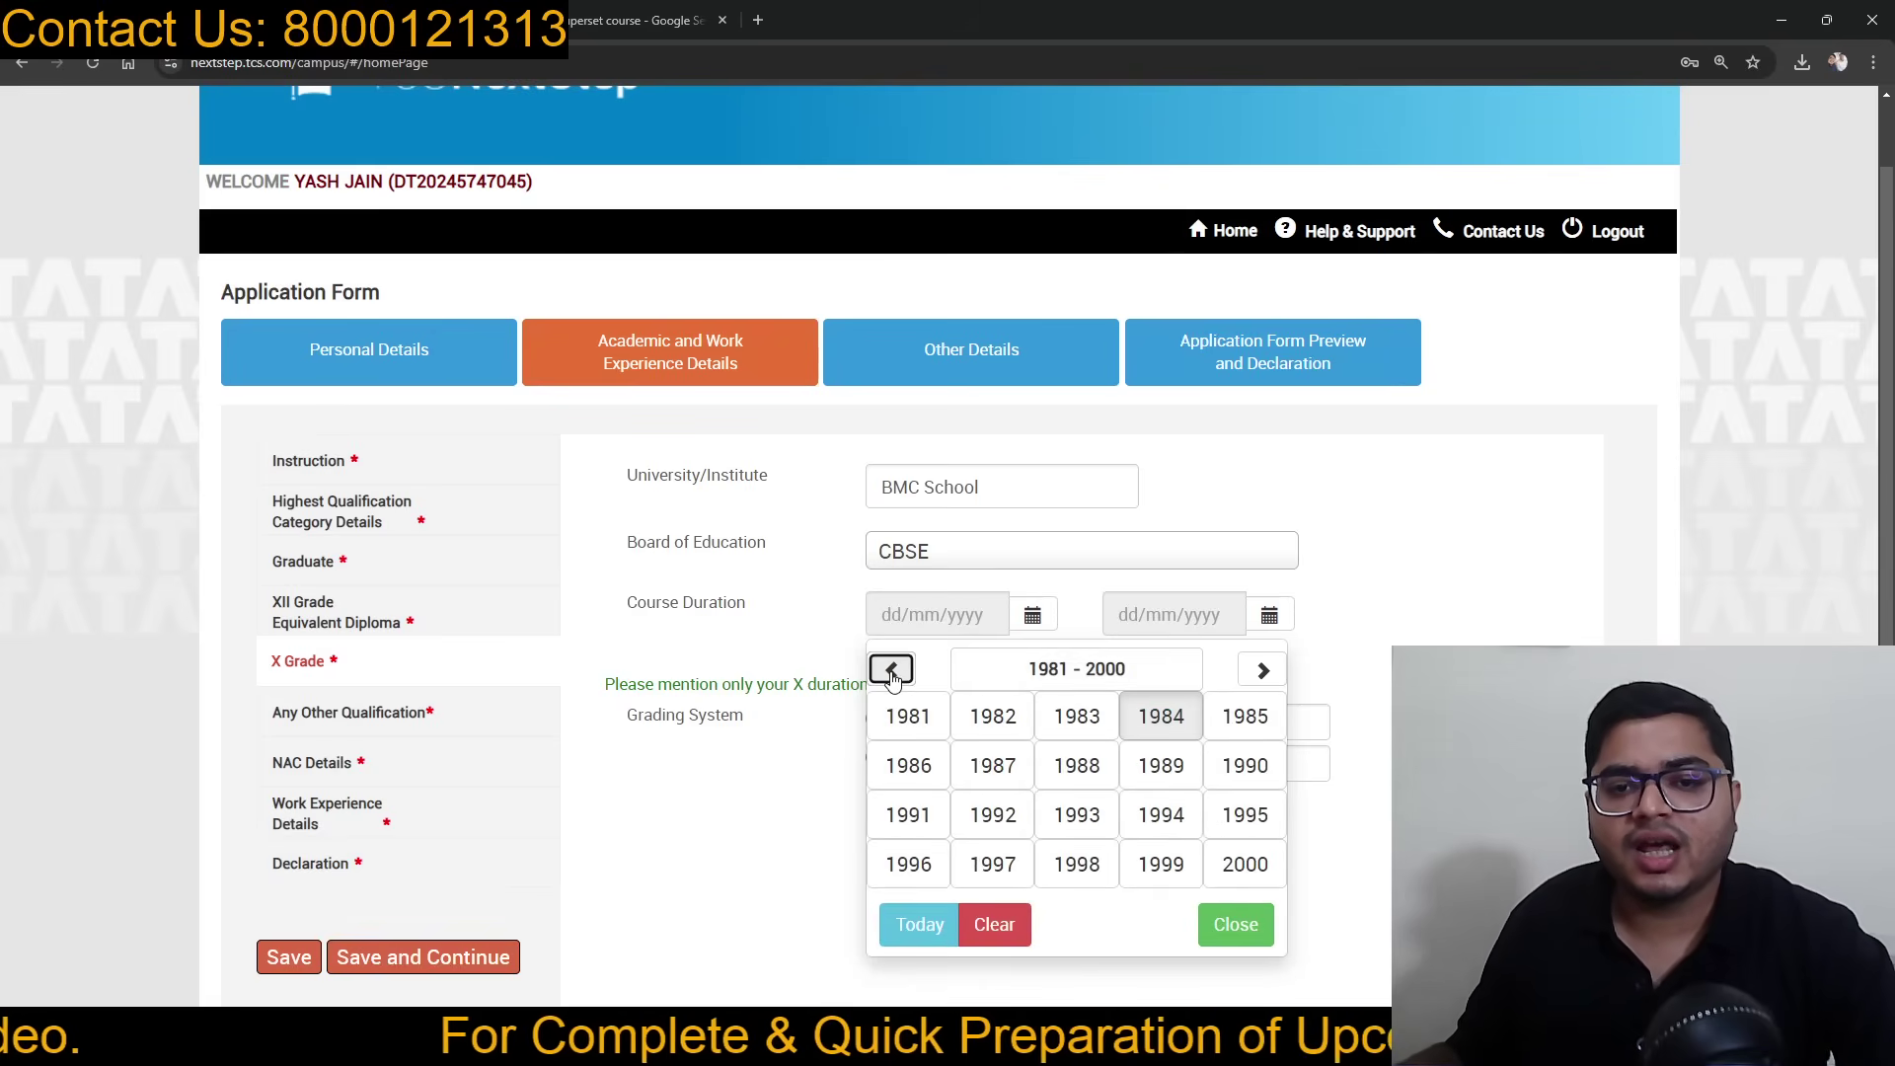
left_click(1244, 679)
left_click(1248, 677)
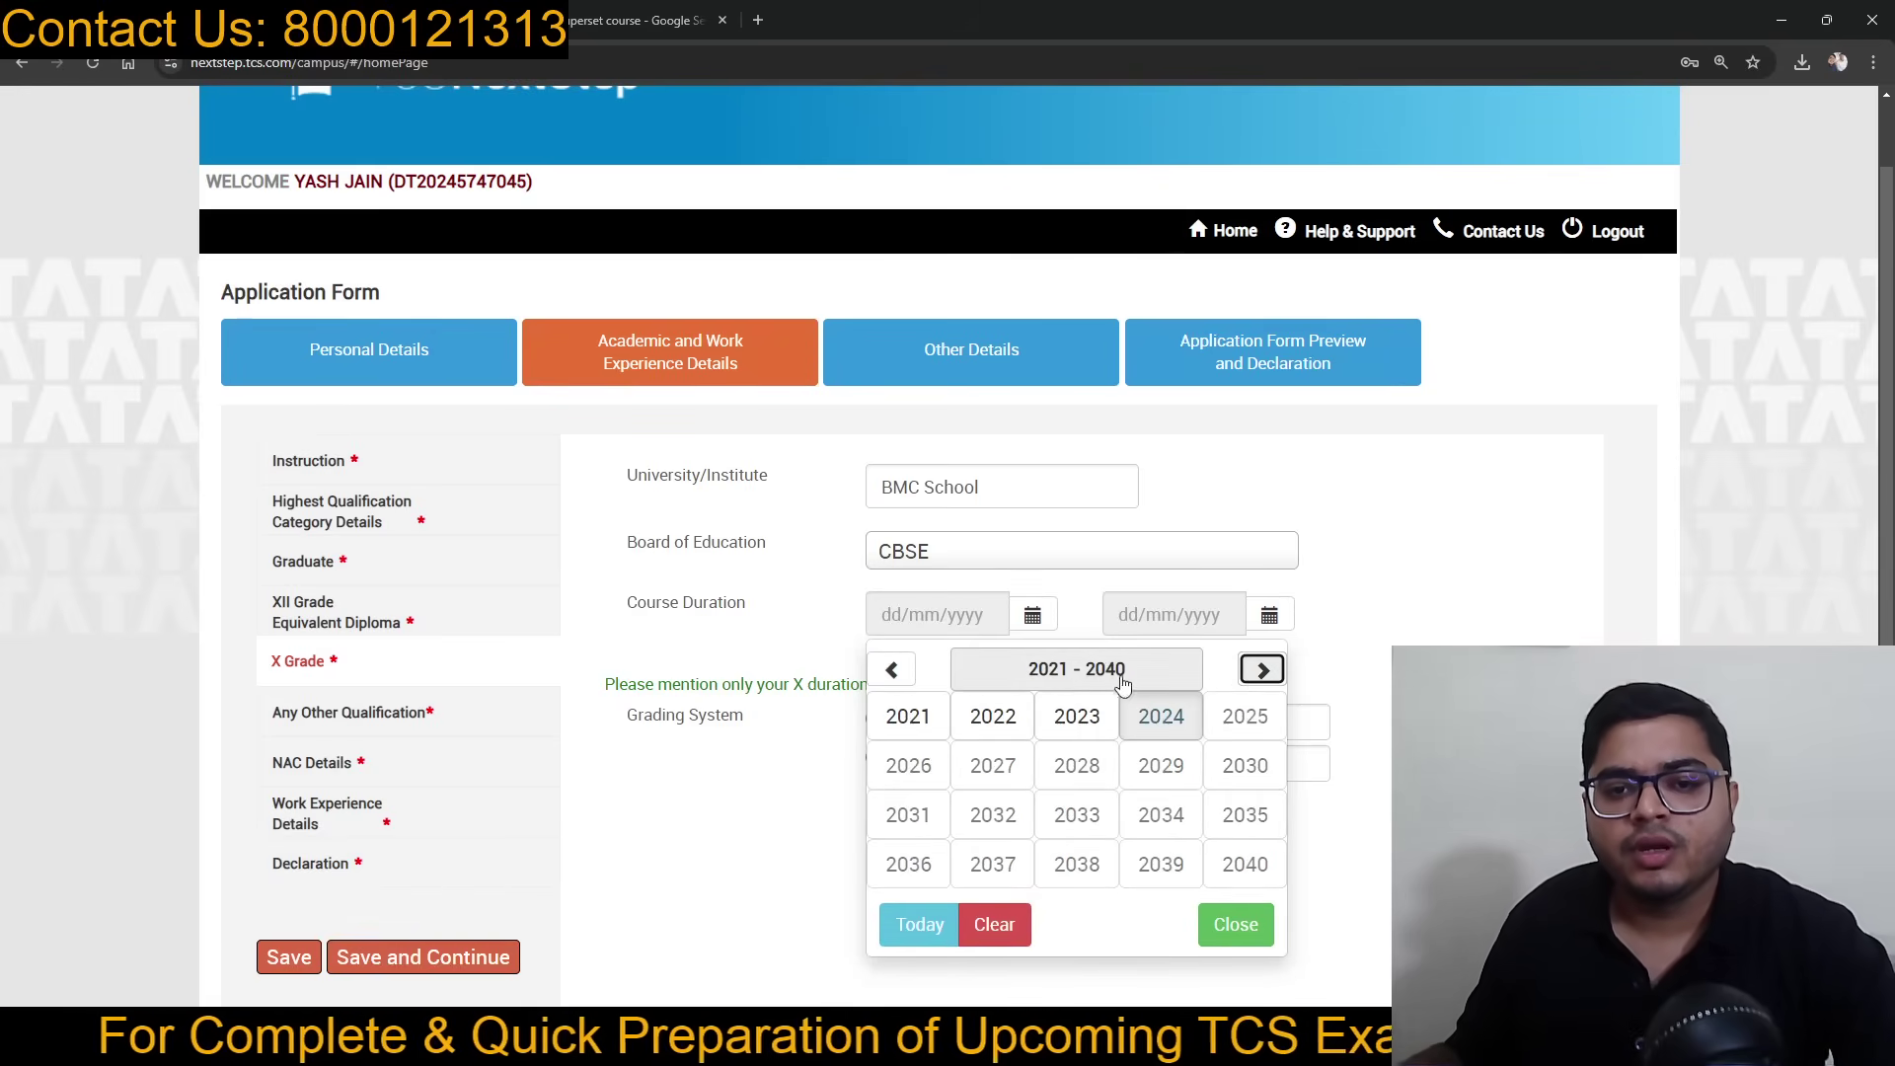
left_click(893, 671)
left_click(1082, 864)
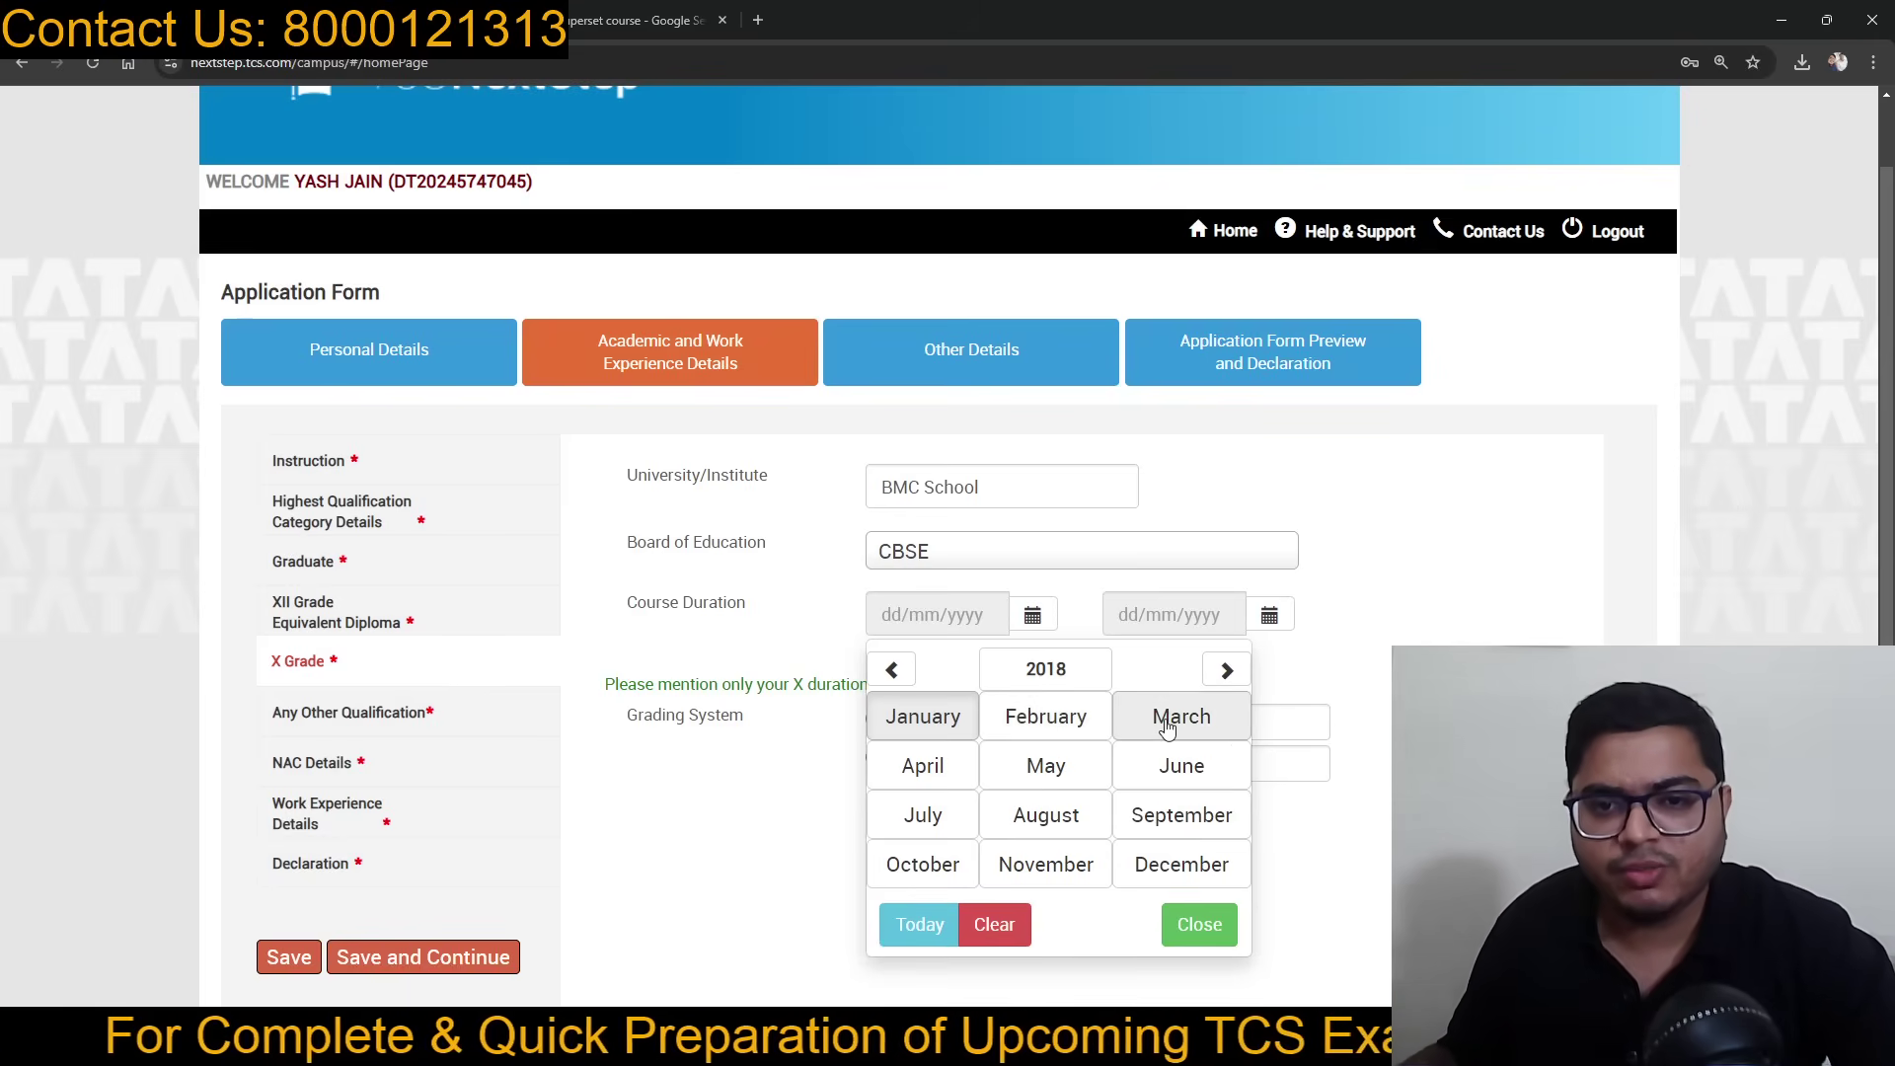
left_click(913, 768)
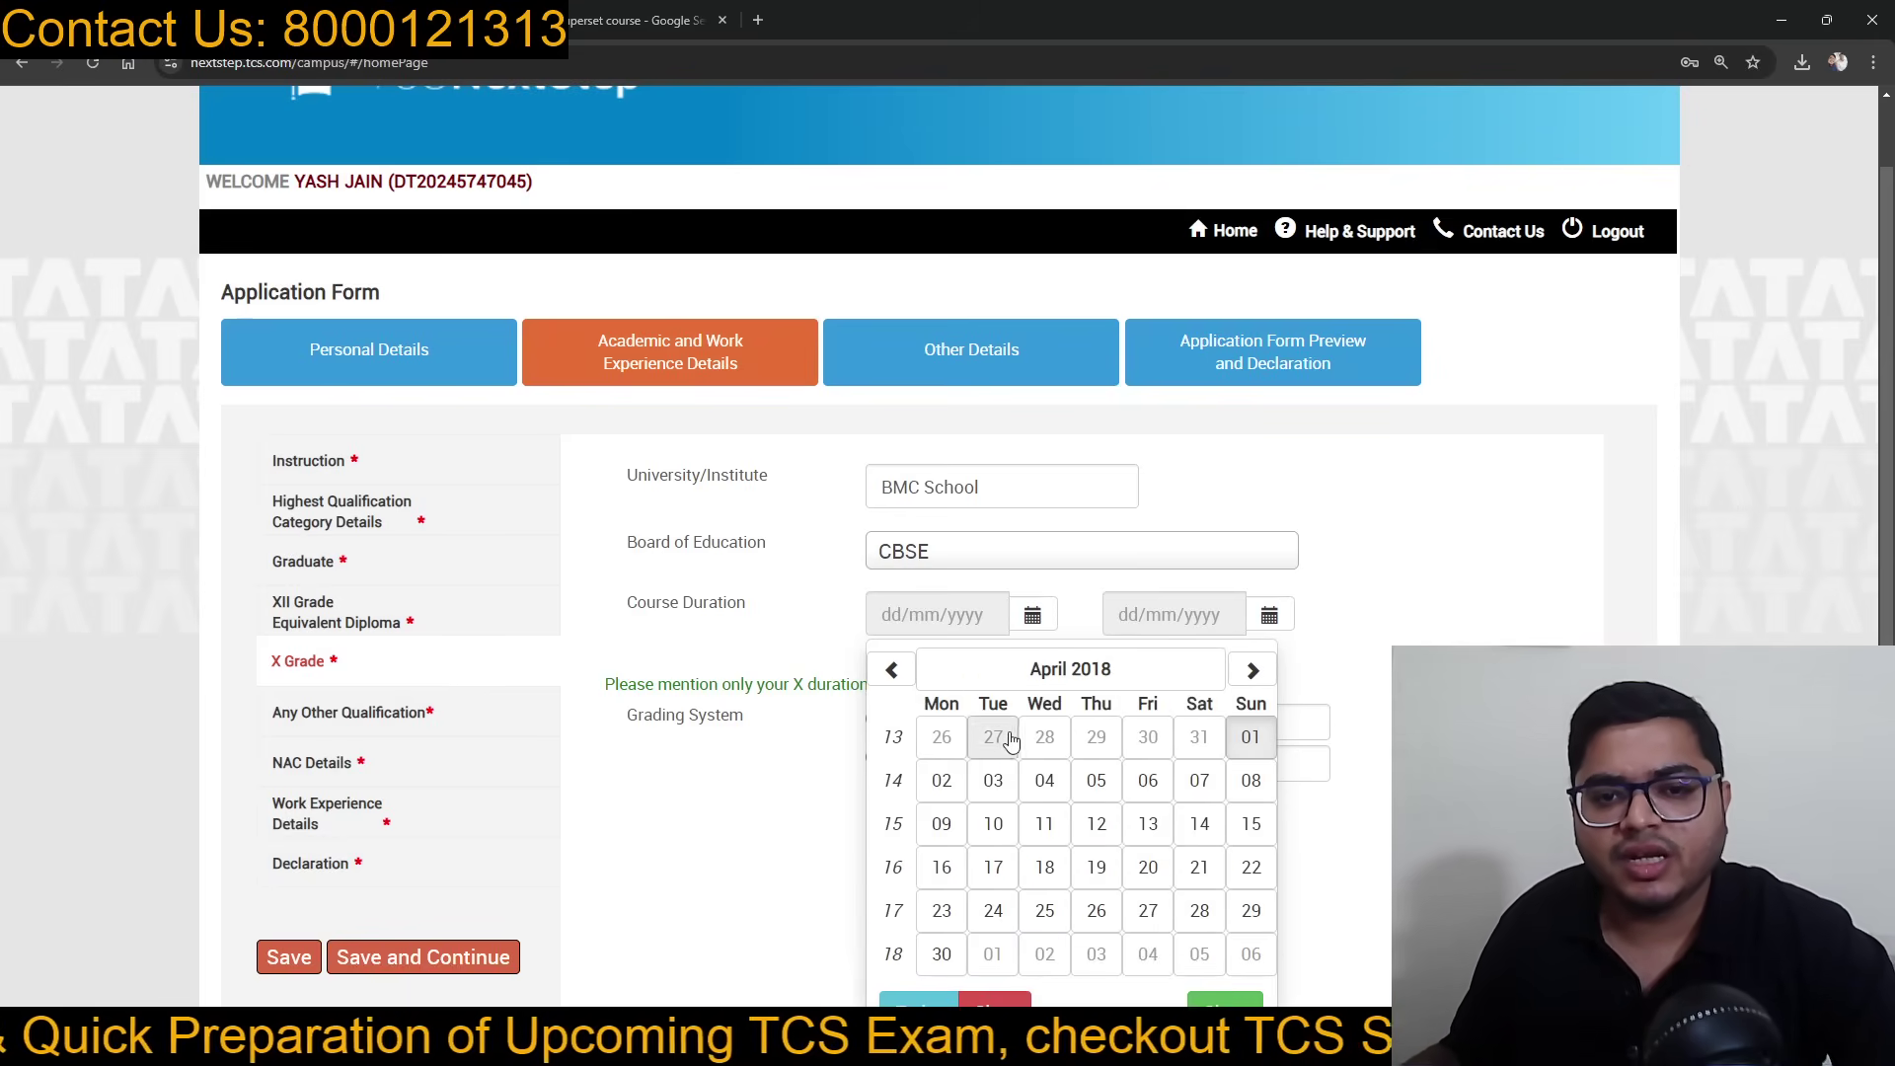
left_click(1045, 780)
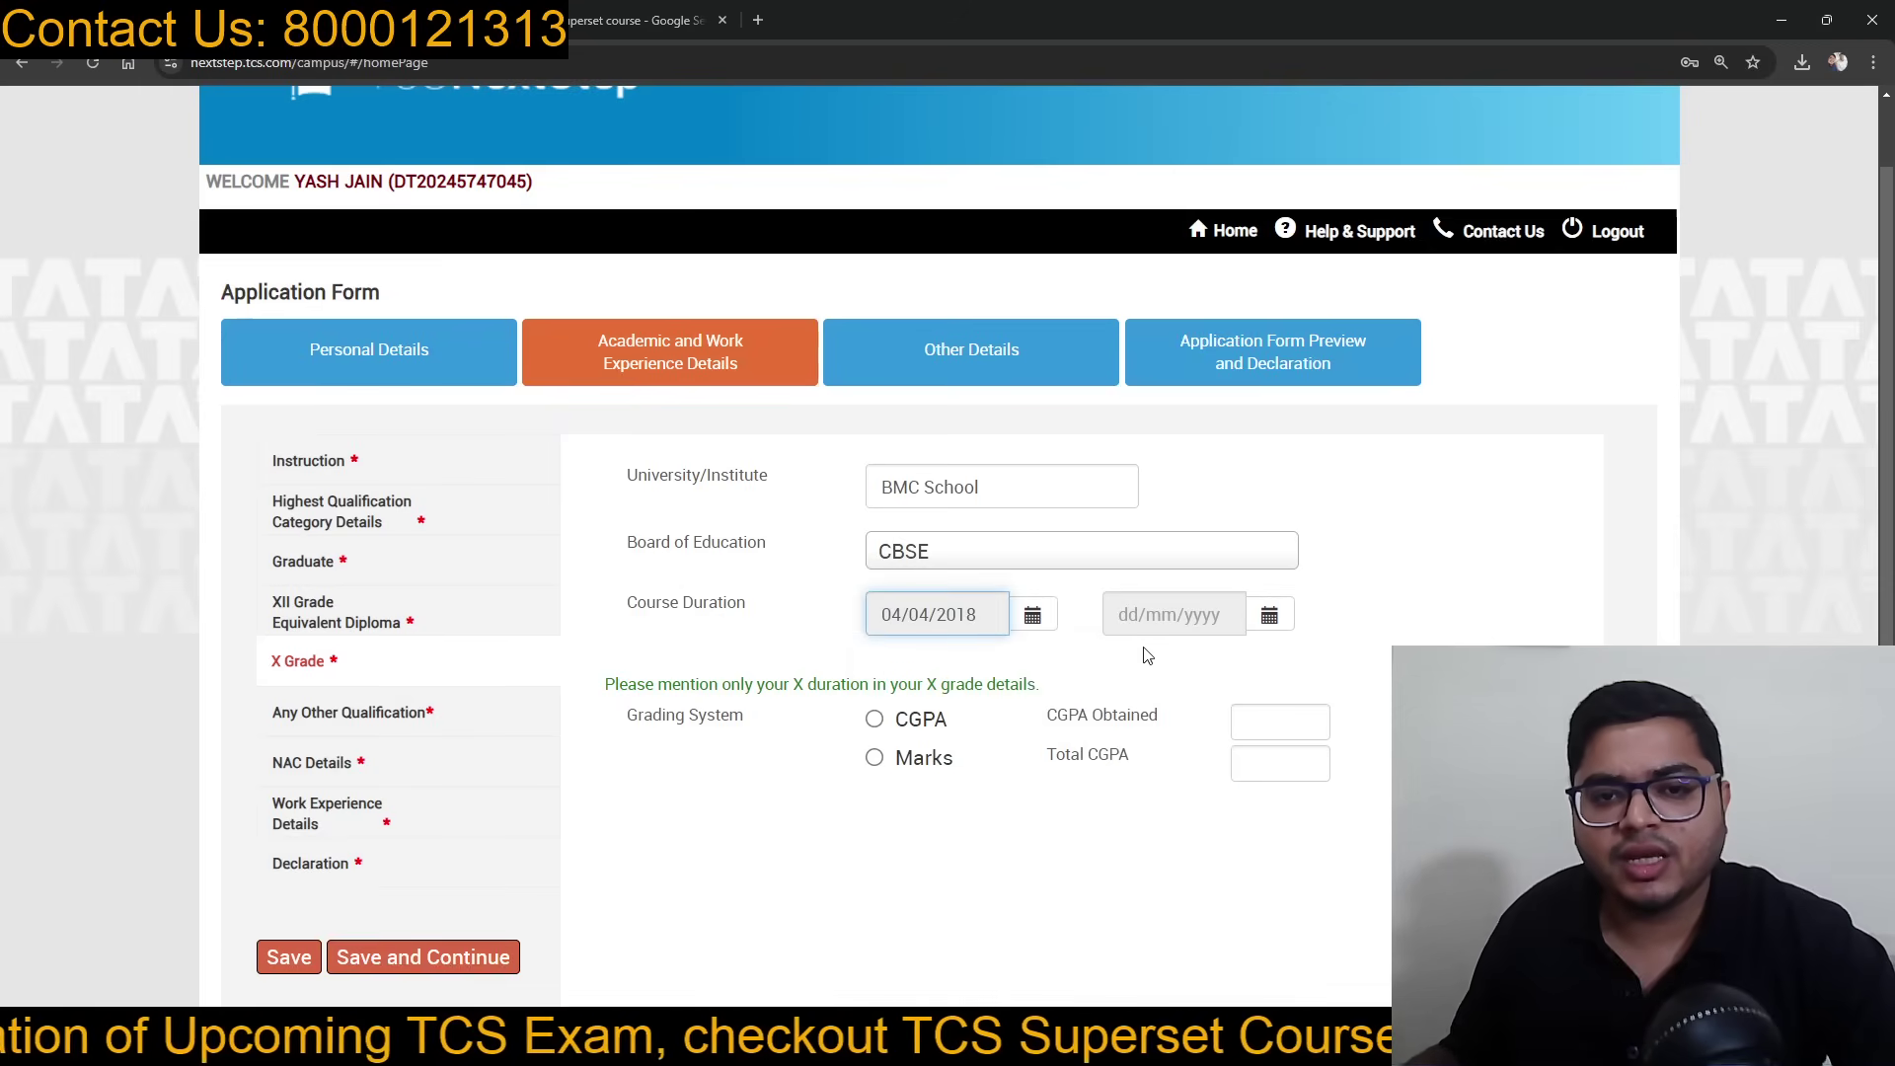
left_click(1034, 616)
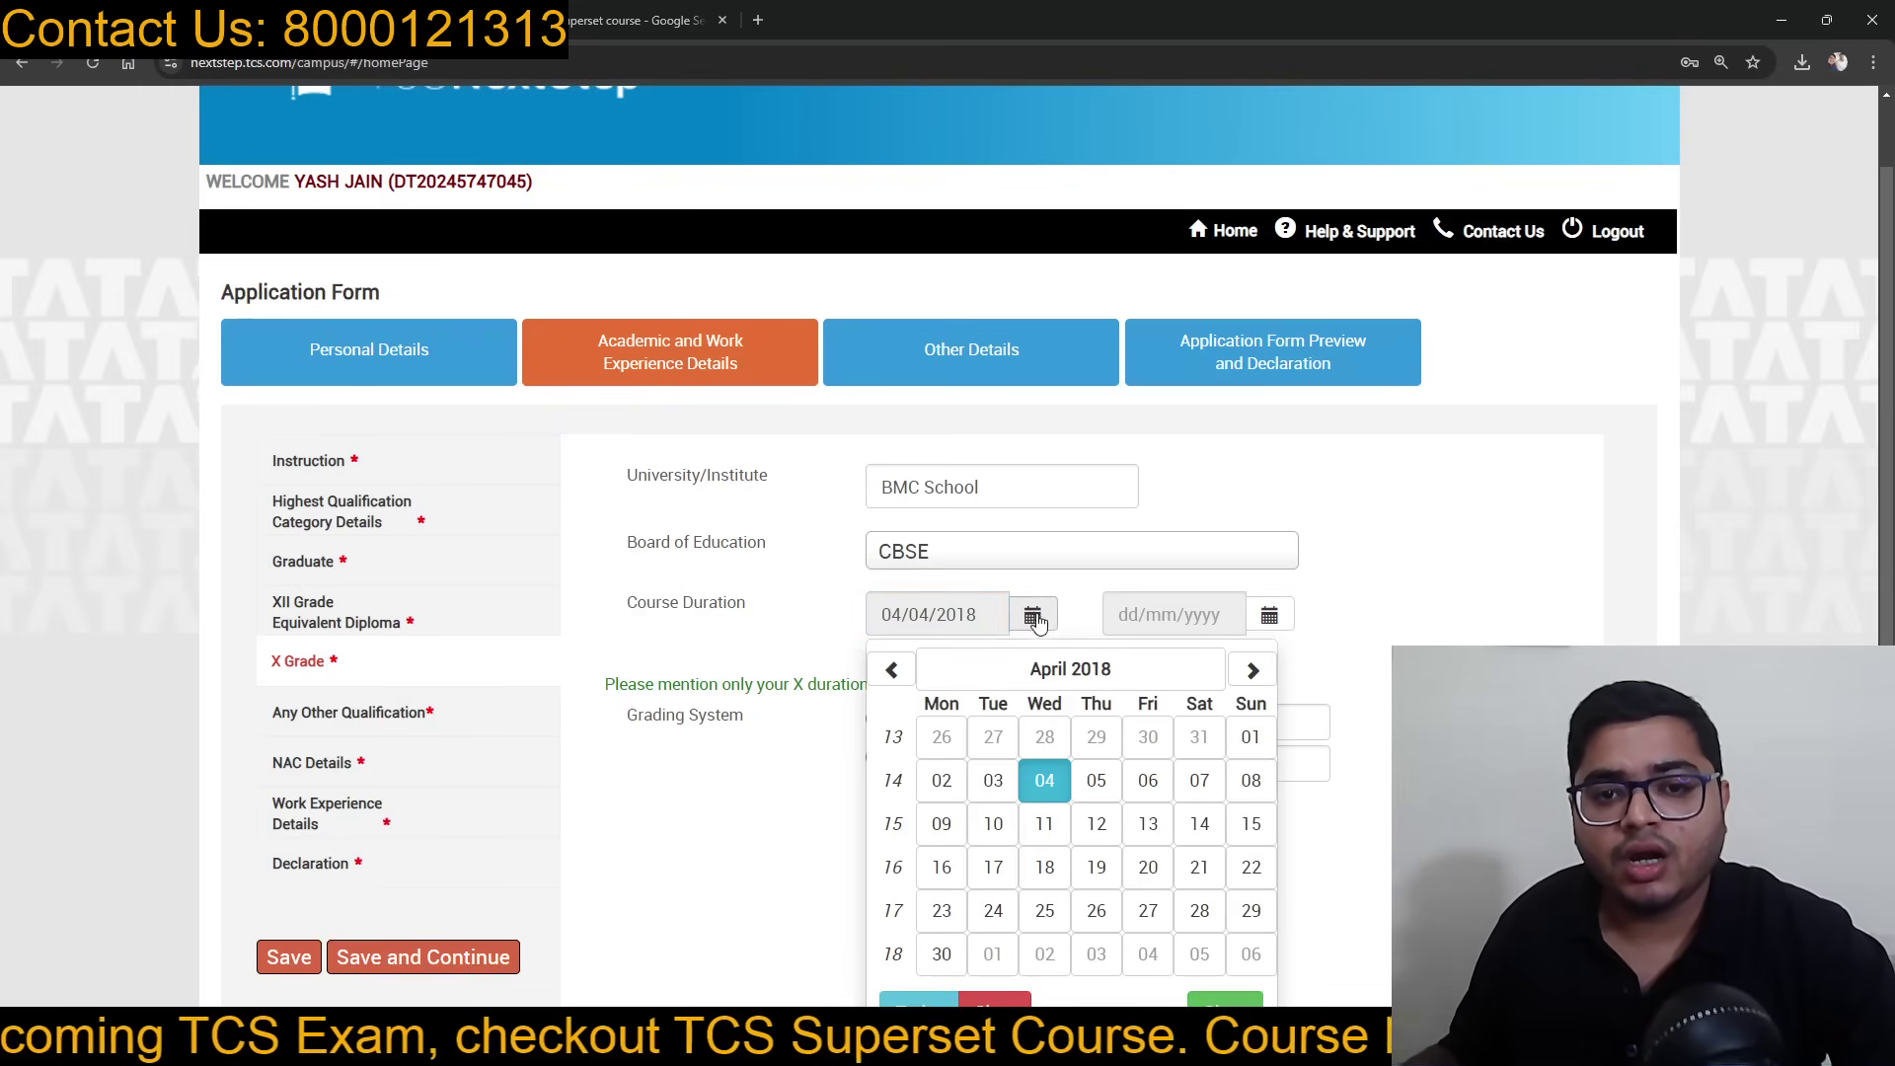
Step: Pick an X Grade end date of 04/03/2021 in the end-date calendar
left_click(1269, 622)
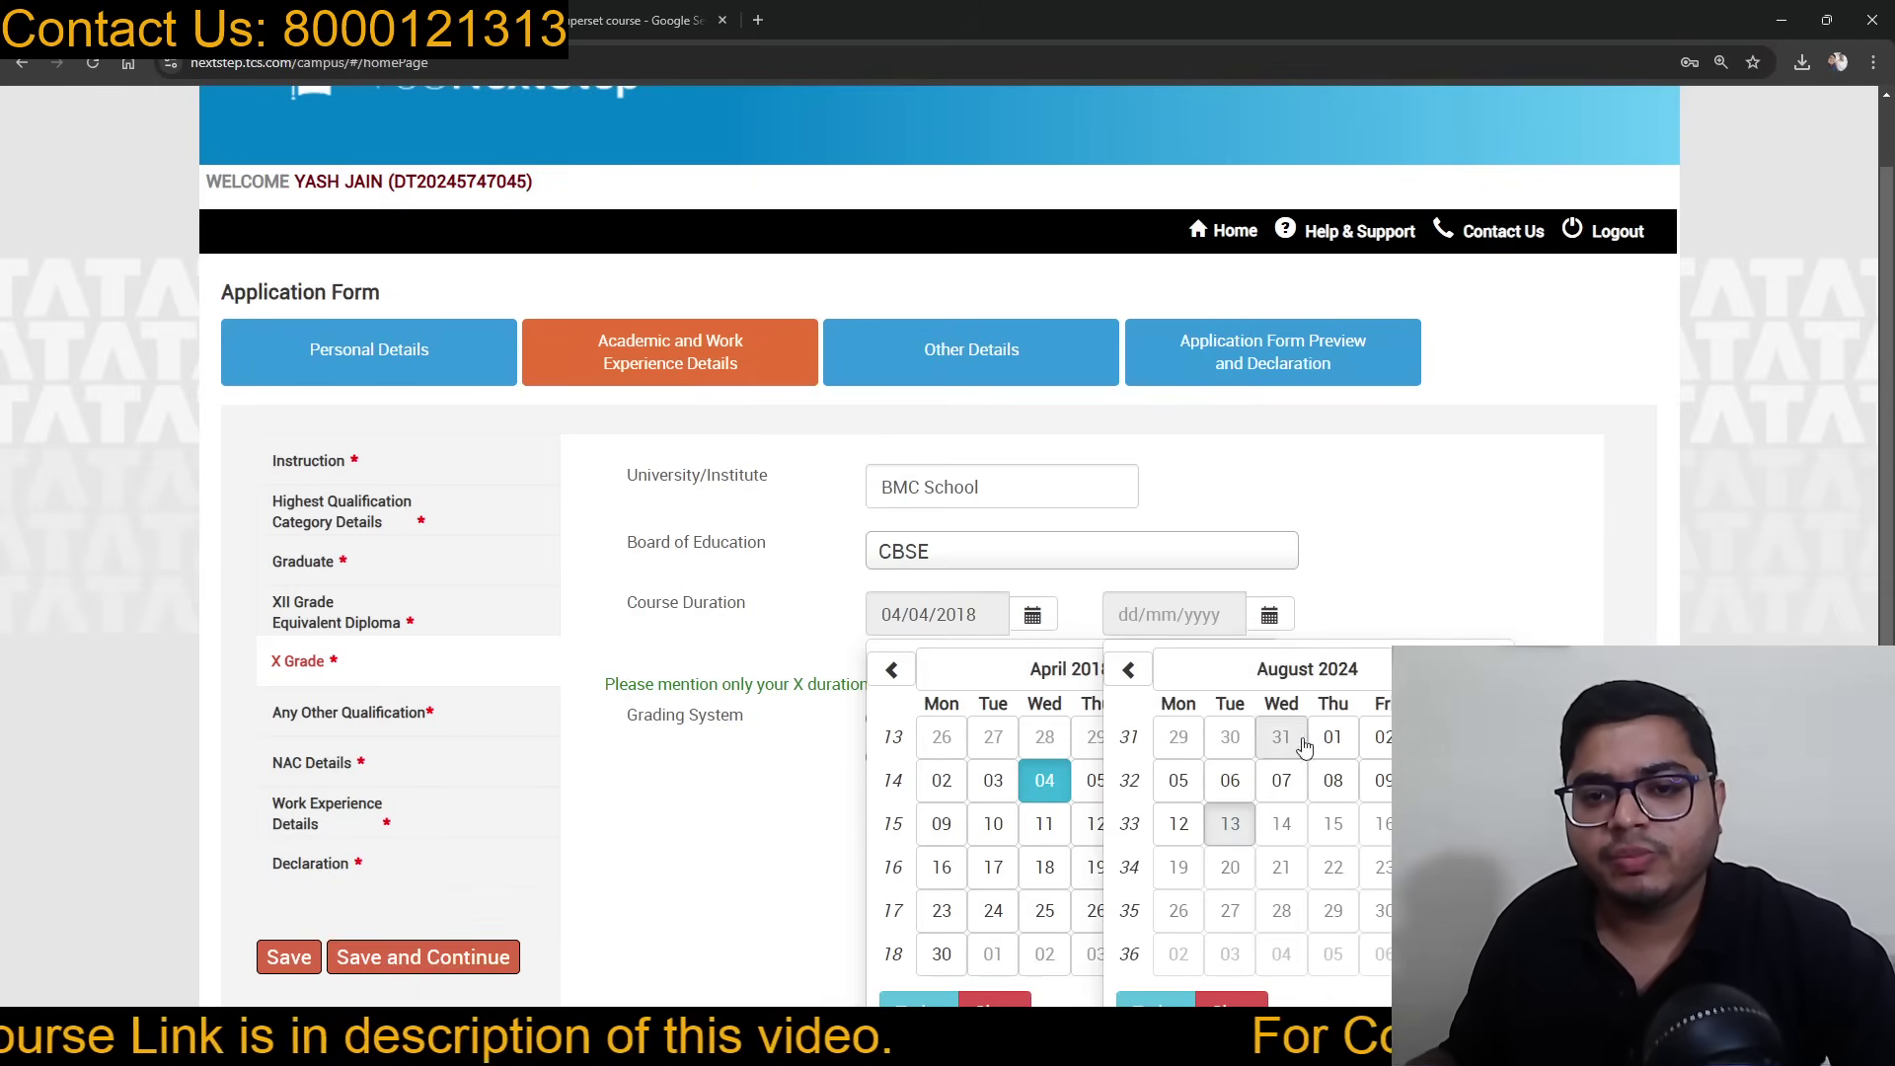
left_click(1129, 671)
left_click(1227, 669)
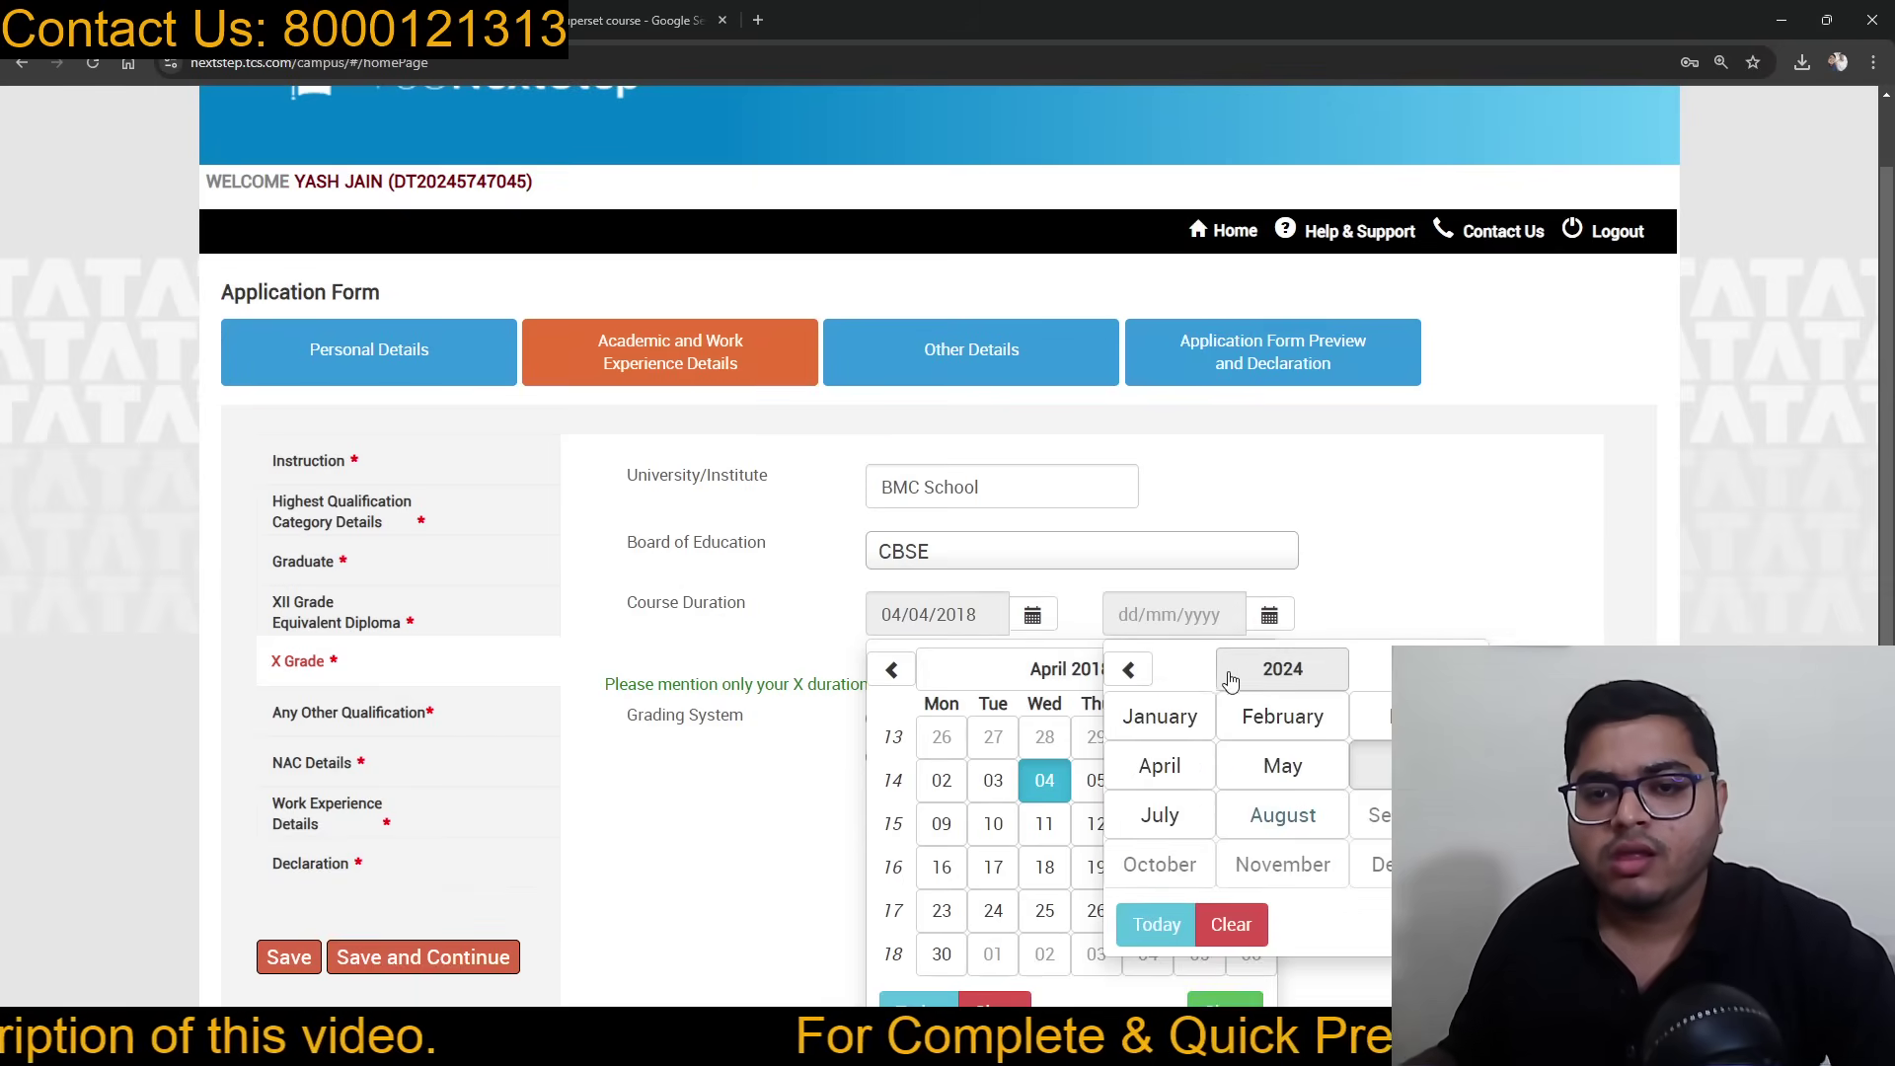
left_click(1128, 670)
left_click(1128, 671)
left_click(1129, 670)
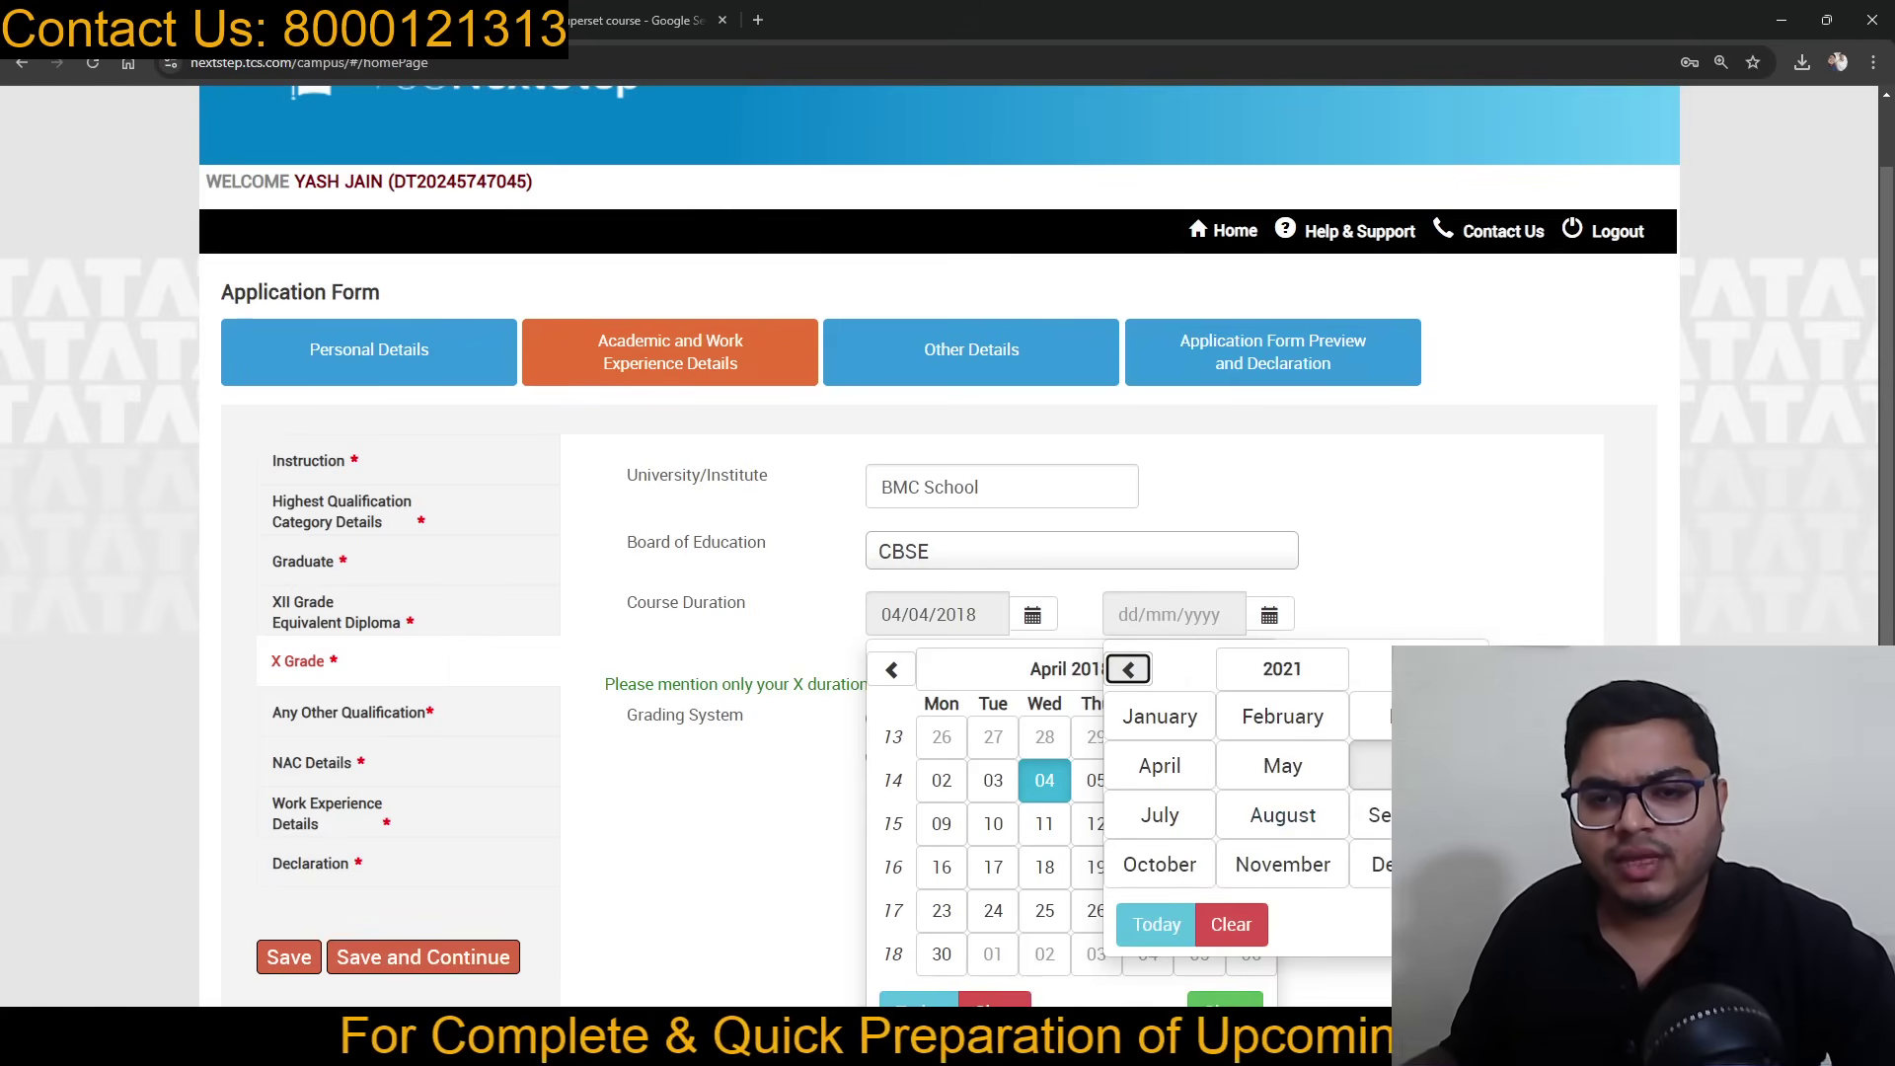
left_click(1385, 733)
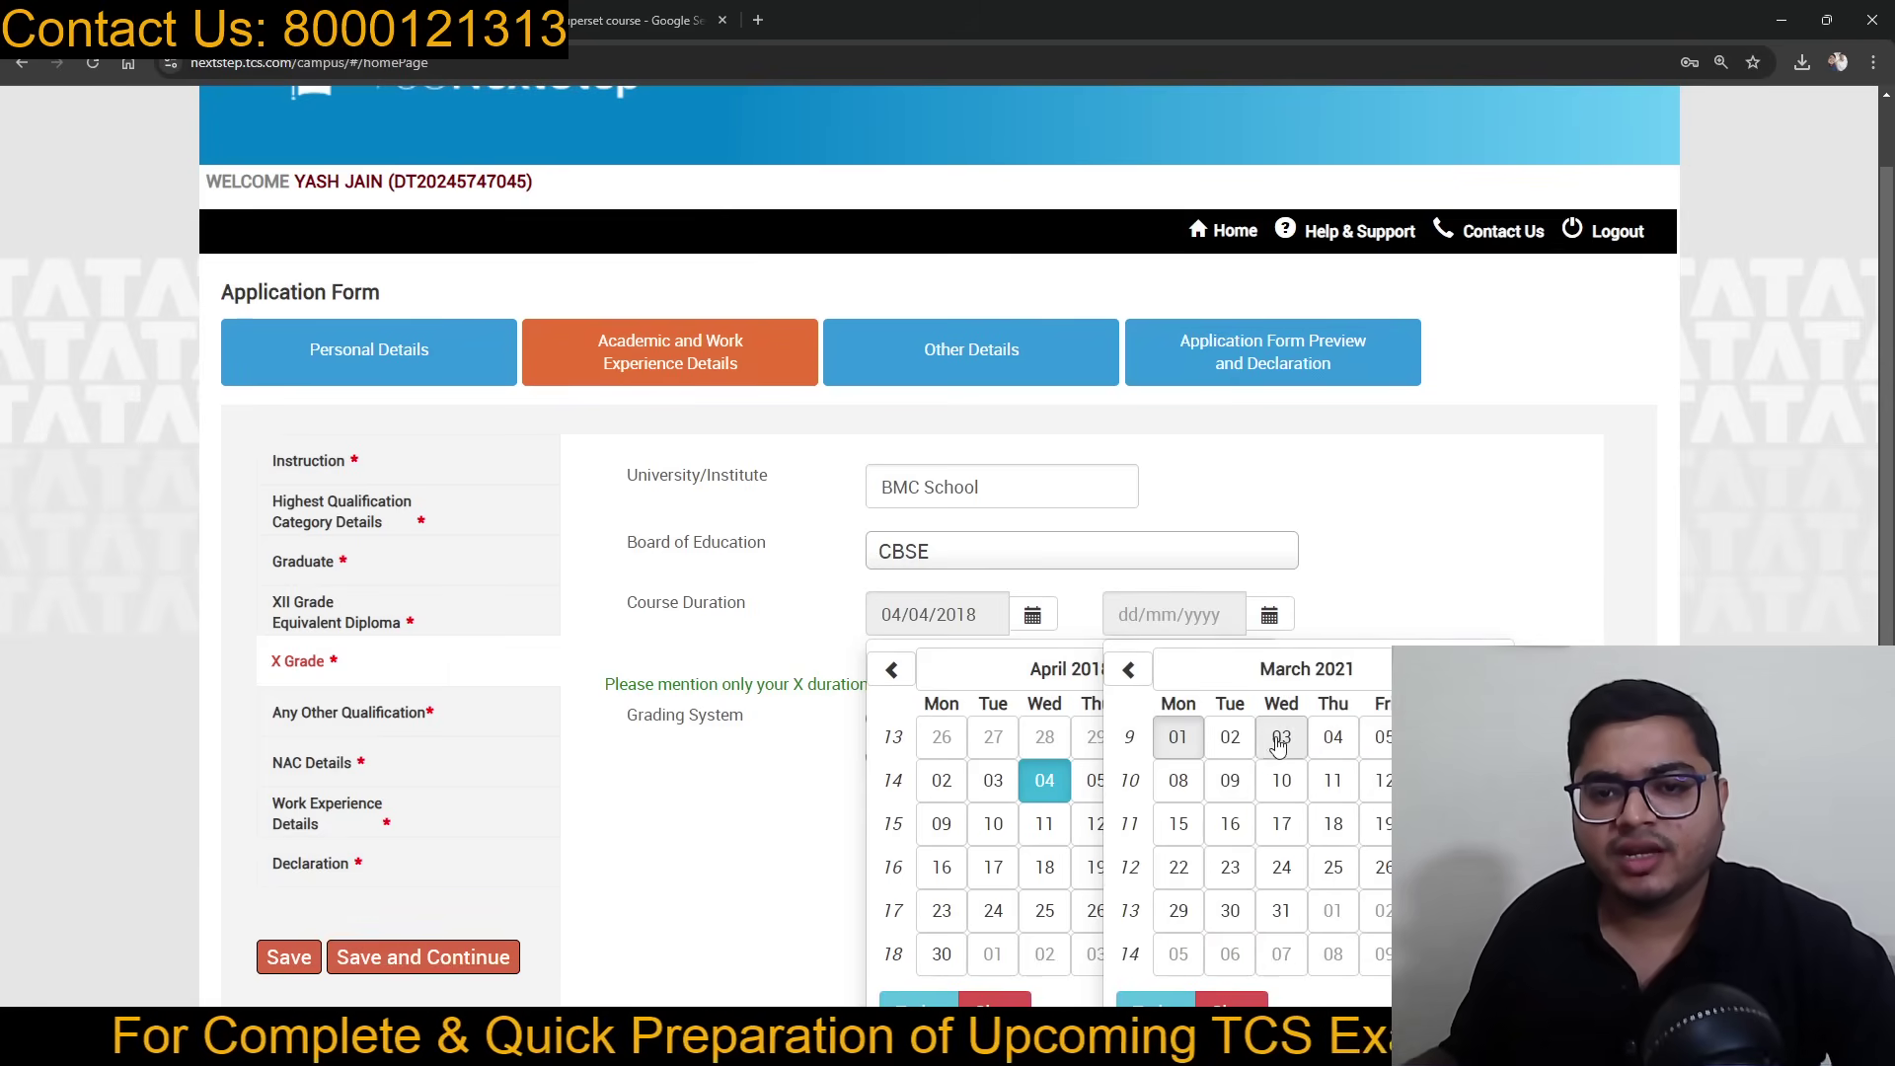
left_click(1328, 738)
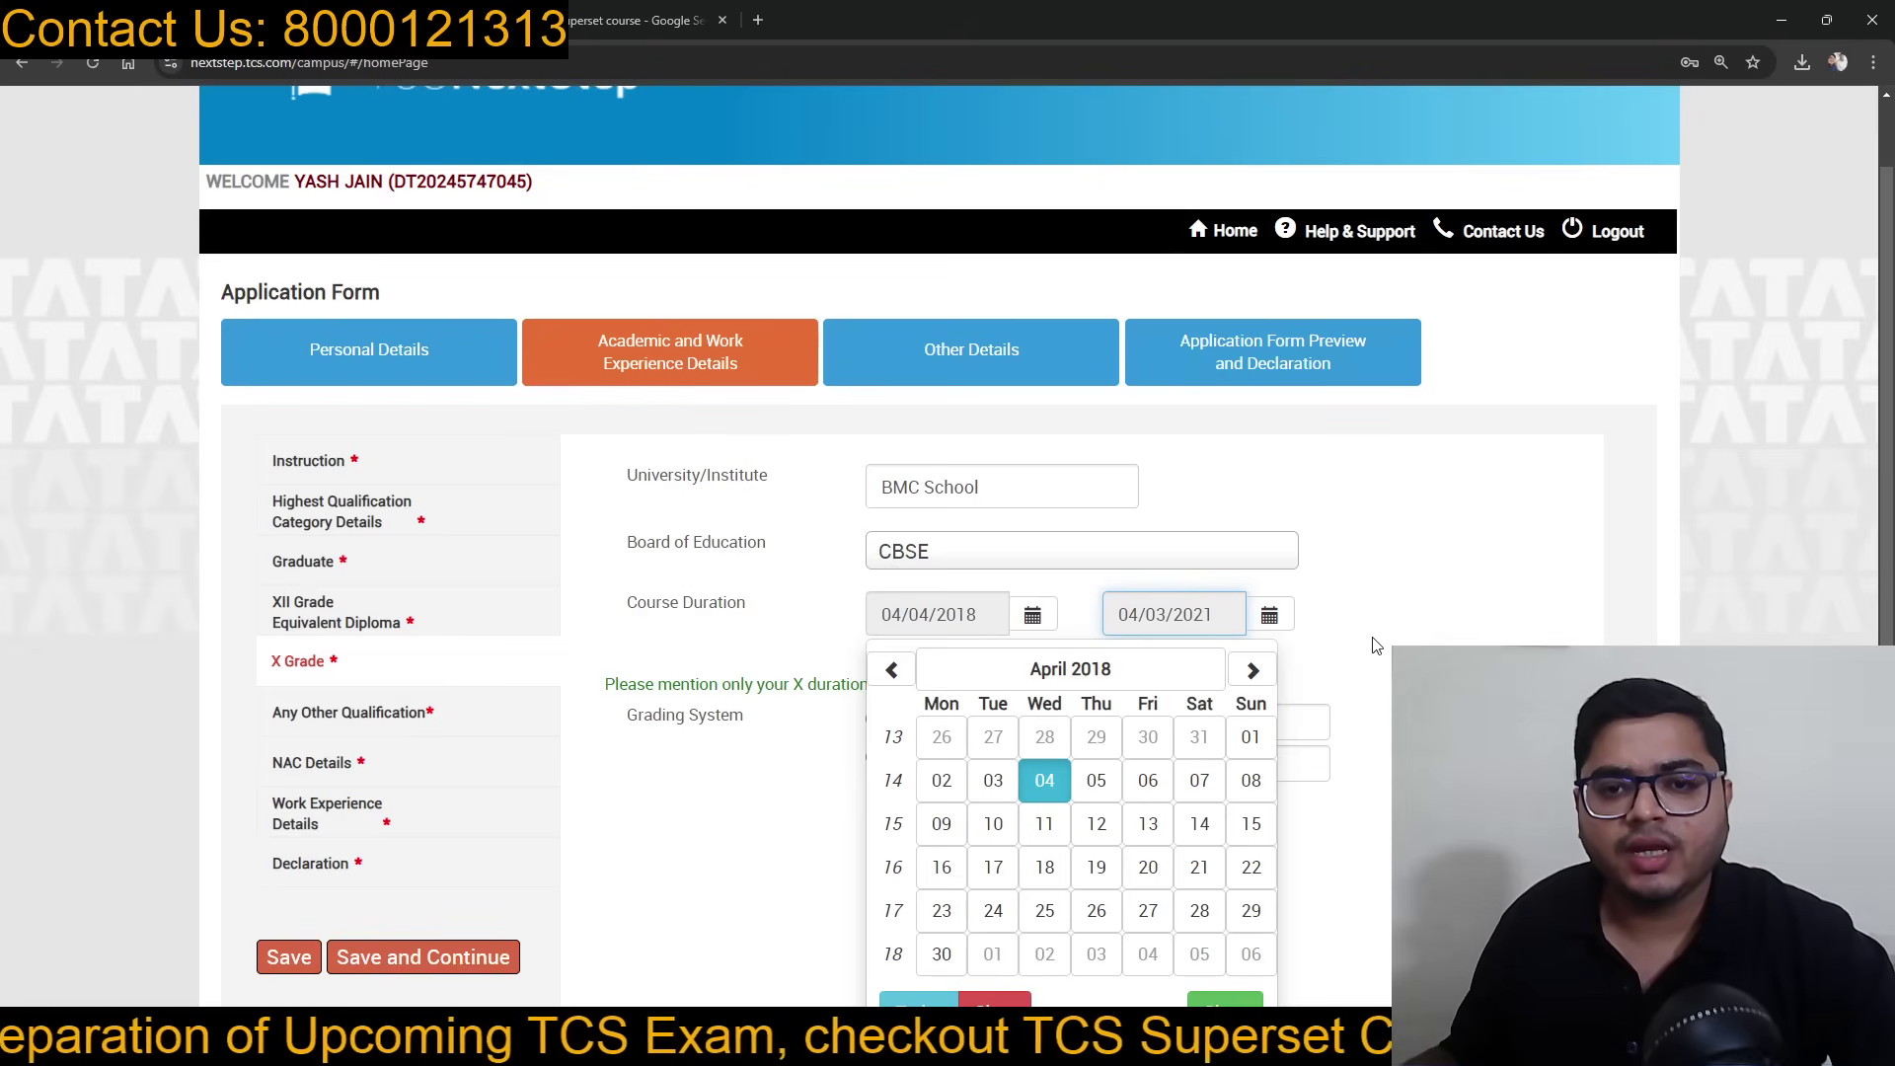
Step: Correct the X Grade end date to 02/03/2019
left_click(1046, 780)
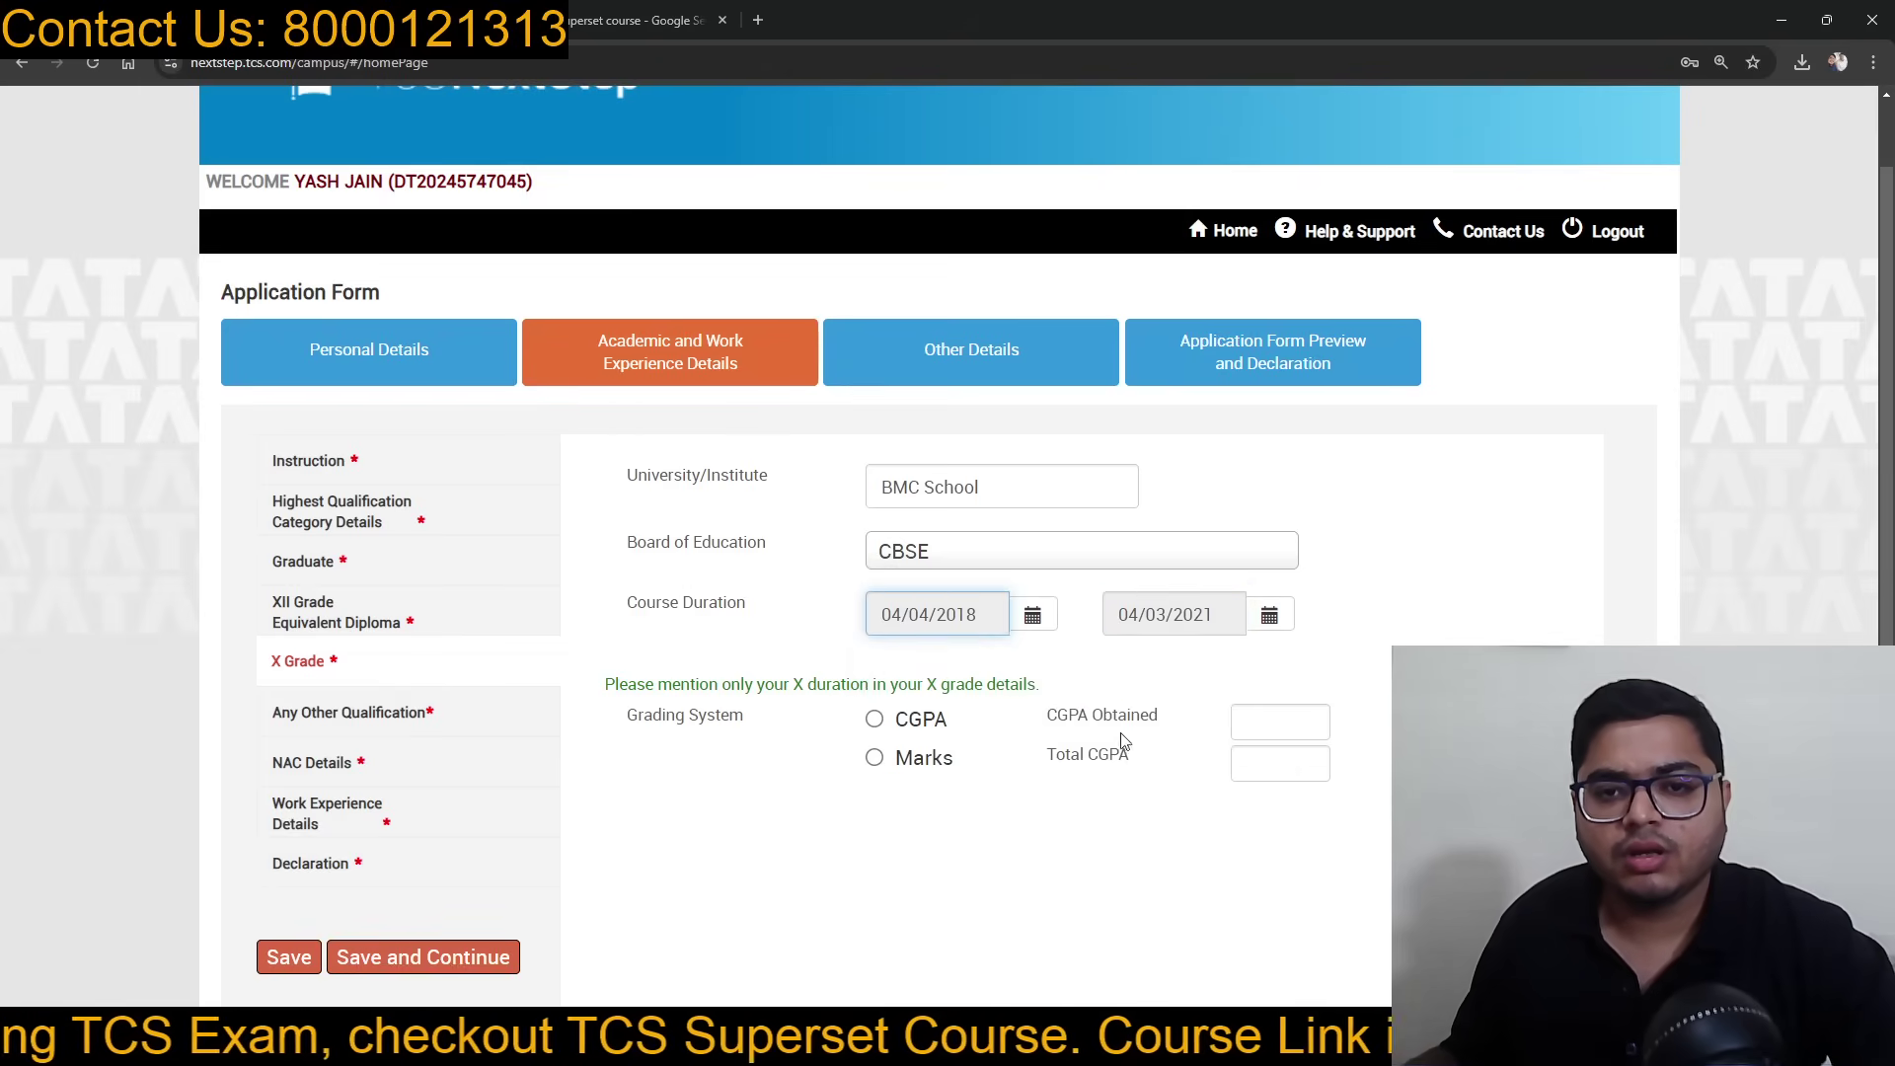
left_click(1270, 614)
left_click(1266, 671)
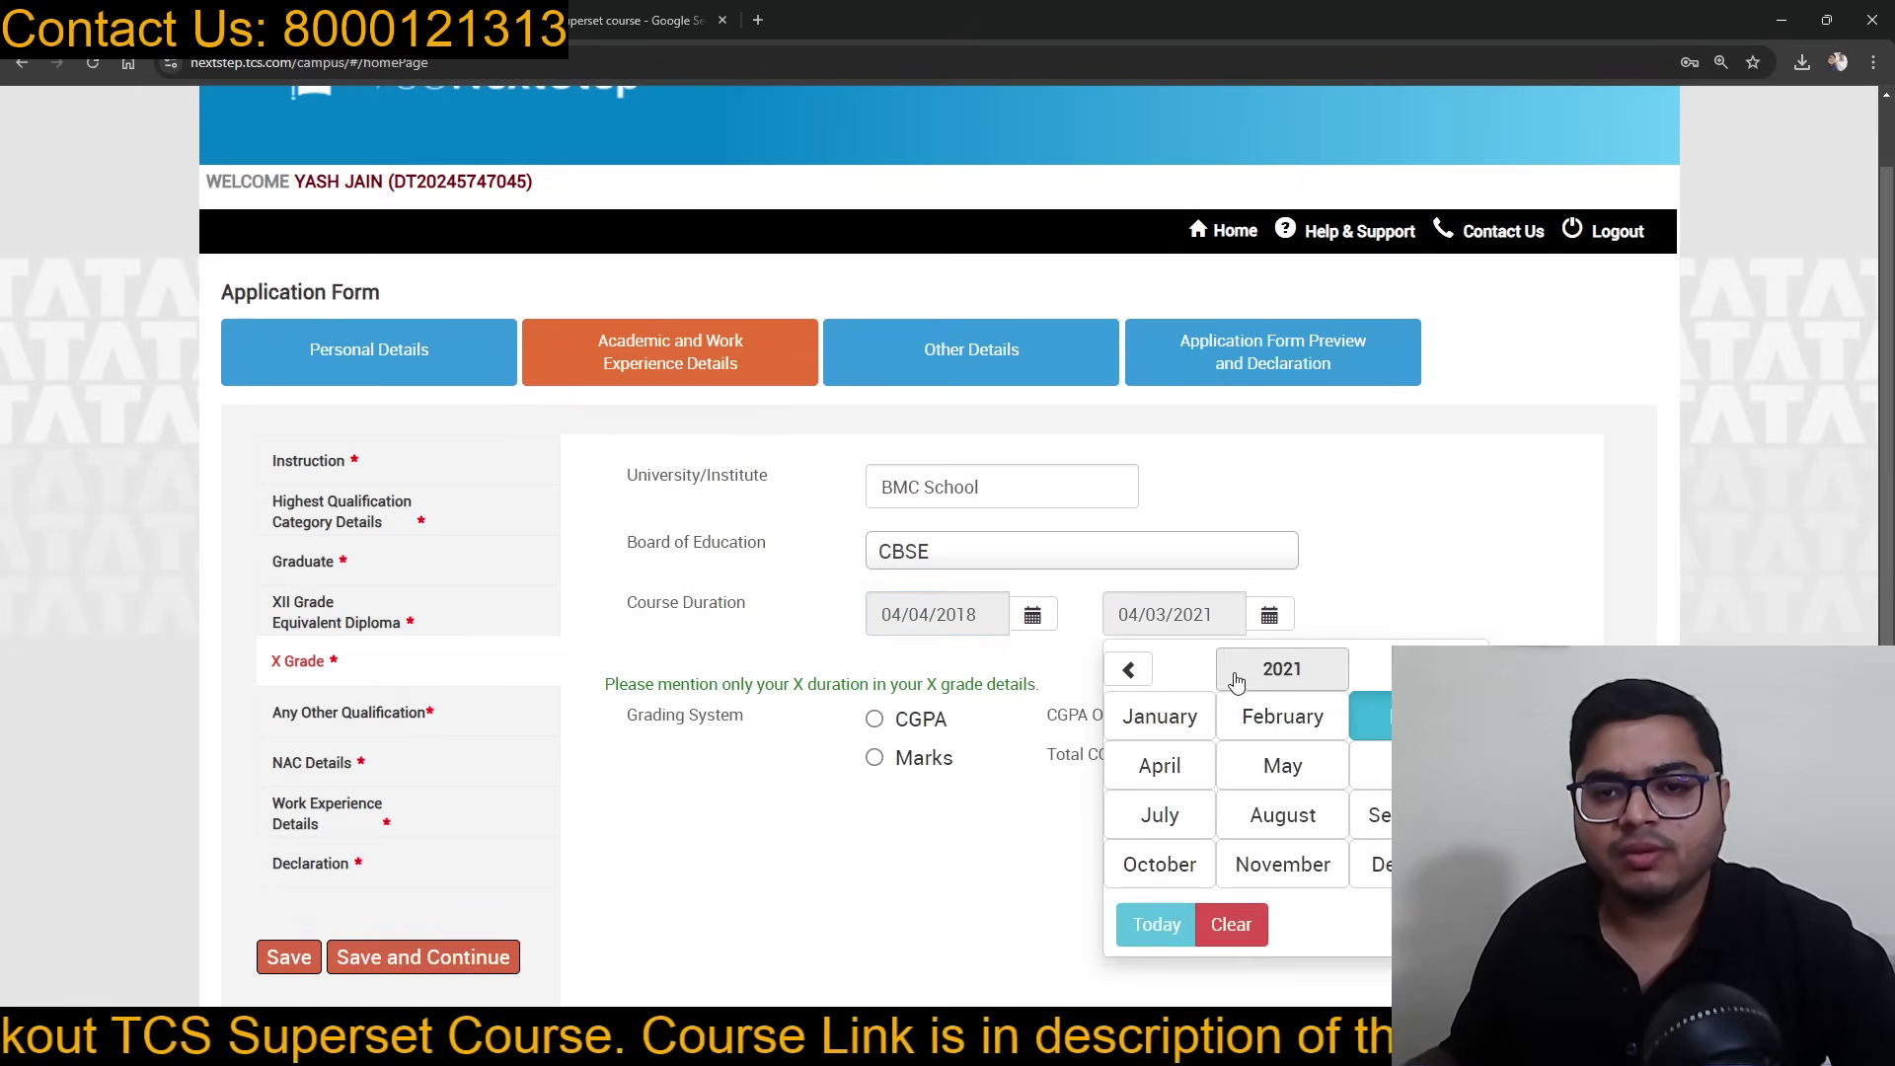
left_click(1128, 669)
left_click(1129, 669)
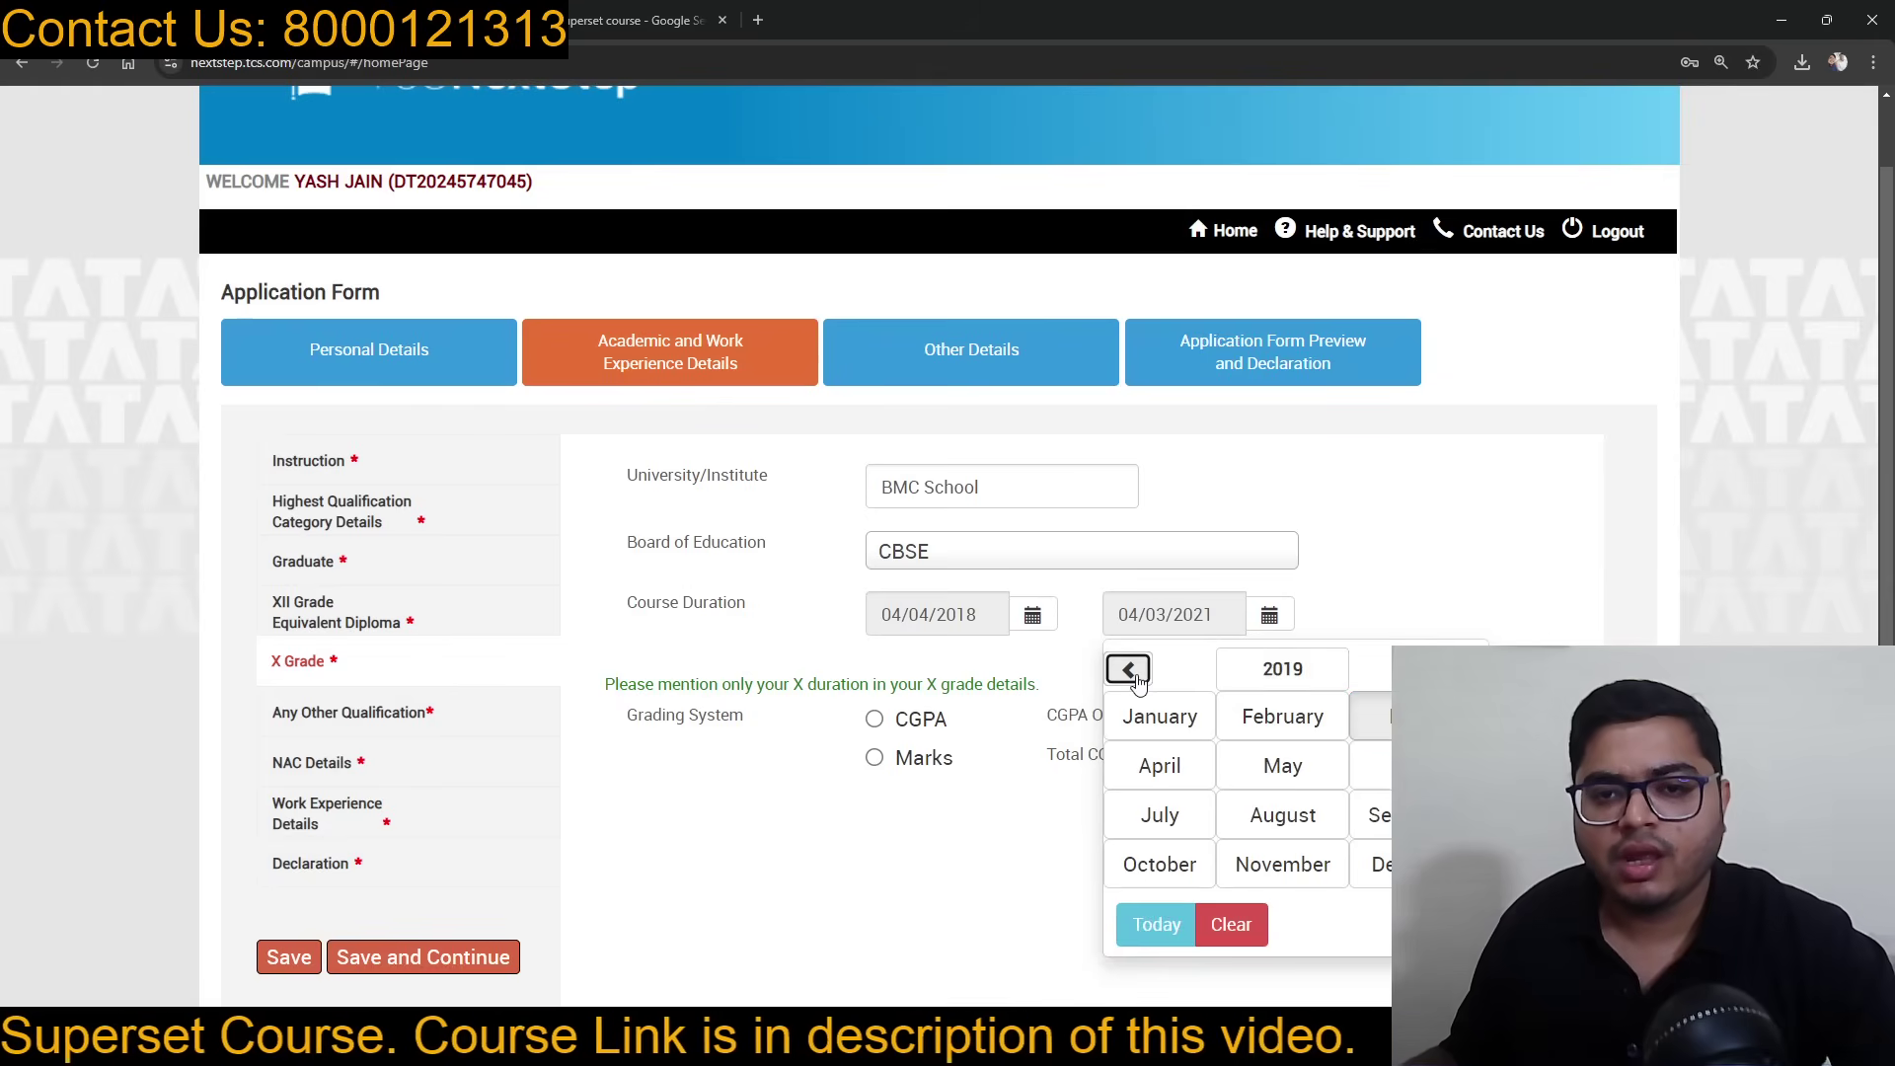
left_click(1389, 731)
left_click(1427, 736)
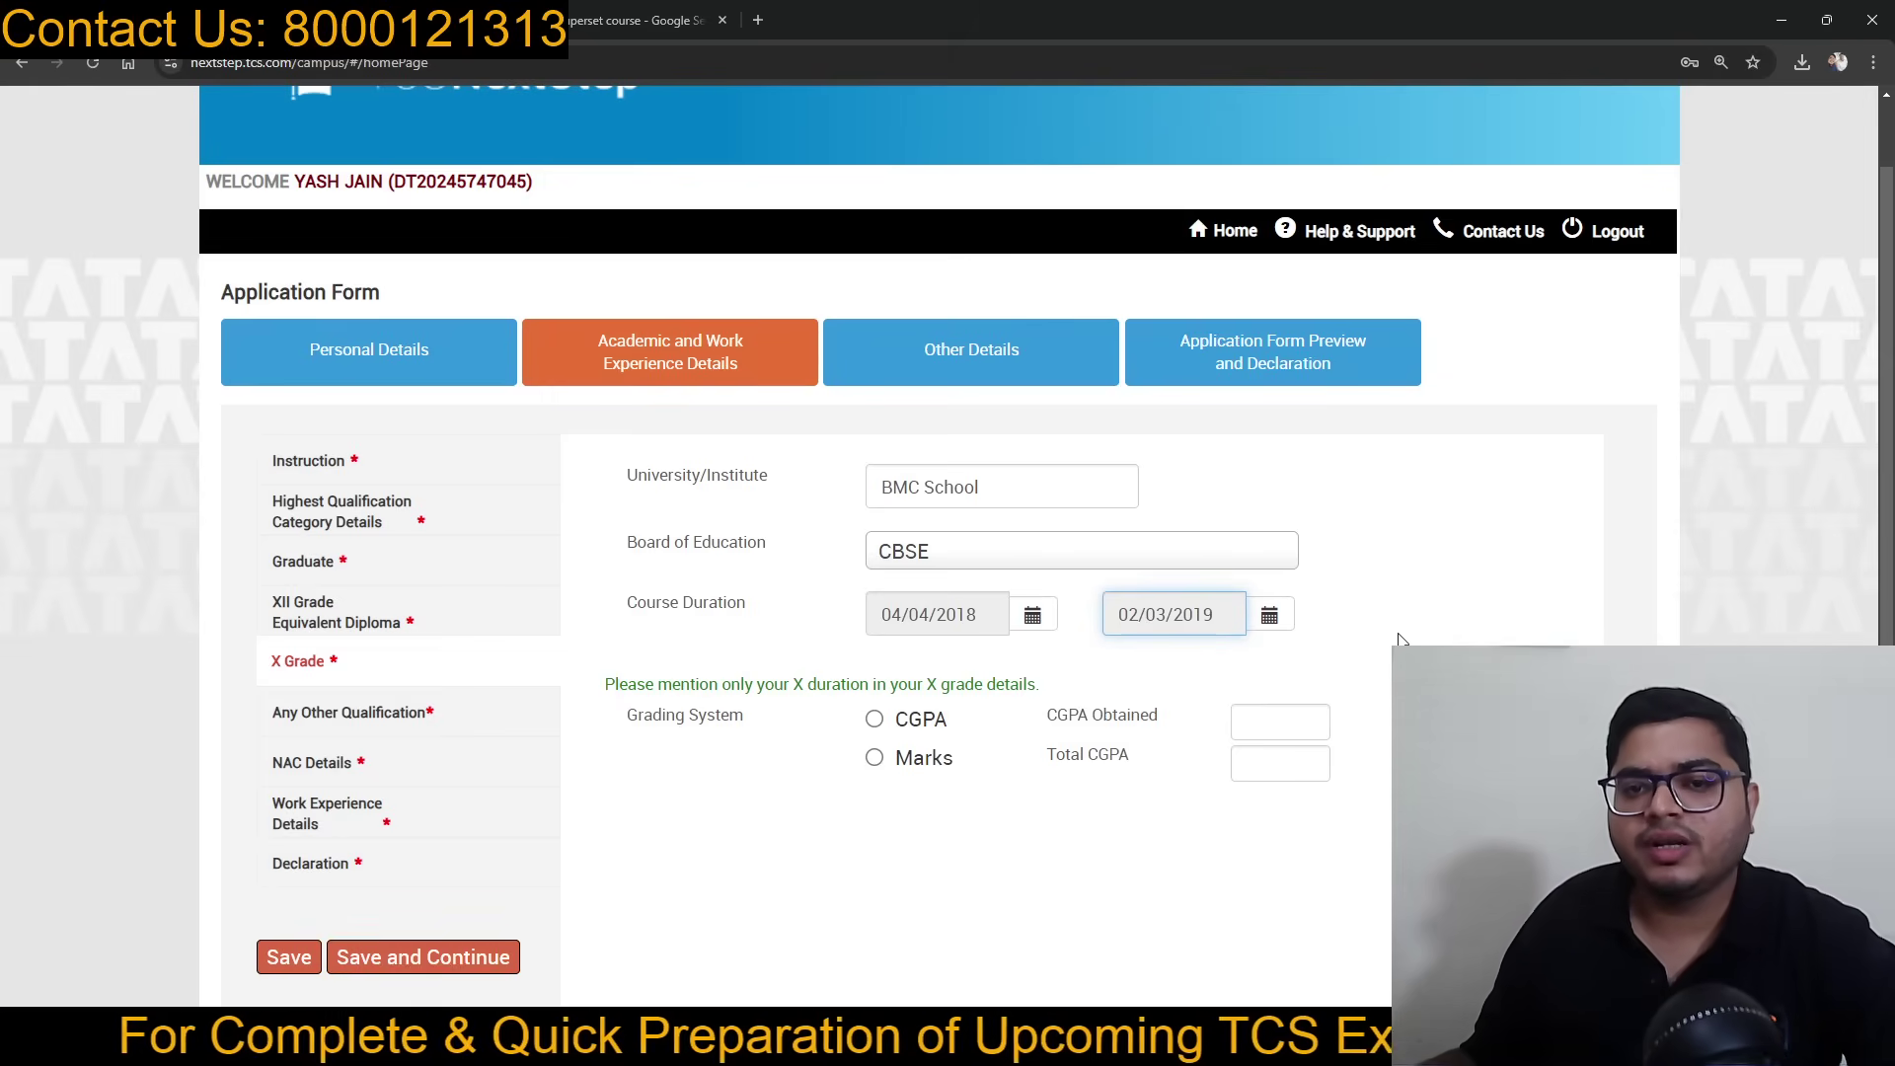
scroll(889, 639, "down", 1)
Step: Grade X by CGPA with 10.0 obtained of 10.0 total (100.00%), and save
left_click(888, 632)
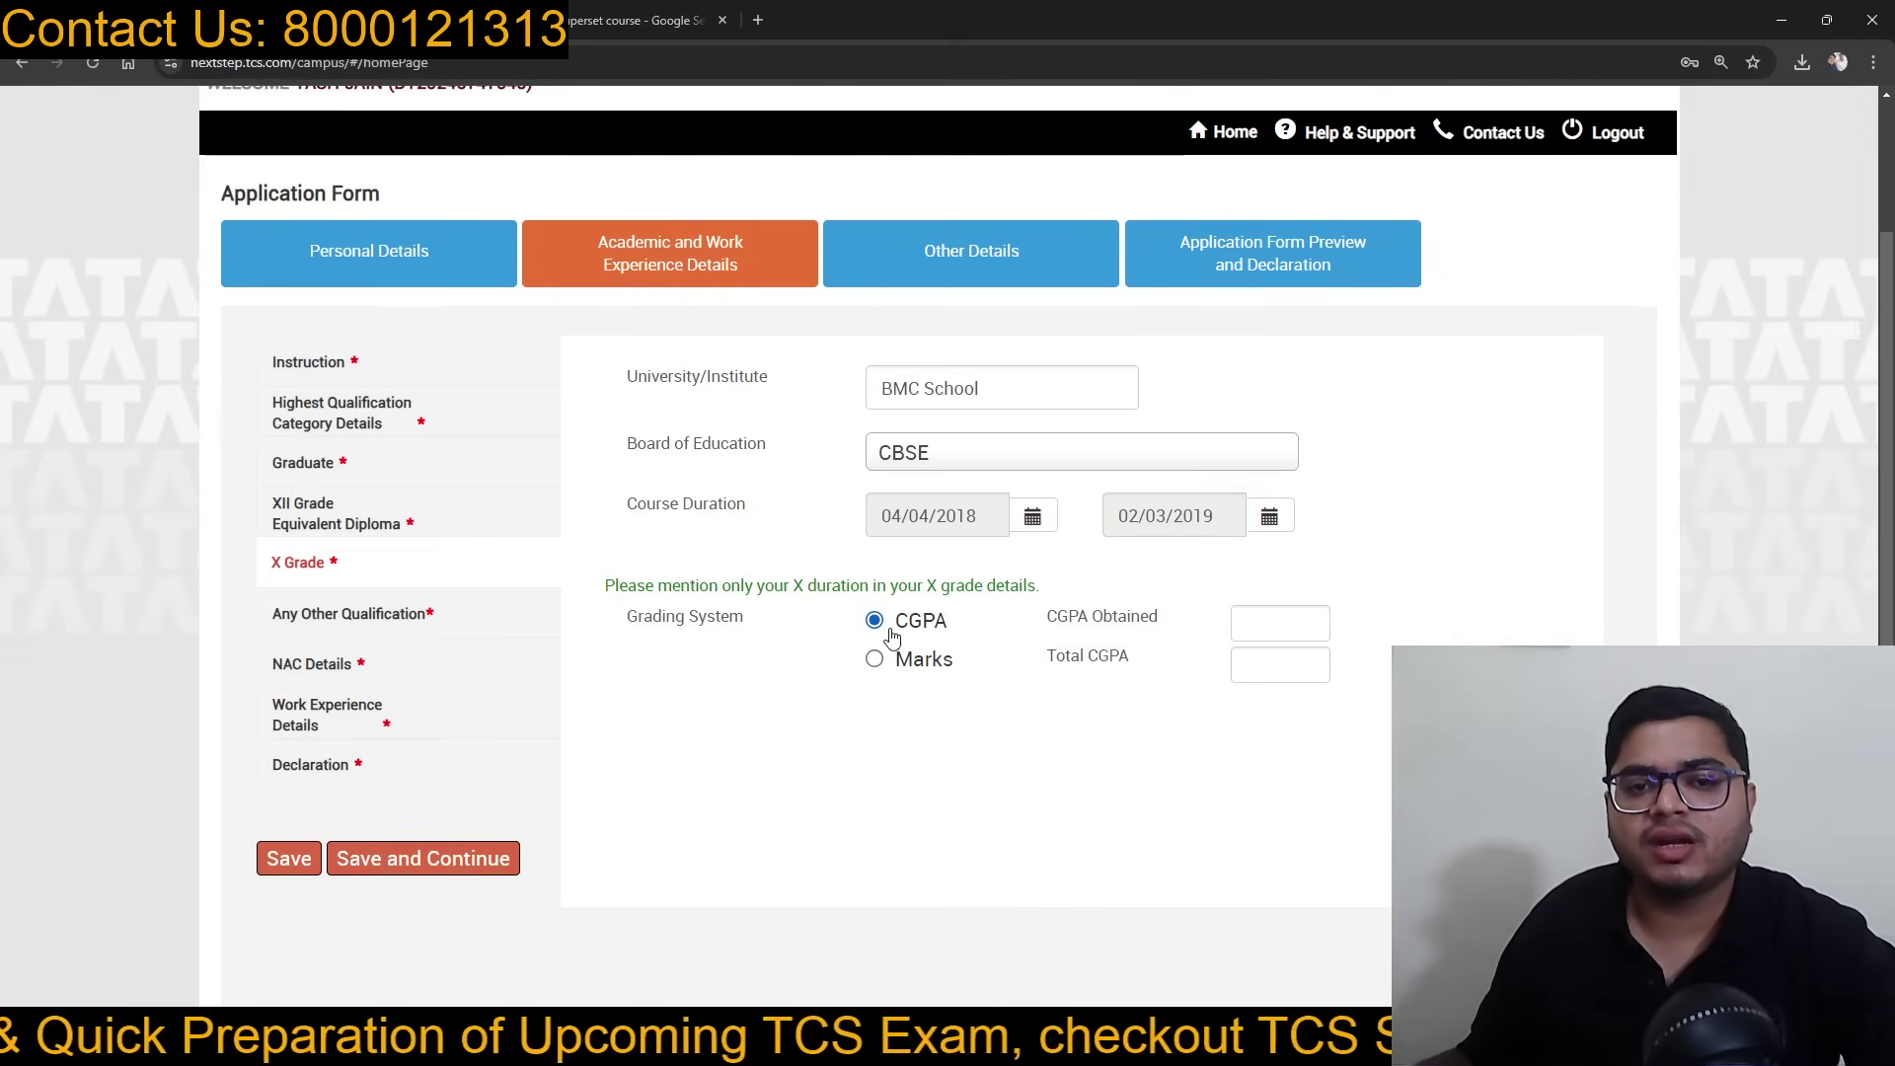
left_click(1255, 671)
type("10")
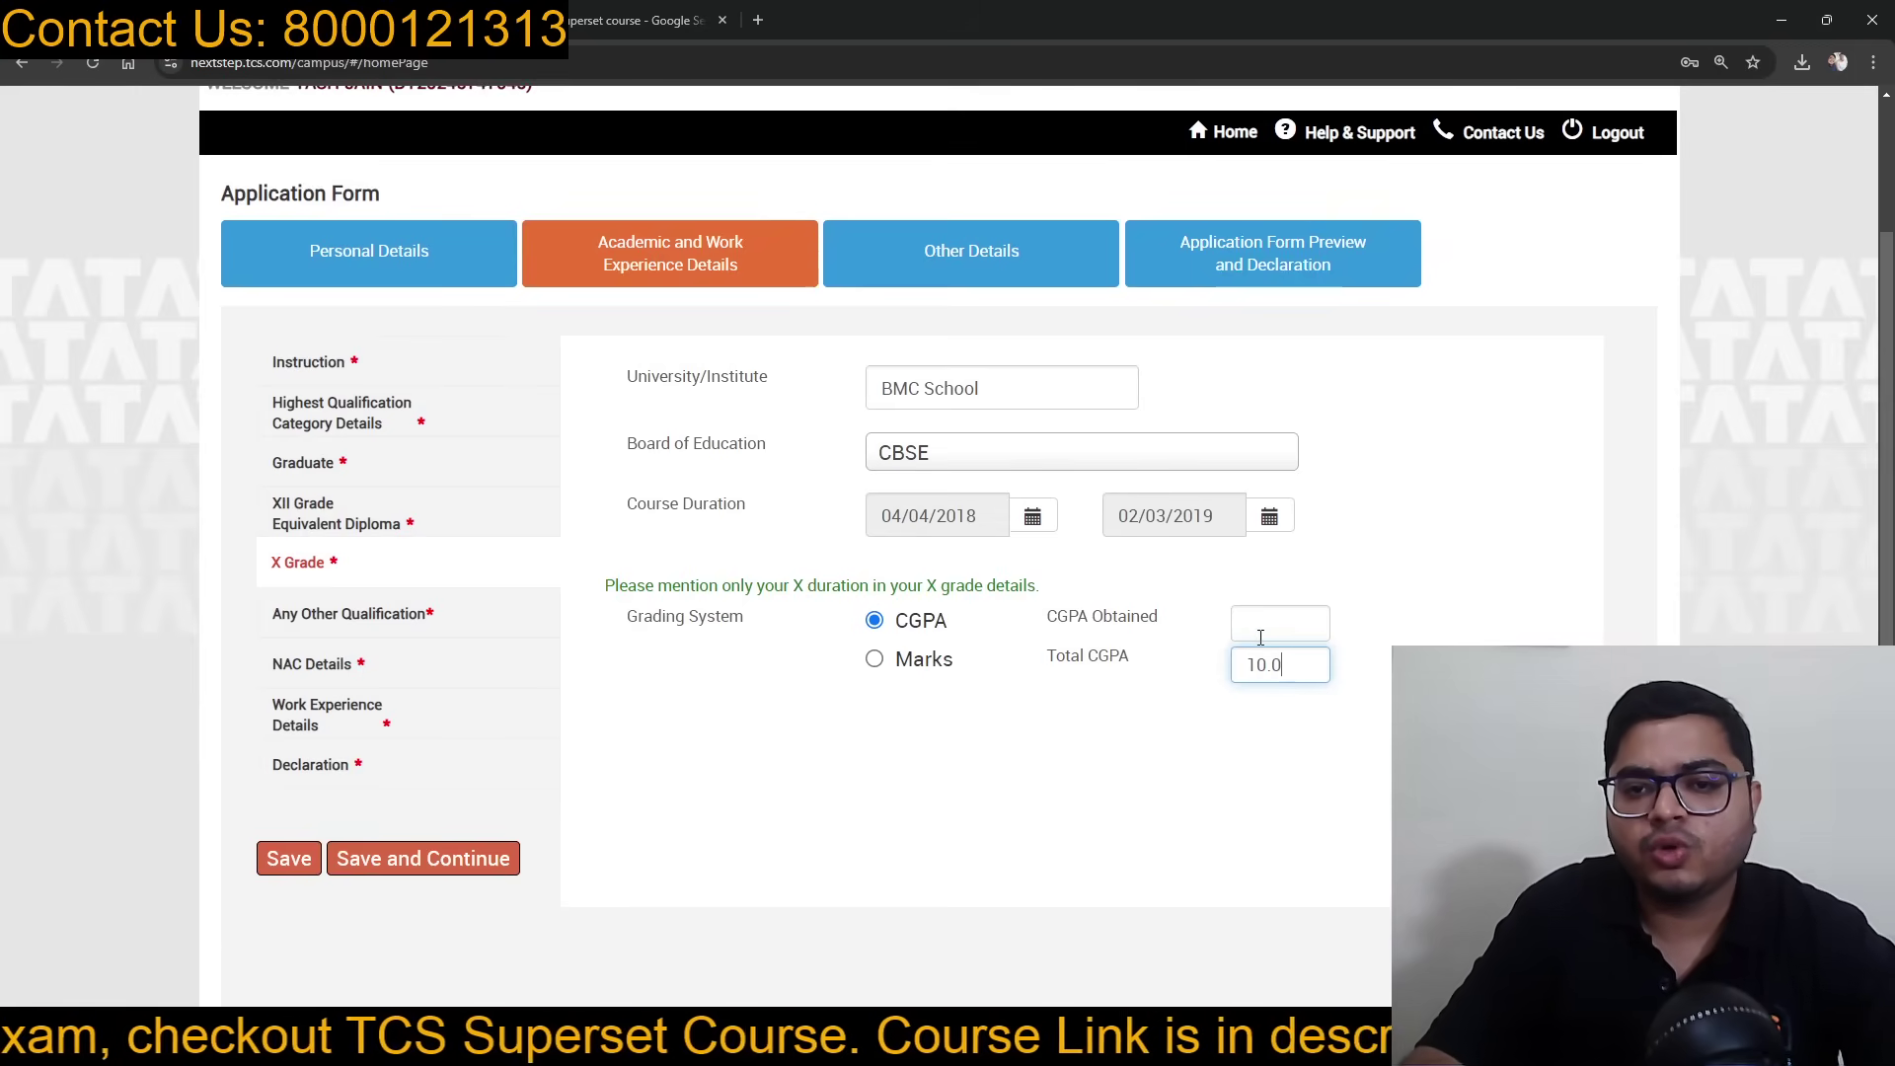
type(".0")
key("BackSpace")
key("BackSpace")
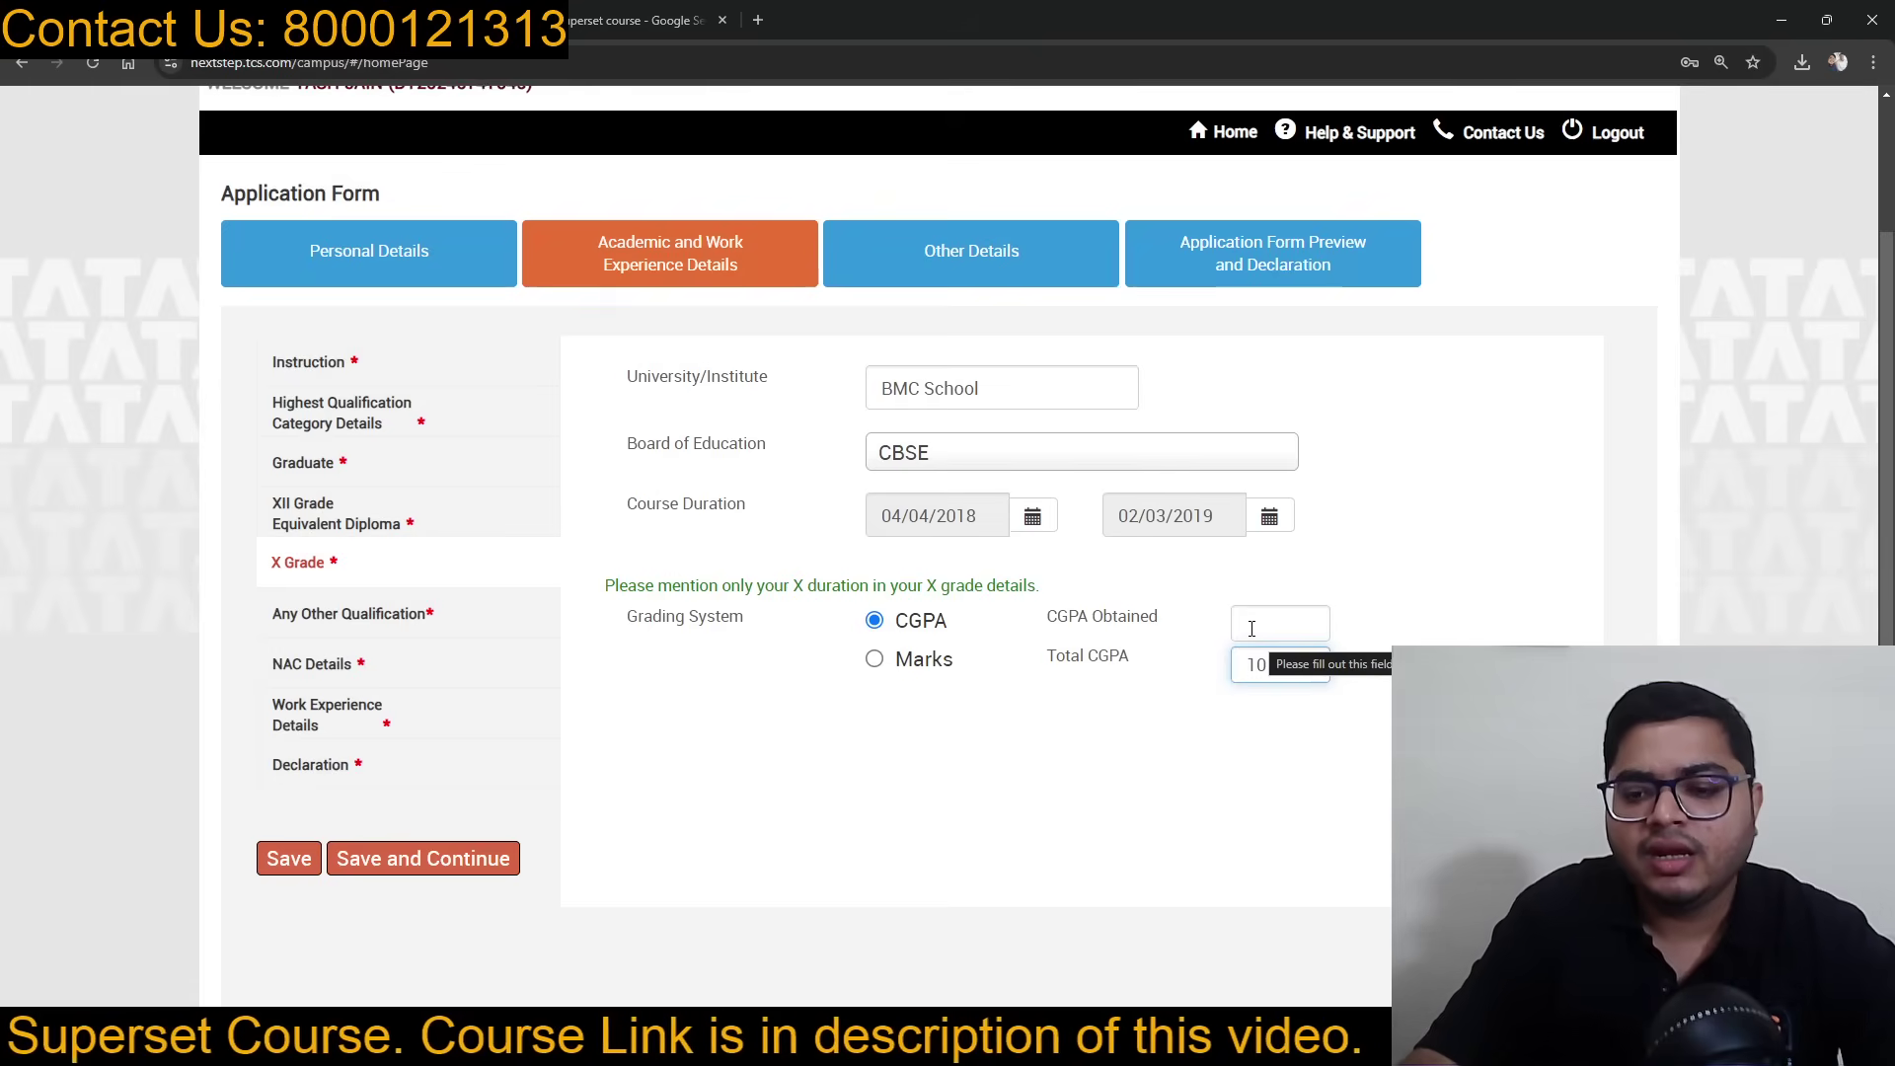
type(".01")
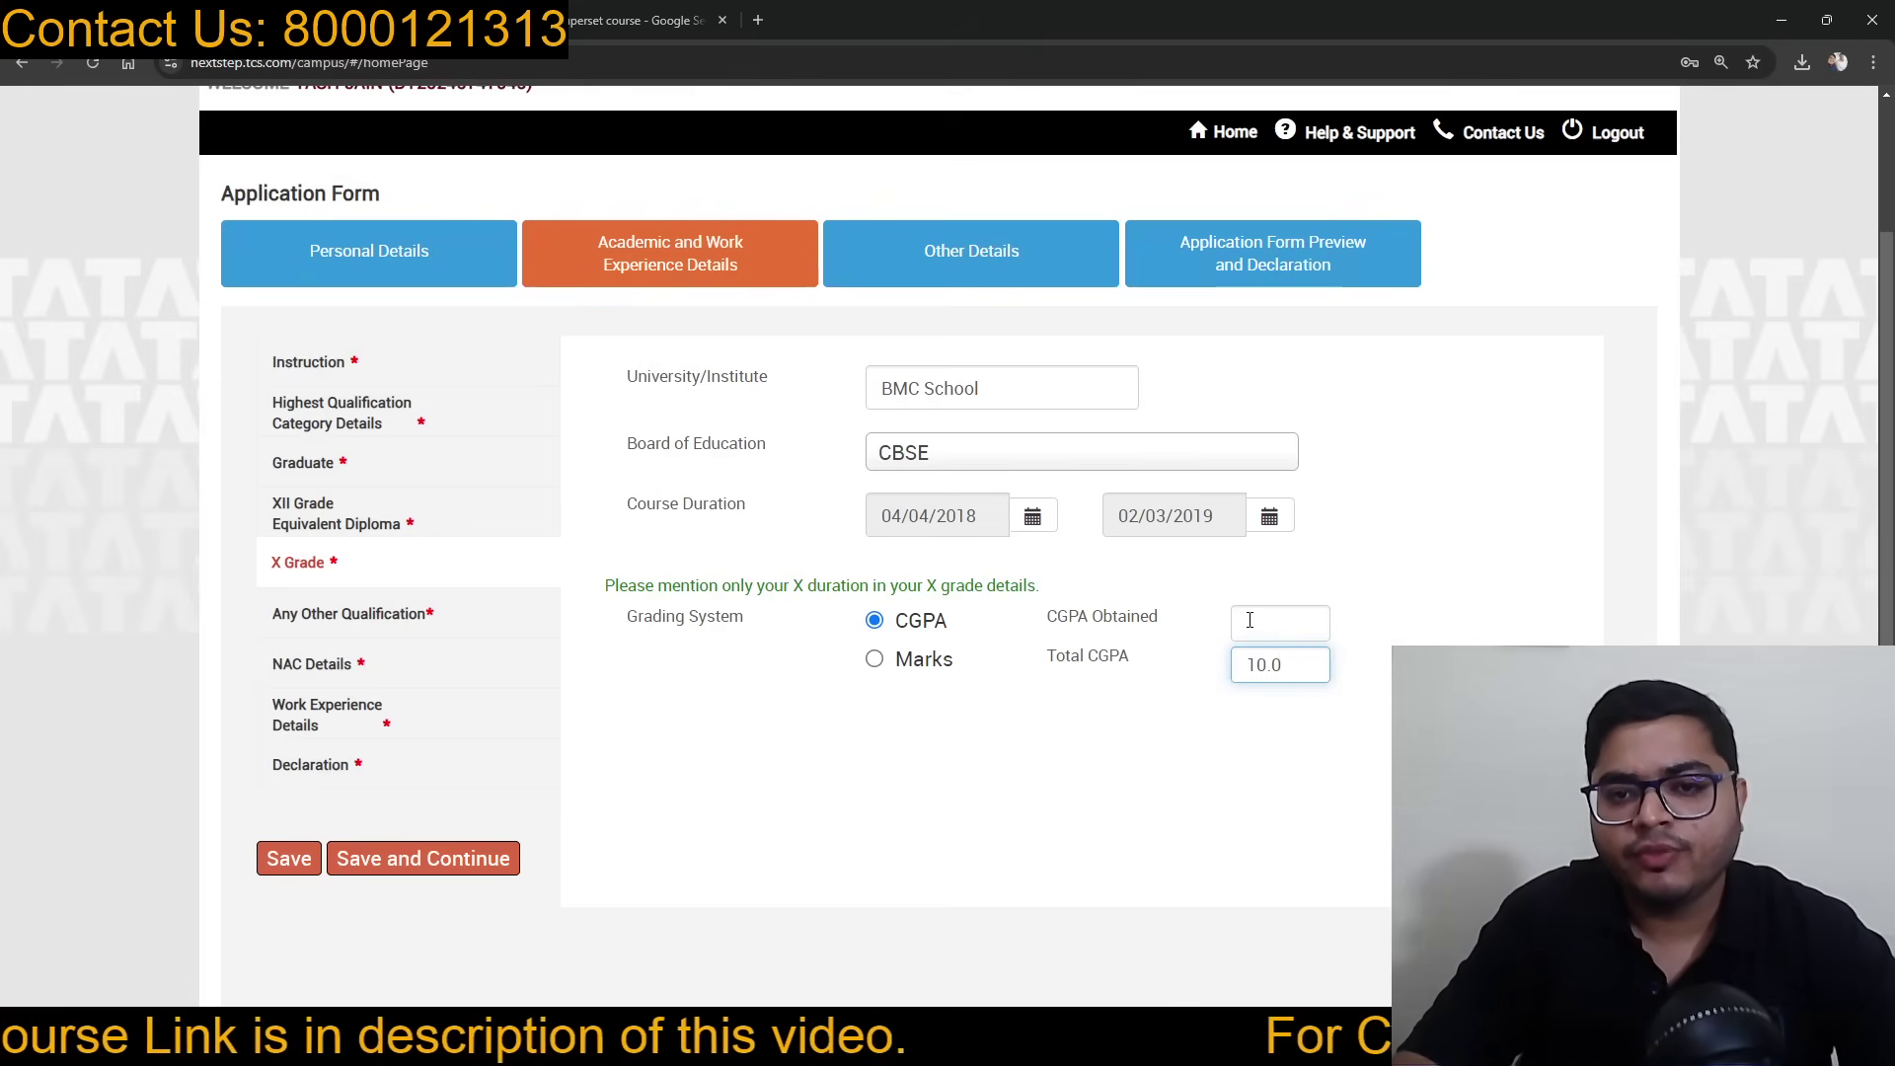
left_click(1250, 620)
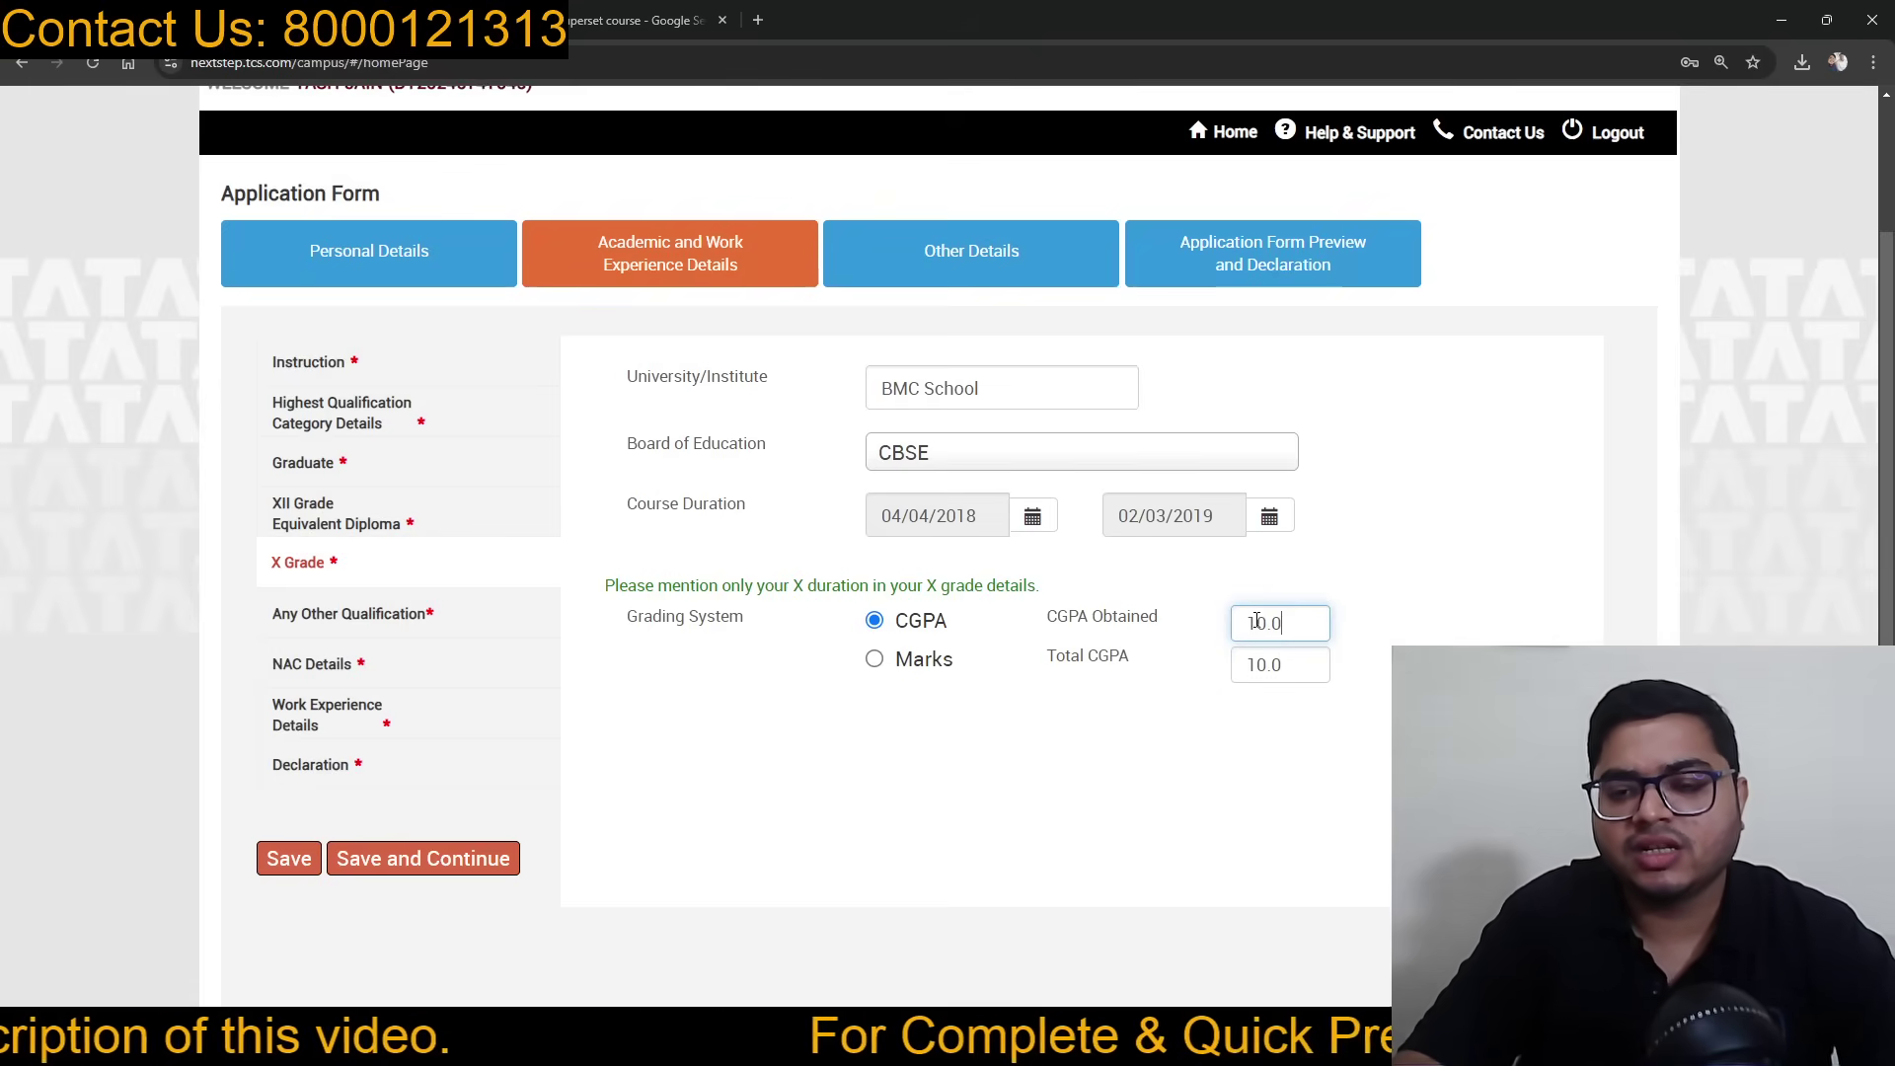
left_click(1453, 627)
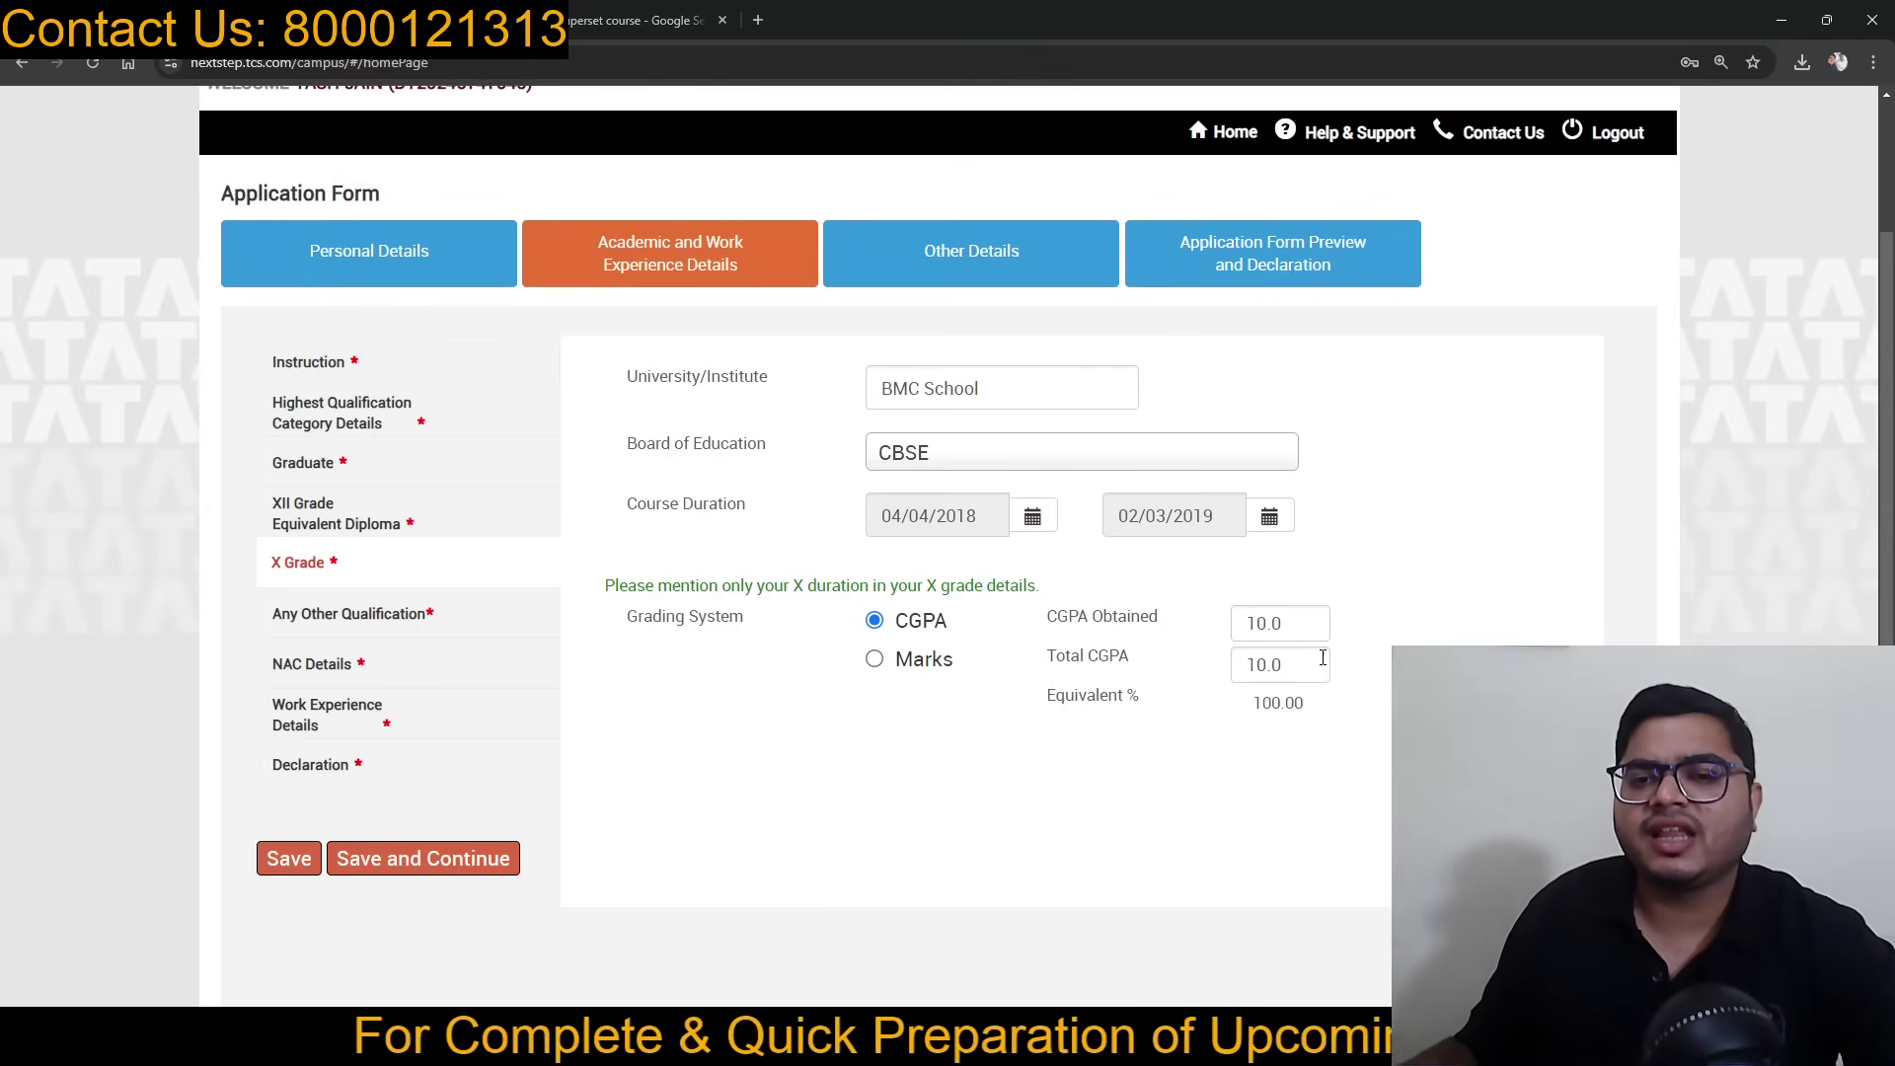
left_click(413, 860)
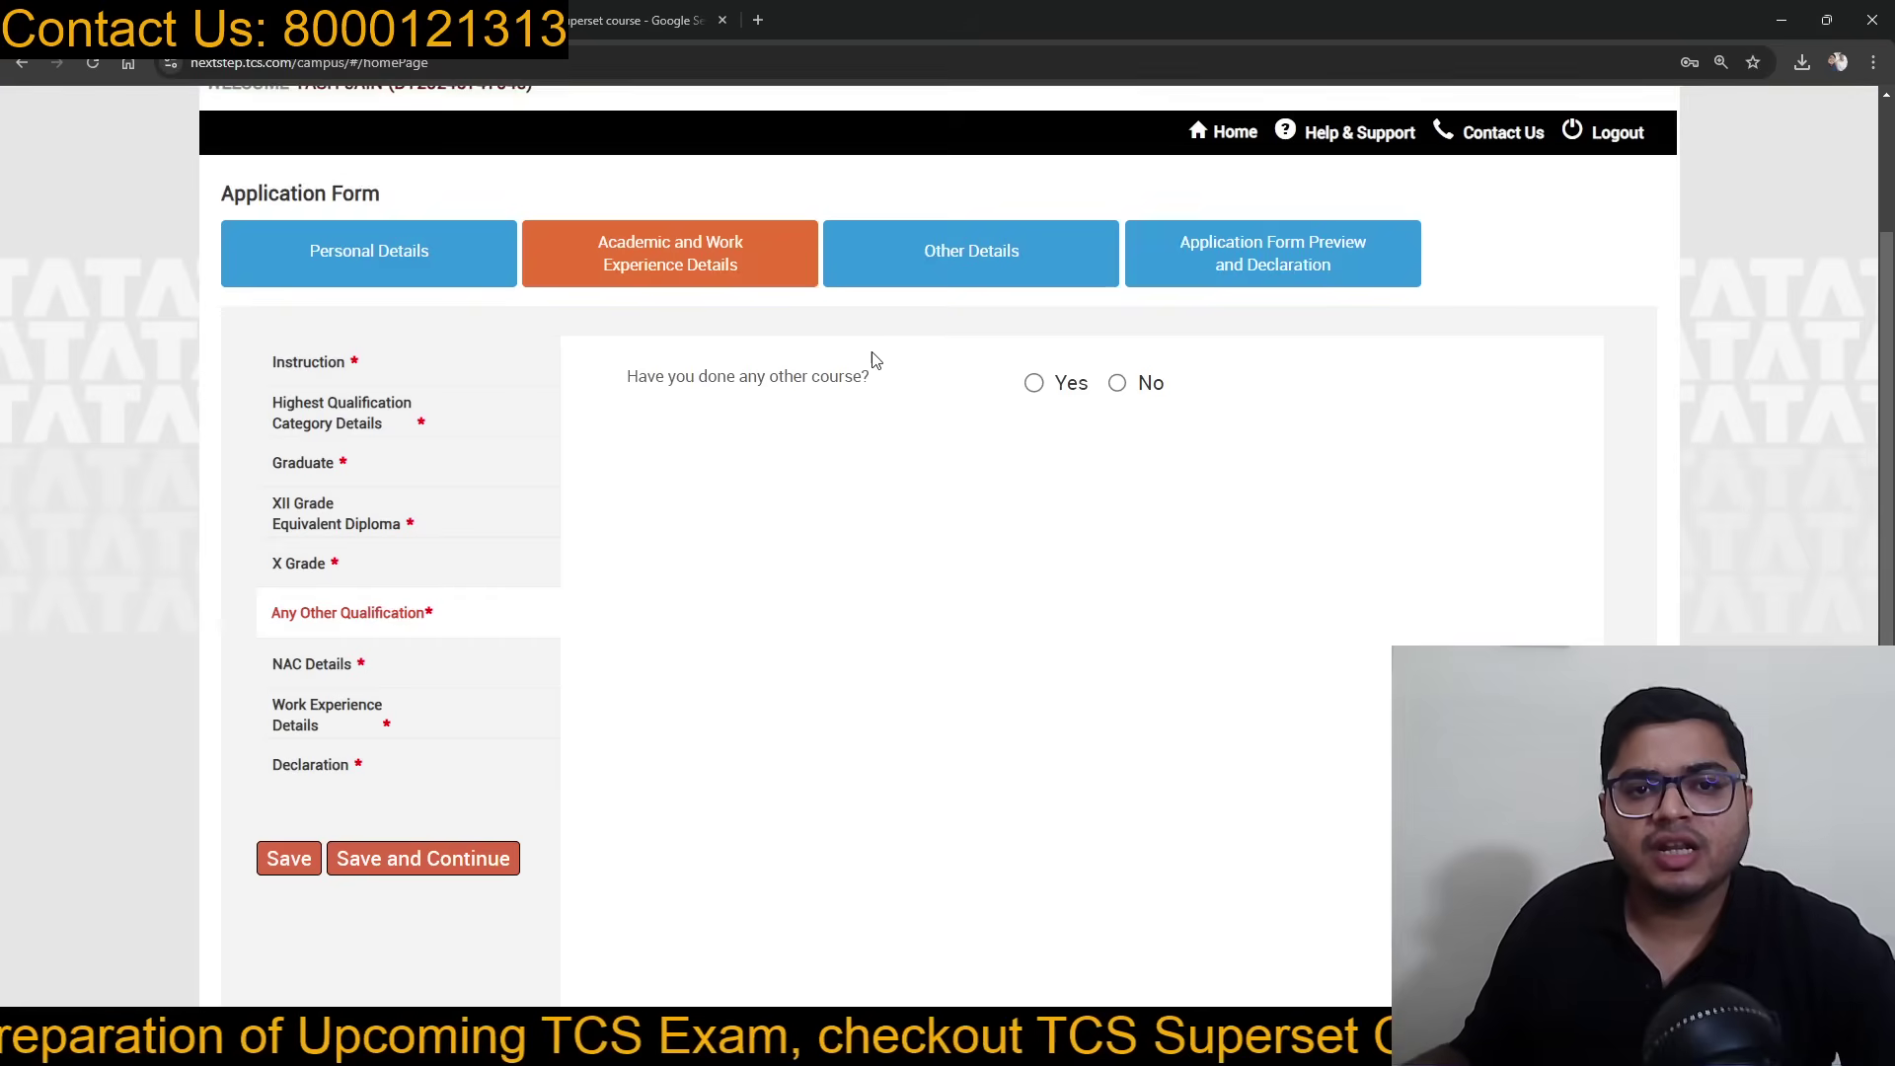
Step: Answer No to having done any other course and save
left_click(1034, 385)
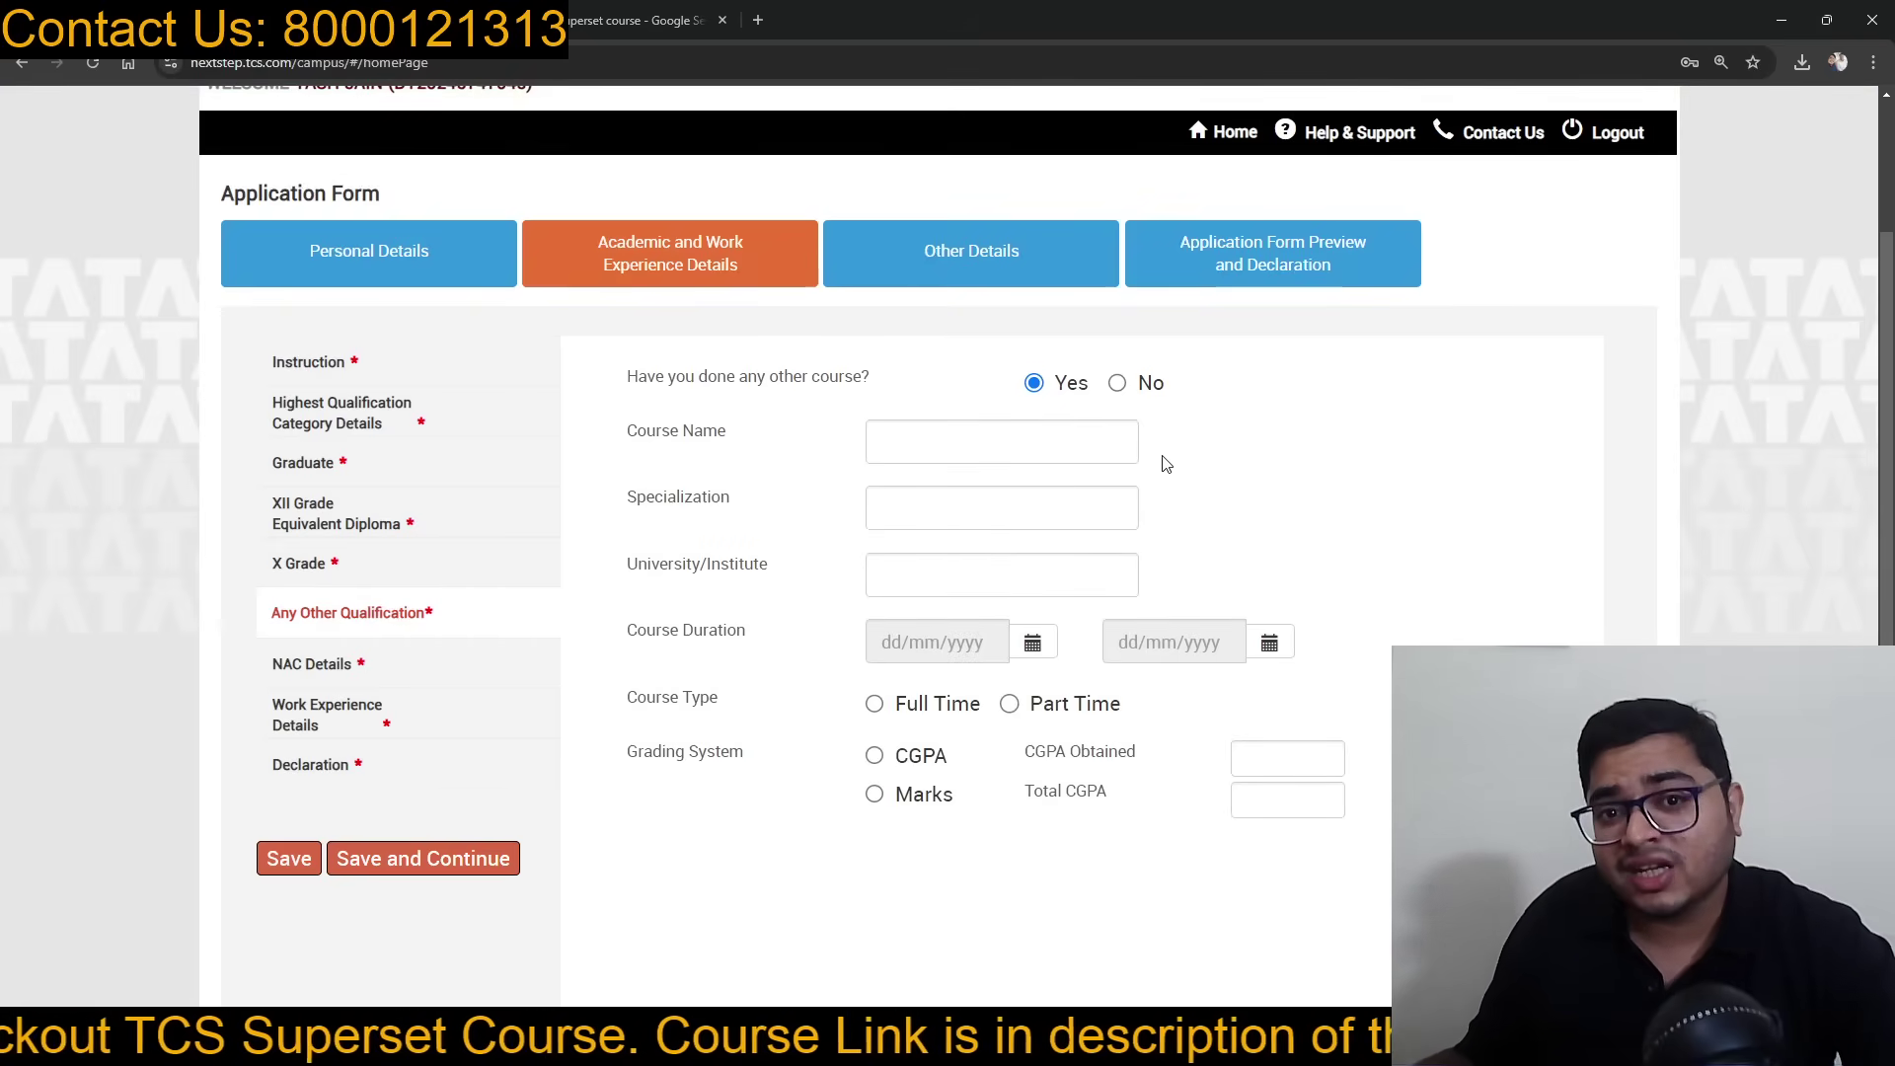
left_click(1118, 384)
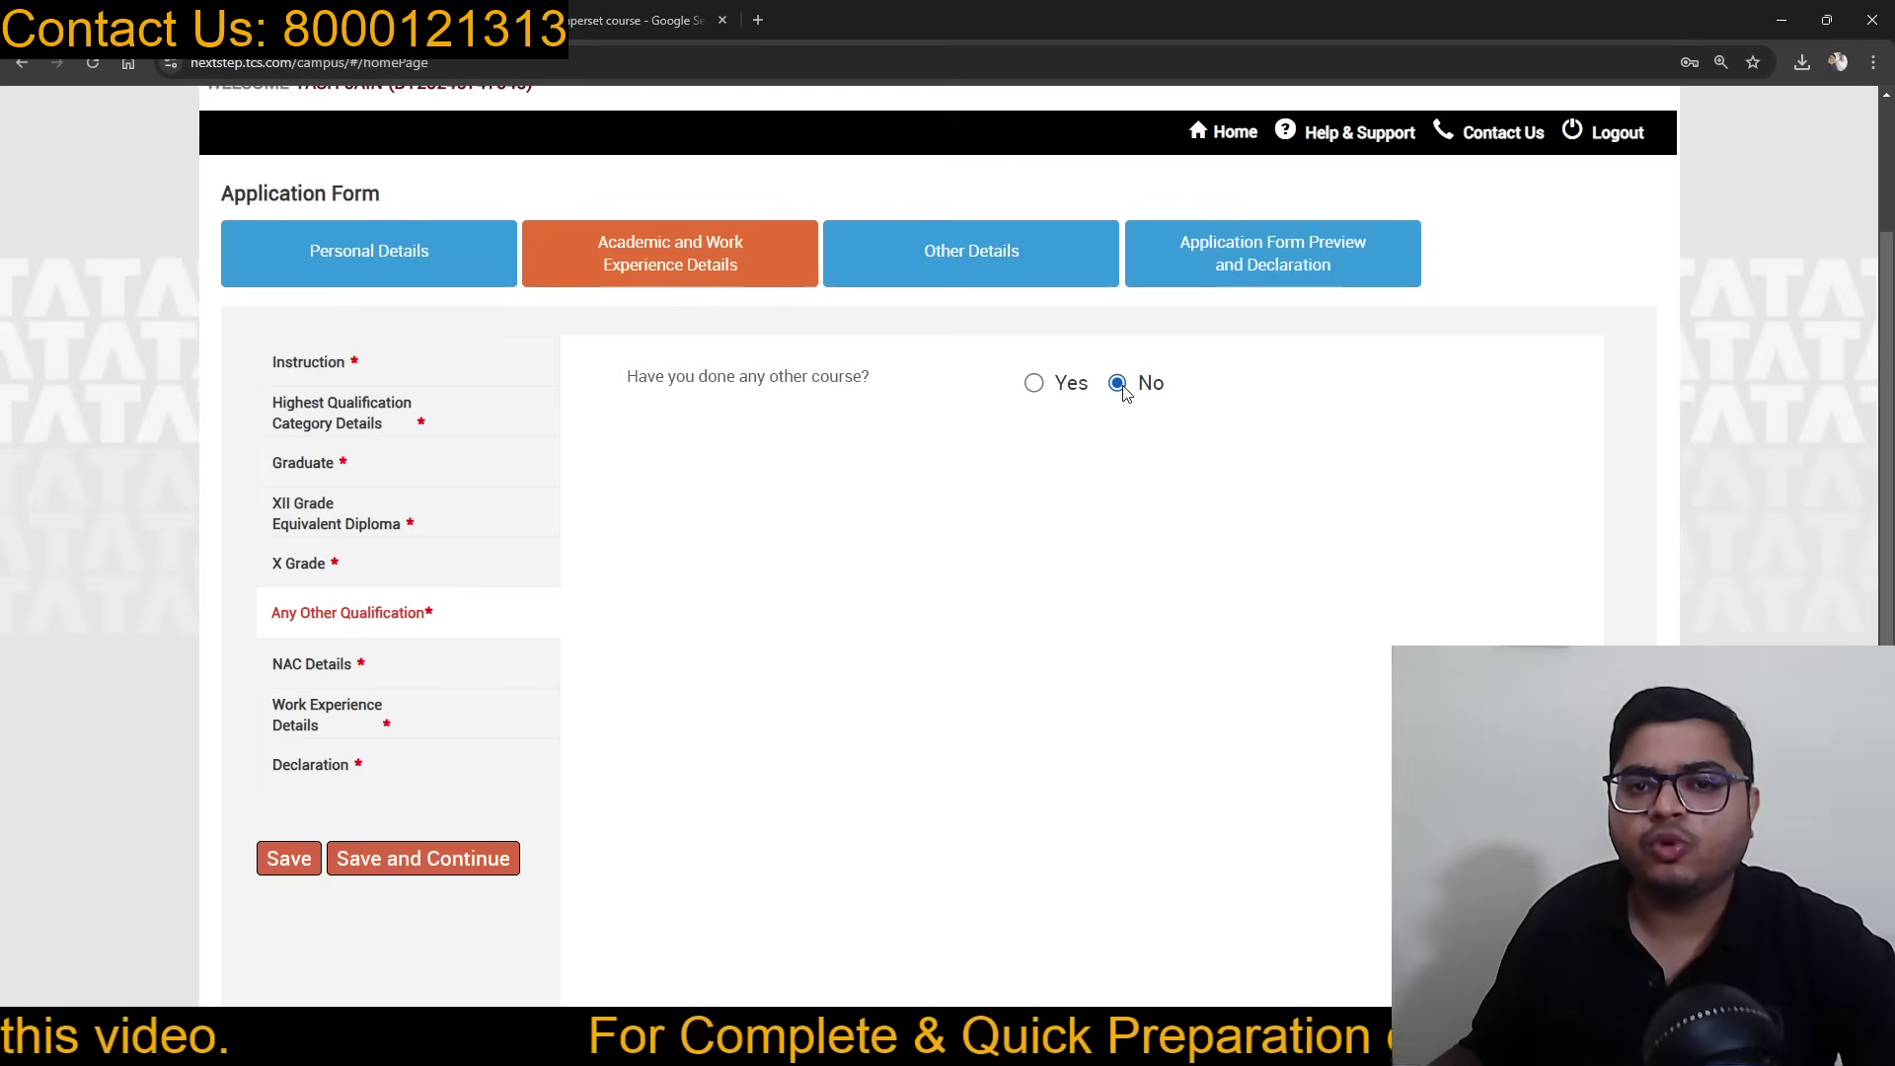
left_click(440, 859)
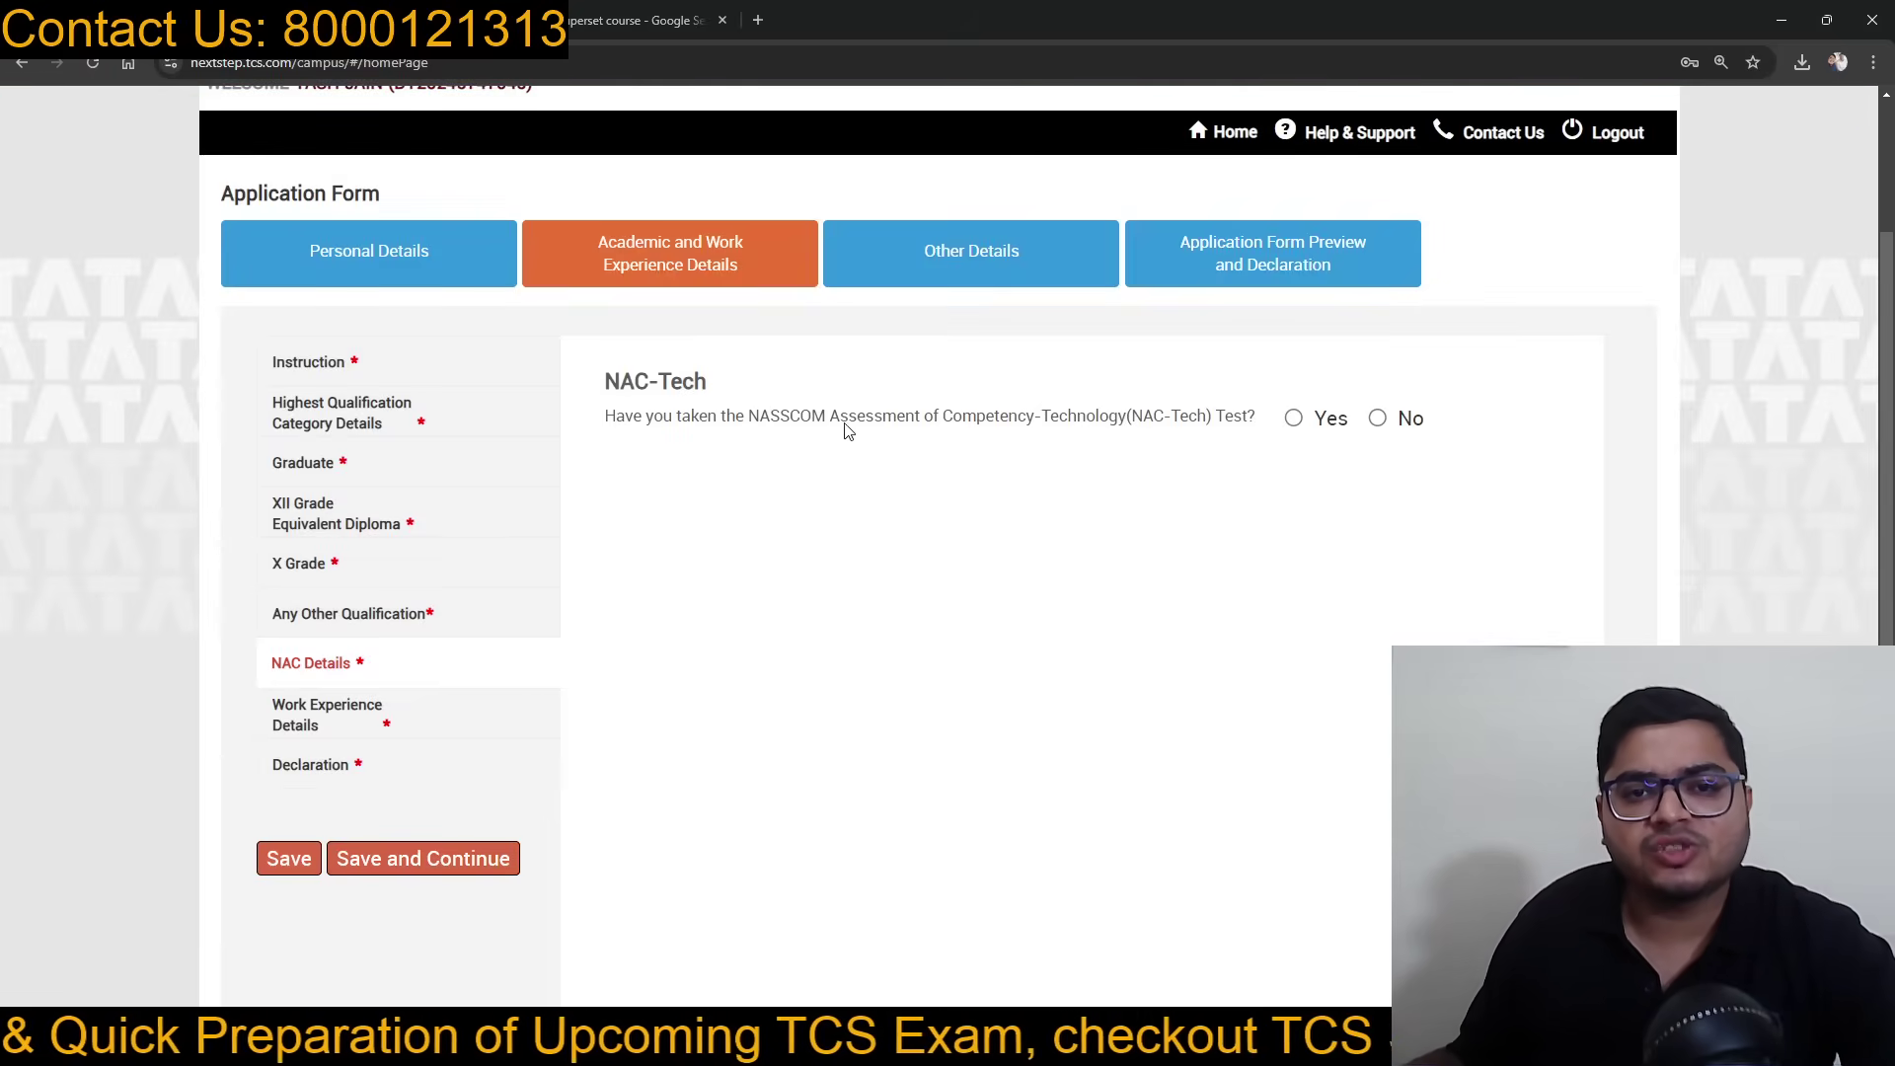
Step: Answer No to having taken the NAC-Tech test and save
left_click(1377, 419)
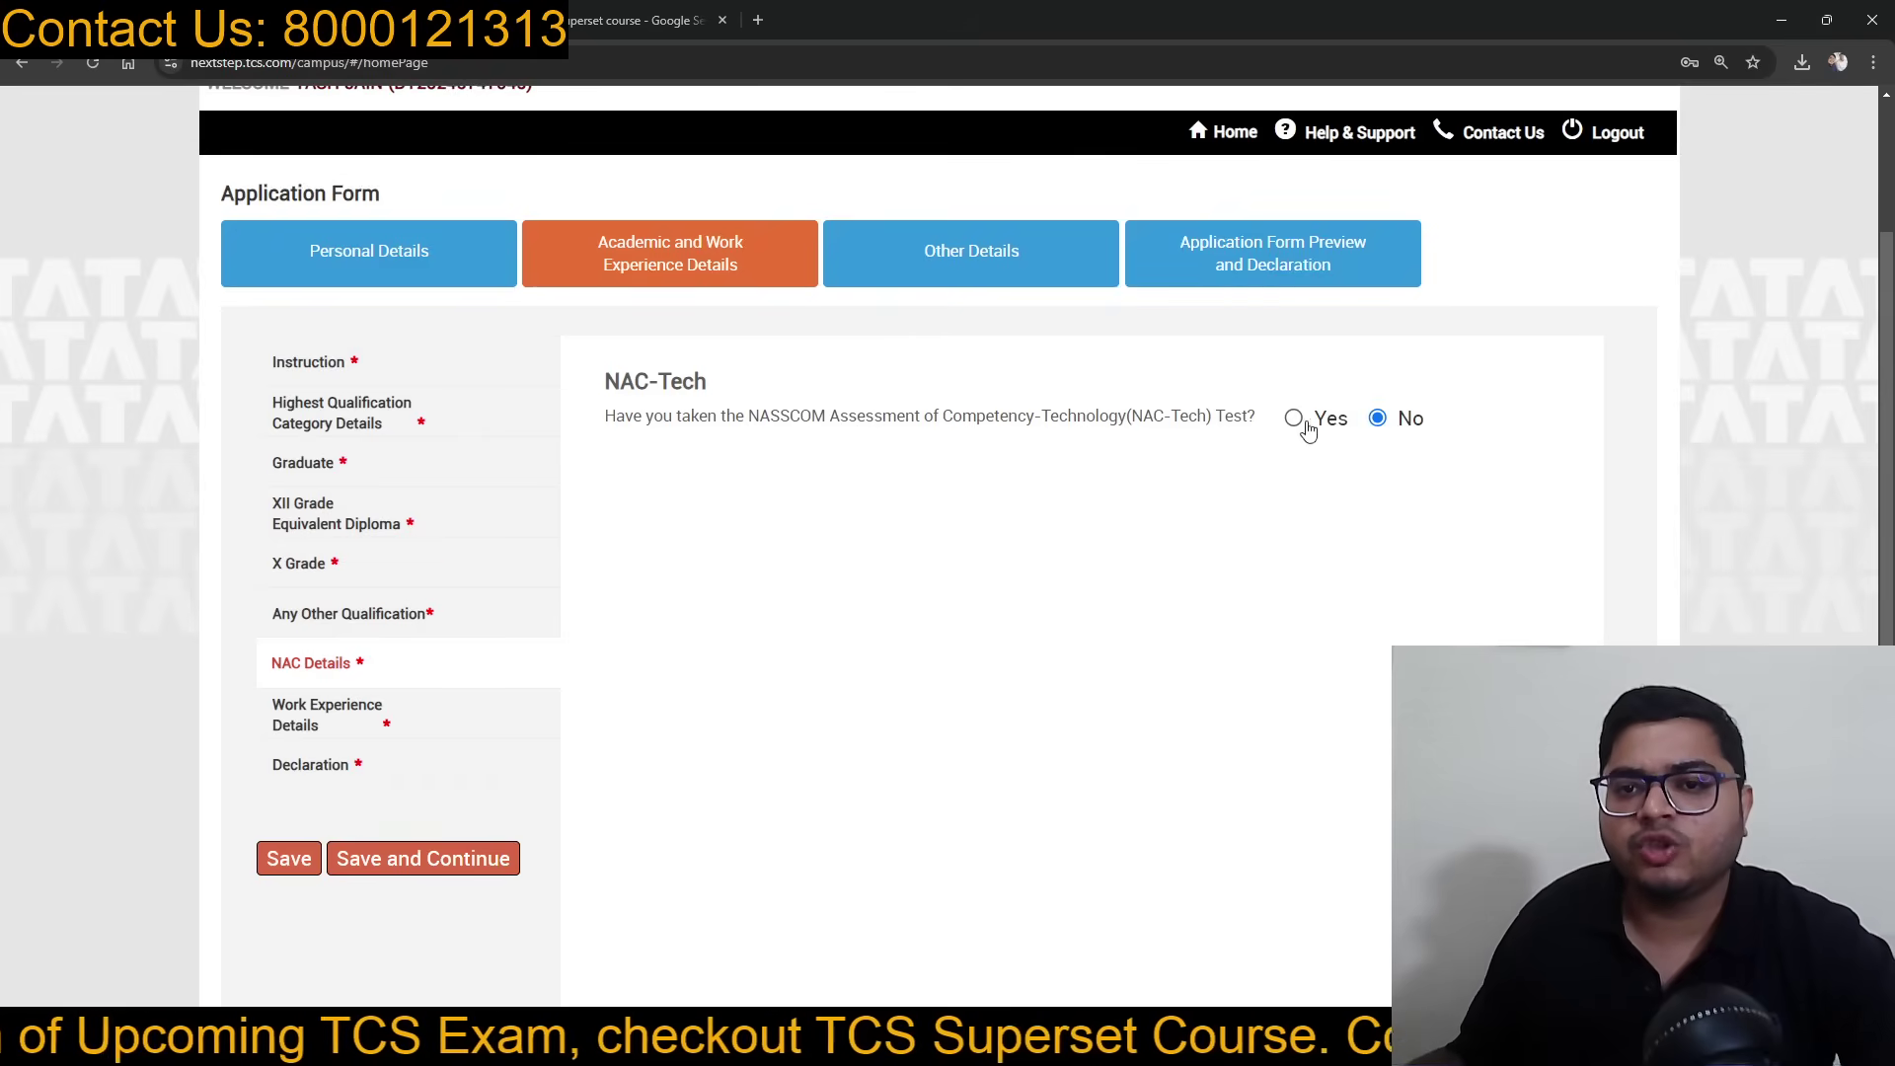
left_click(1297, 423)
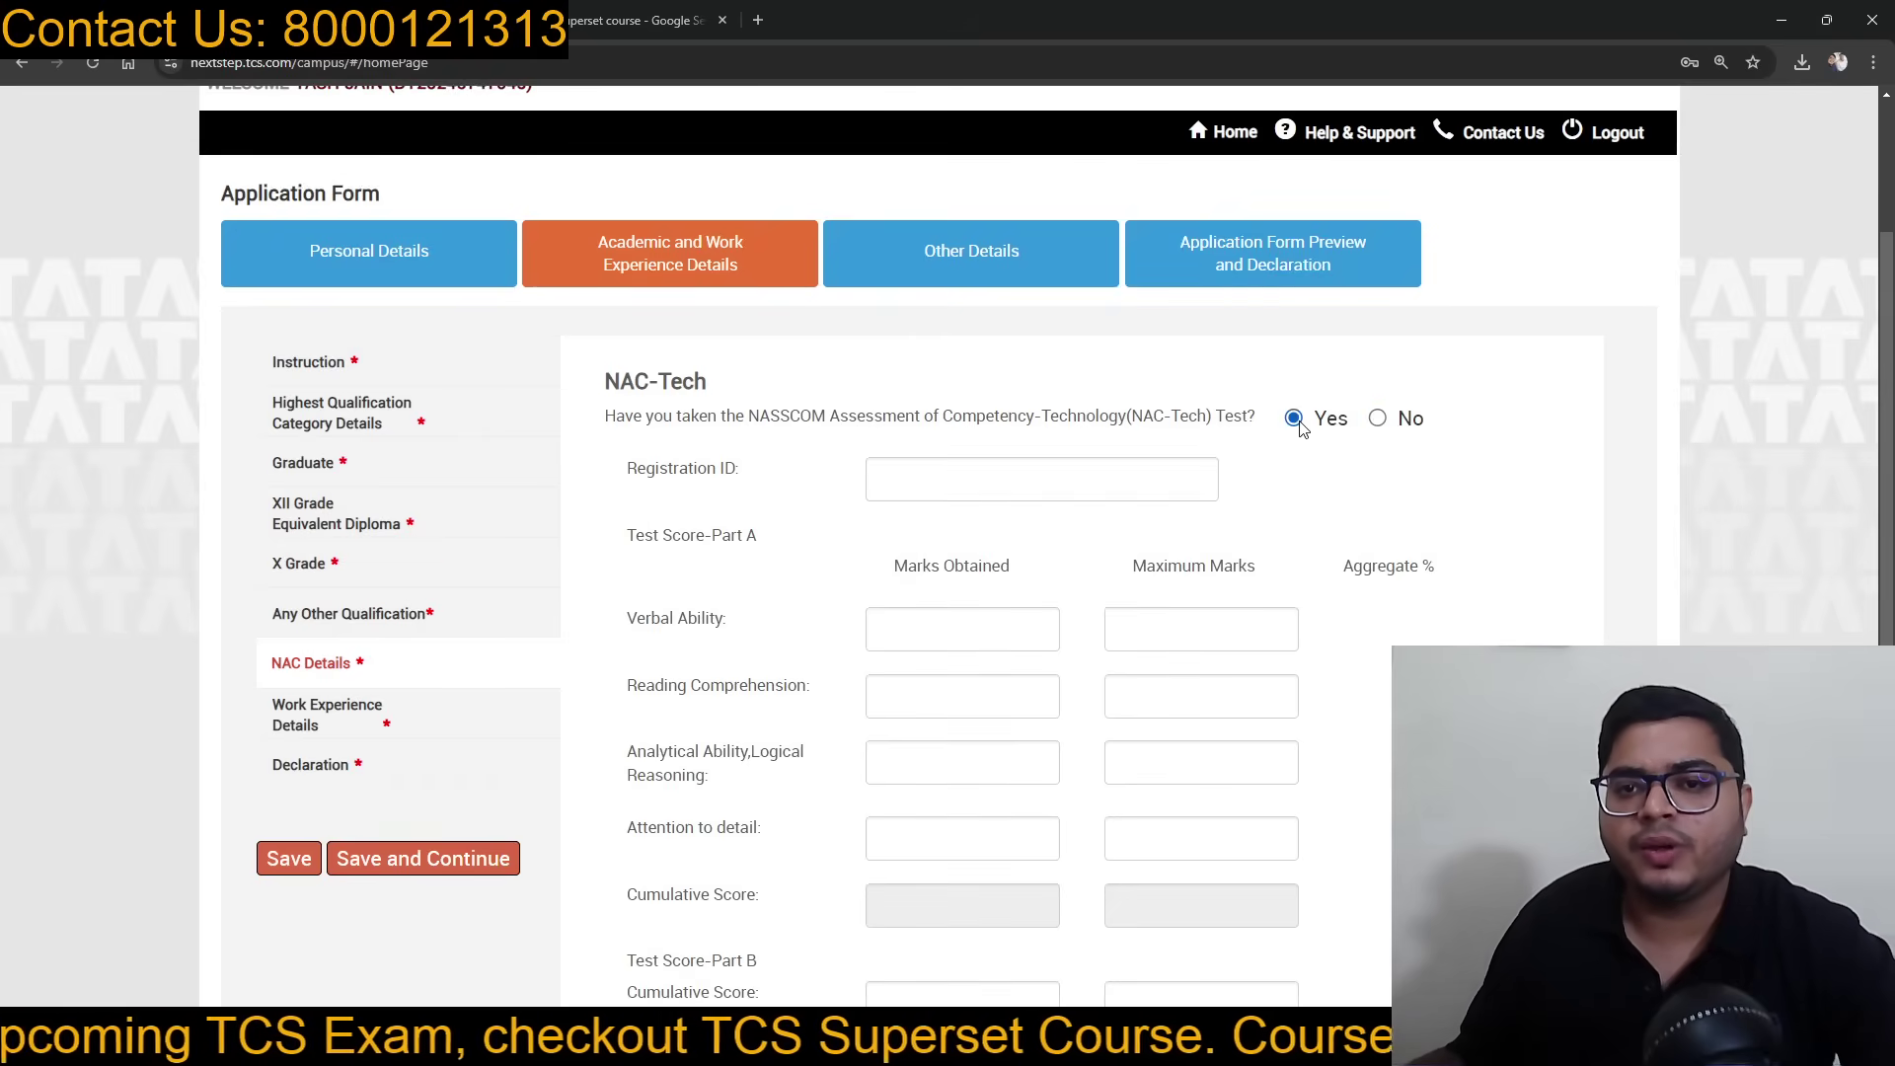
left_click(1377, 418)
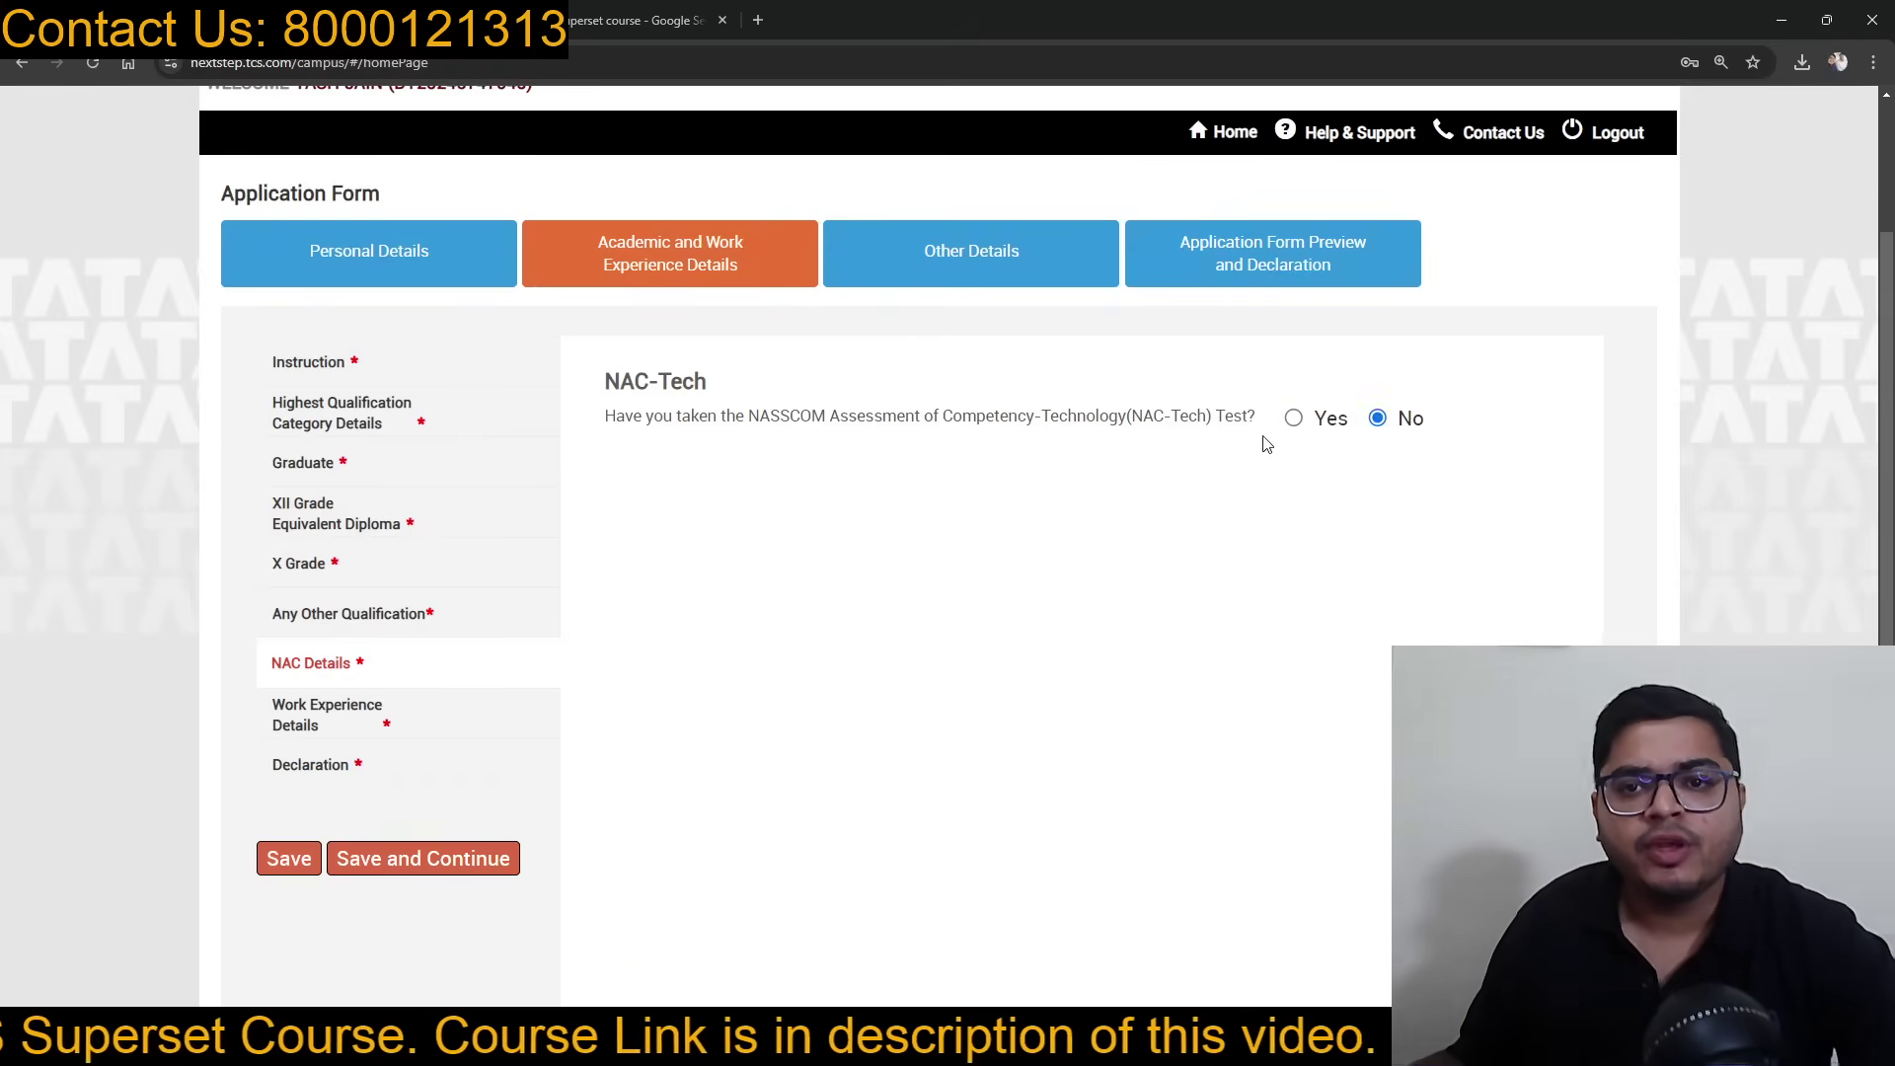
left_click(464, 861)
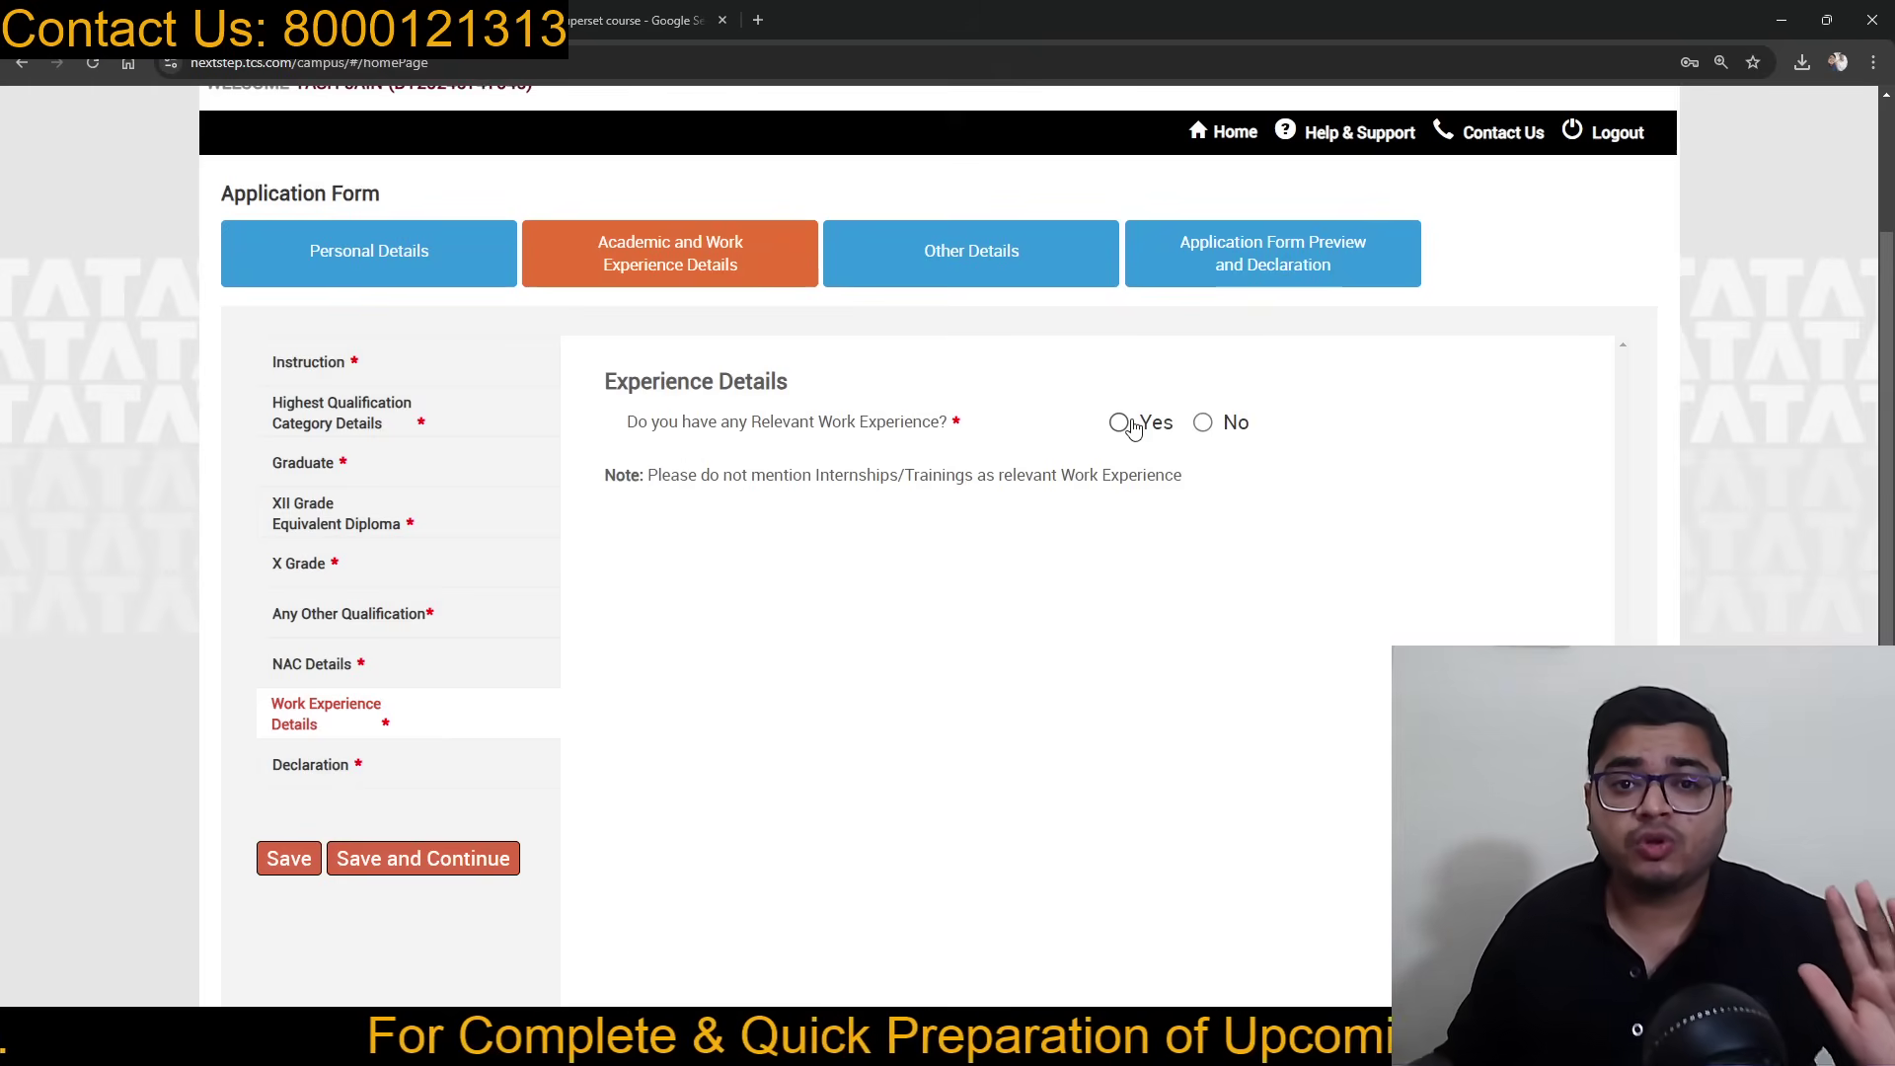
Step: Answer No to relevant work experience and save to reach the Declaration
left_click(1122, 423)
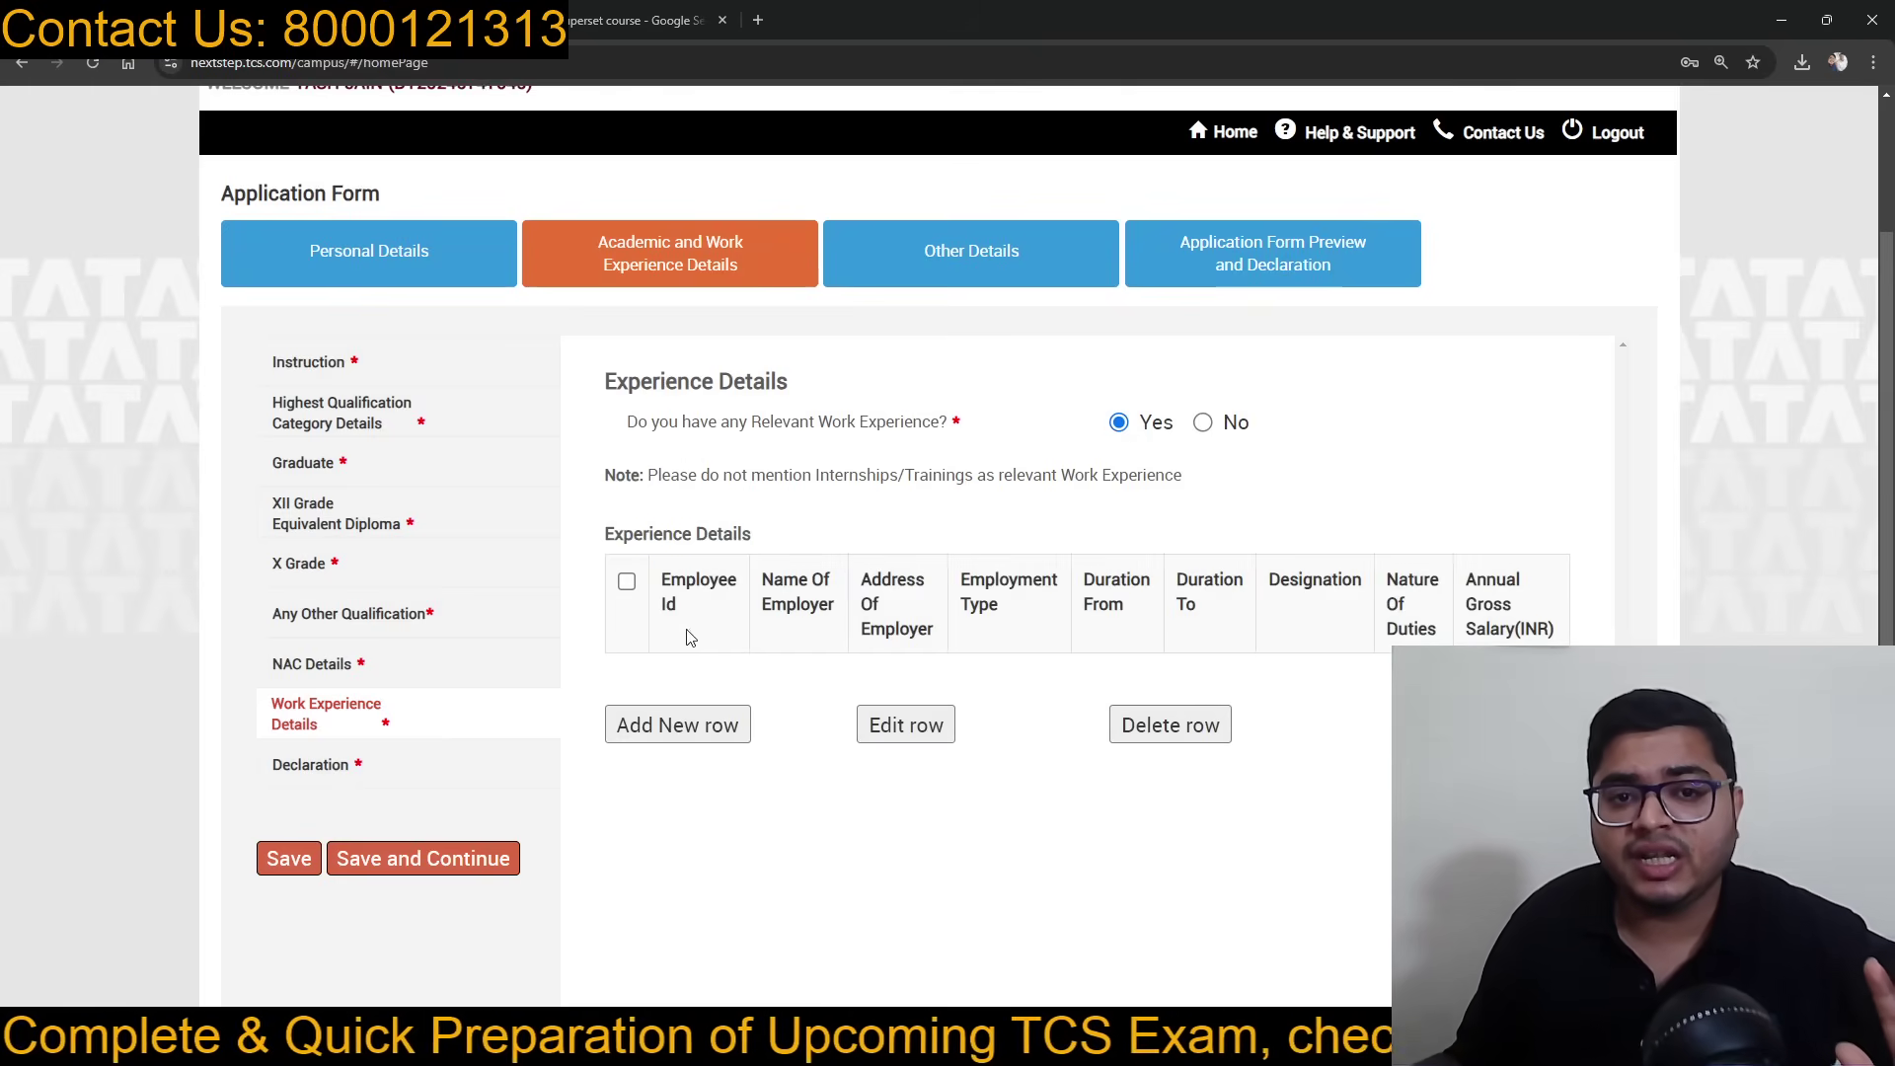
left_click(1204, 424)
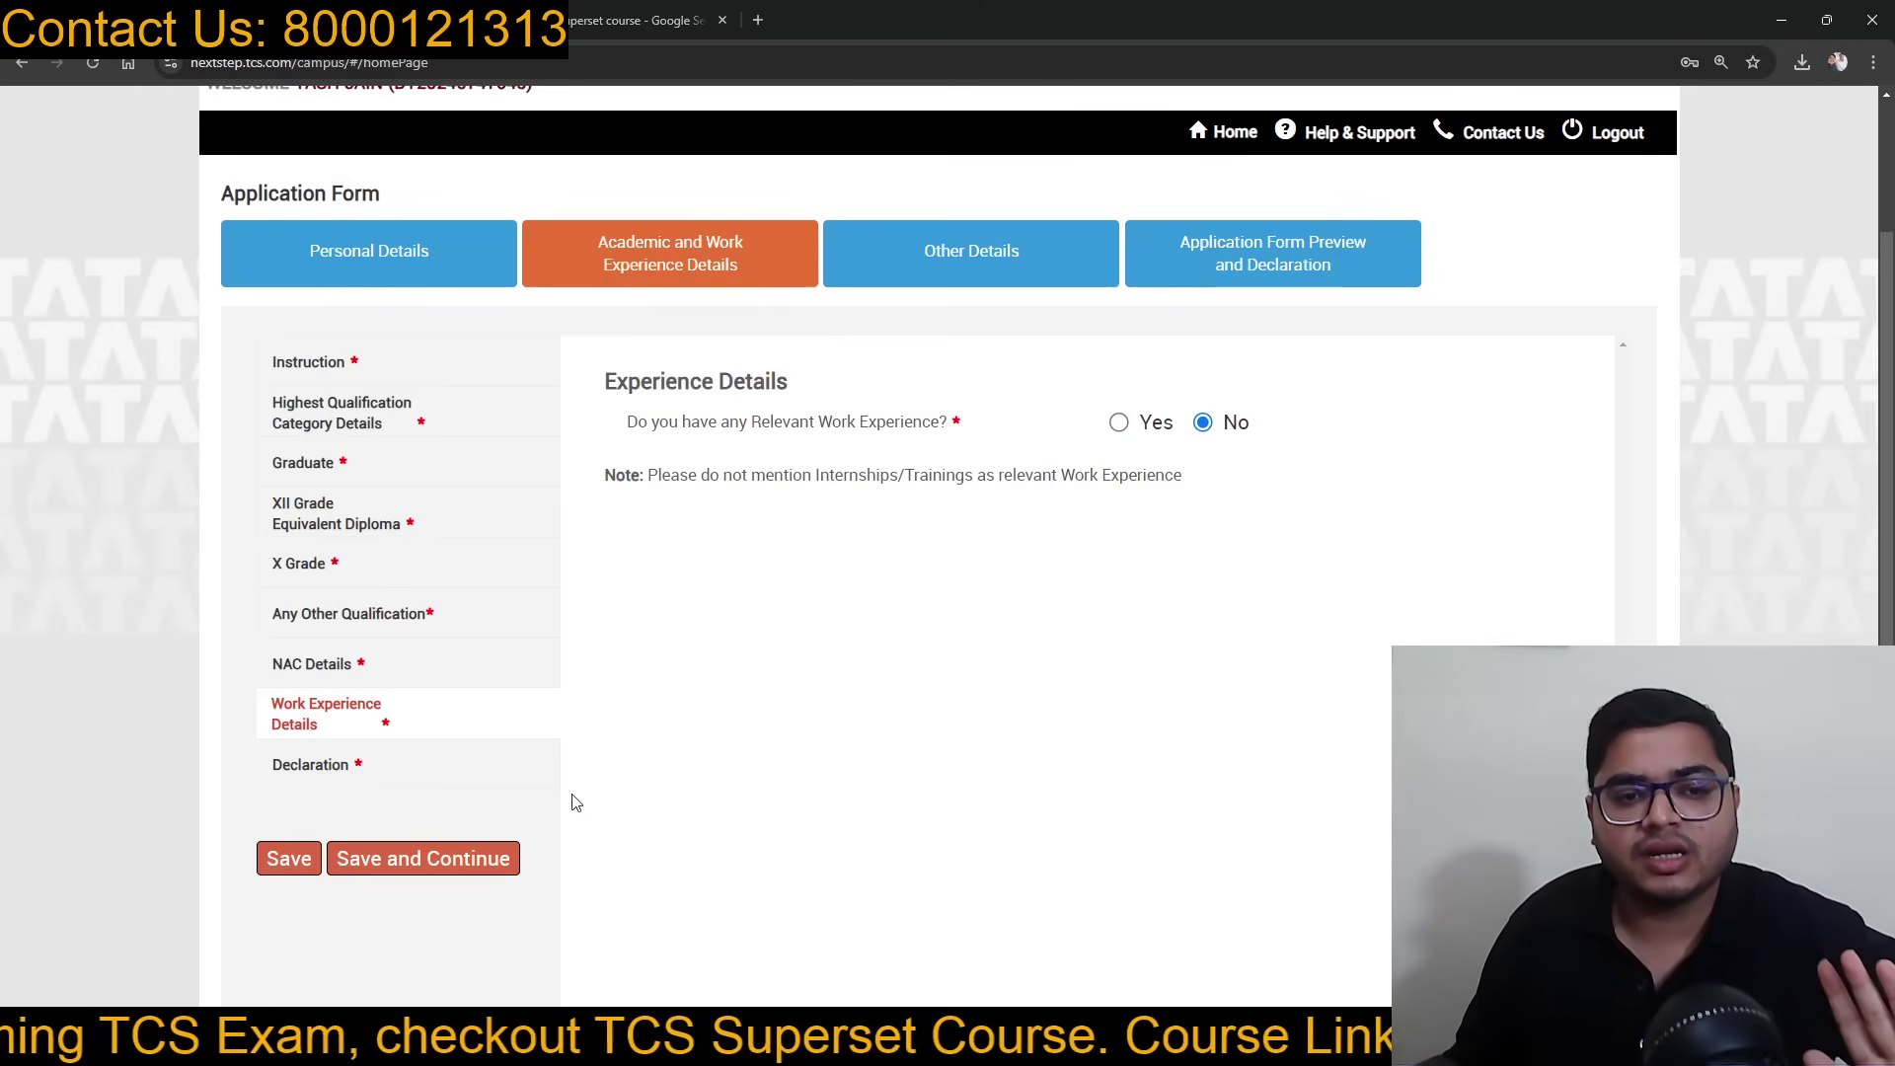
left_click(446, 878)
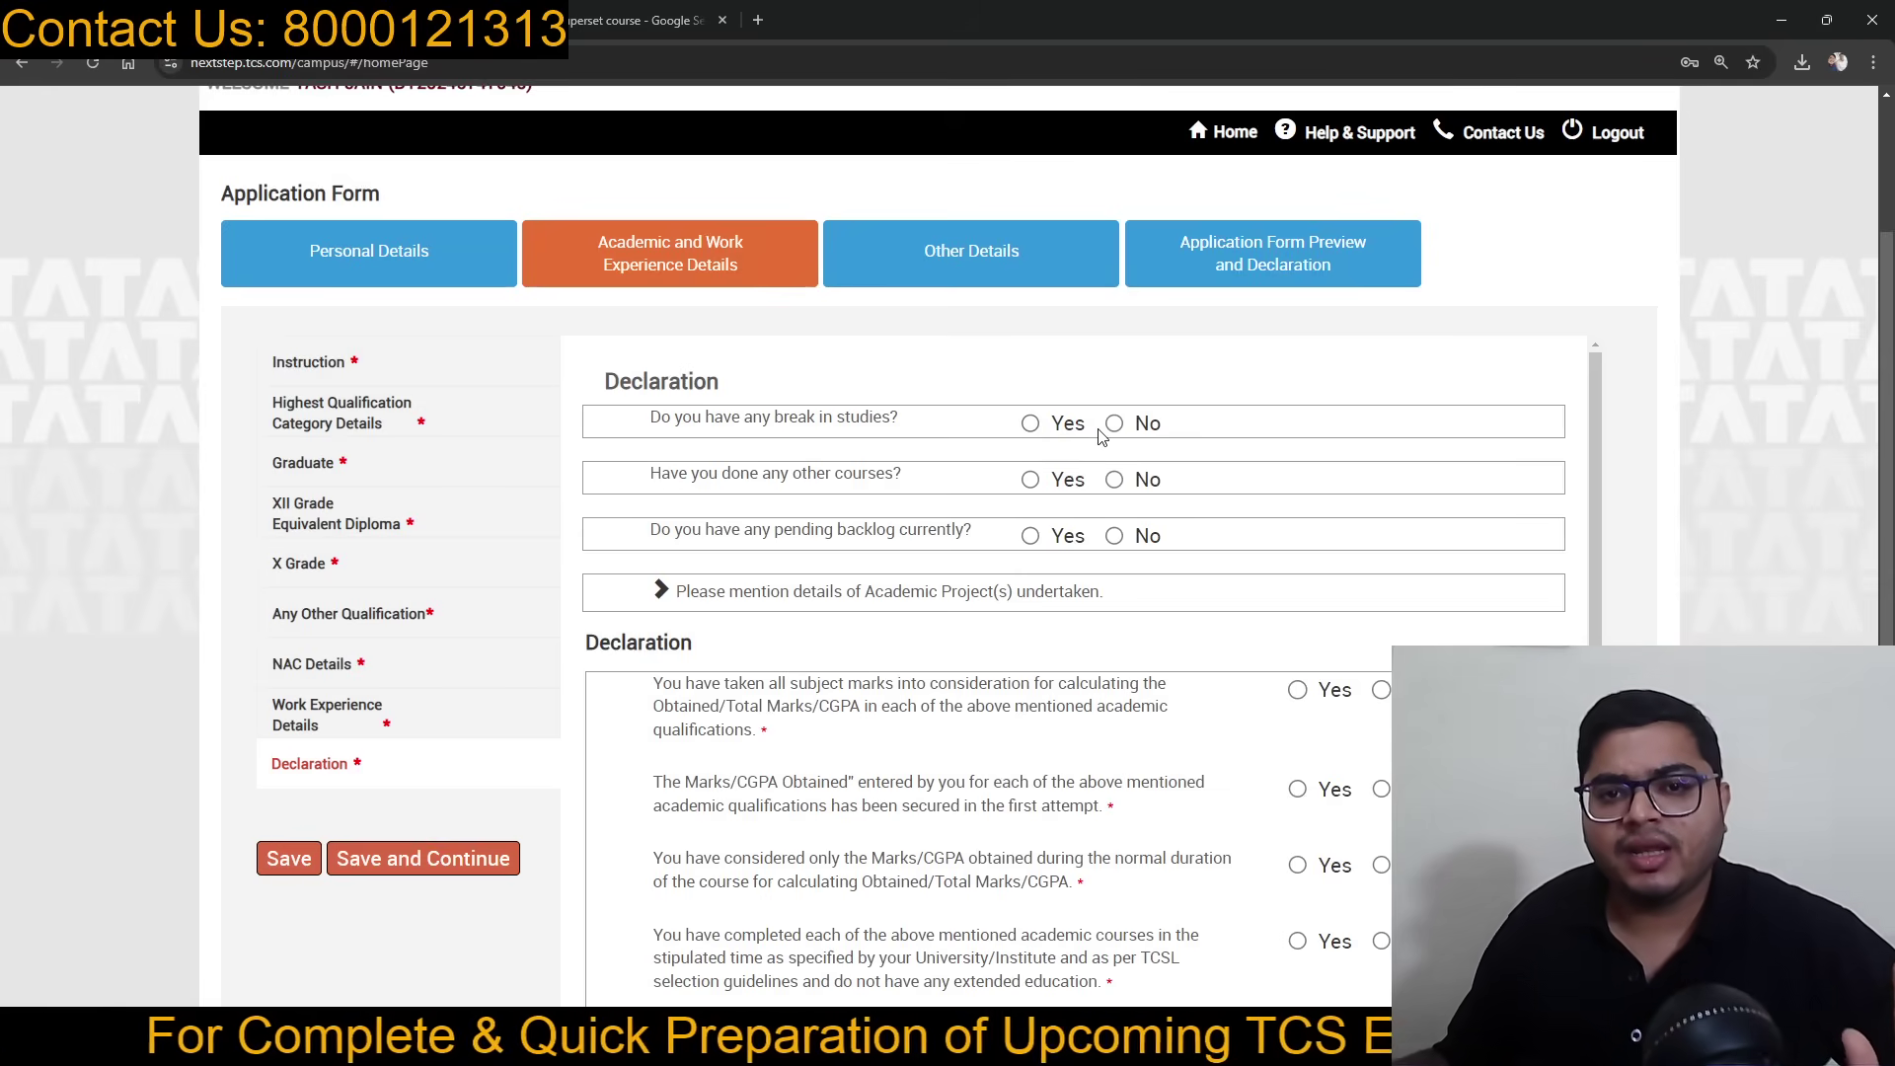
Step: Answer No to having done other courses and review the declaration questions
left_click(1116, 484)
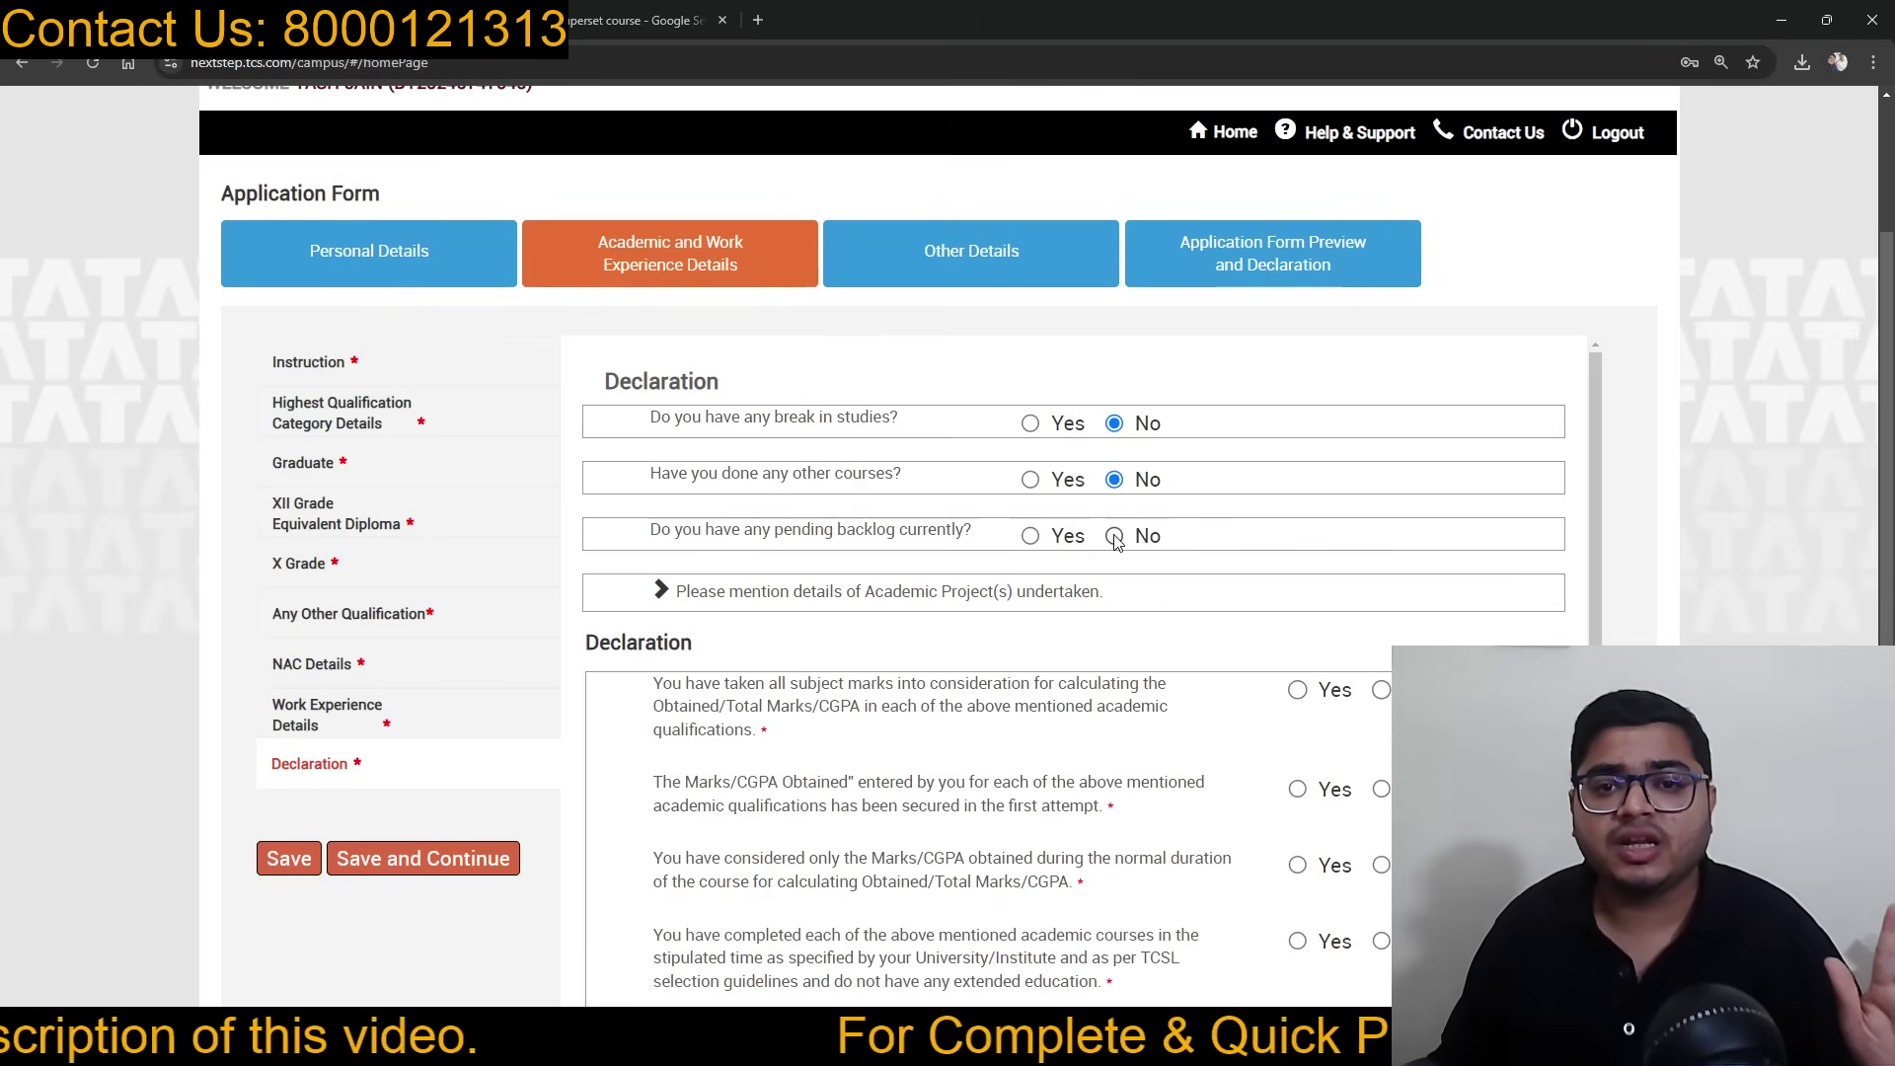
scroll(1219, 441, "down", 1)
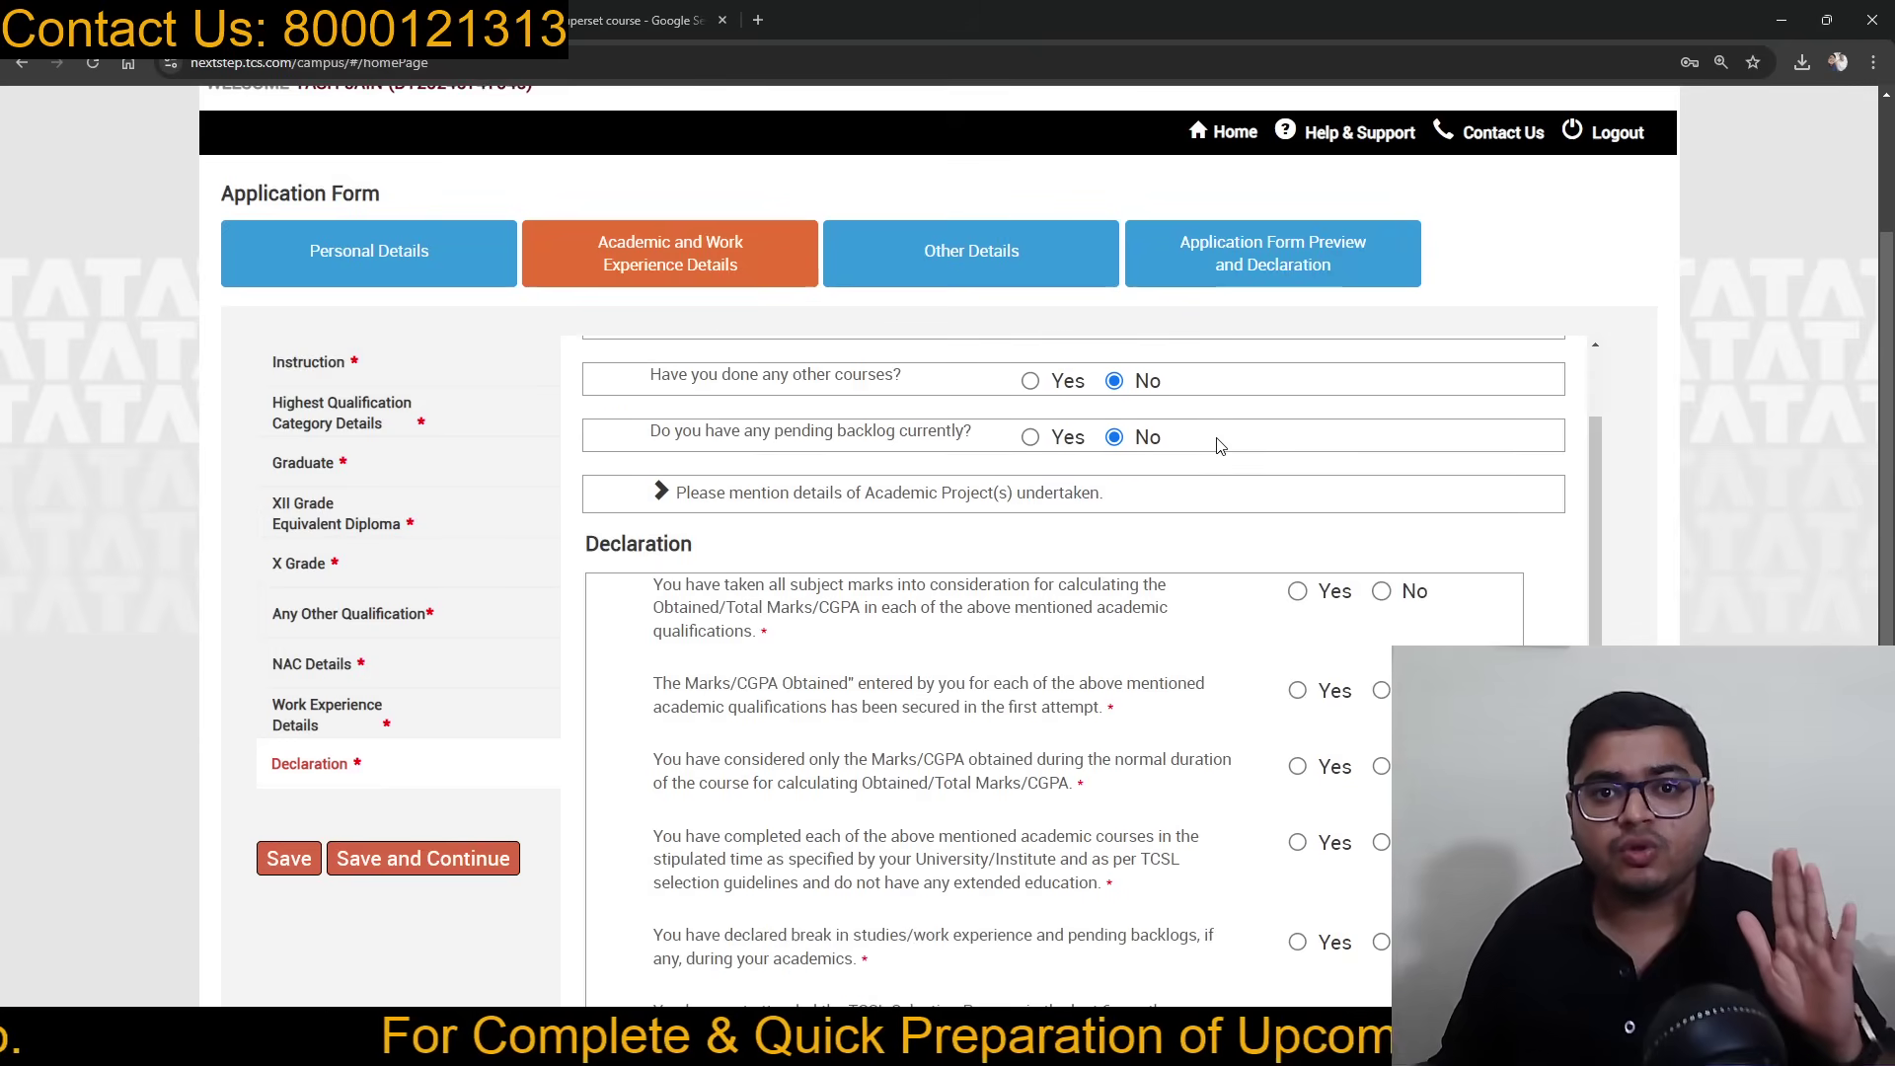
scroll(1220, 442, "up", 1)
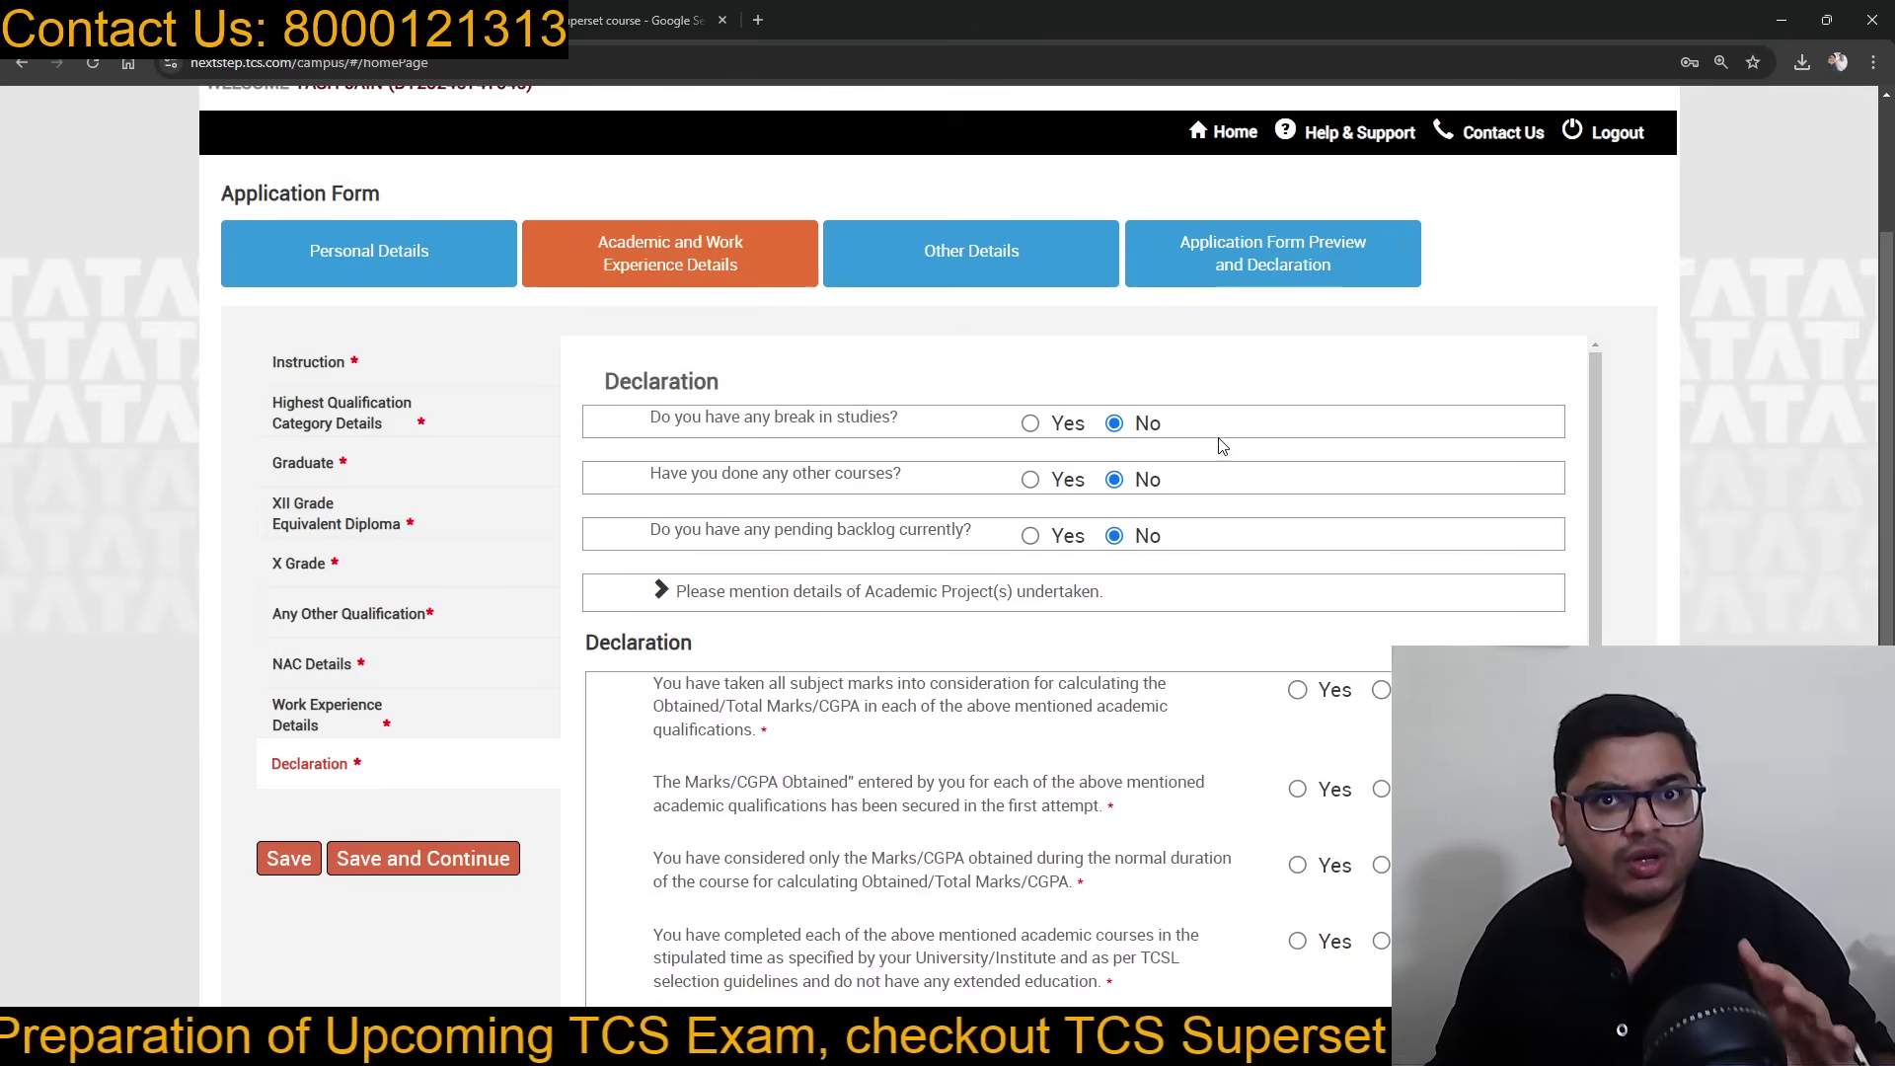
scroll(1222, 446, "up", 1)
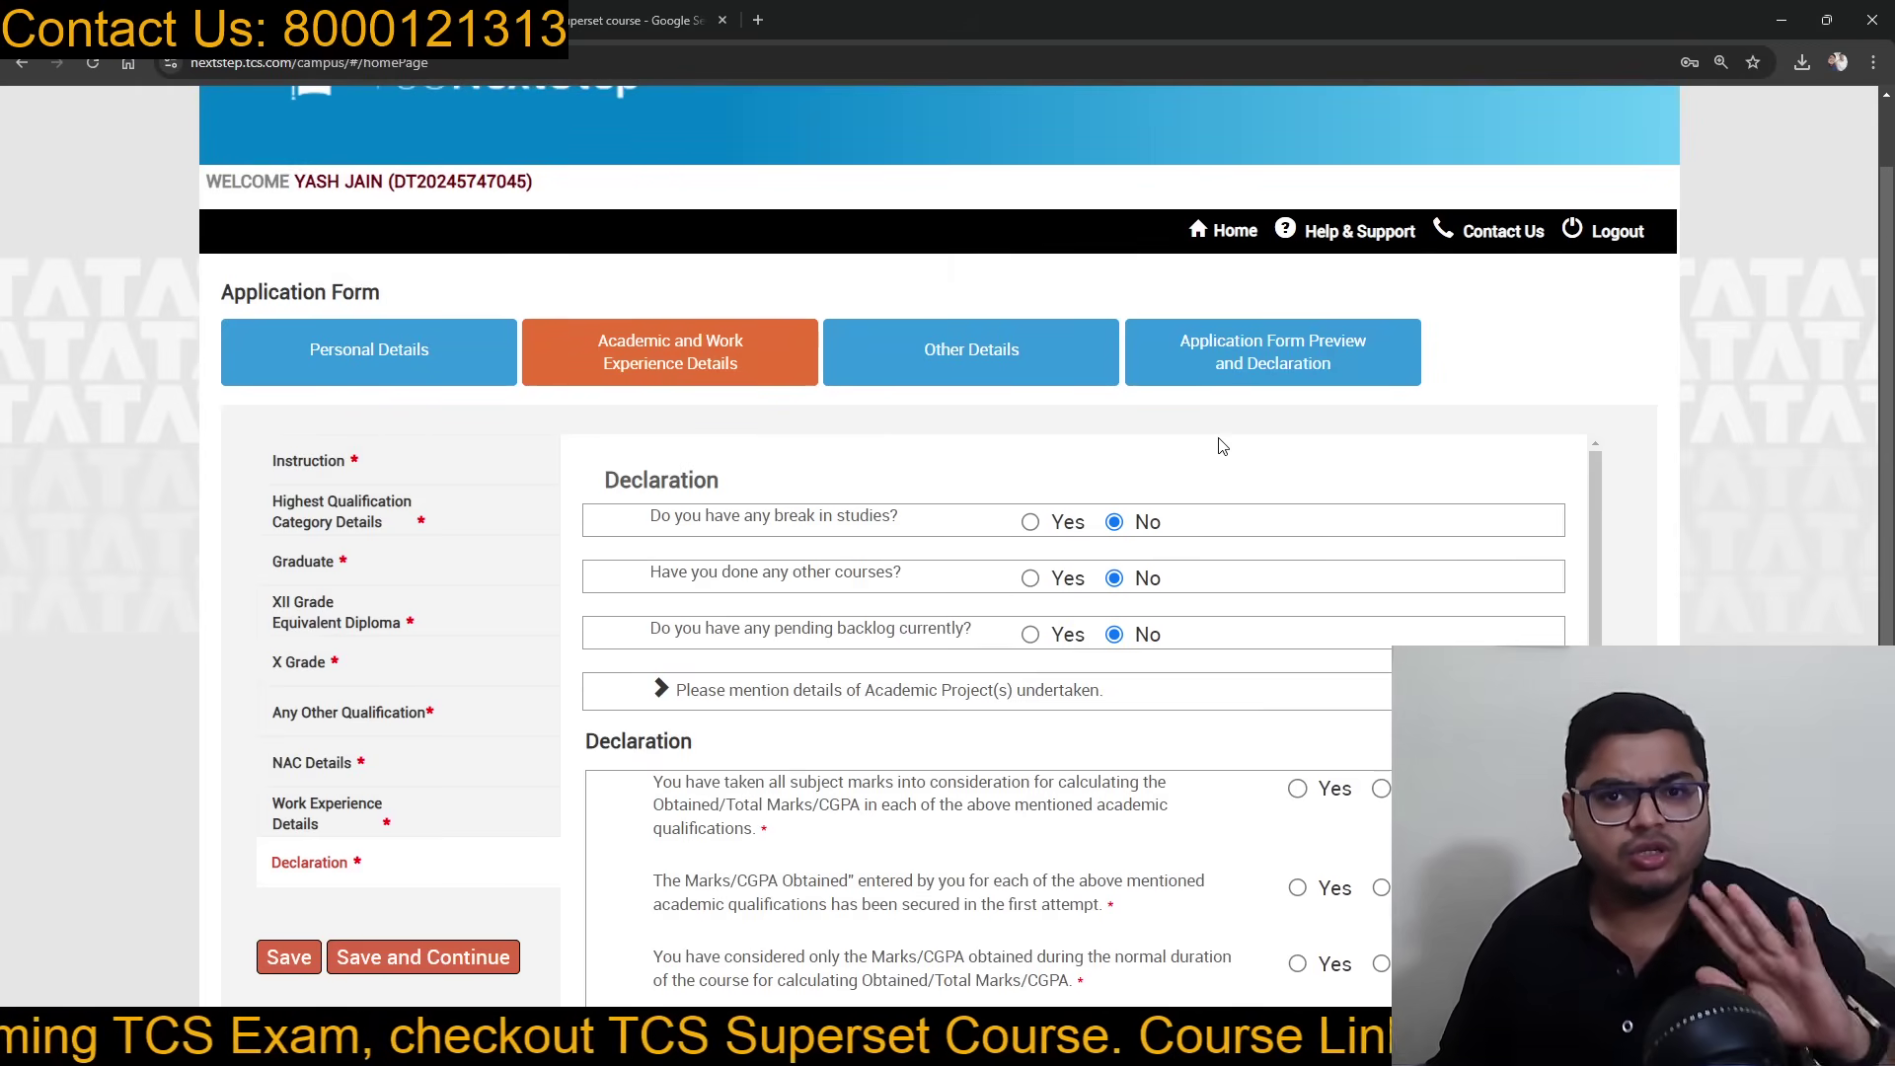
scroll(1222, 446, "down", 1)
scroll(1222, 446, "down", 1)
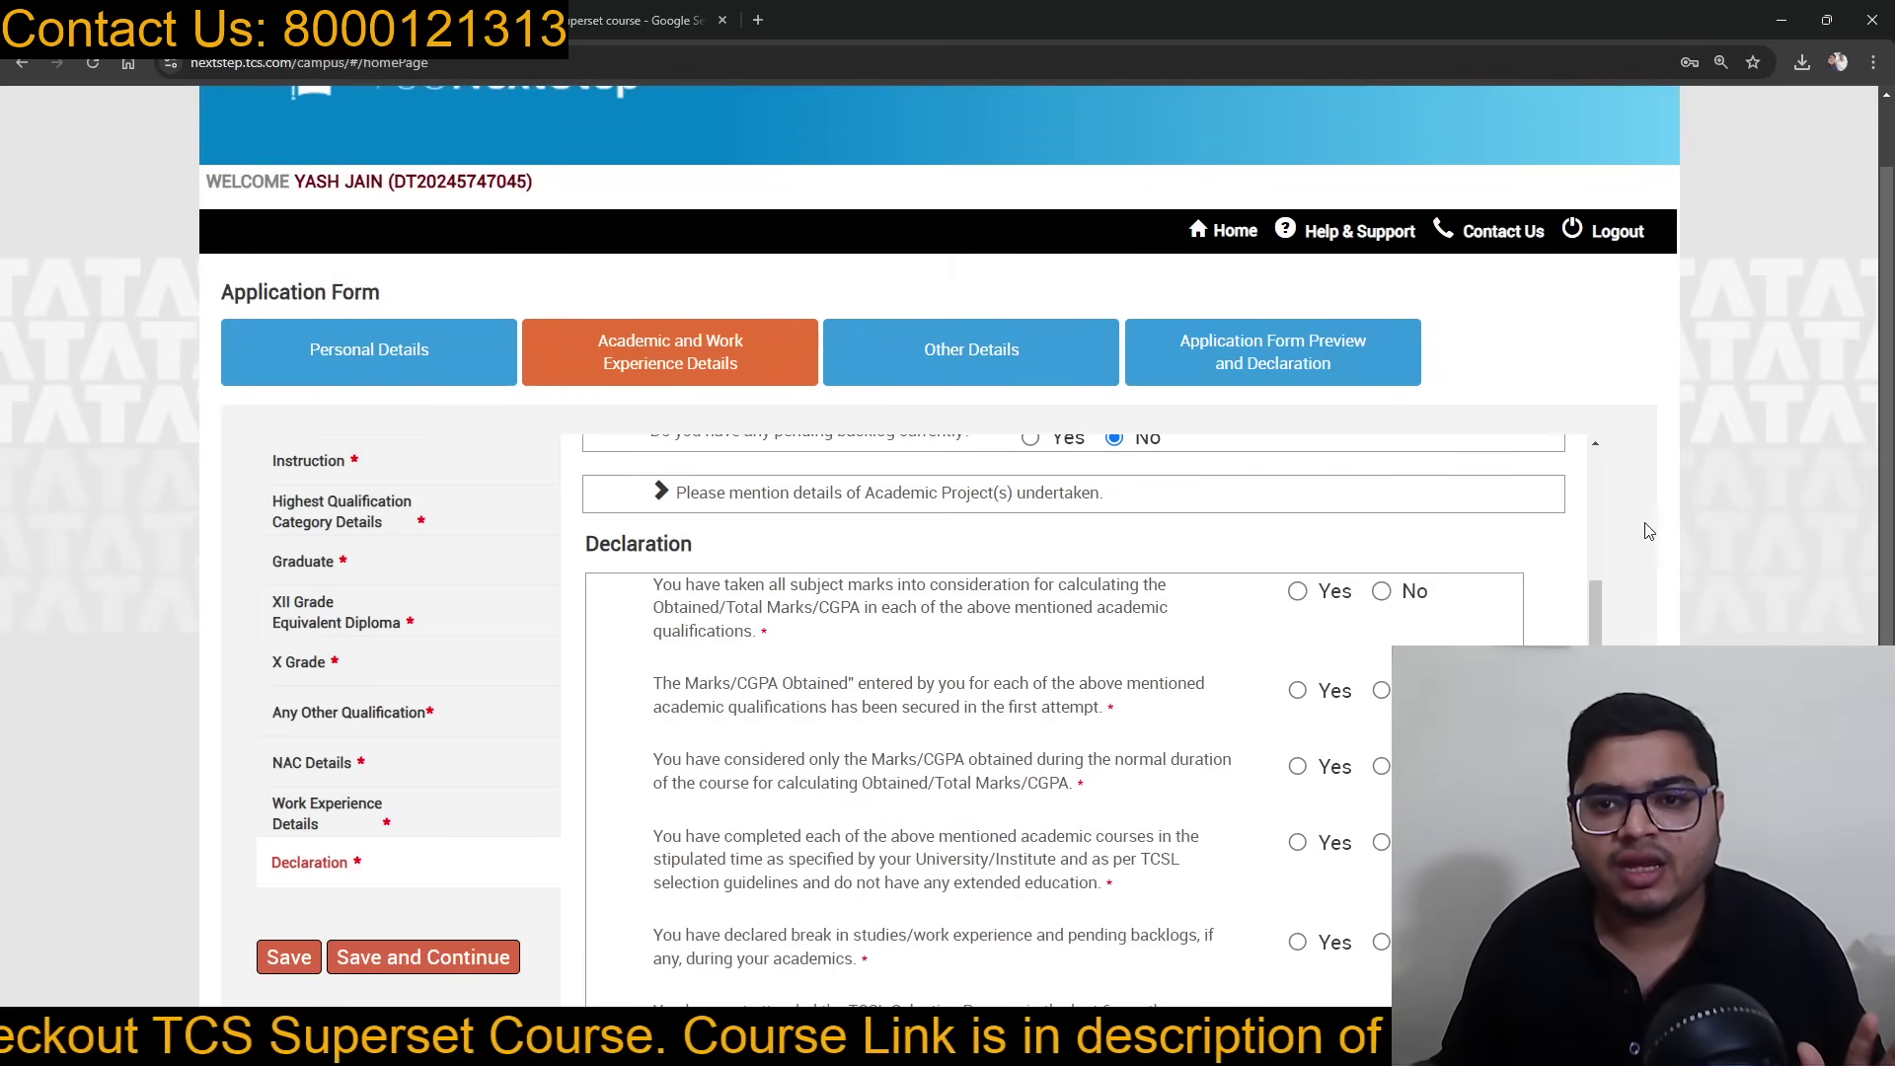
scroll(1647, 532, "down", 2)
scroll(1052, 544, "up", 1)
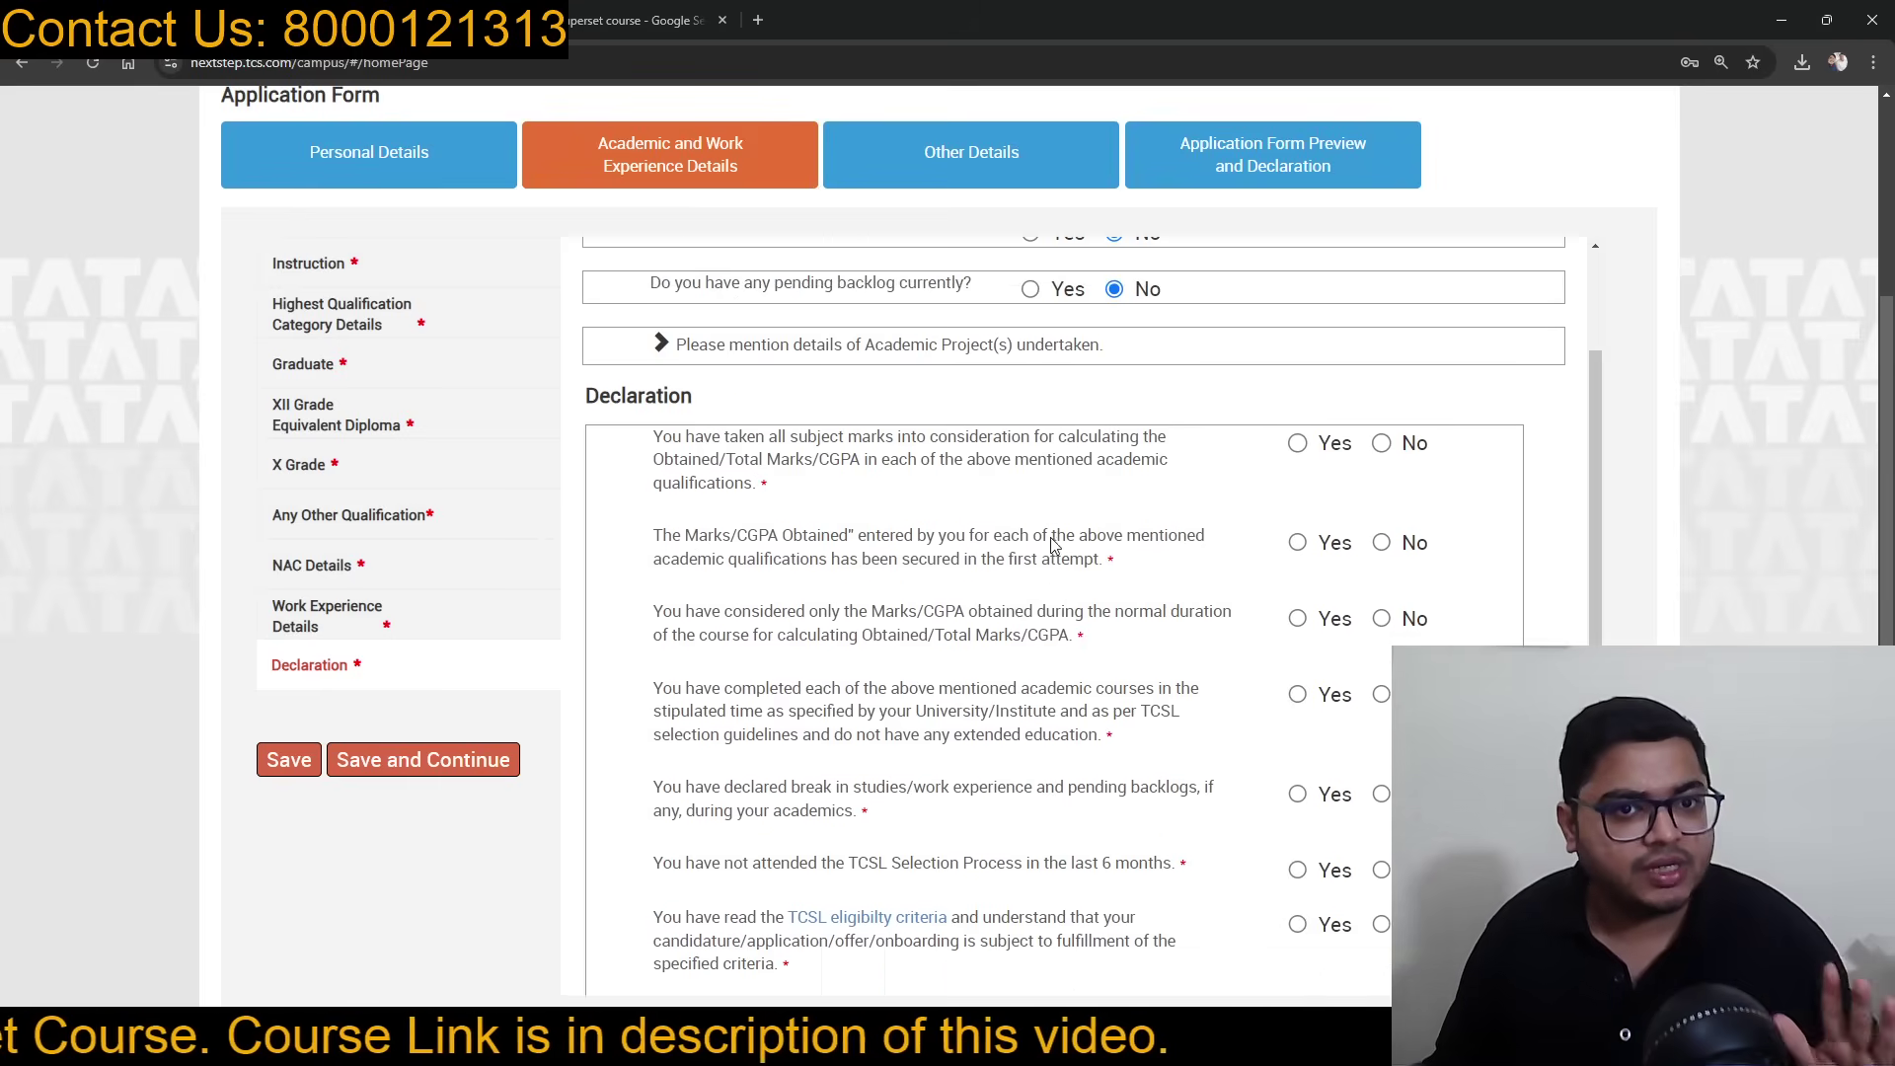
scroll(1052, 544, "down", 1)
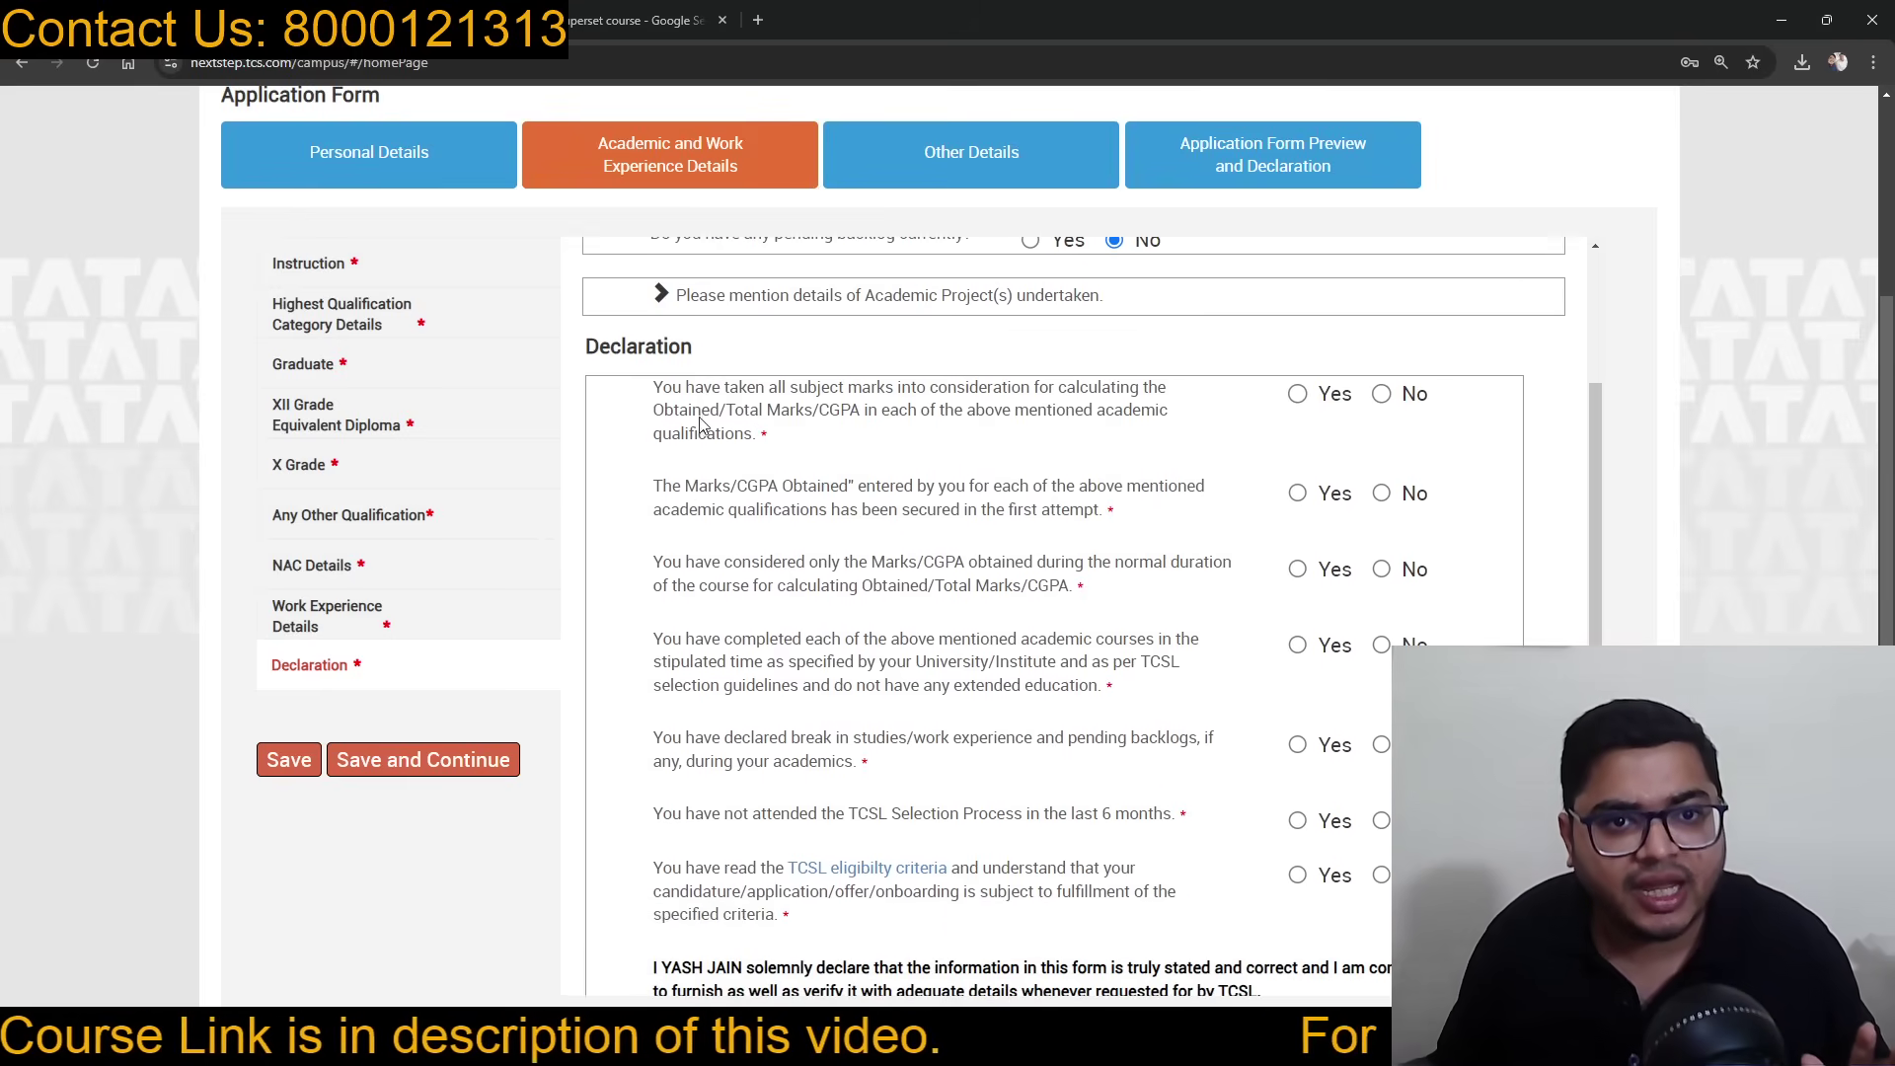
Step: Answer Yes to all seven declaration statements, tick I agree, and save
left_click(1297, 394)
left_click(1297, 493)
left_click(1298, 568)
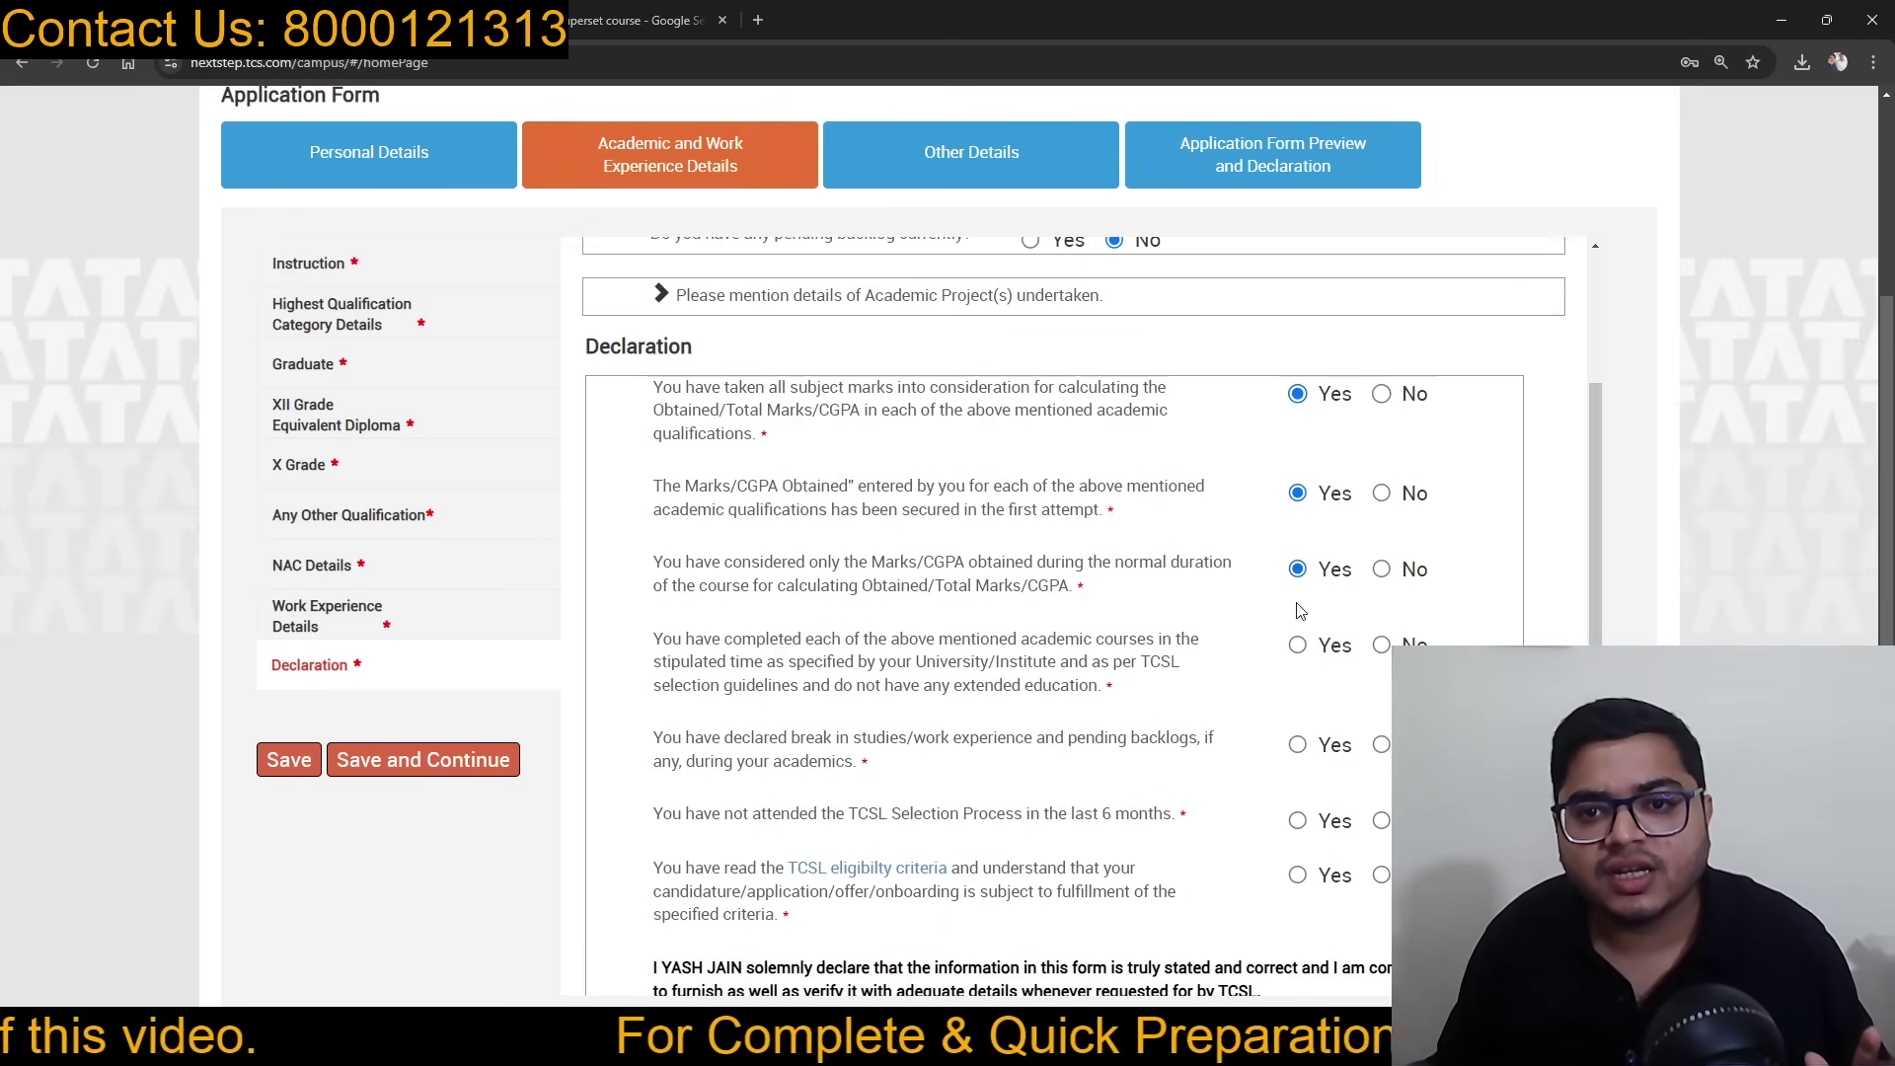
left_click(1297, 645)
left_click(1298, 744)
scroll(1299, 744, "down", 3)
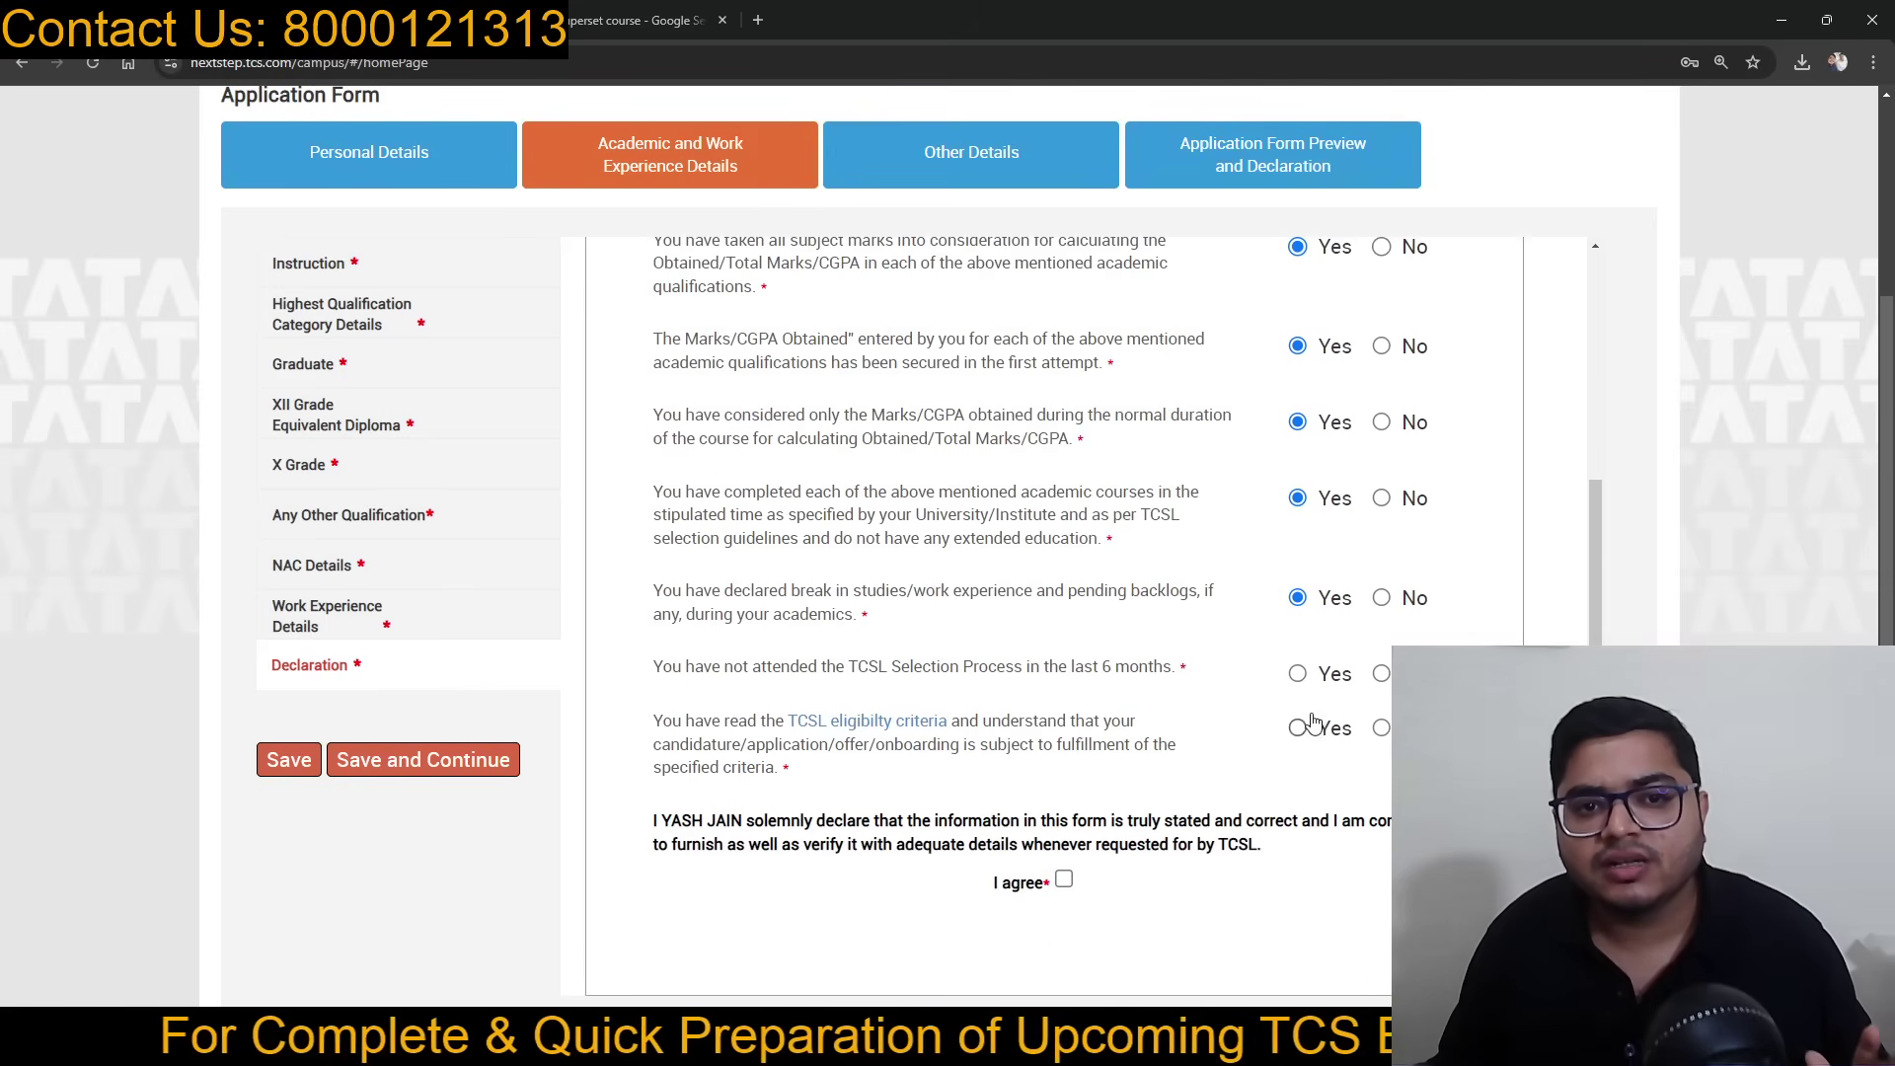
left_click(1299, 674)
left_click(1300, 728)
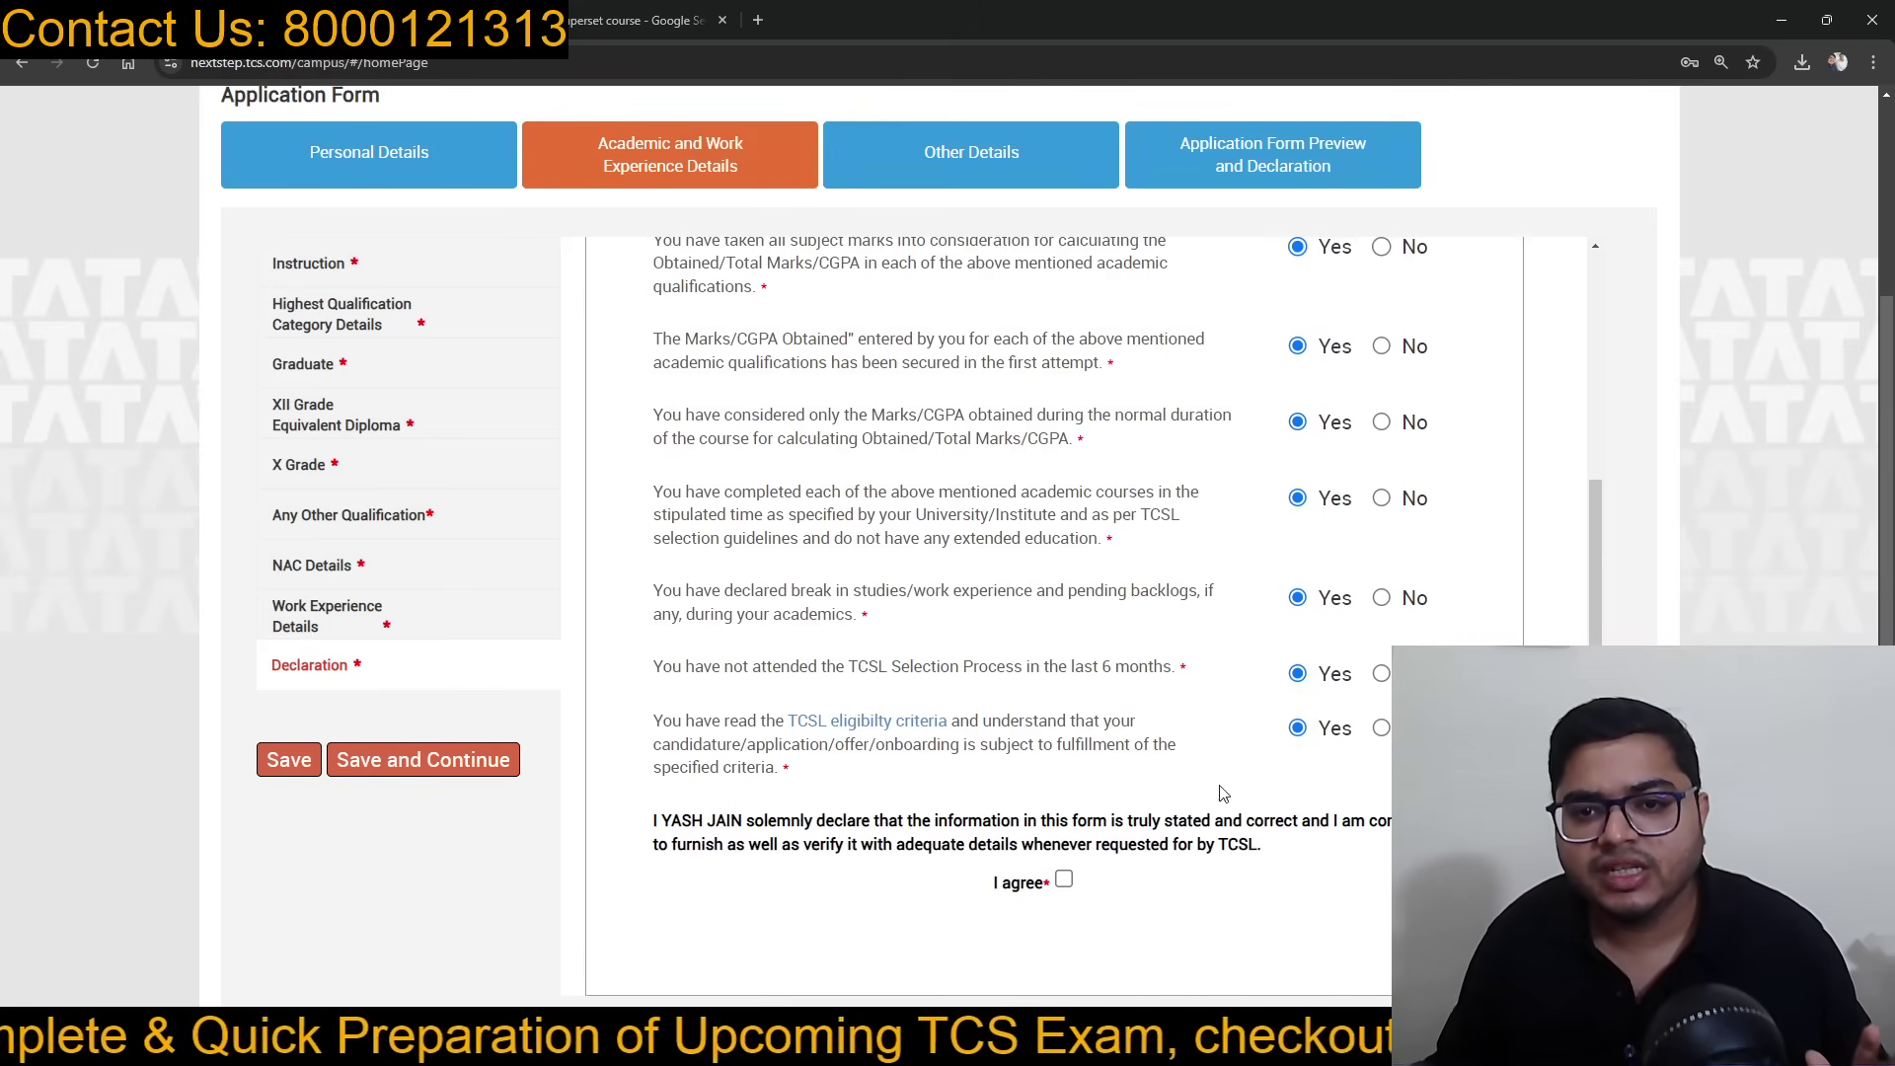
left_click(1064, 880)
scroll(1075, 821, "down", 2)
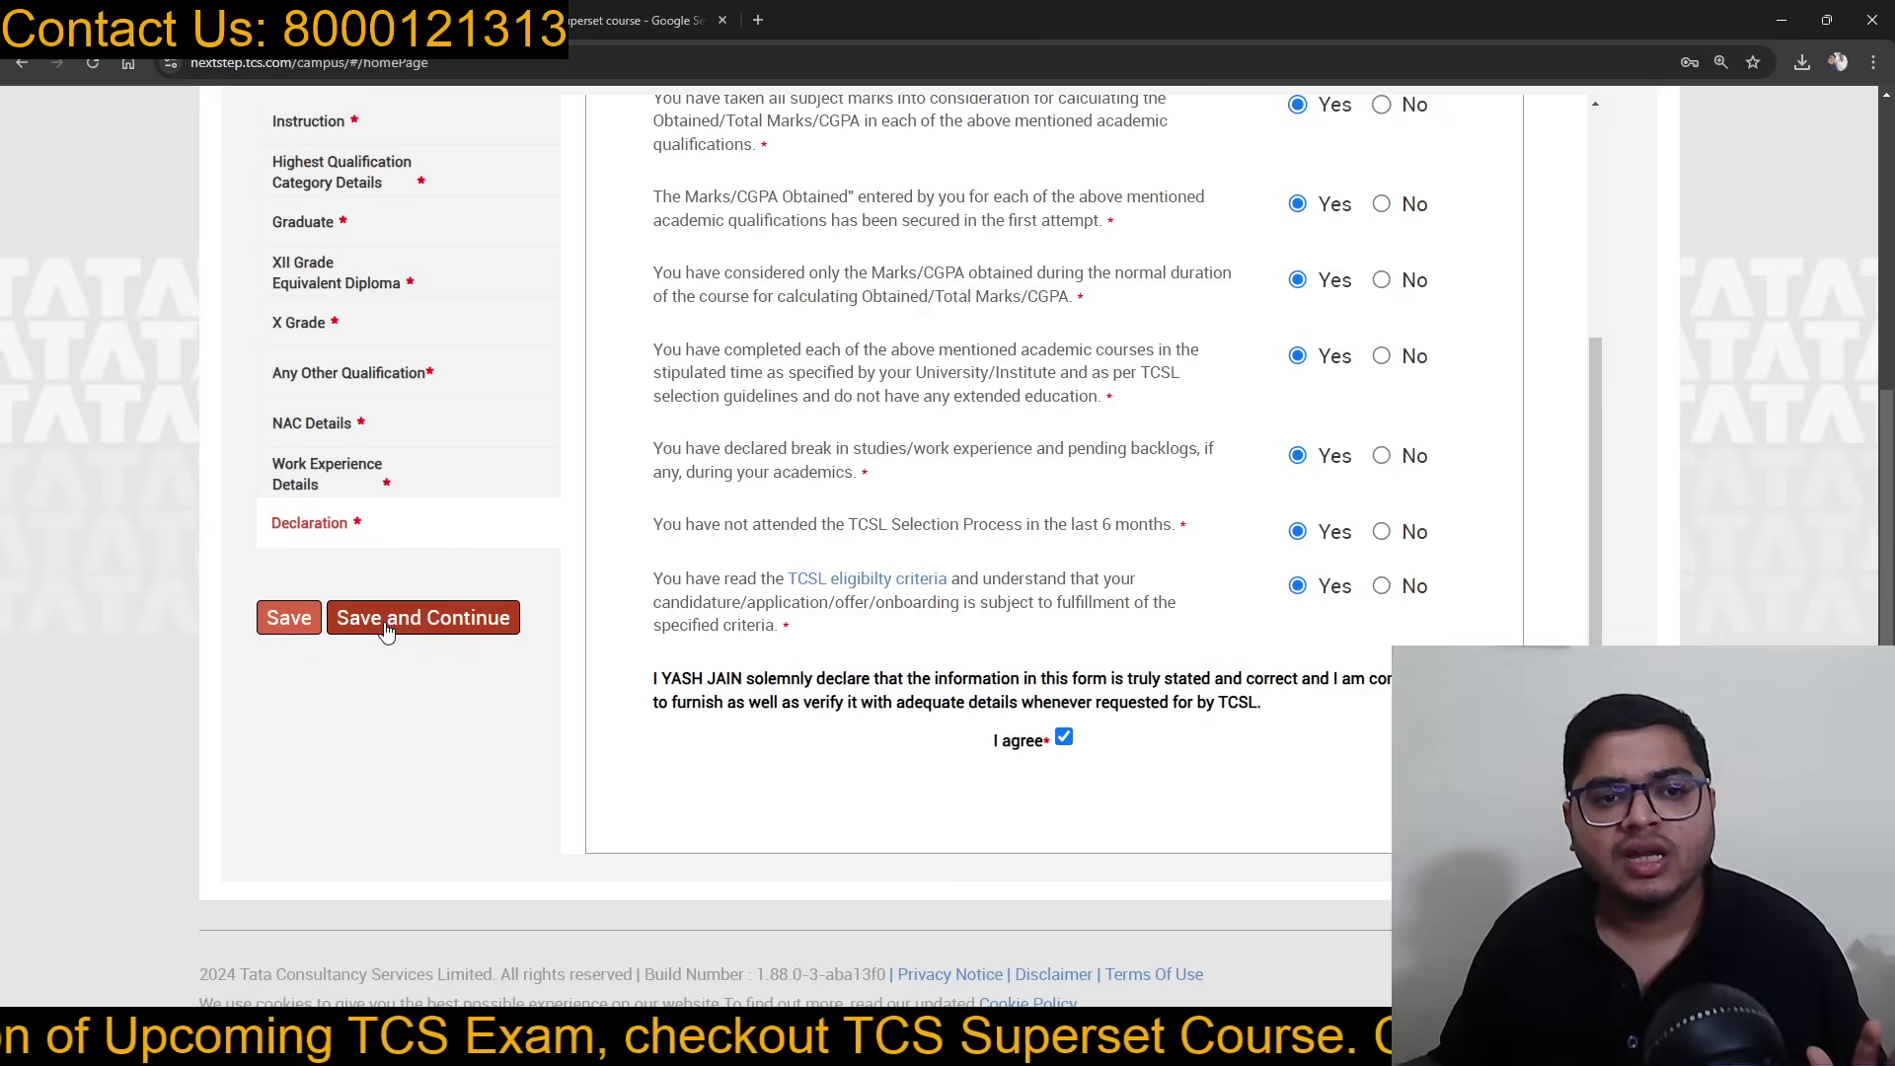
left_click(385, 620)
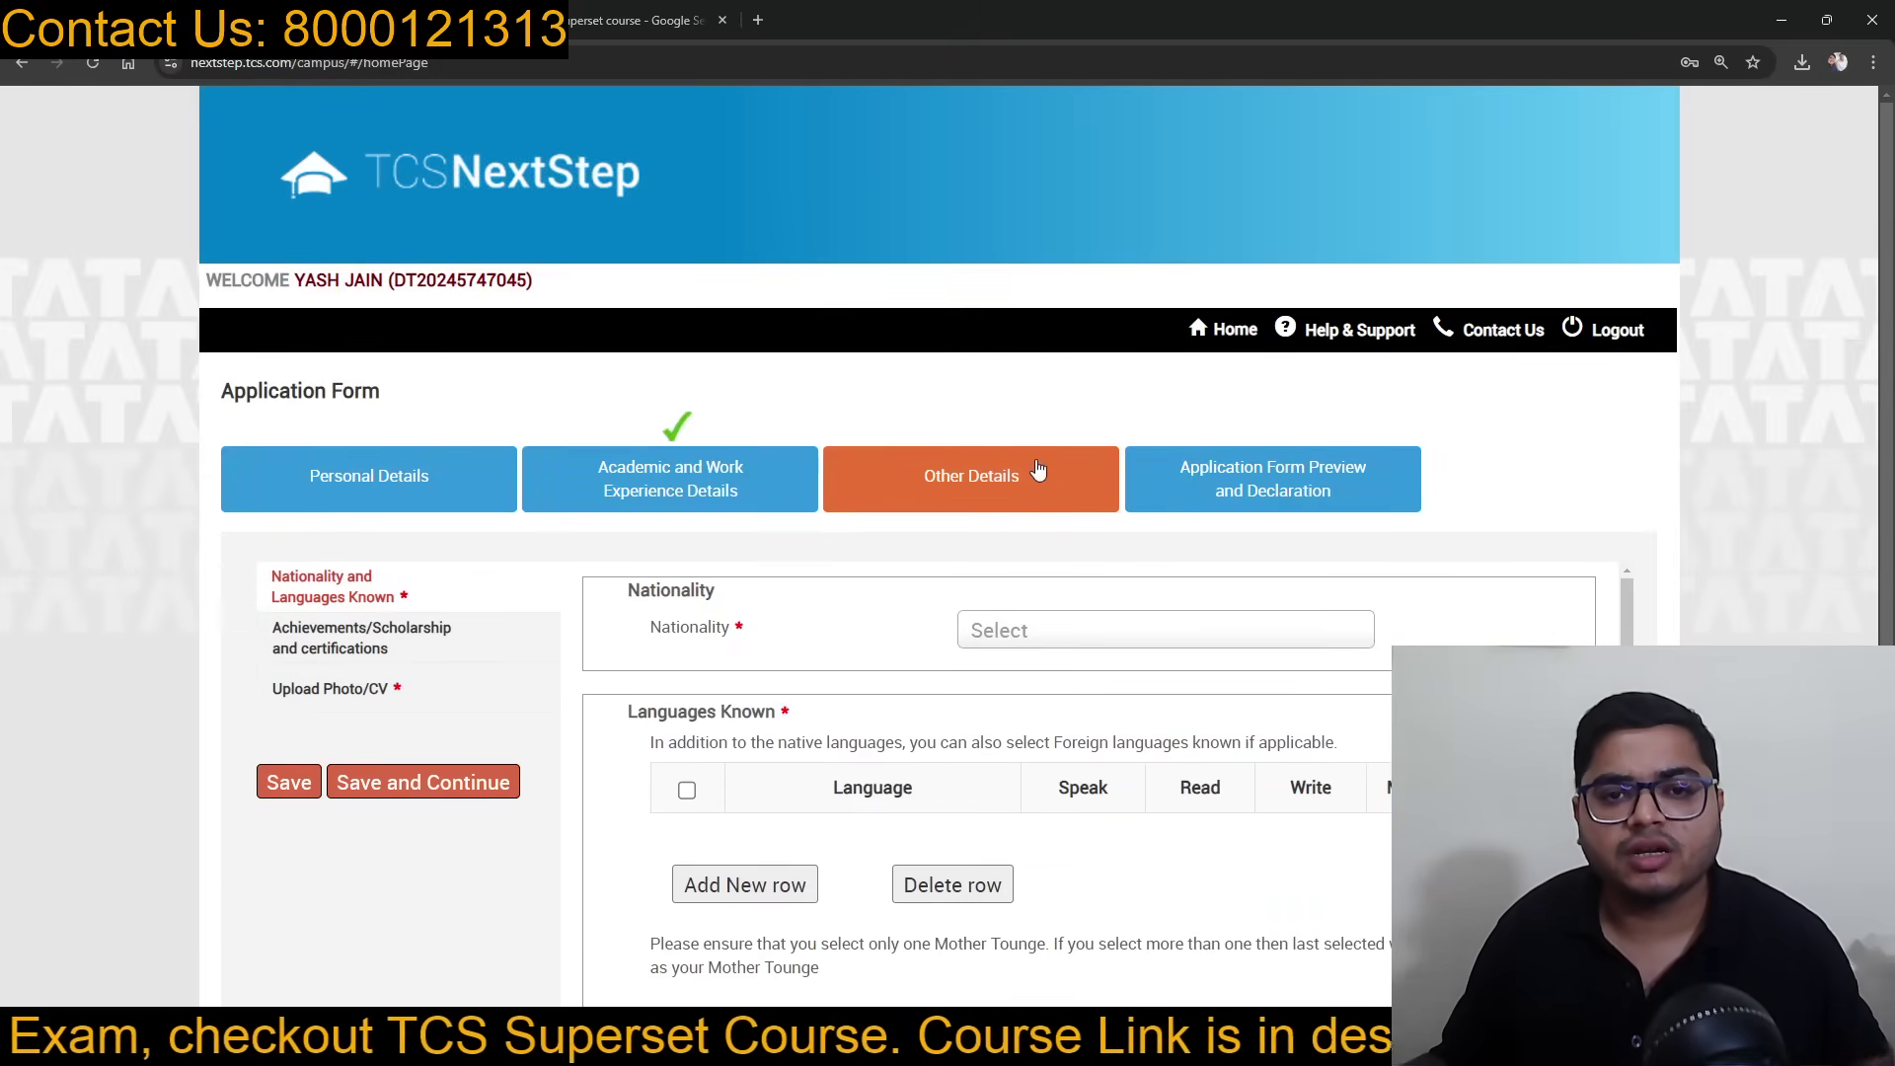
Step: Set nationality to India and add English as spoken, read and written
left_click(1091, 637)
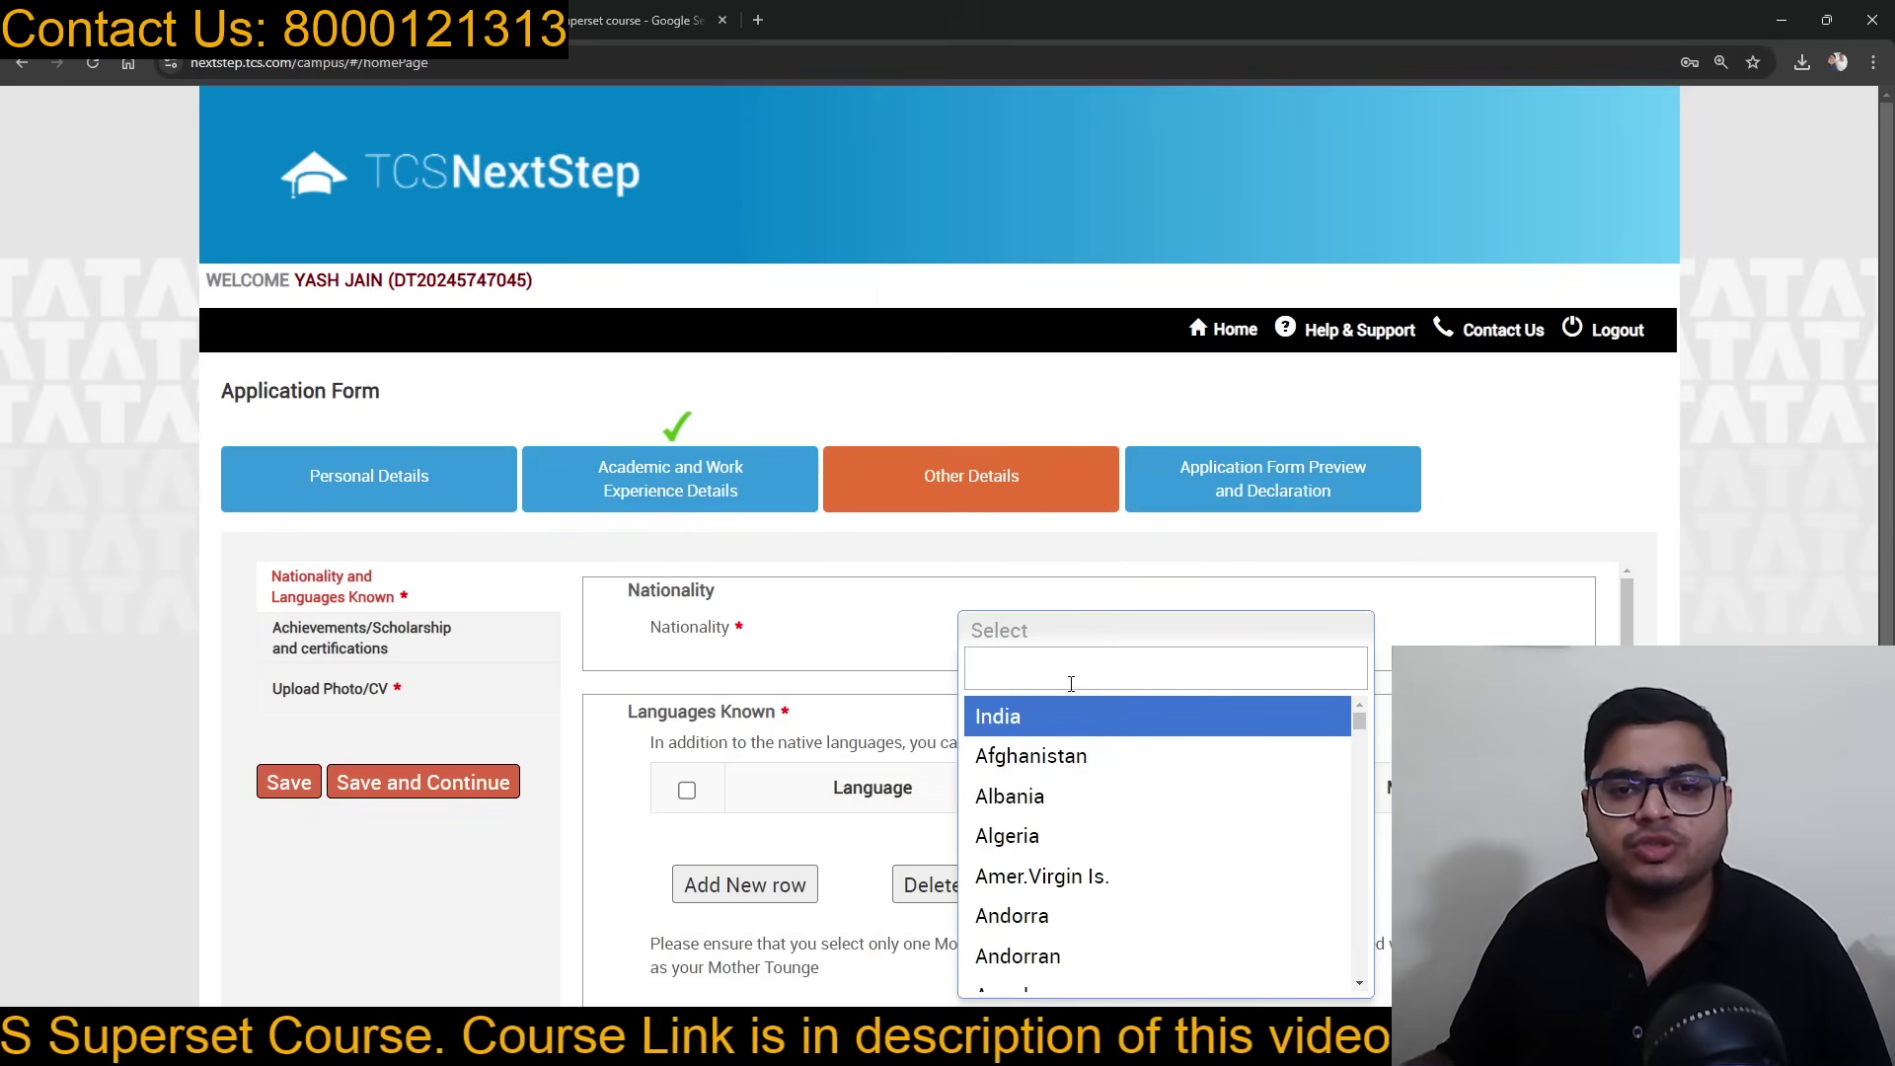
left_click(1054, 718)
scroll(1151, 583, "down", 1)
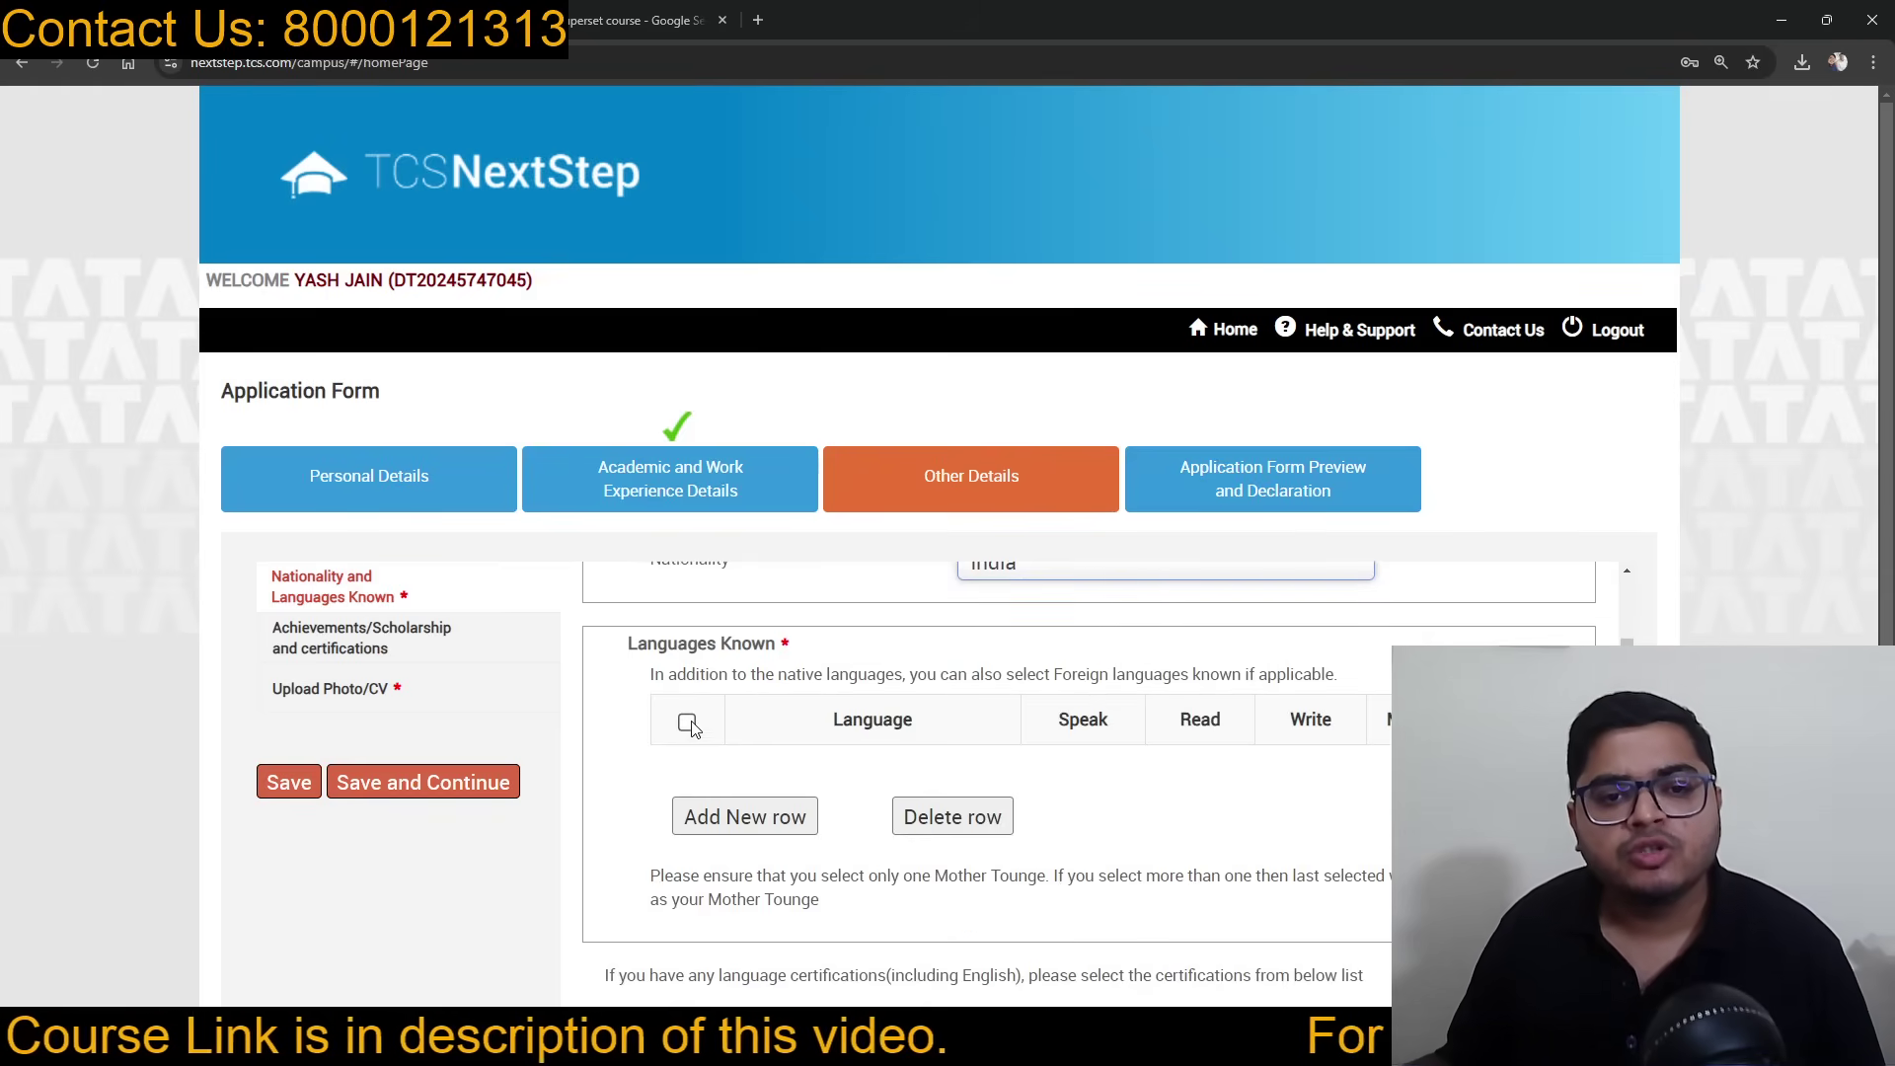
left_click(743, 828)
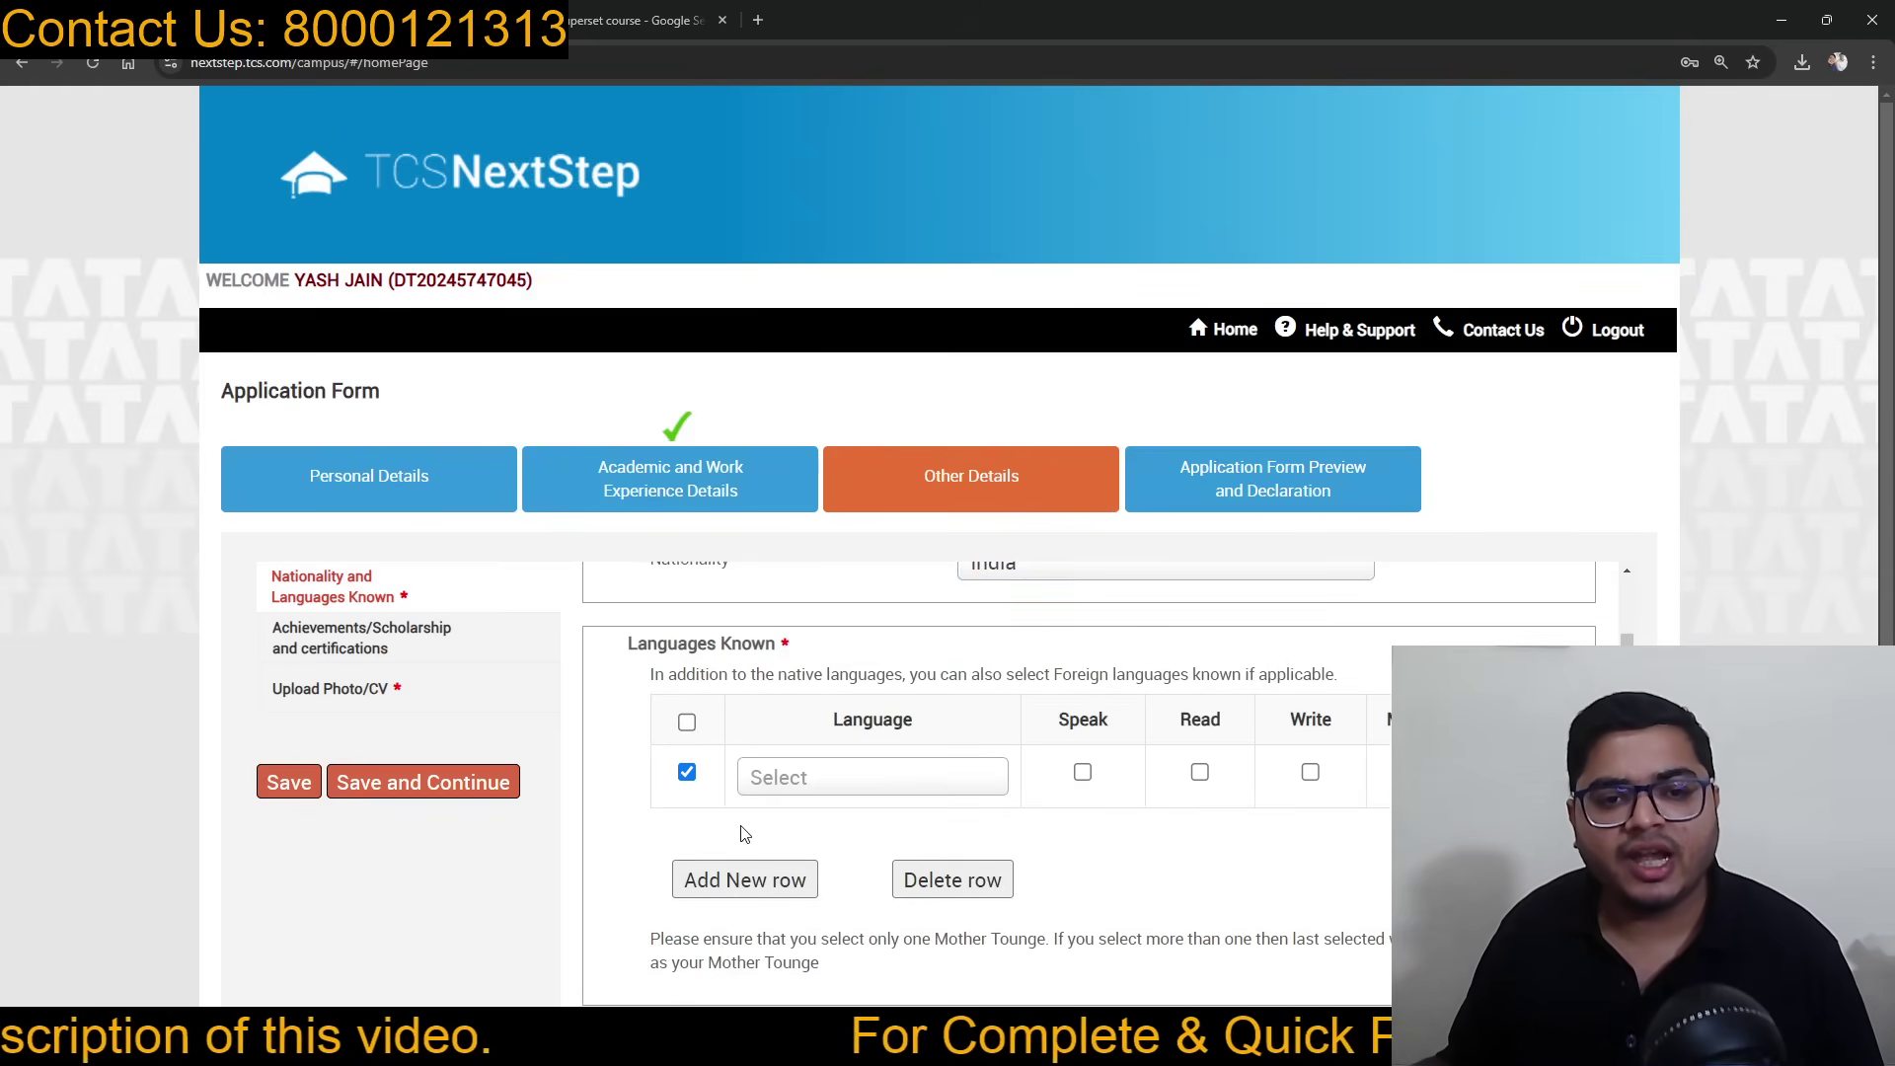
left_click(849, 791)
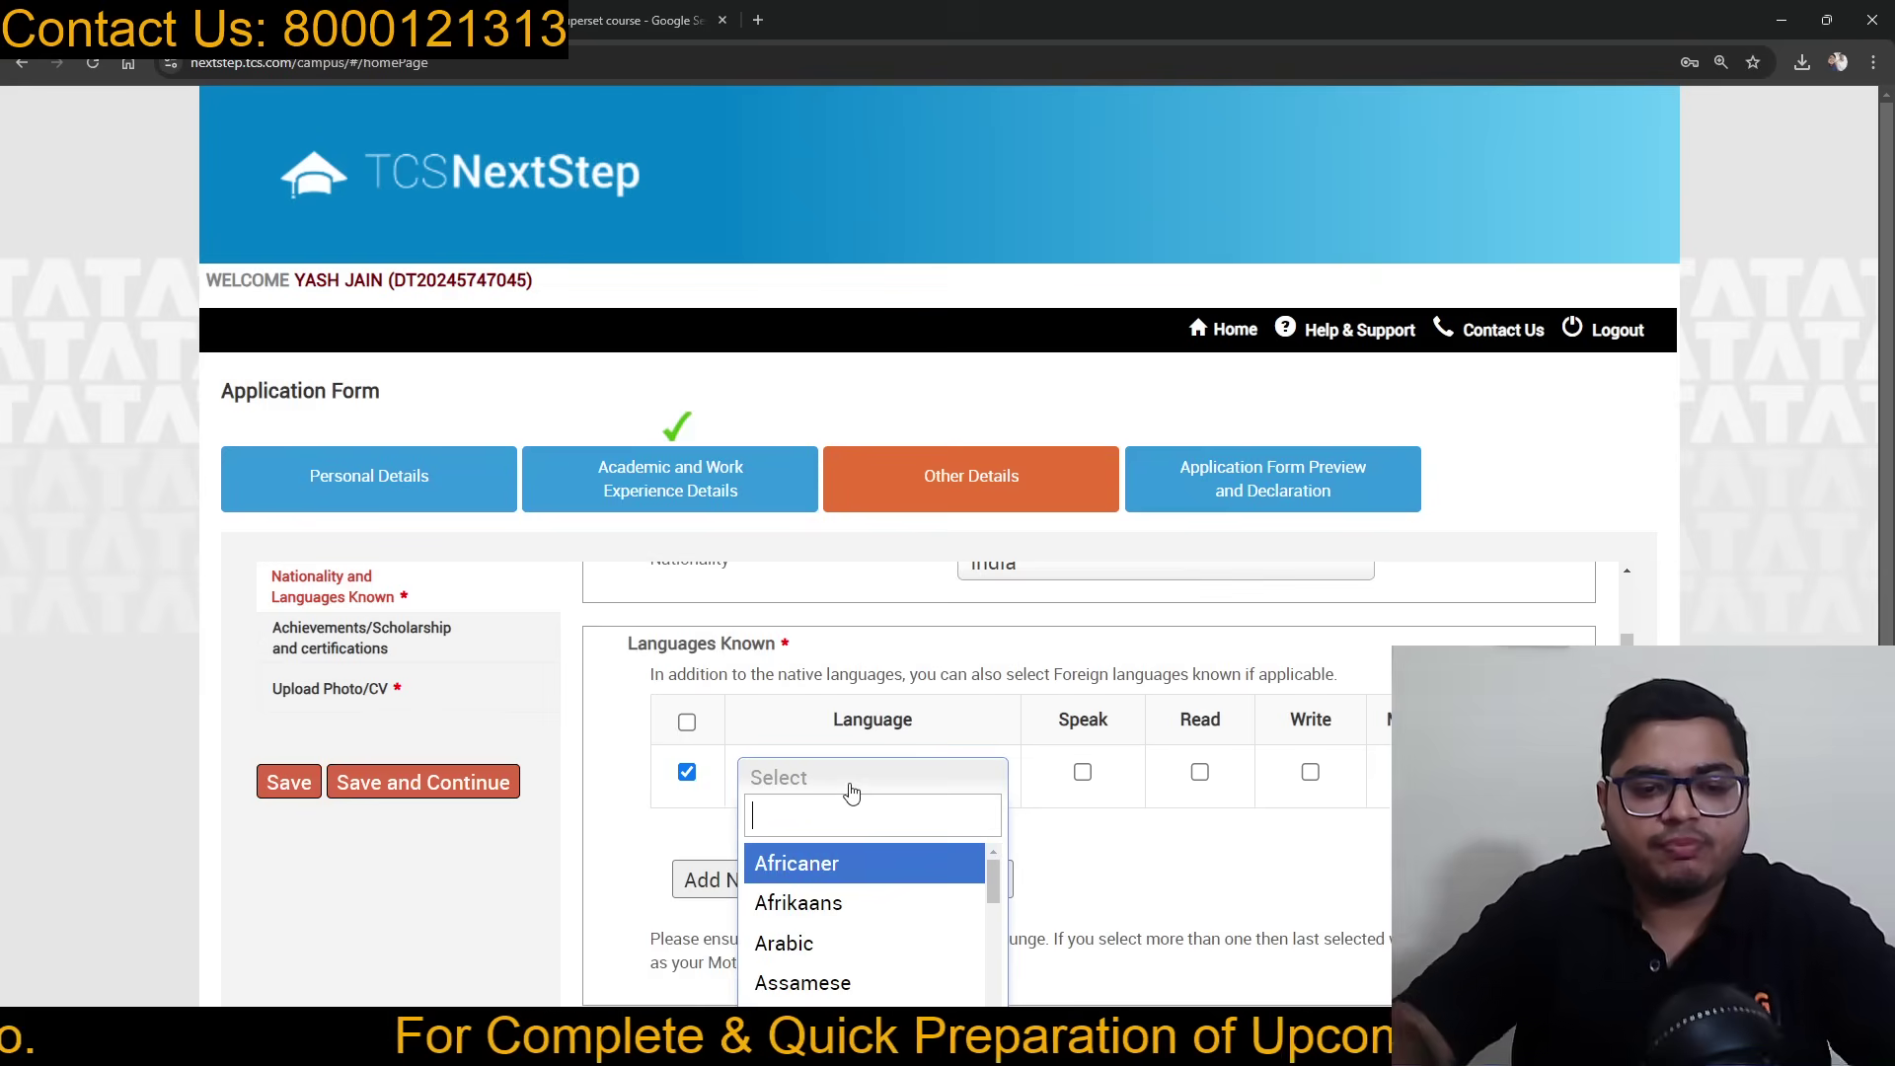
type("emgl")
key("BackSpace")
key("BackSpace")
type("ngl")
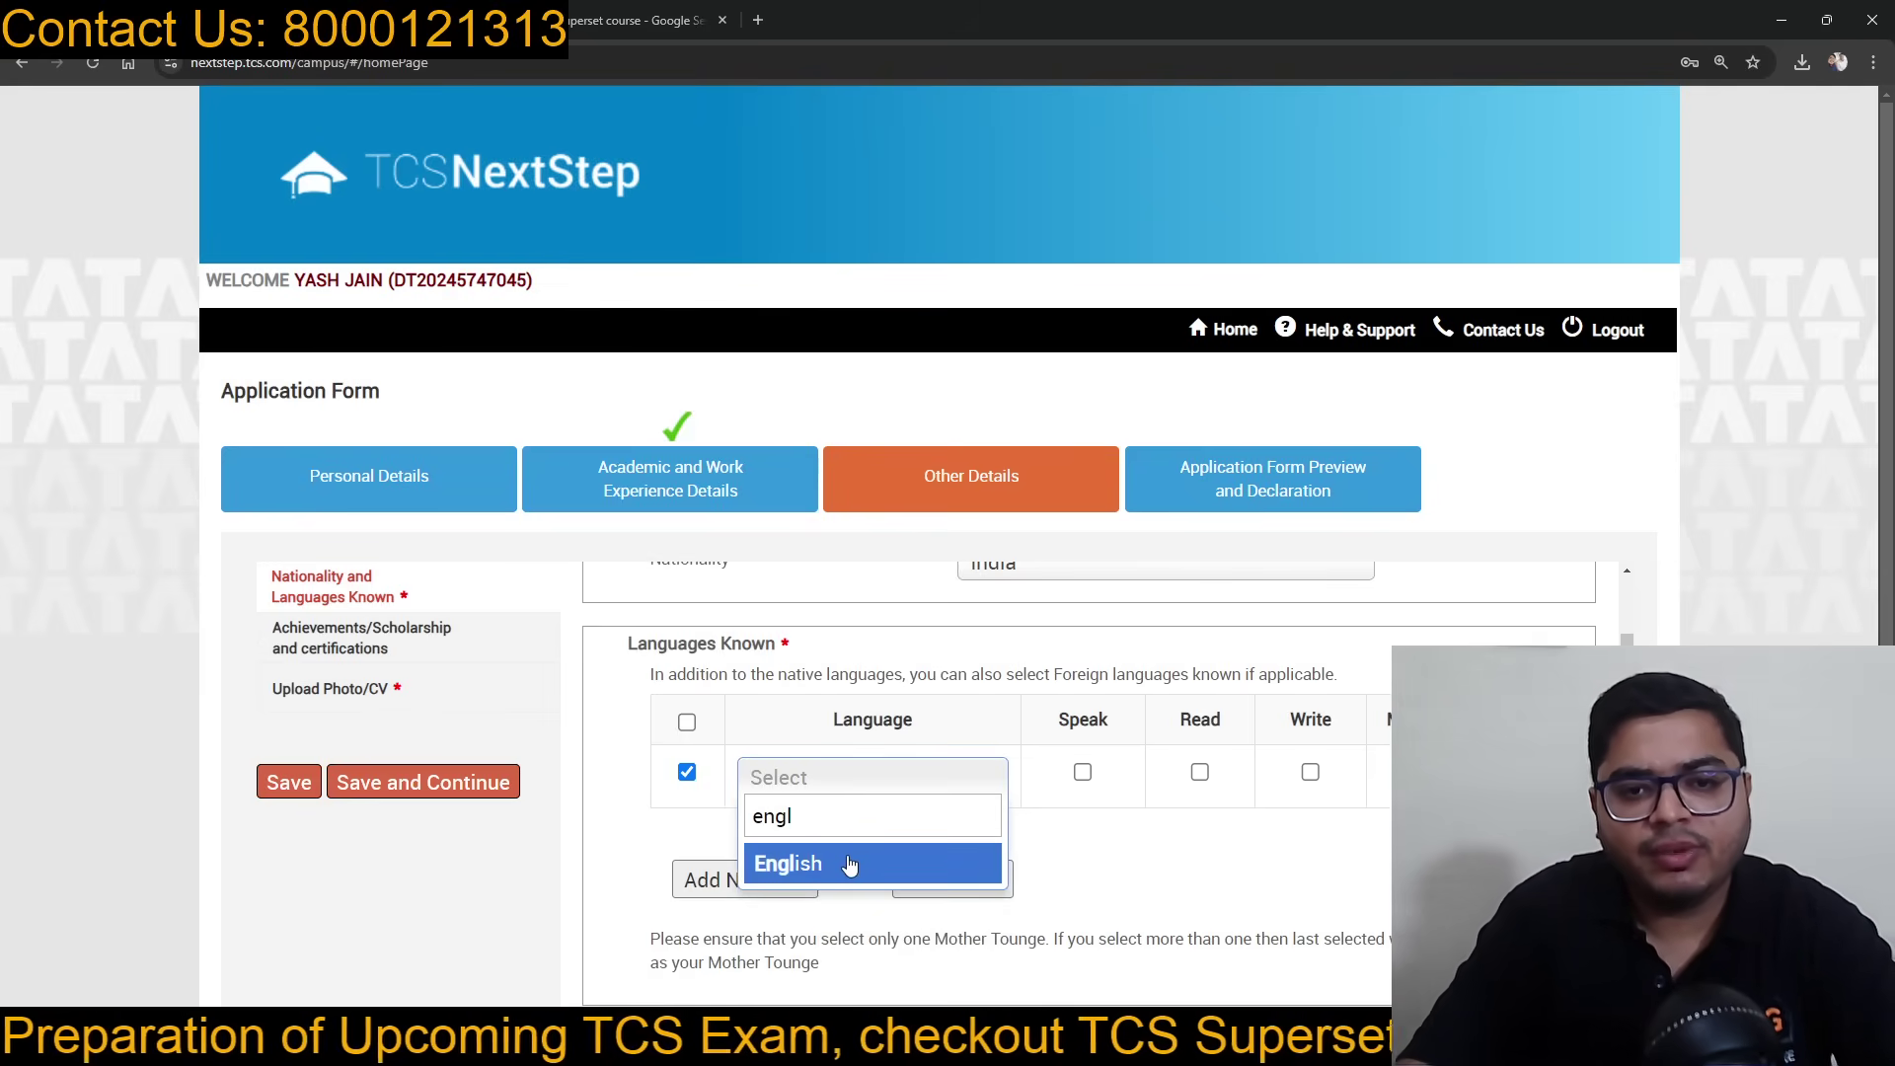
left_click(849, 864)
left_click(1083, 772)
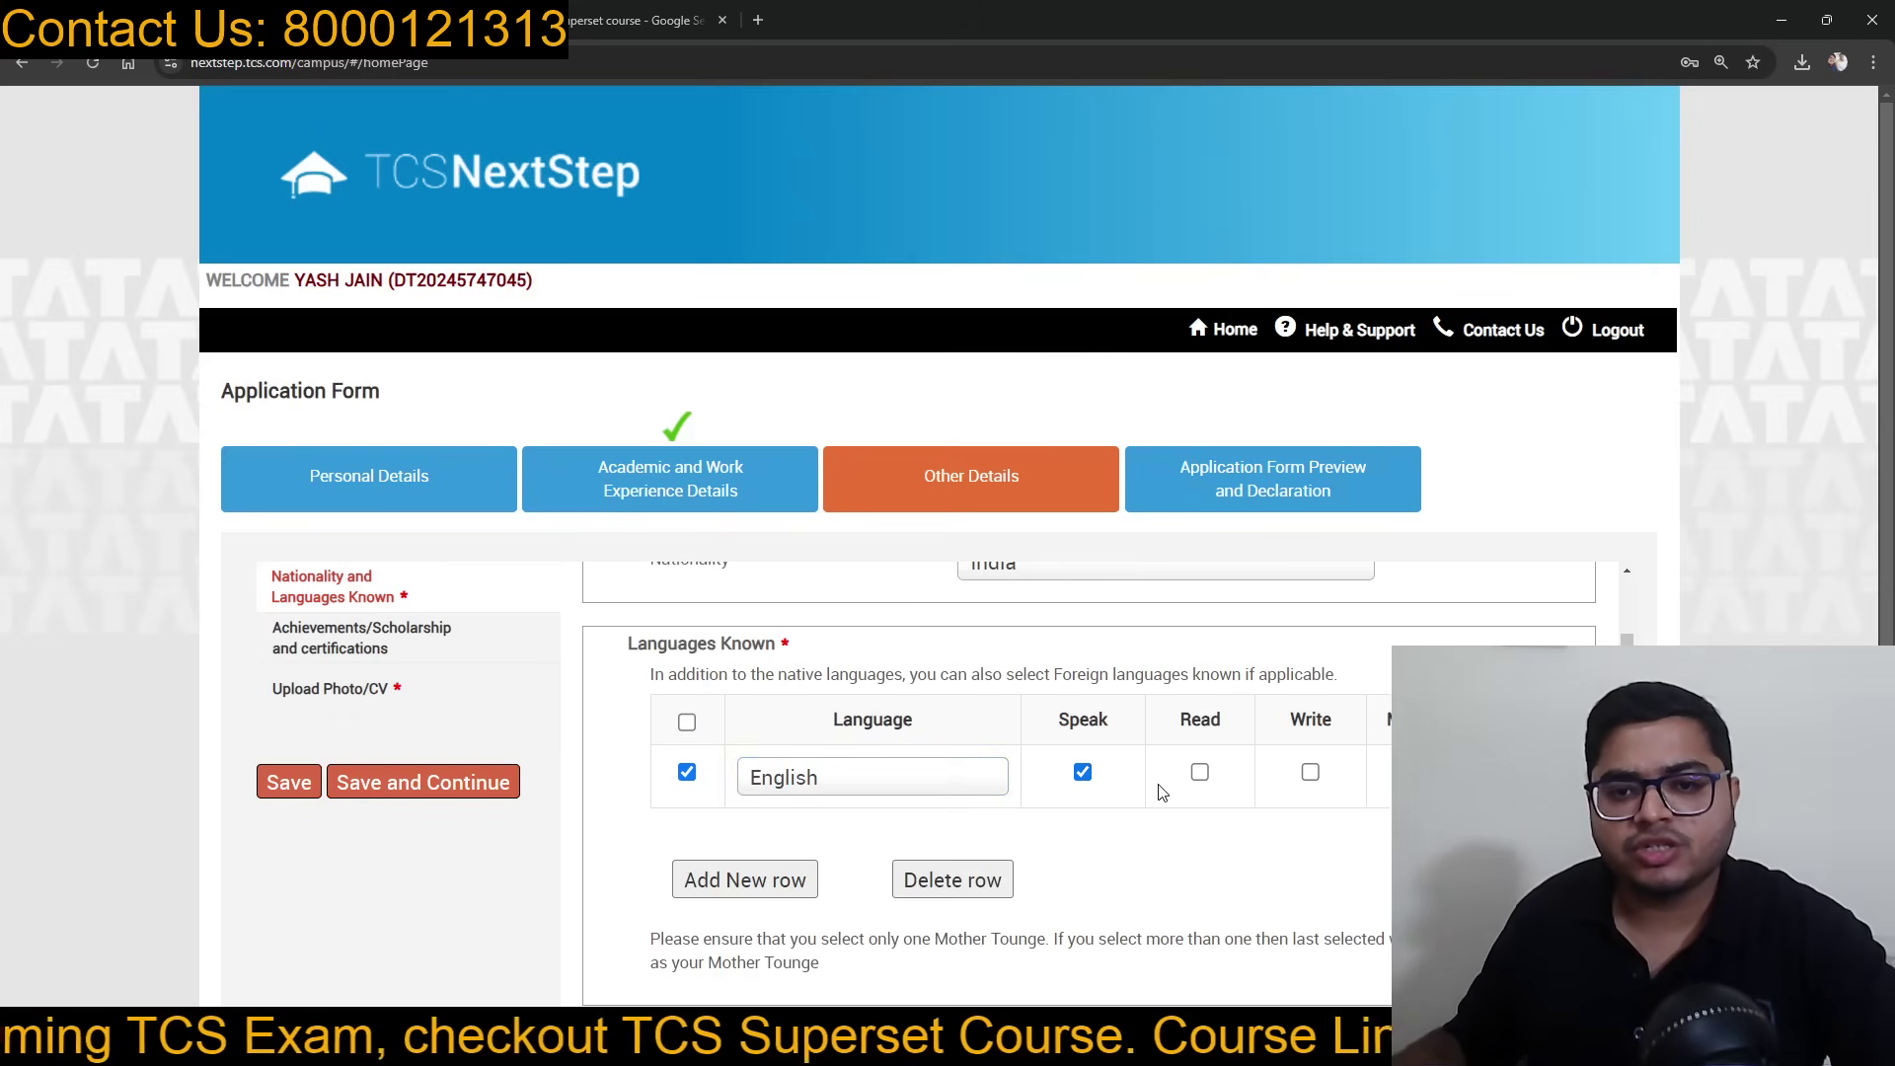
left_click(1199, 772)
left_click(1310, 772)
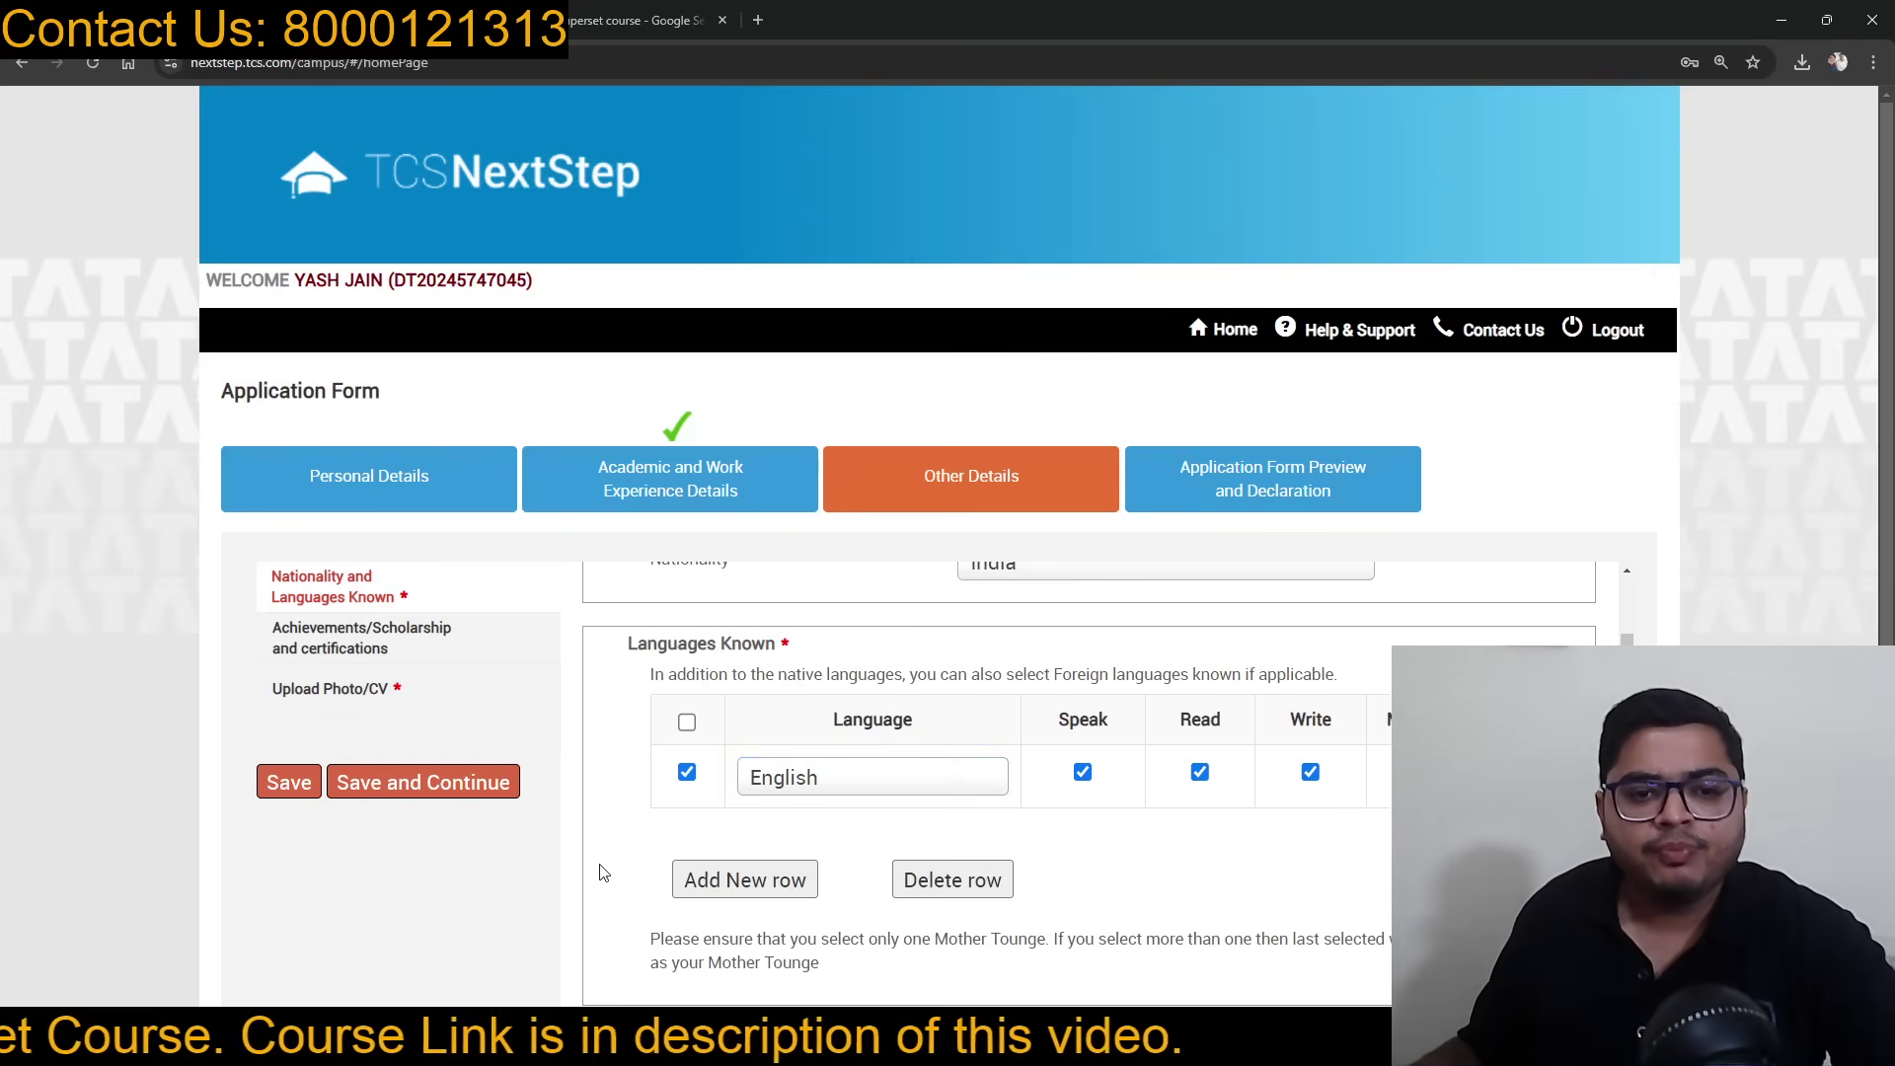
Step: Add Hindi as a spoken, read, written mother tongue and save the language details
left_click(760, 881)
left_click(801, 835)
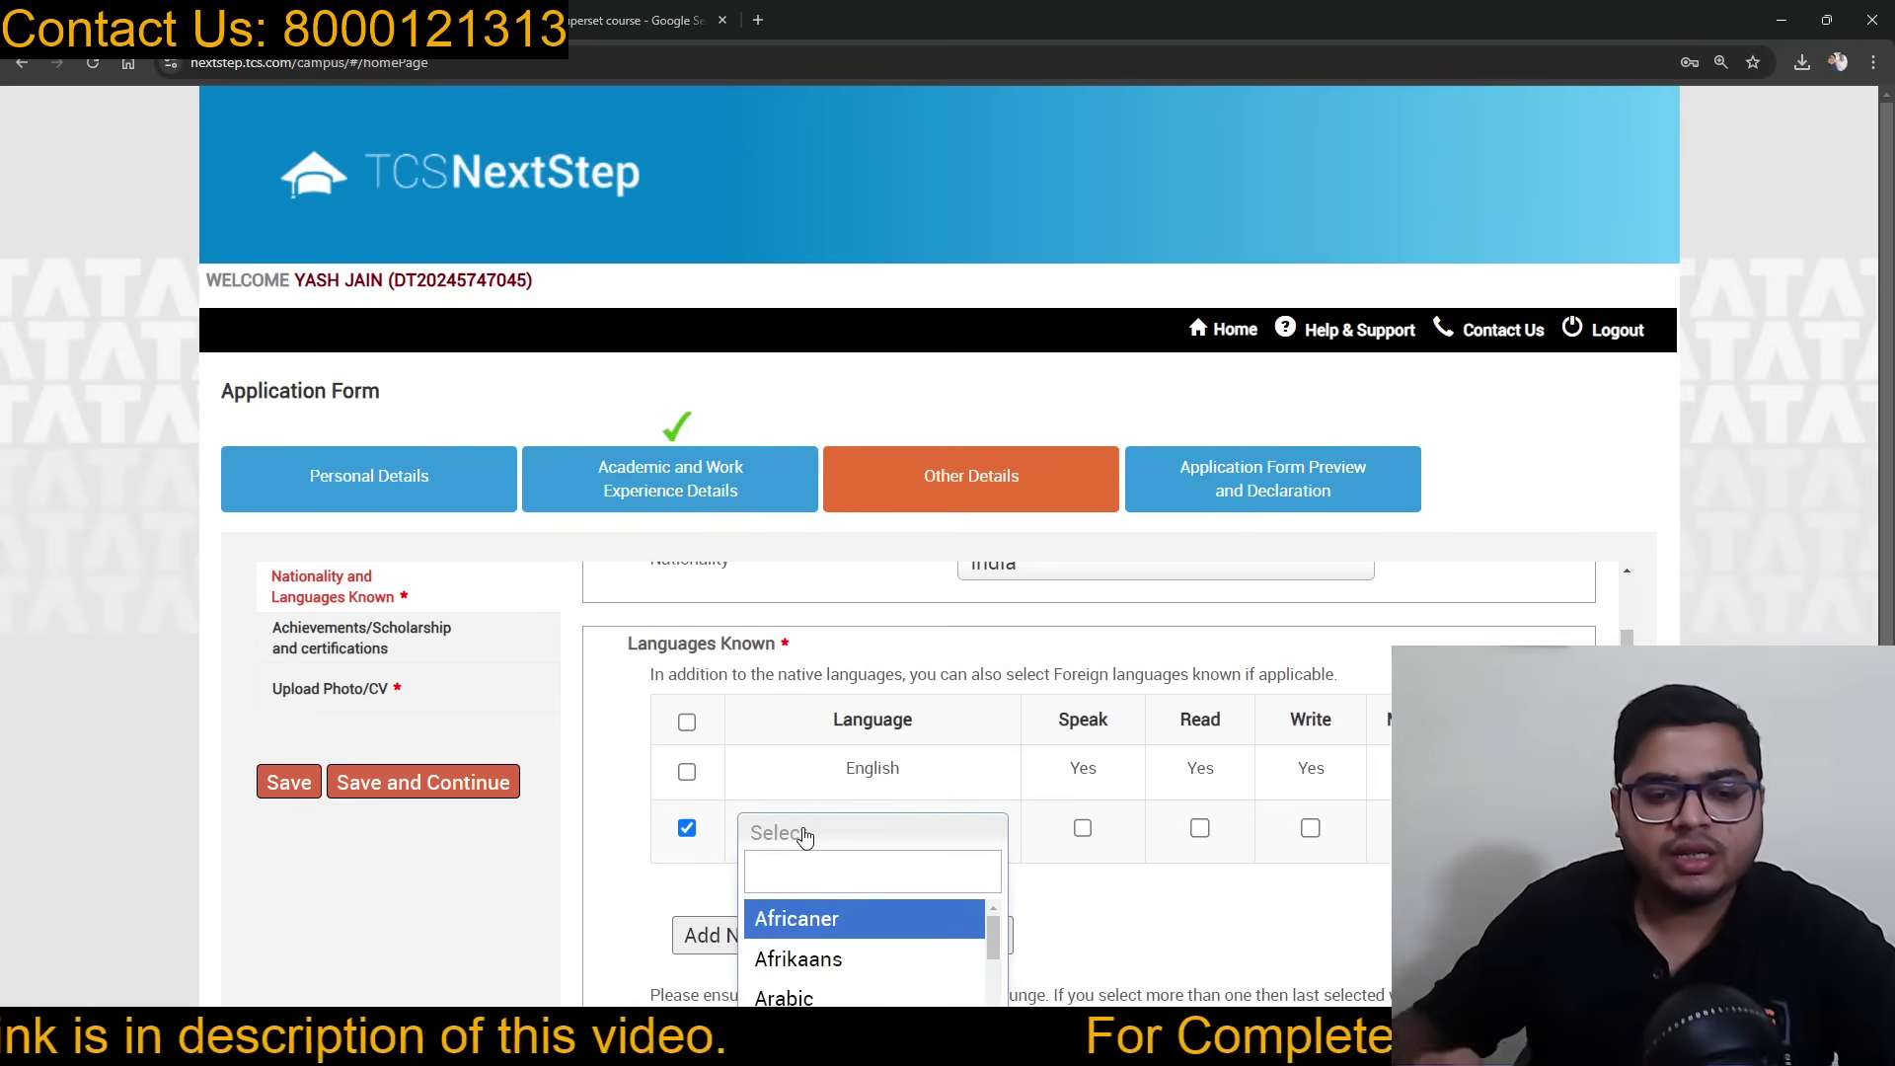
type("hind")
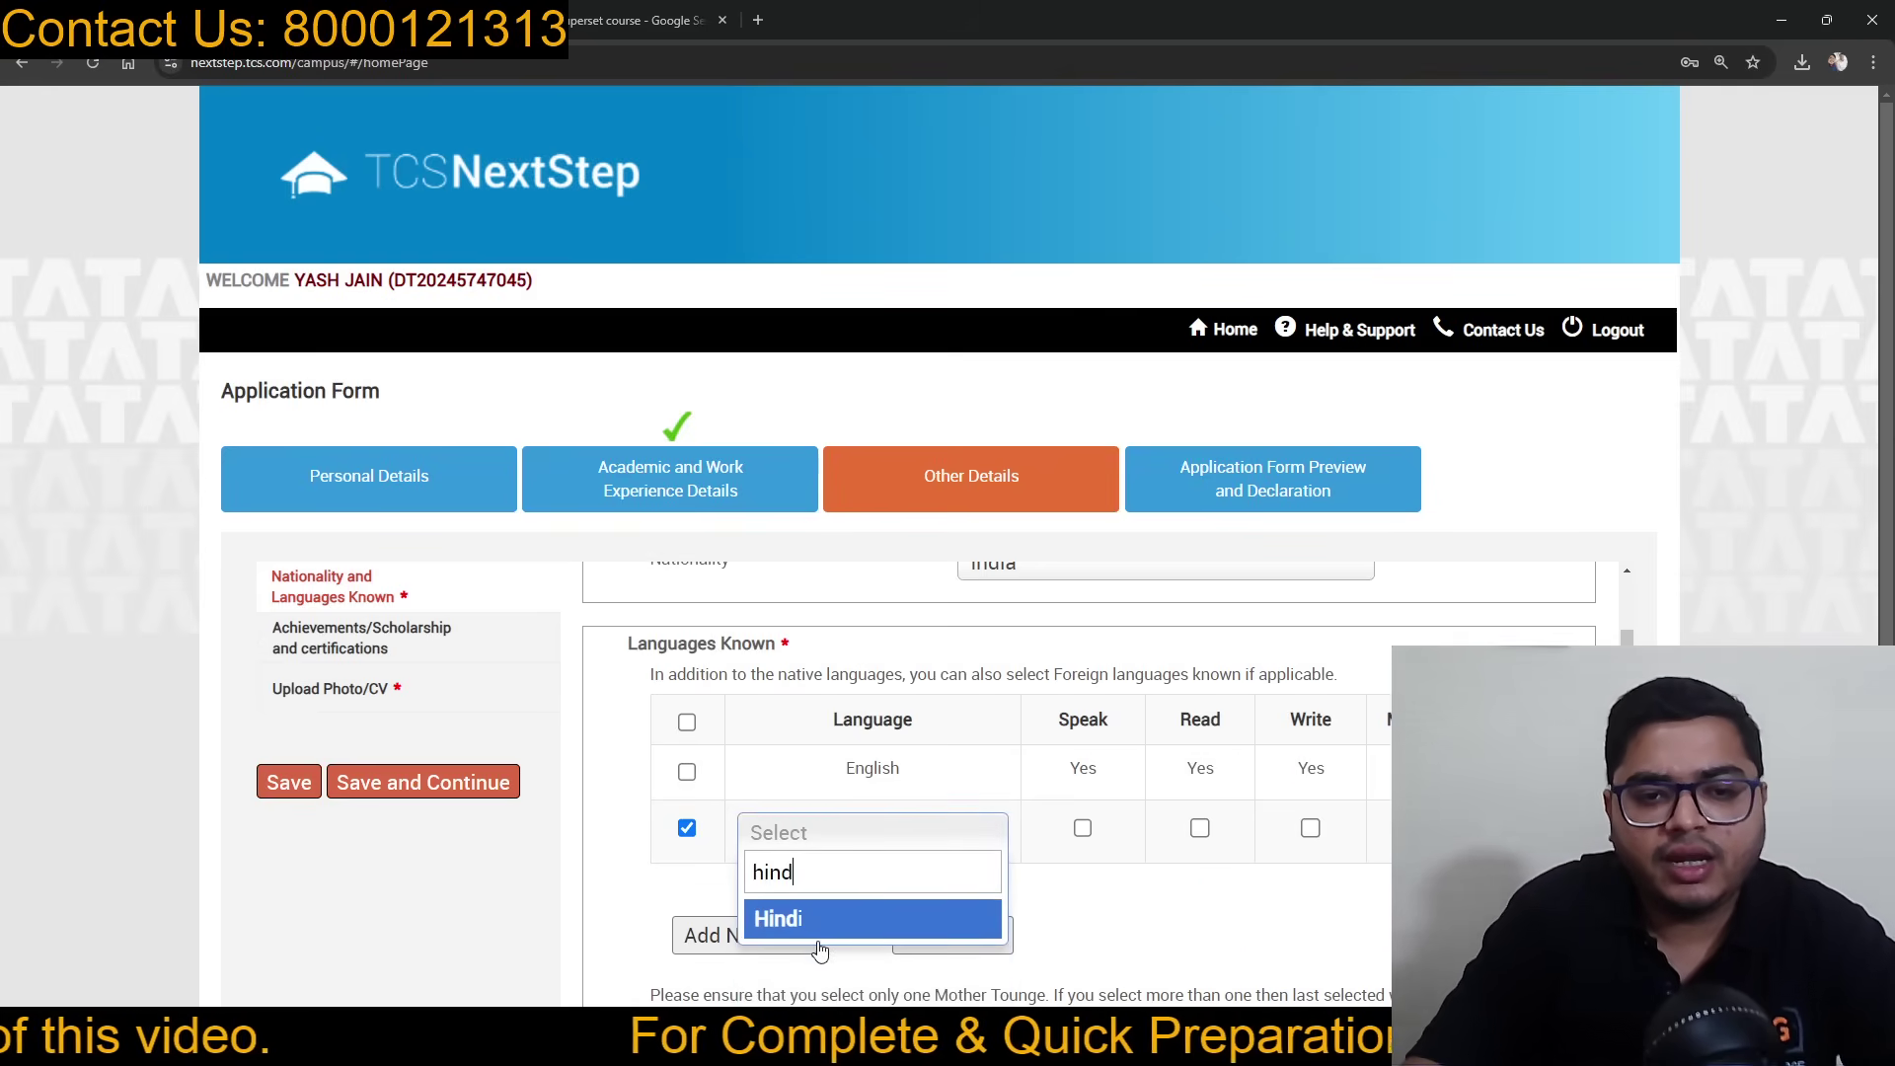
left_click(817, 928)
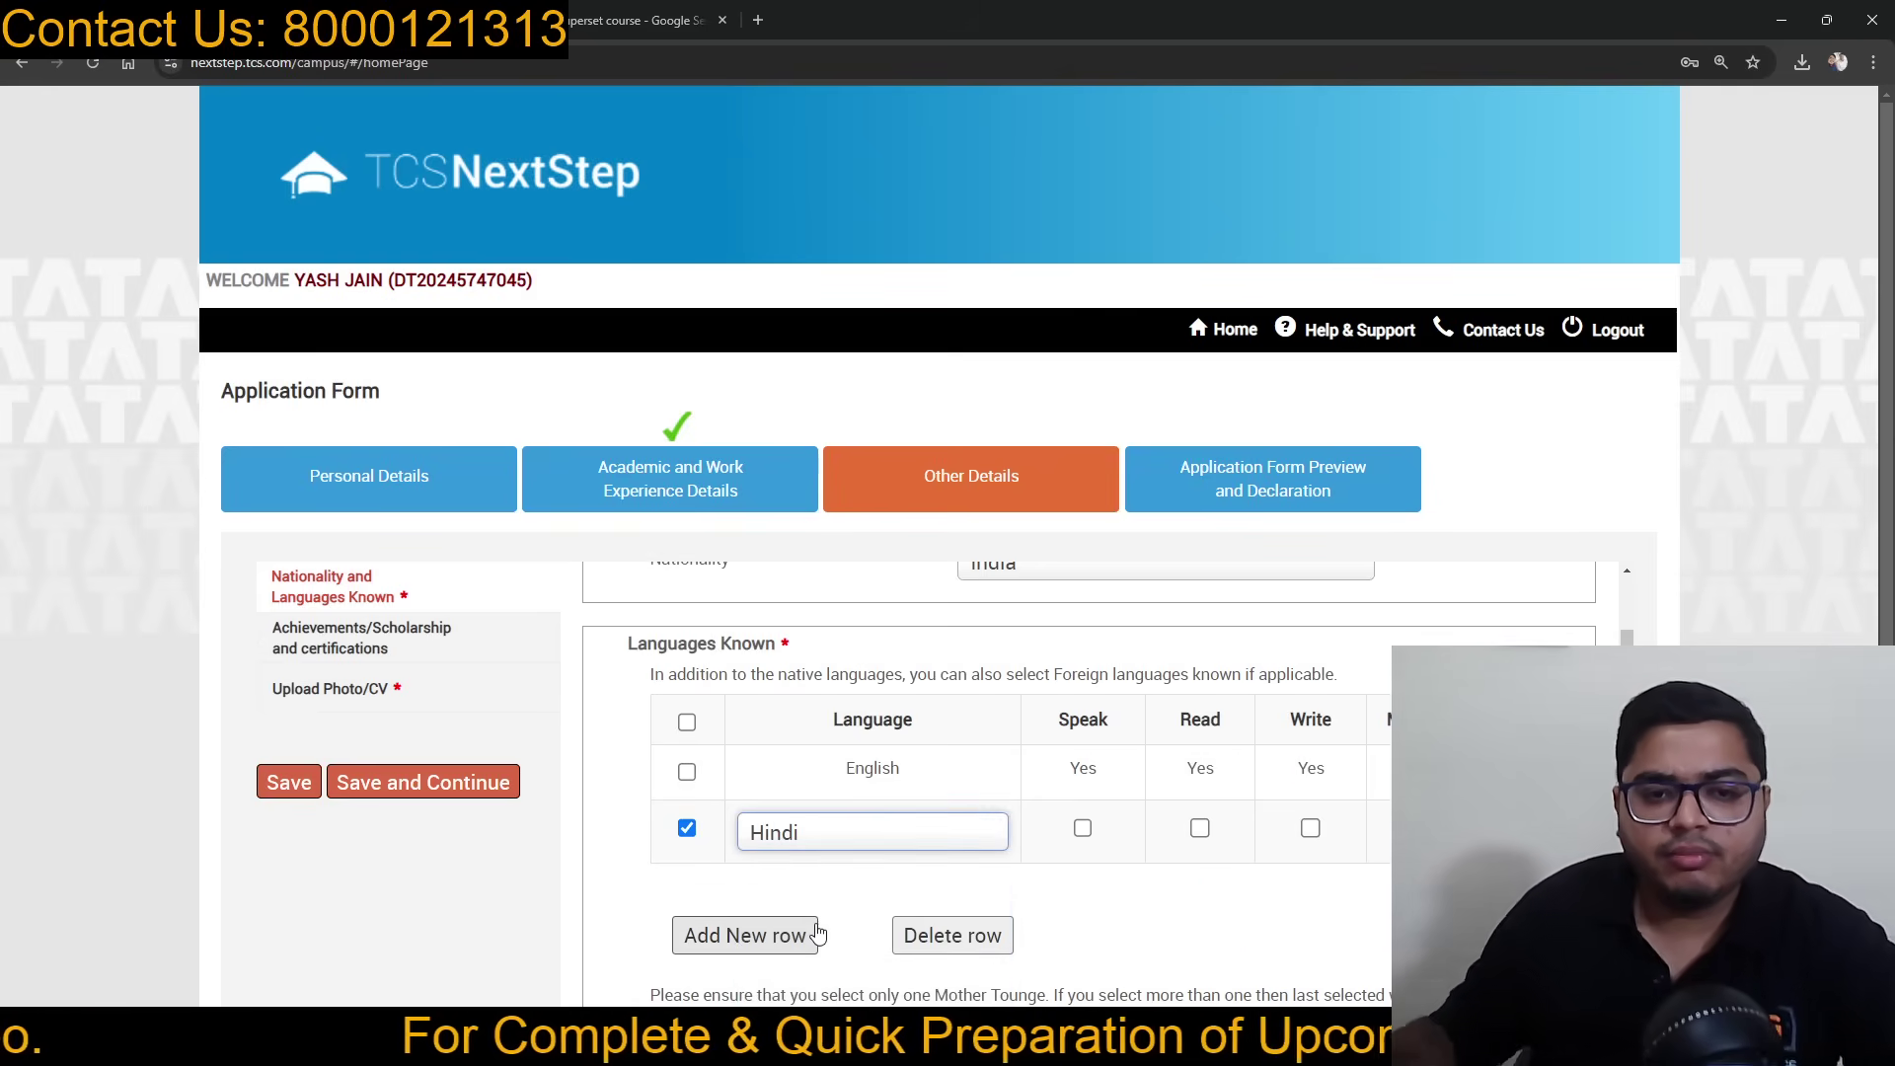
left_click(1083, 828)
left_click(1201, 829)
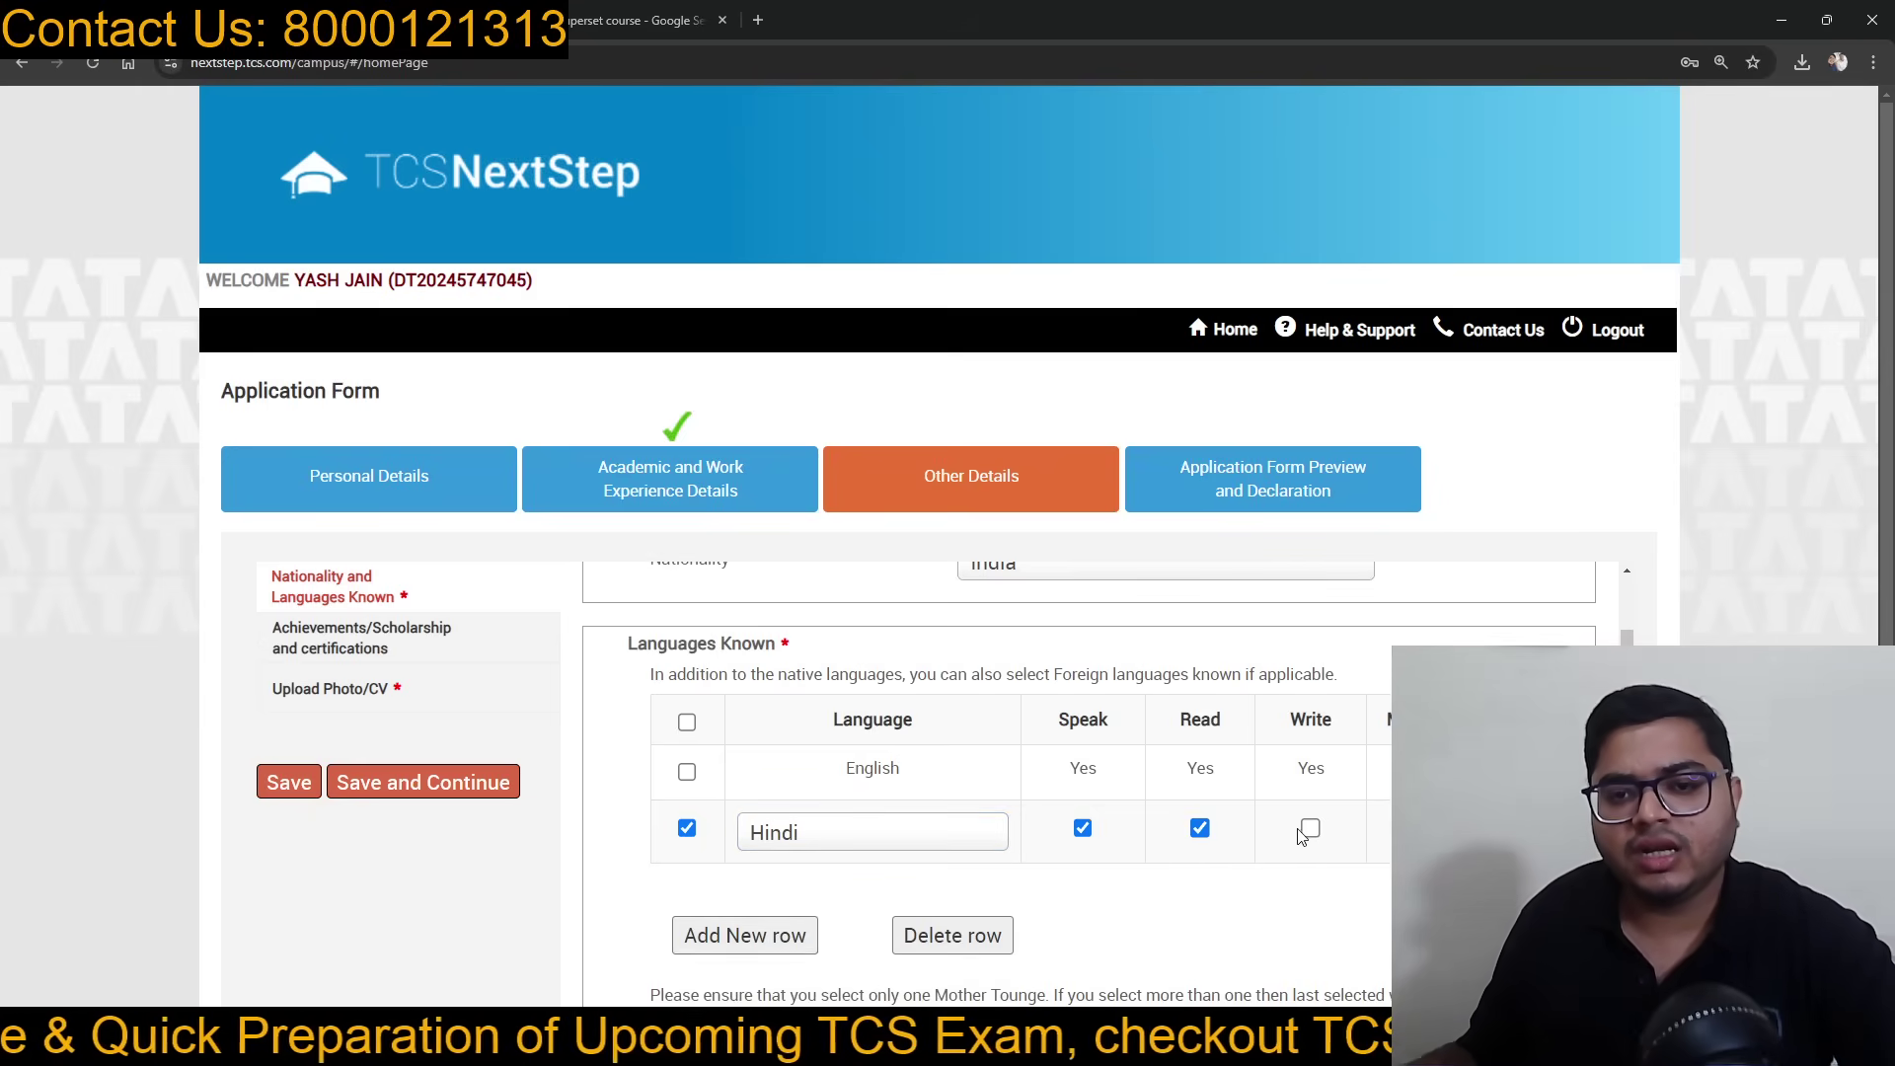
left_click(1310, 829)
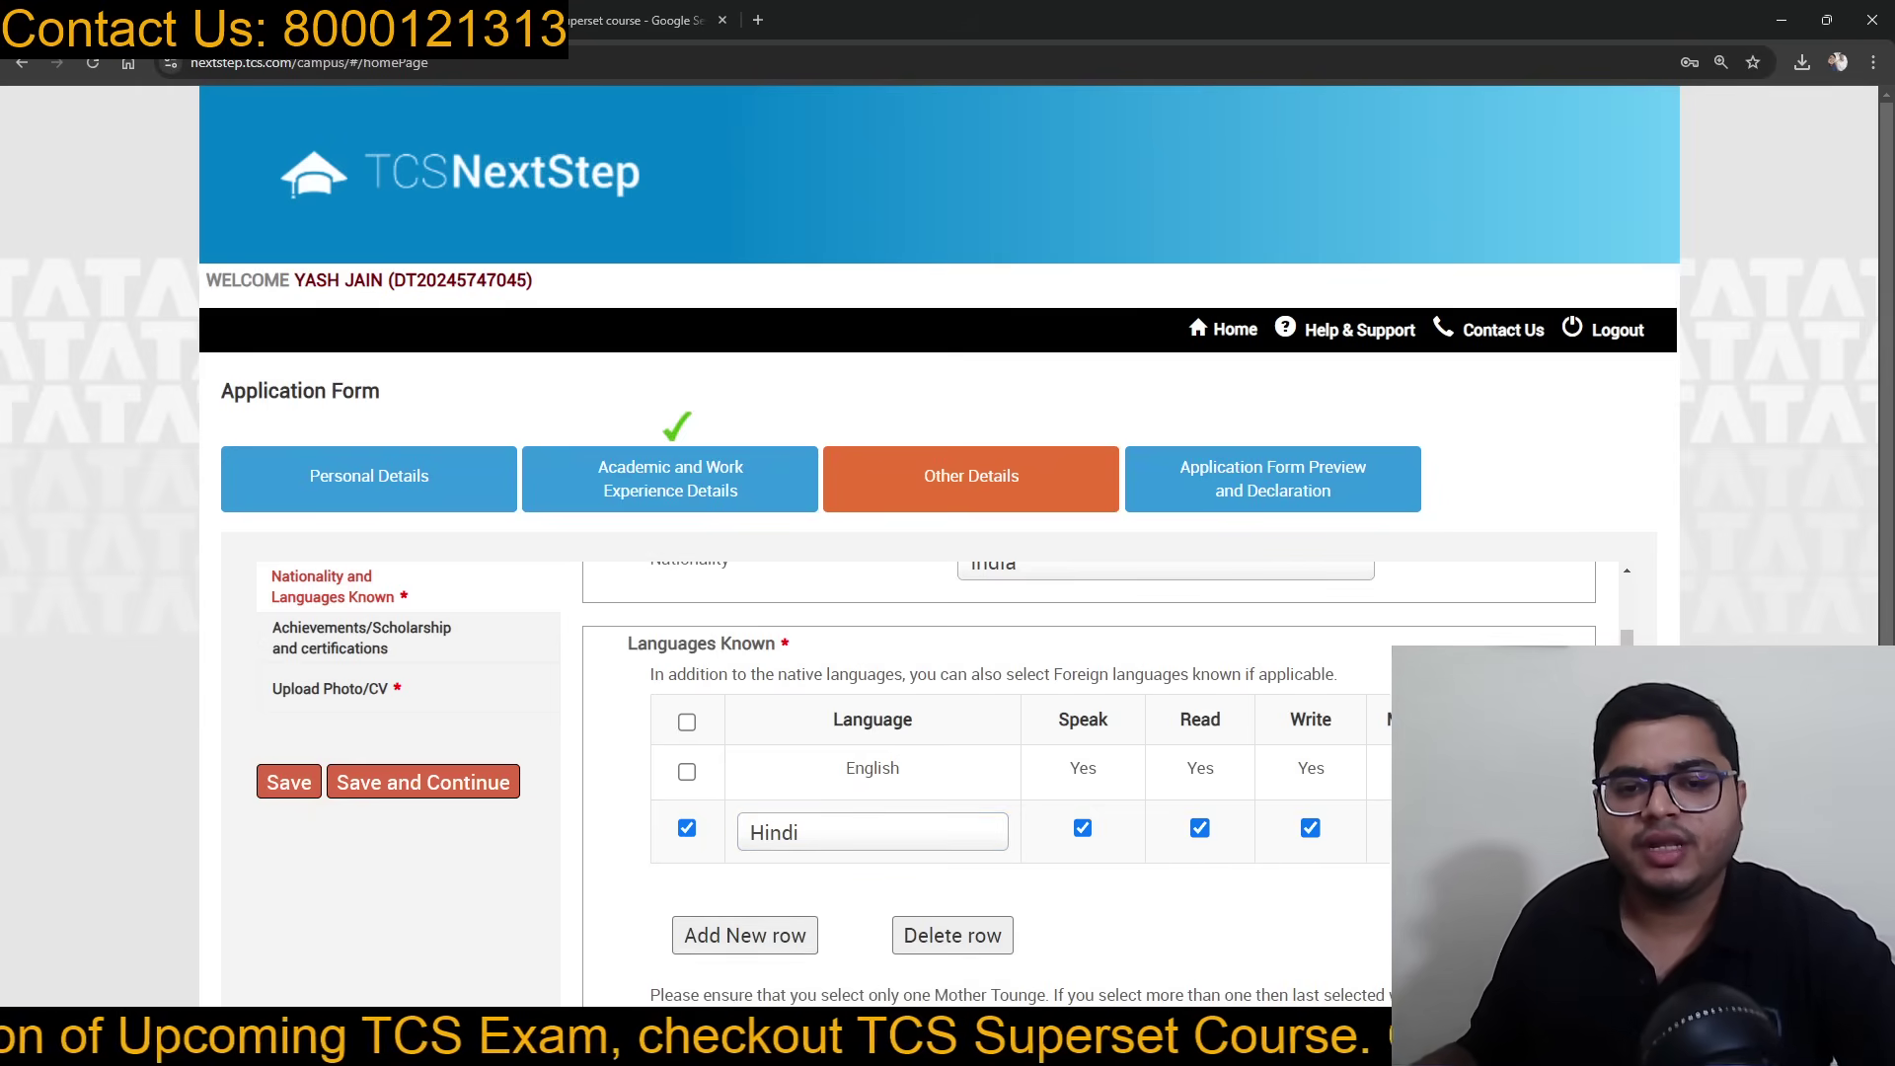
scroll(1122, 914, "down", 1)
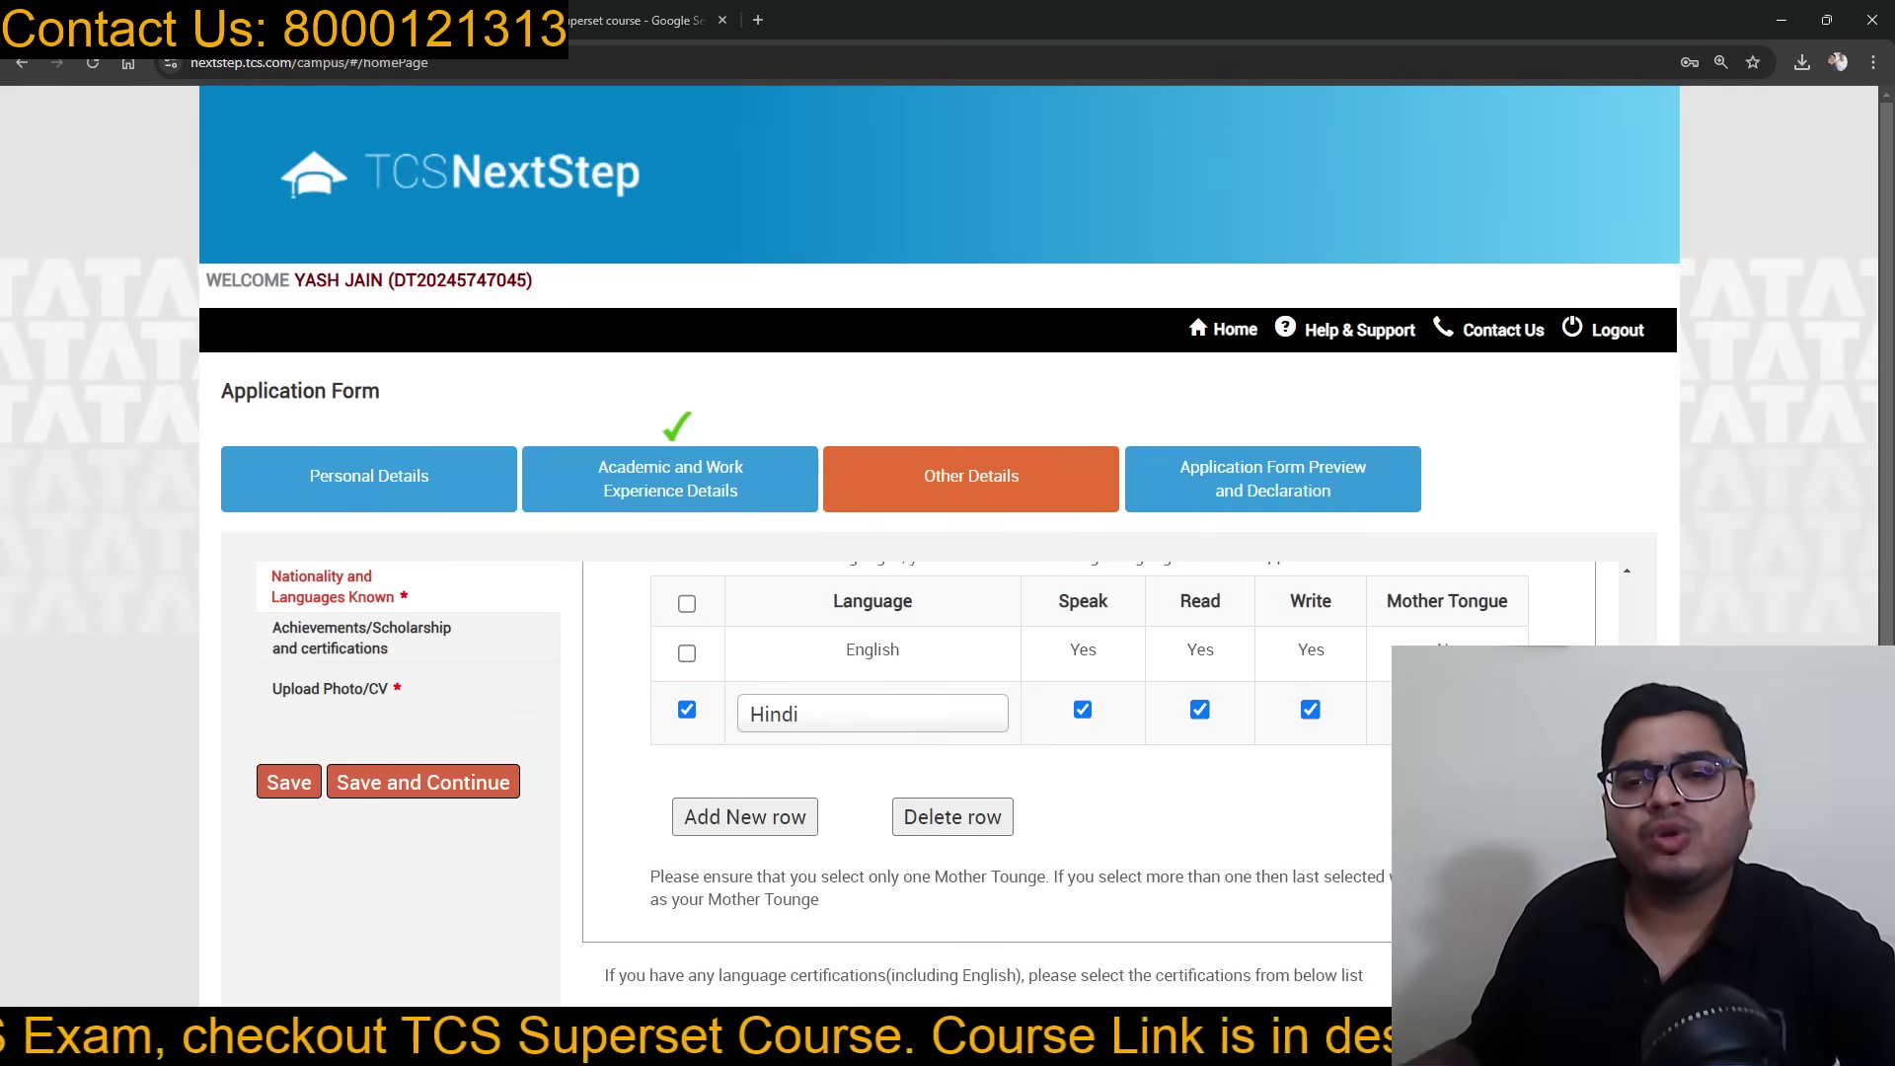
scroll(909, 637, "down", 1)
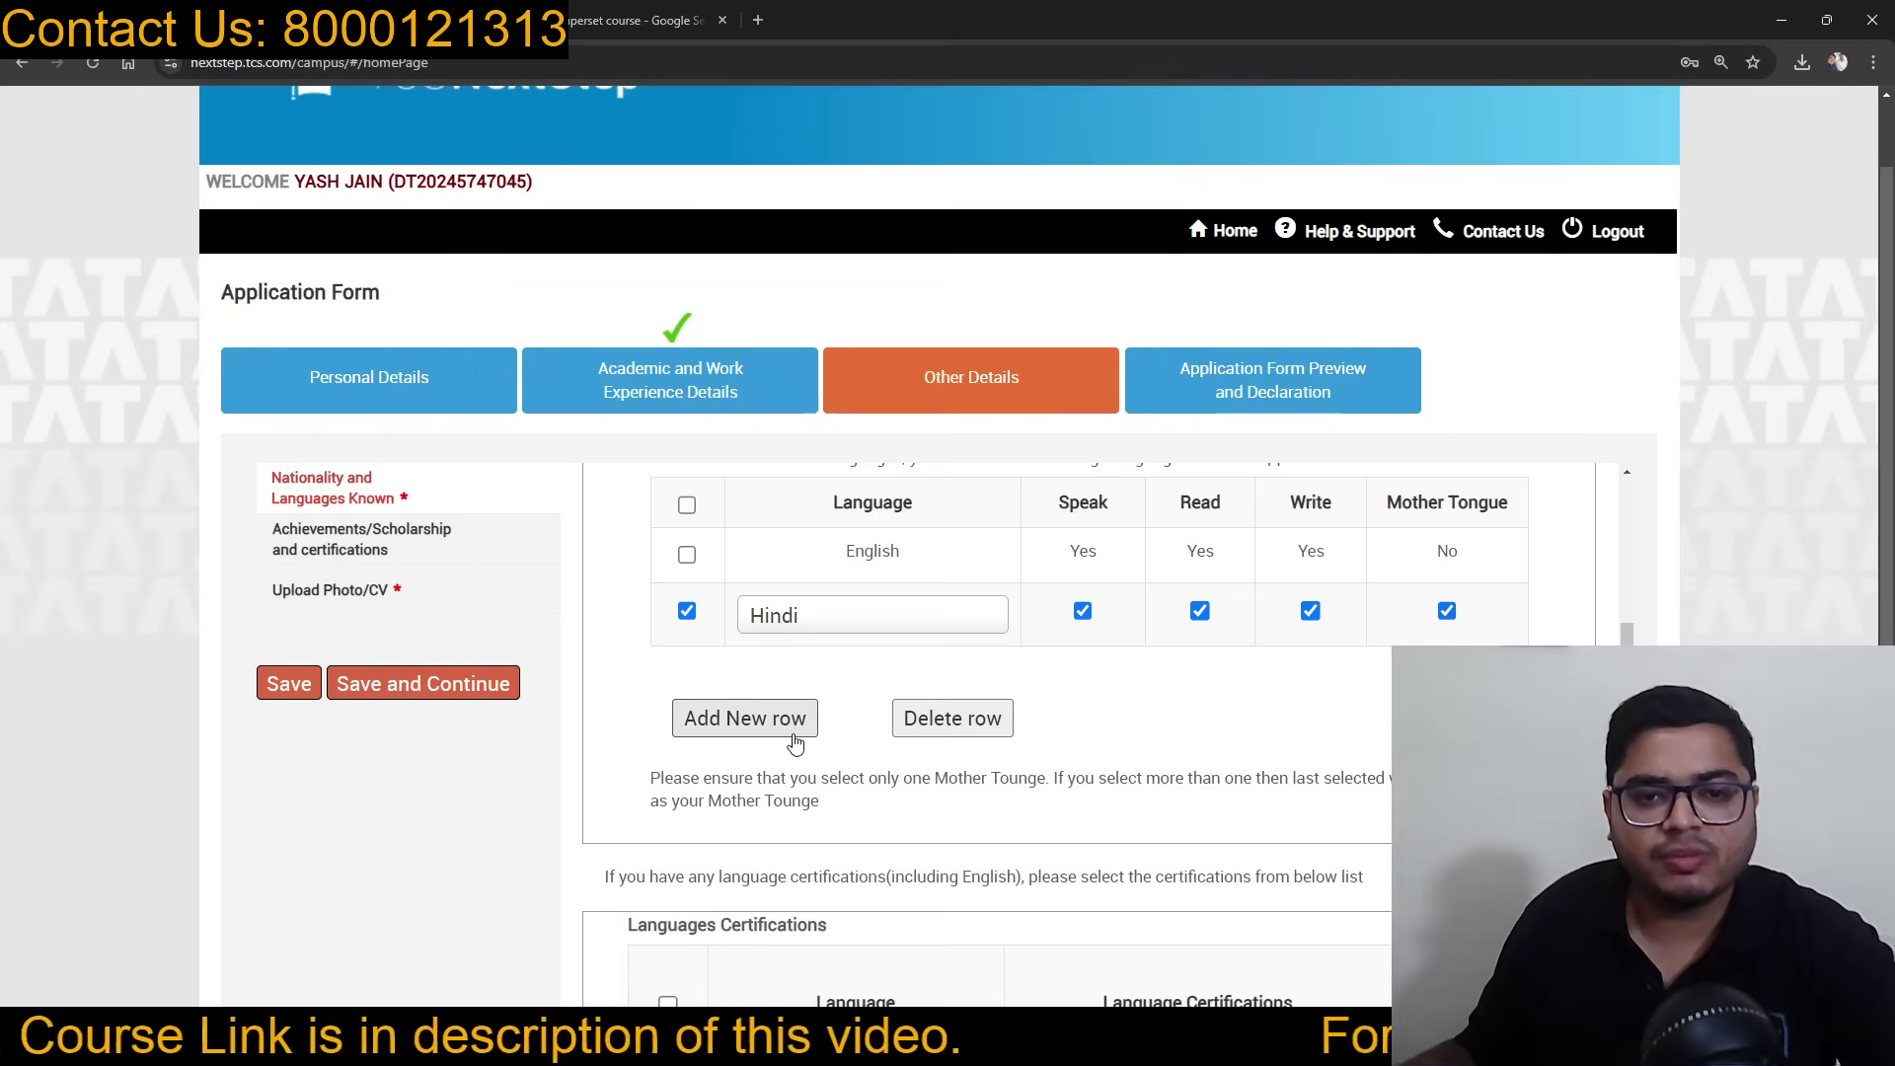
scroll(829, 726, "down", 2)
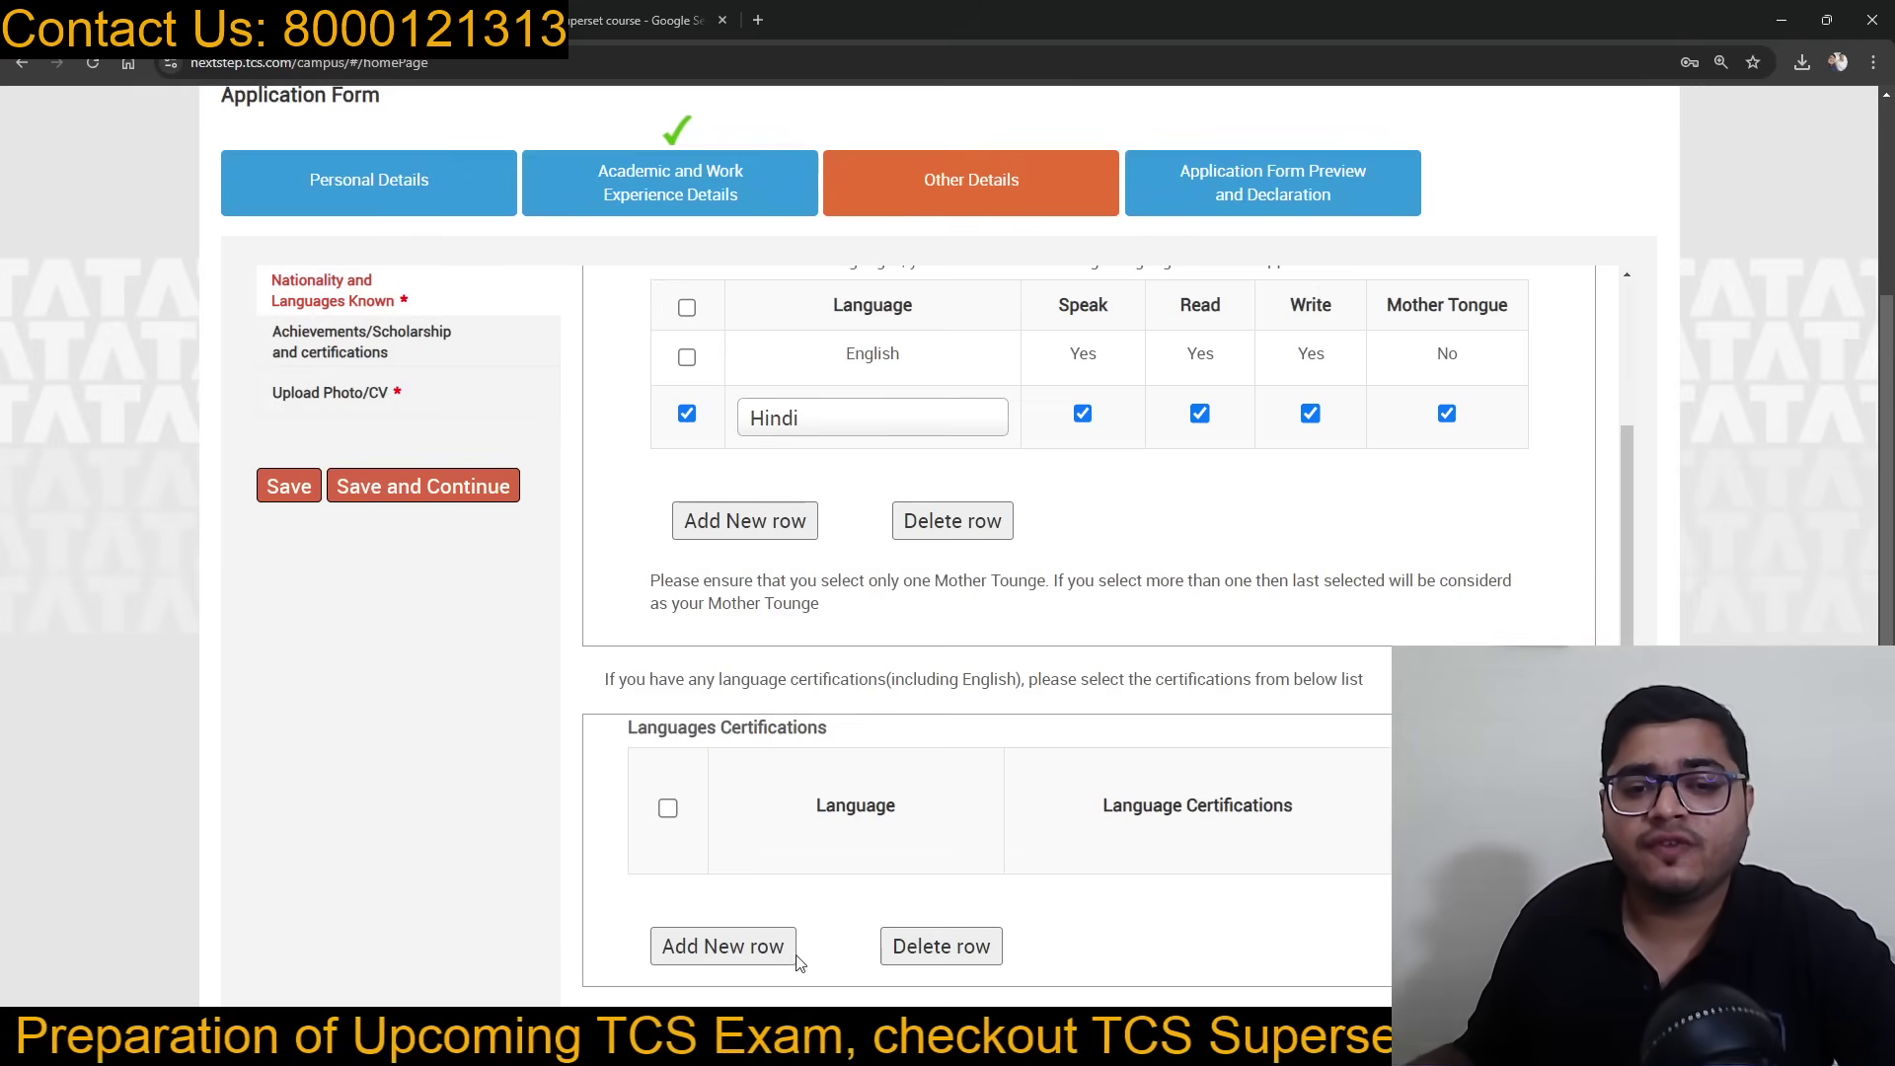
left_click(454, 487)
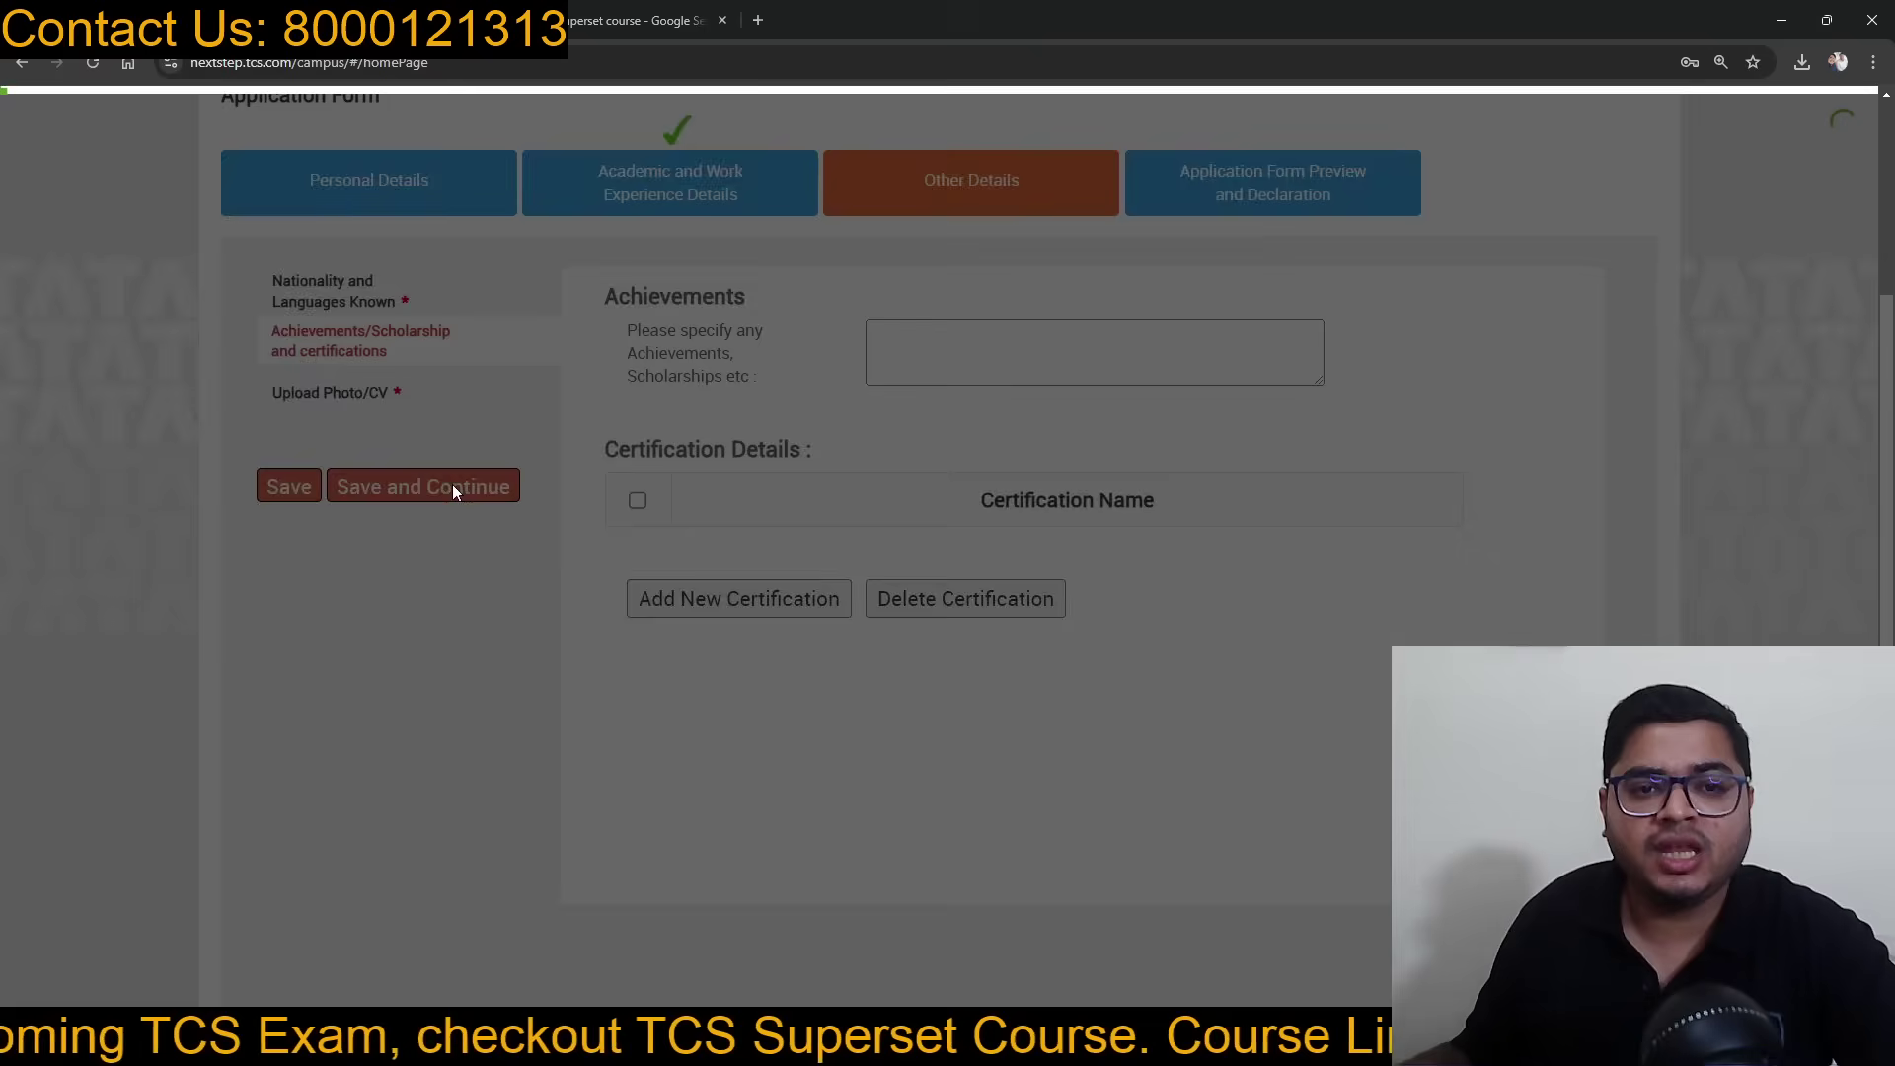
left_click(957, 339)
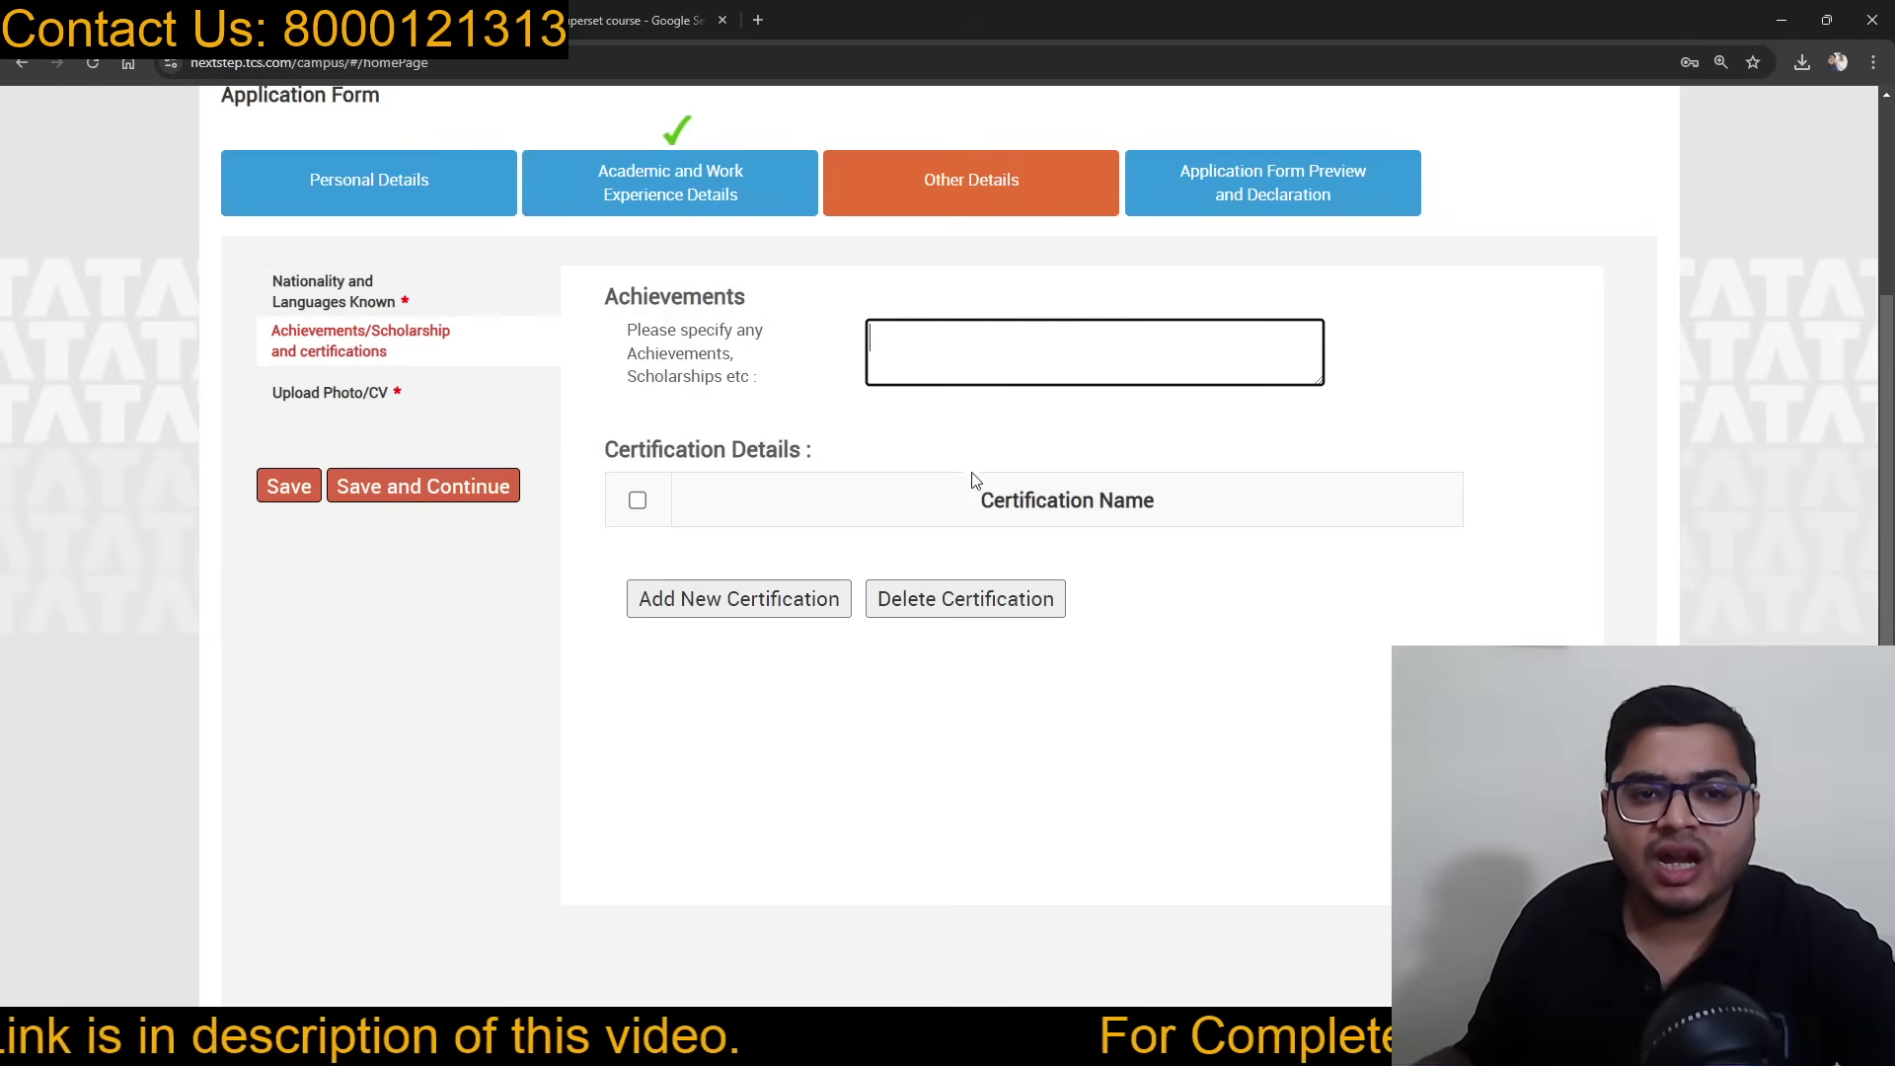
left_click(753, 600)
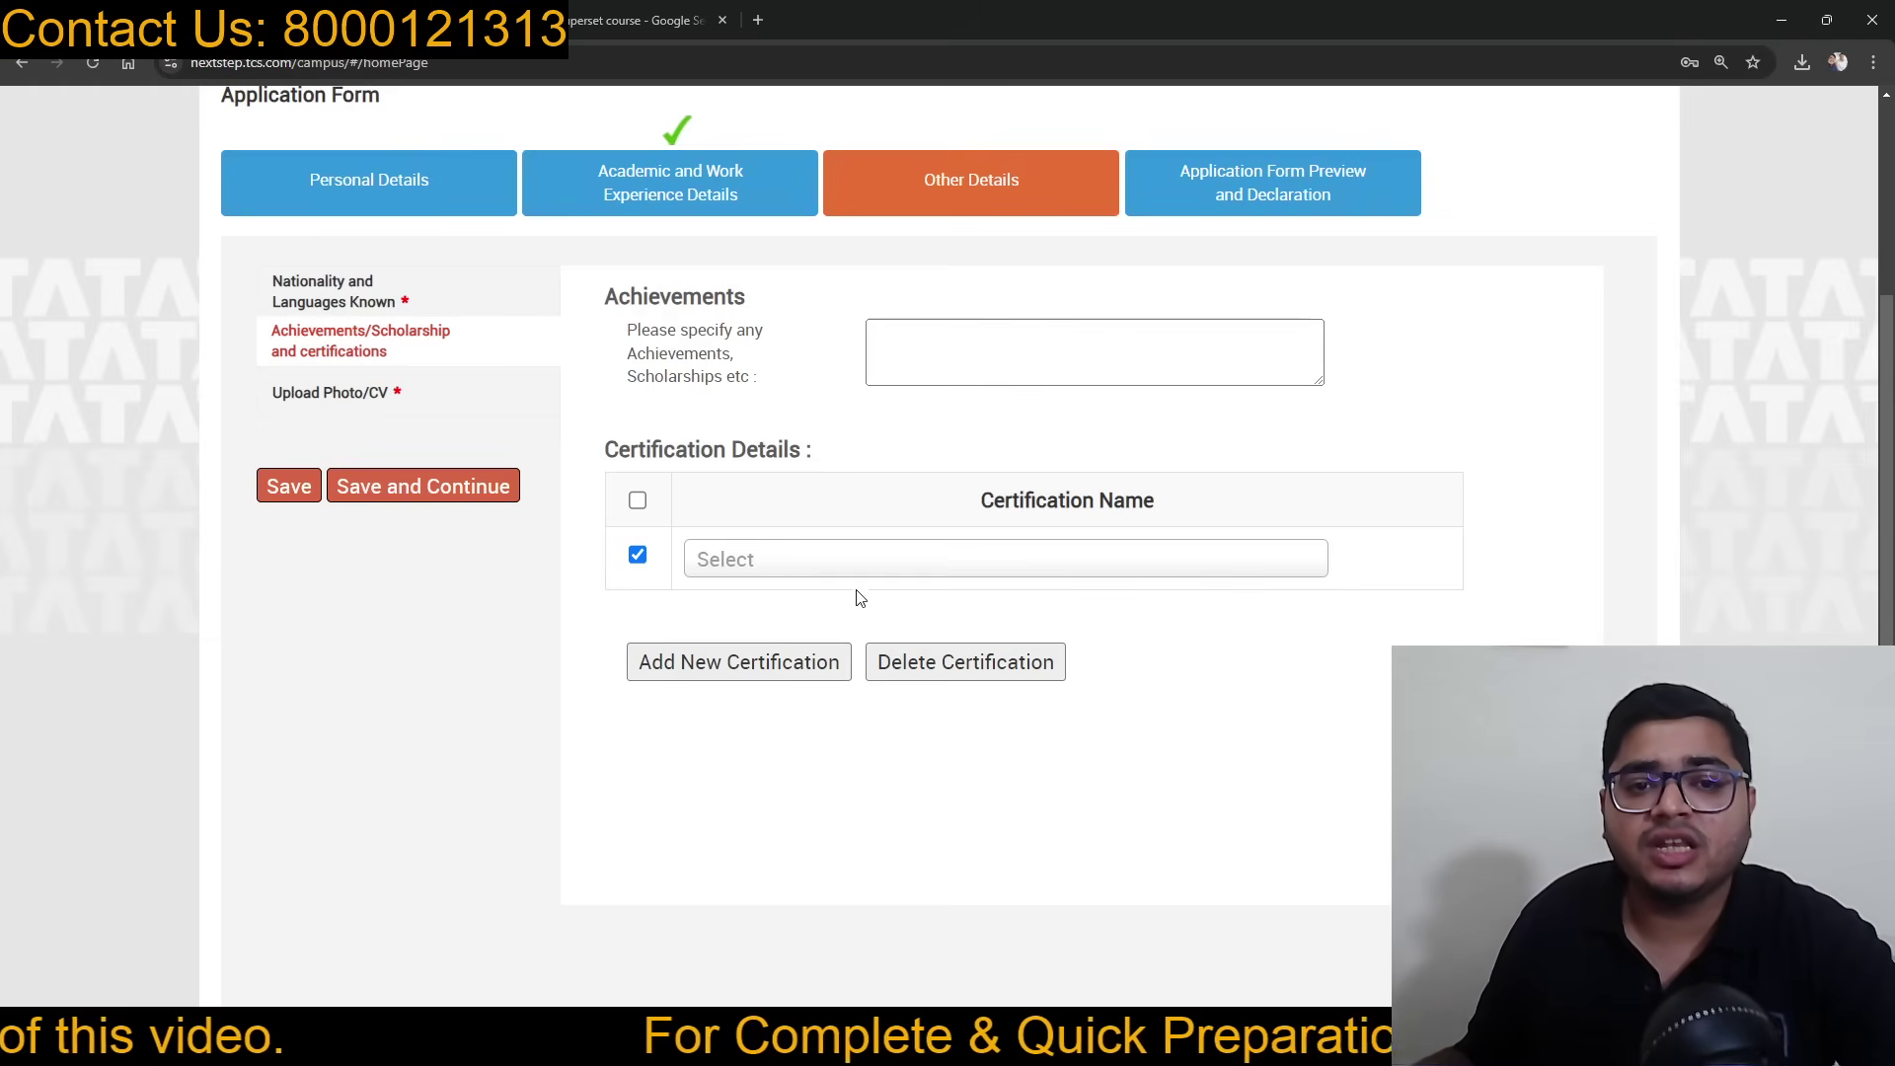
left_click(857, 561)
scroll(899, 743, "down", 1)
scroll(898, 743, "down", 10)
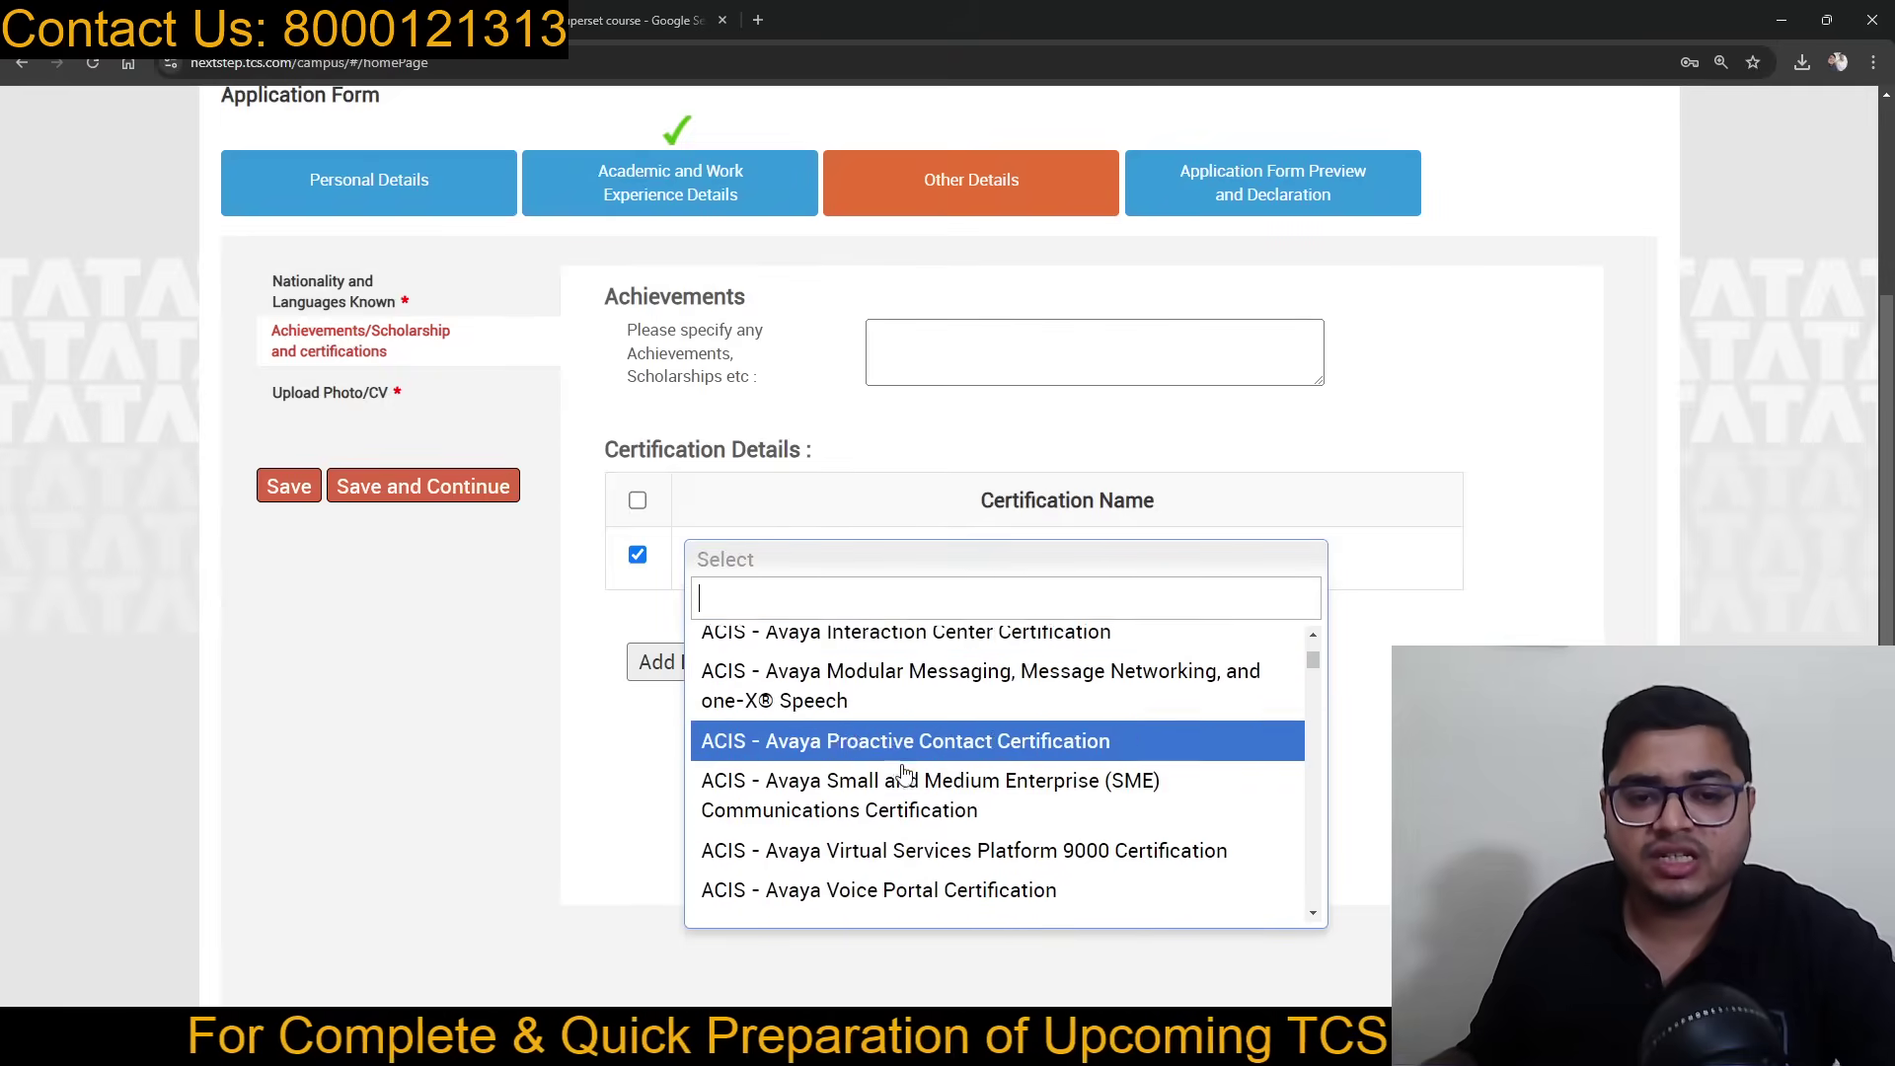
scroll(916, 822, "down", 10)
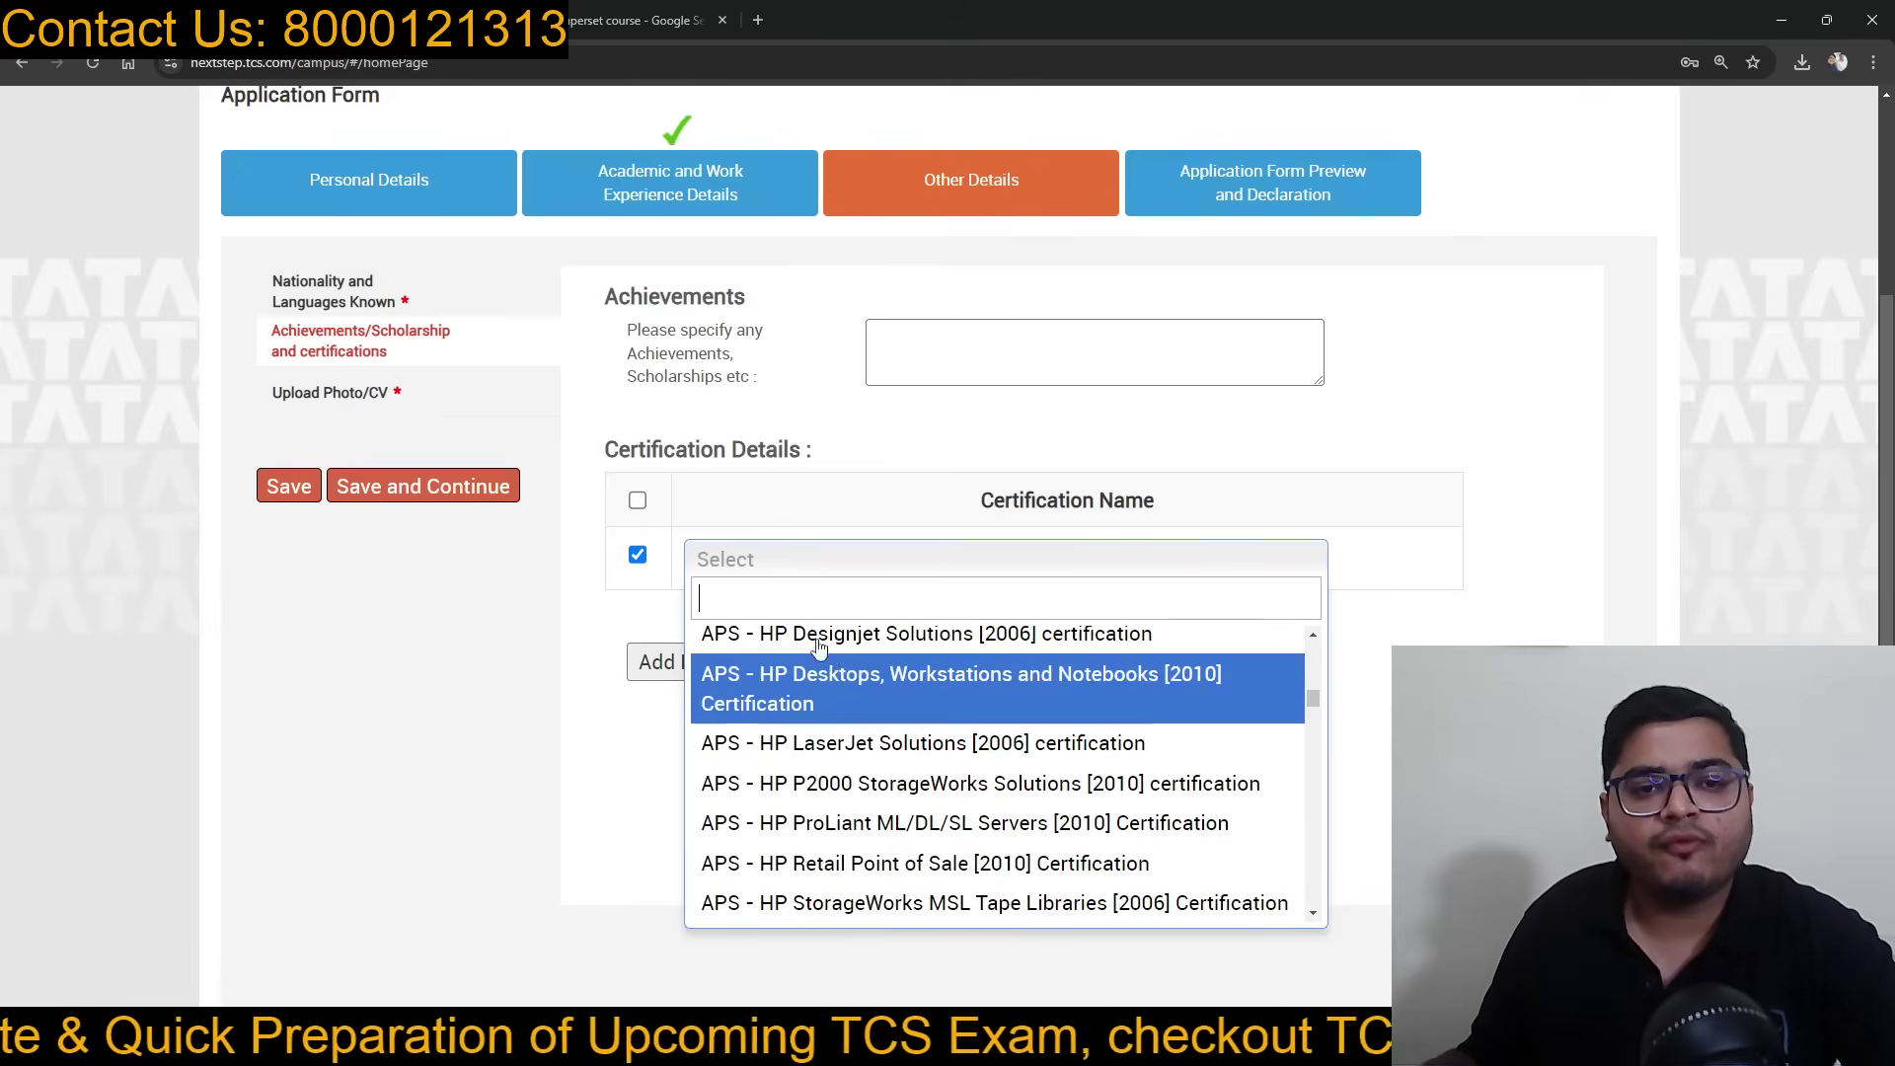
left_click(634, 577)
left_click(935, 356)
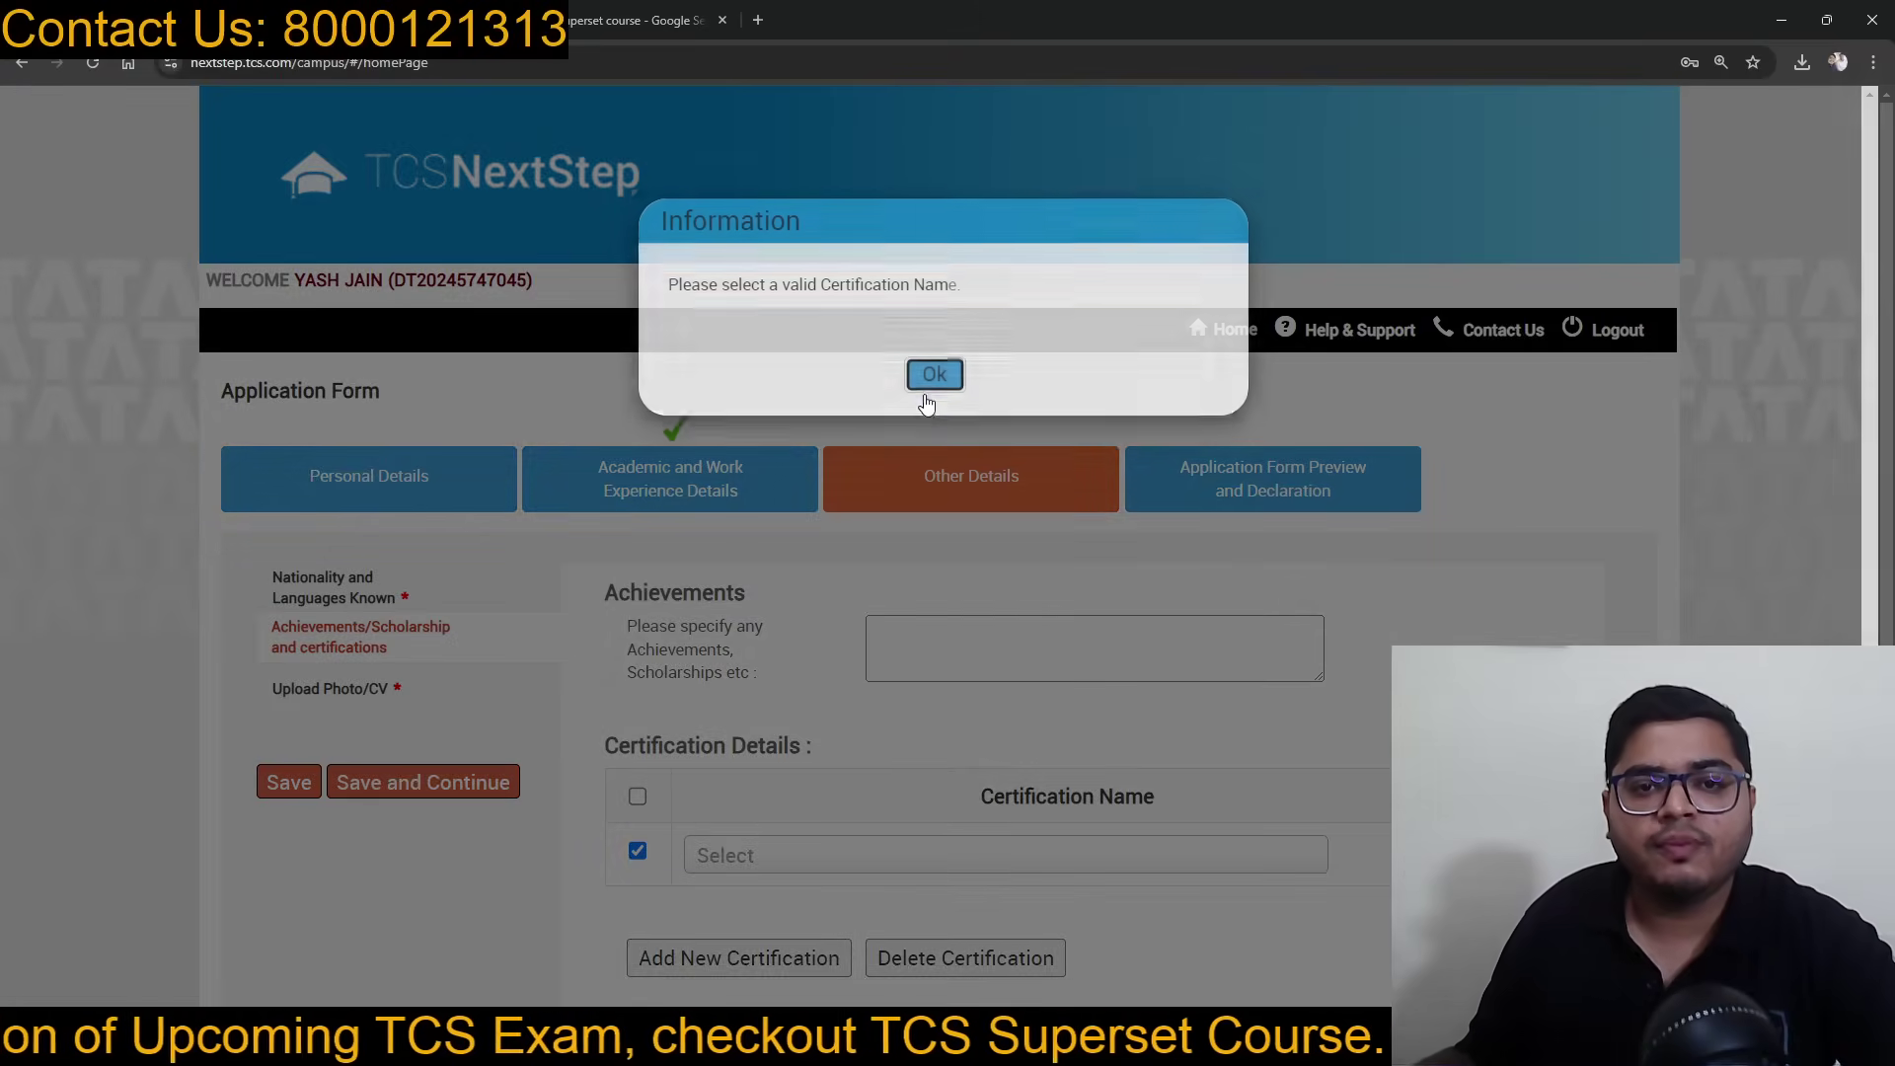
scroll(933, 514, "down", 2)
left_click(946, 777)
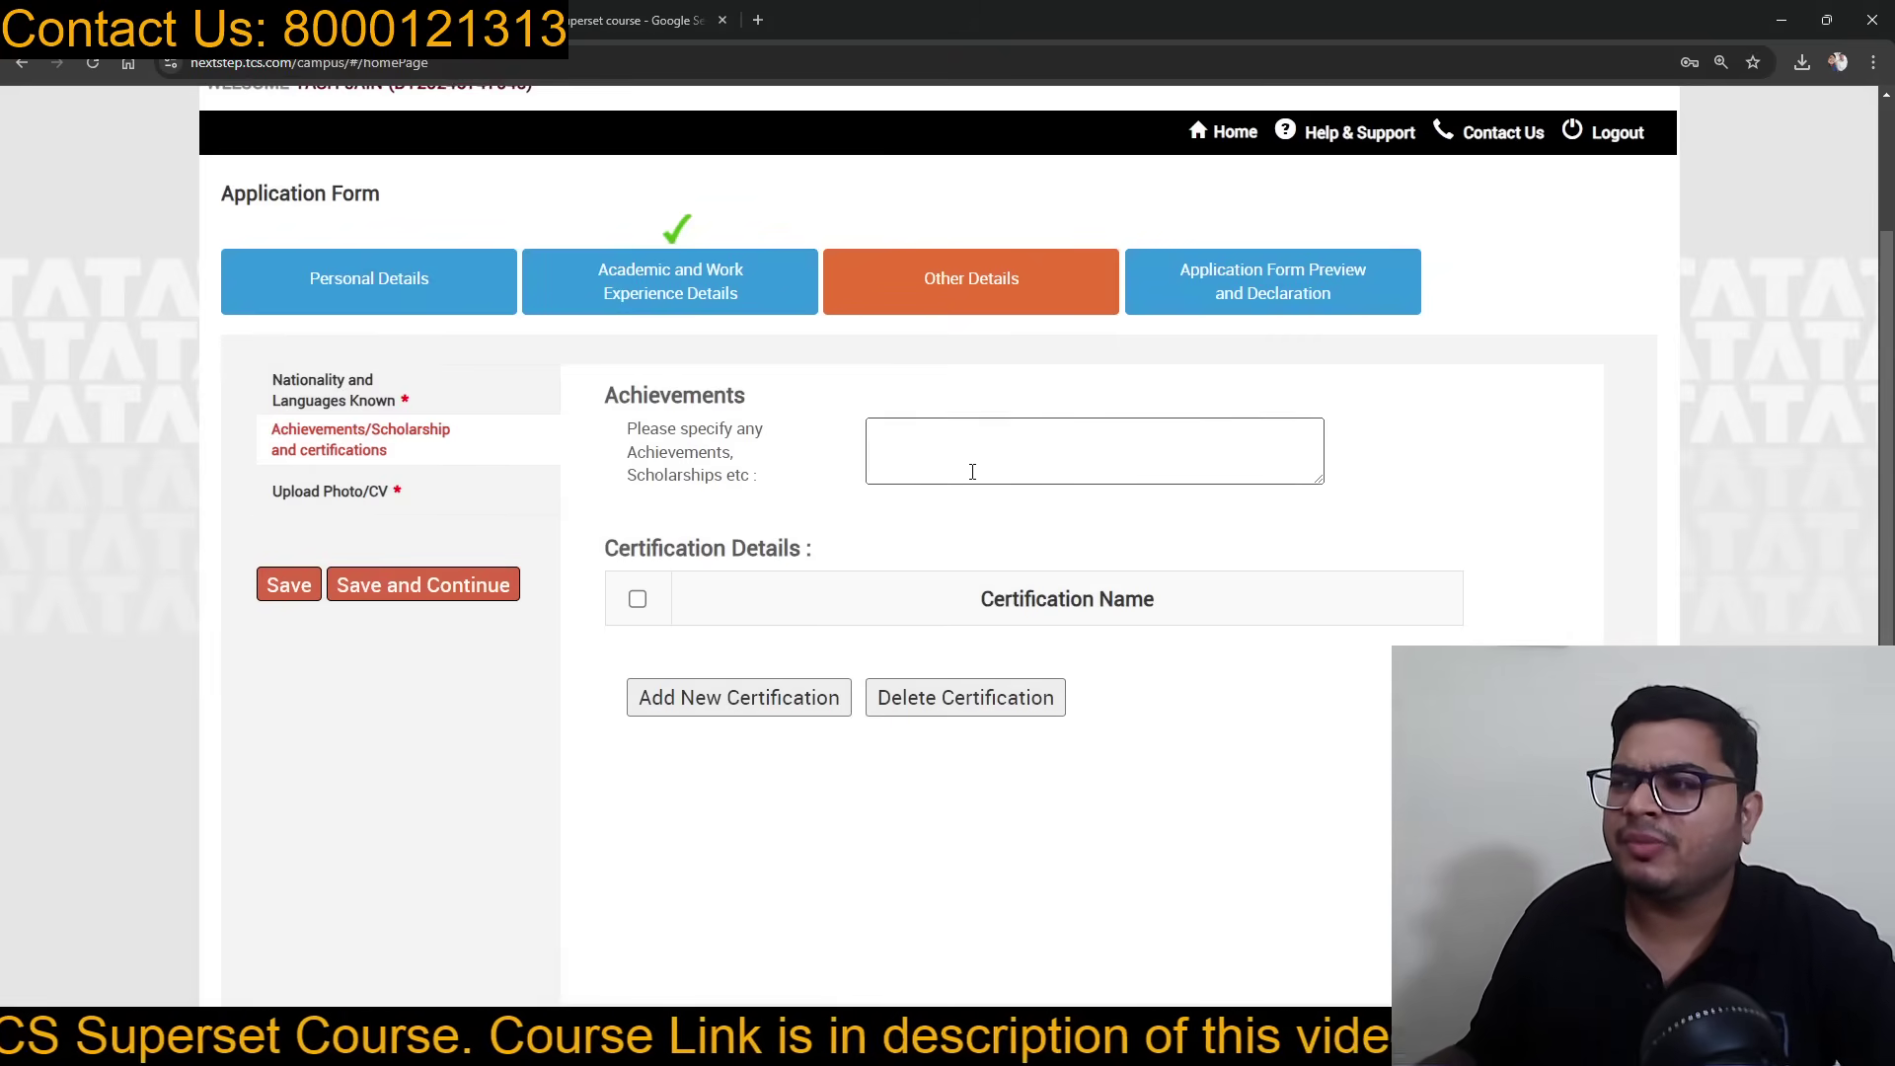
Step: Fill the smart card first and last name with the candidate's name and blood group O+
left_click(386, 497)
scroll(999, 607, "down", 3)
scroll(999, 607, "up", 2)
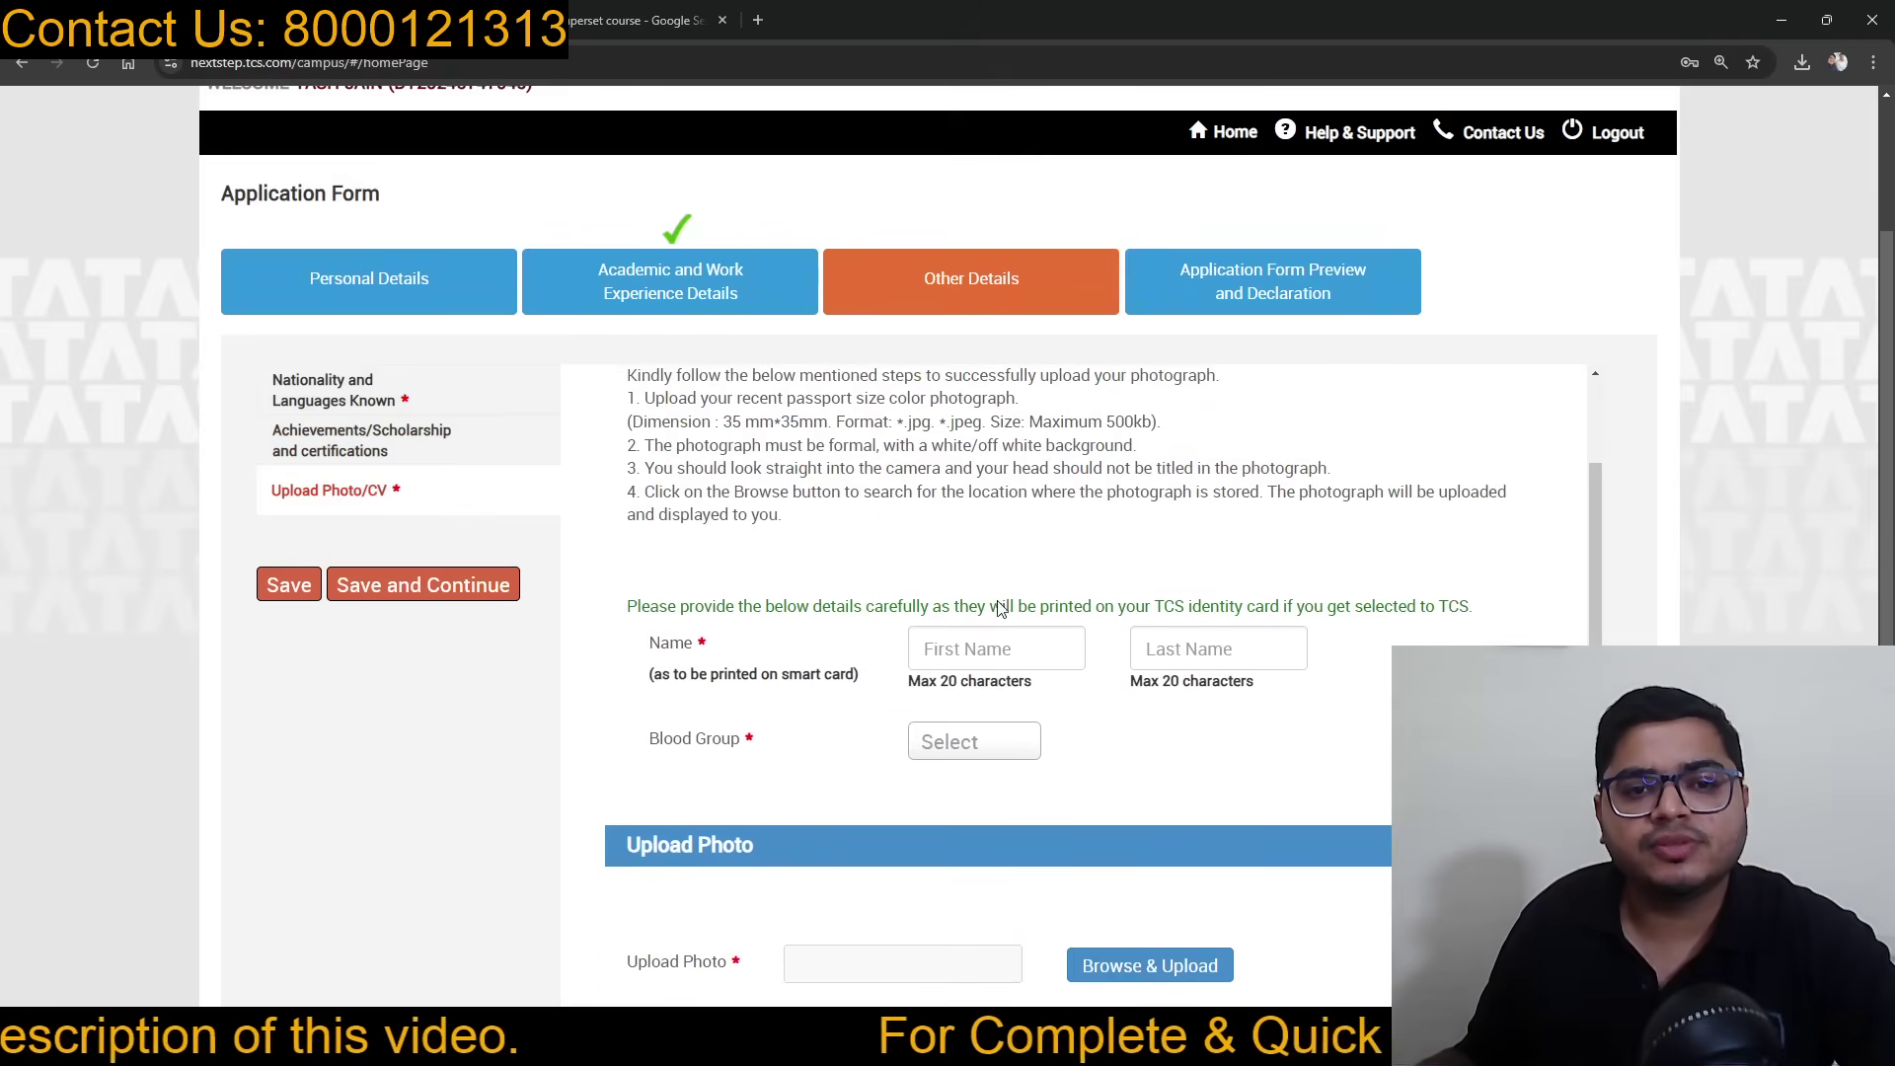
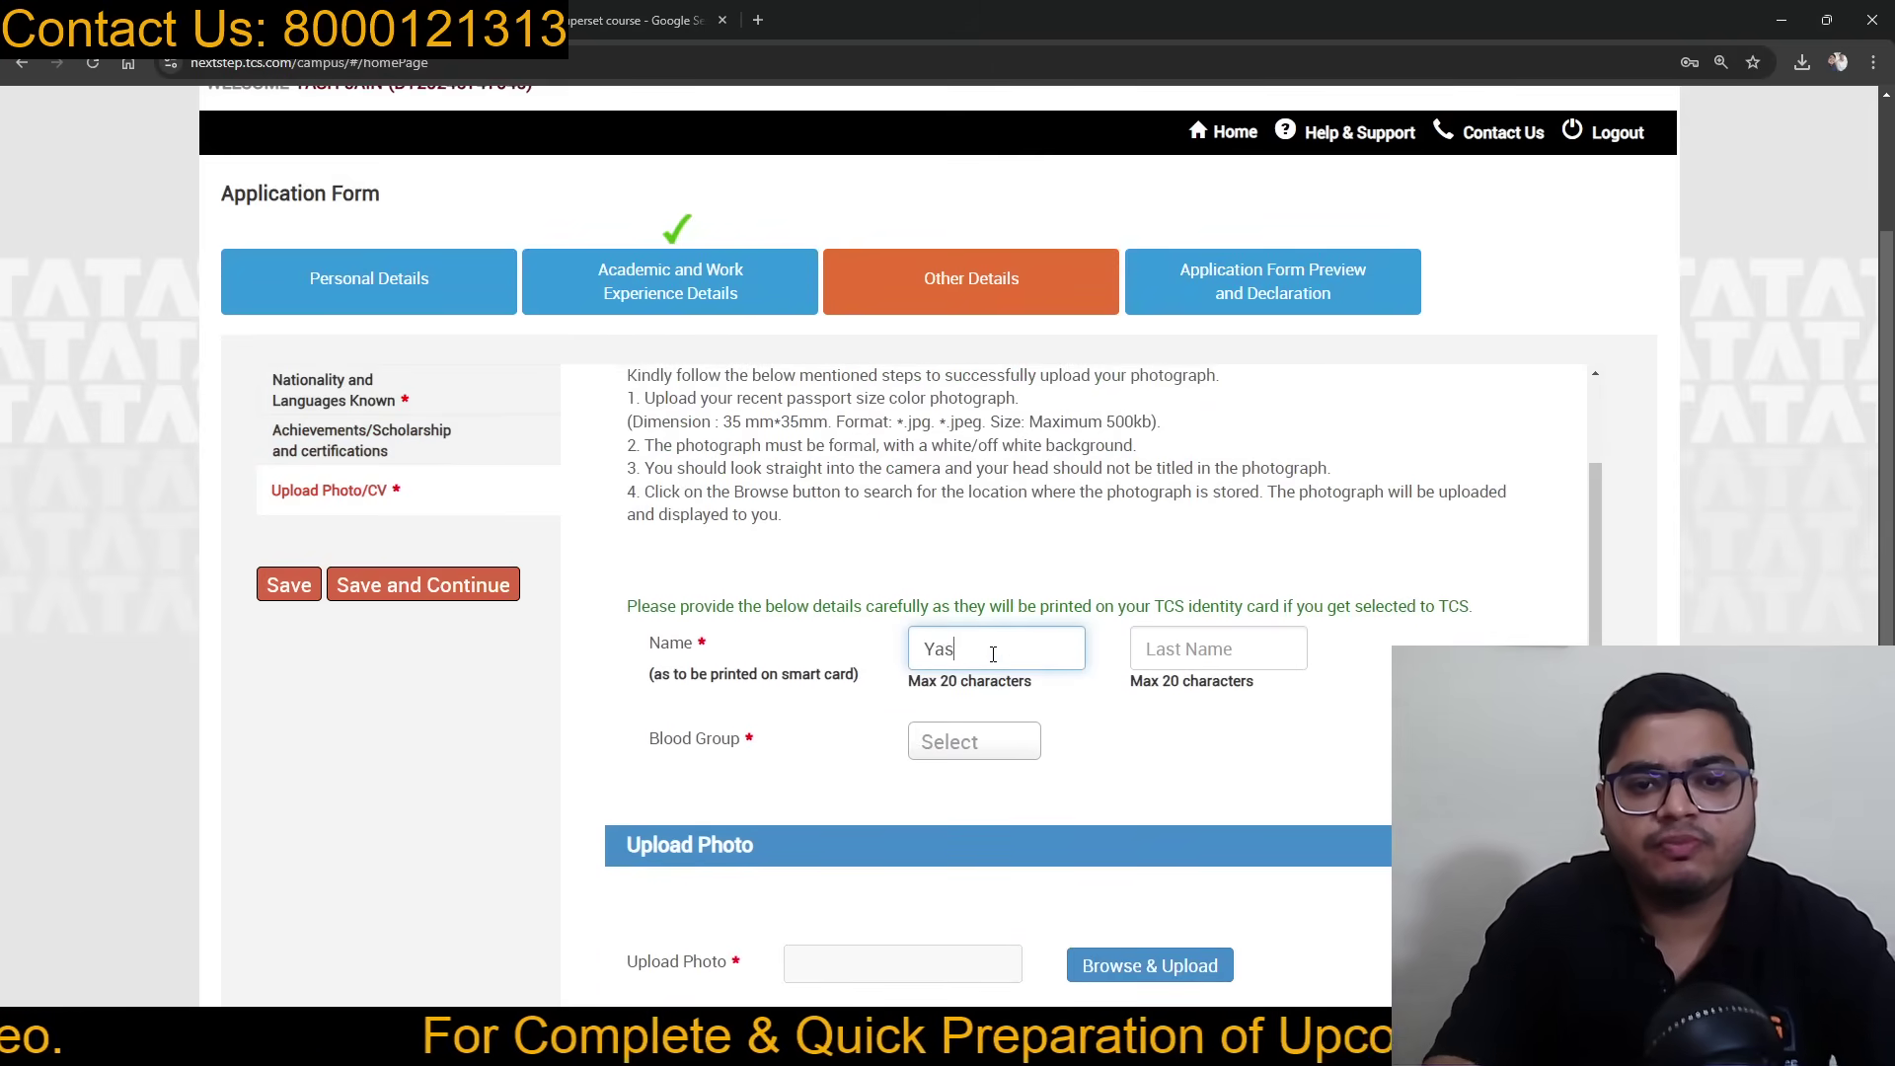
key("Tab")
key("Tab")
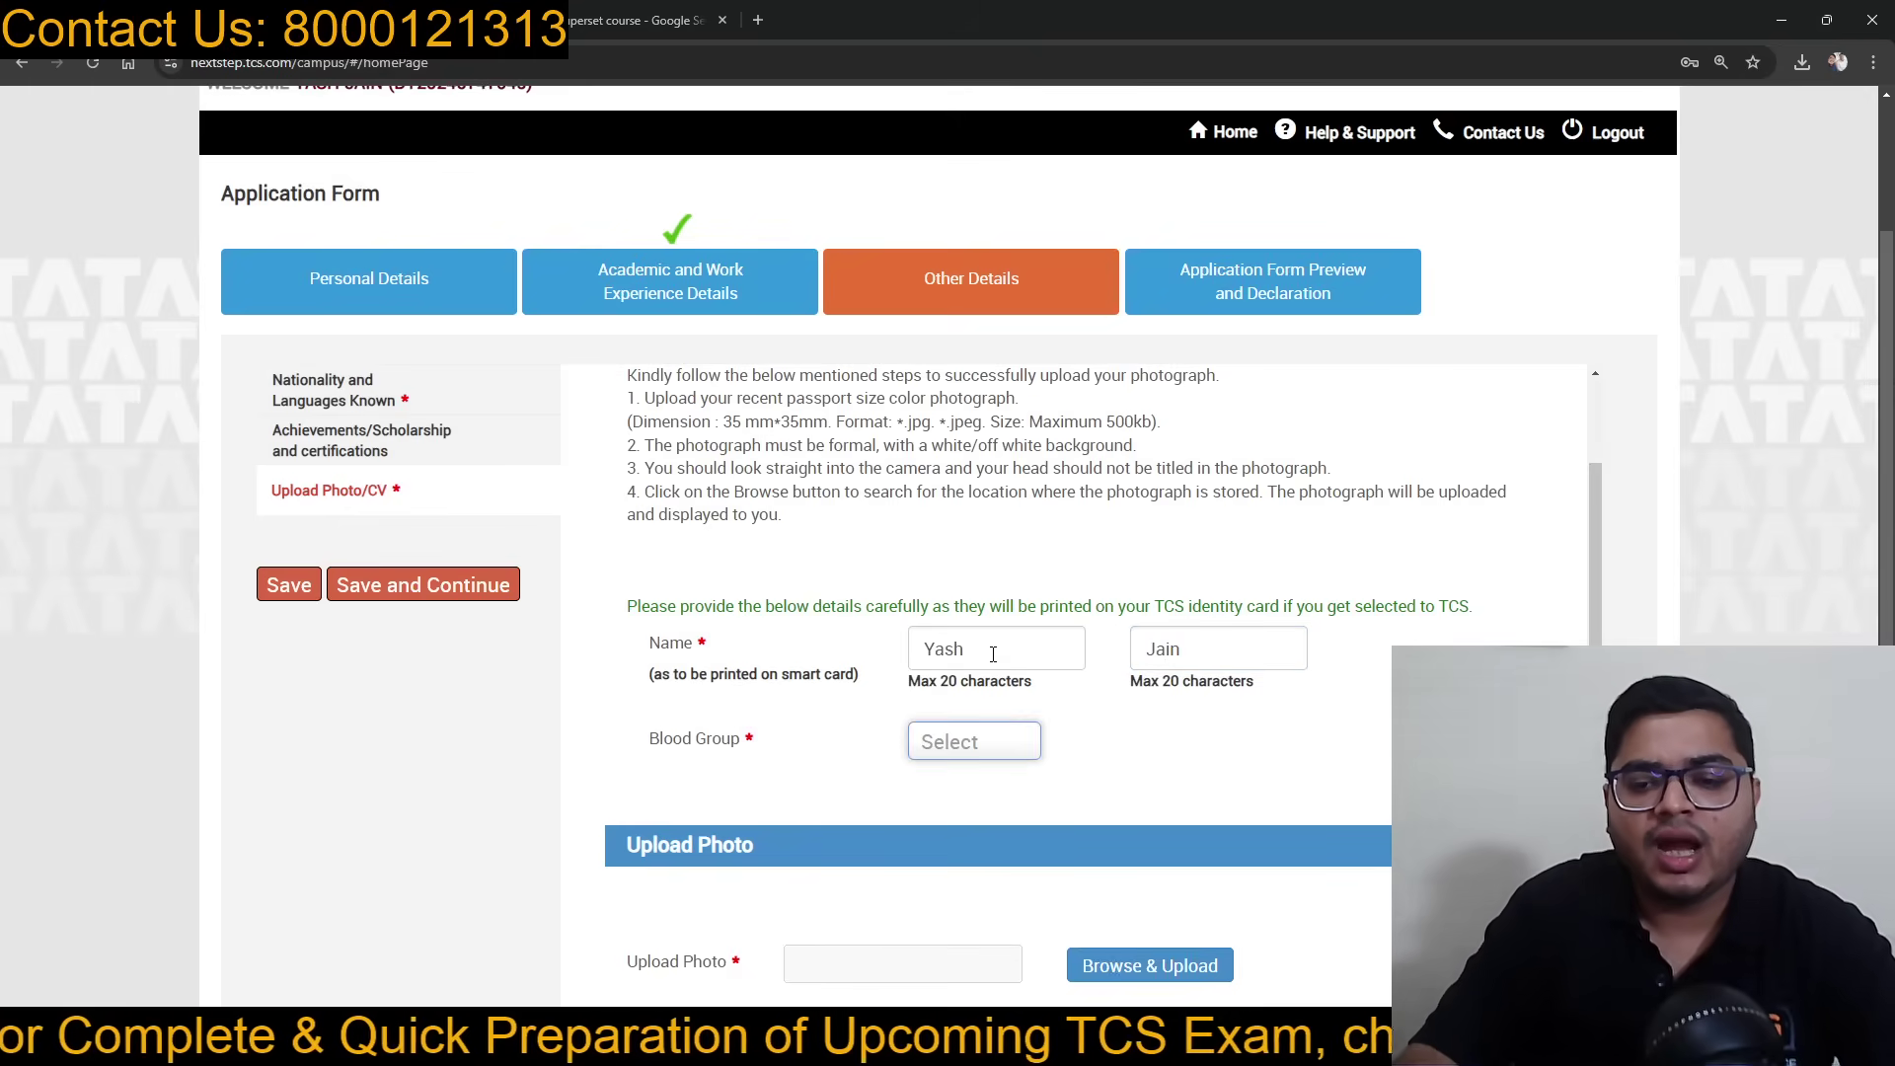
type("o")
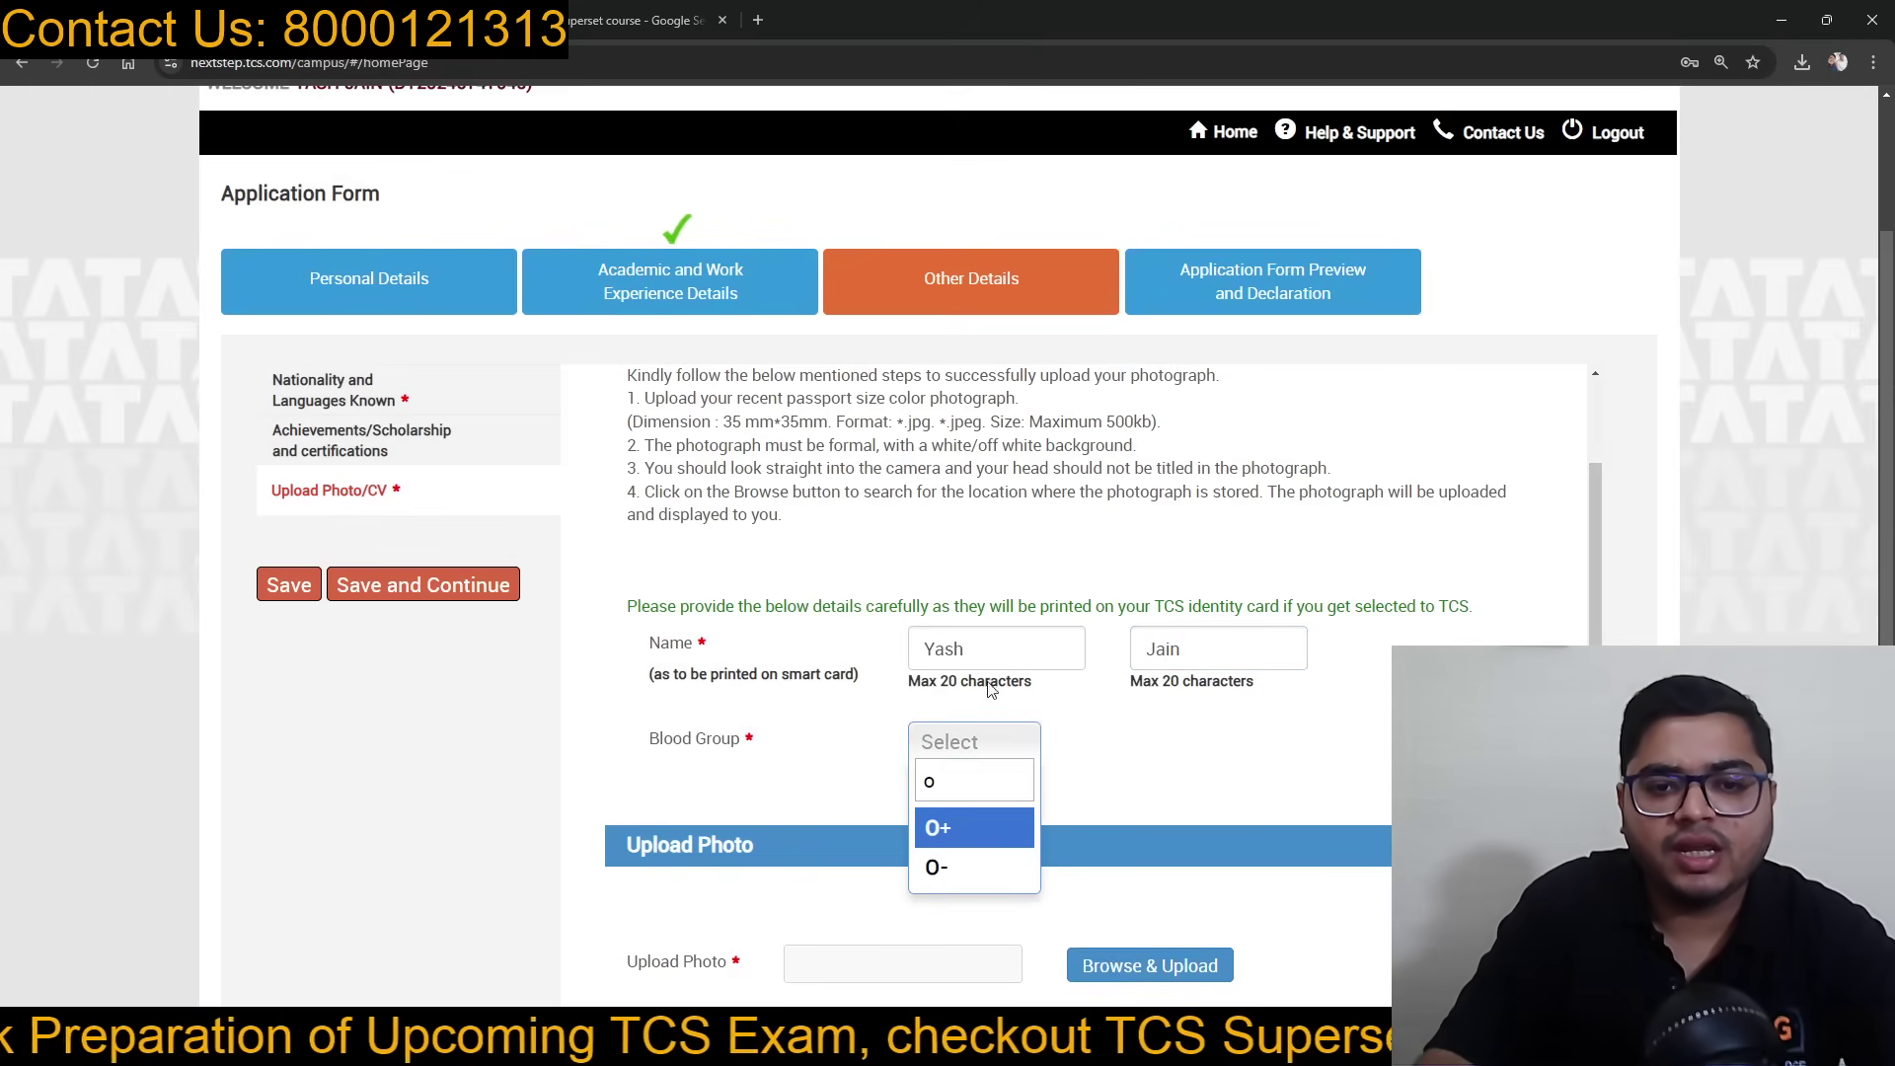
left_click(962, 844)
scroll(1092, 779, "down", 2)
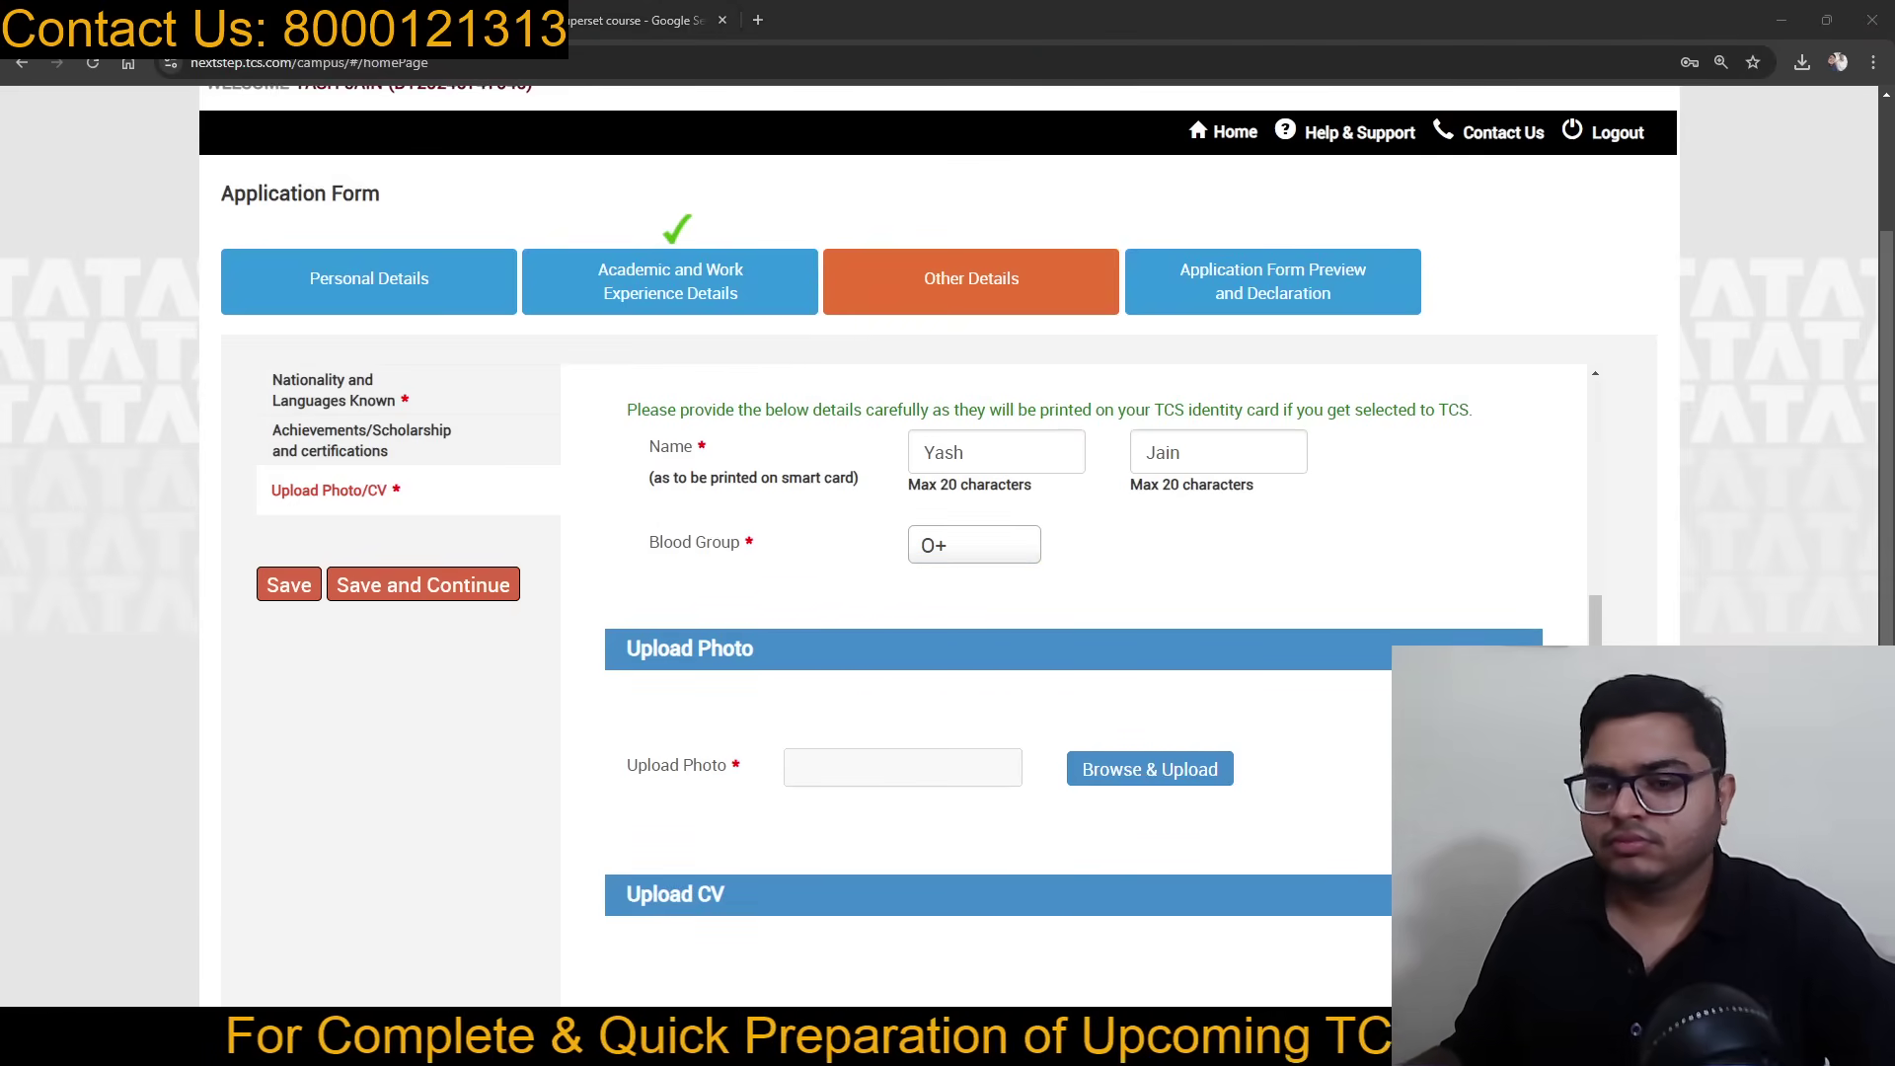
left_click(1149, 772)
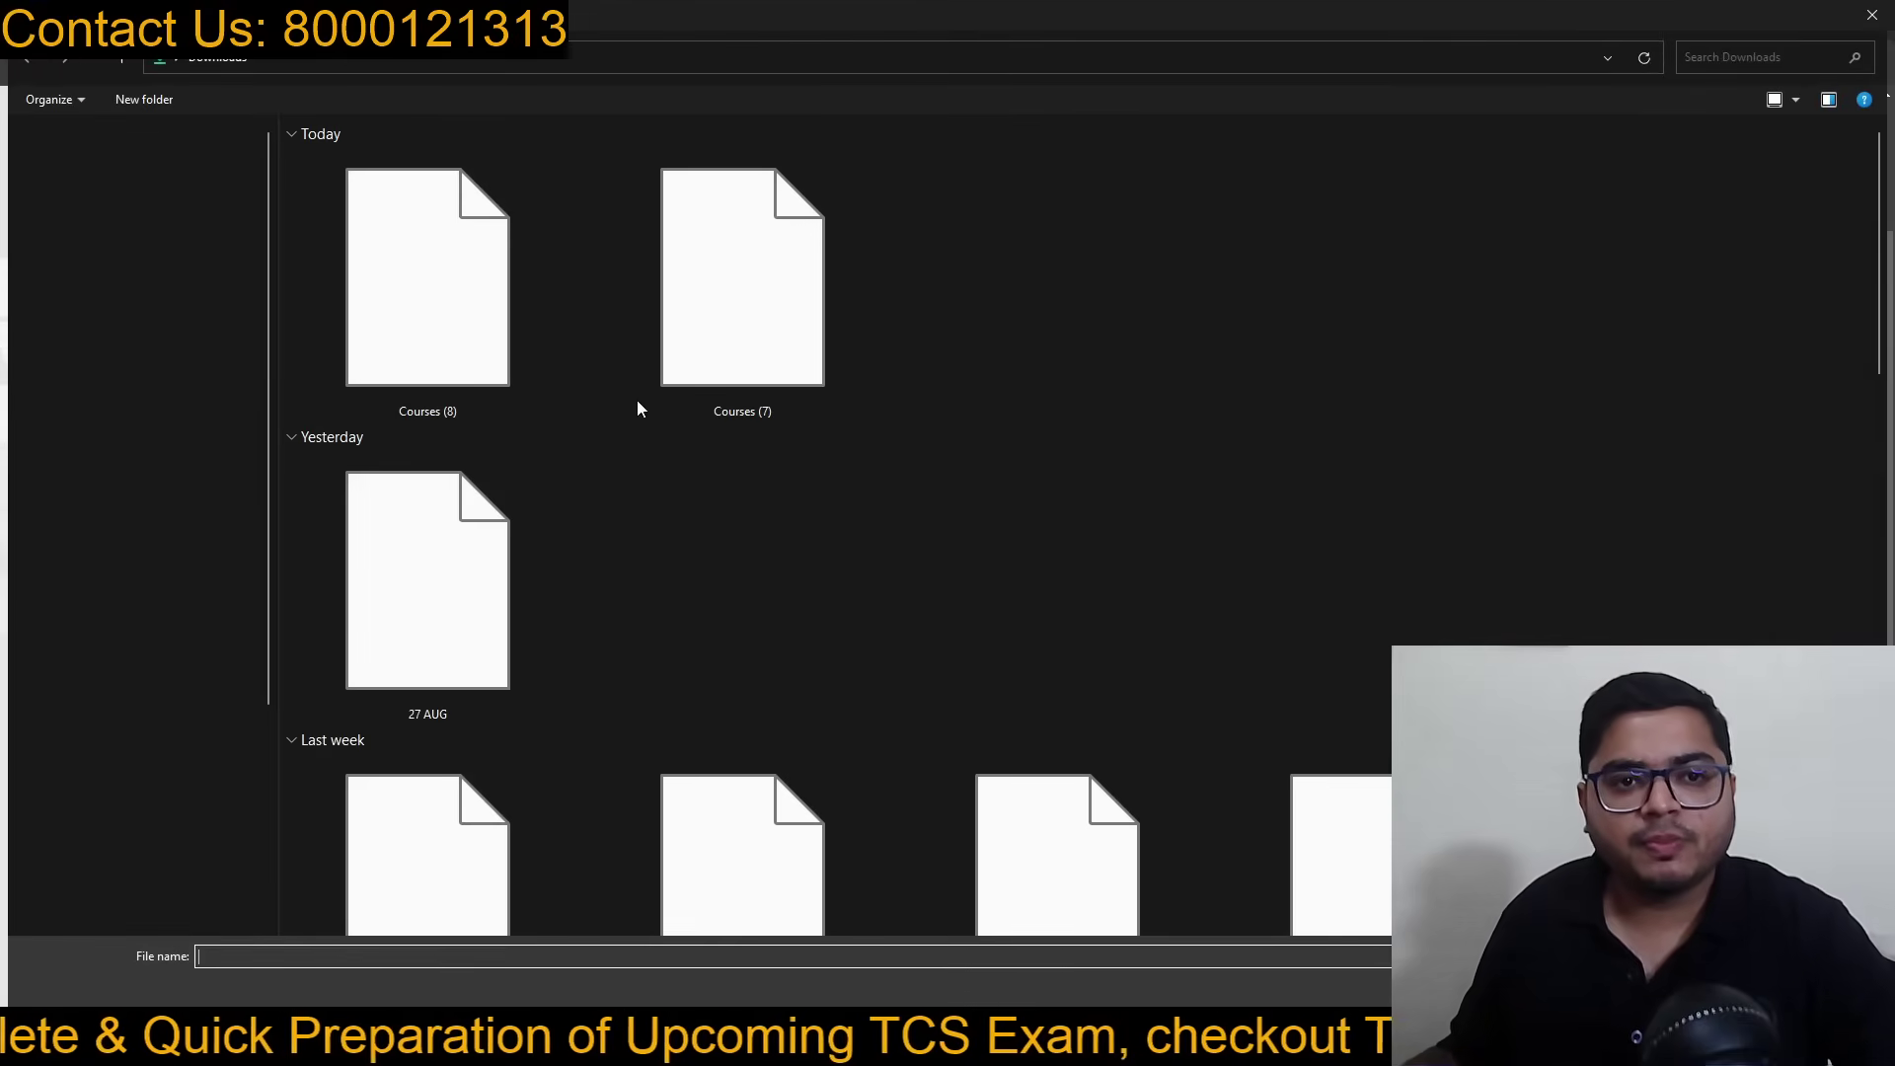
Step: Upload the photo, replacing the too-large tcs photo.png with the compressed tcs photo-min image
type("t")
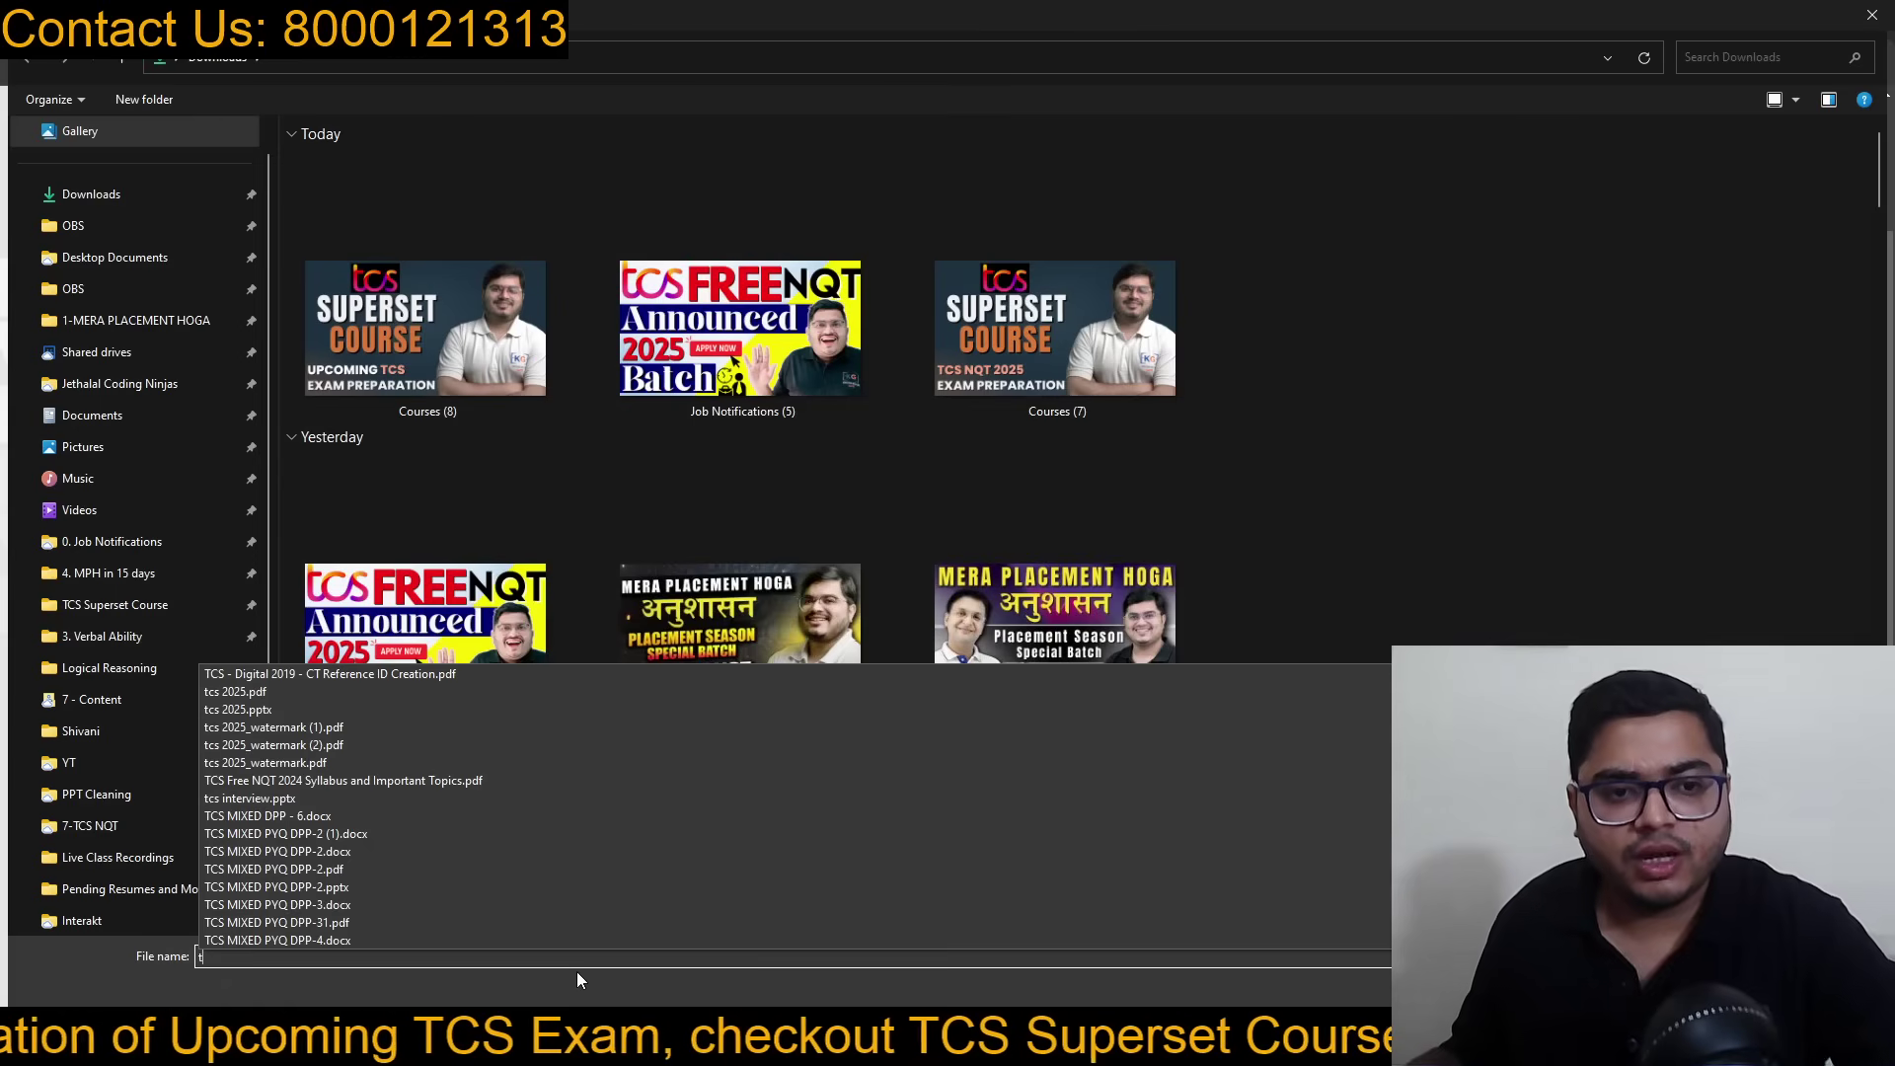
type("cs ph")
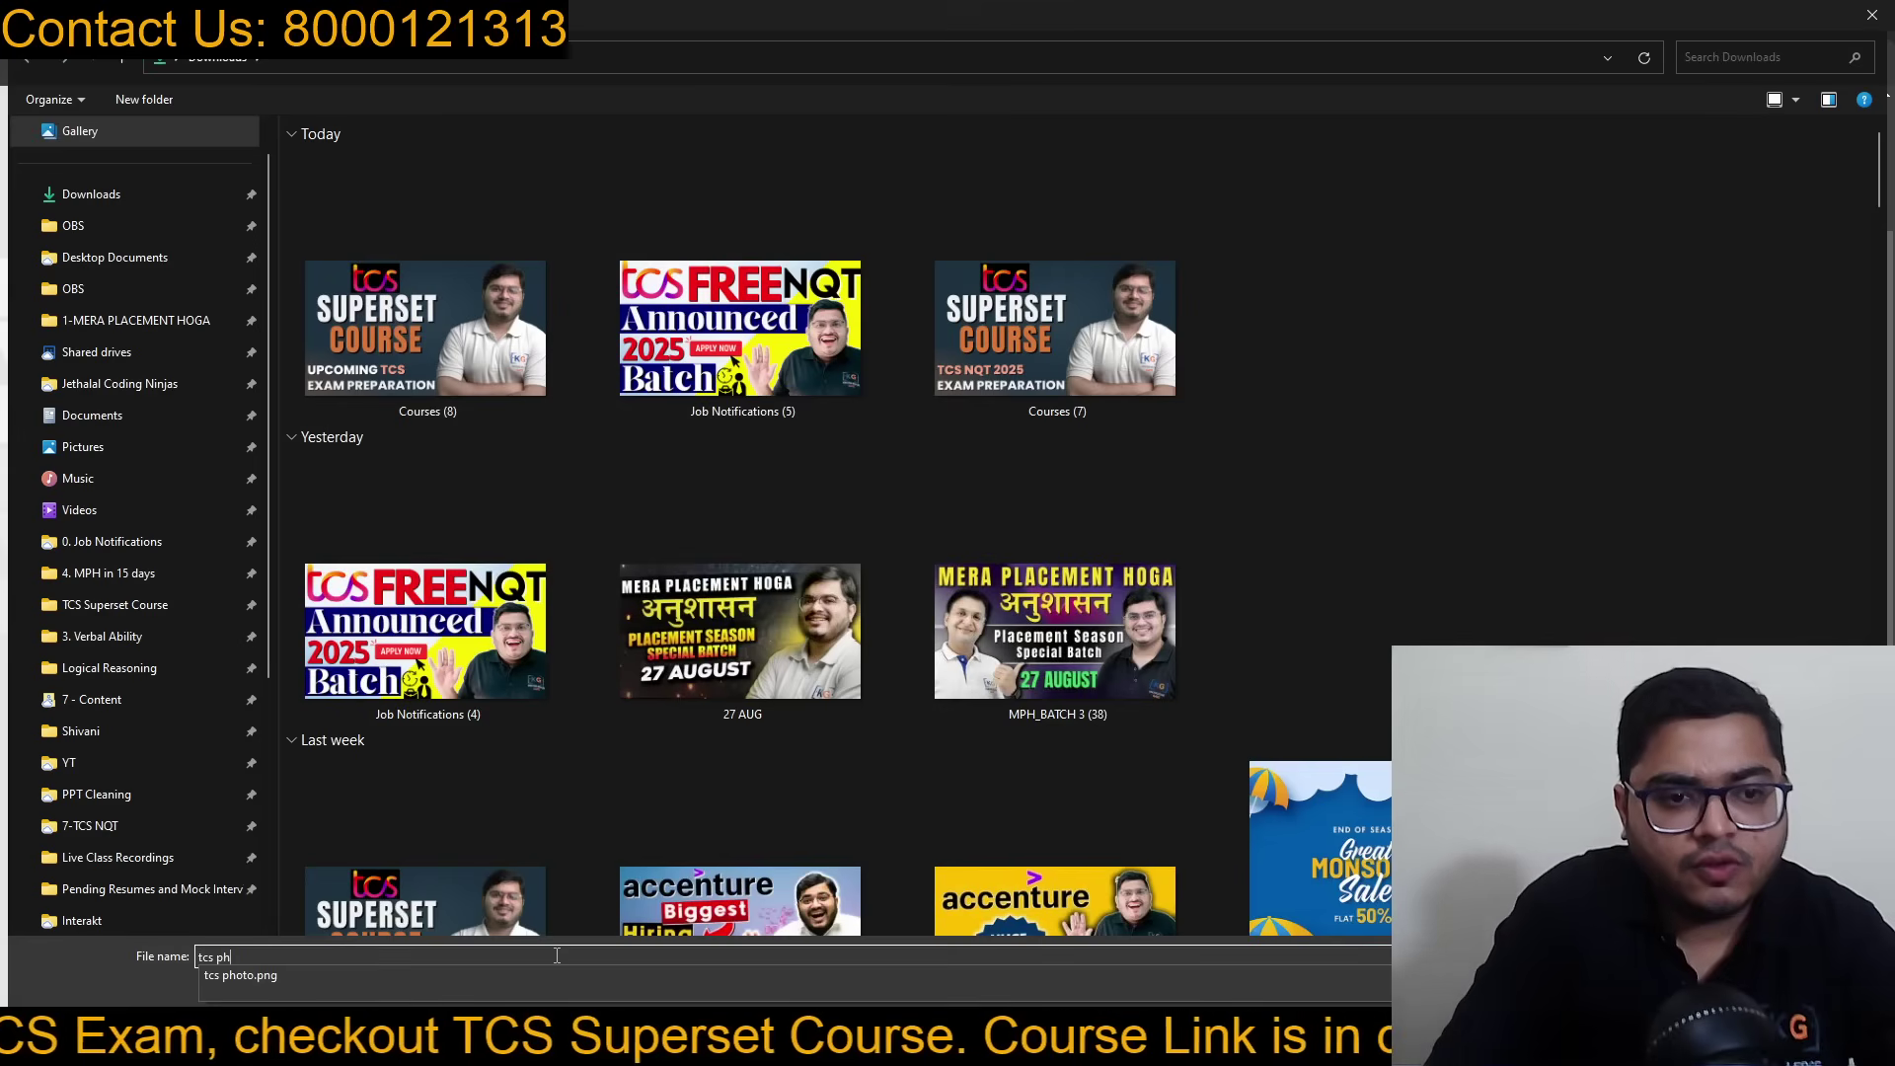
left_click(601, 971)
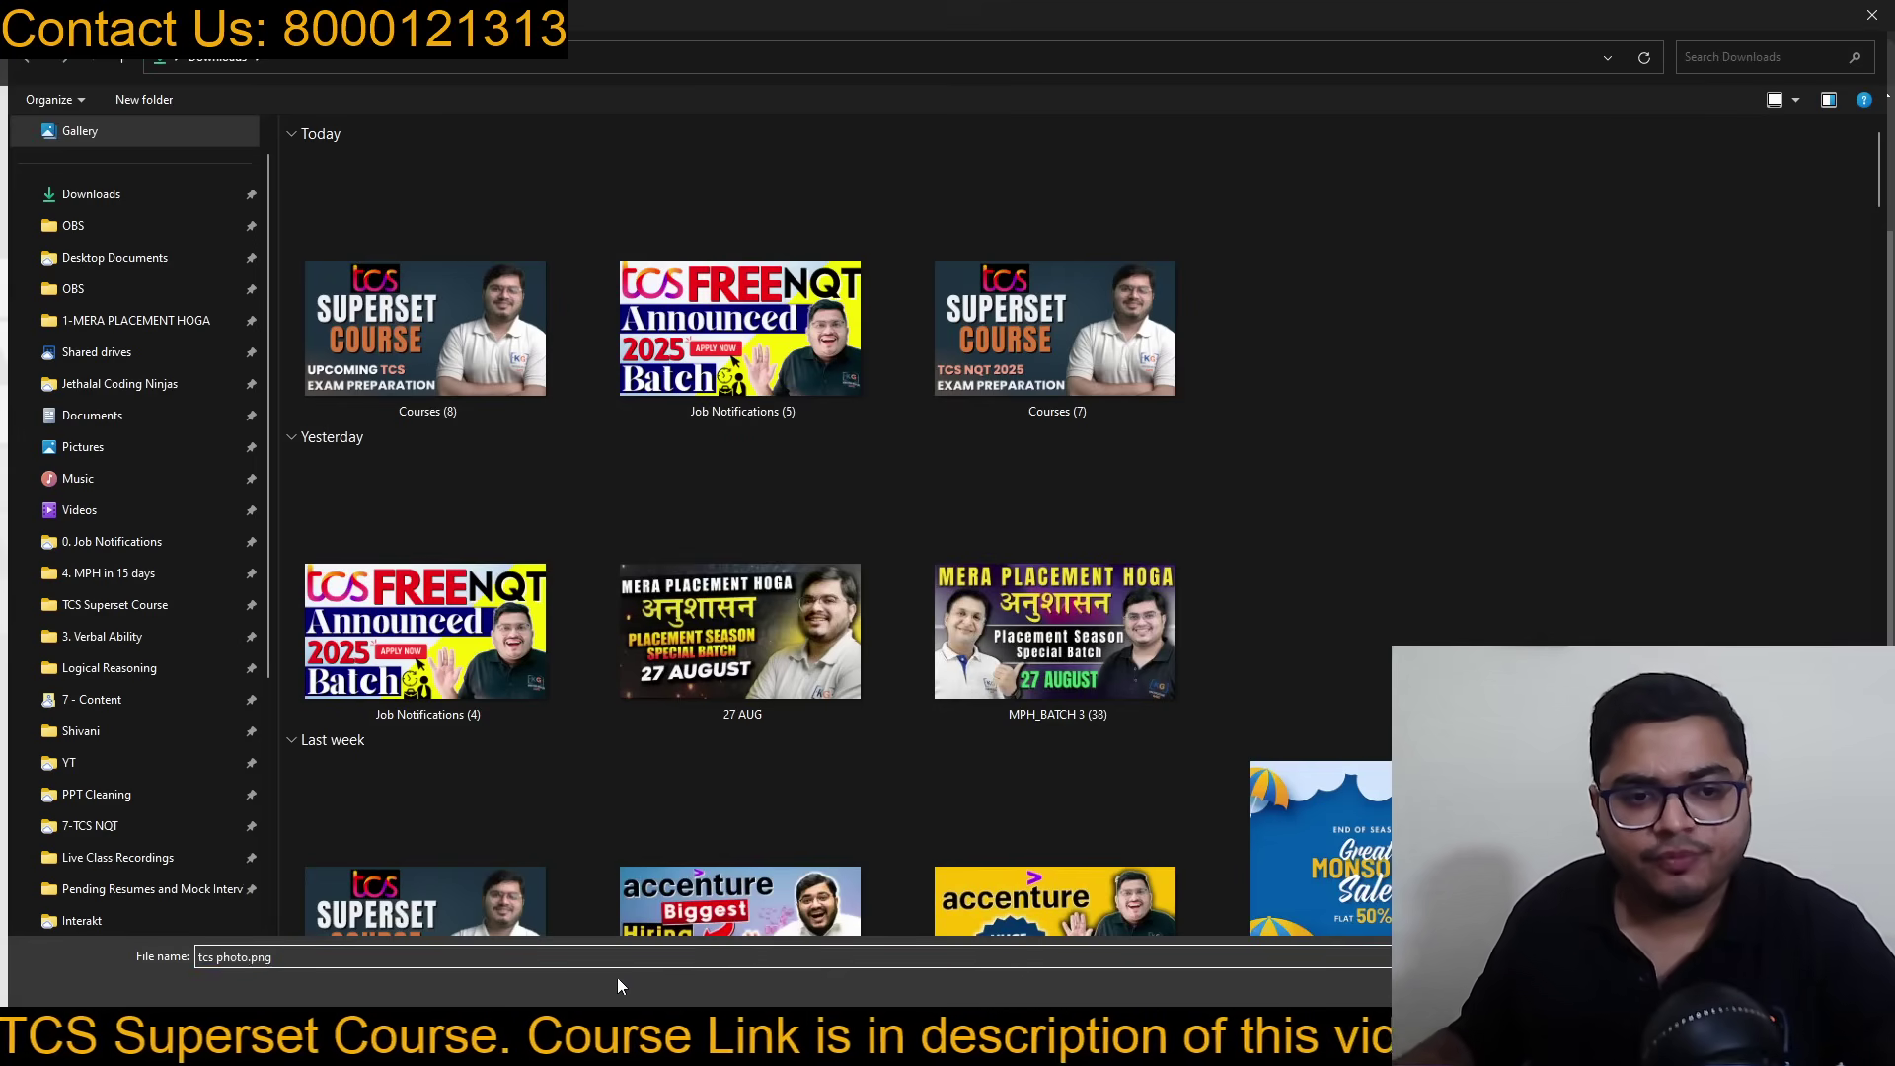
key("Return")
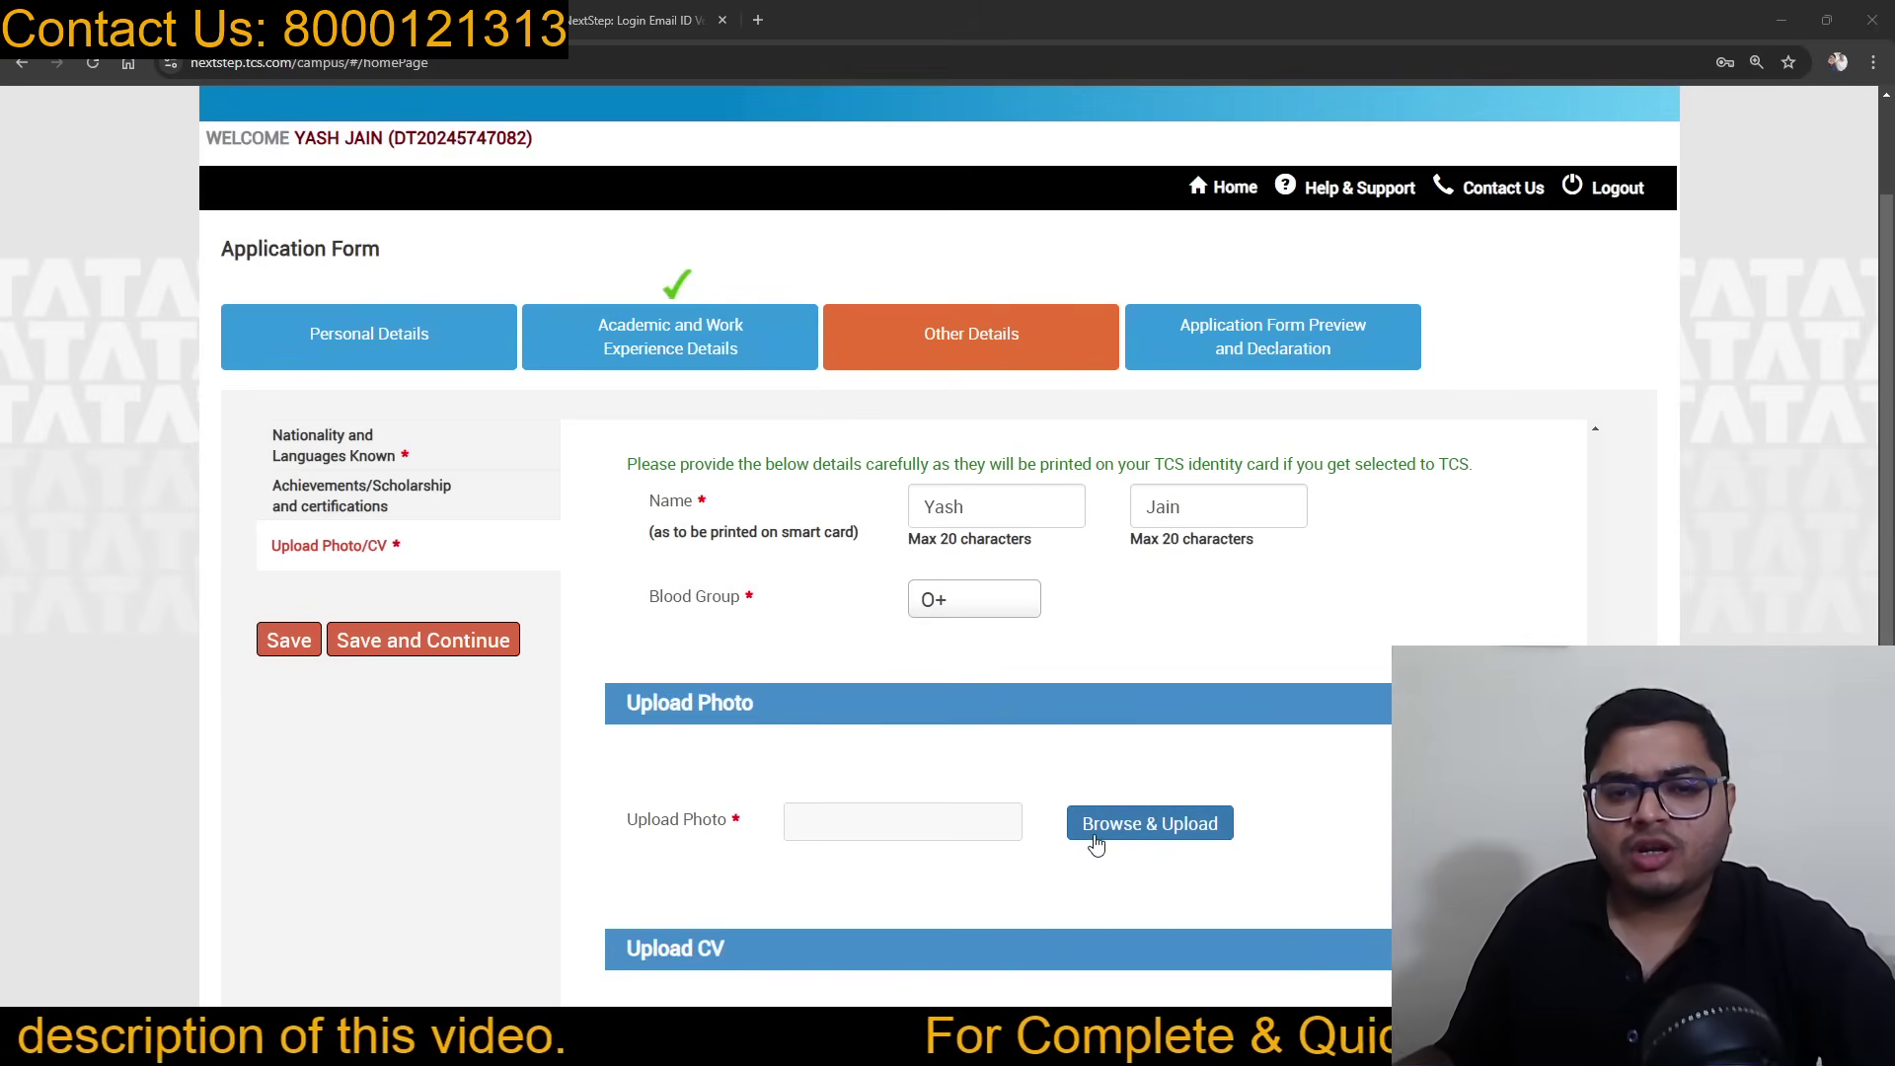
left_click(1123, 834)
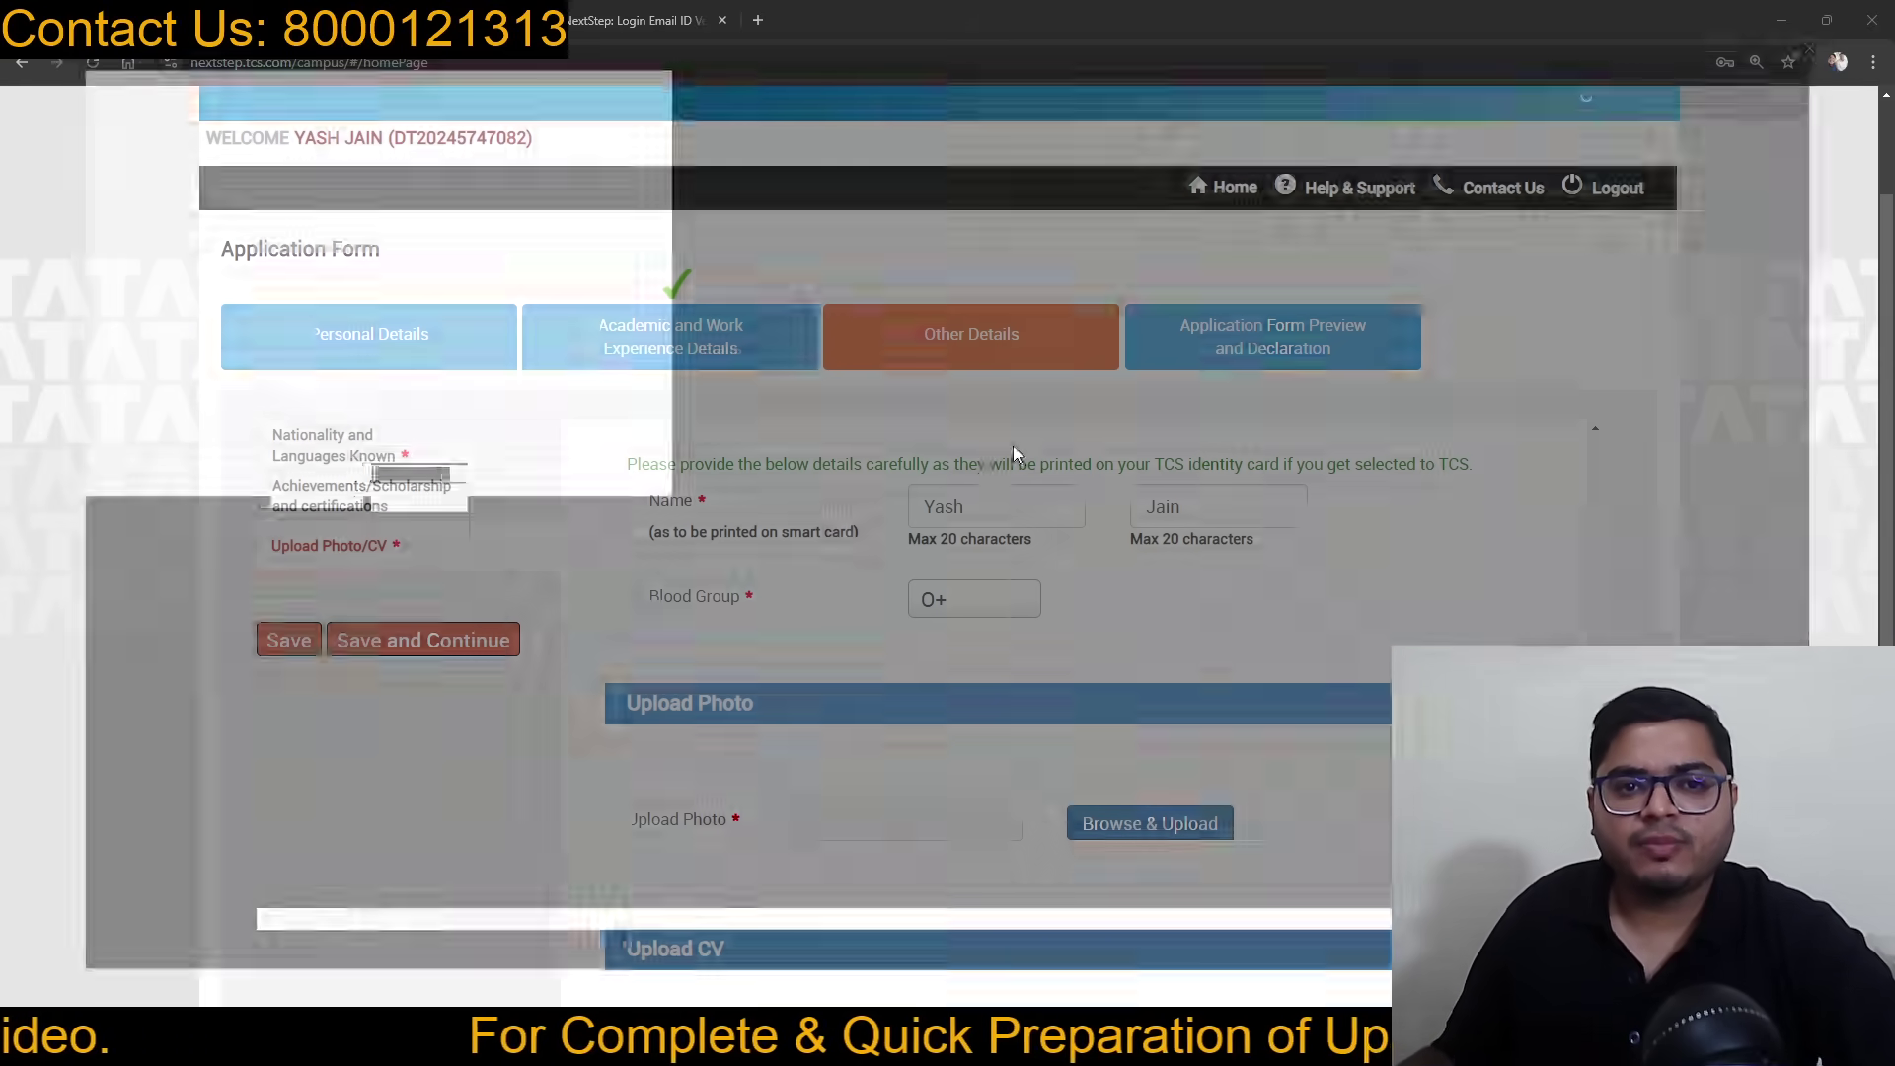
double_click(435, 297)
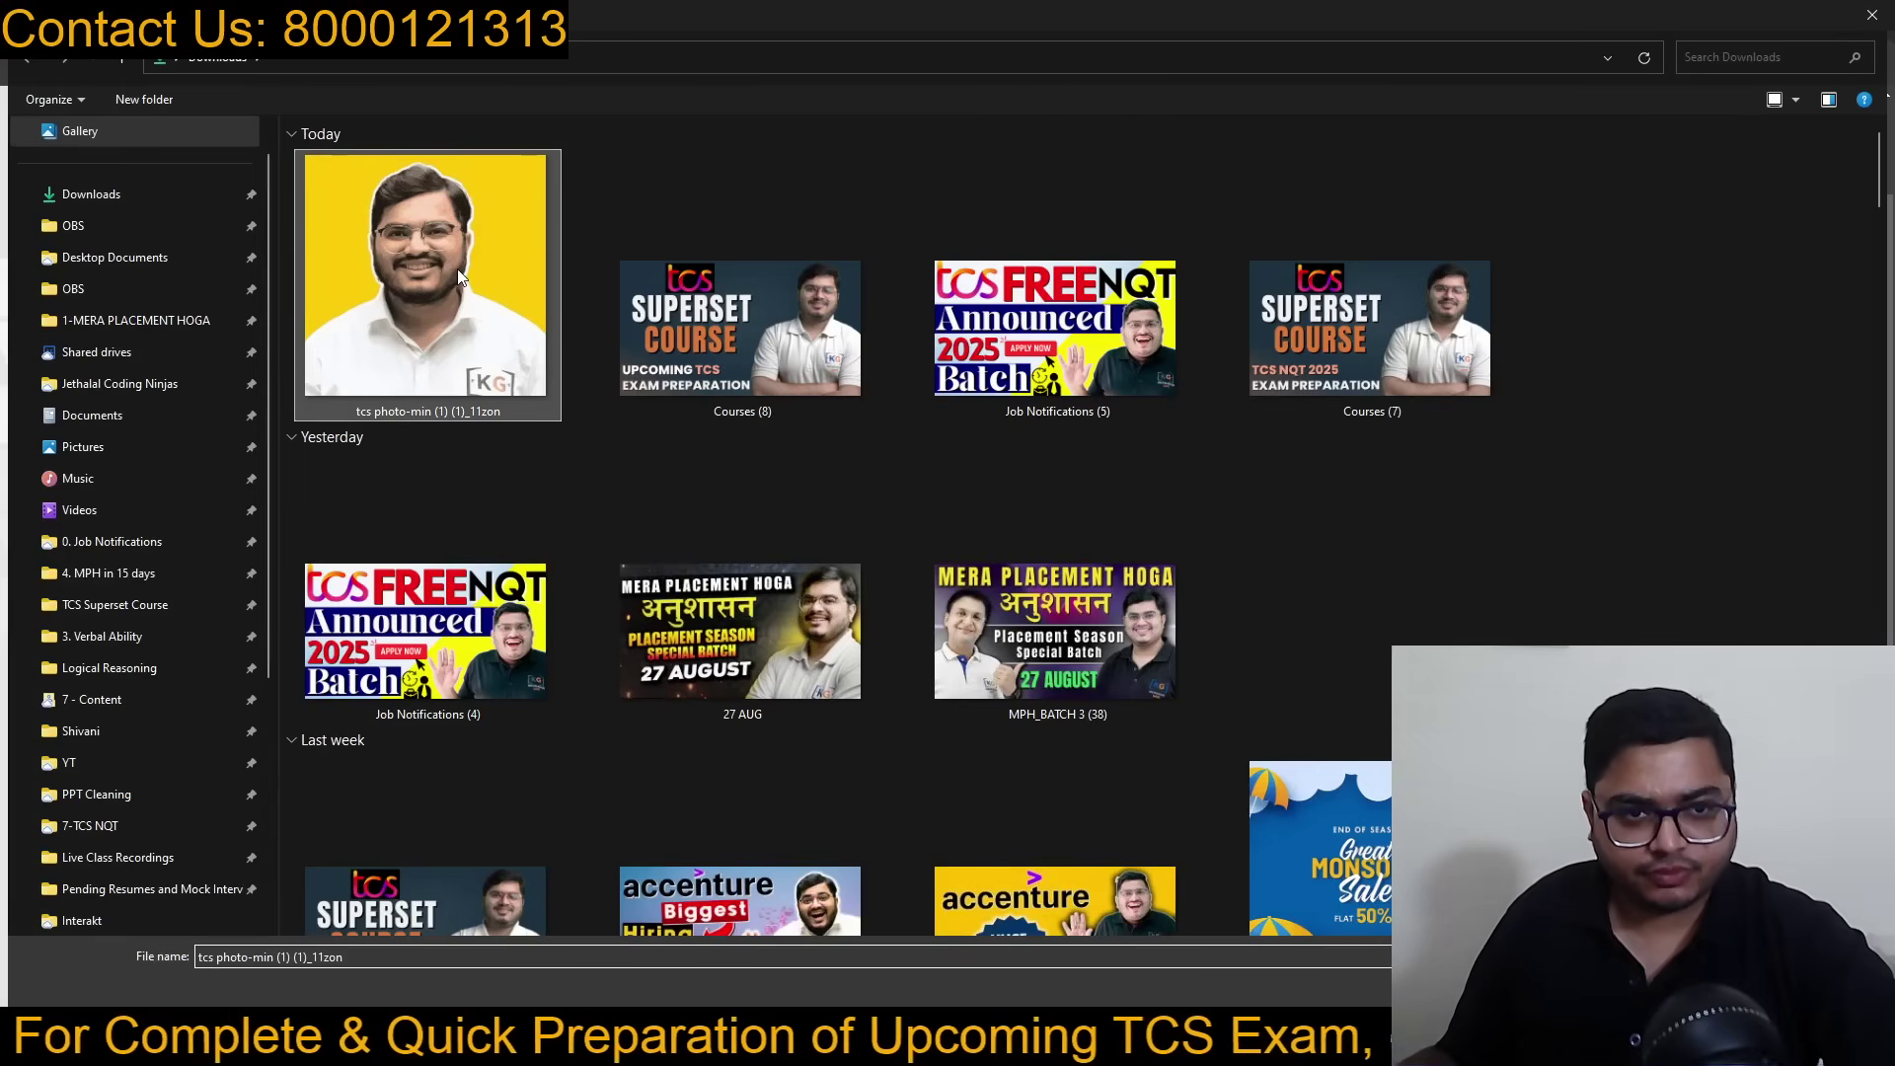
scroll(1175, 581, "down", 2)
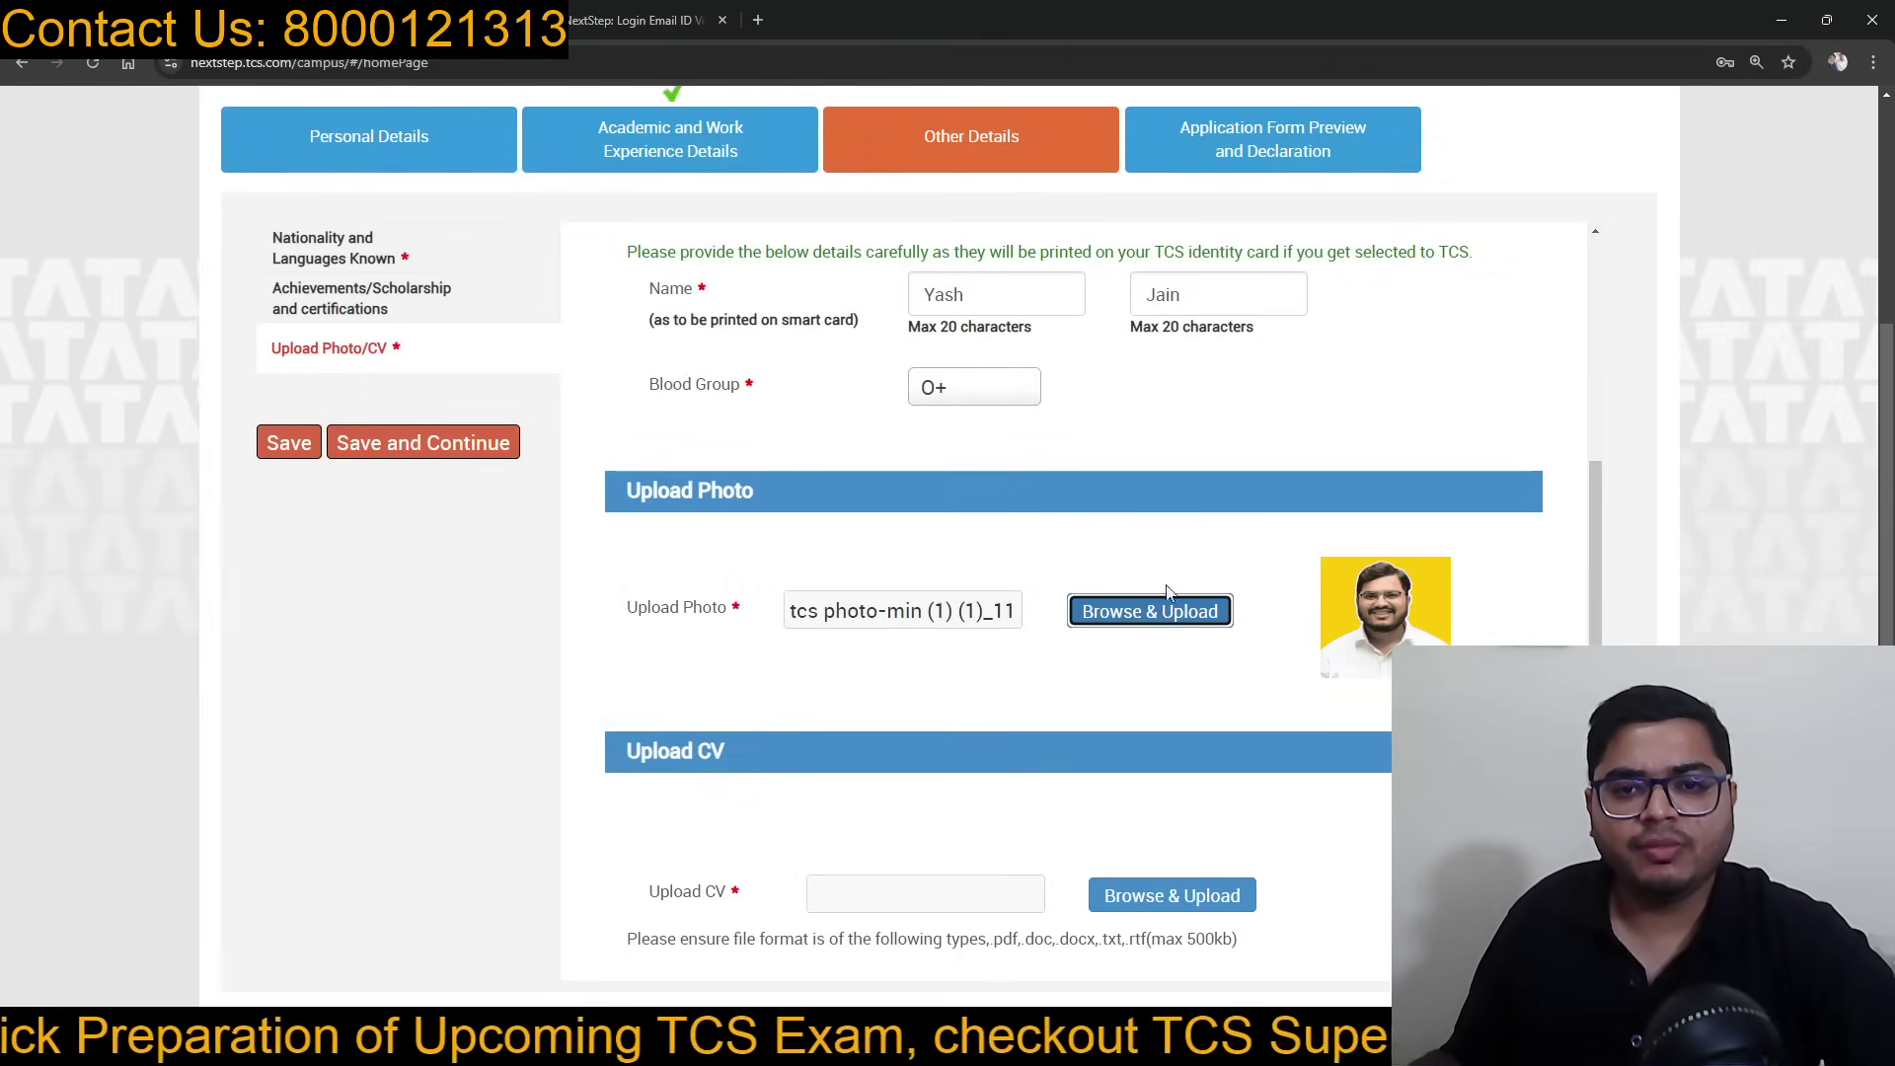
Step: Upload the CV PDF and save to reach the Application Form Preview
left_click(1096, 896)
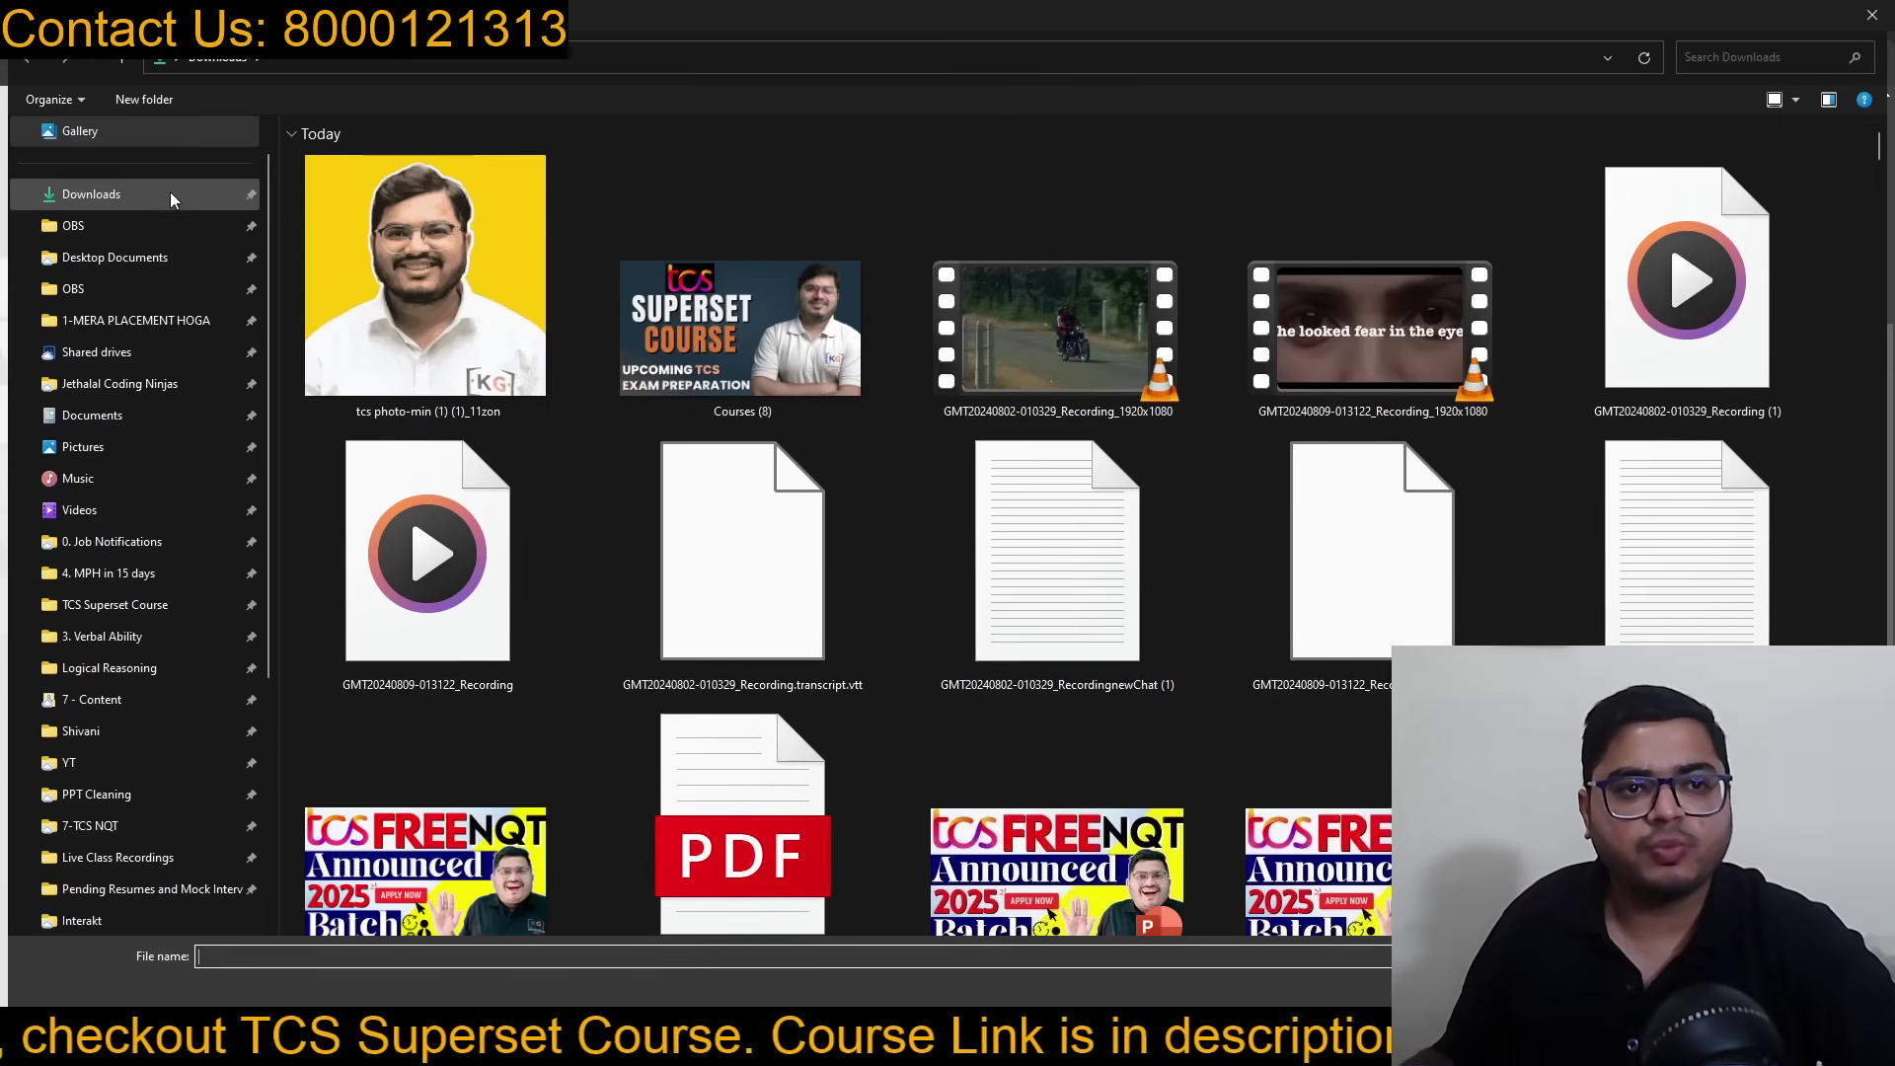
scroll(1118, 468, "down", 1)
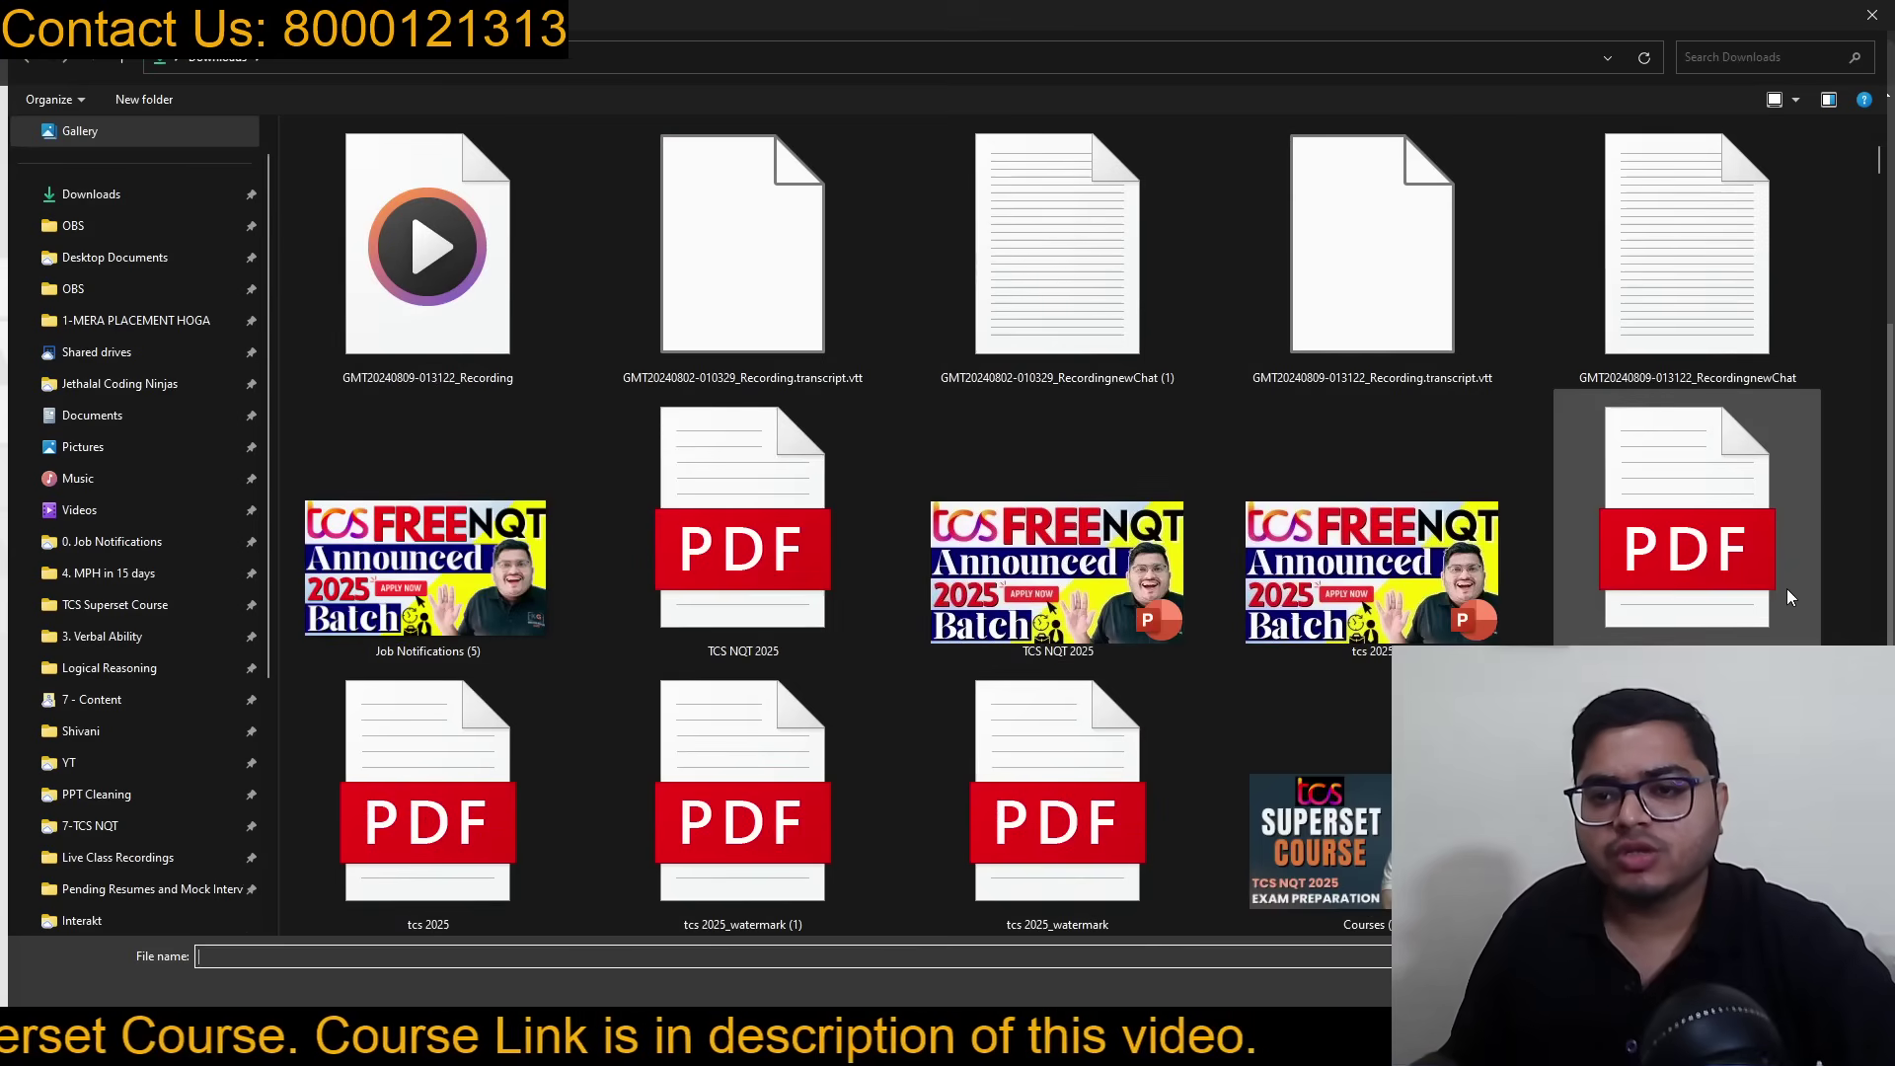
left_click(1825, 989)
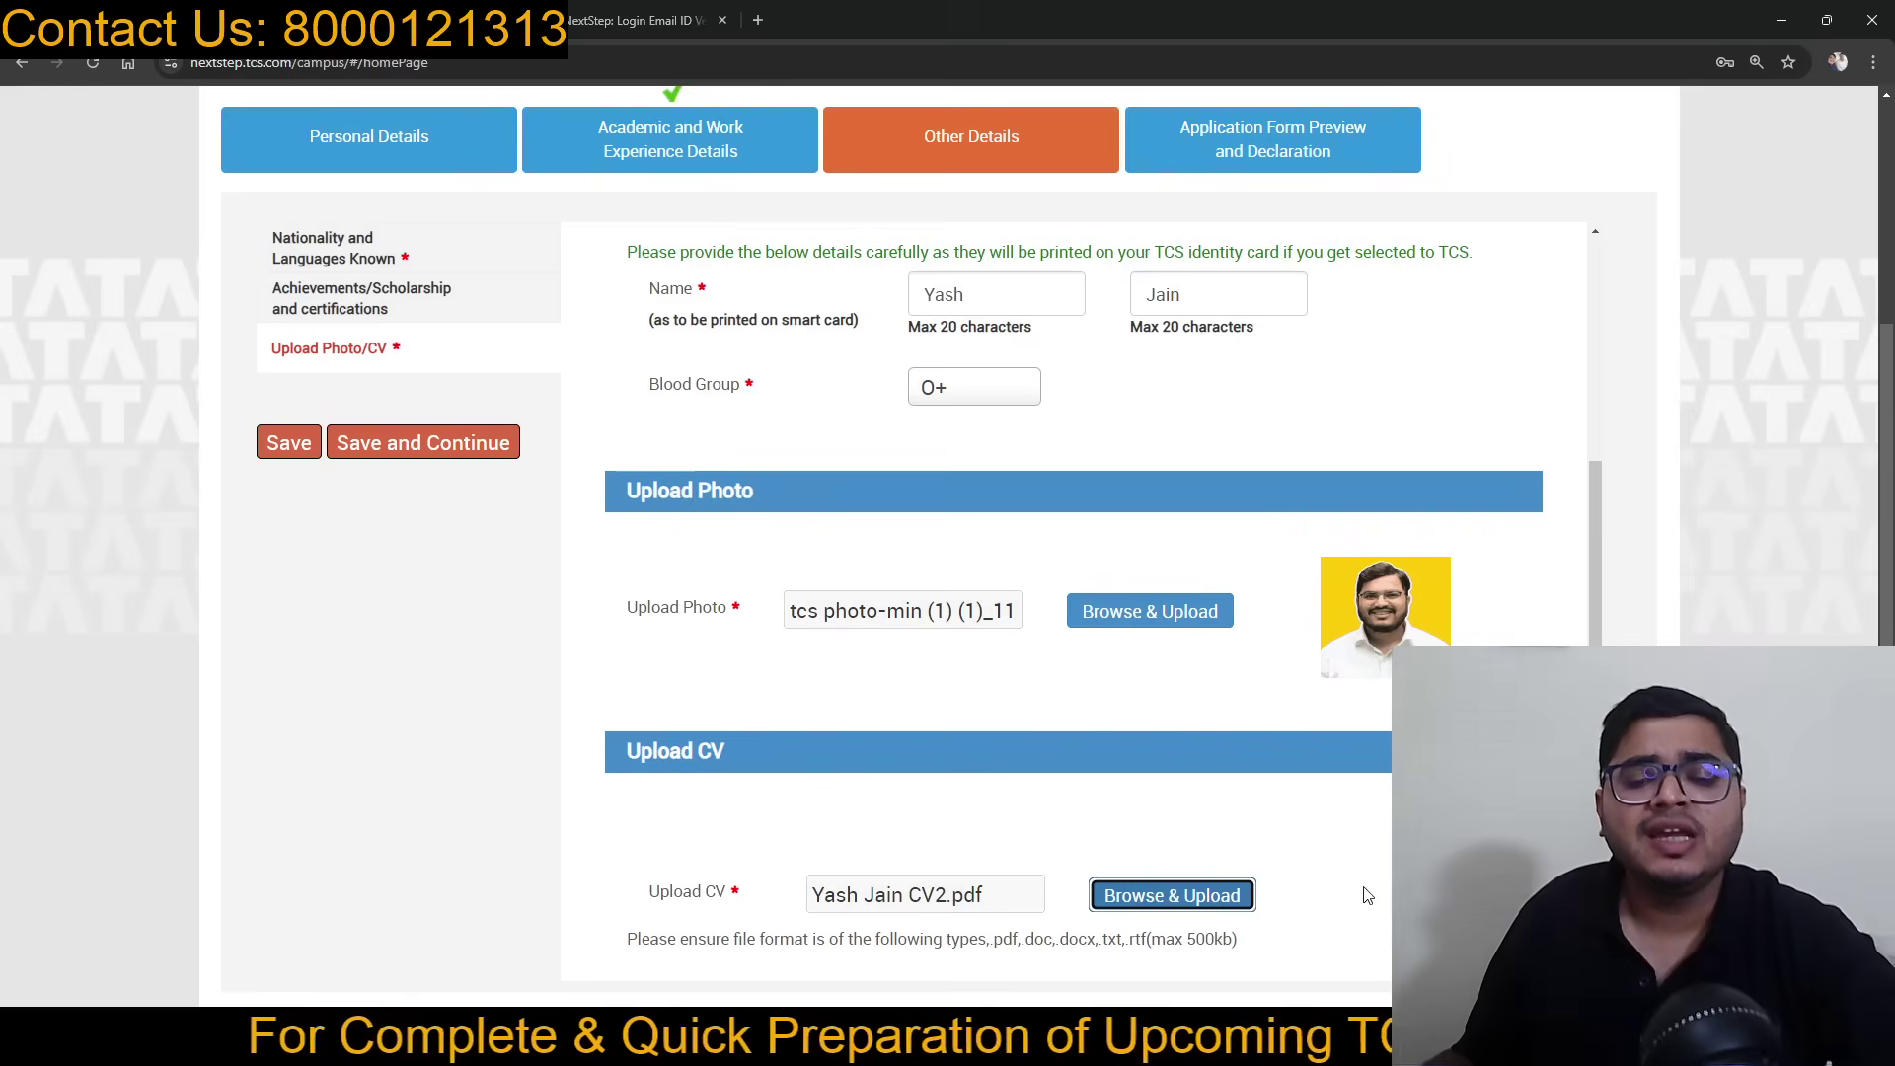
scroll(1362, 893, "down", 1)
scroll(1345, 870, "up", 3)
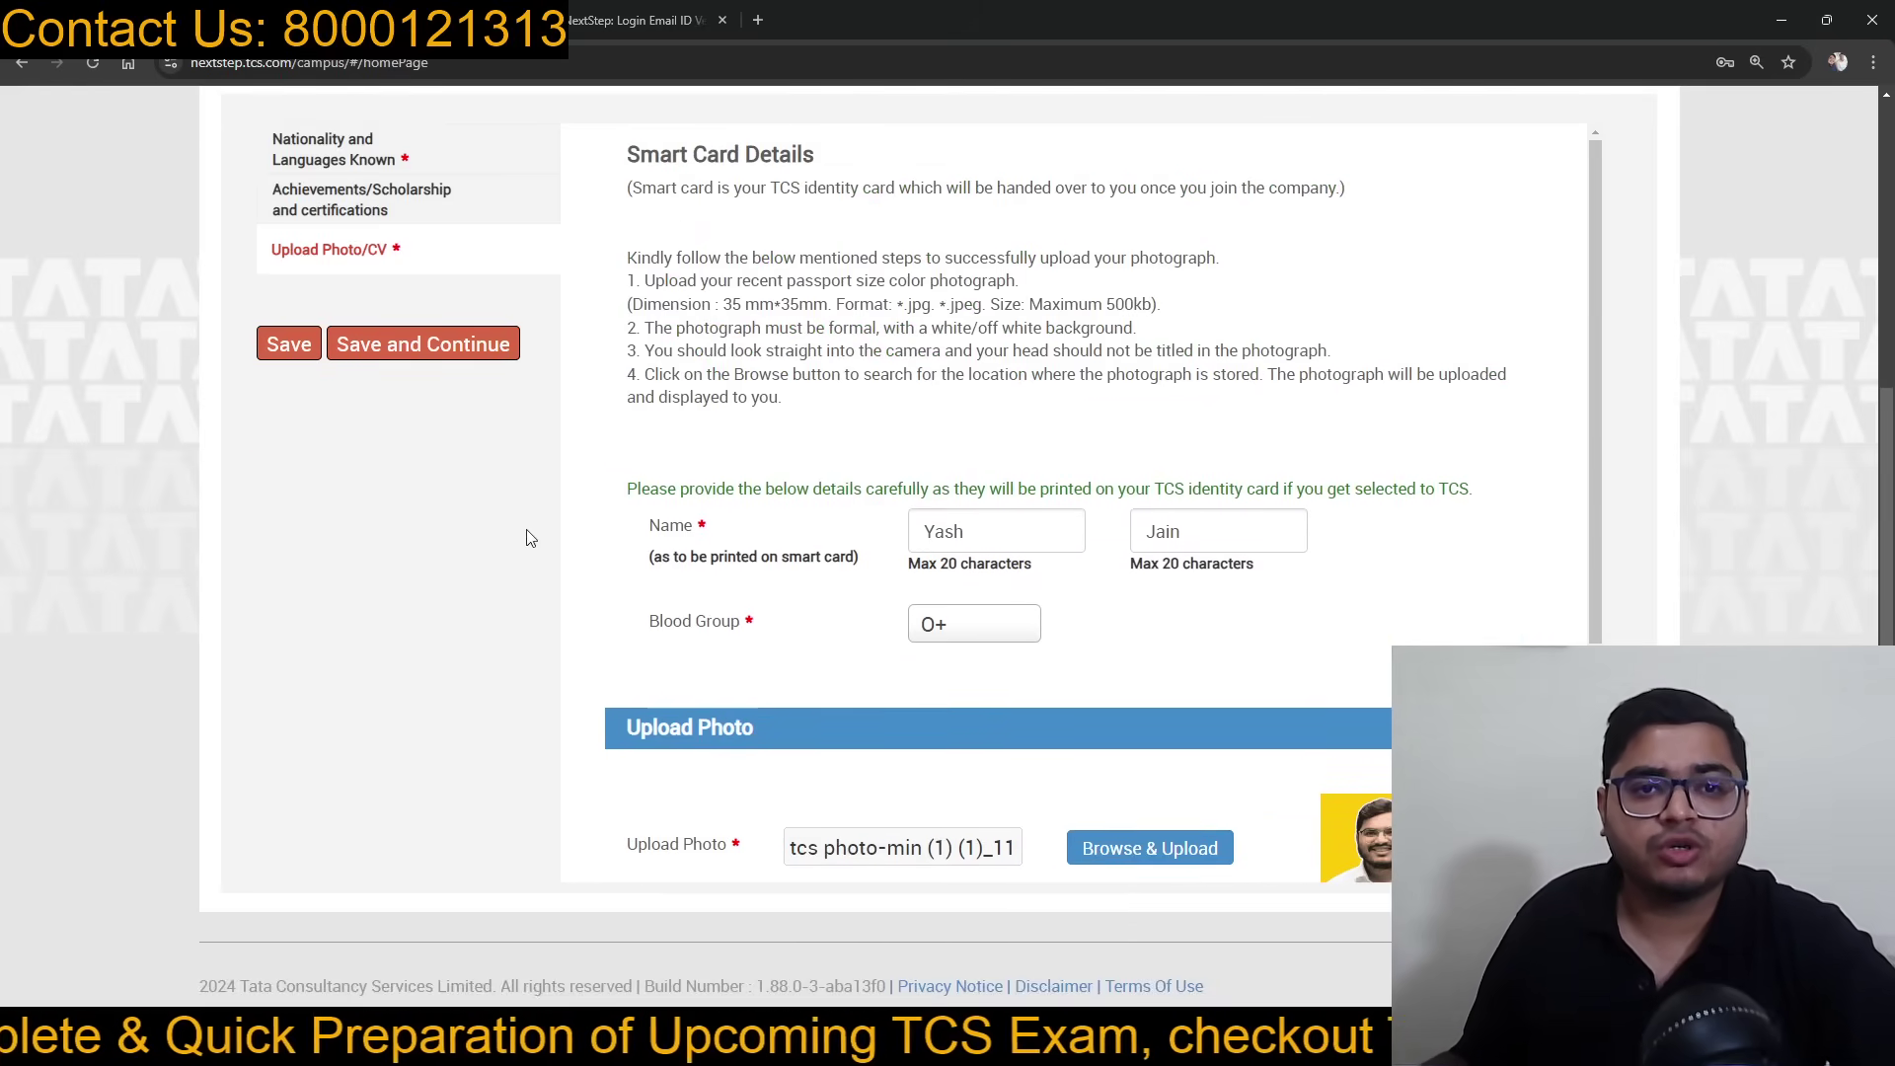
left_click(433, 342)
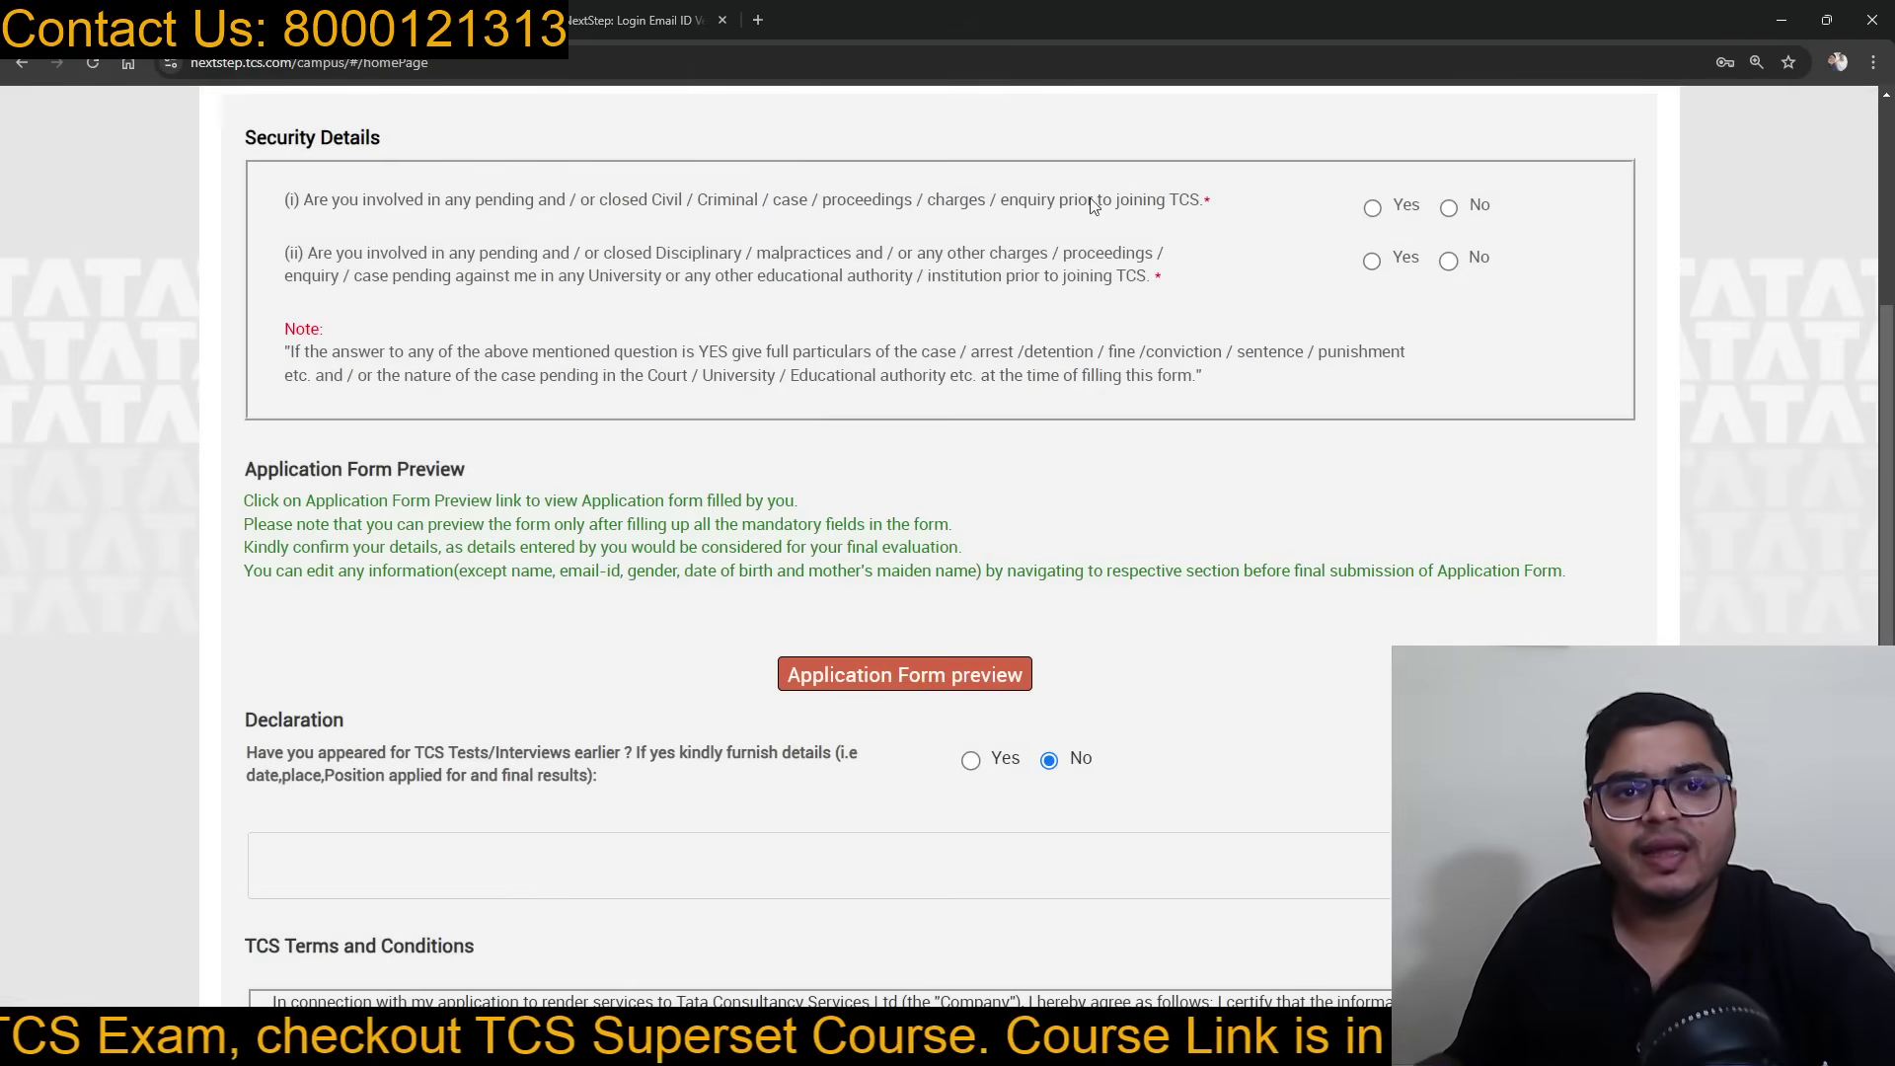
Step: Answer No to the security questions and enlarge the page for easier reading
left_click(1450, 208)
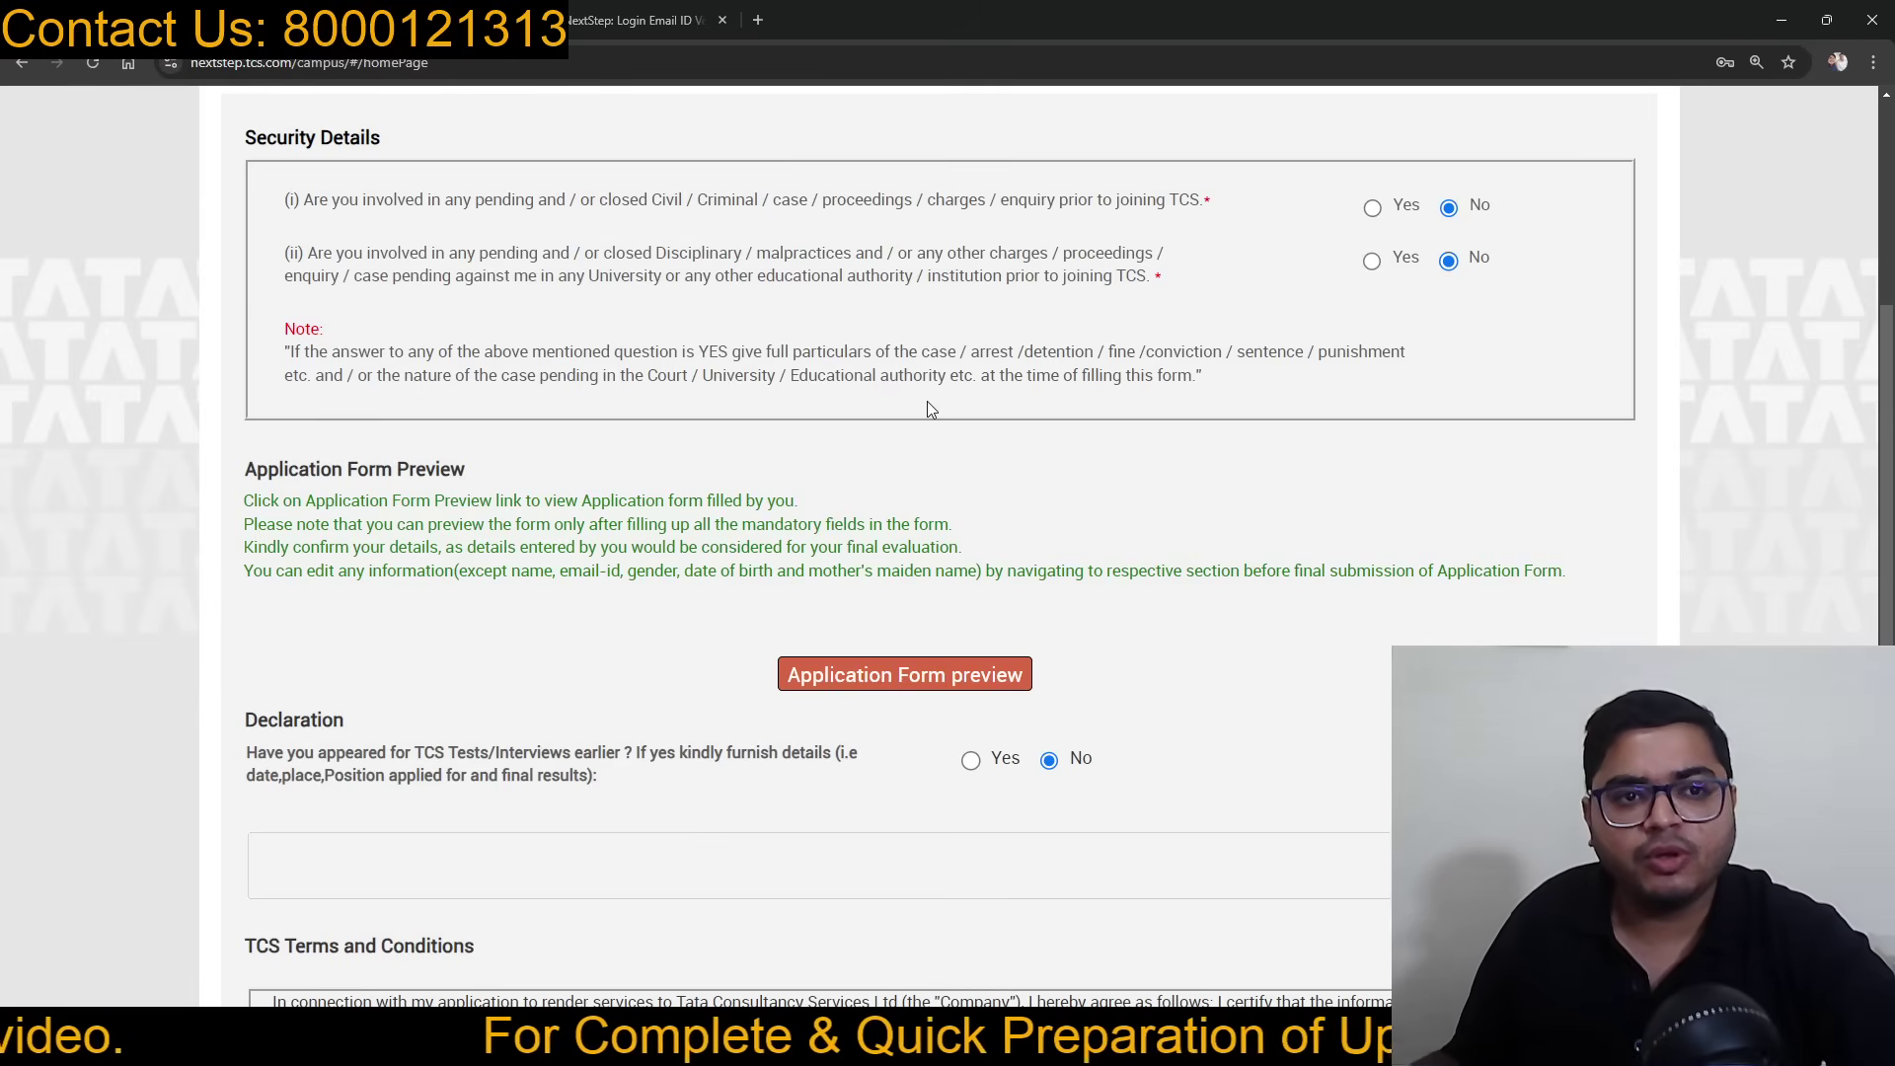
scroll(933, 420, "down", 3)
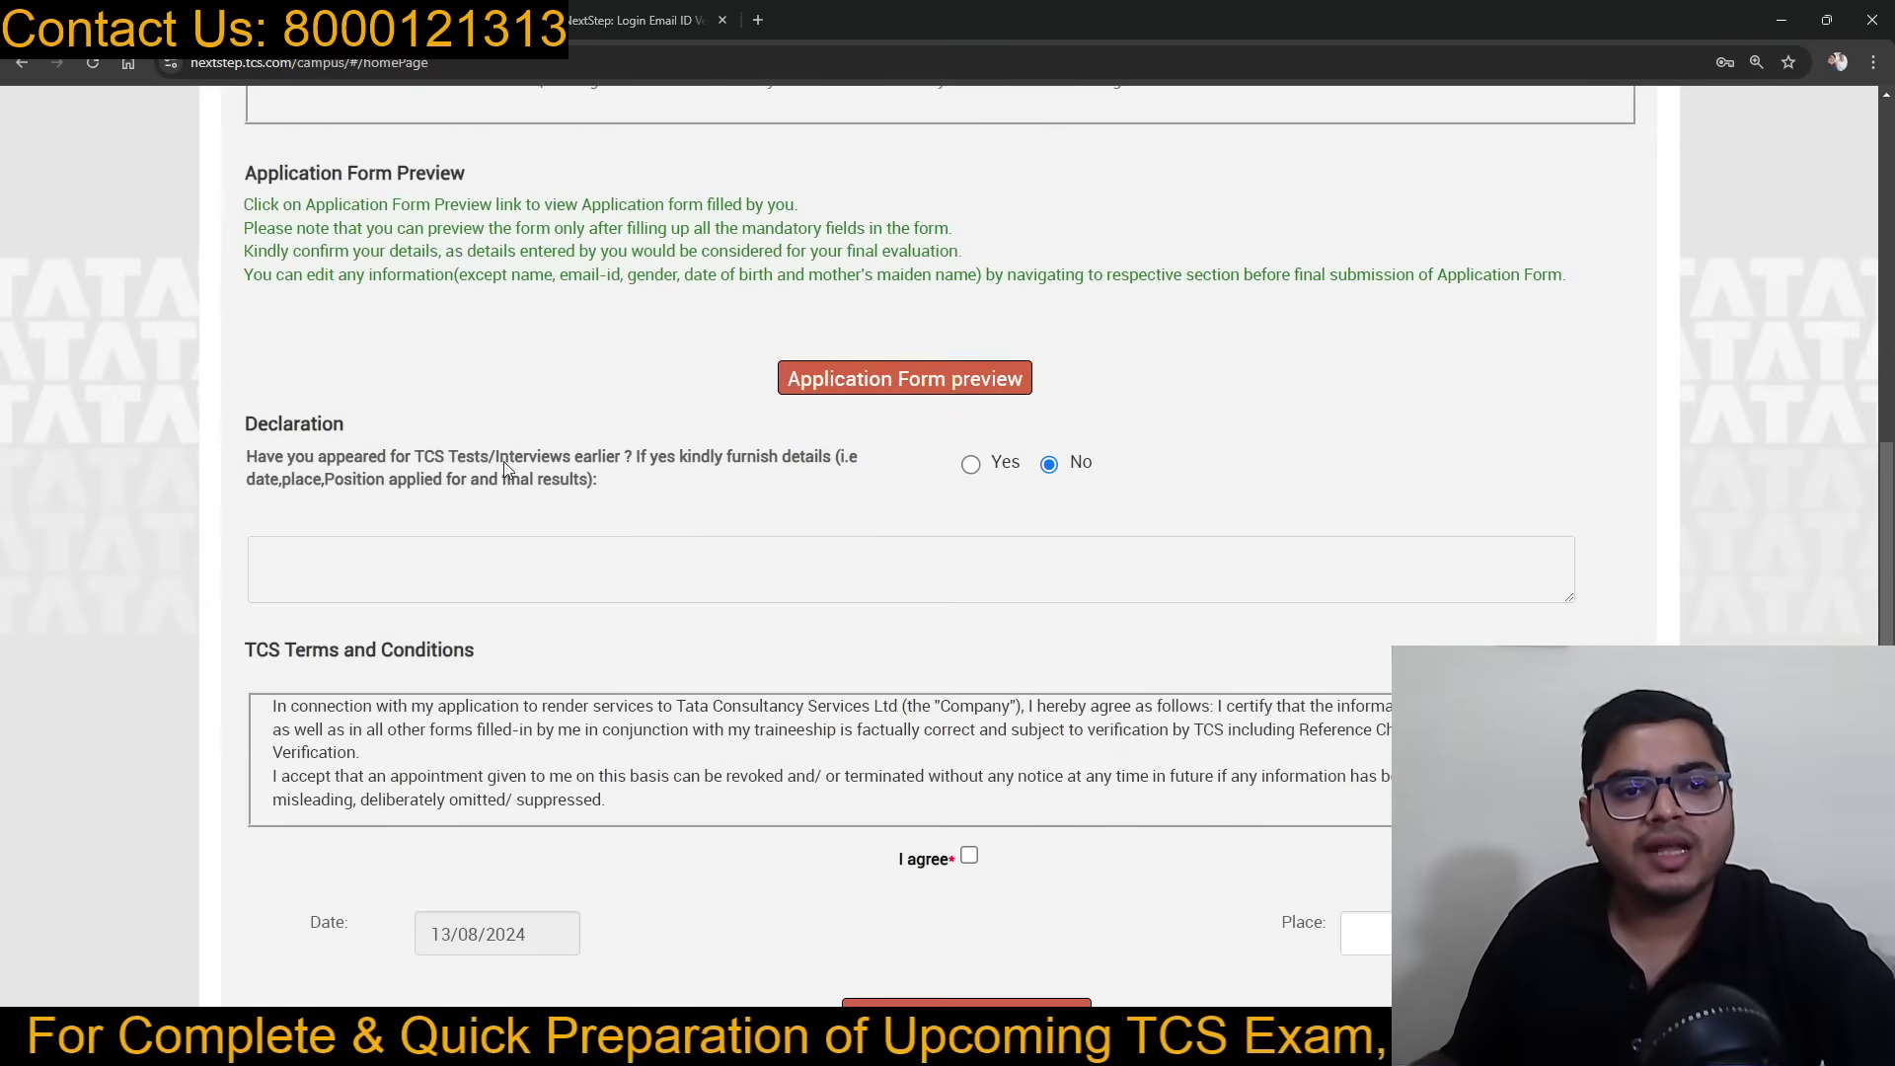
key("ctrl+plus")
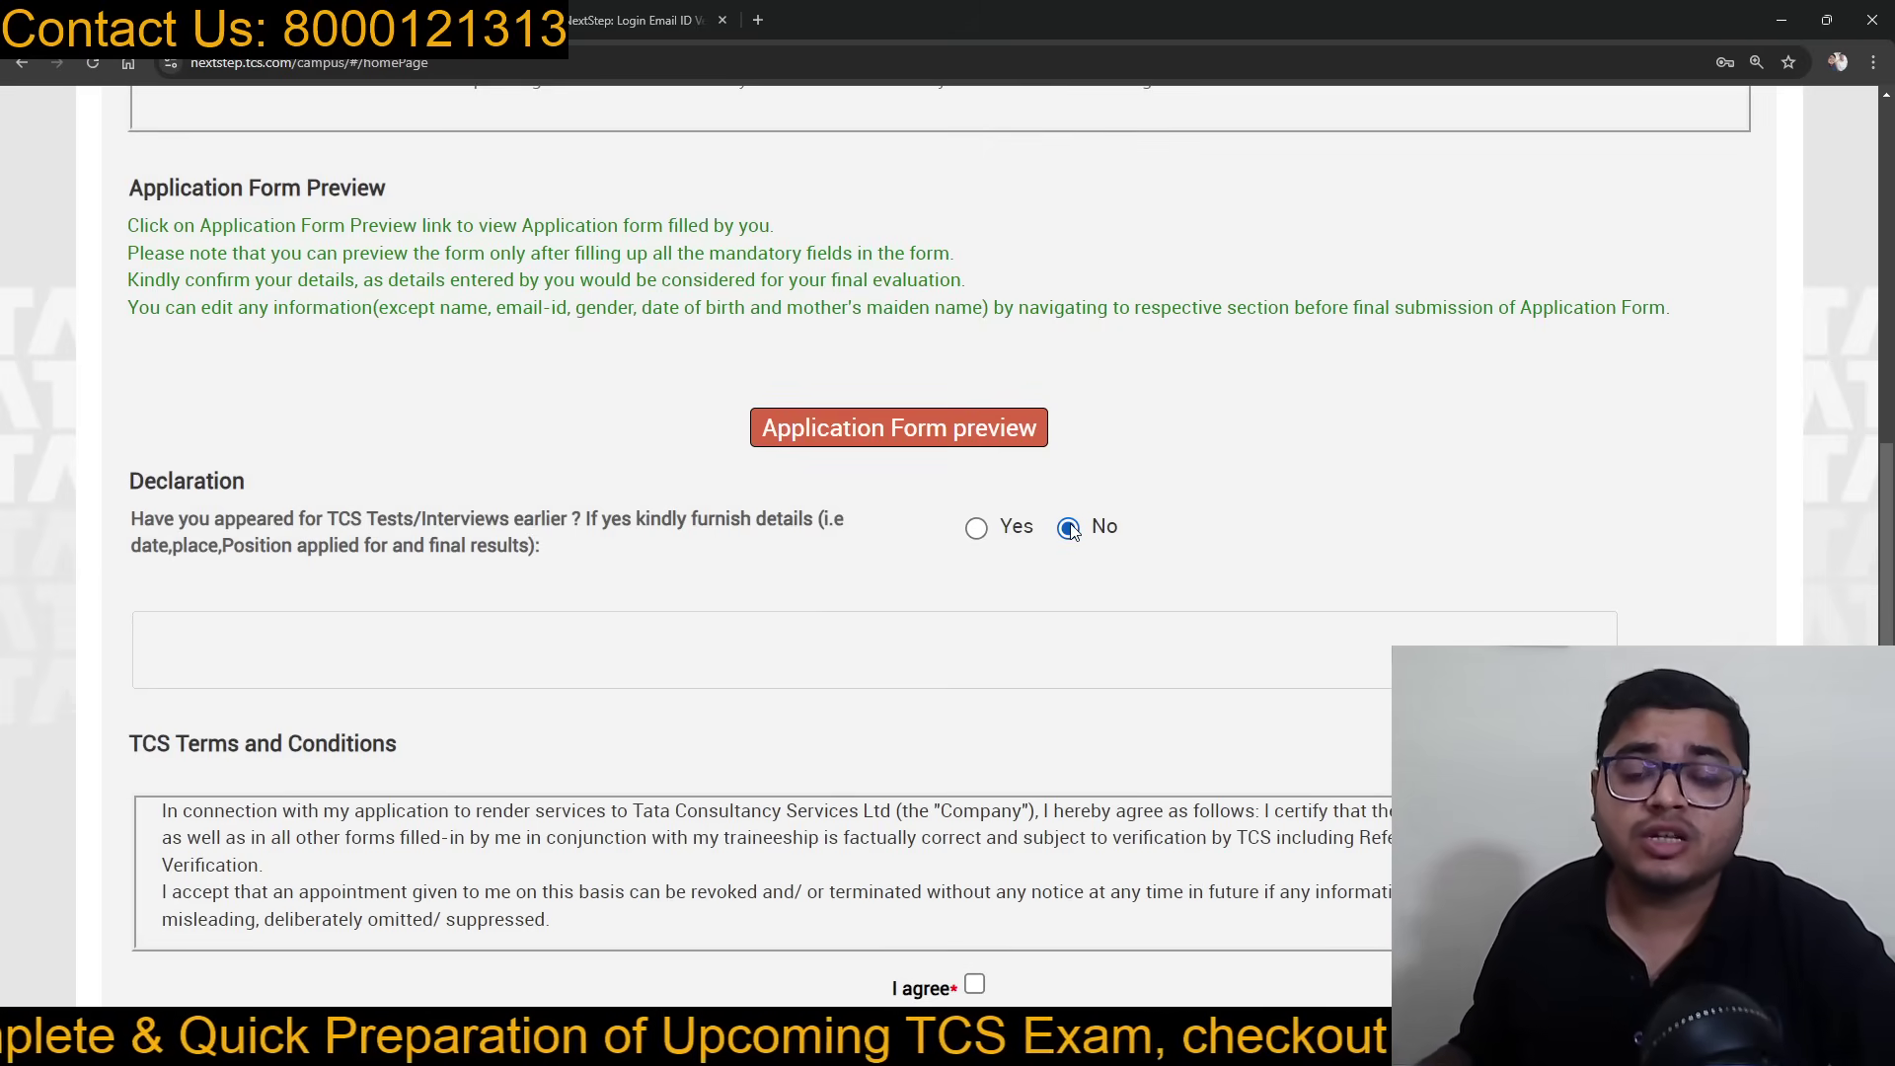
scroll(964, 688, "down", 3)
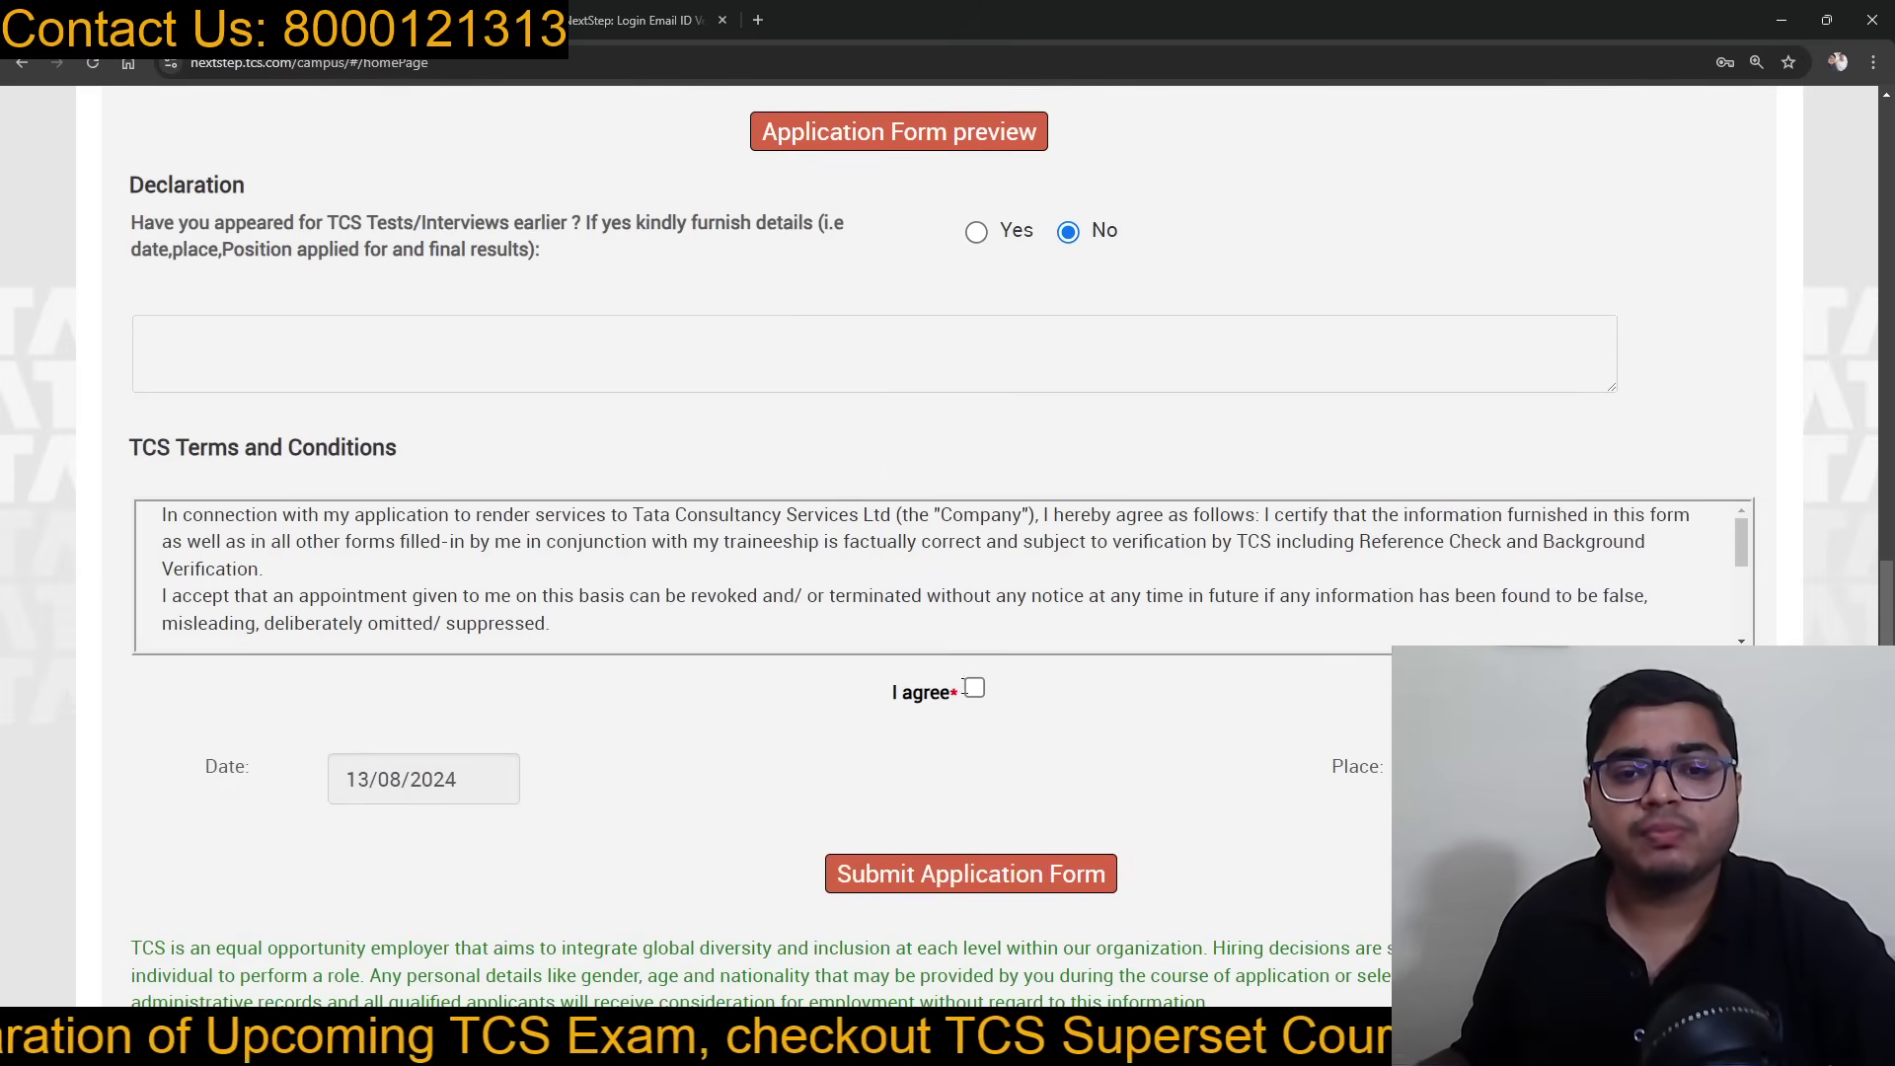
Step: Agree to the TCS terms and submit the application form
left_click(973, 688)
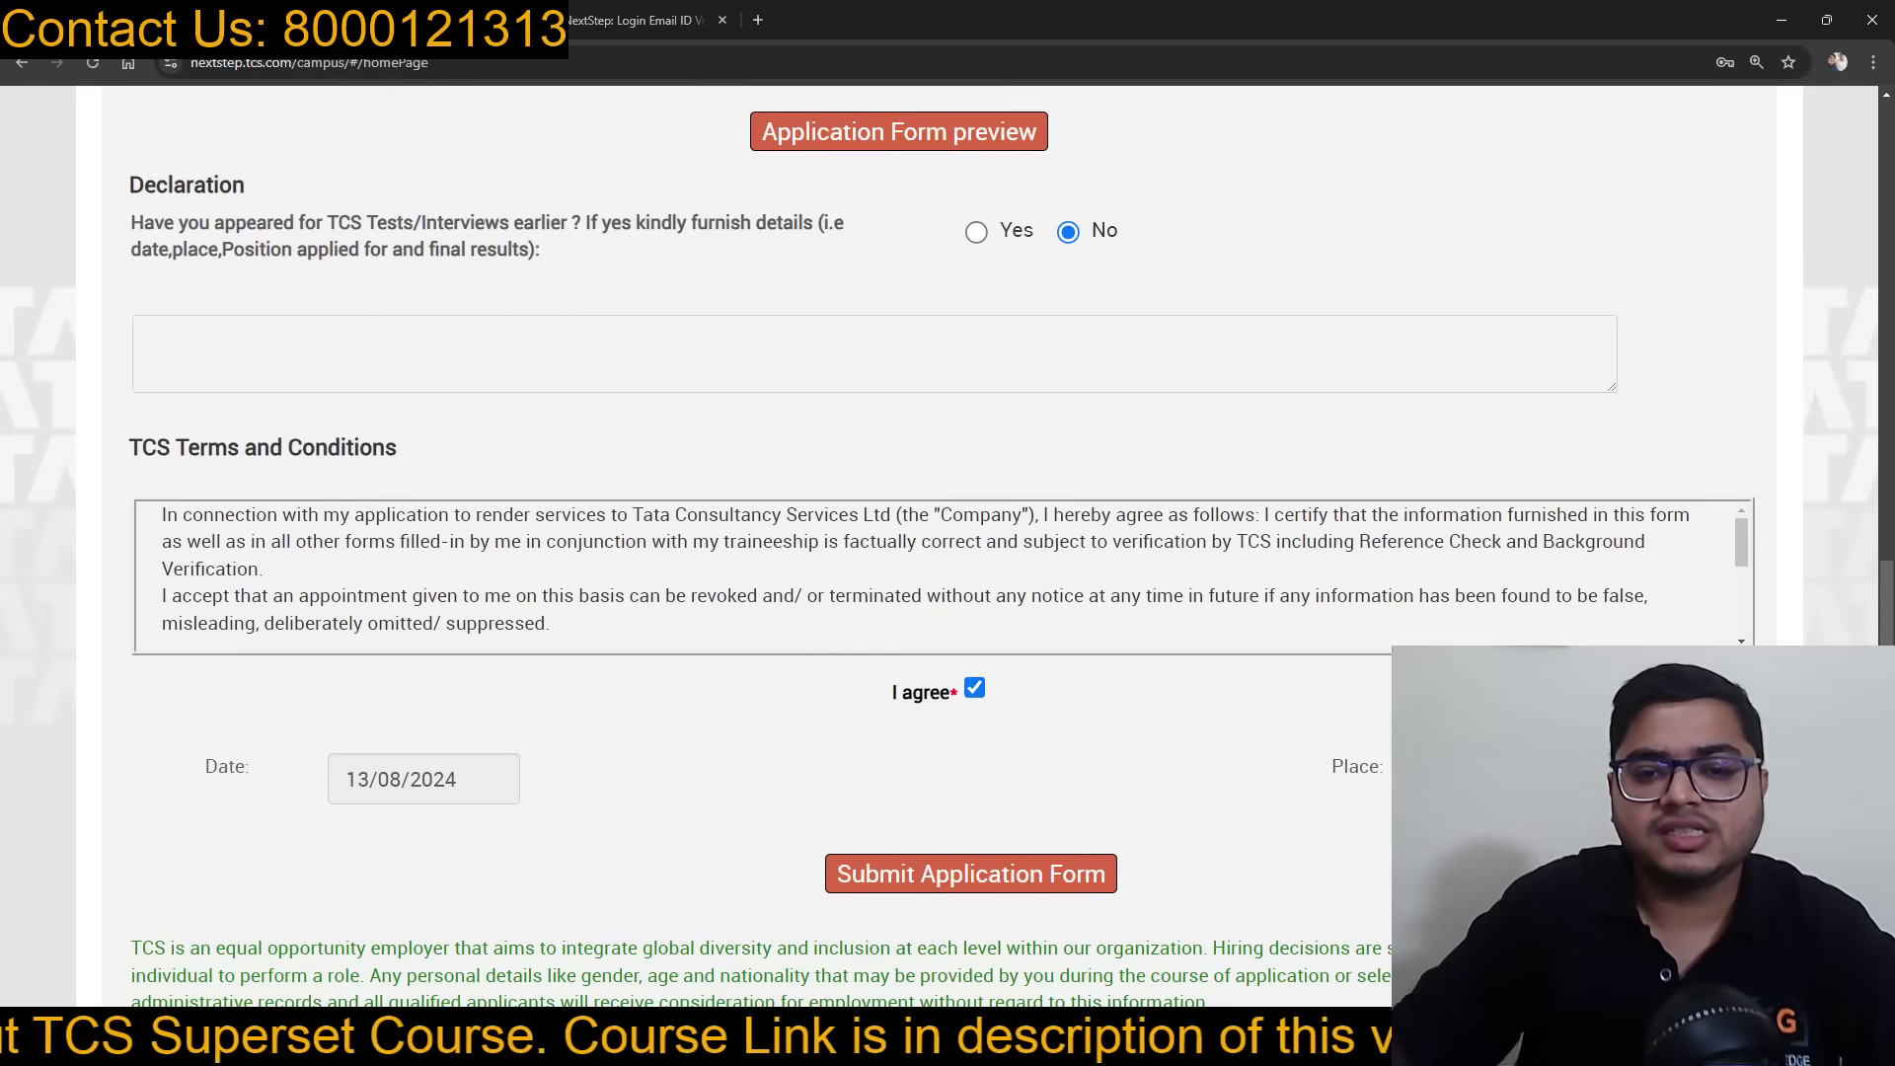
scroll(1030, 786, "down", 2)
scroll(1026, 694, "up", 5)
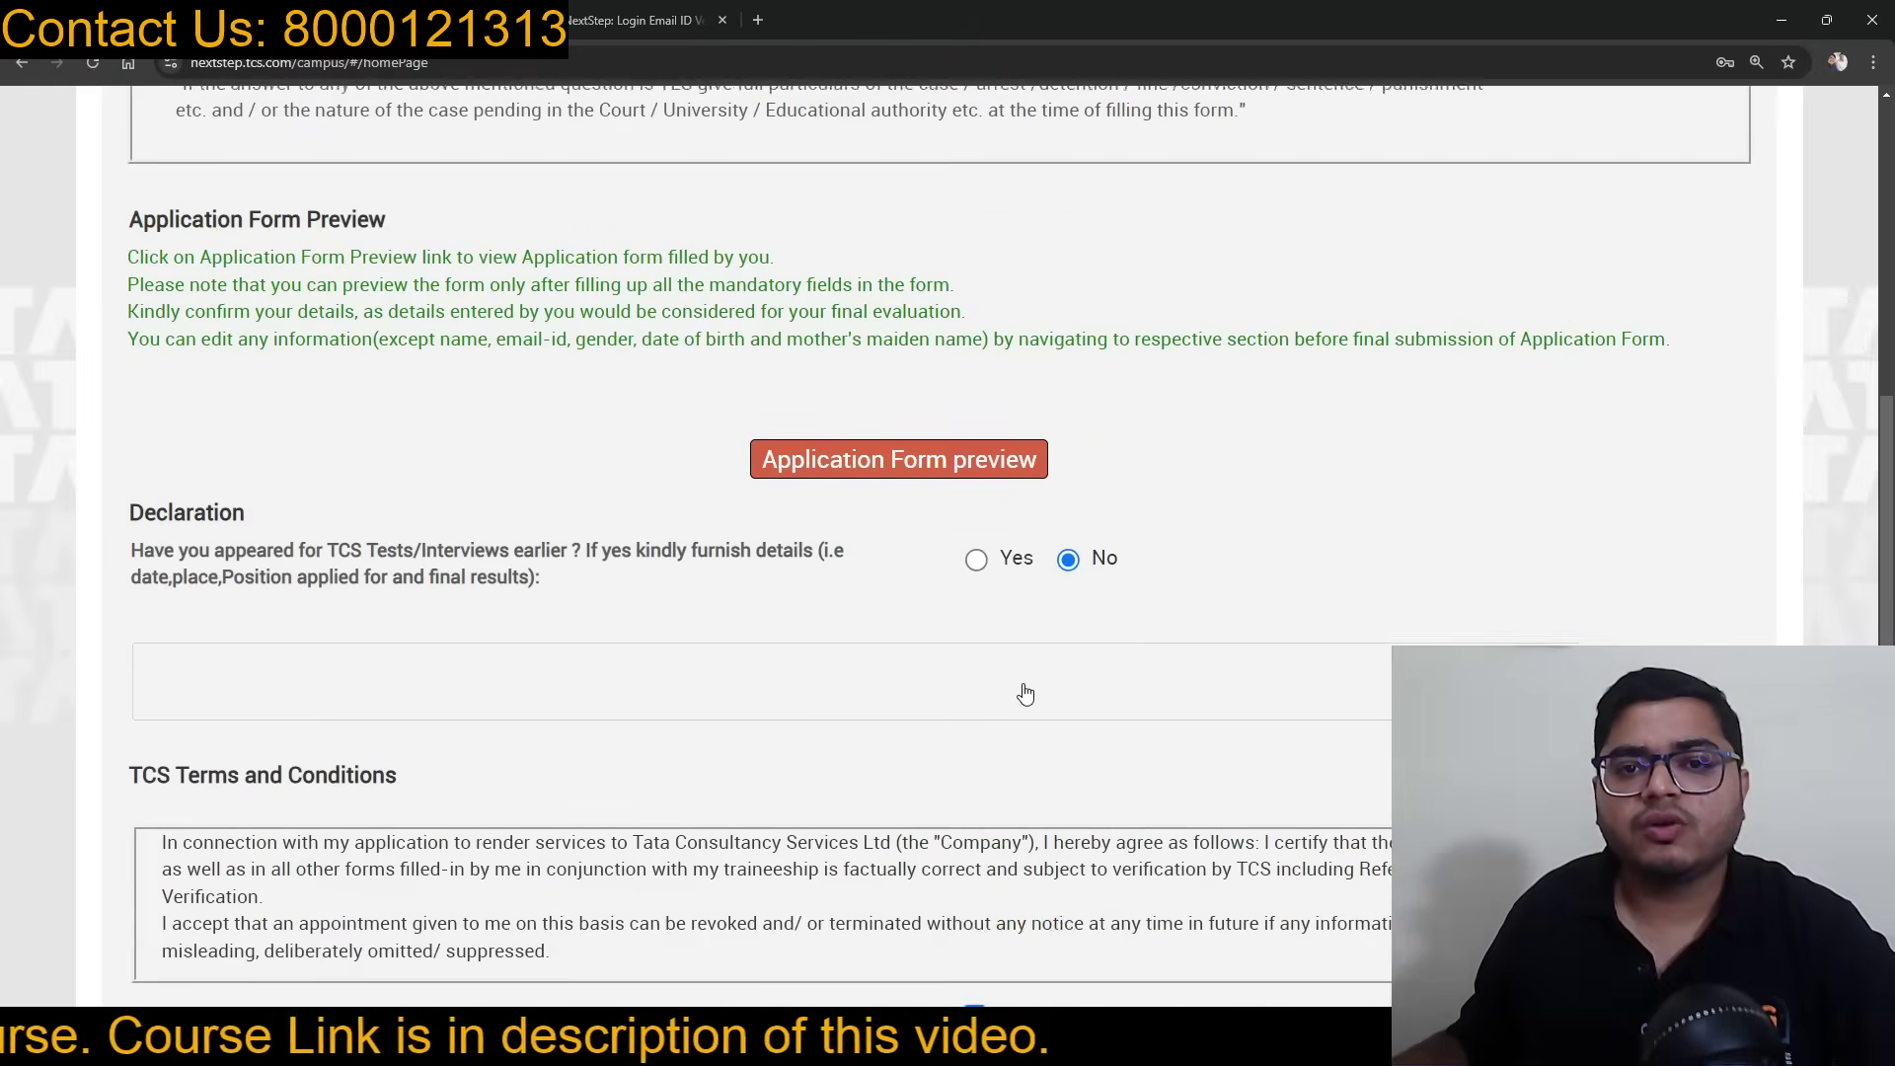
scroll(1025, 694, "down", 6)
left_click(1021, 701)
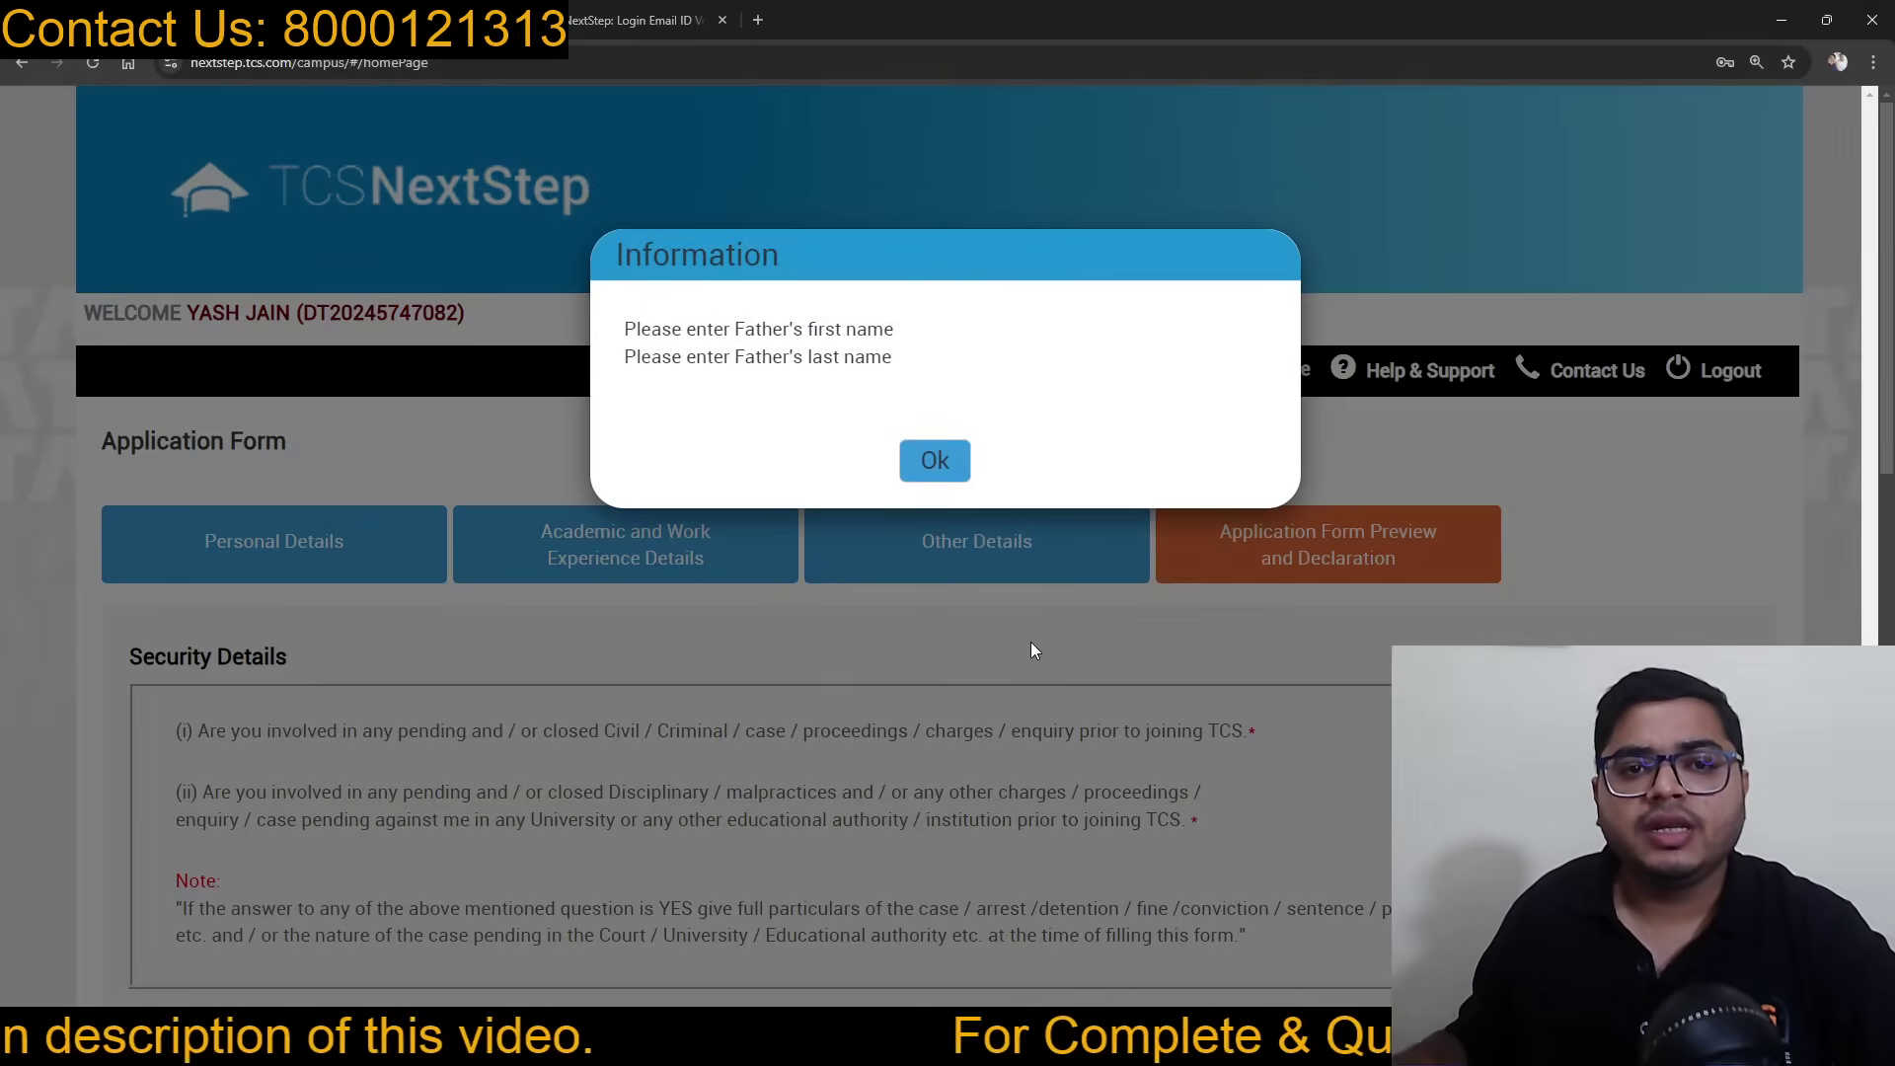
Step: Dismiss the missing father's name notice and return to Personal Details
left_click(935, 462)
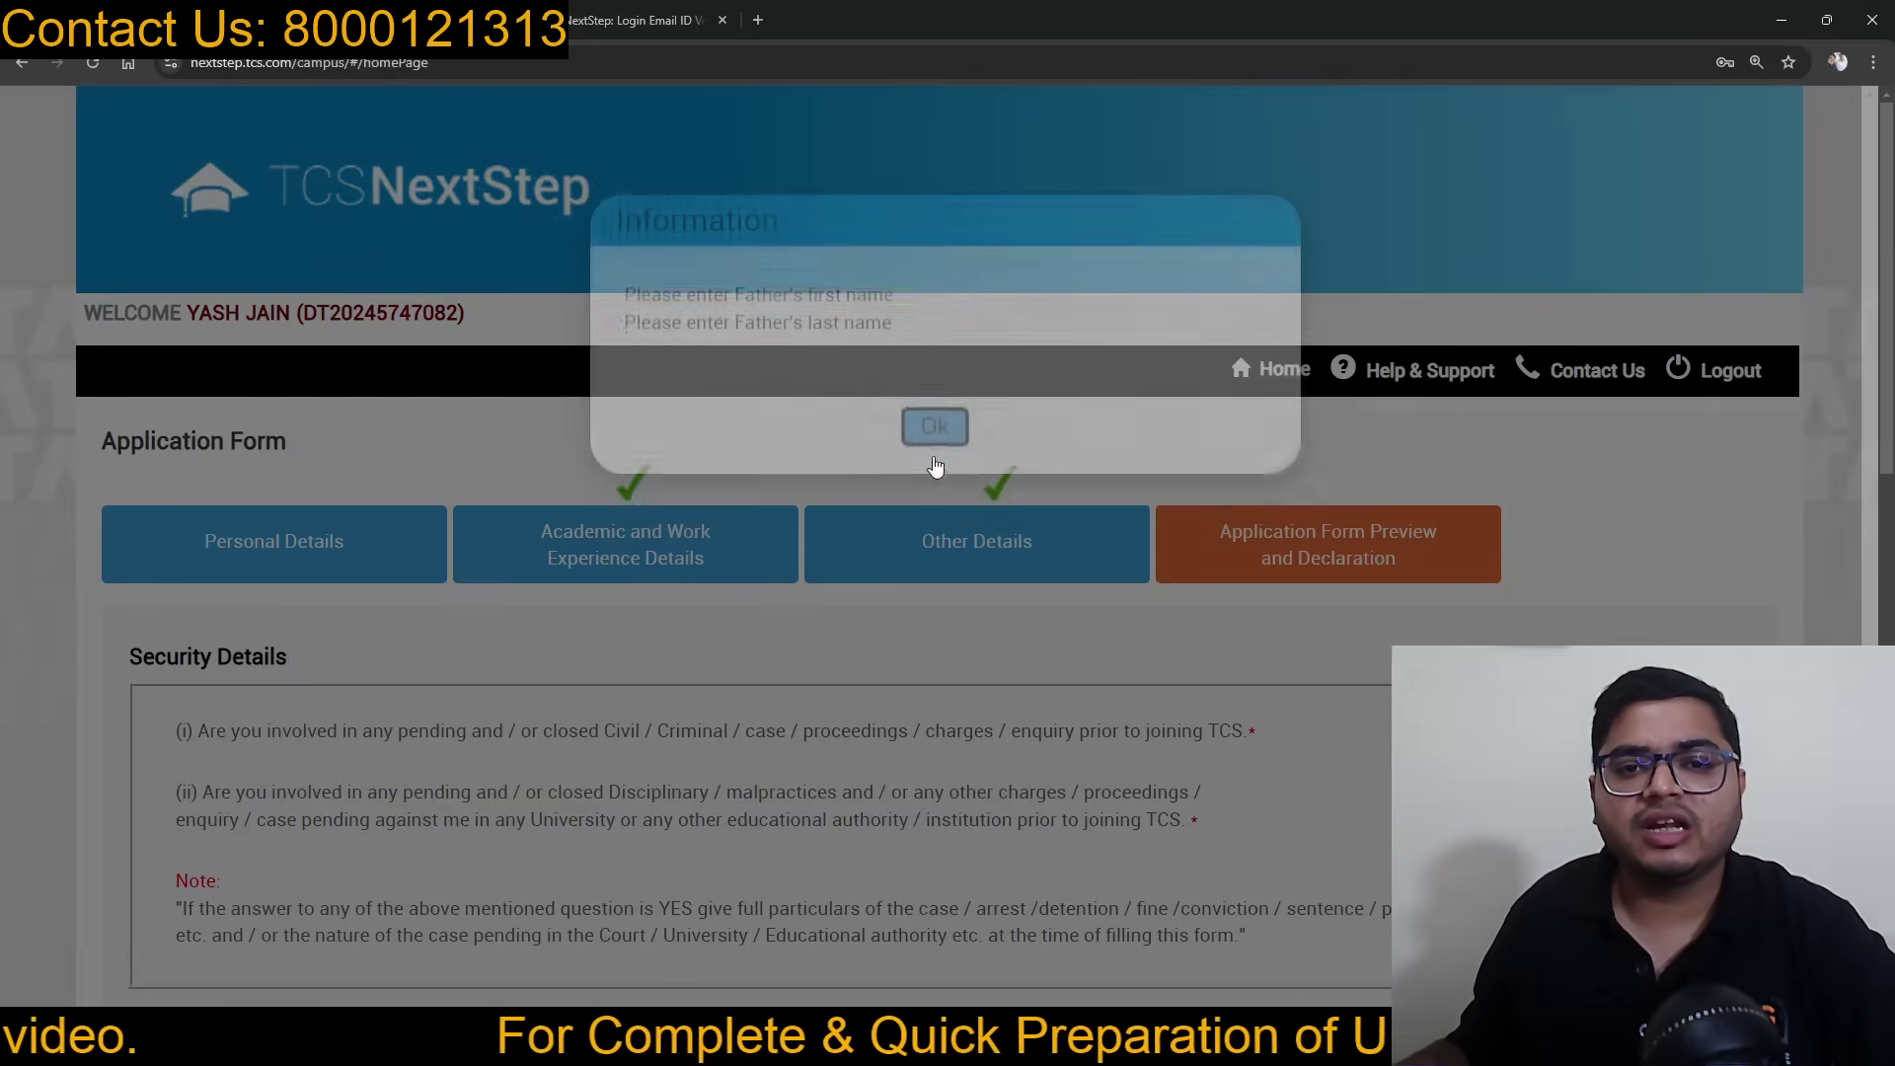
left_click(304, 543)
scroll(772, 563, "down", 5)
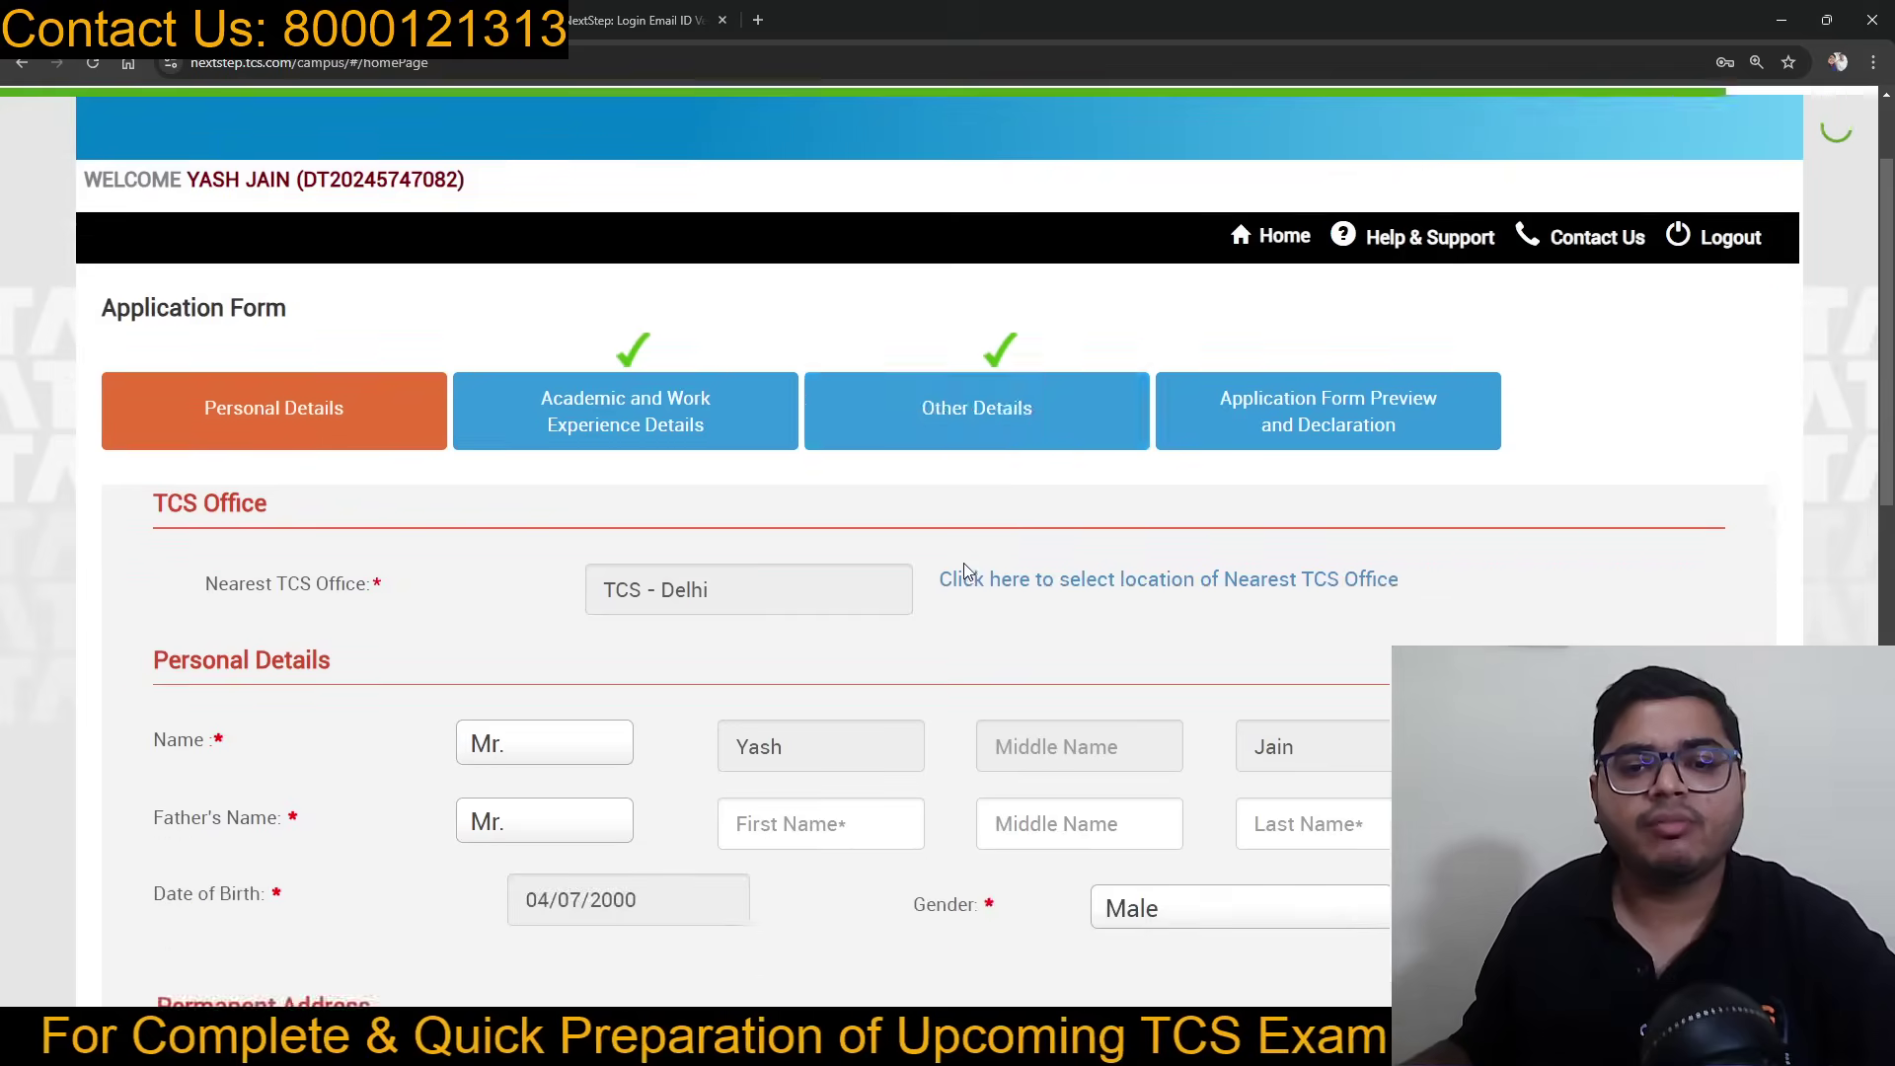
Step: Enter the father's first and last names and save the personal details
left_click(796, 461)
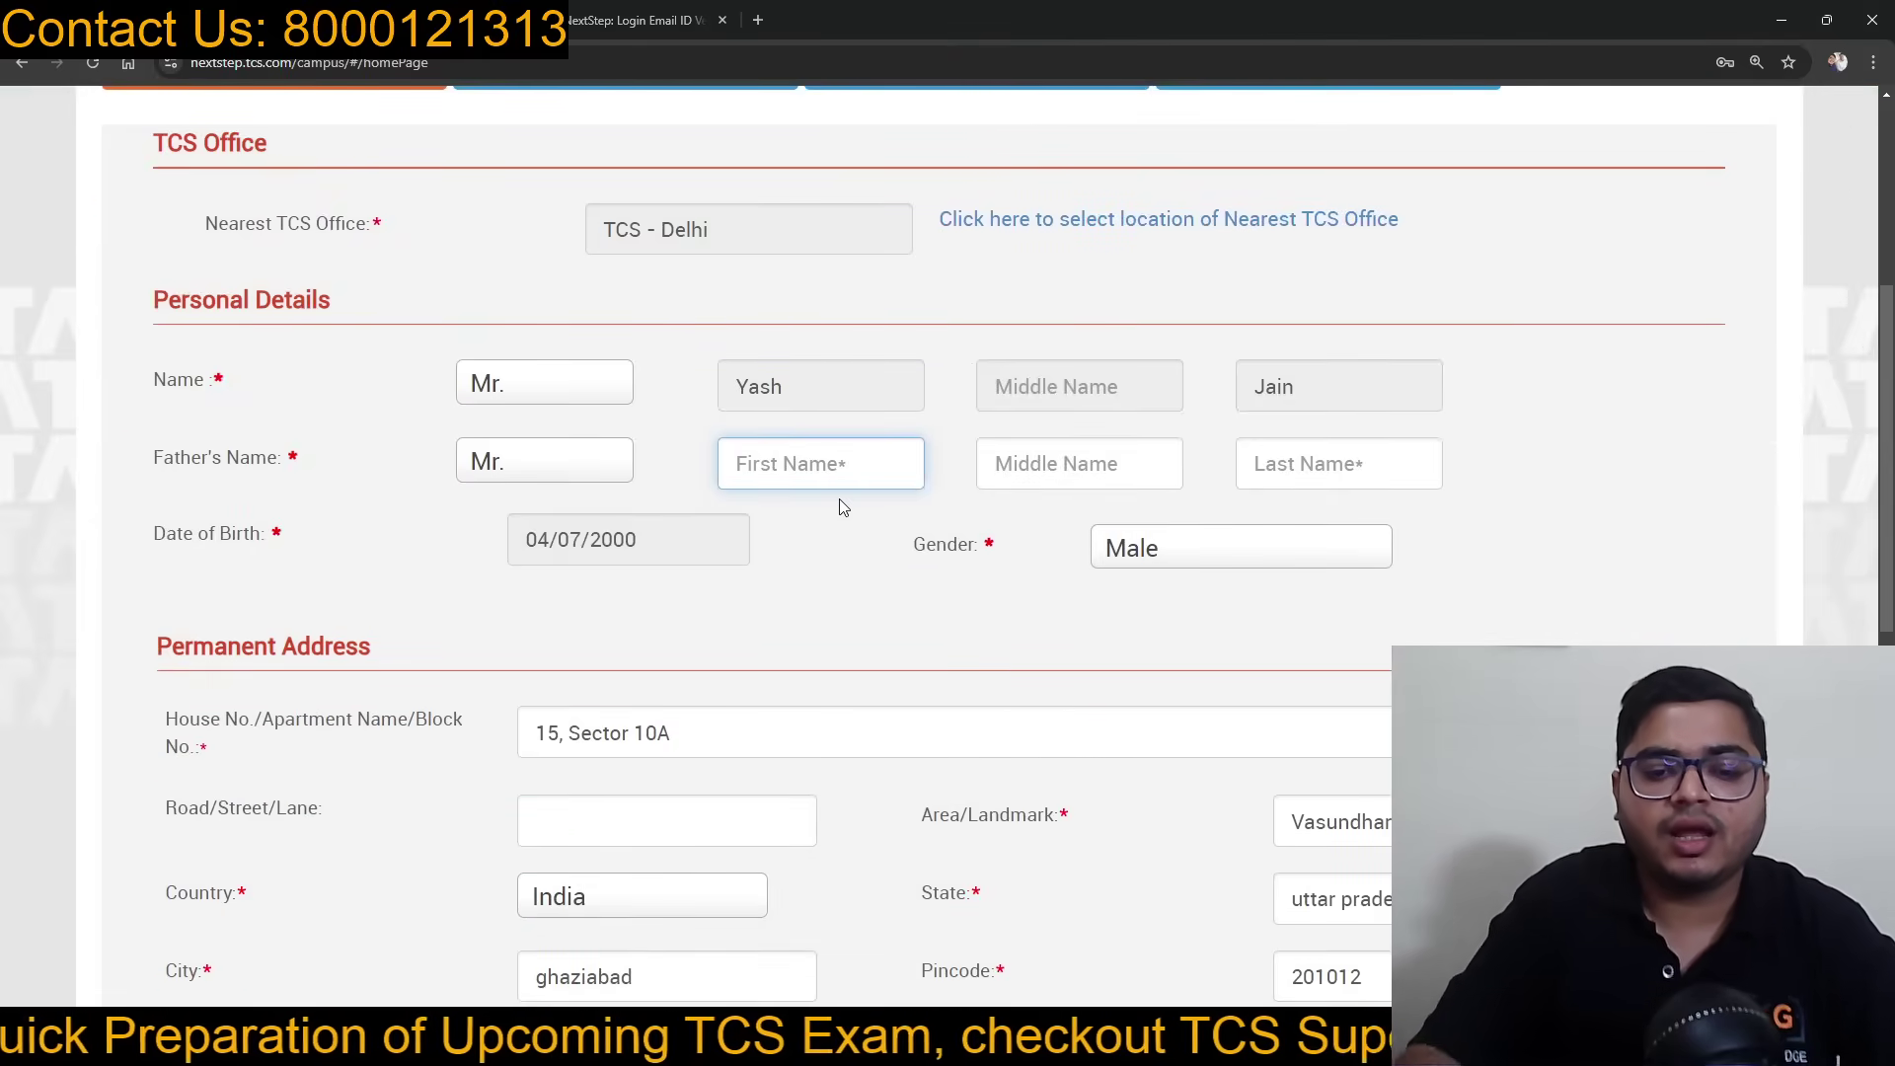
key("Tab")
key("Tab")
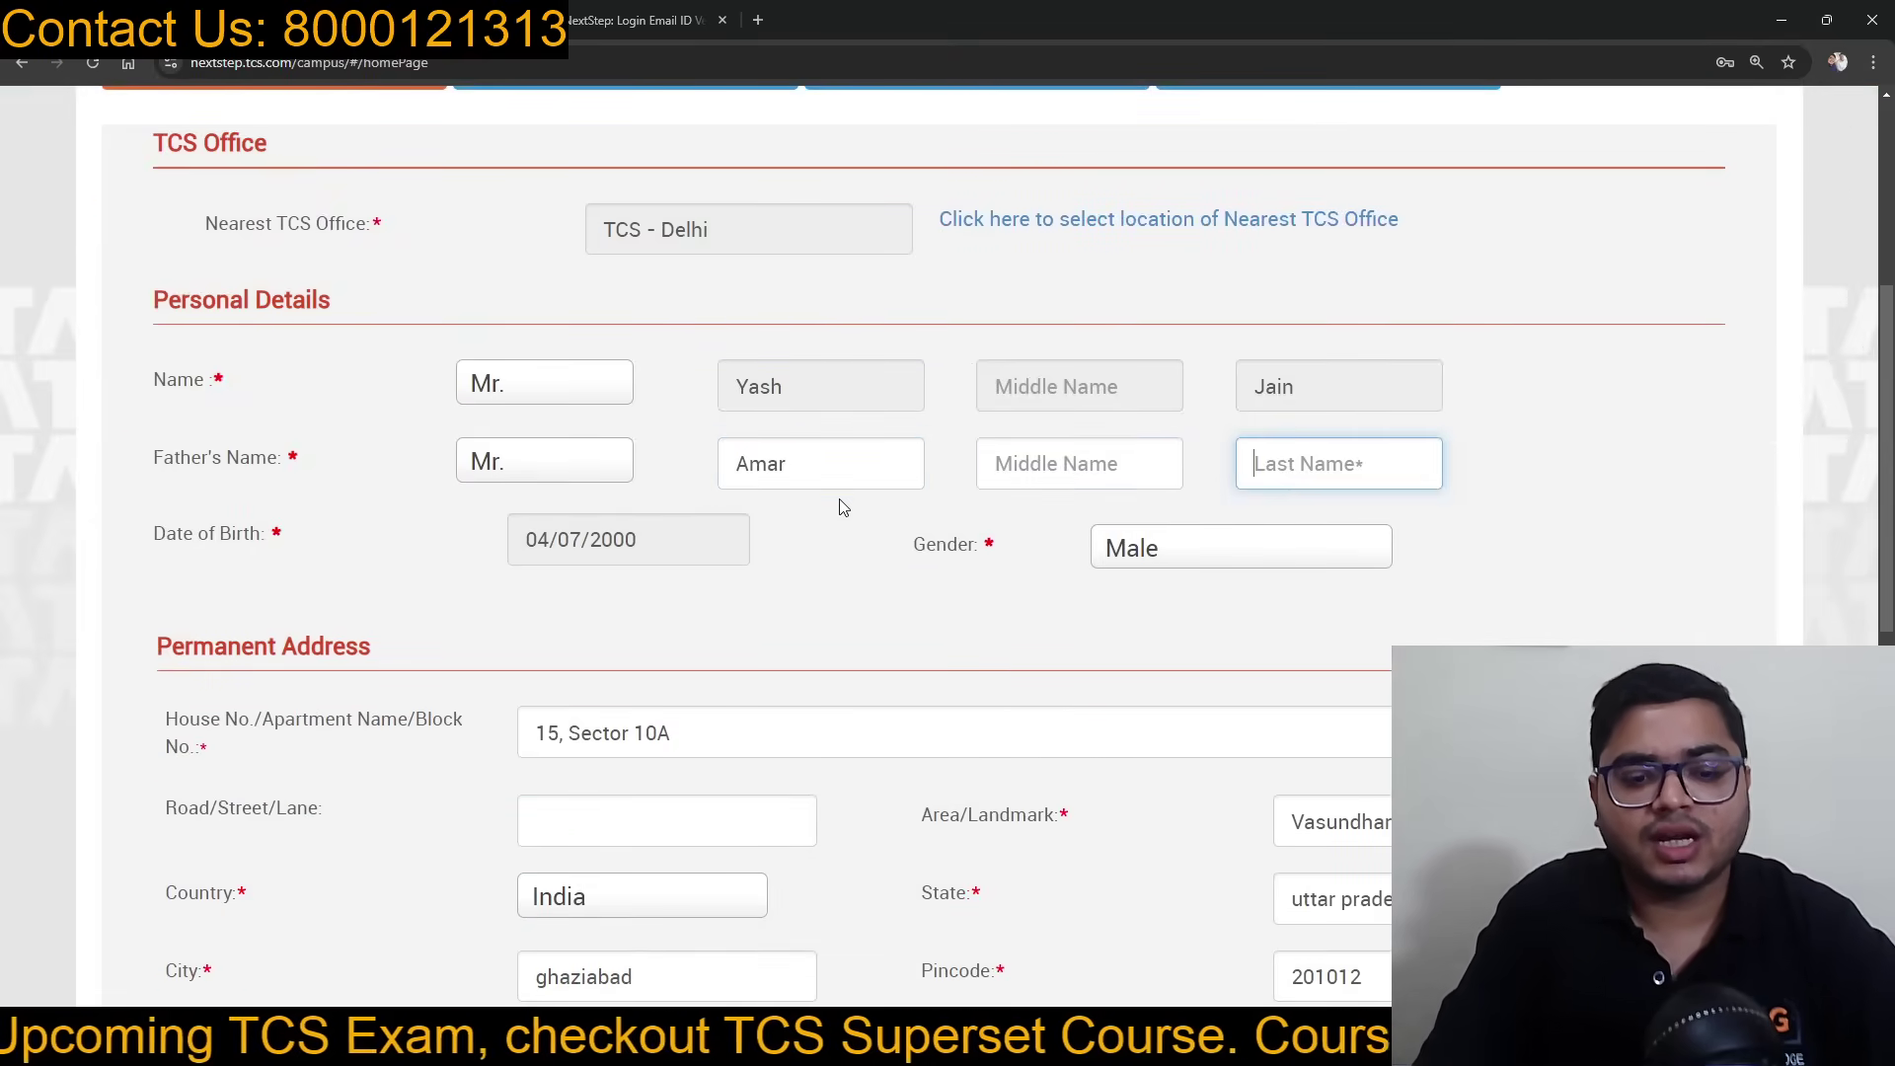
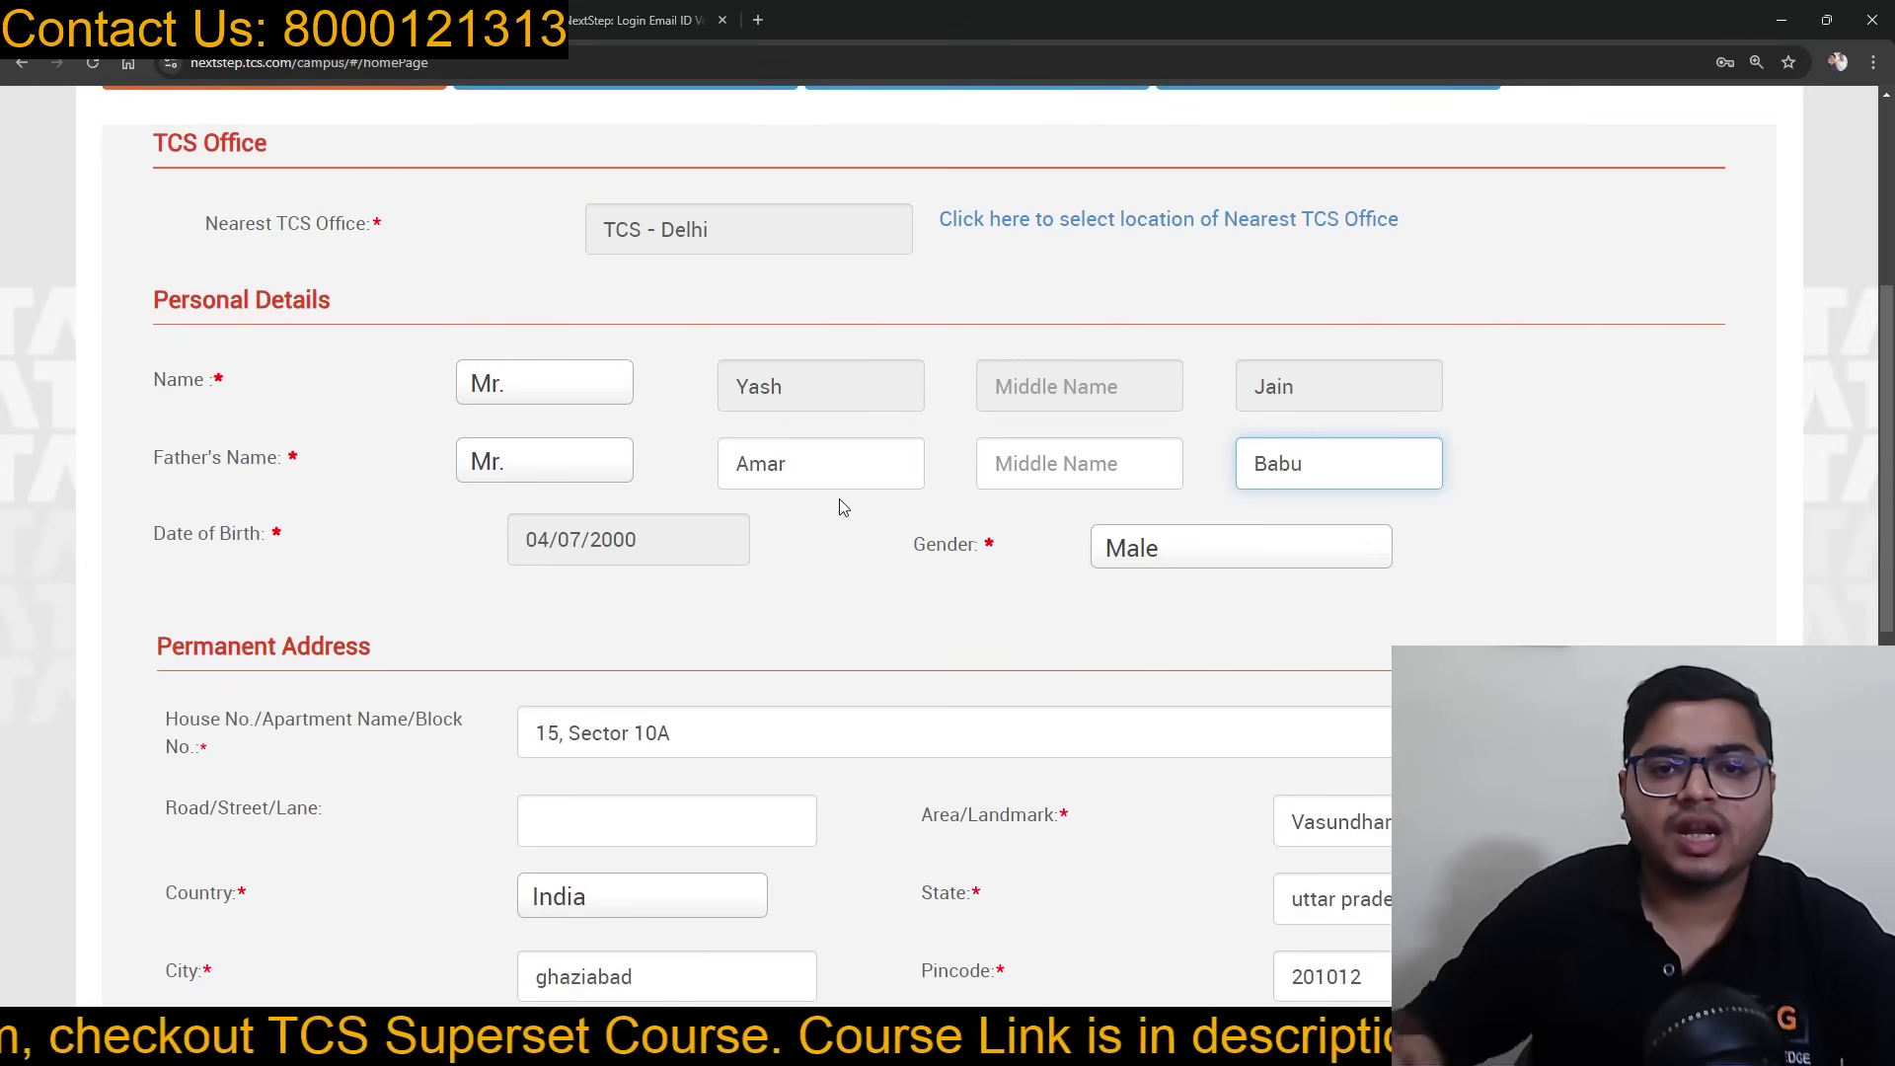
left_click(1475, 433)
scroll(1475, 432, "down", 10)
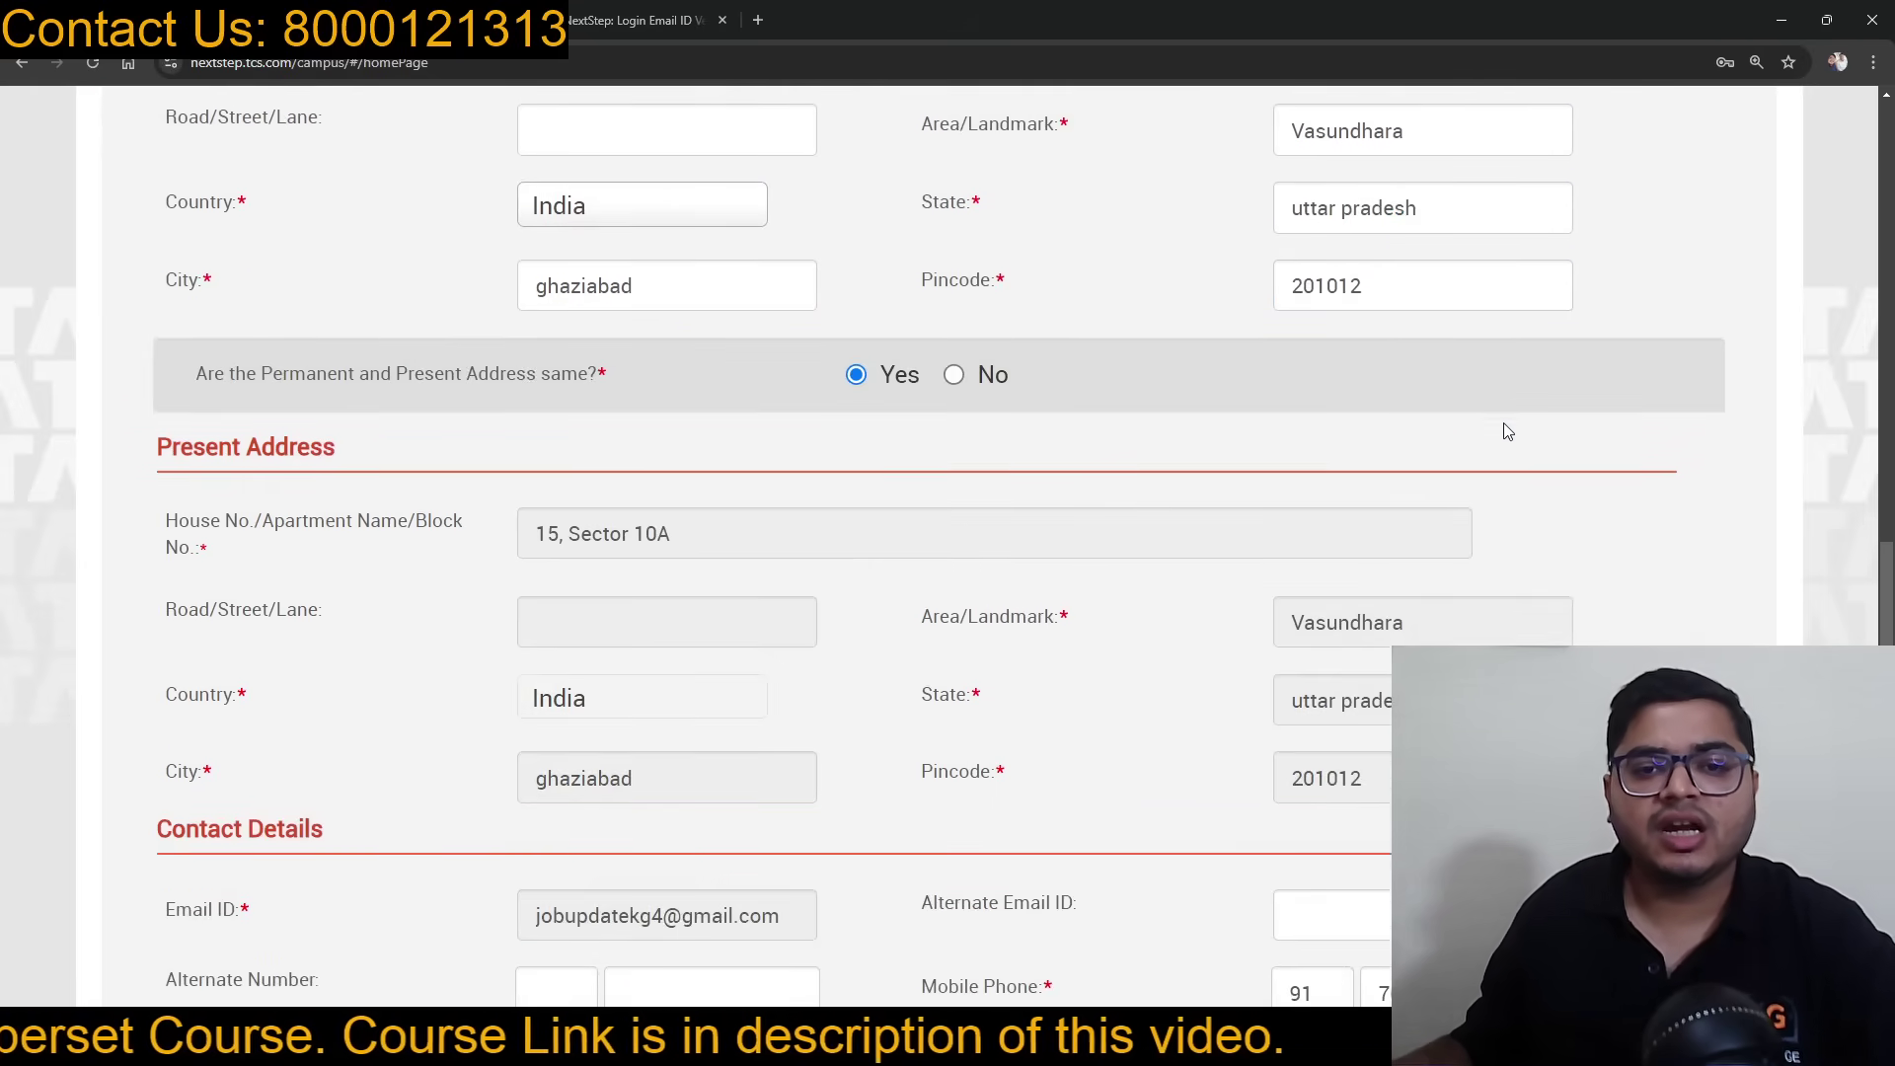
left_click(359, 816)
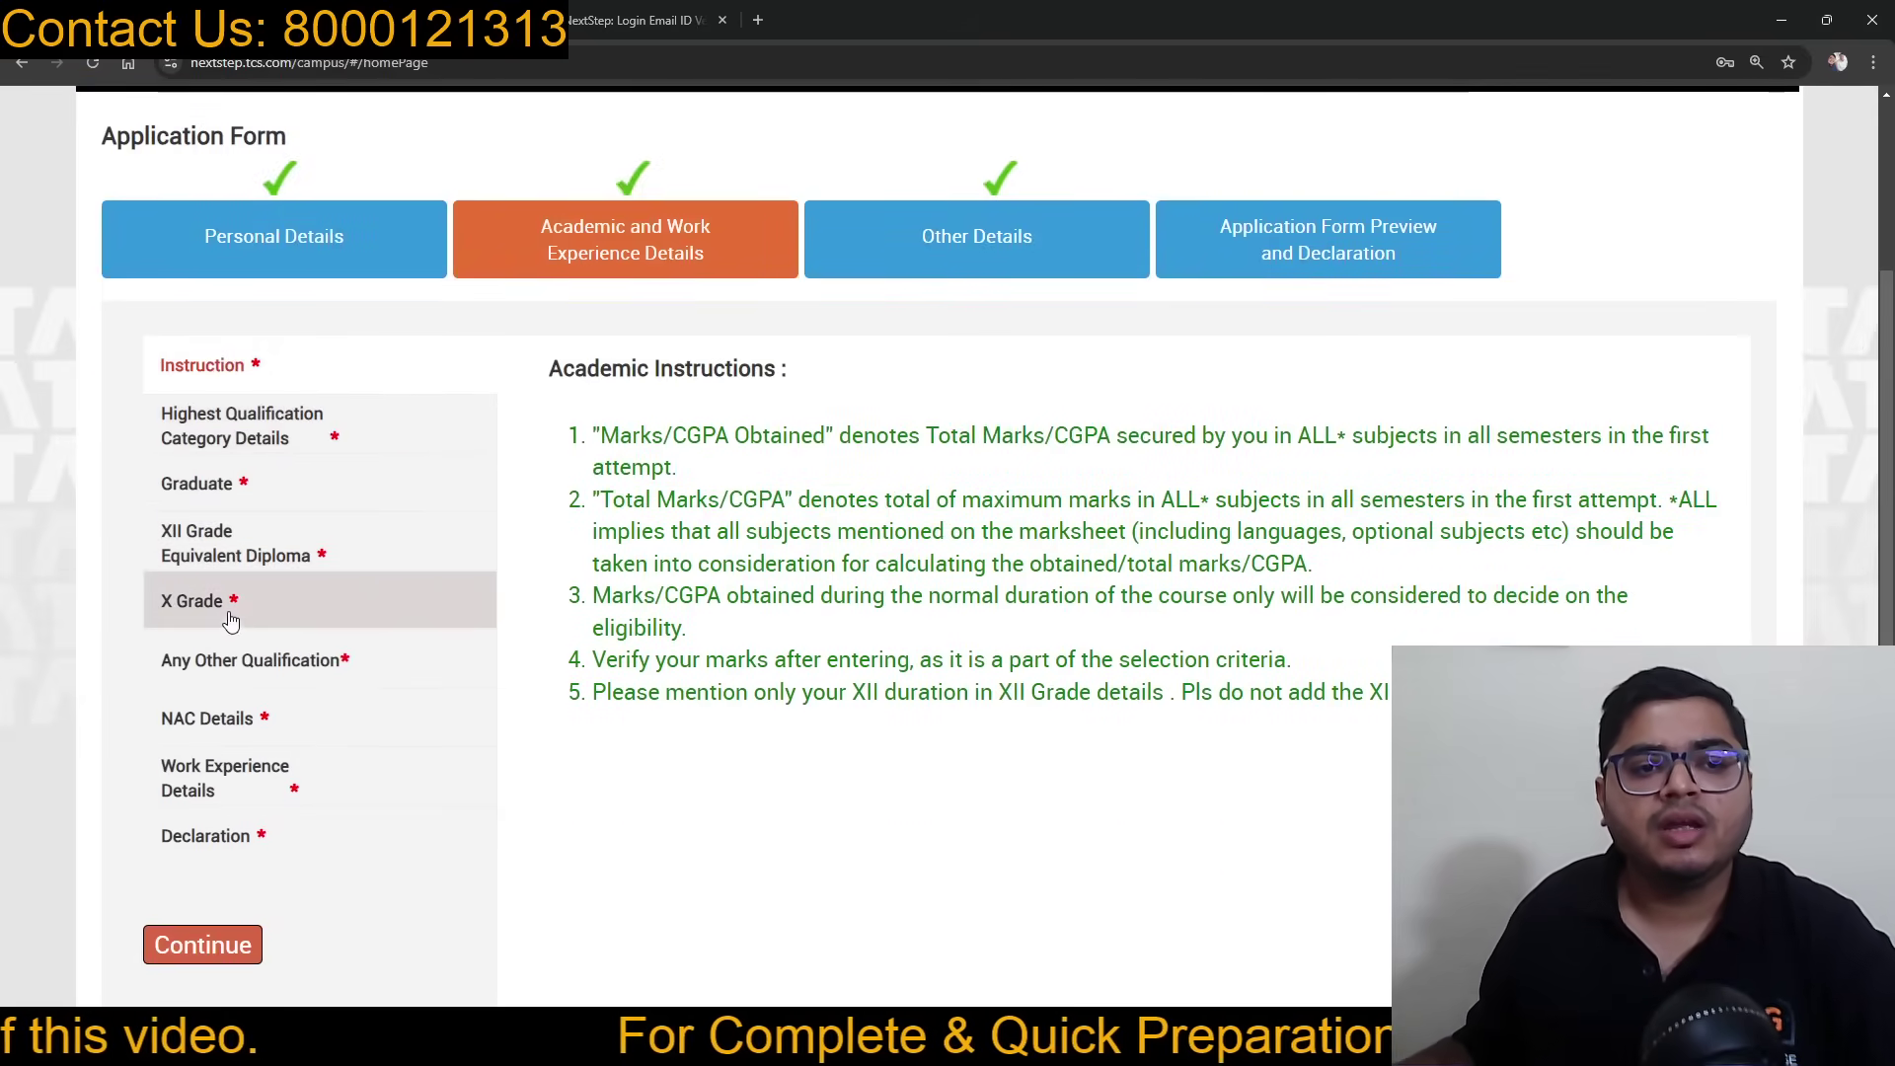
Step: Open XII Grade details and try CGPA grading with a total CGPA of 10
left_click(261, 545)
scroll(1217, 620, "down", 3)
scroll(1224, 620, "down", 2)
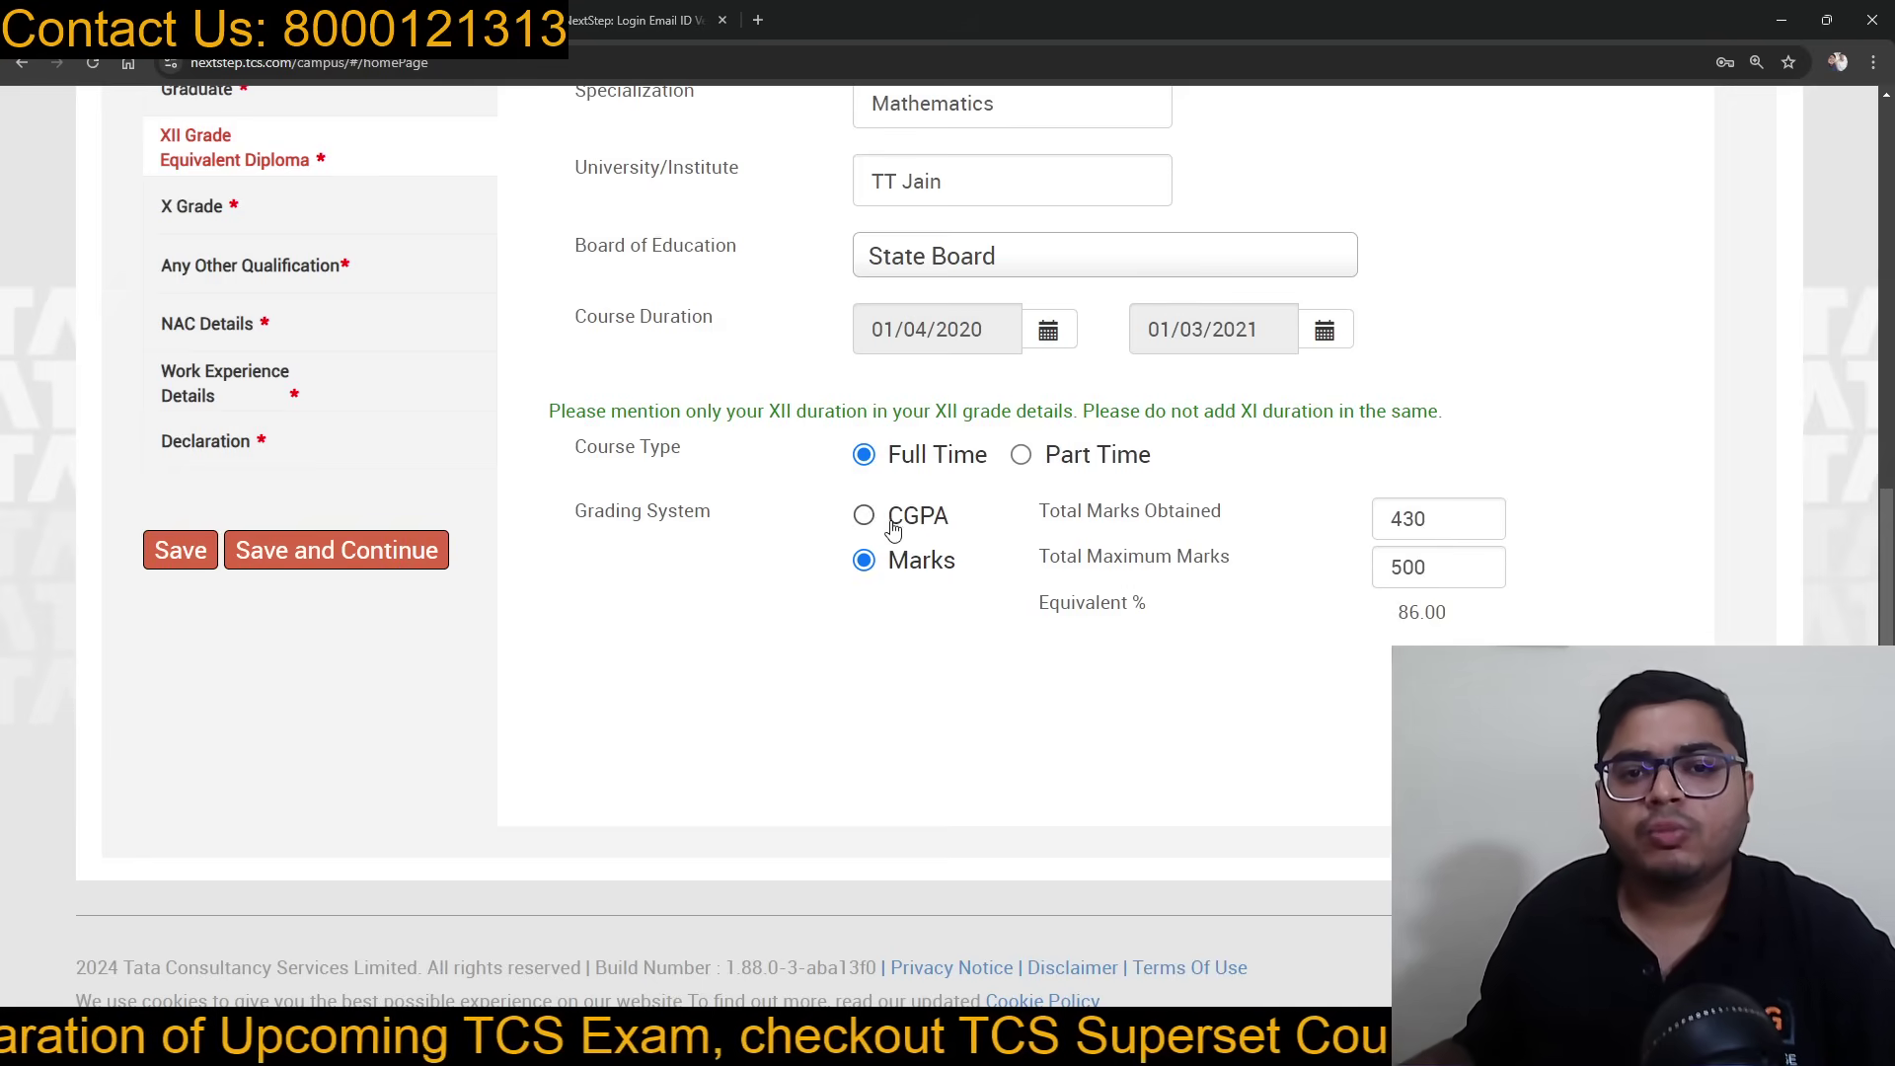
left_click(874, 520)
double_click(1413, 570)
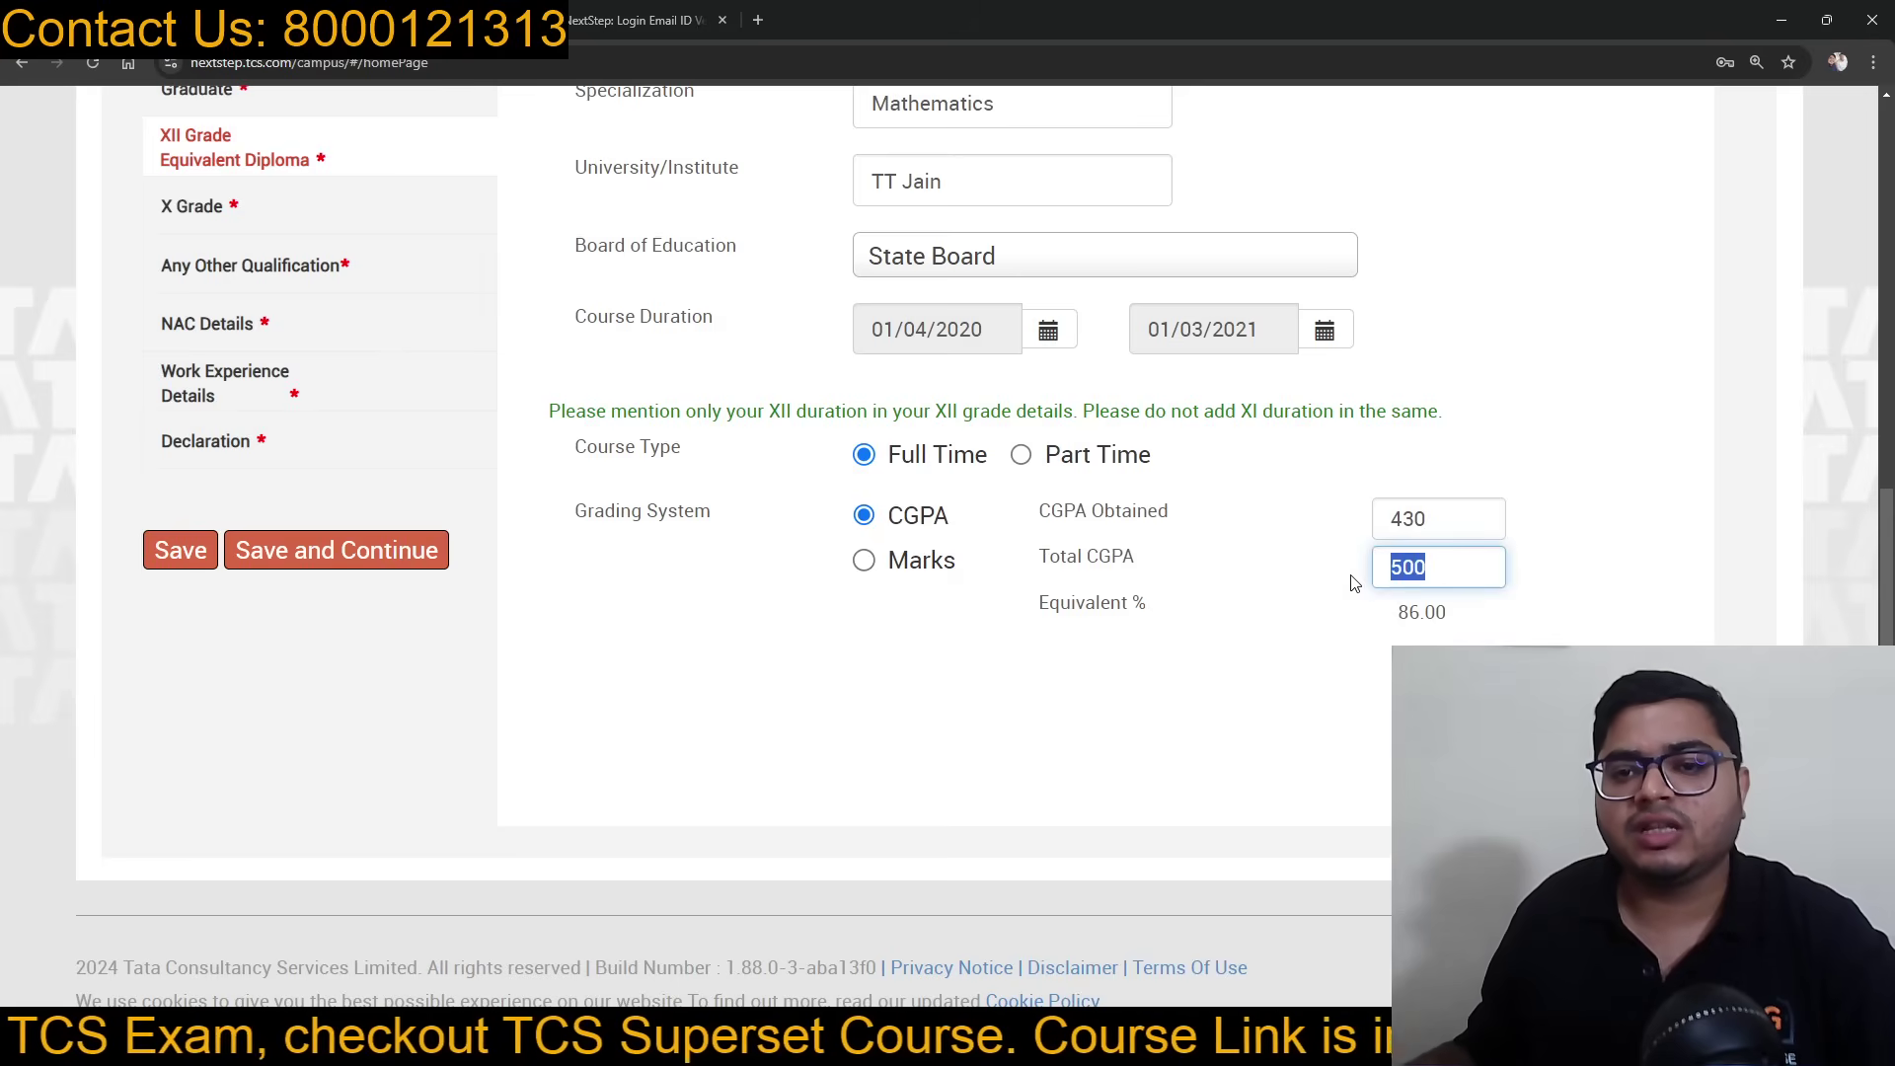
key("BackSpace")
type("10.")
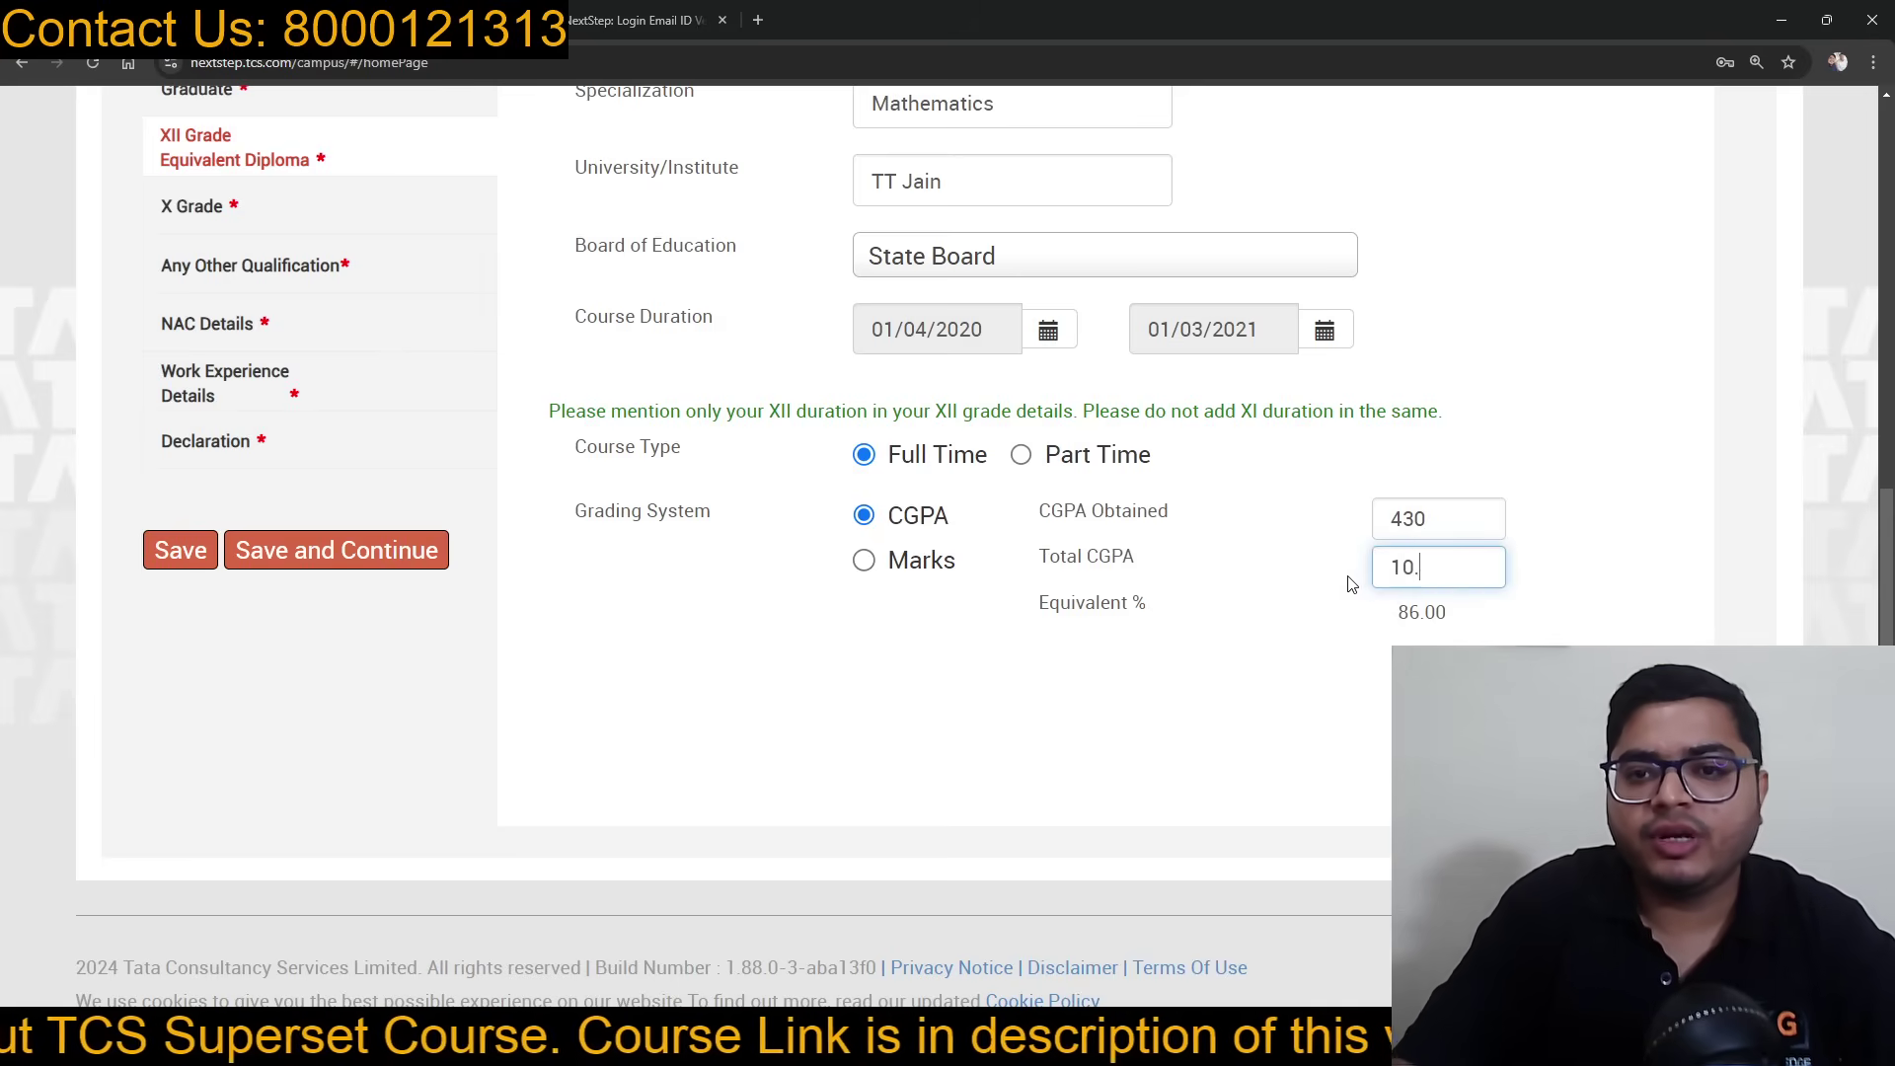
left_click(1442, 515)
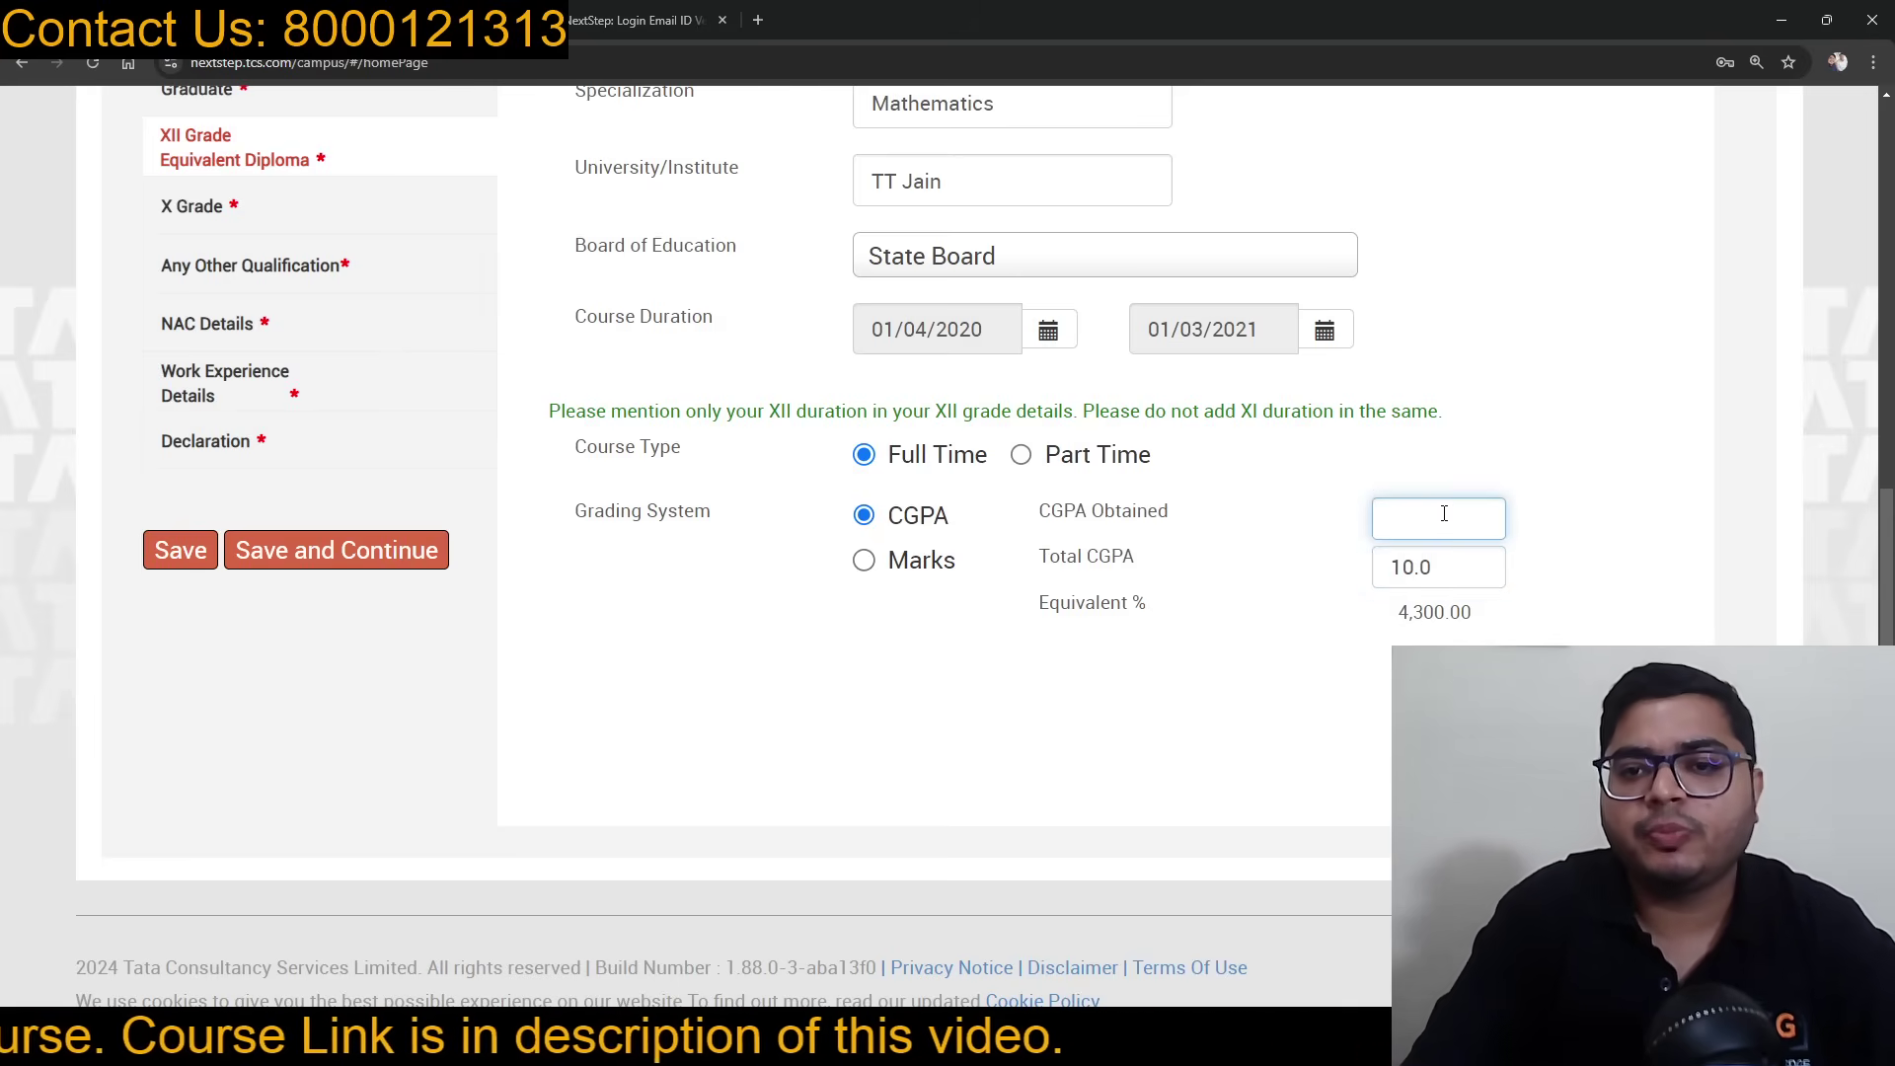
left_click(1592, 659)
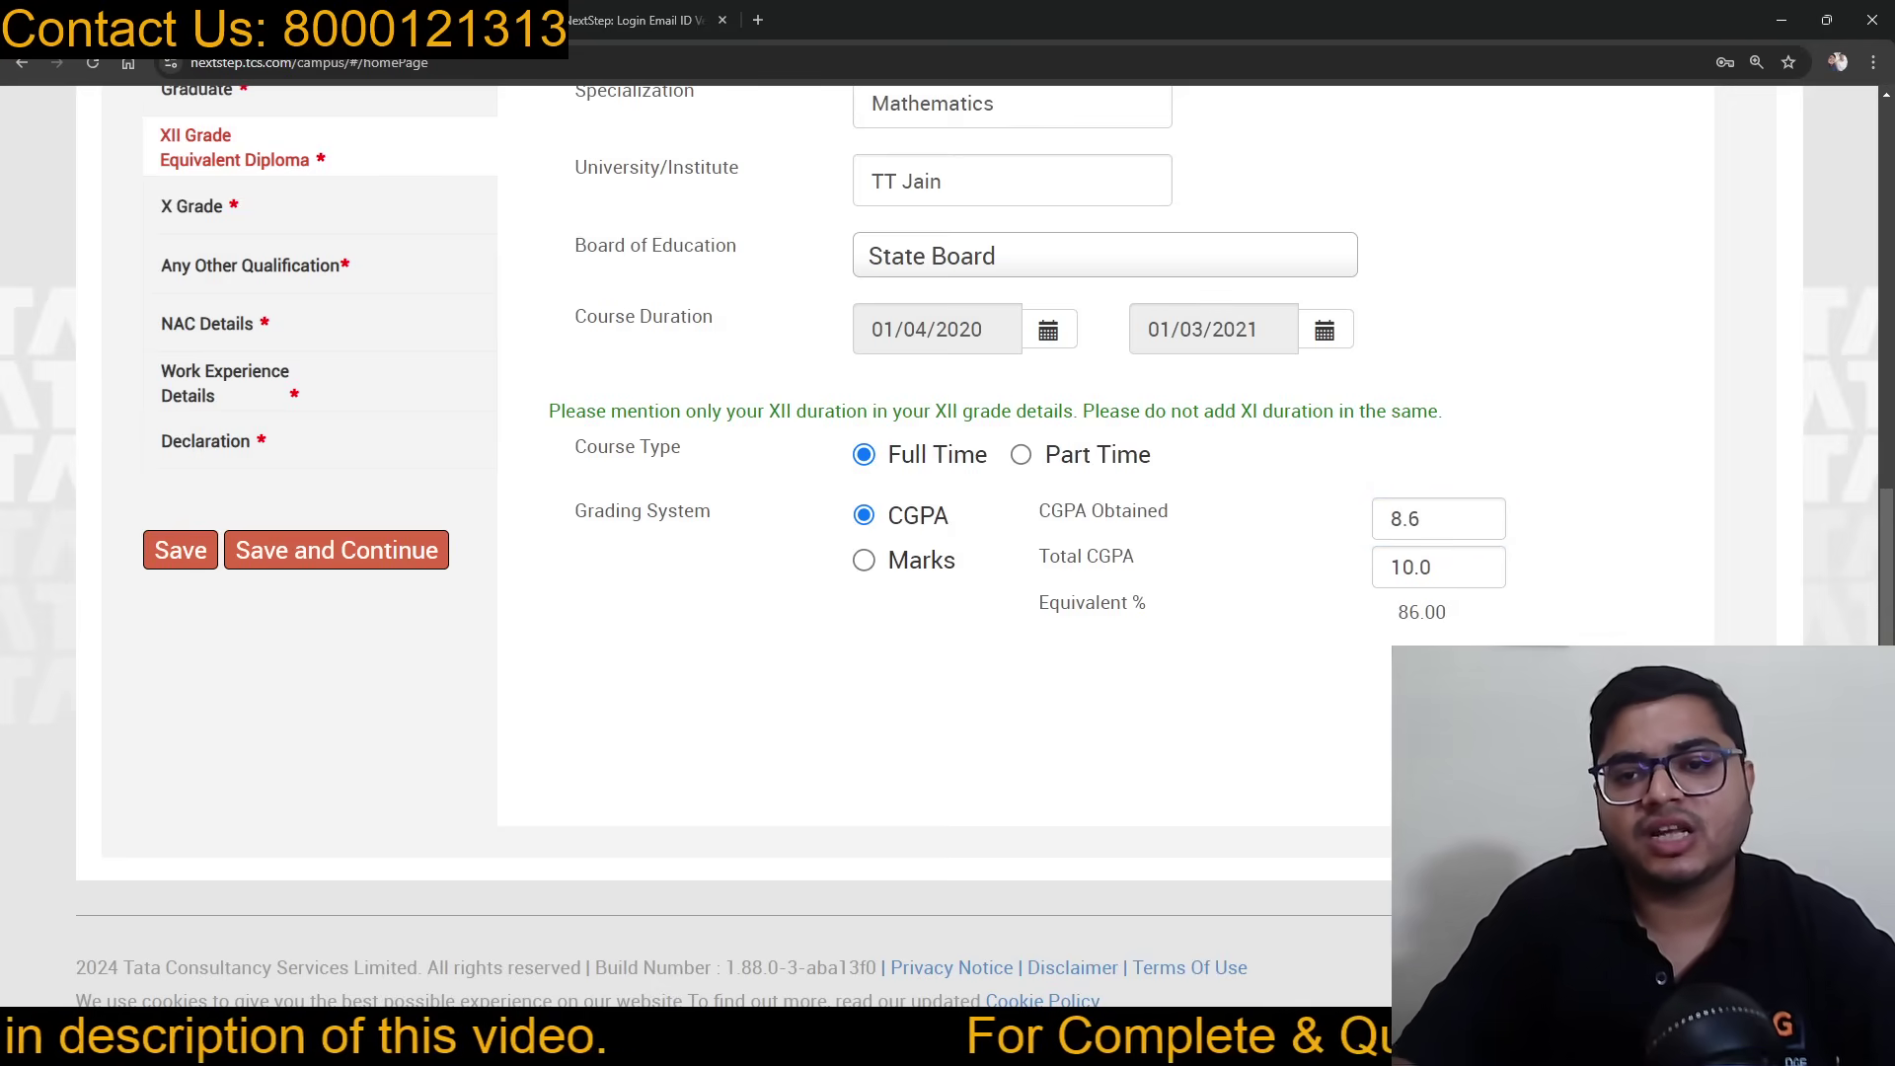
Step: Switch XII grading to Marks with 86 obtained out of 100, giving 86.00%
left_click(918, 561)
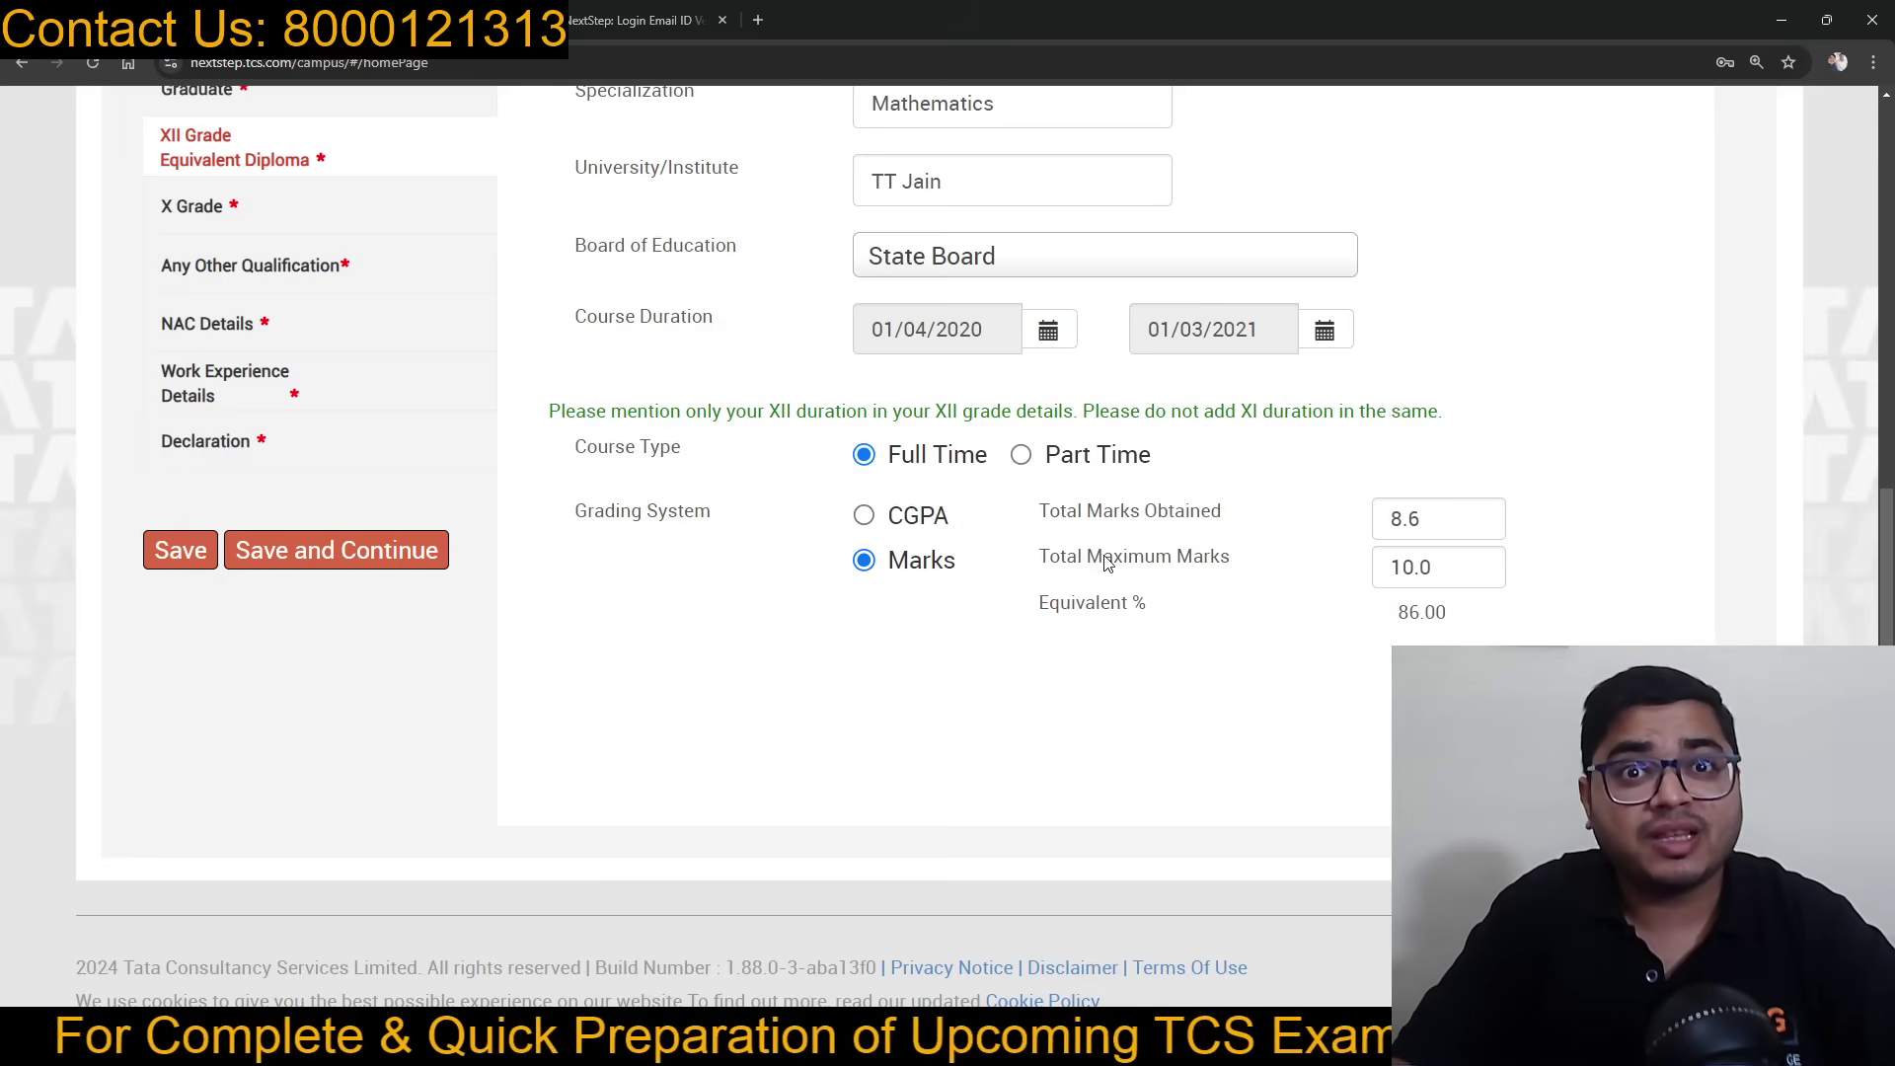
left_click(1441, 563)
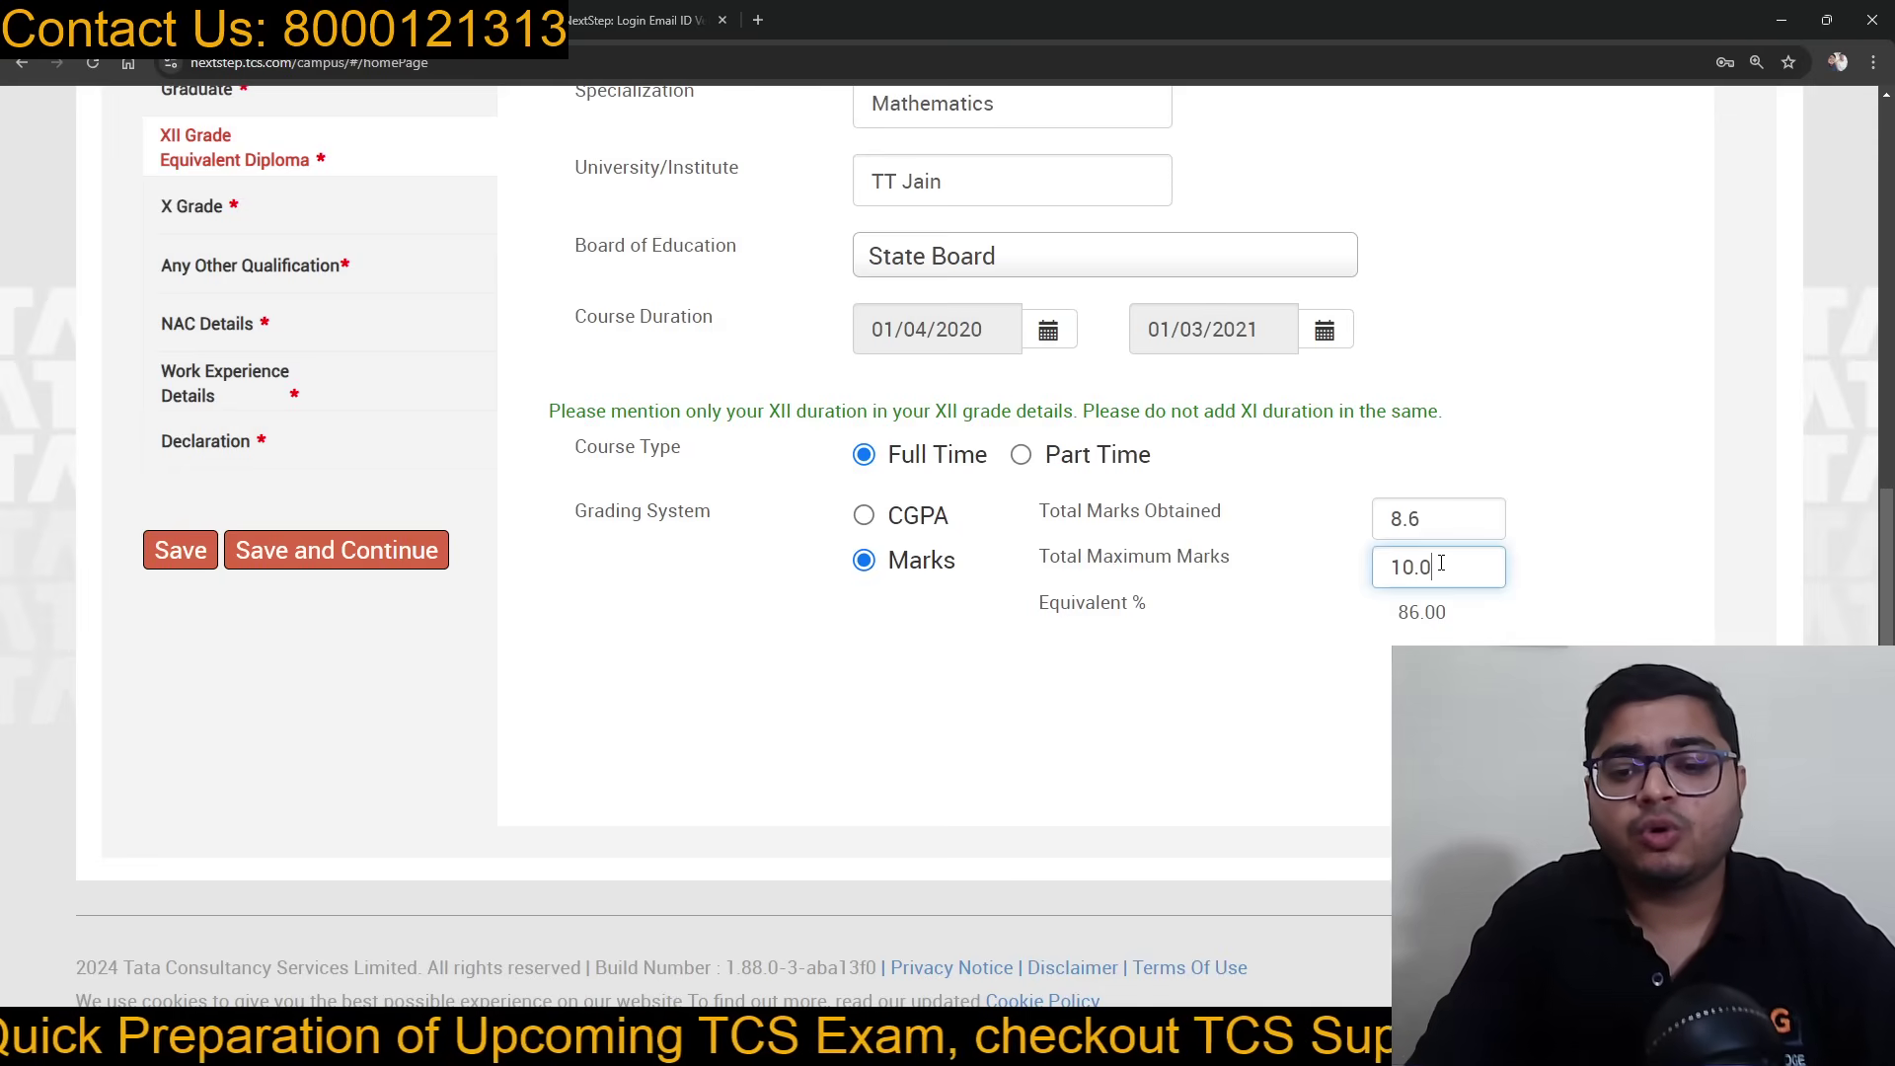
type("100")
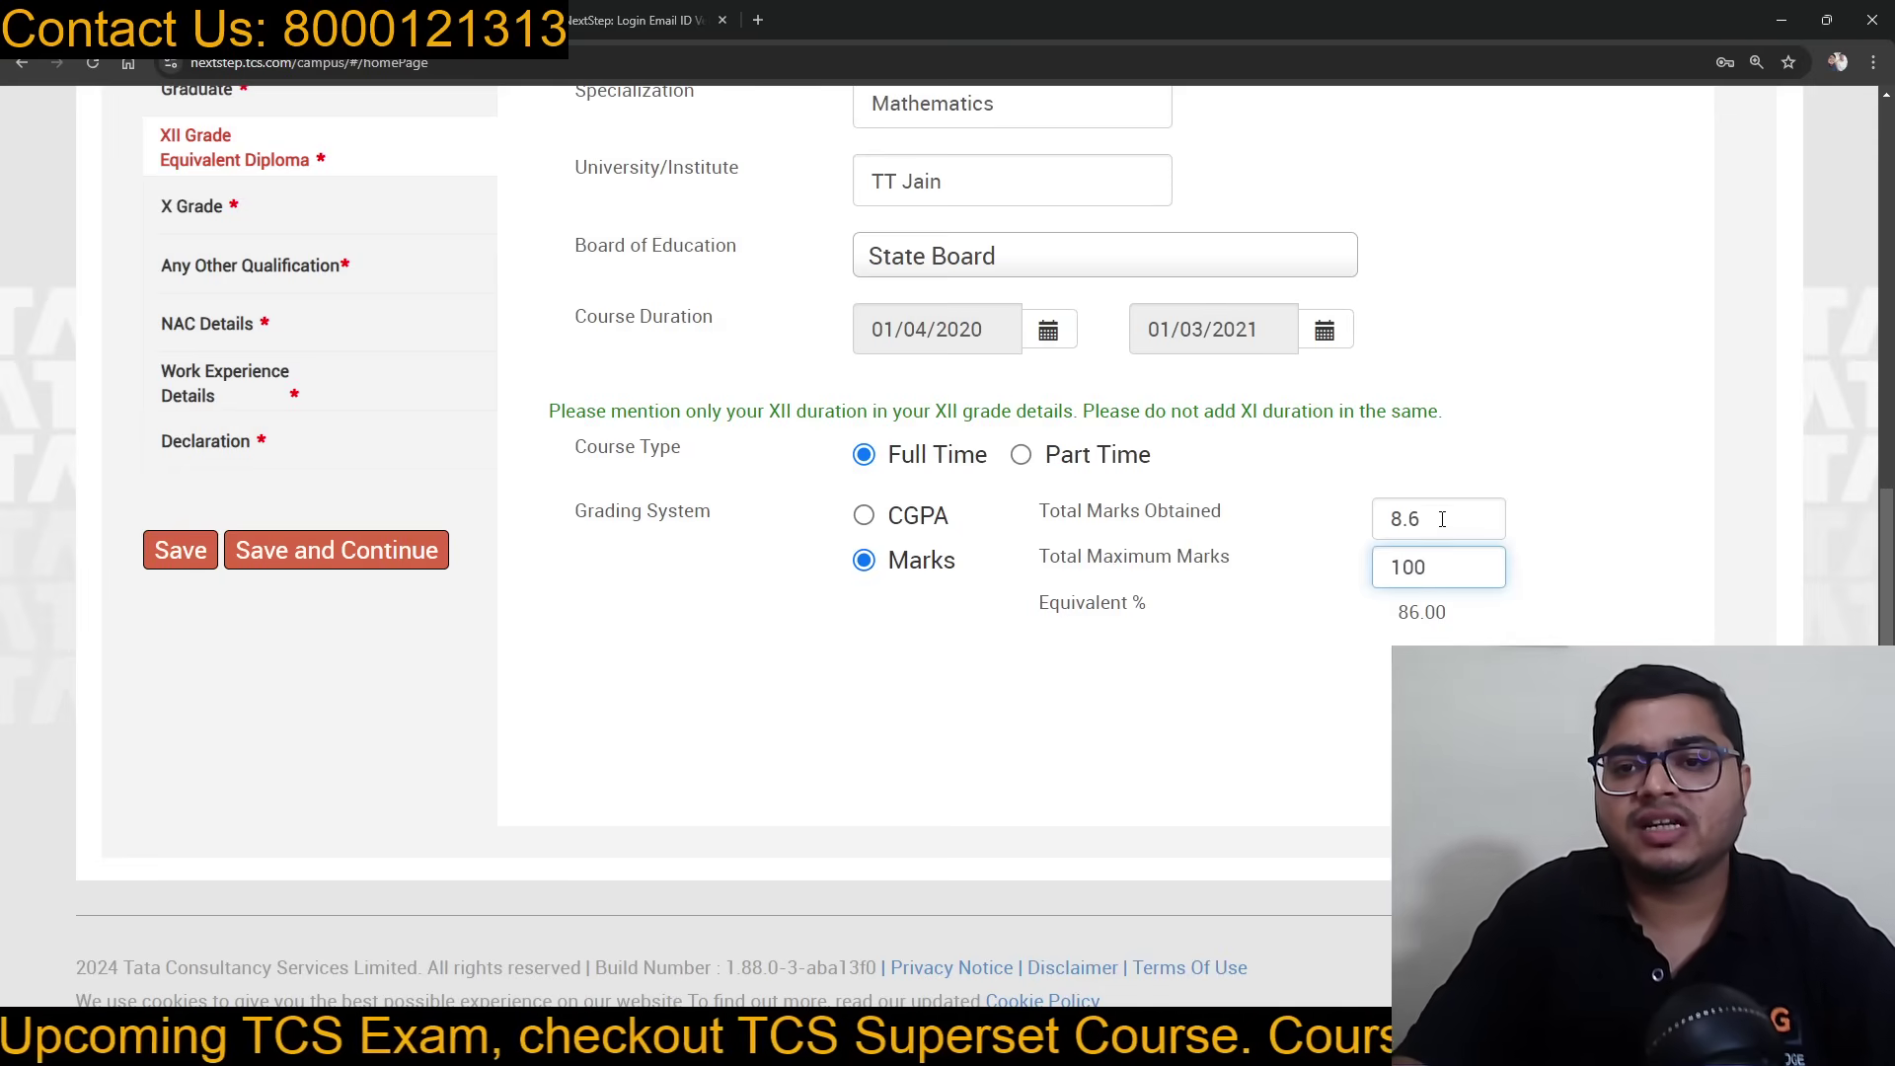
left_click(1442, 516)
type("86")
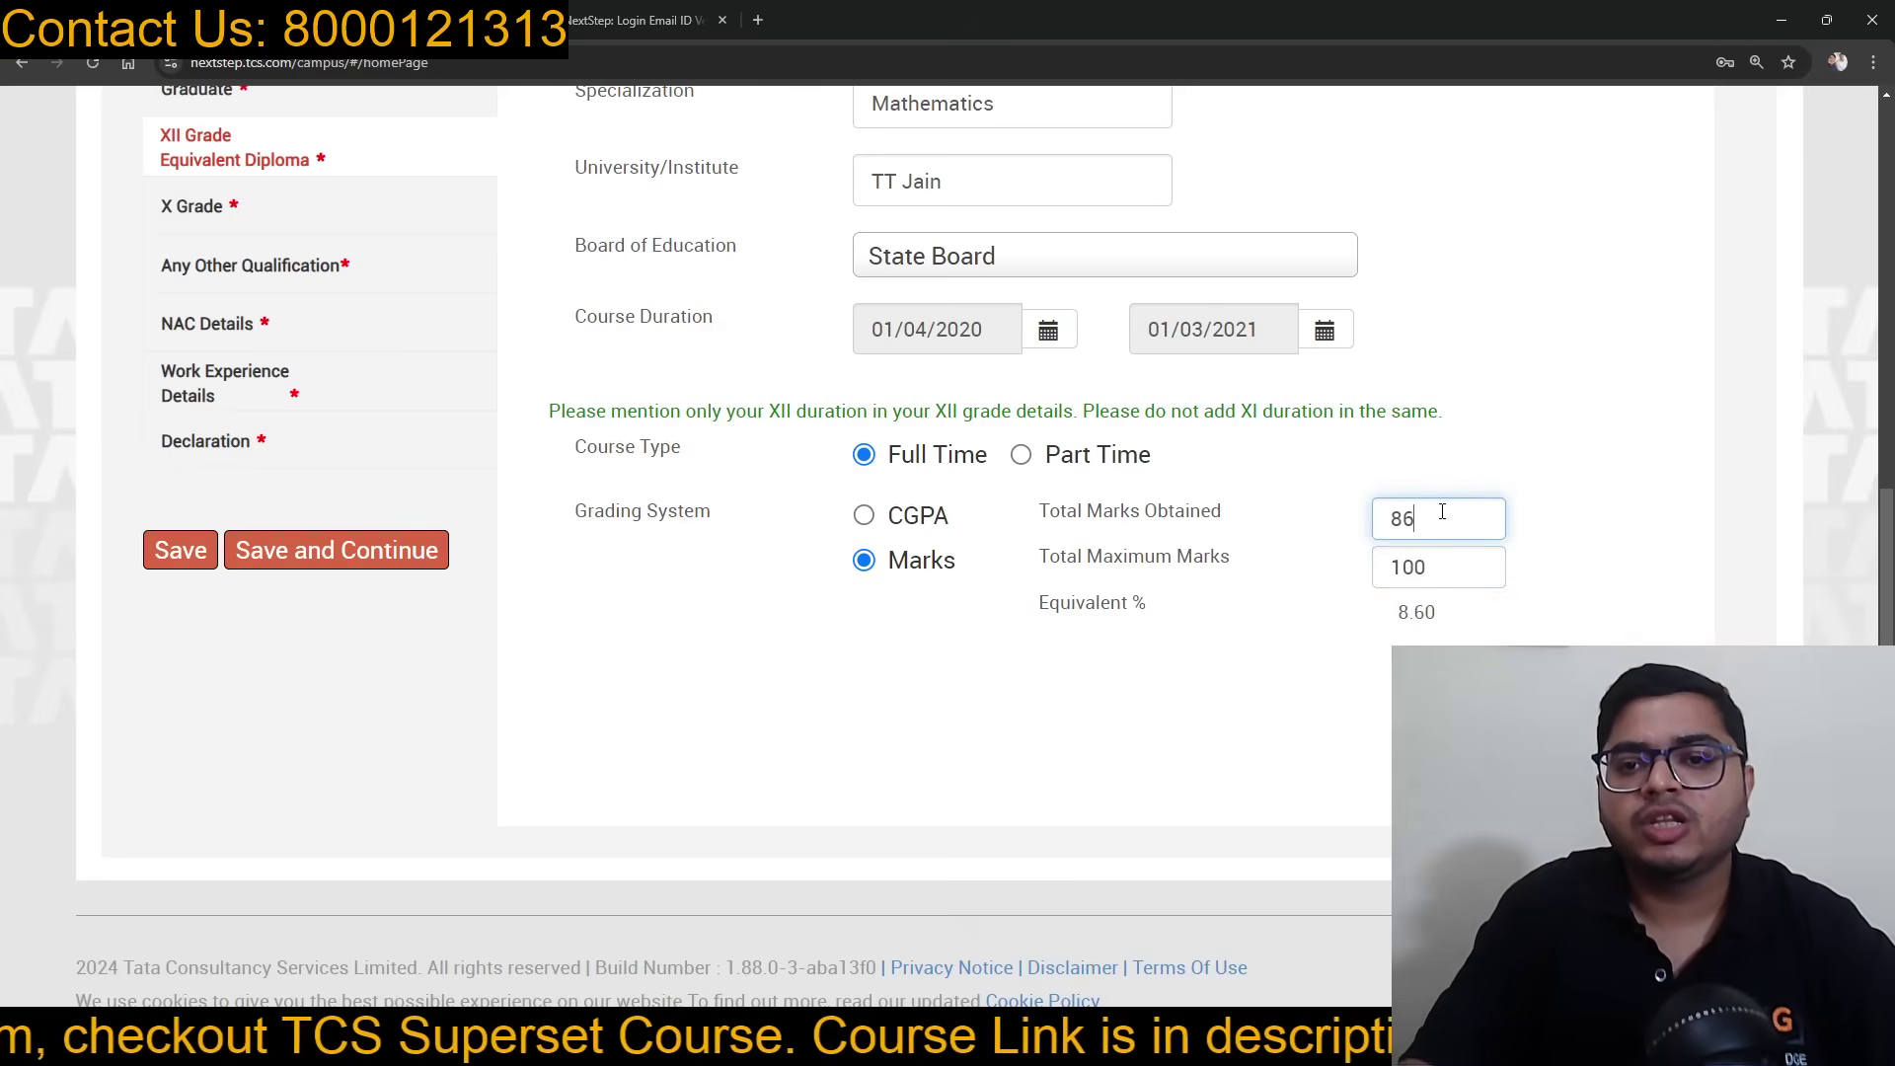
left_click(1388, 697)
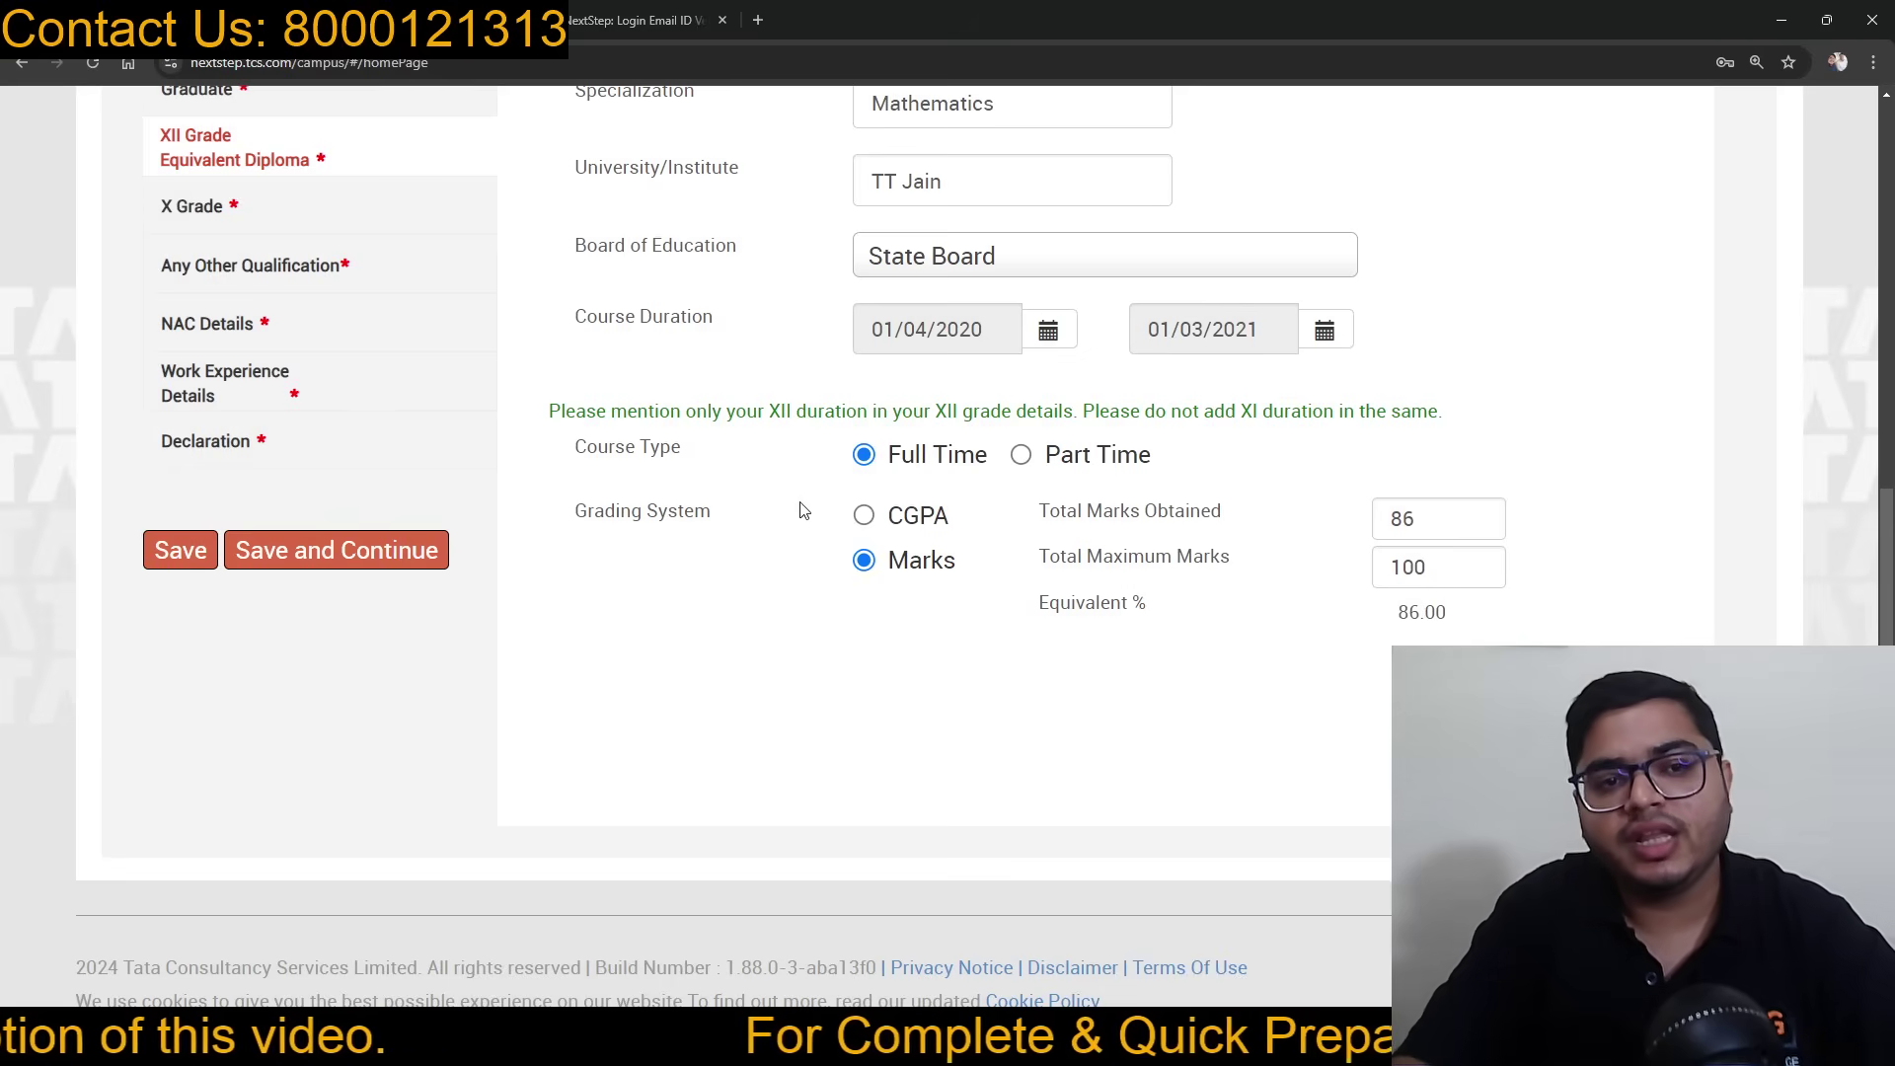
scroll(555, 525, "up", 3)
left_click(296, 450)
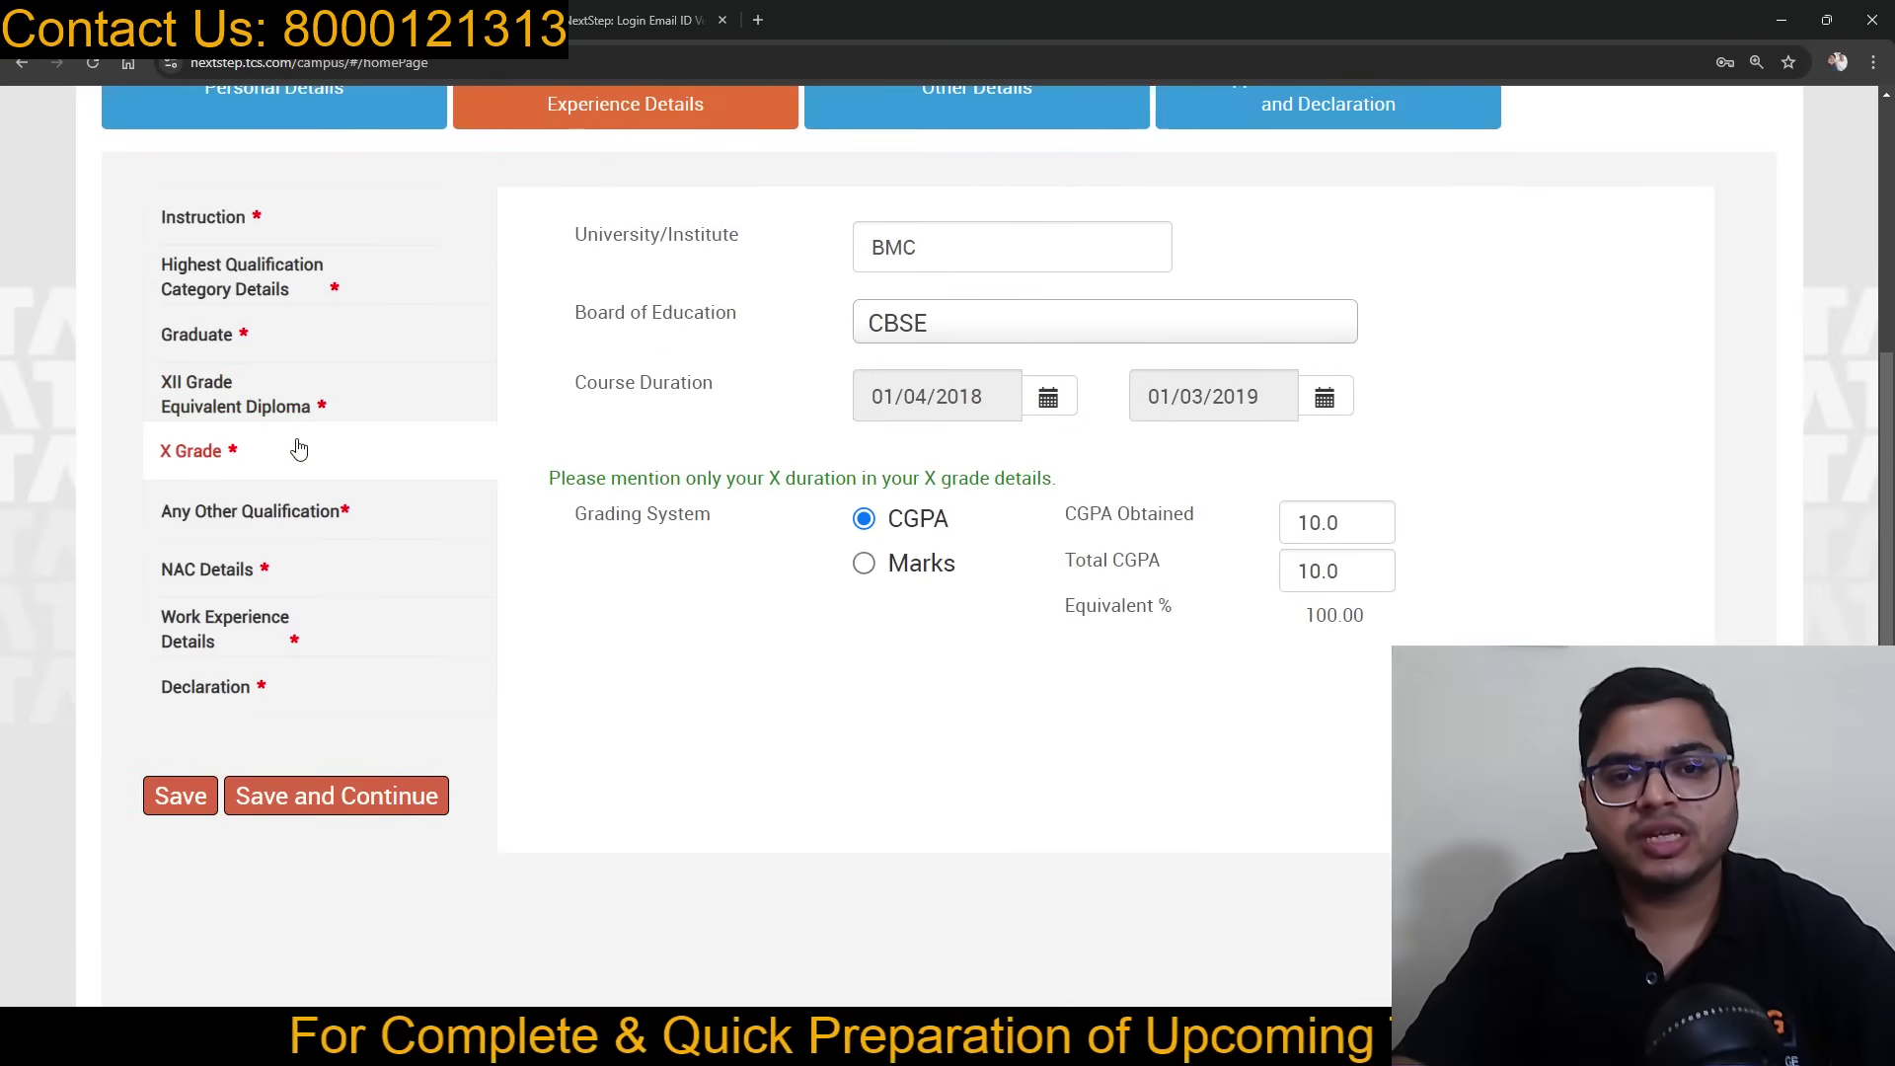
Step: Save the Graduate course details, then visit Other Details and return to the academic section
left_click(311, 343)
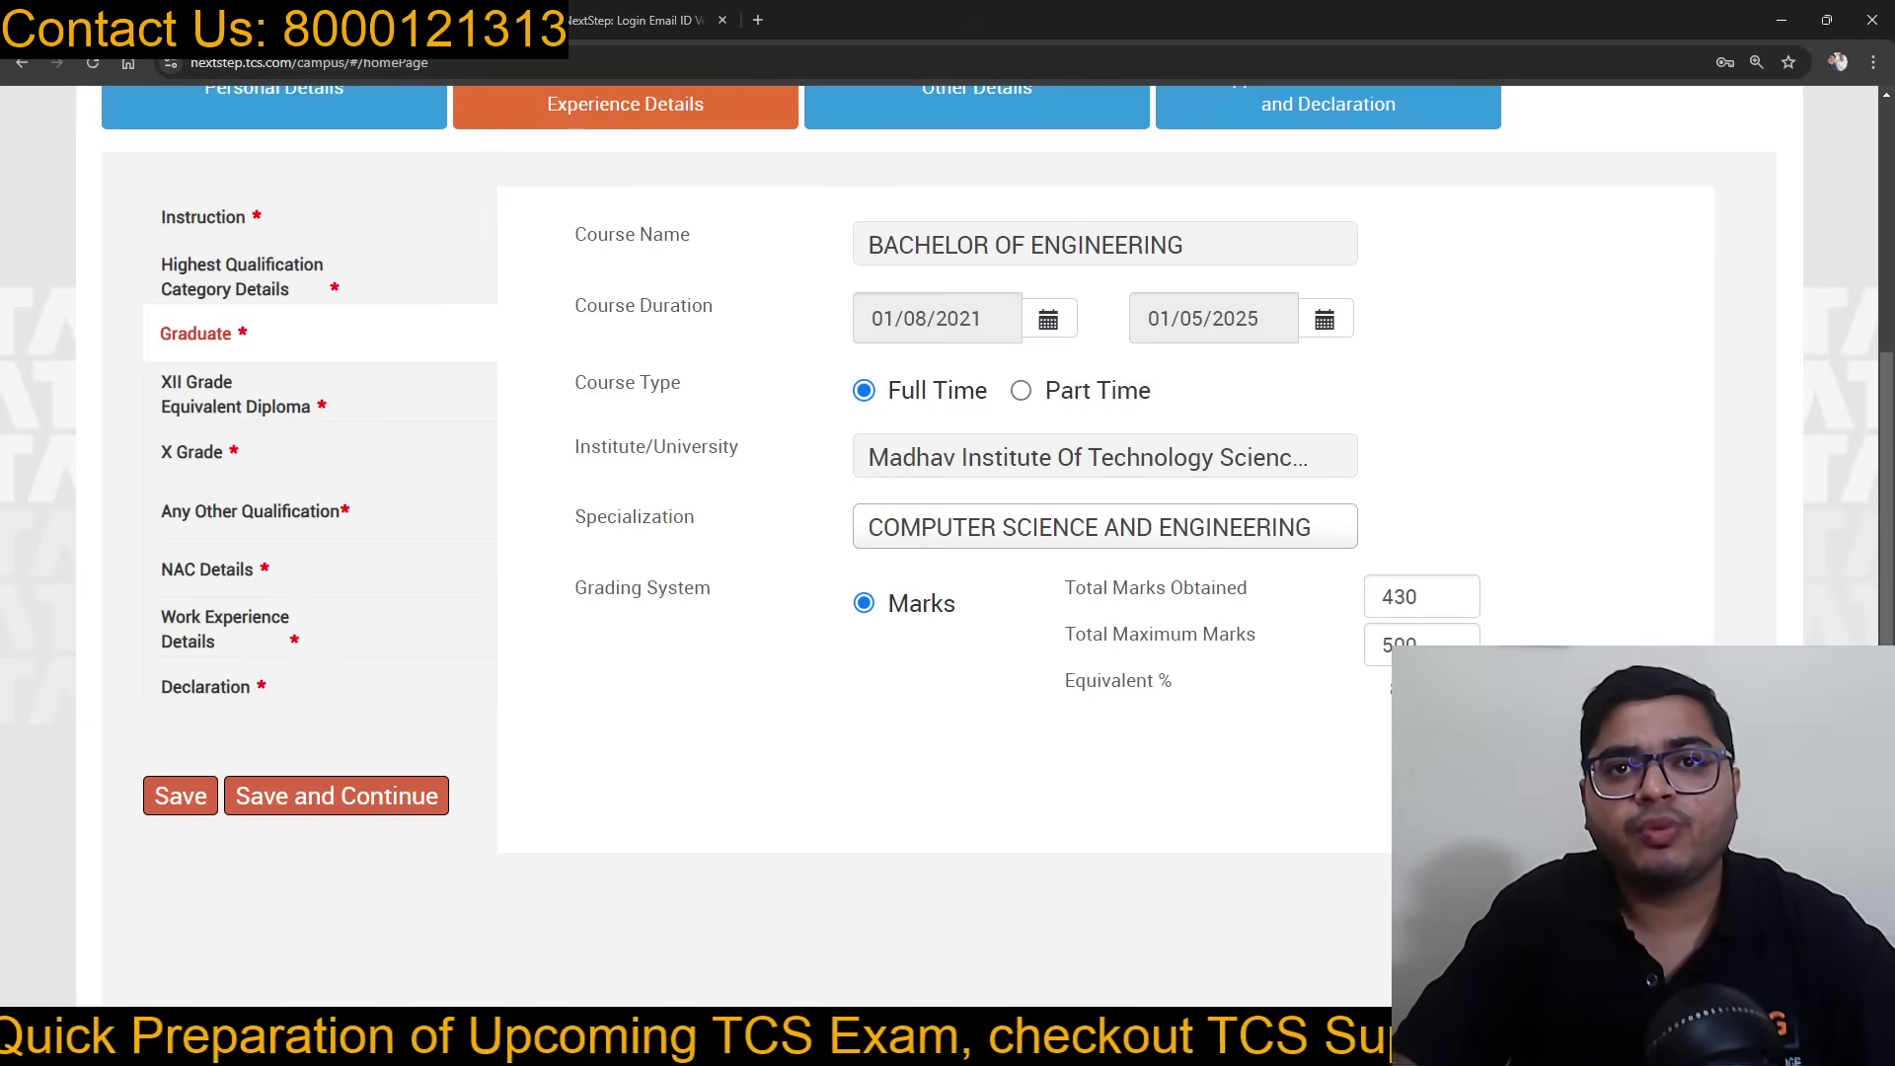
left_click(394, 809)
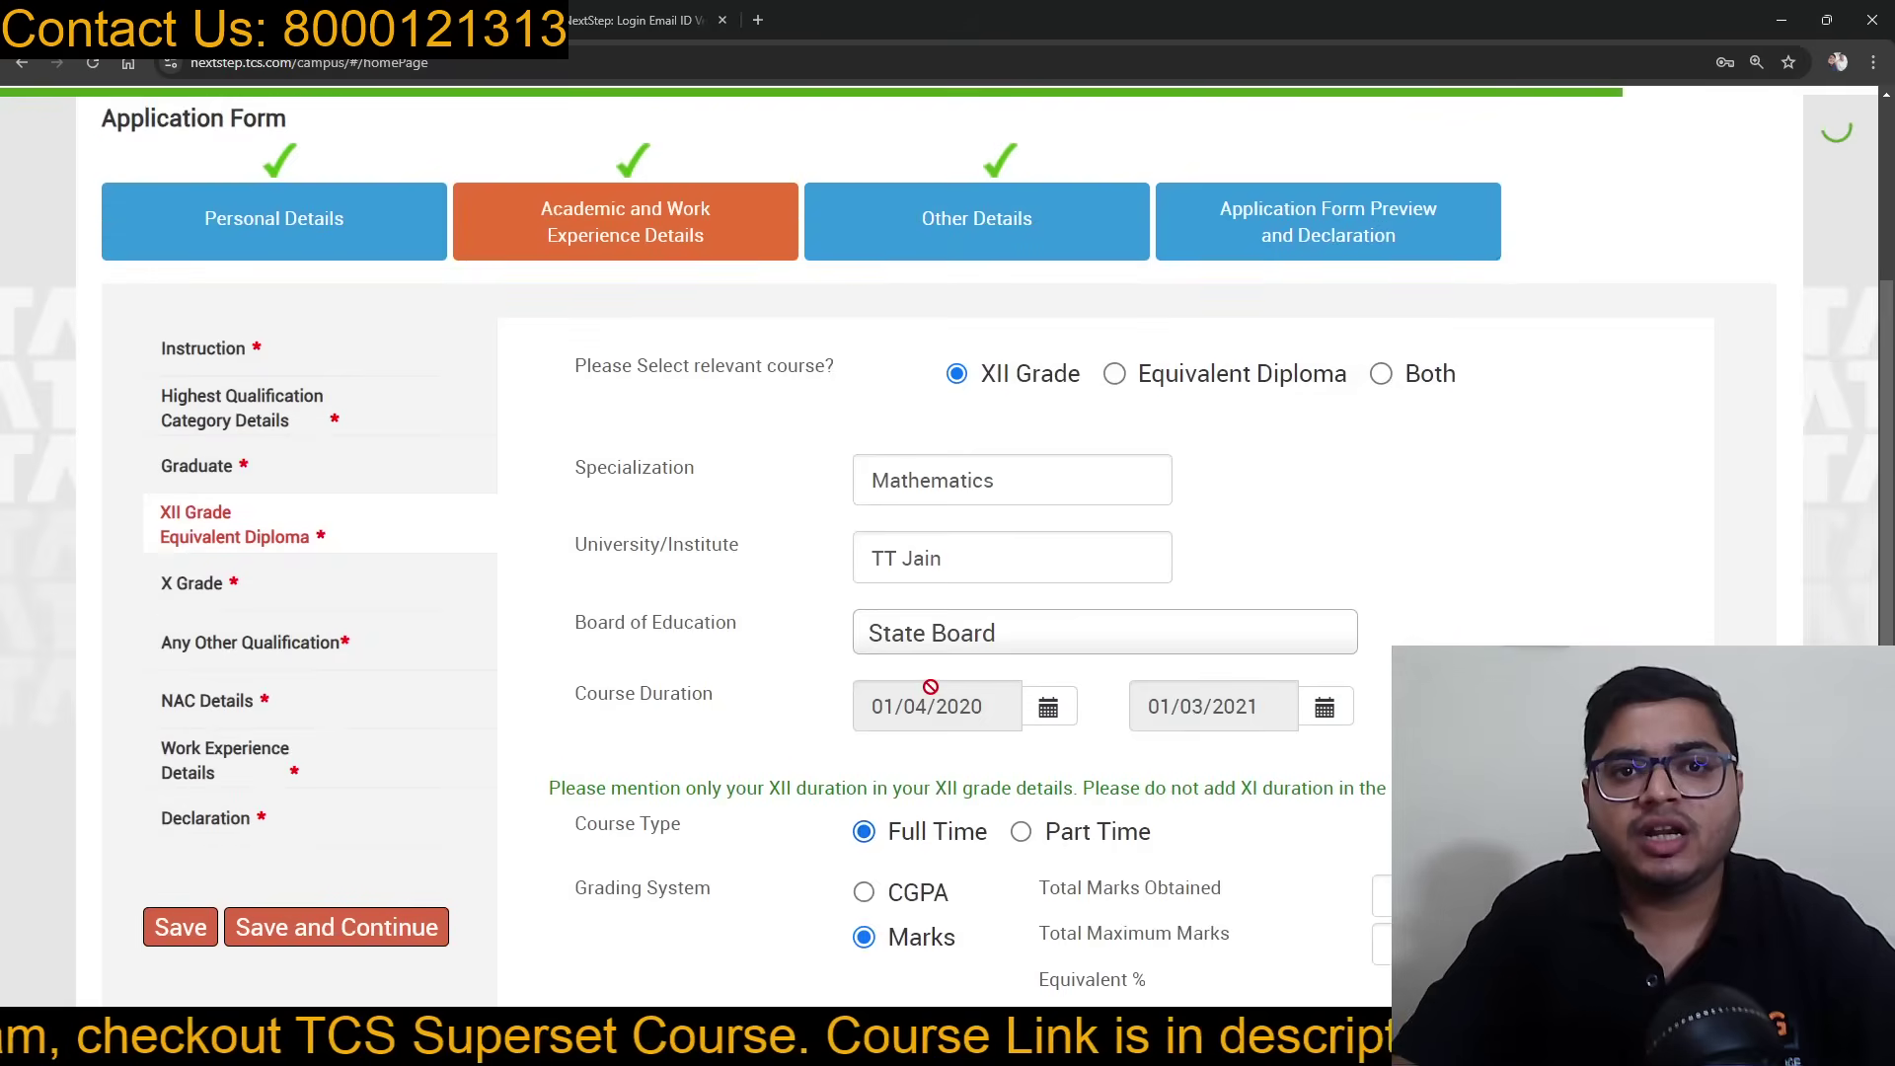
left_click(959, 226)
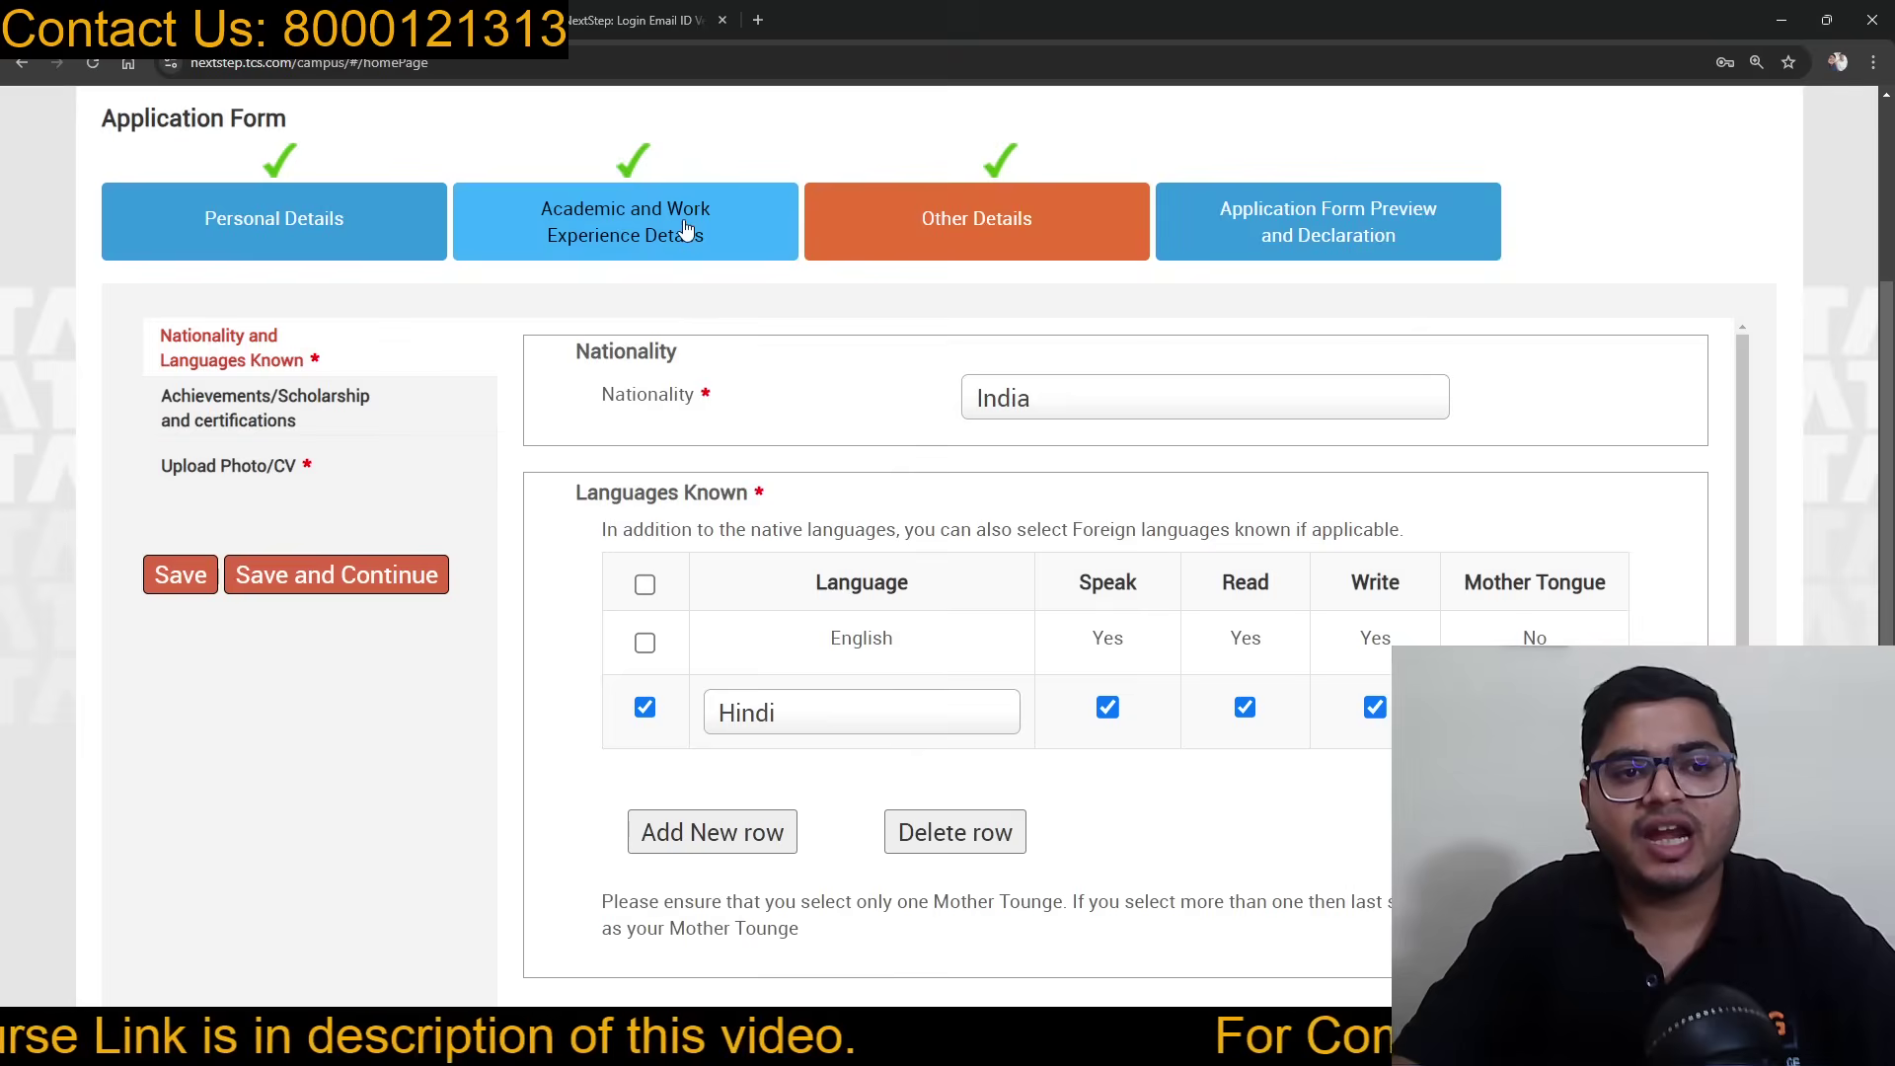
left_click(681, 229)
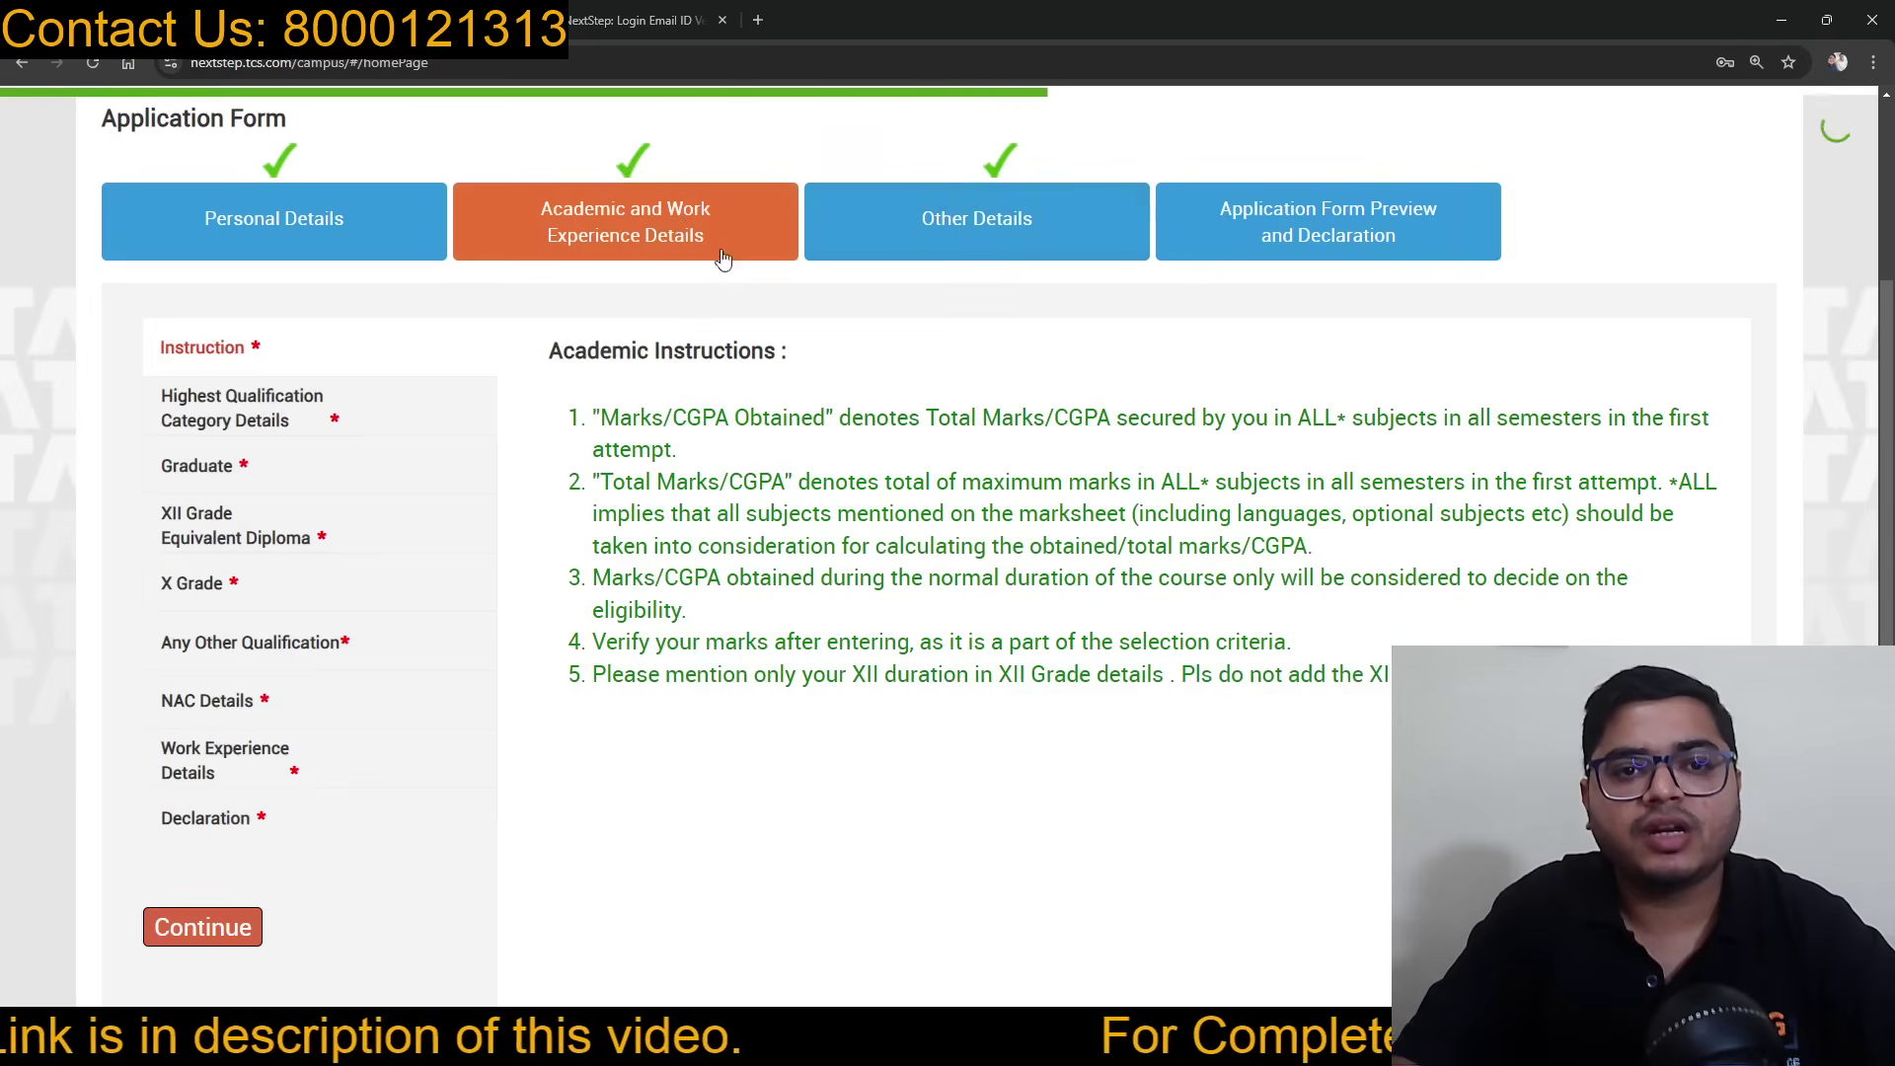
Step: Review the academic Declaration answers and save them to continue to Other Details
left_click(232, 829)
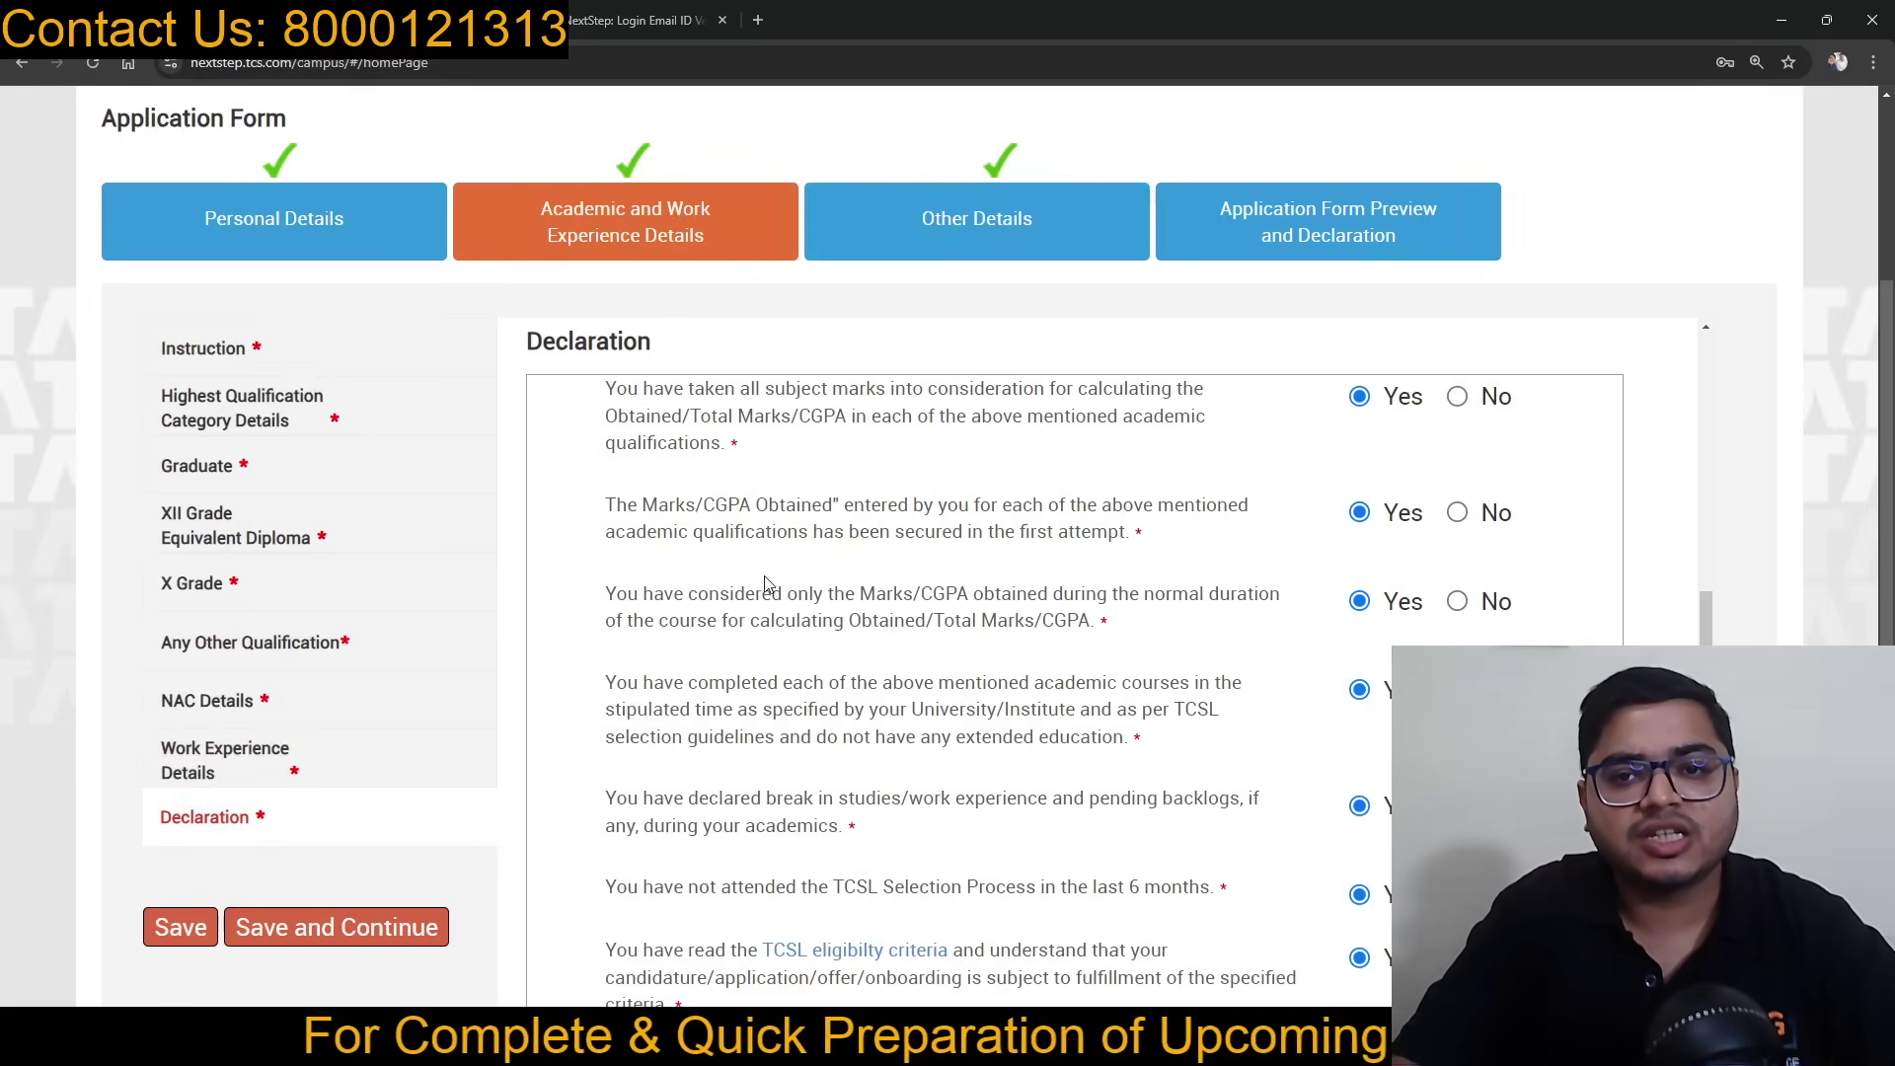
scroll(790, 590, "down", 5)
scroll(790, 590, "up", 5)
scroll(790, 591, "up", 3)
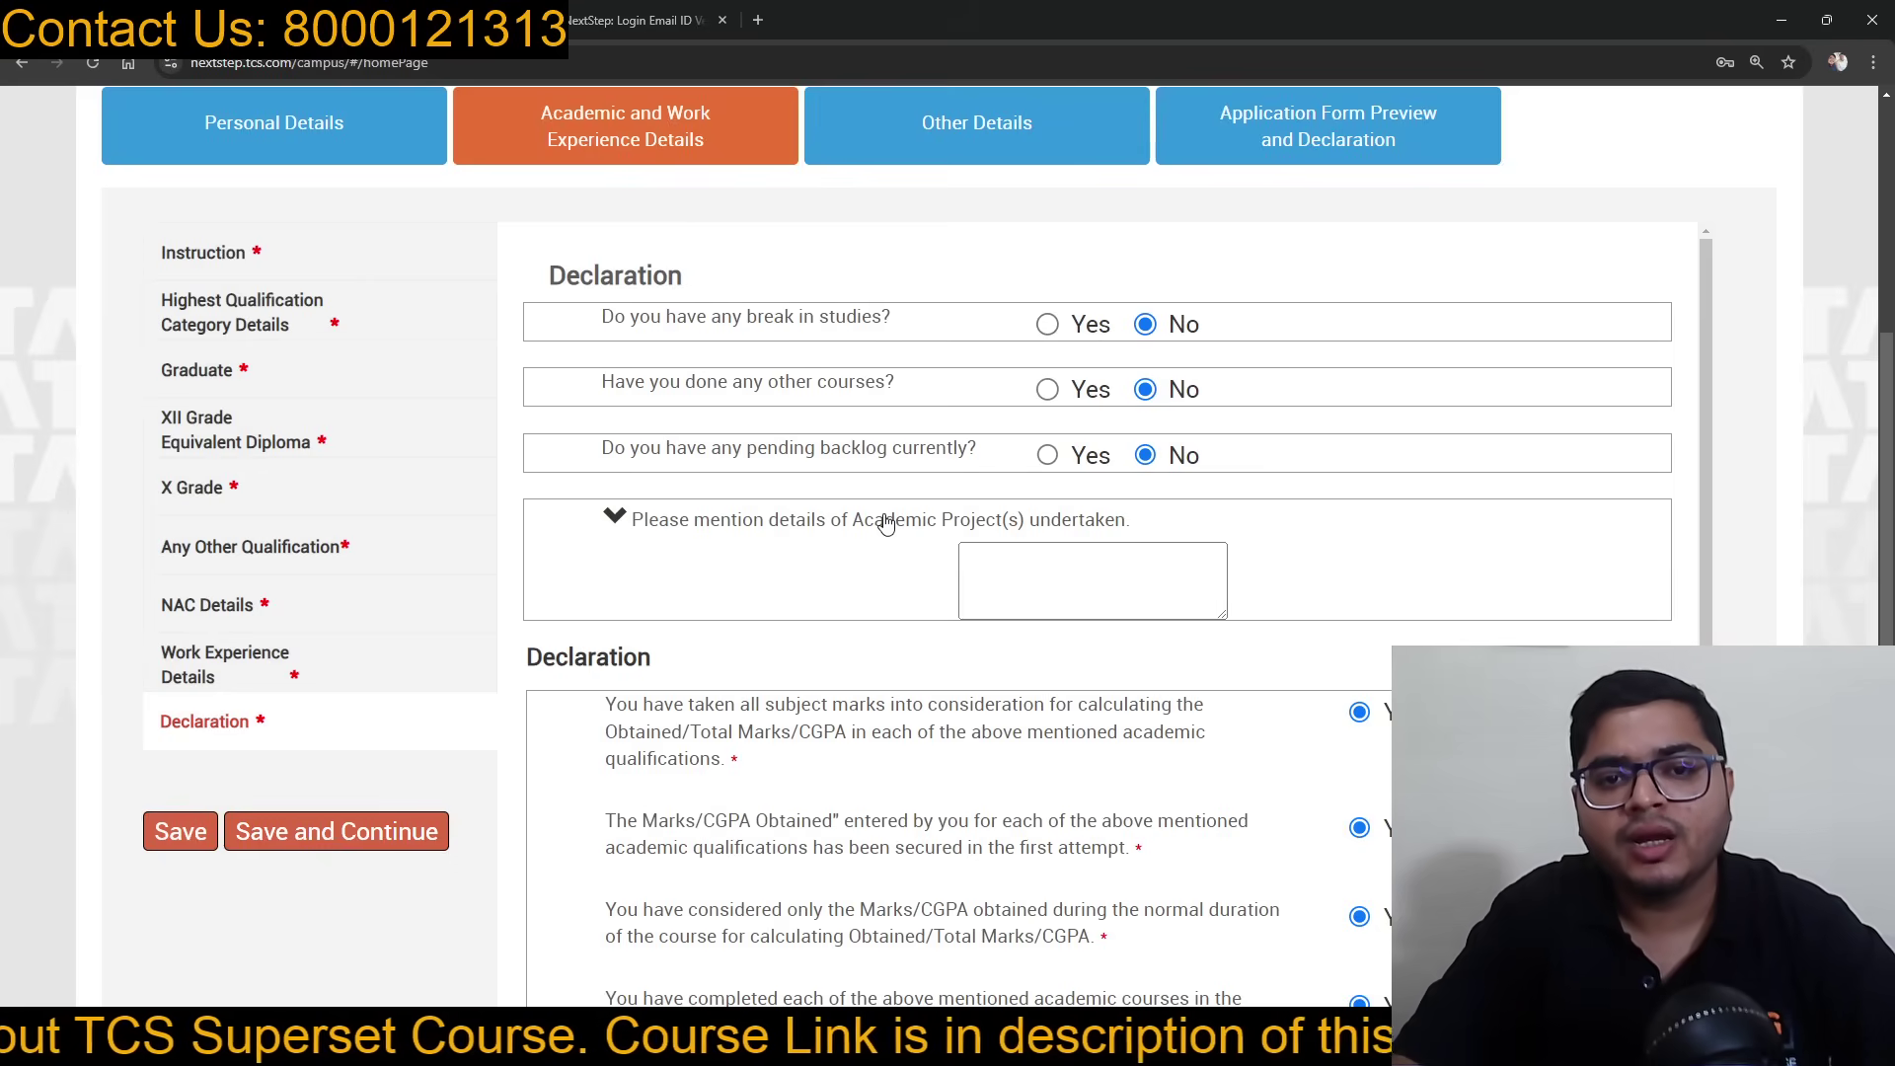
scroll(1046, 545, "down", 1)
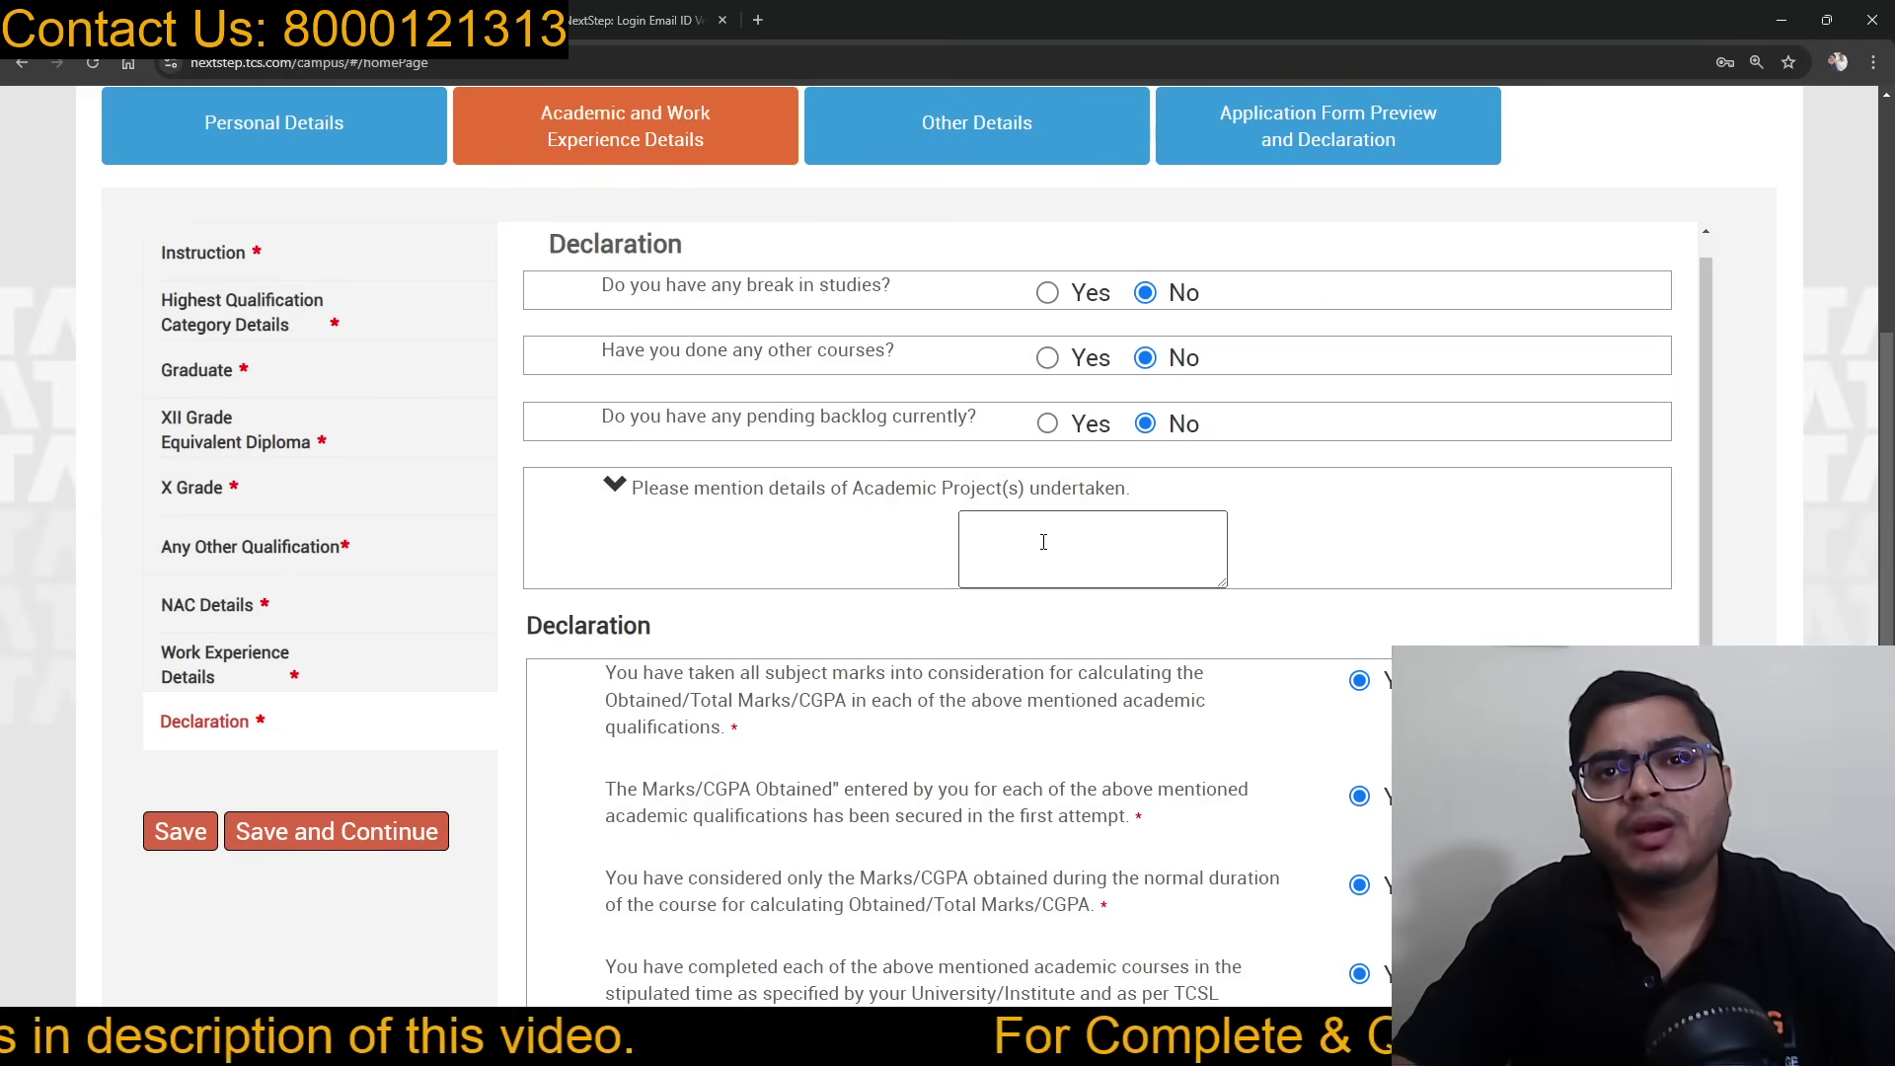
left_click(1043, 542)
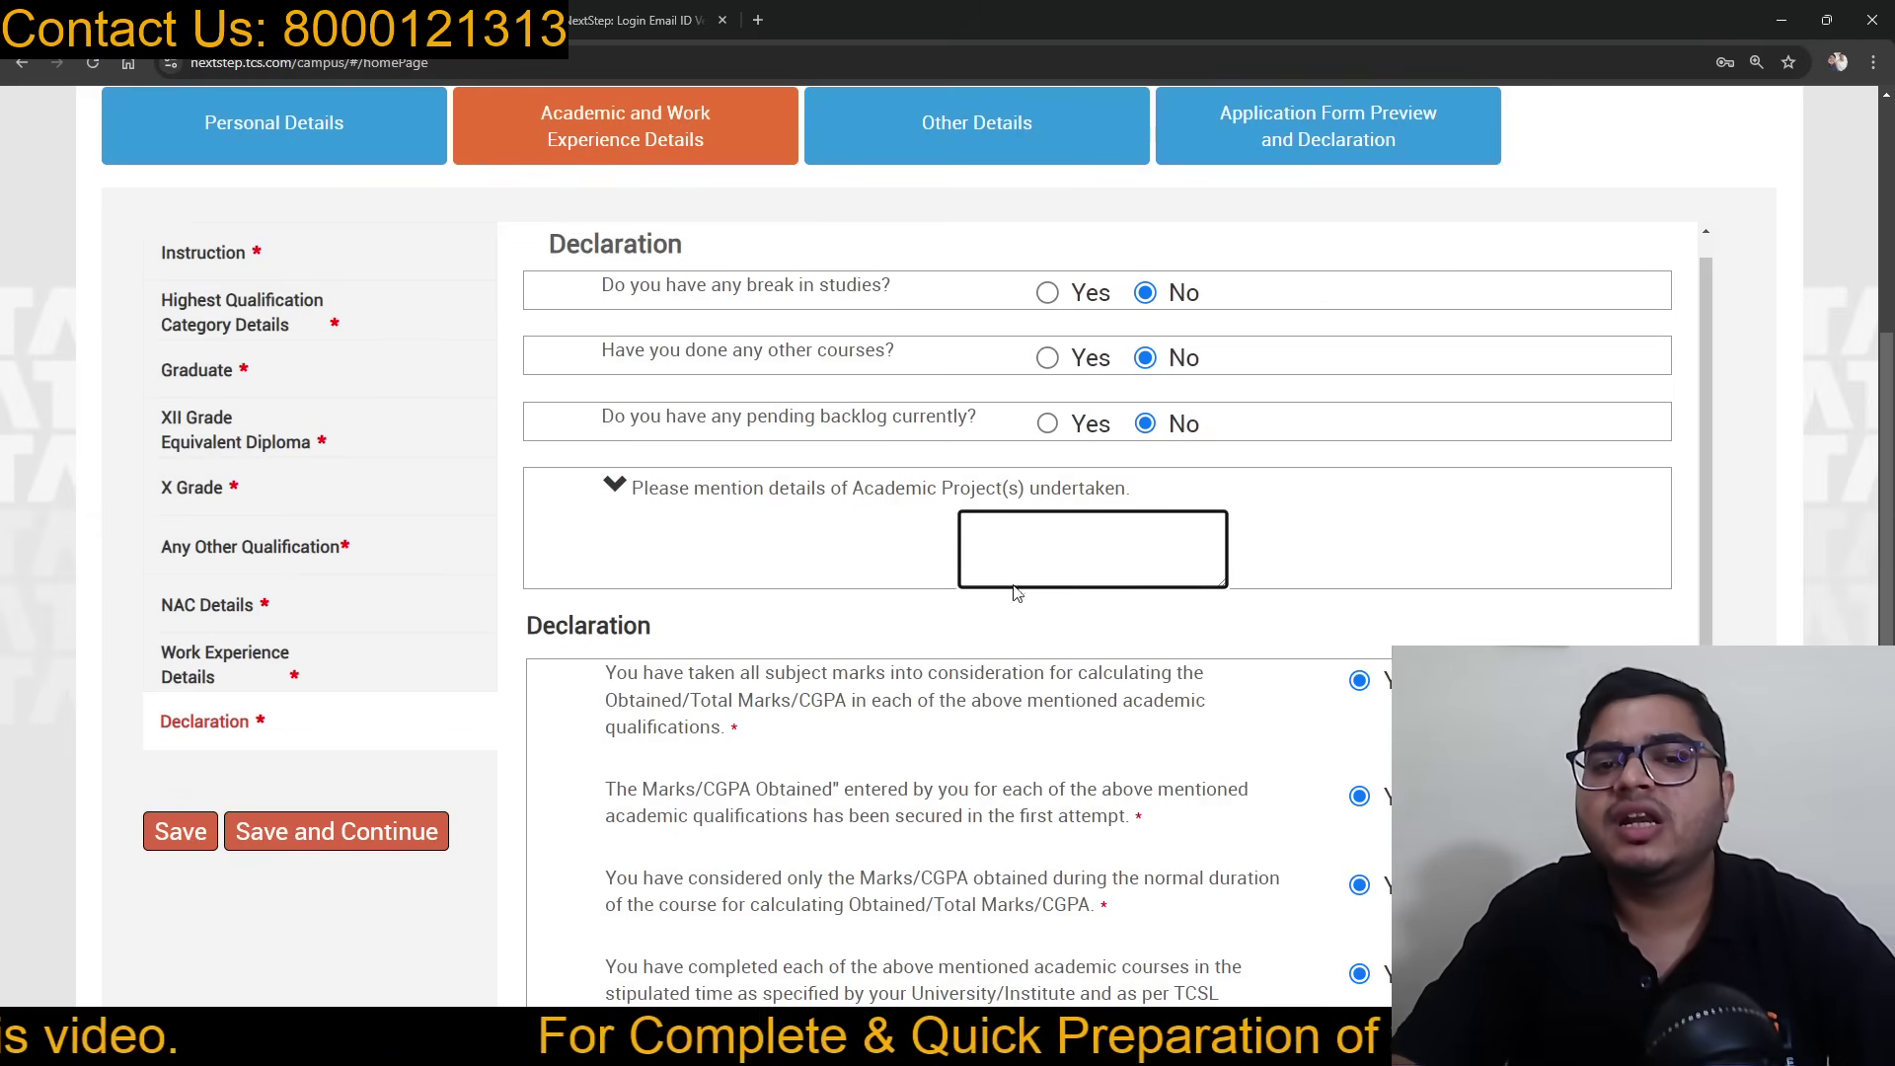
left_click(405, 844)
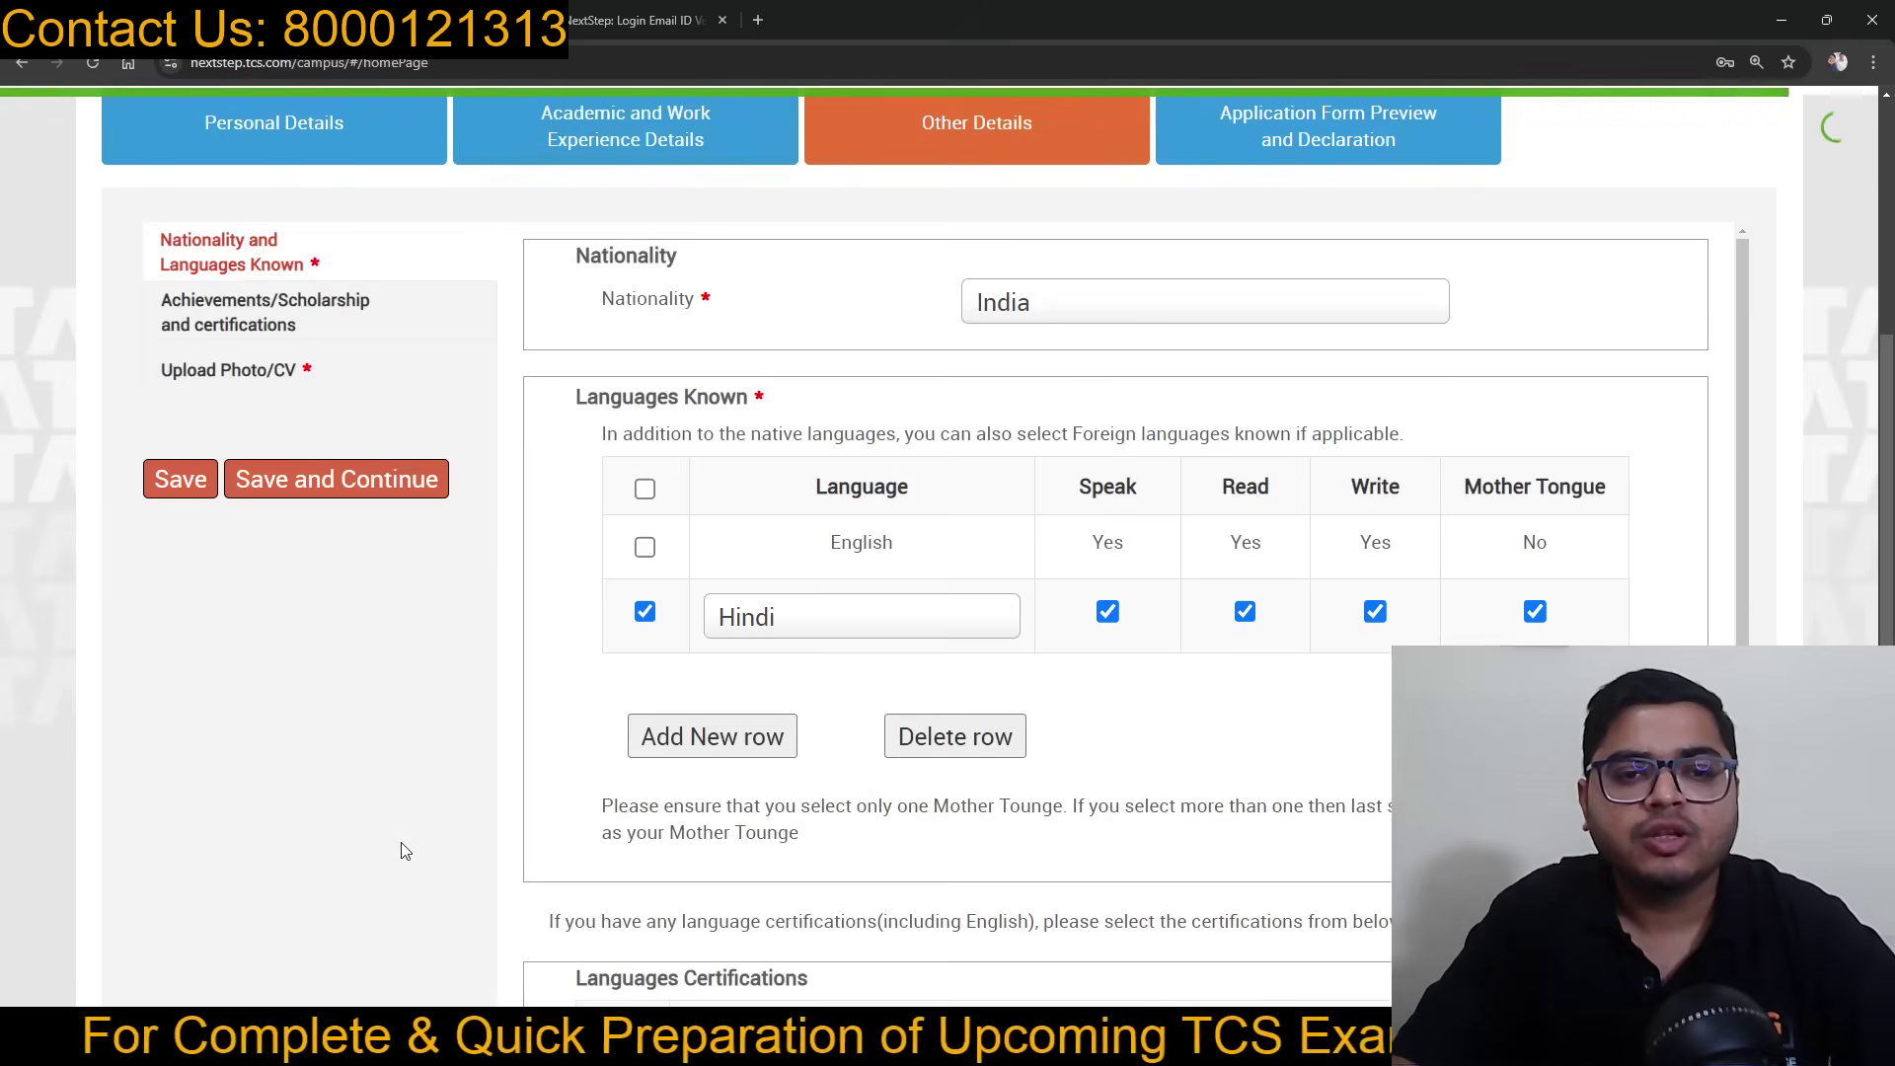
Step: Save the nationality, languages and achievements sections, then submit the form from the preview page
left_click(420, 487)
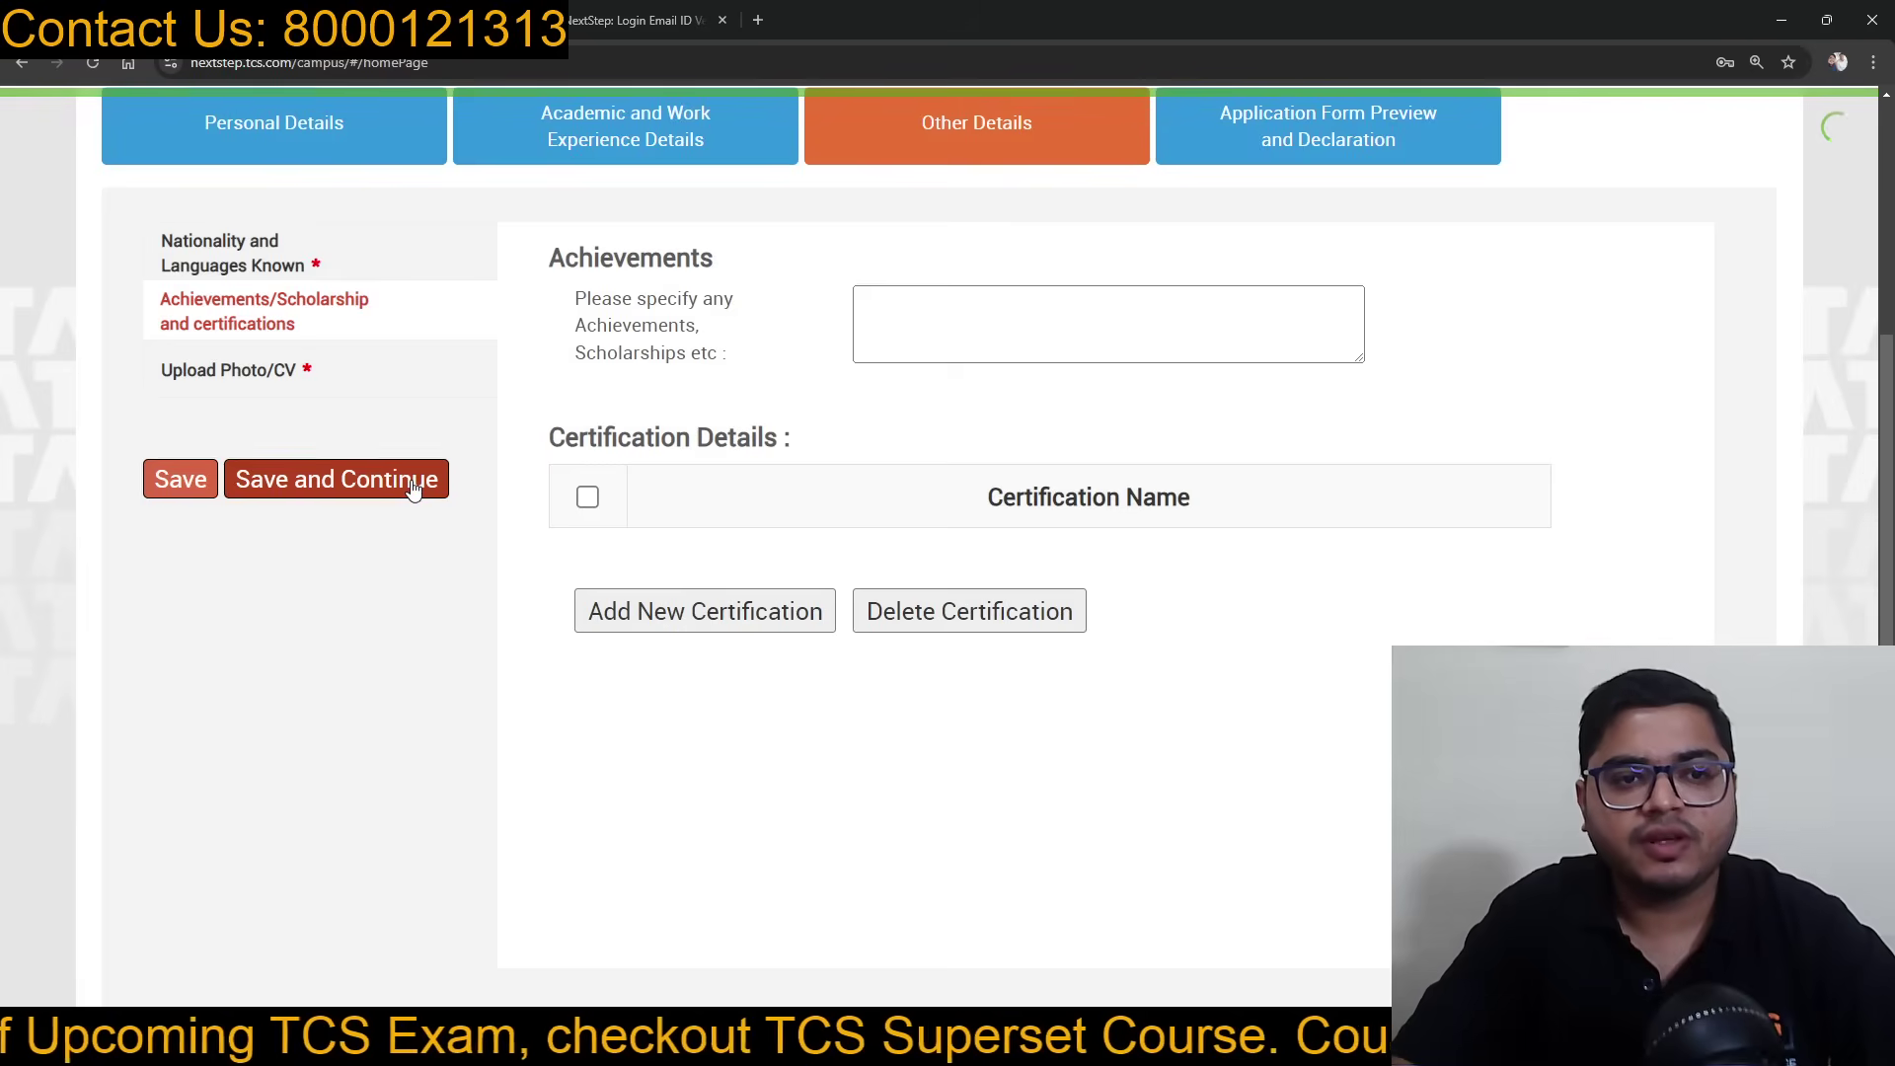
left_click(422, 482)
scroll(928, 499, "down", 1)
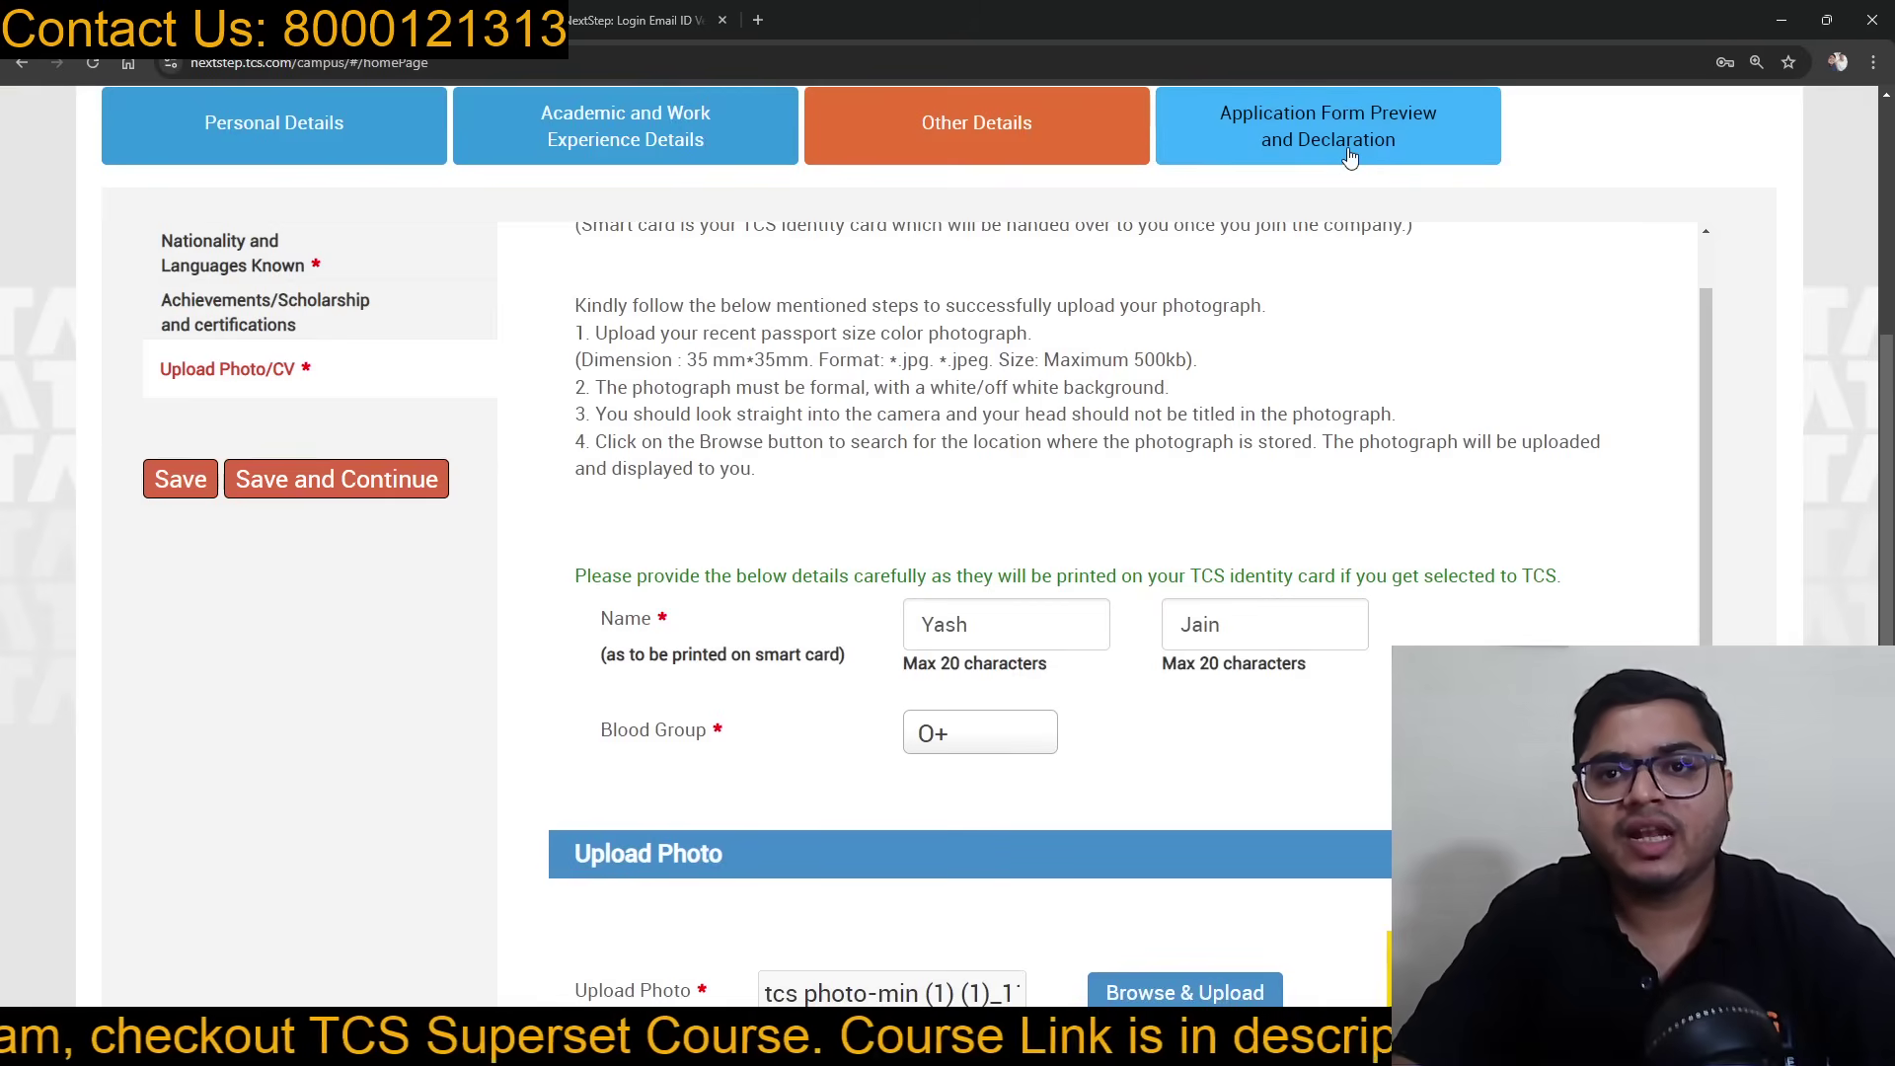
left_click(1350, 158)
scroll(1168, 520, "down", 7)
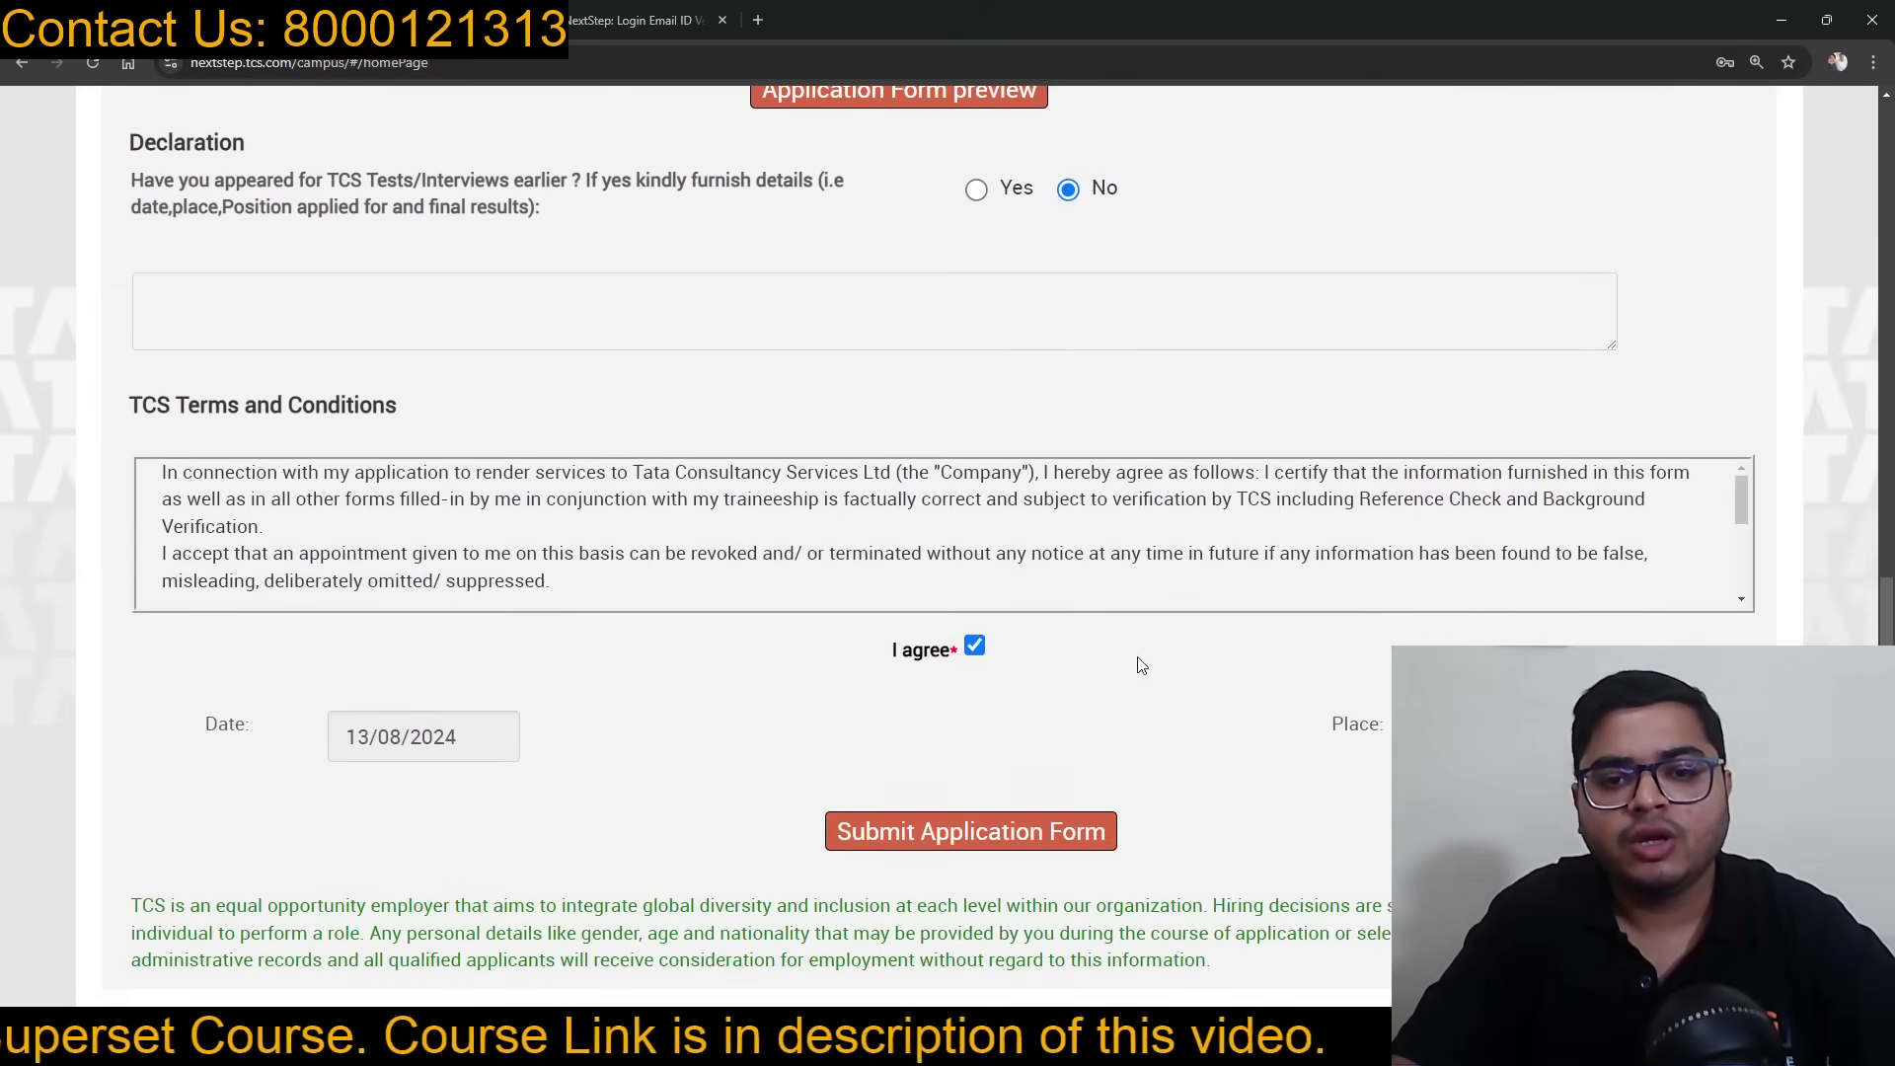
left_click(964, 832)
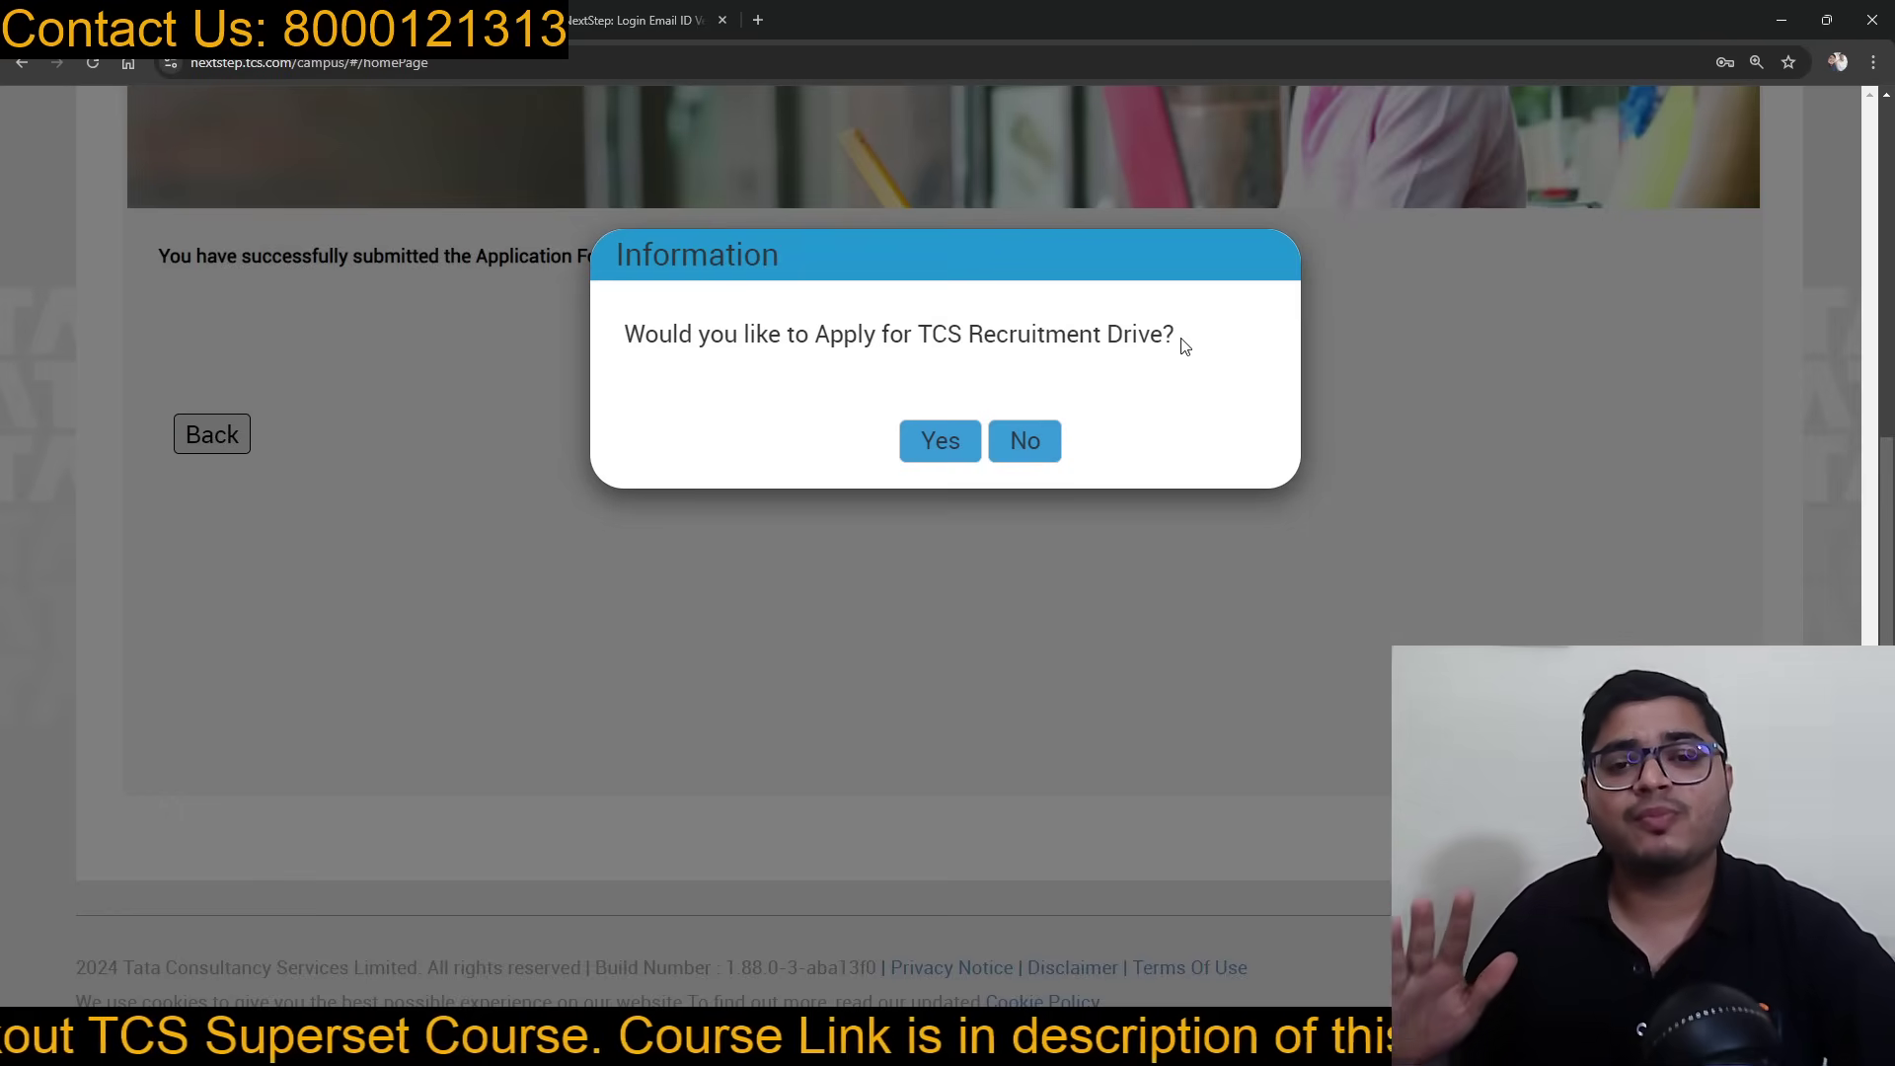
Step: Accept the Recruitment Drive offer and choose Delhi, Hyderabad and Lucknow as preferred locations
left_click(937, 446)
scroll(780, 365, "down", 3)
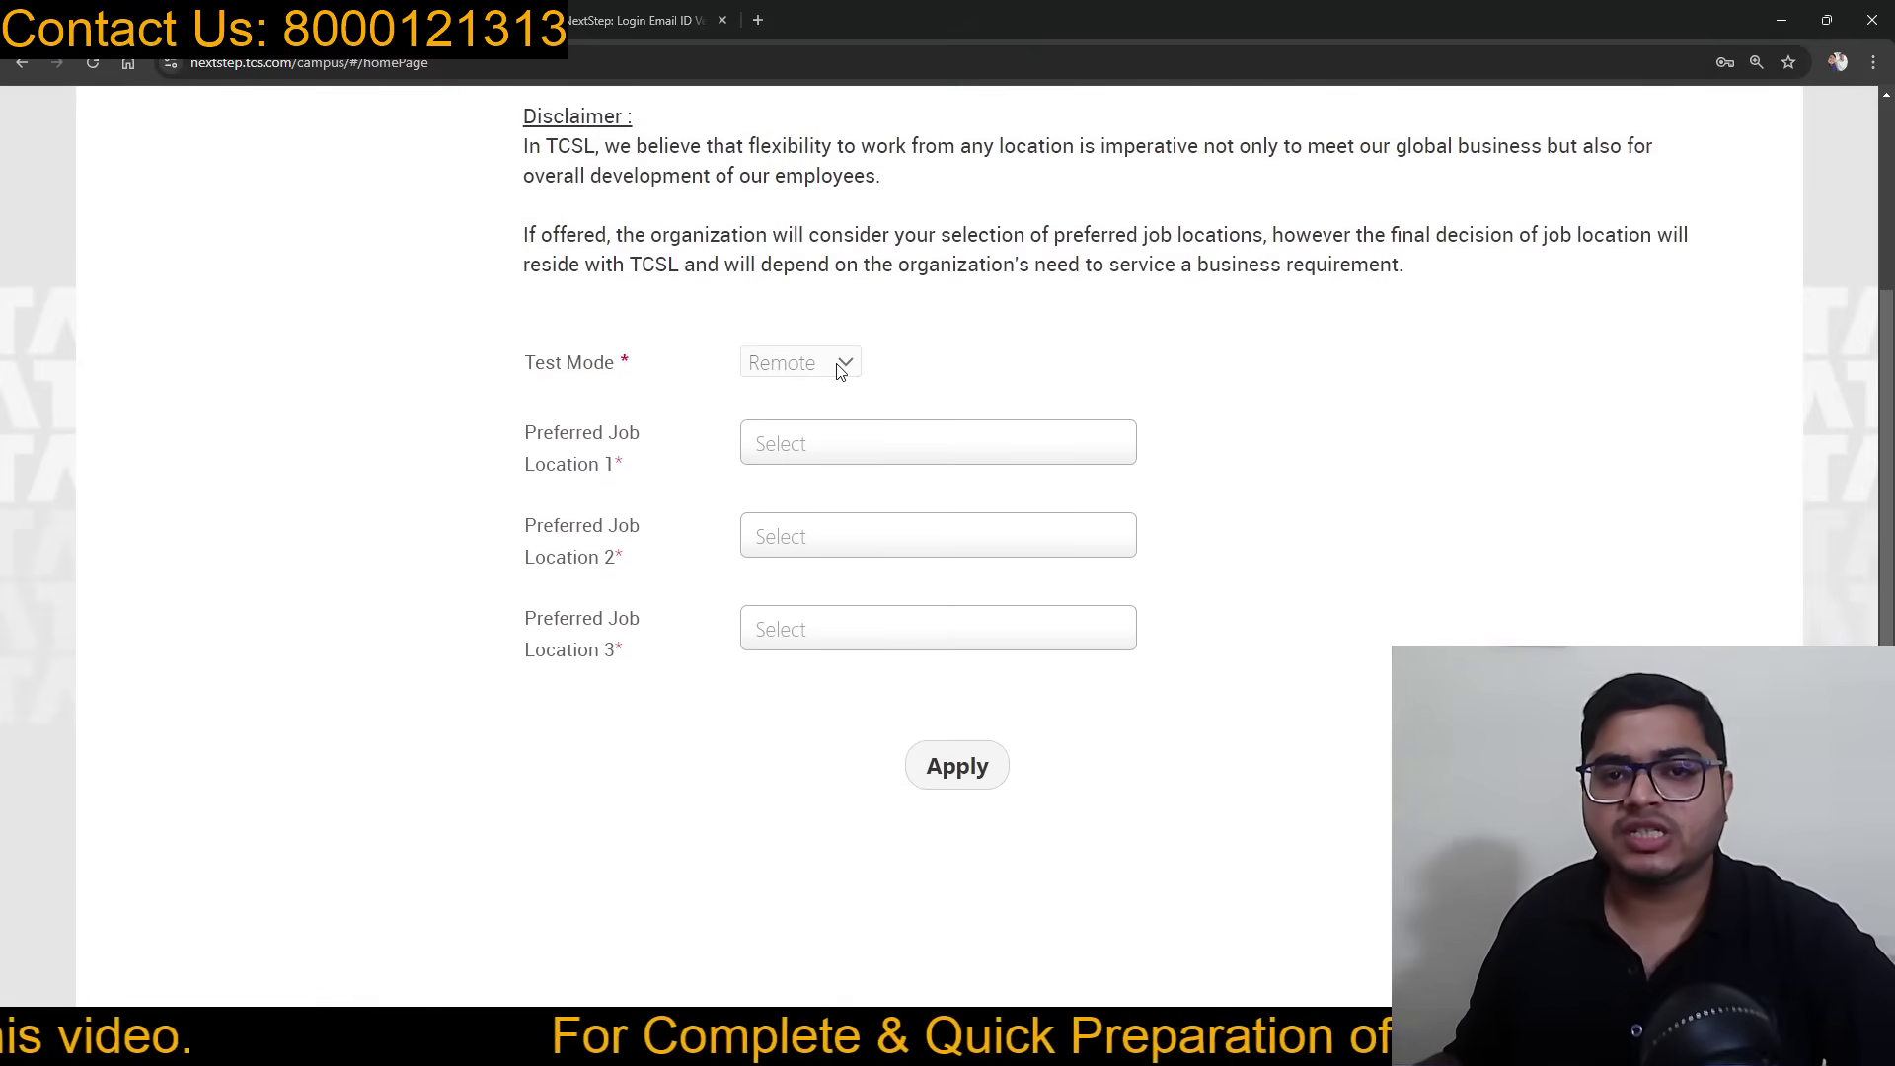
left_click(819, 437)
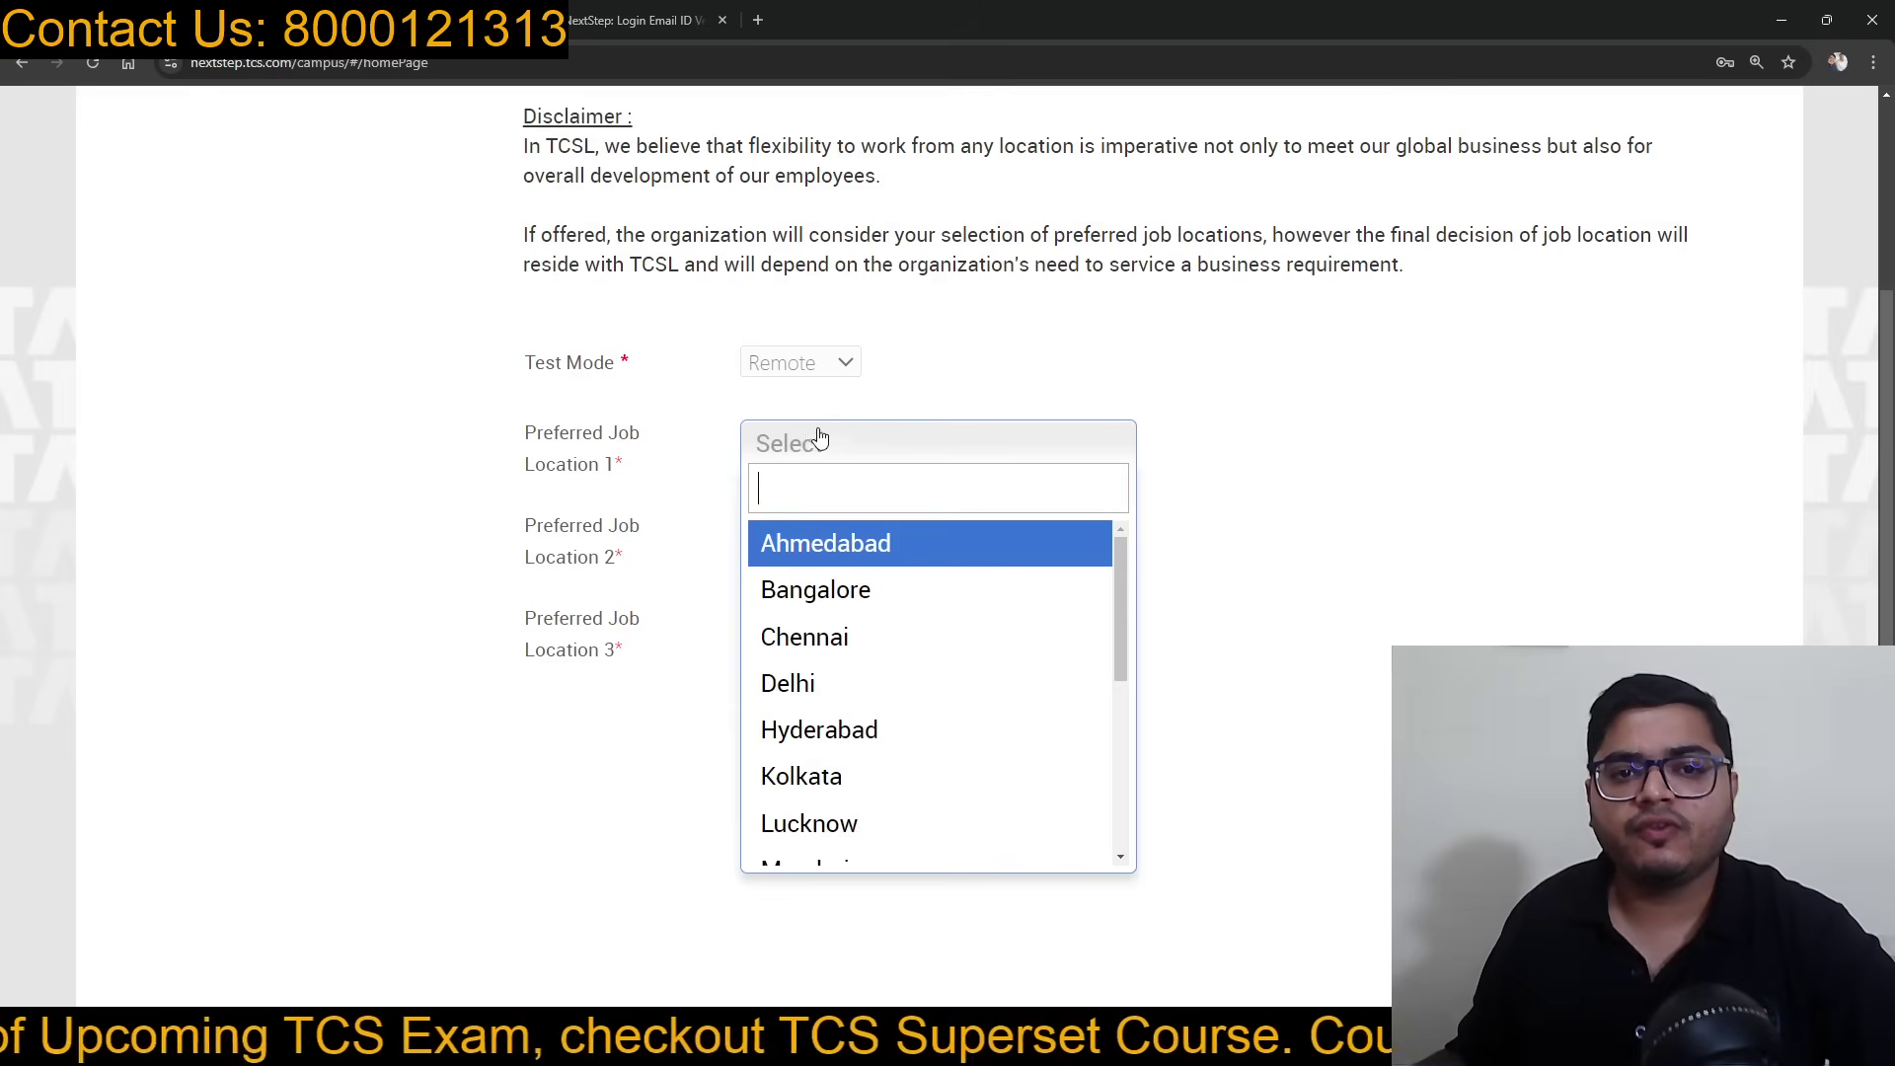
left_click(789, 681)
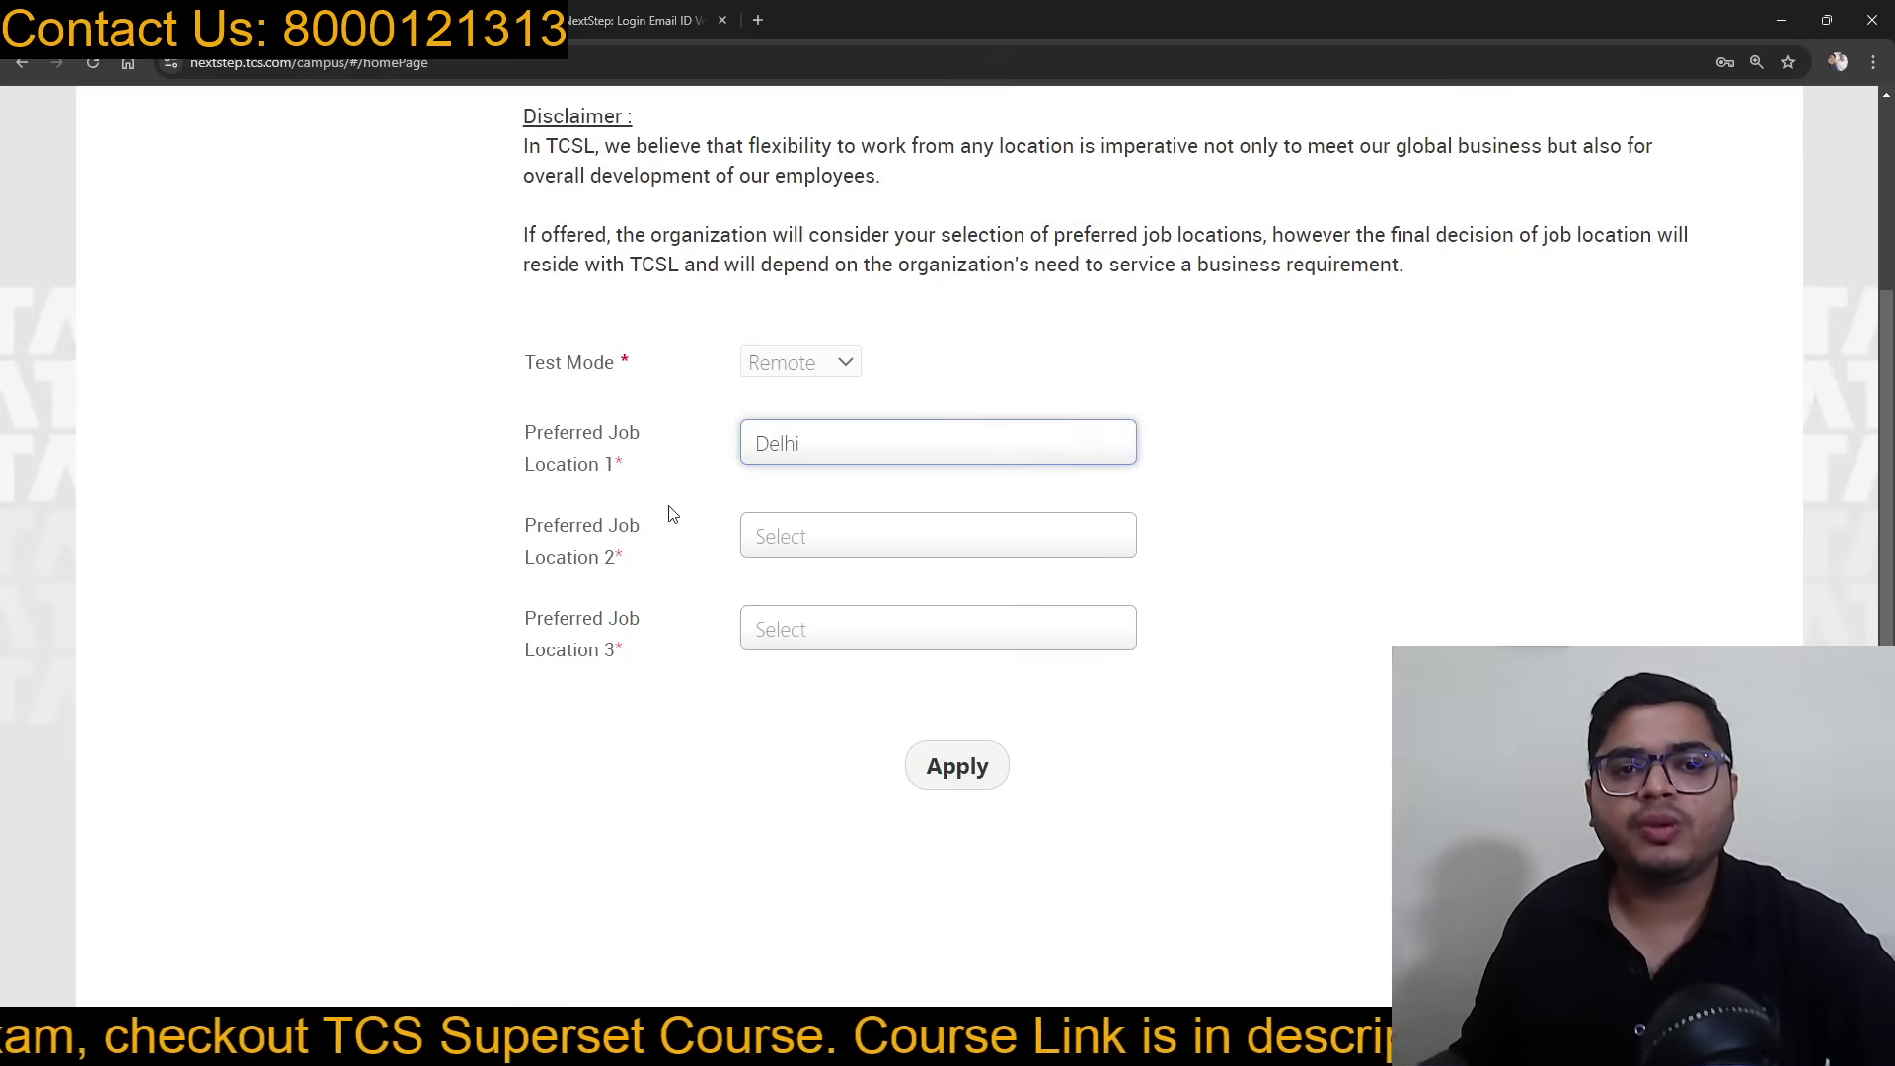
left_click(819, 545)
left_click(825, 823)
scroll(829, 691, "down", 1)
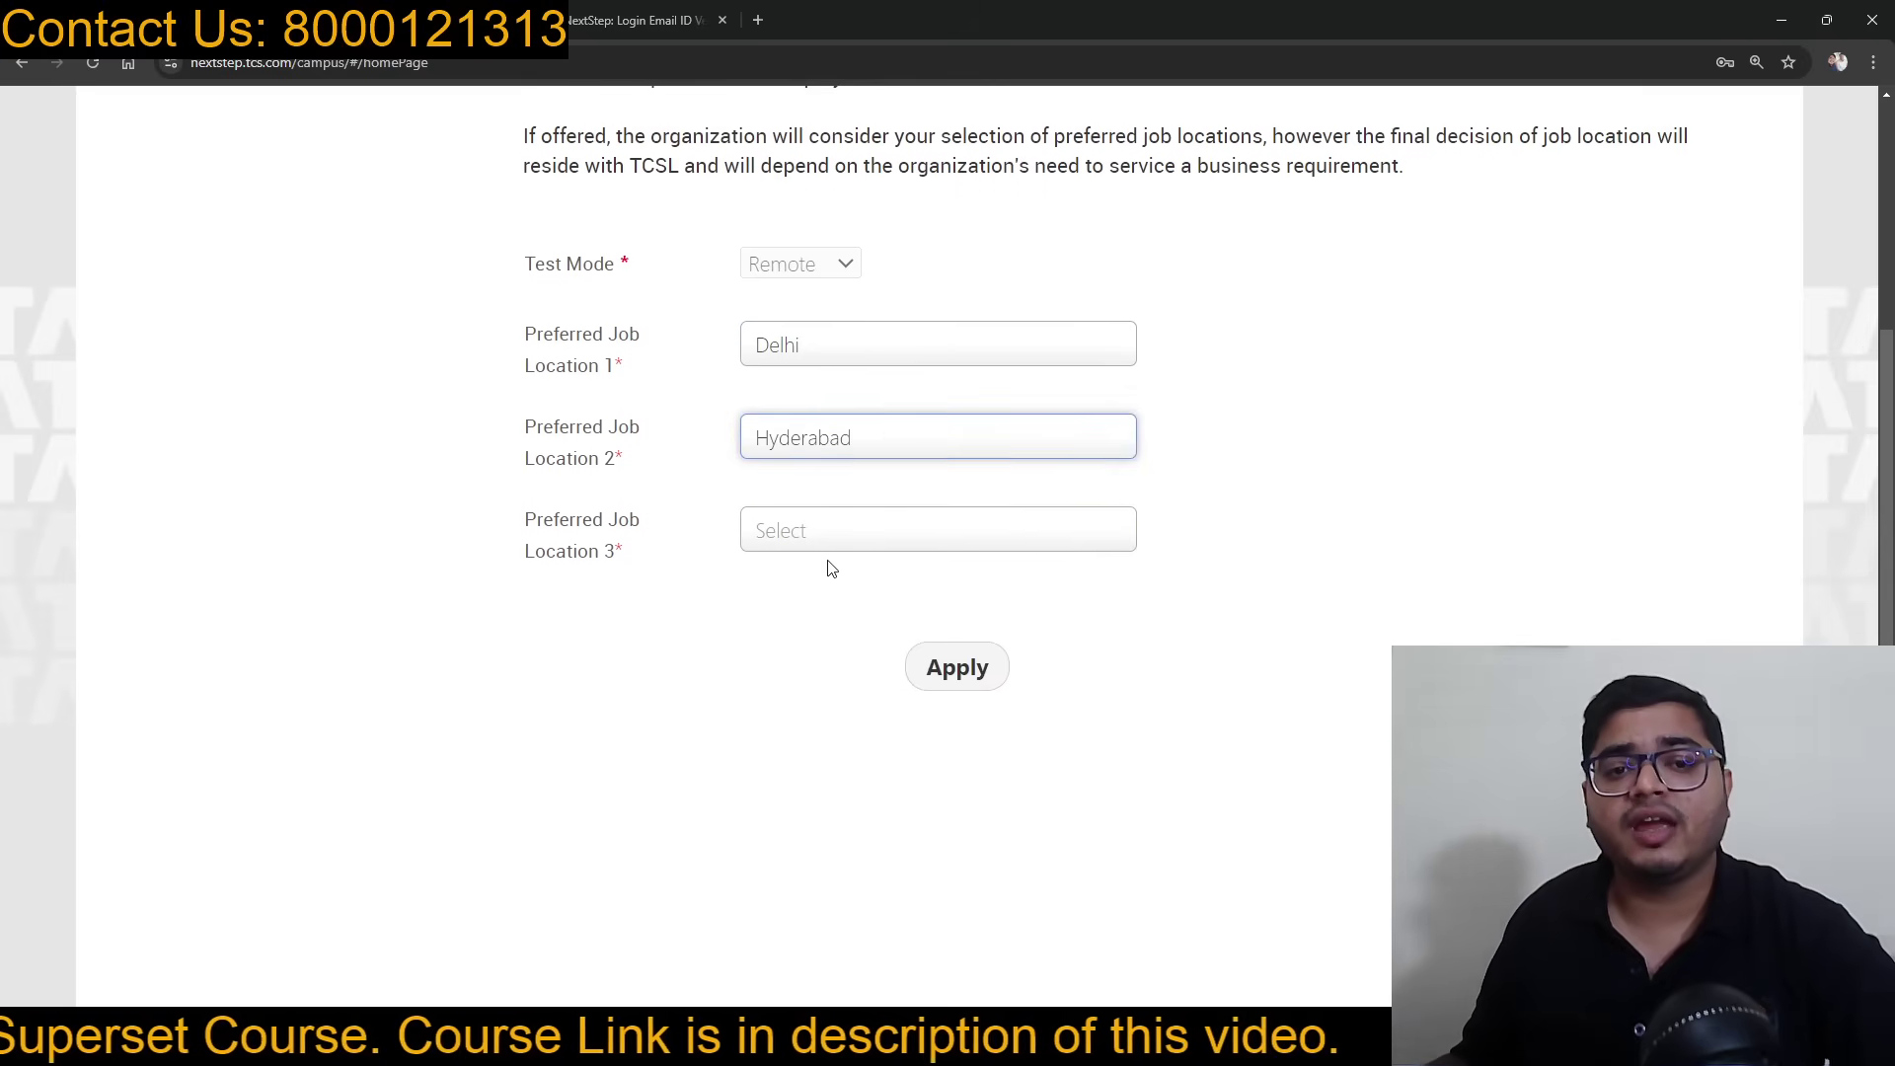
left_click(826, 538)
left_click(851, 905)
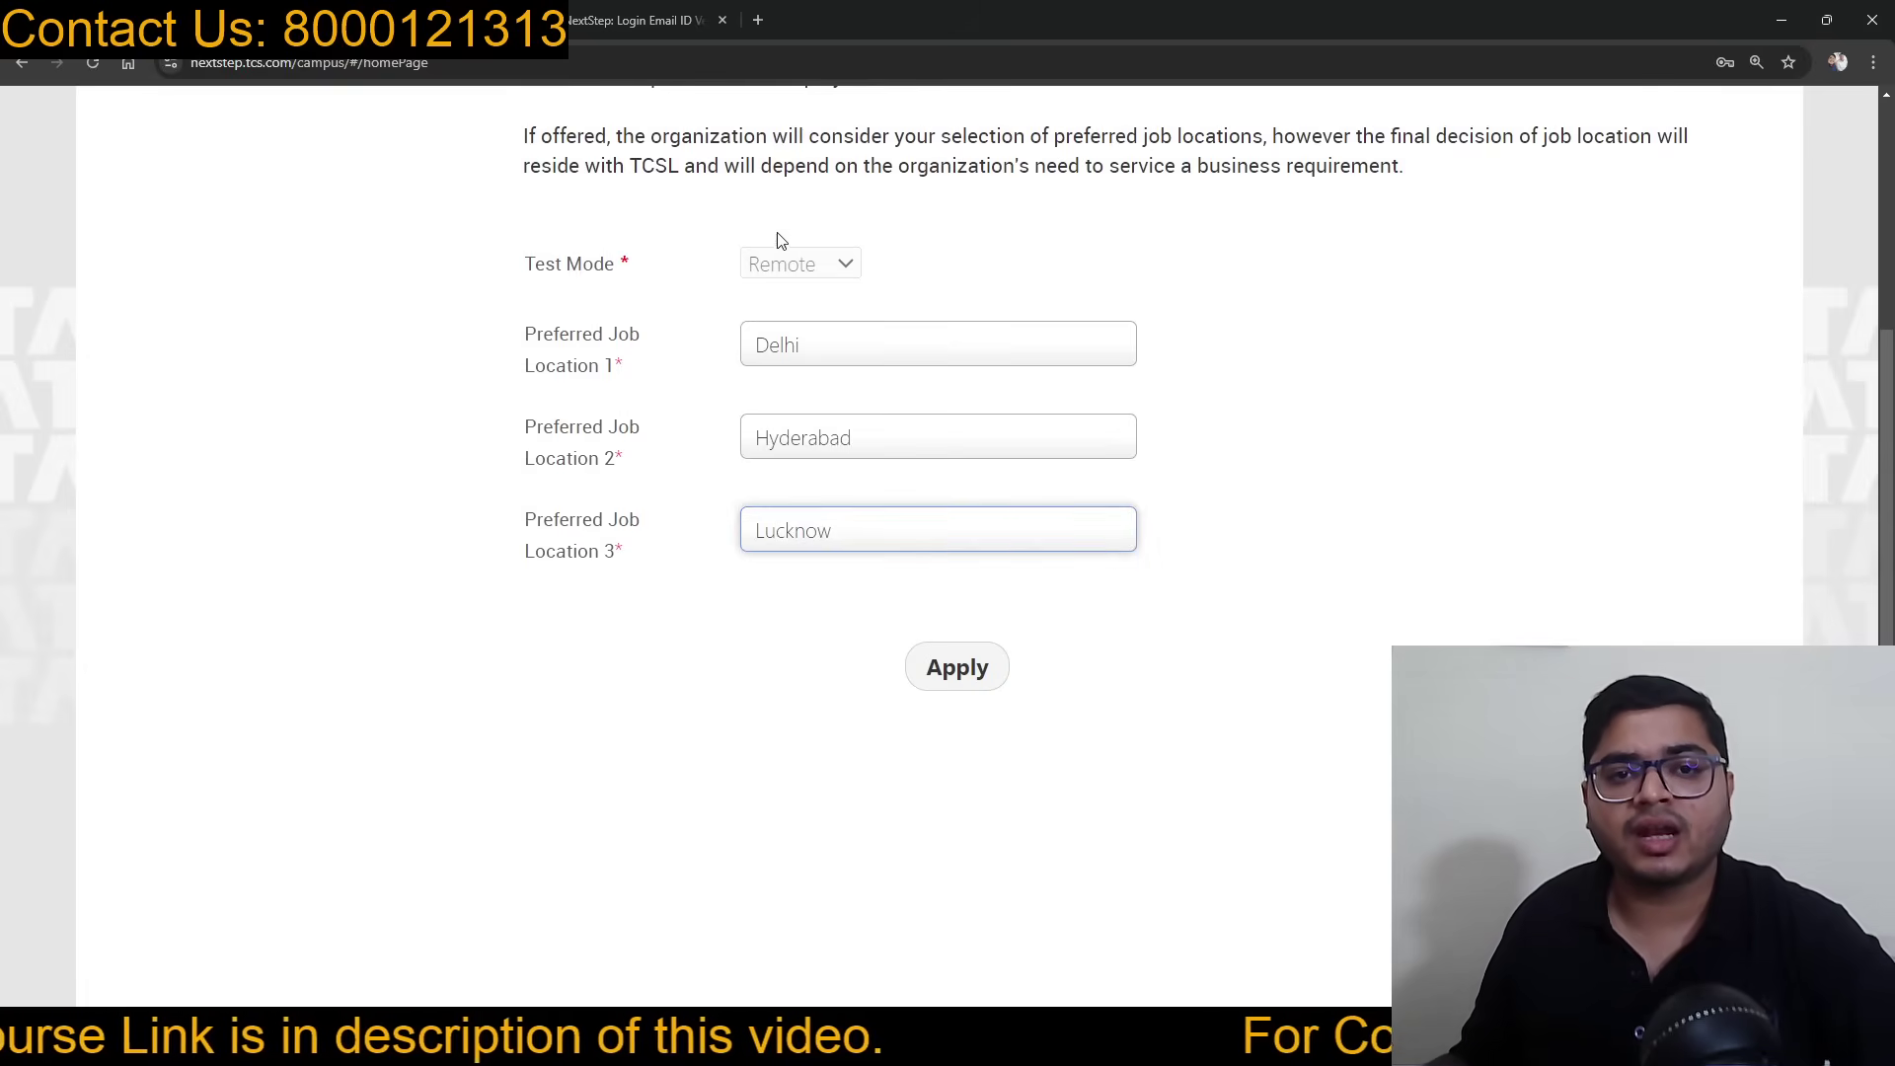
Step: Review the chosen locations and submit the drive application with Apply
scroll(889, 315, "up", 1)
scroll(987, 361, "up", 2)
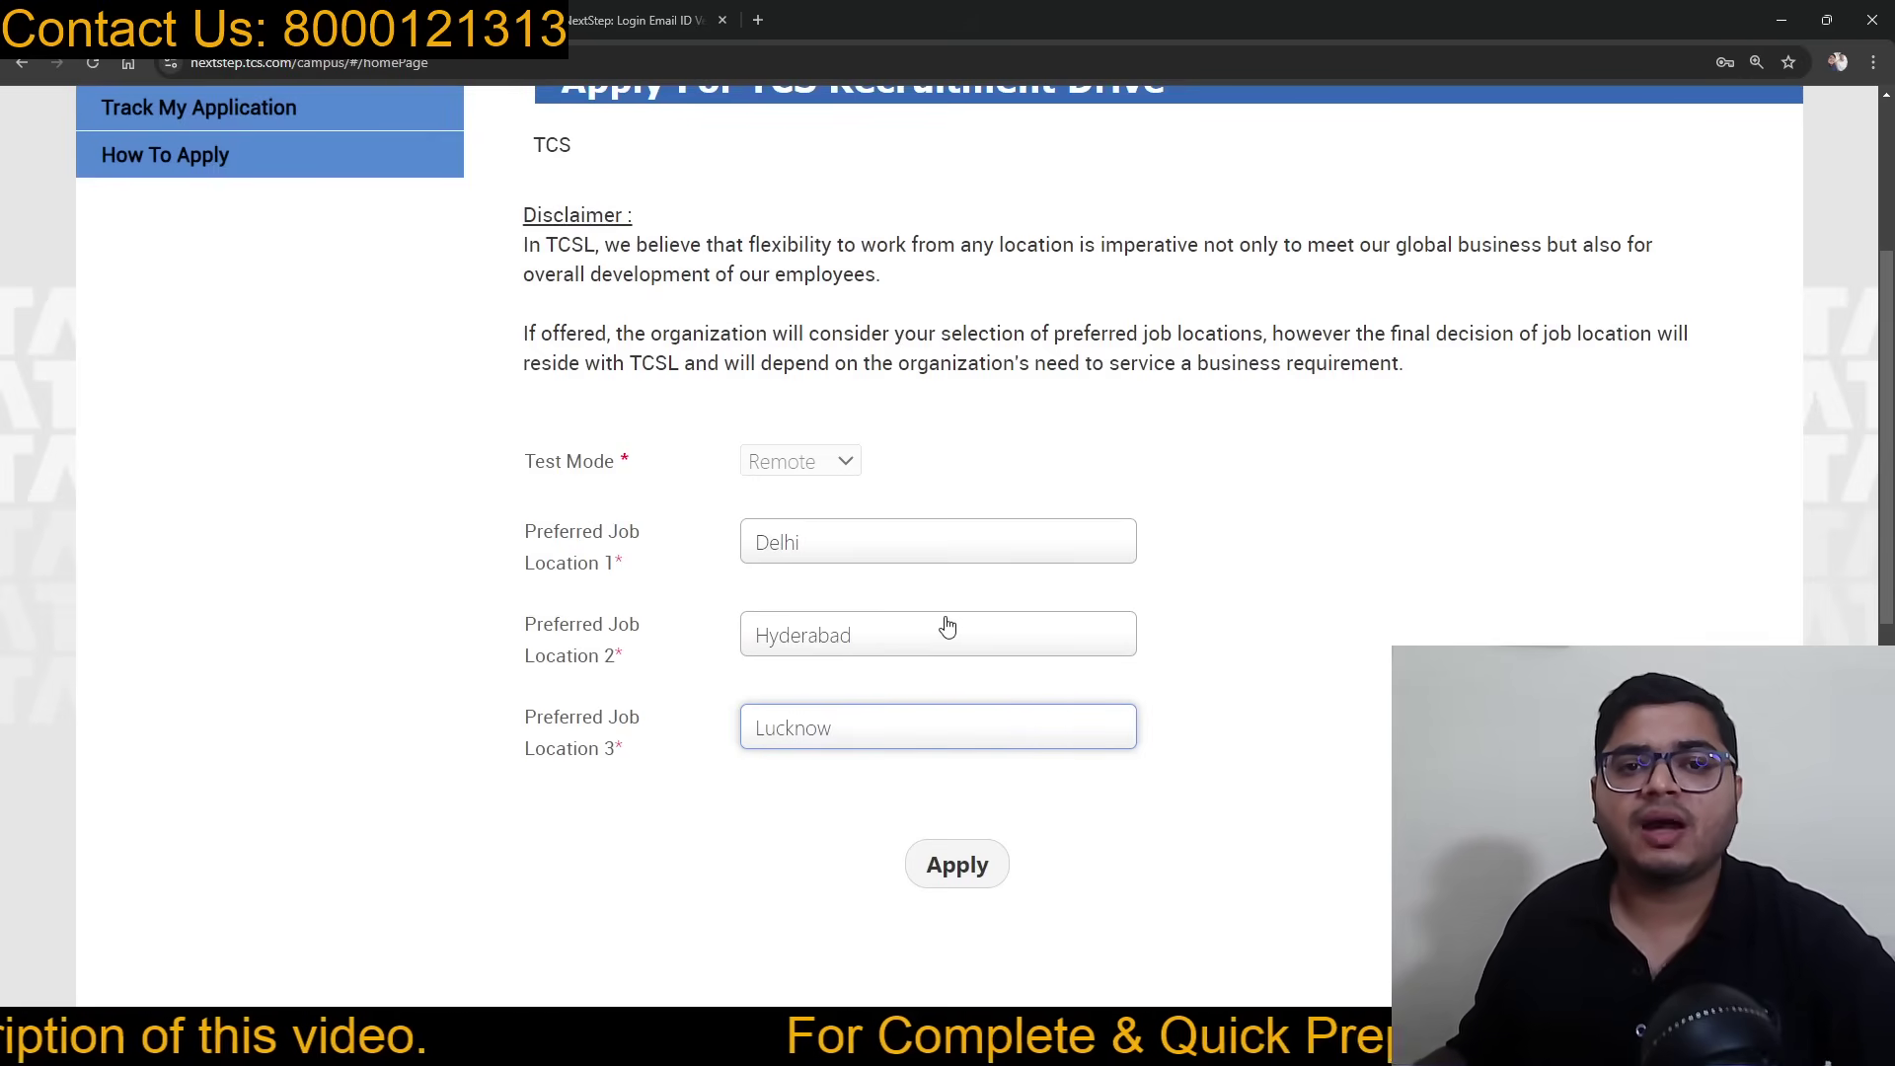
scroll(958, 626, "up", 2)
scroll(944, 558, "down", 3)
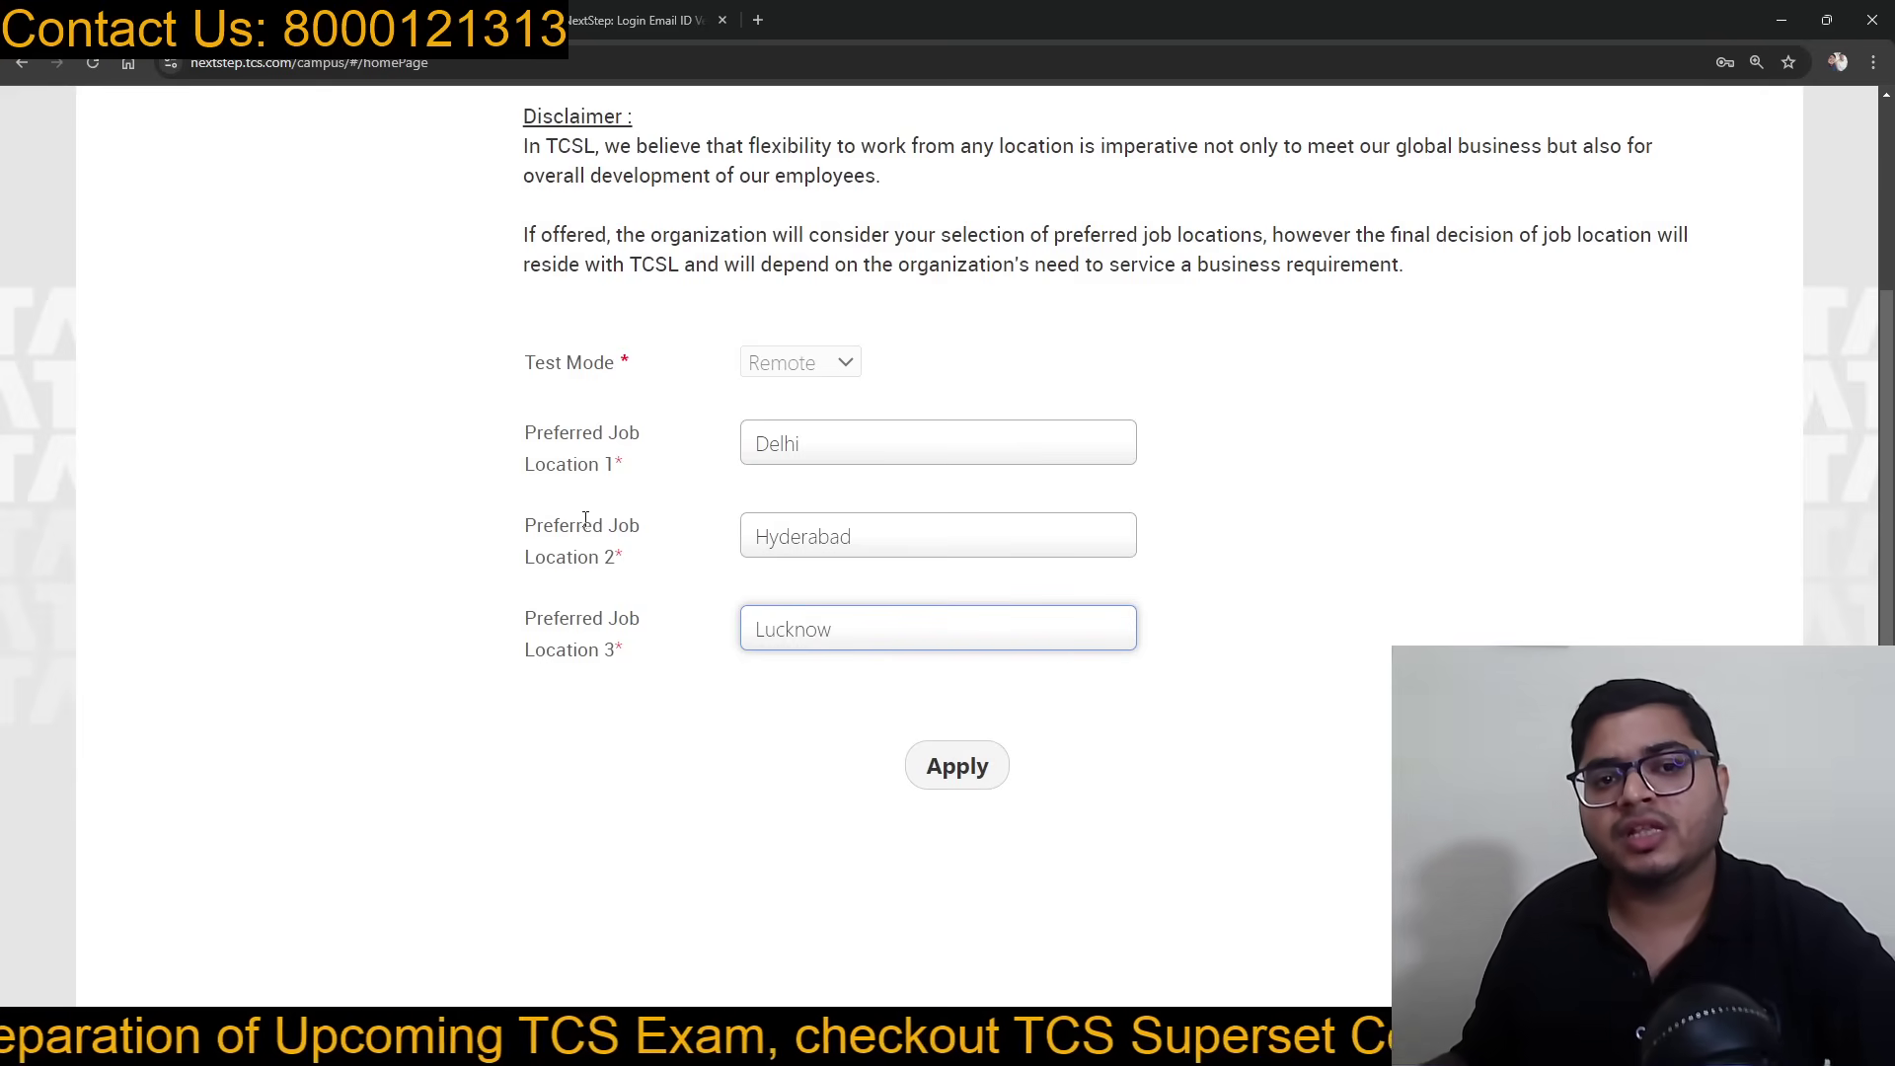
left_click(967, 770)
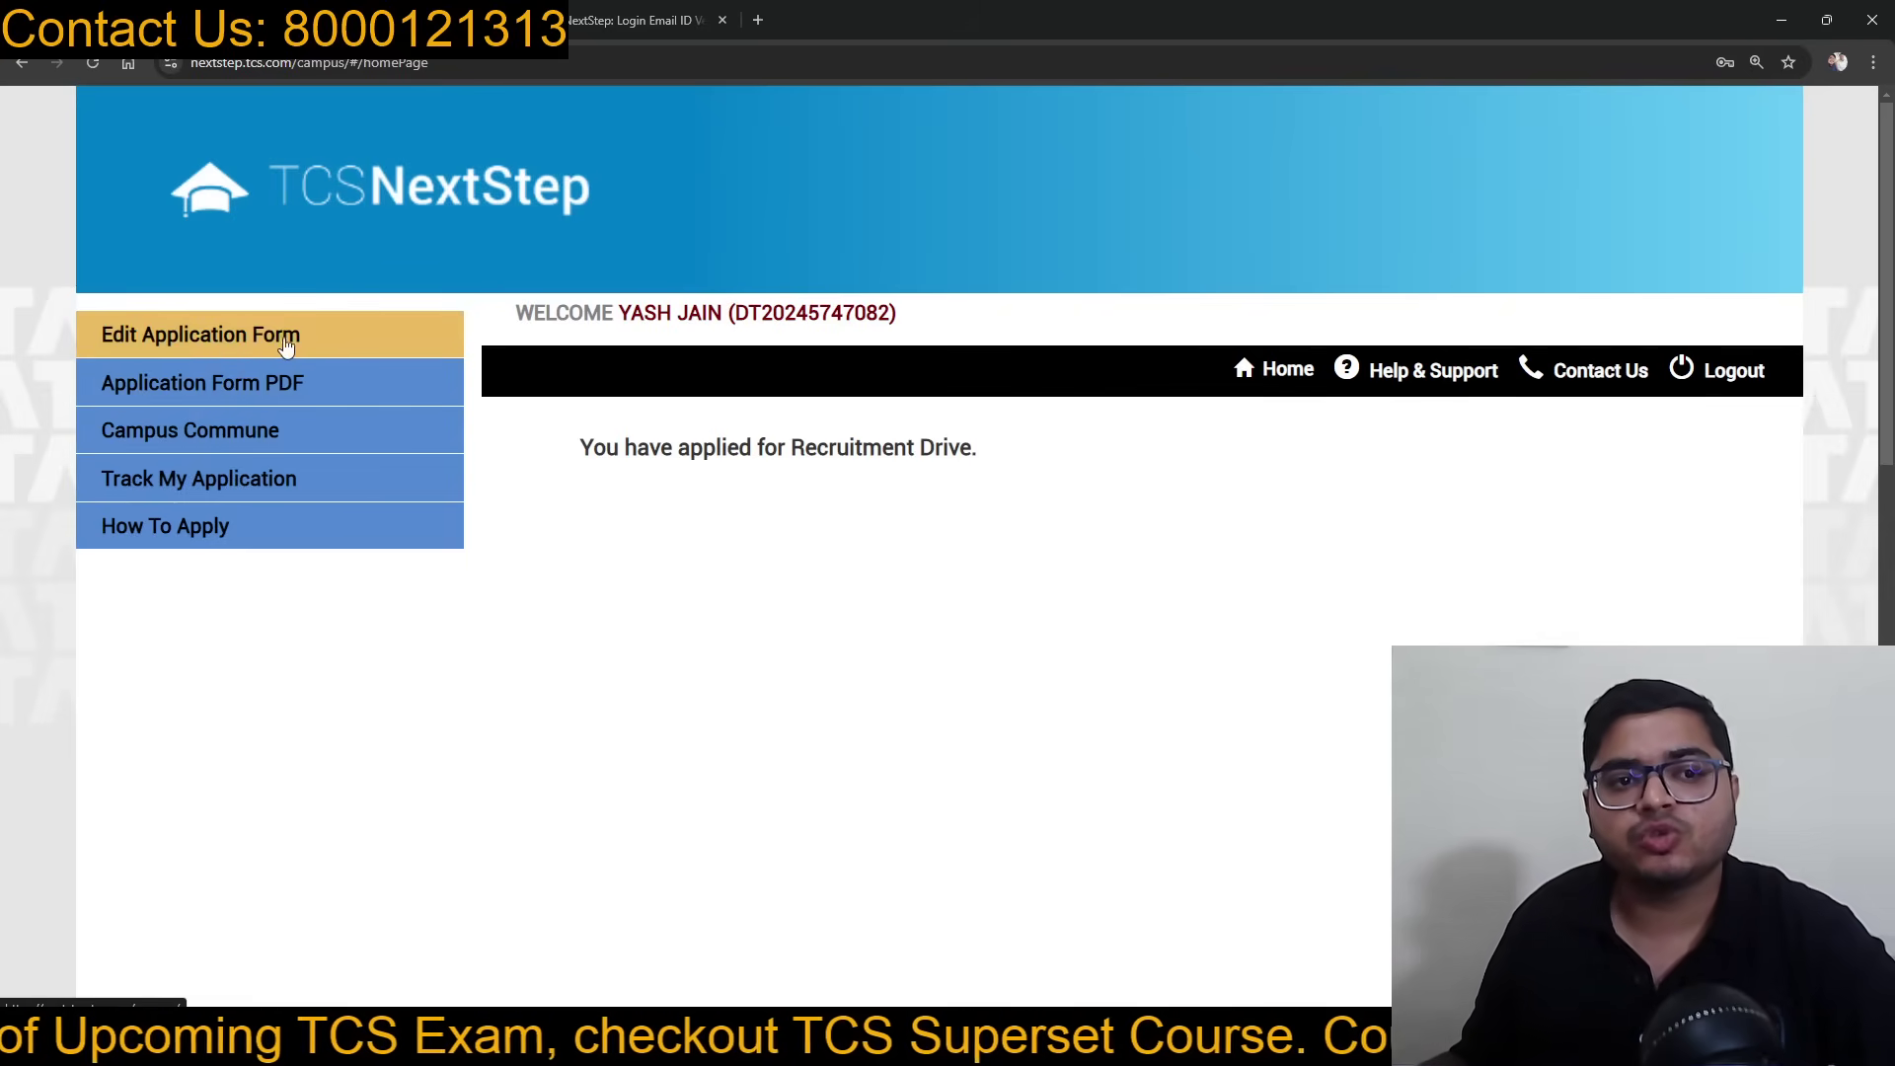
Step: Check that Track My Application shows Applied for Drive and Application Received, then log out
left_click(289, 489)
scroll(760, 612, "down", 5)
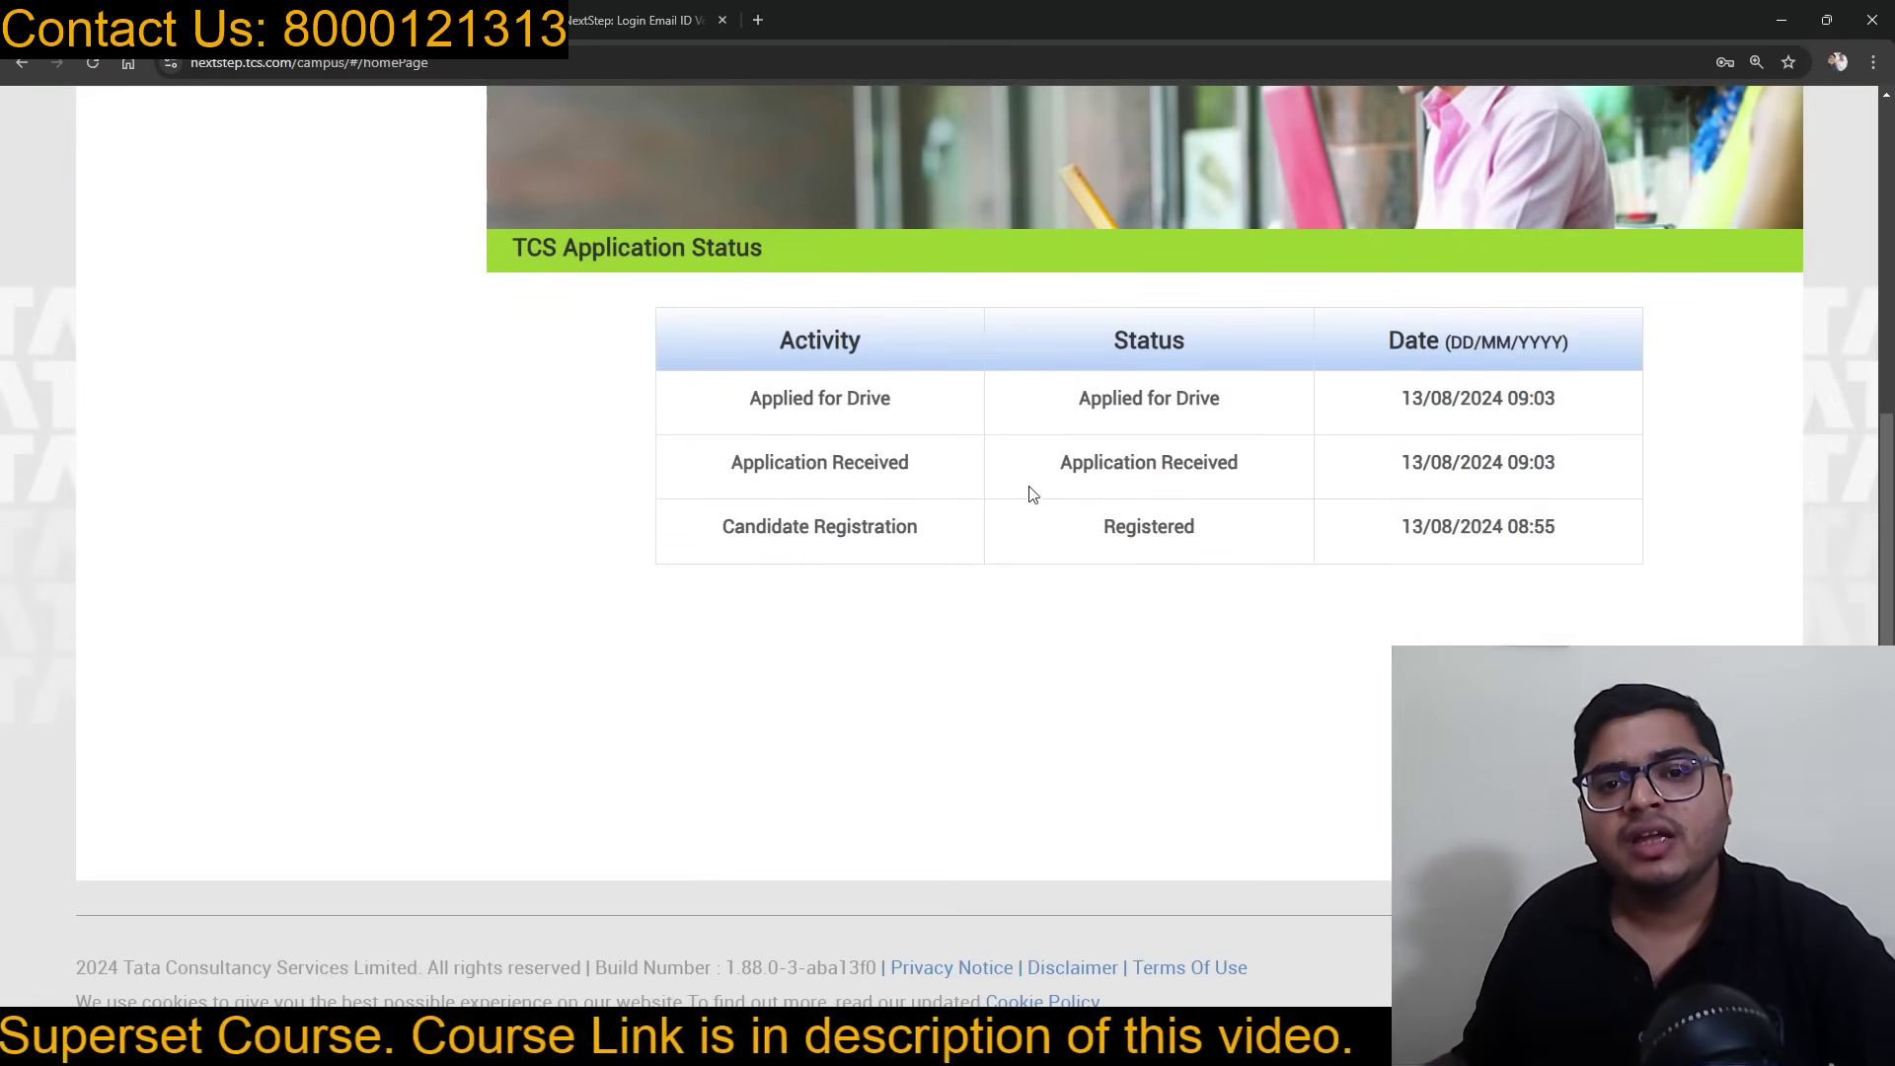
left_click_drag(752, 419, 1579, 415)
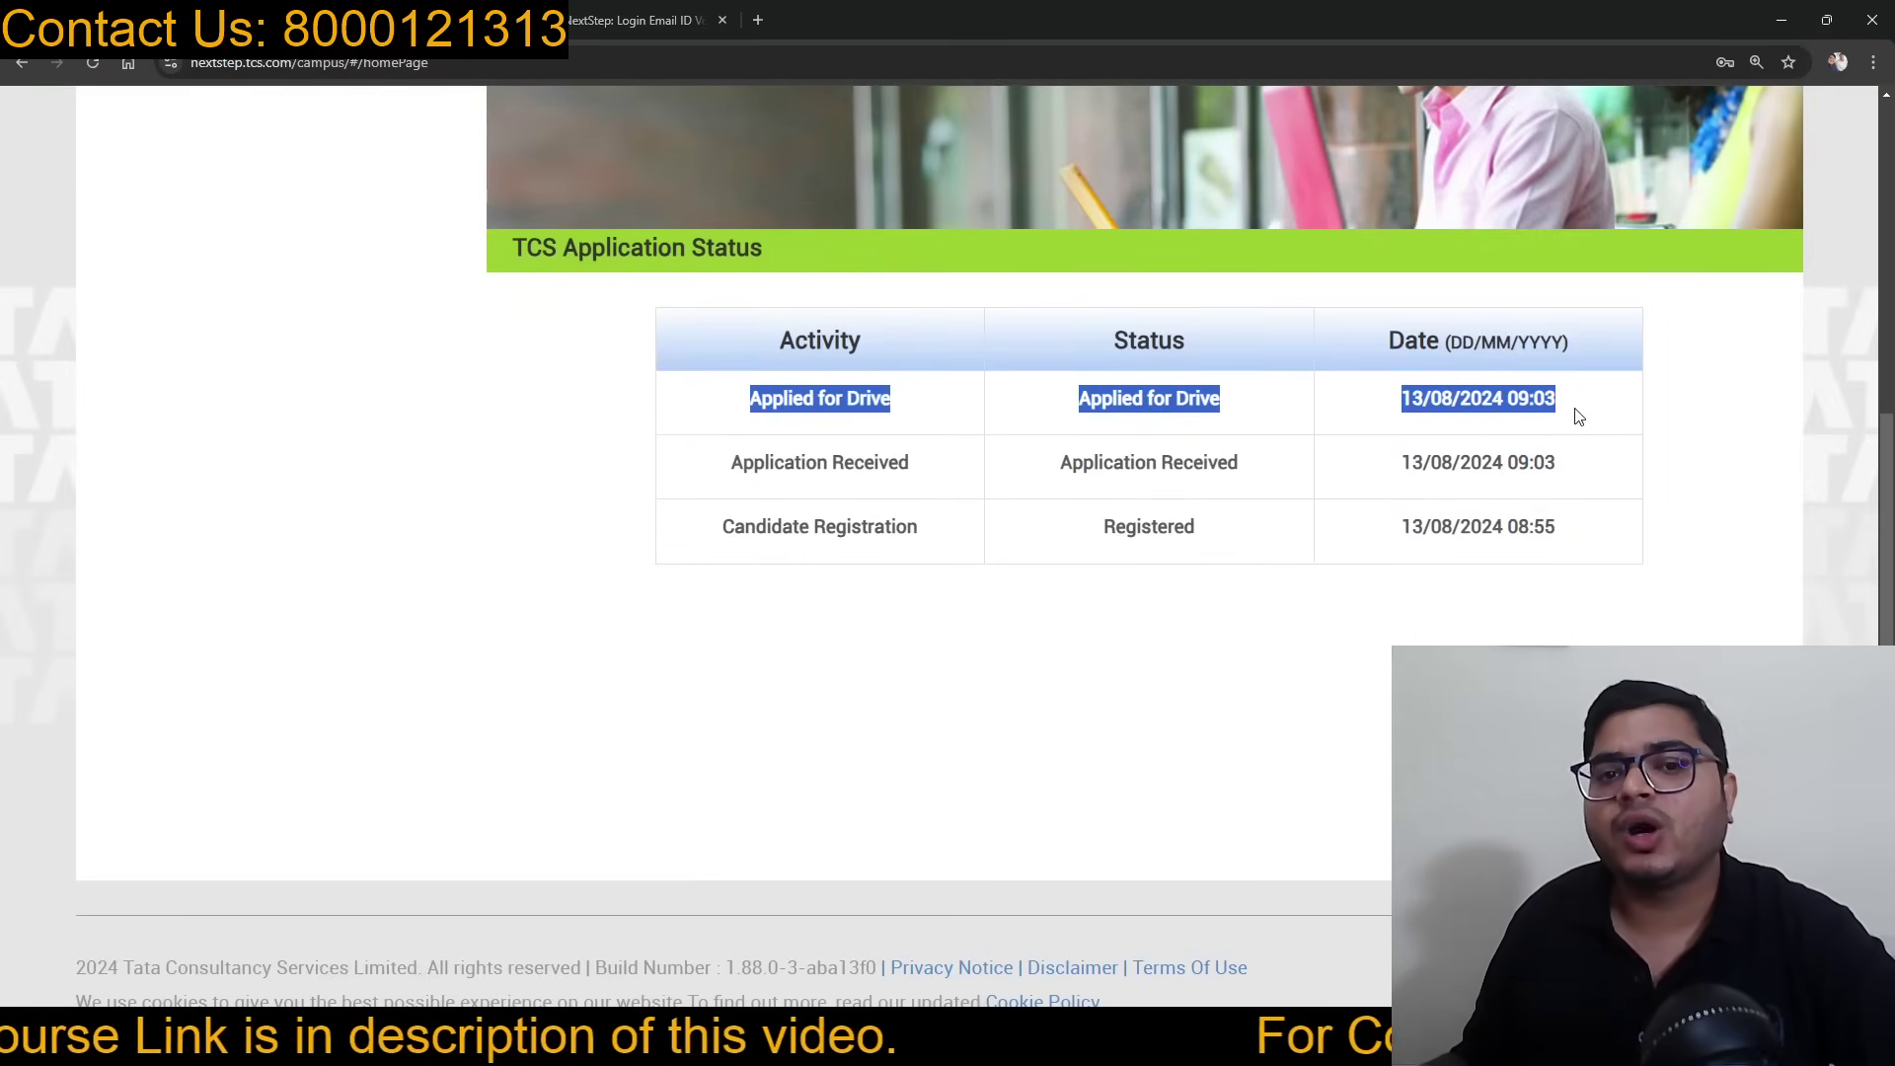
left_click_drag(718, 479, 1600, 474)
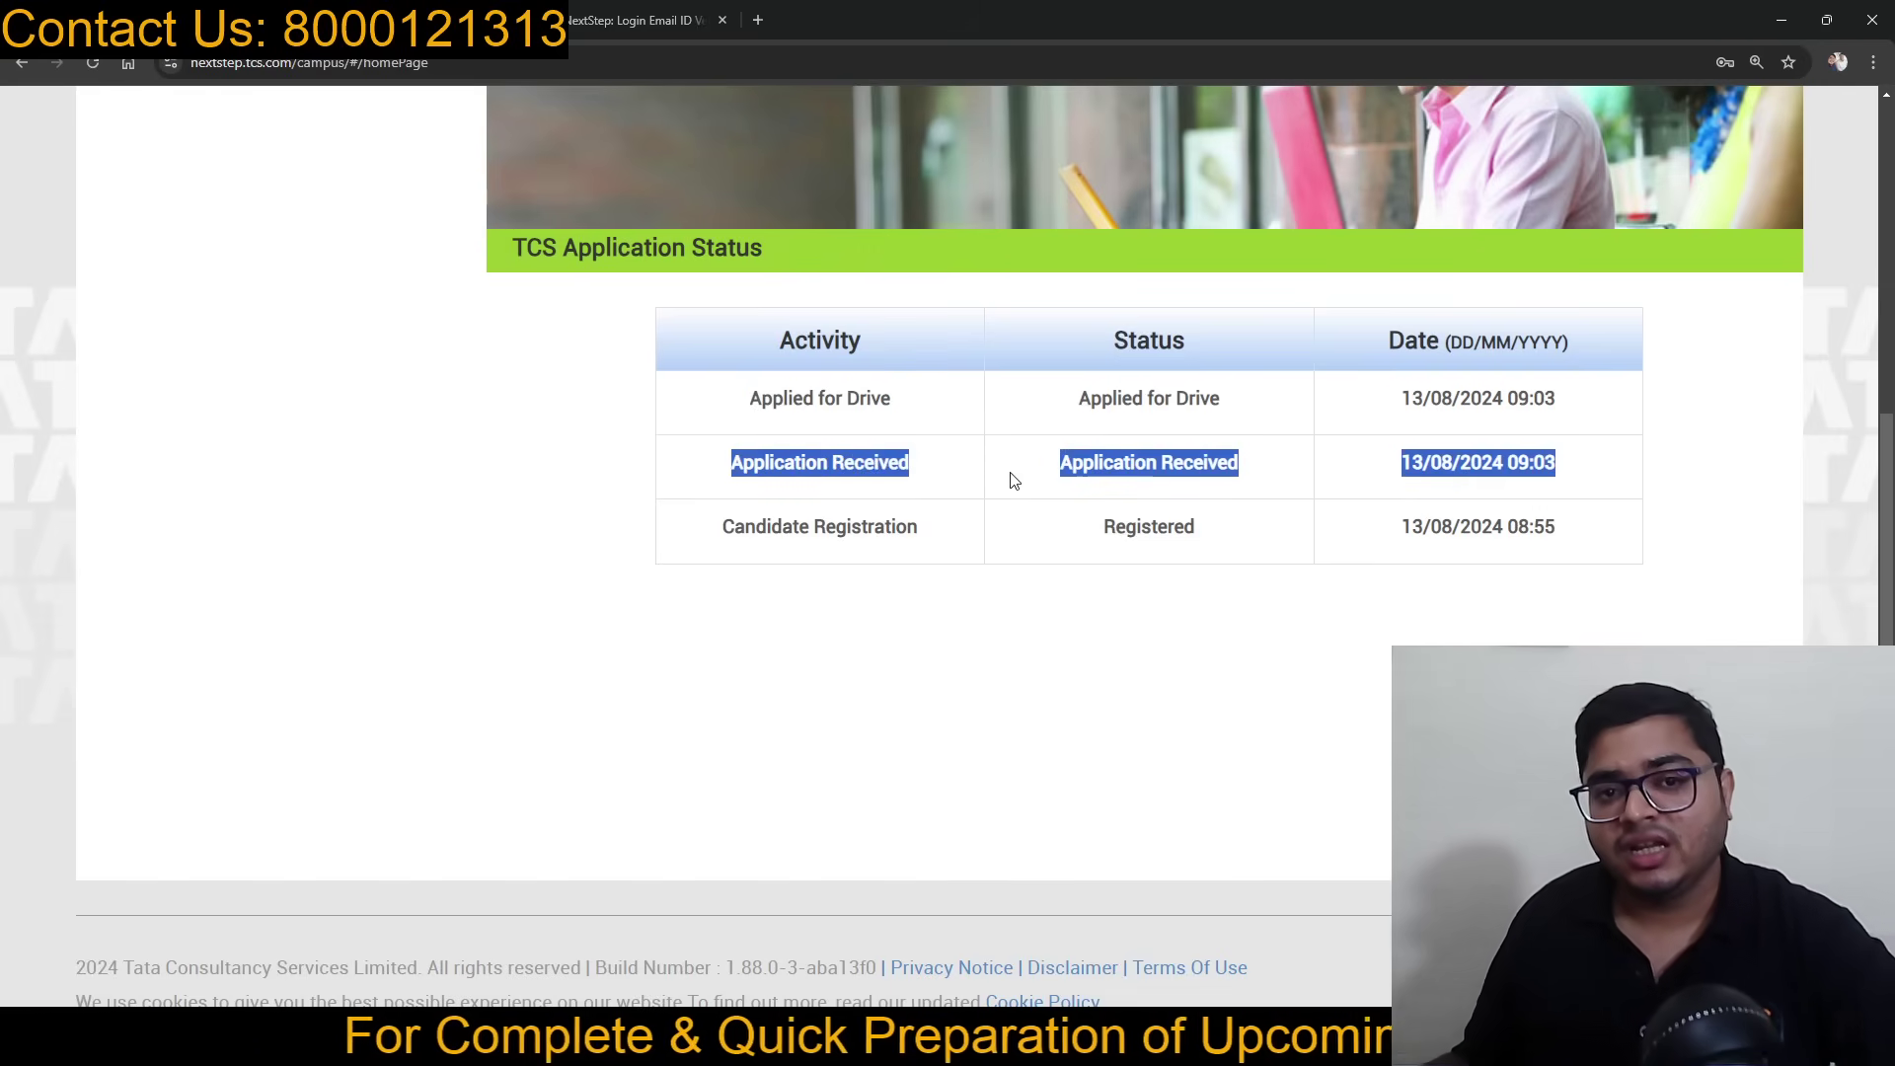
left_click(1019, 618)
scroll(1021, 607, "up", 5)
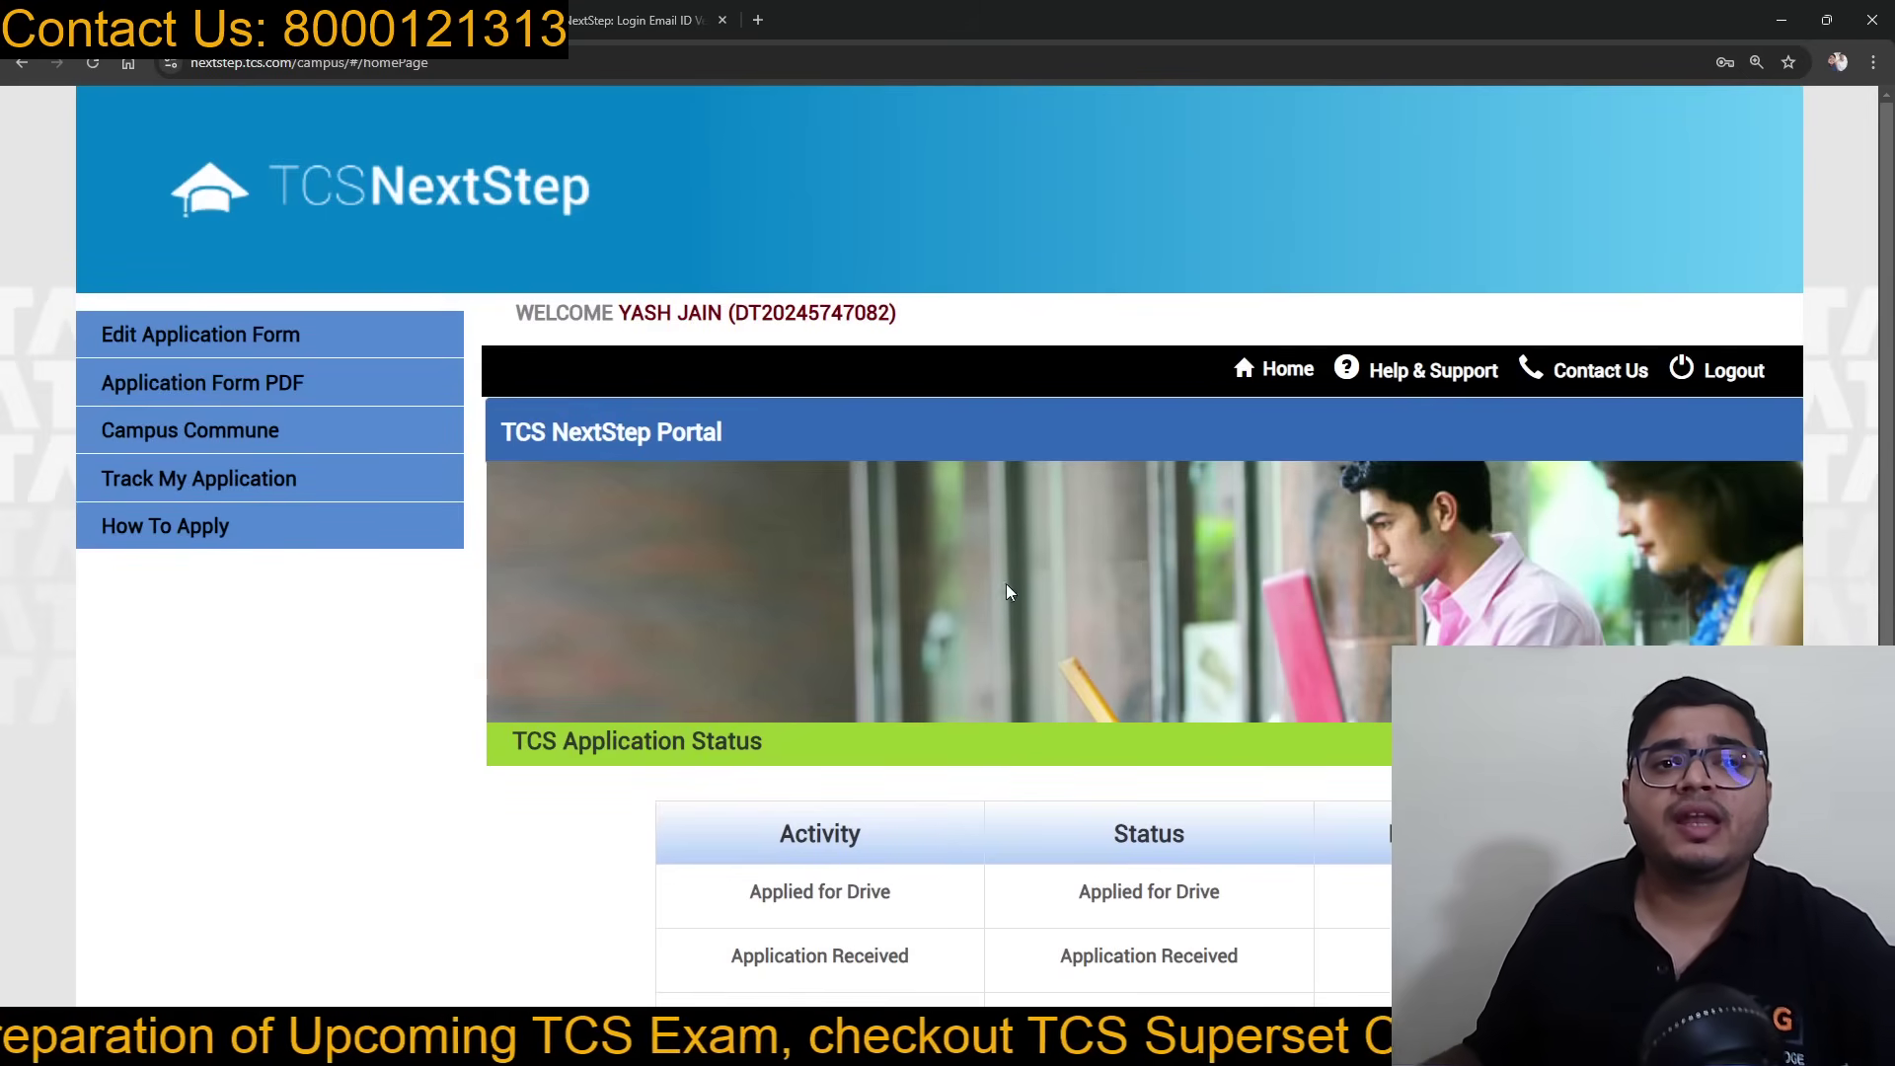
left_click(1701, 381)
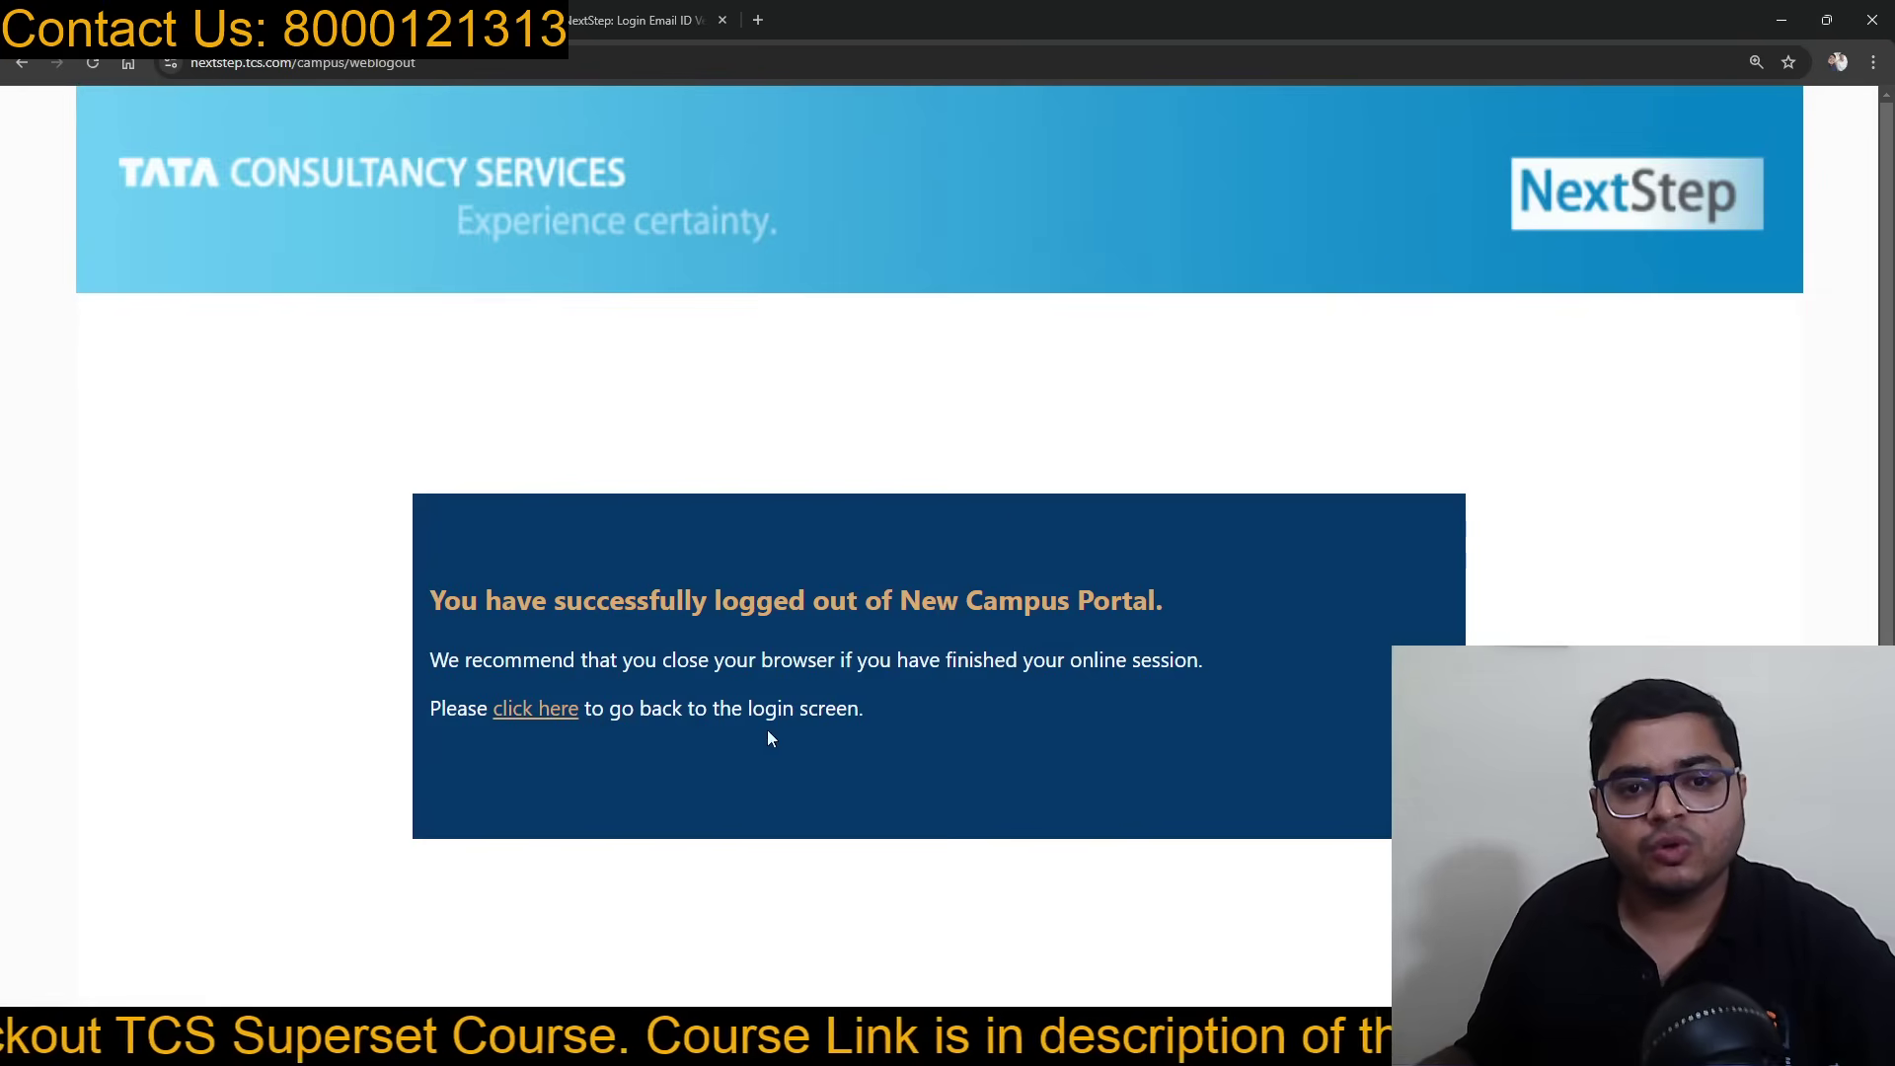
Step: Search 'tcs nextstep portal', open the TCS NextStep page and bring up the registered candidate login
left_click(534, 711)
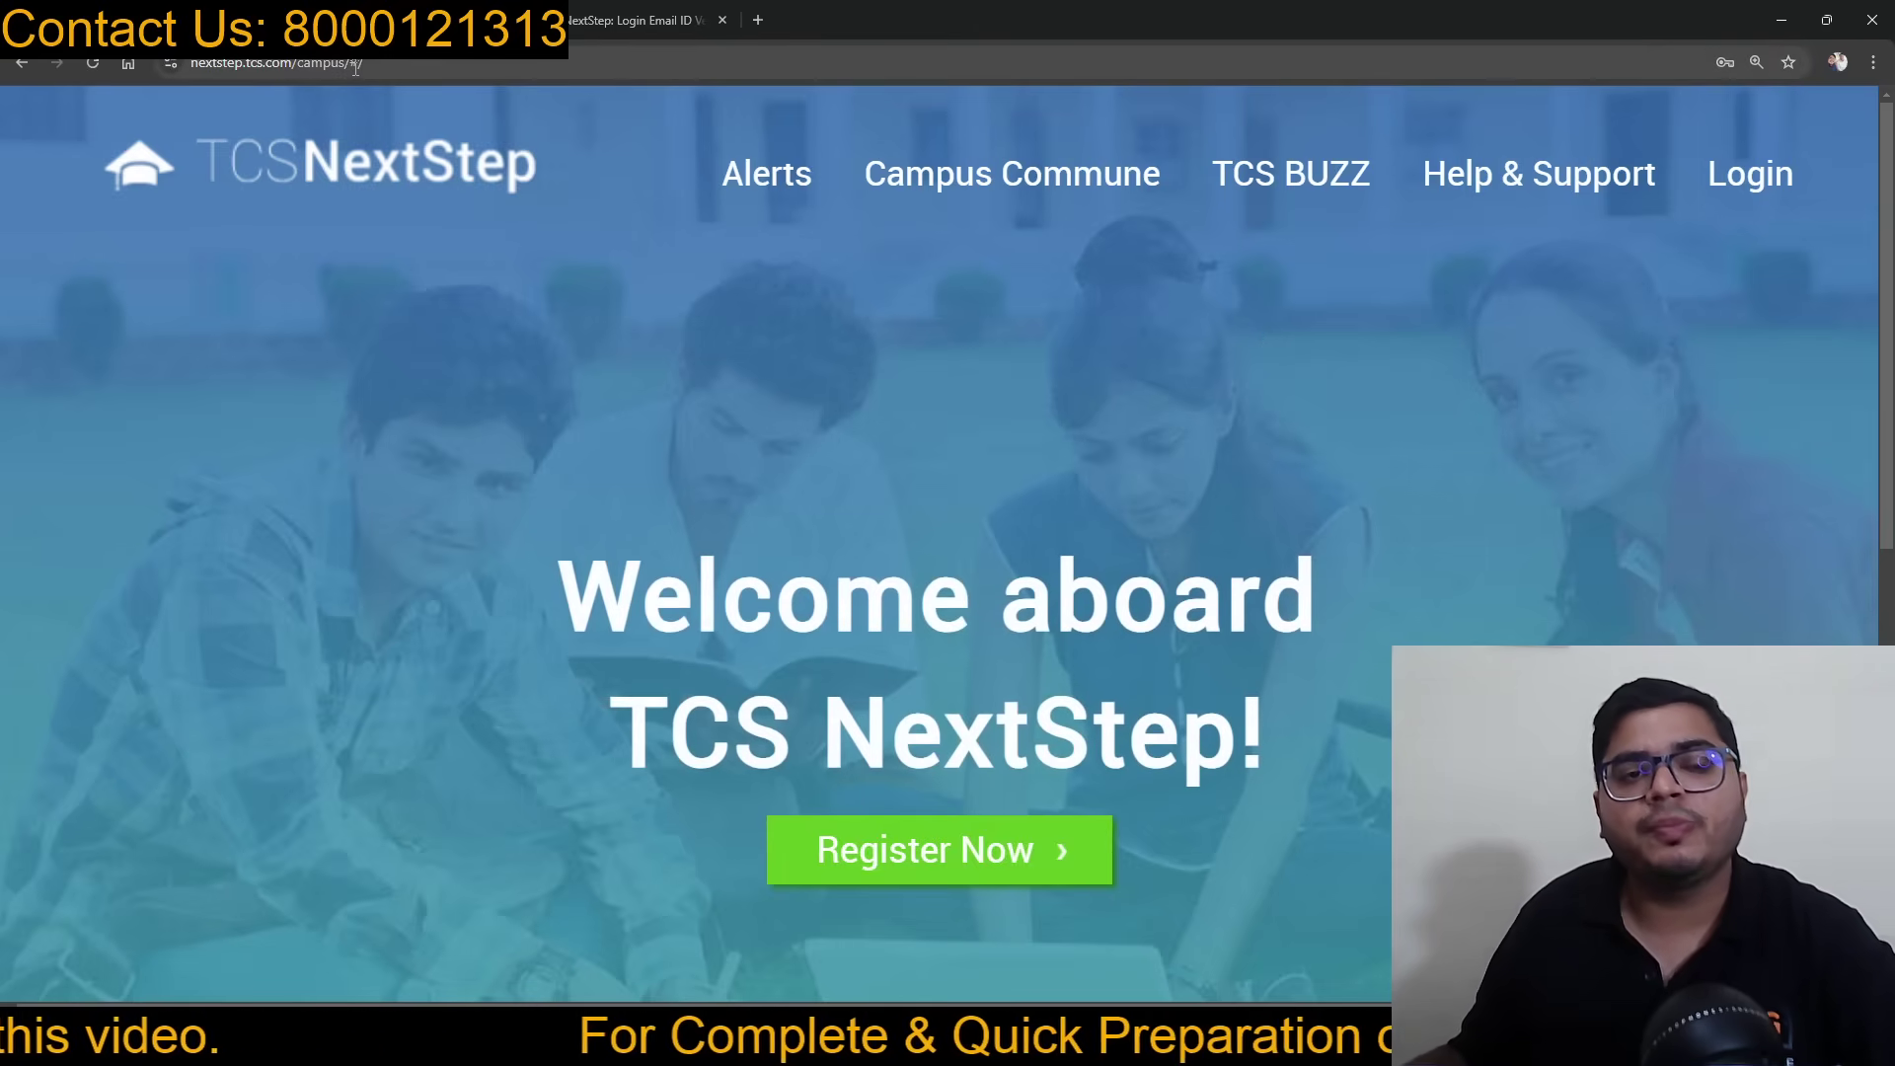
left_click(407, 74)
type("tcs")
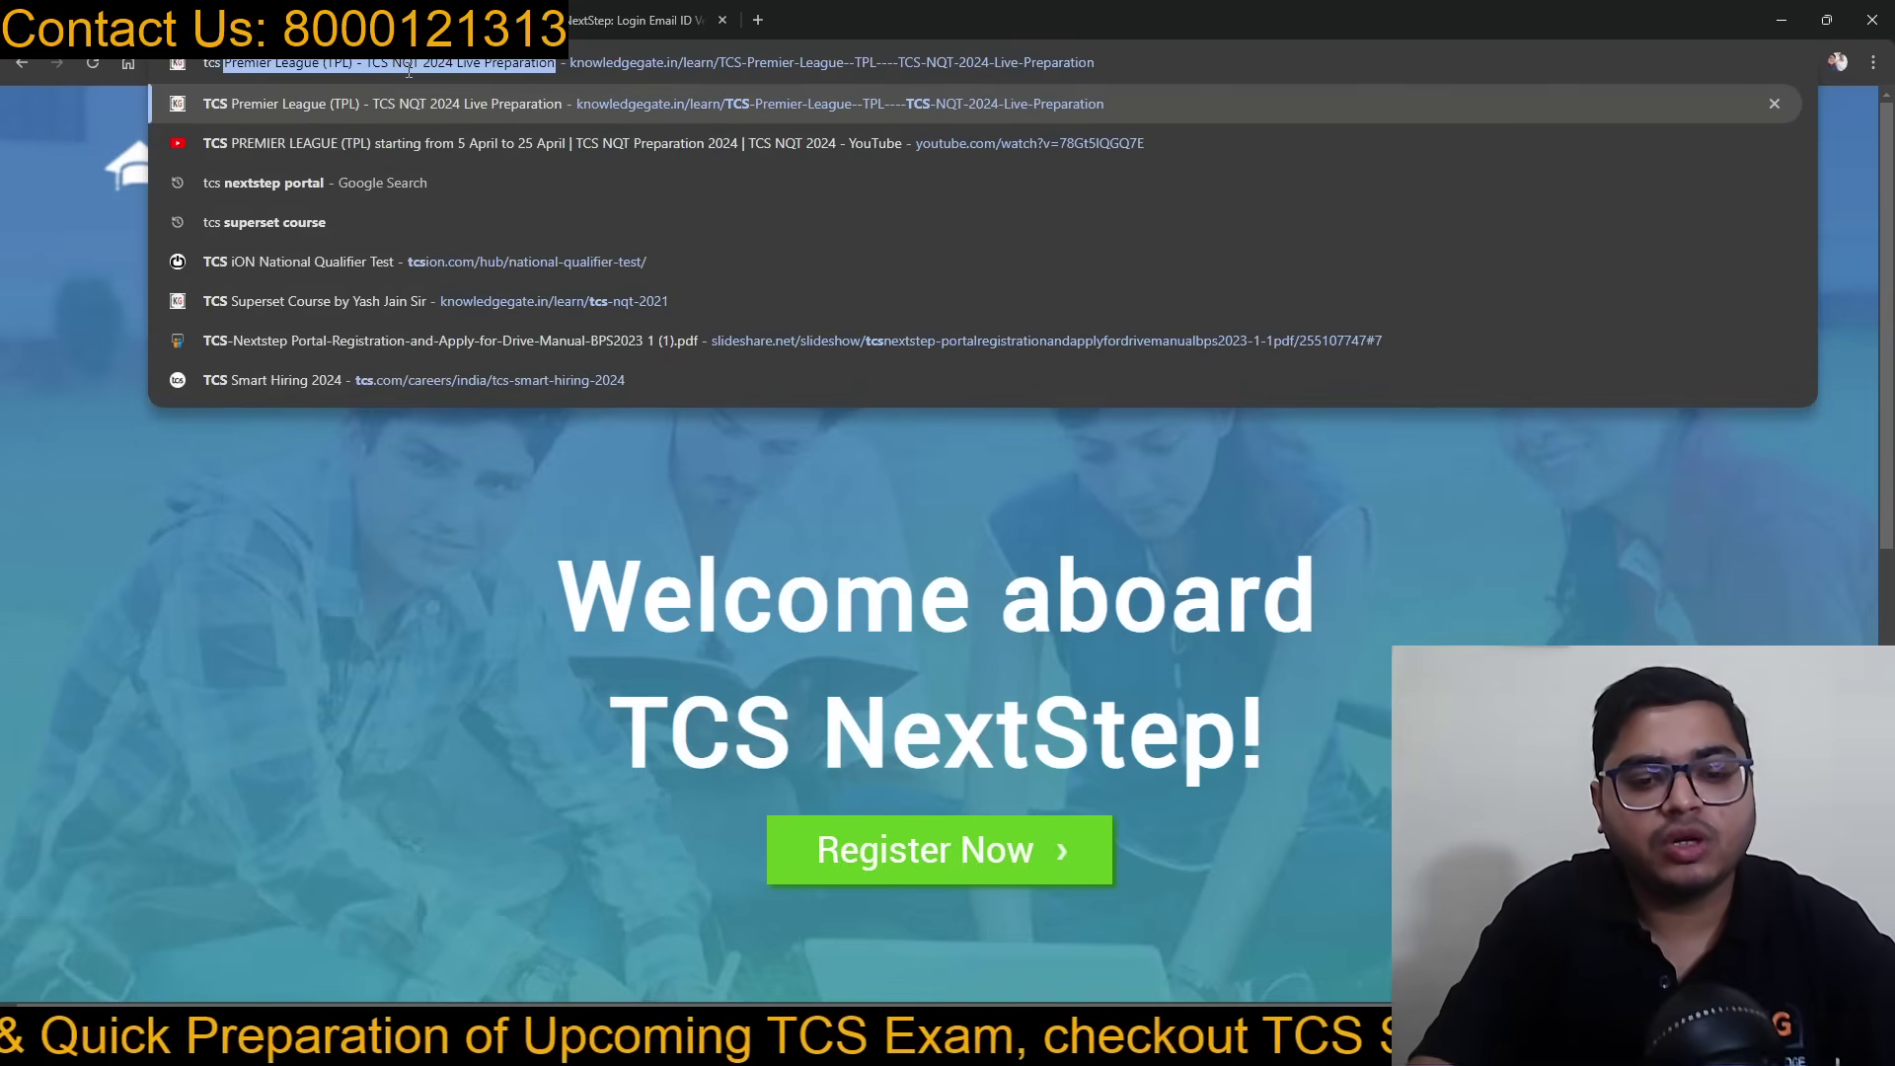
type(" nextstep portal")
key("Return")
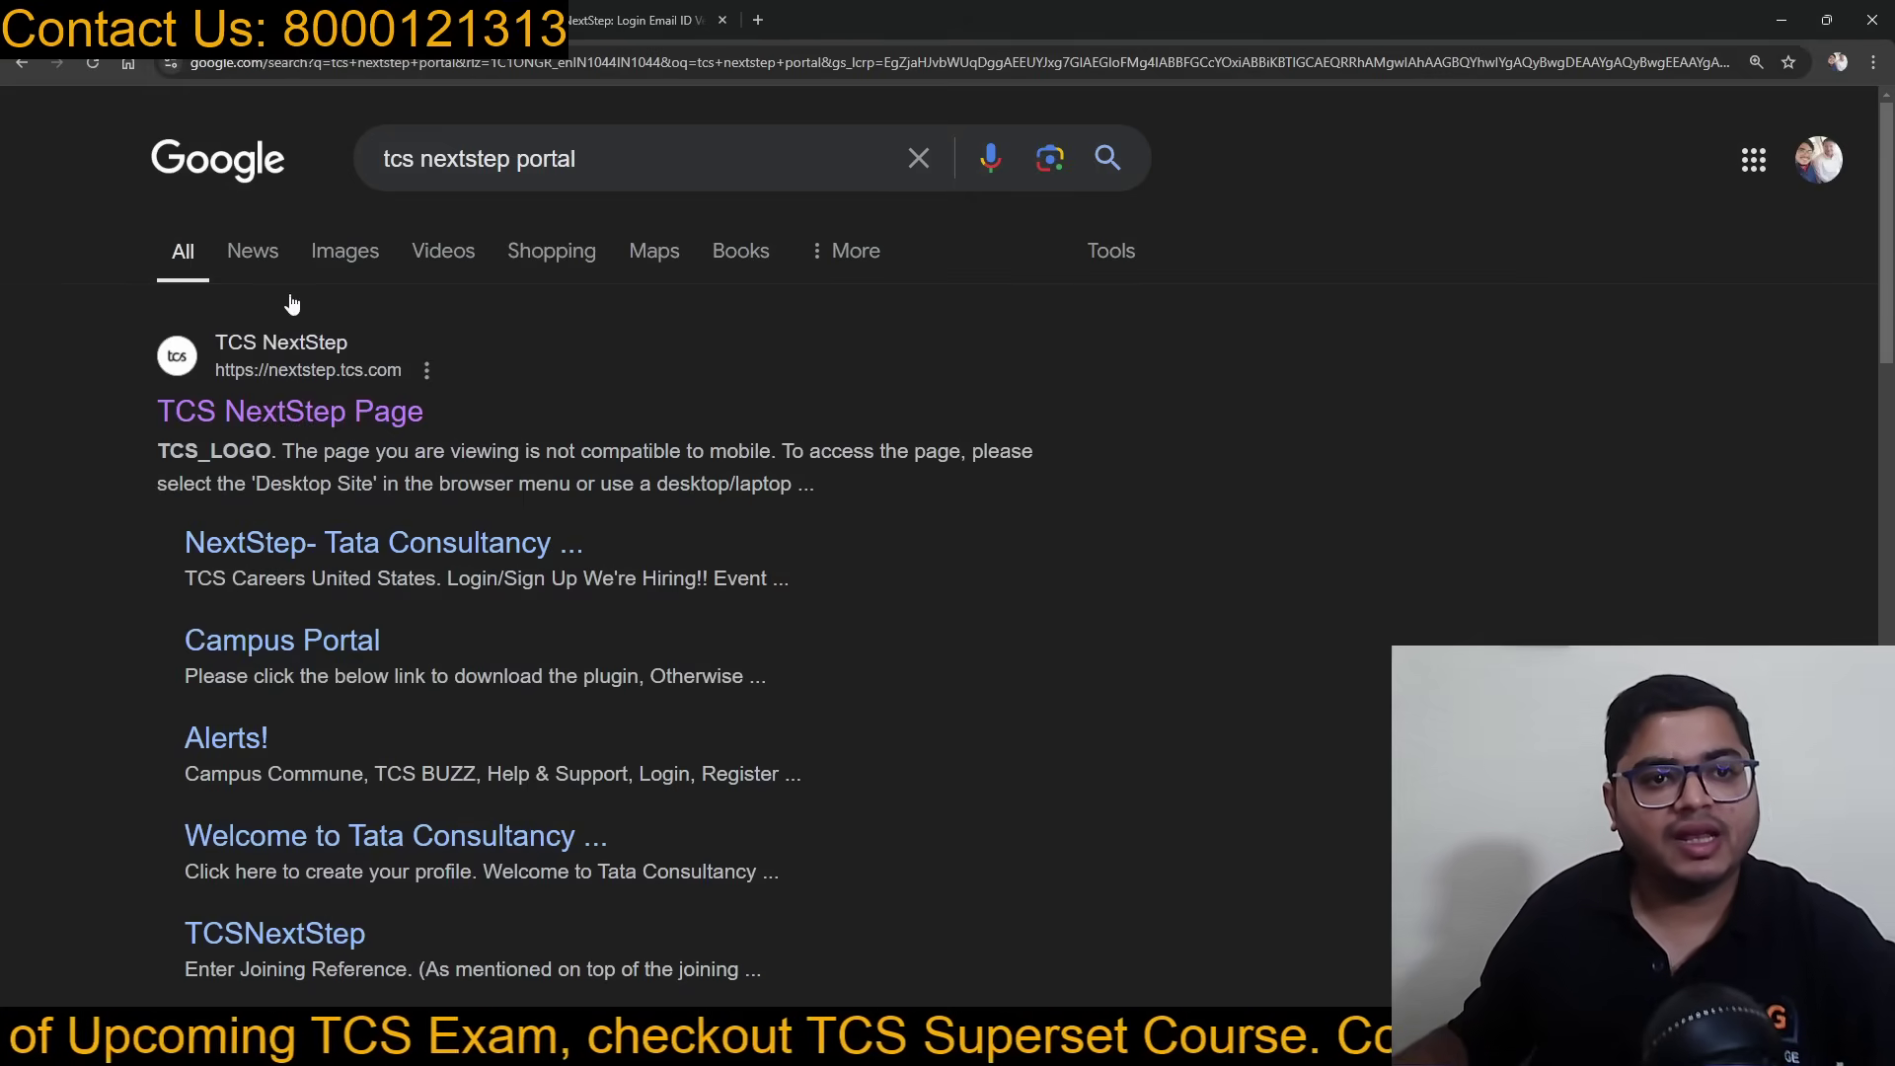
left_click(296, 412)
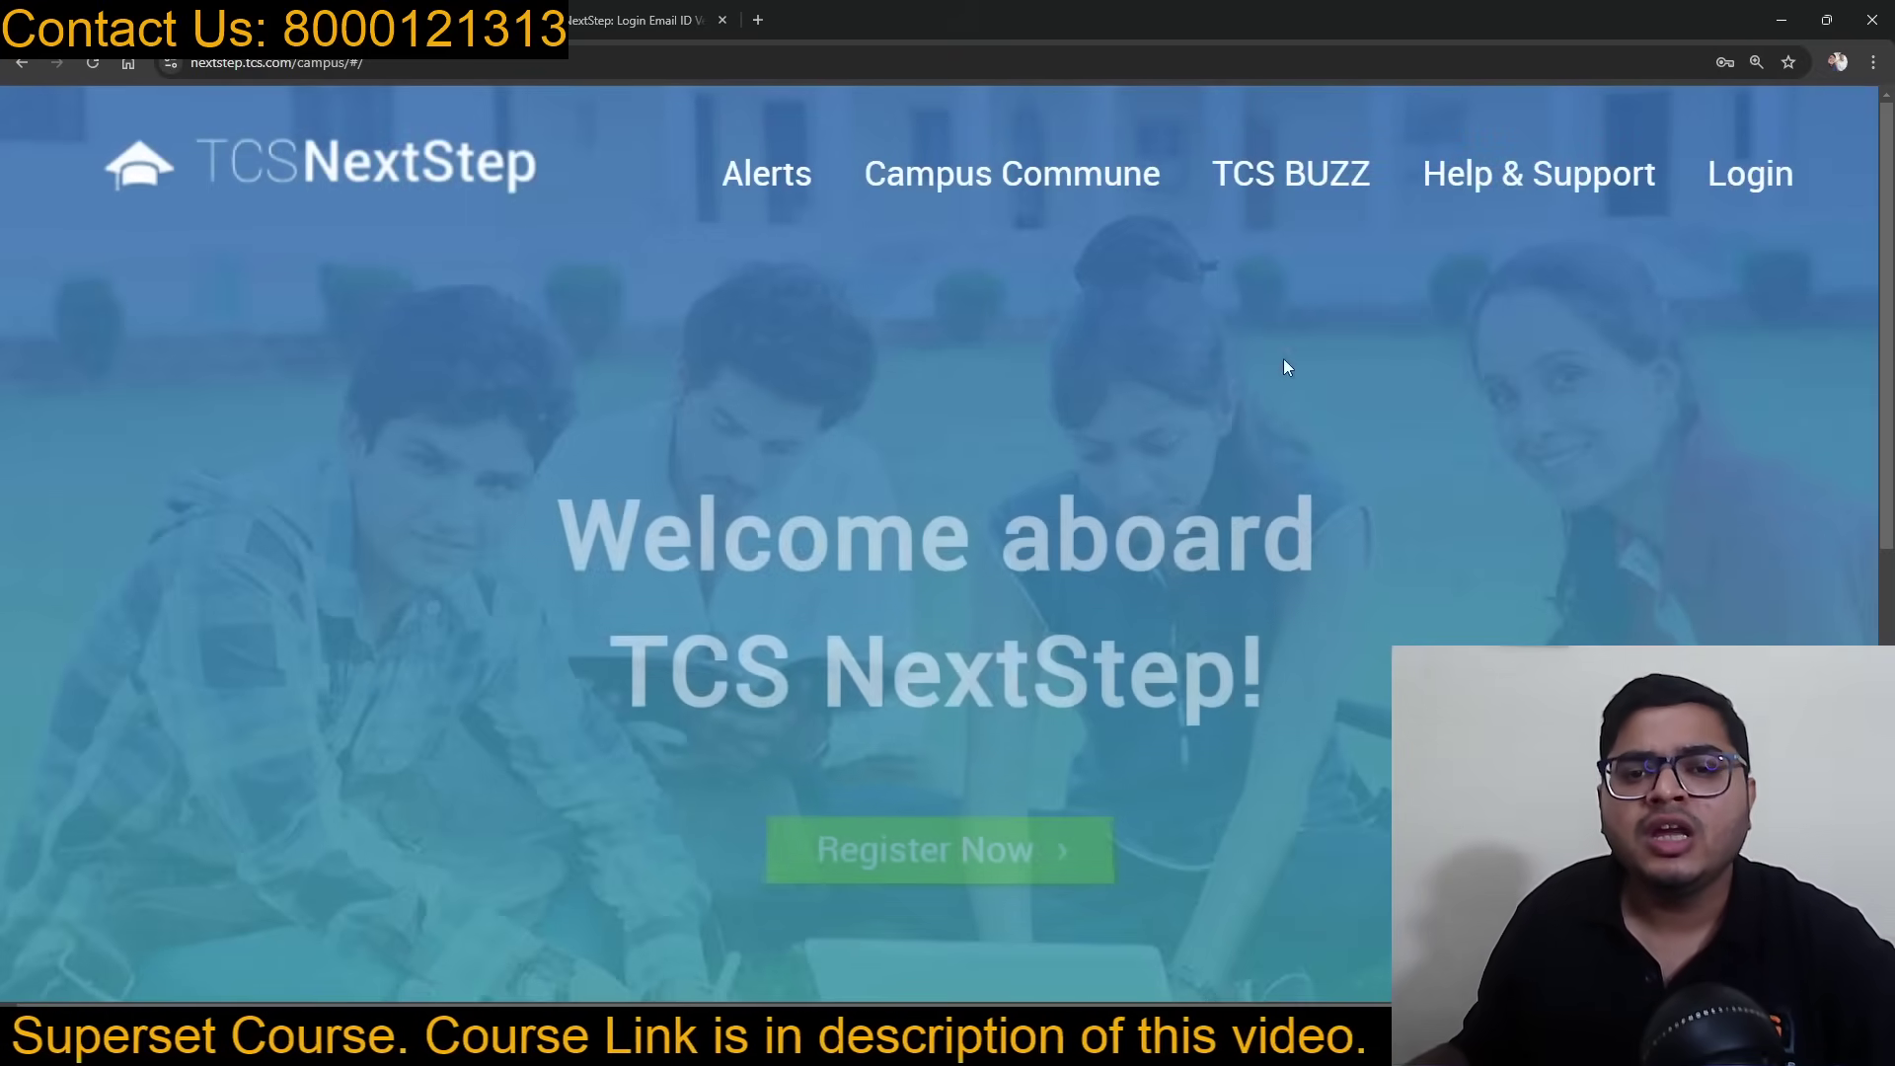
left_click(1757, 174)
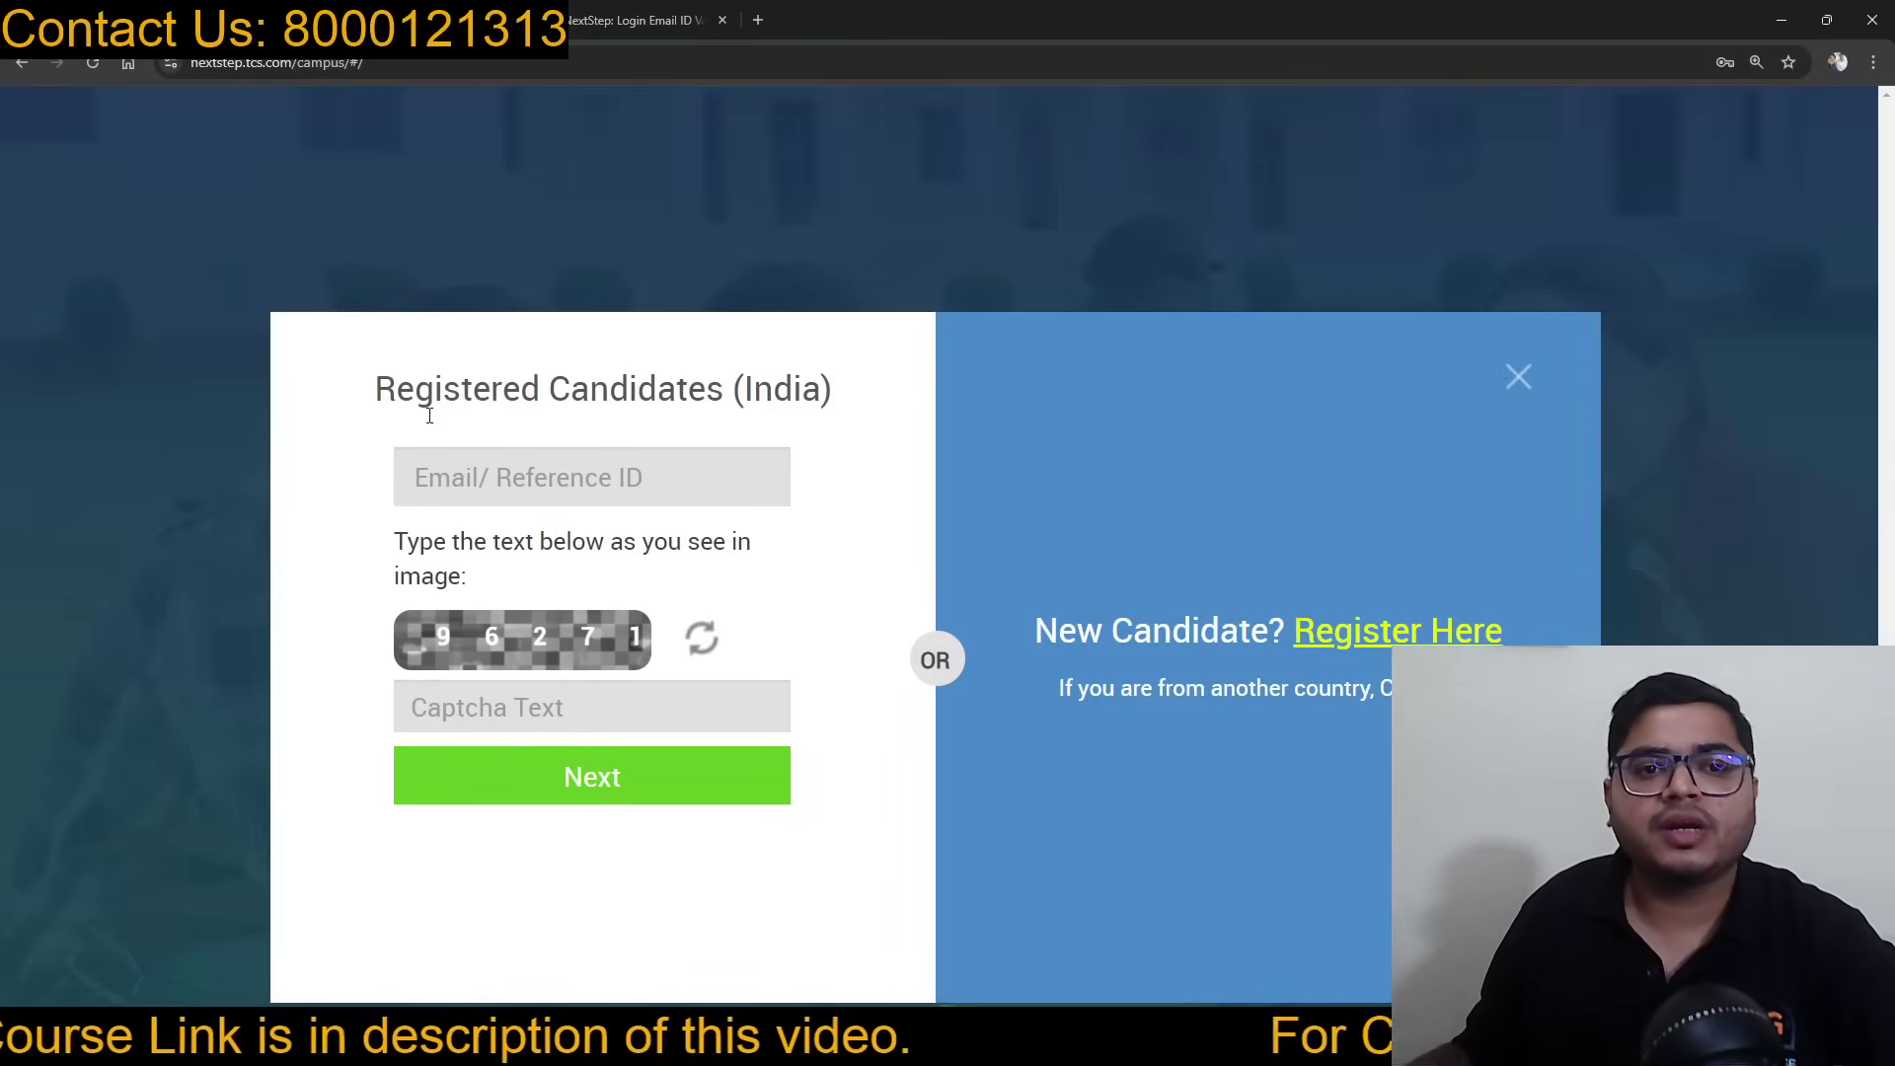
Step: Submit the registered e-mail and the captcha text to request a login OTP
left_click(621, 479)
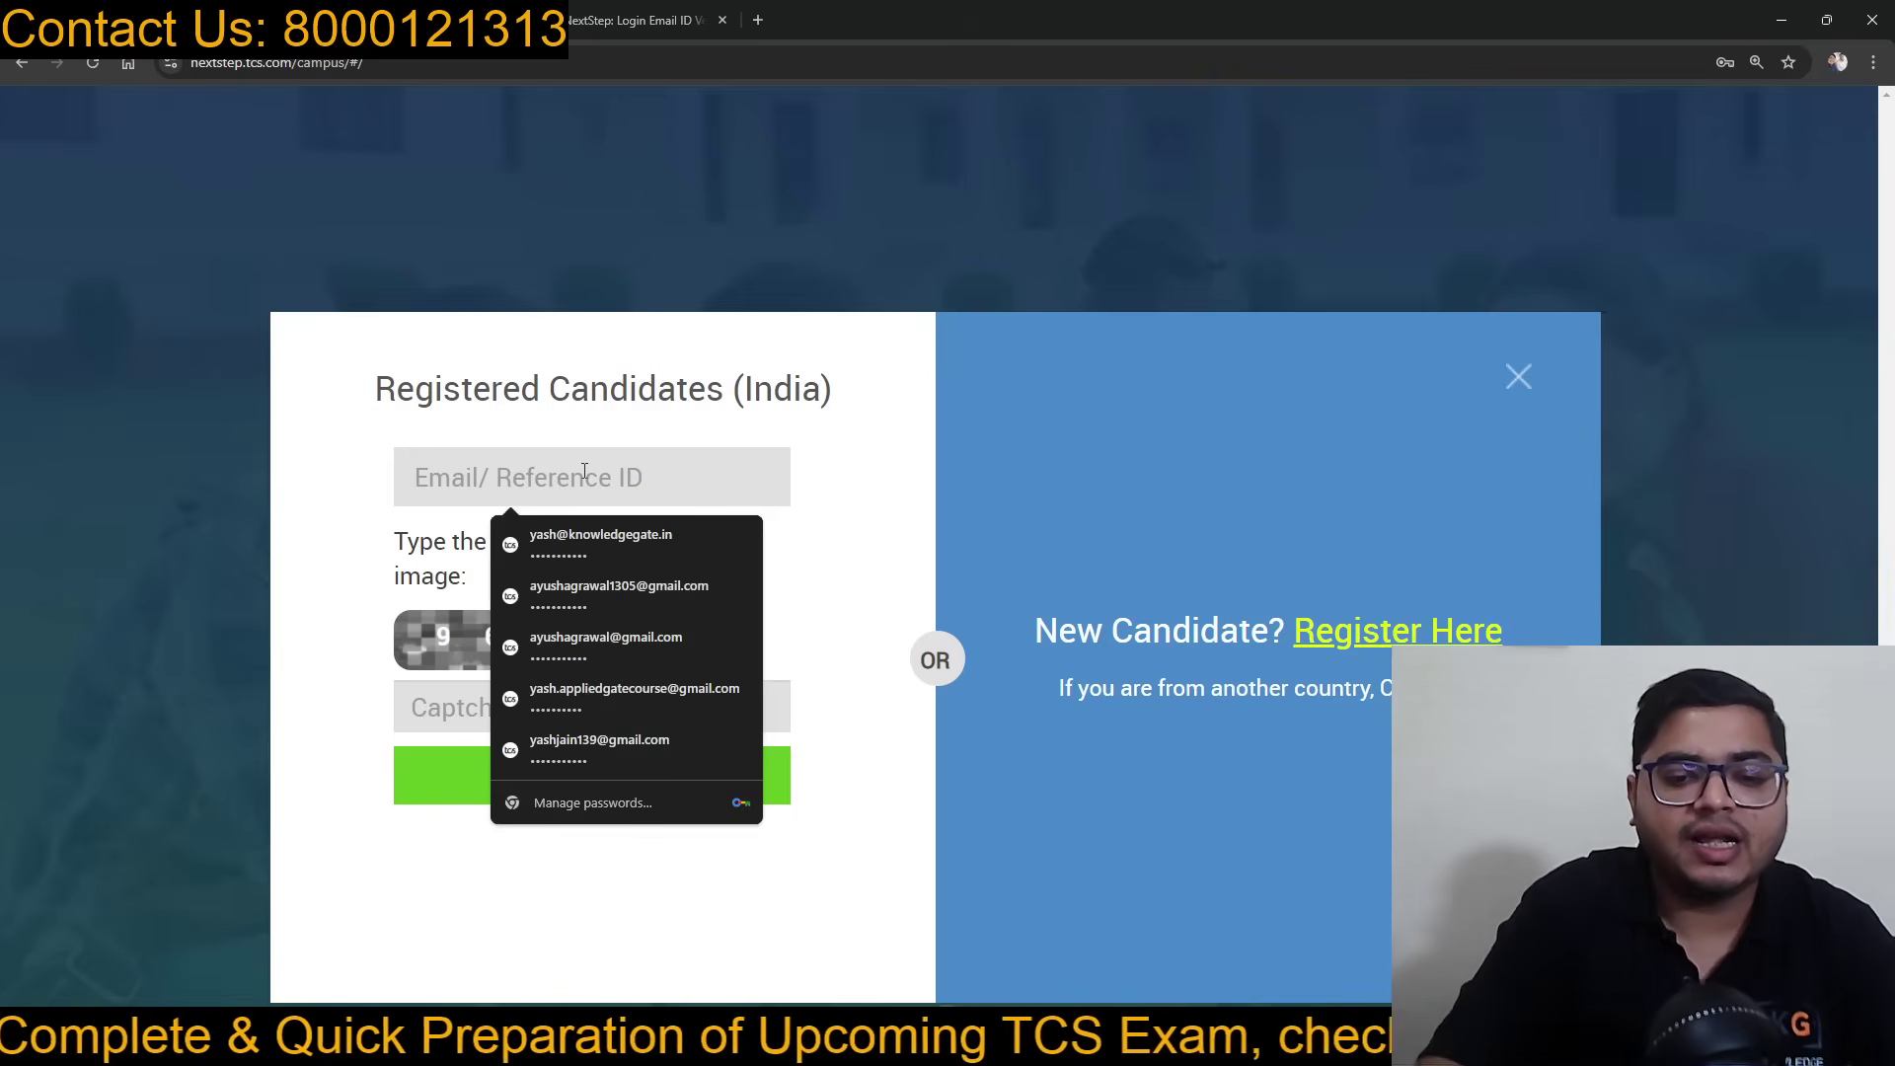
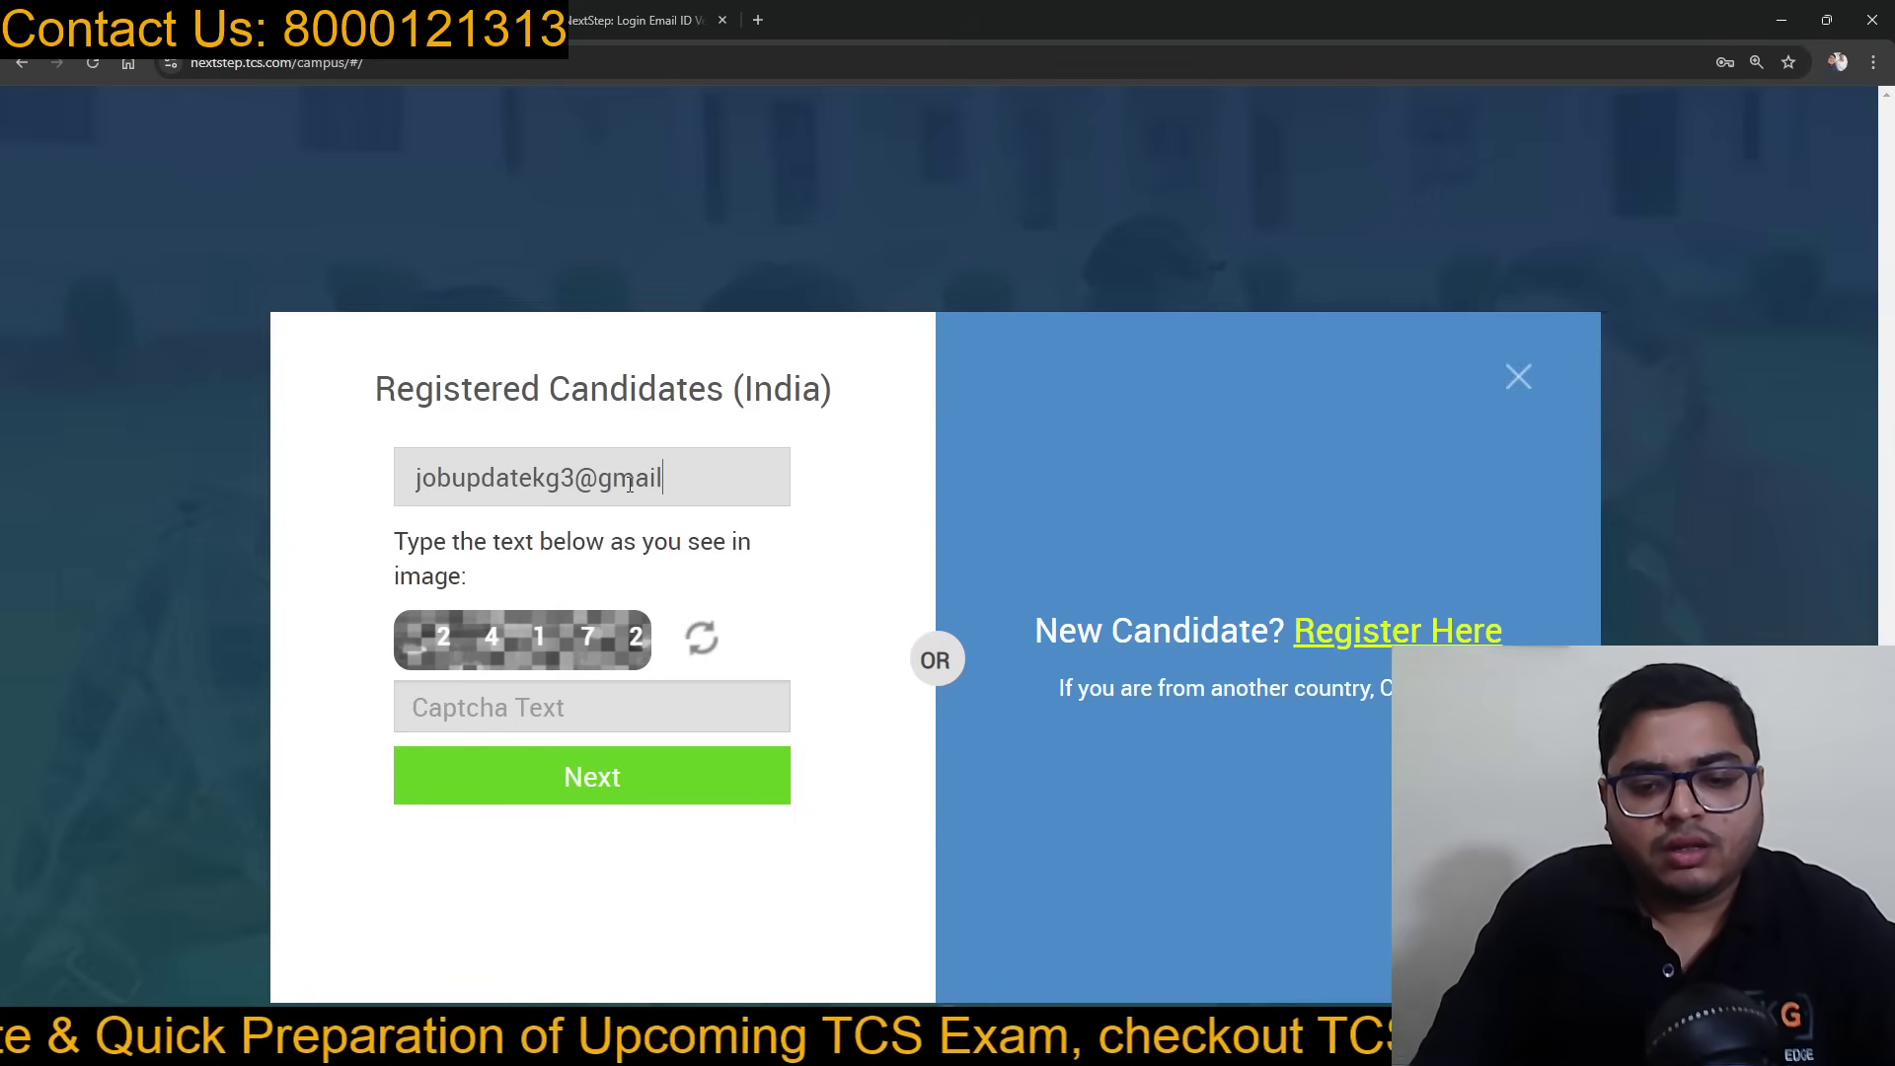
key("Tab")
type("24")
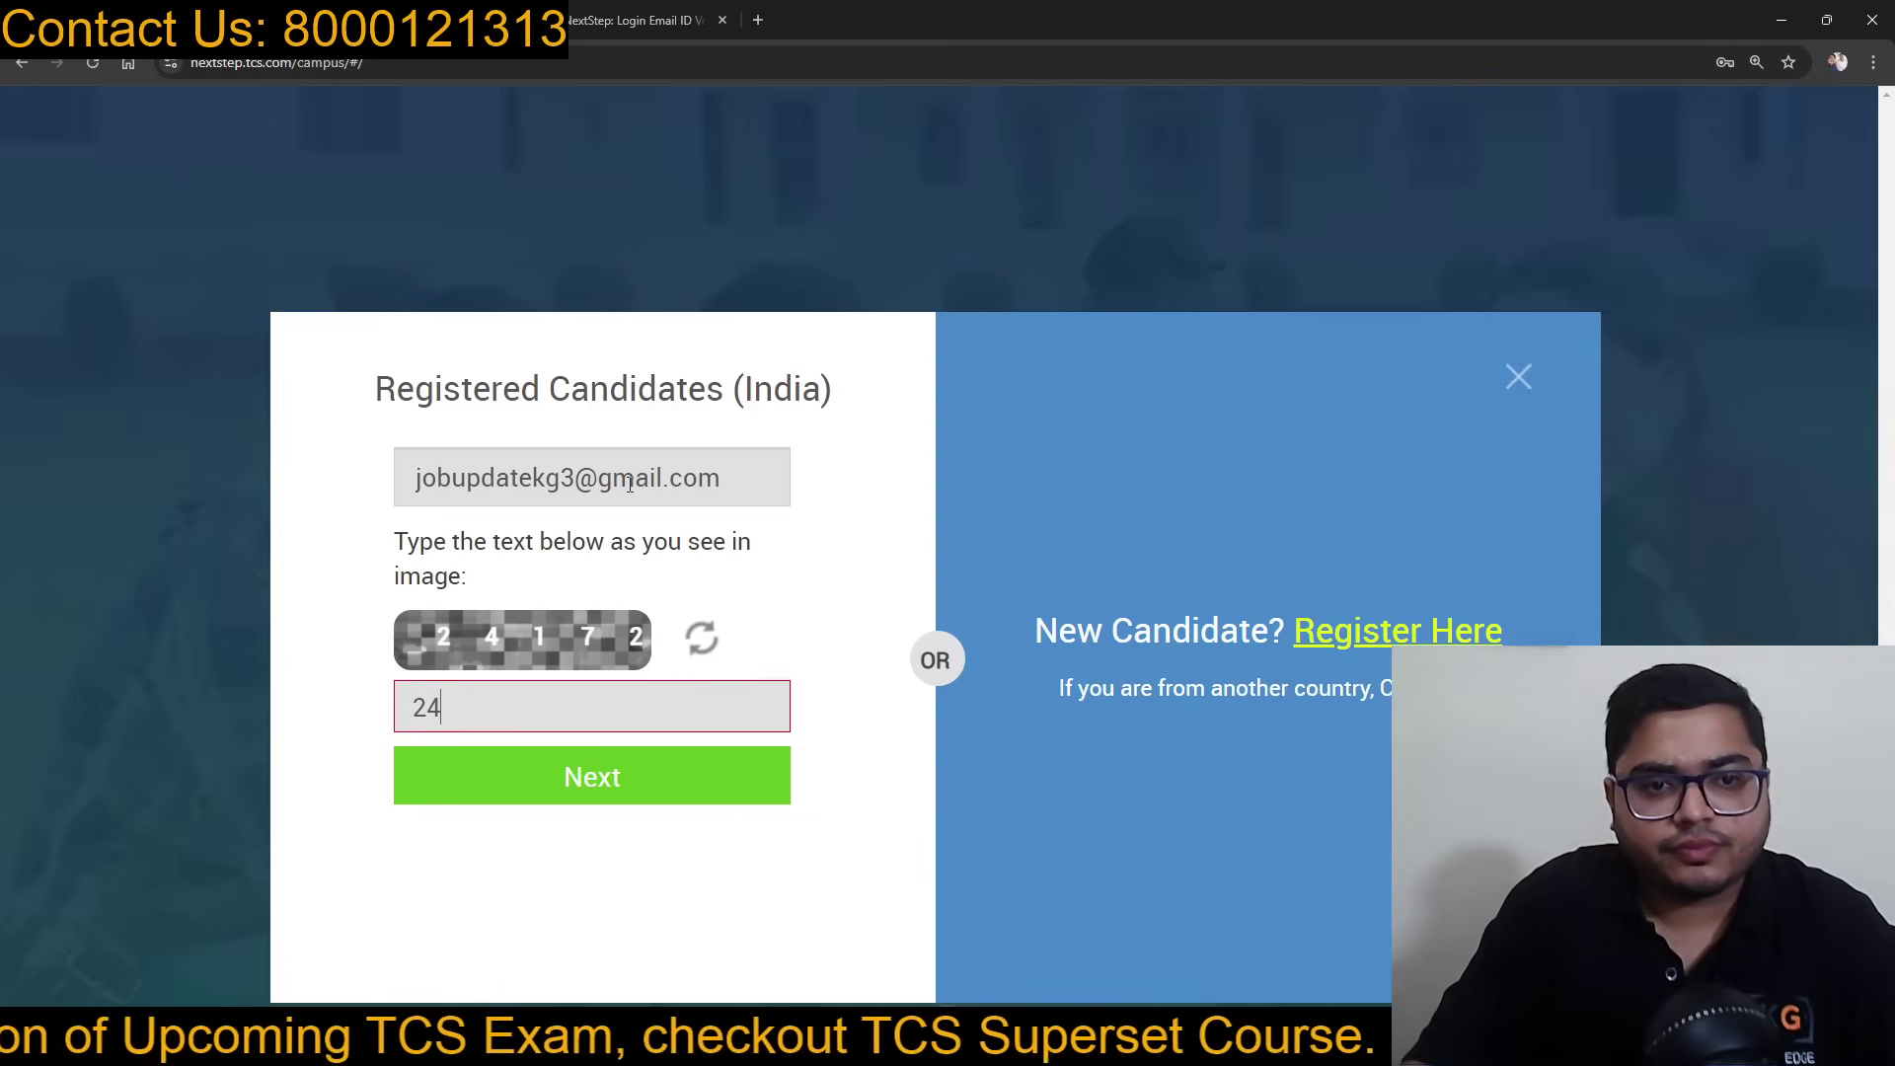
type("172")
left_click(535, 787)
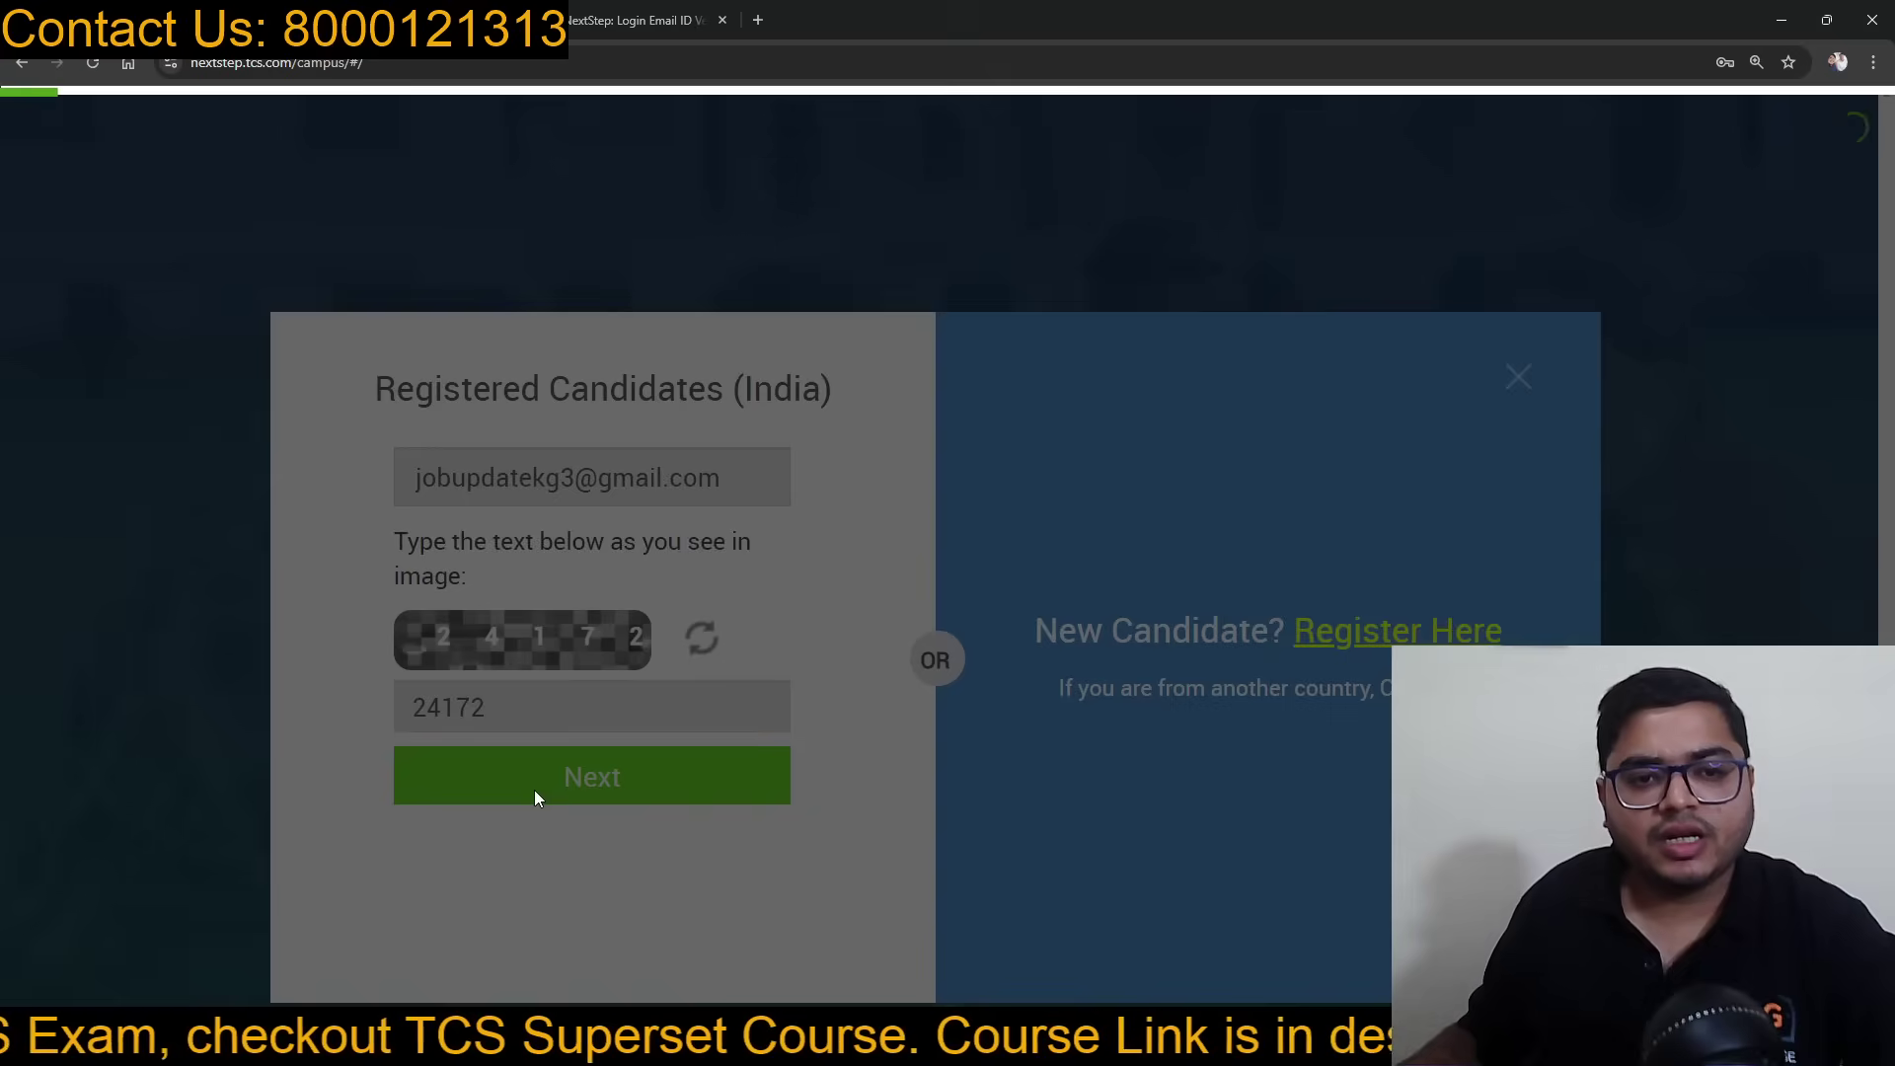
left_click(591, 9)
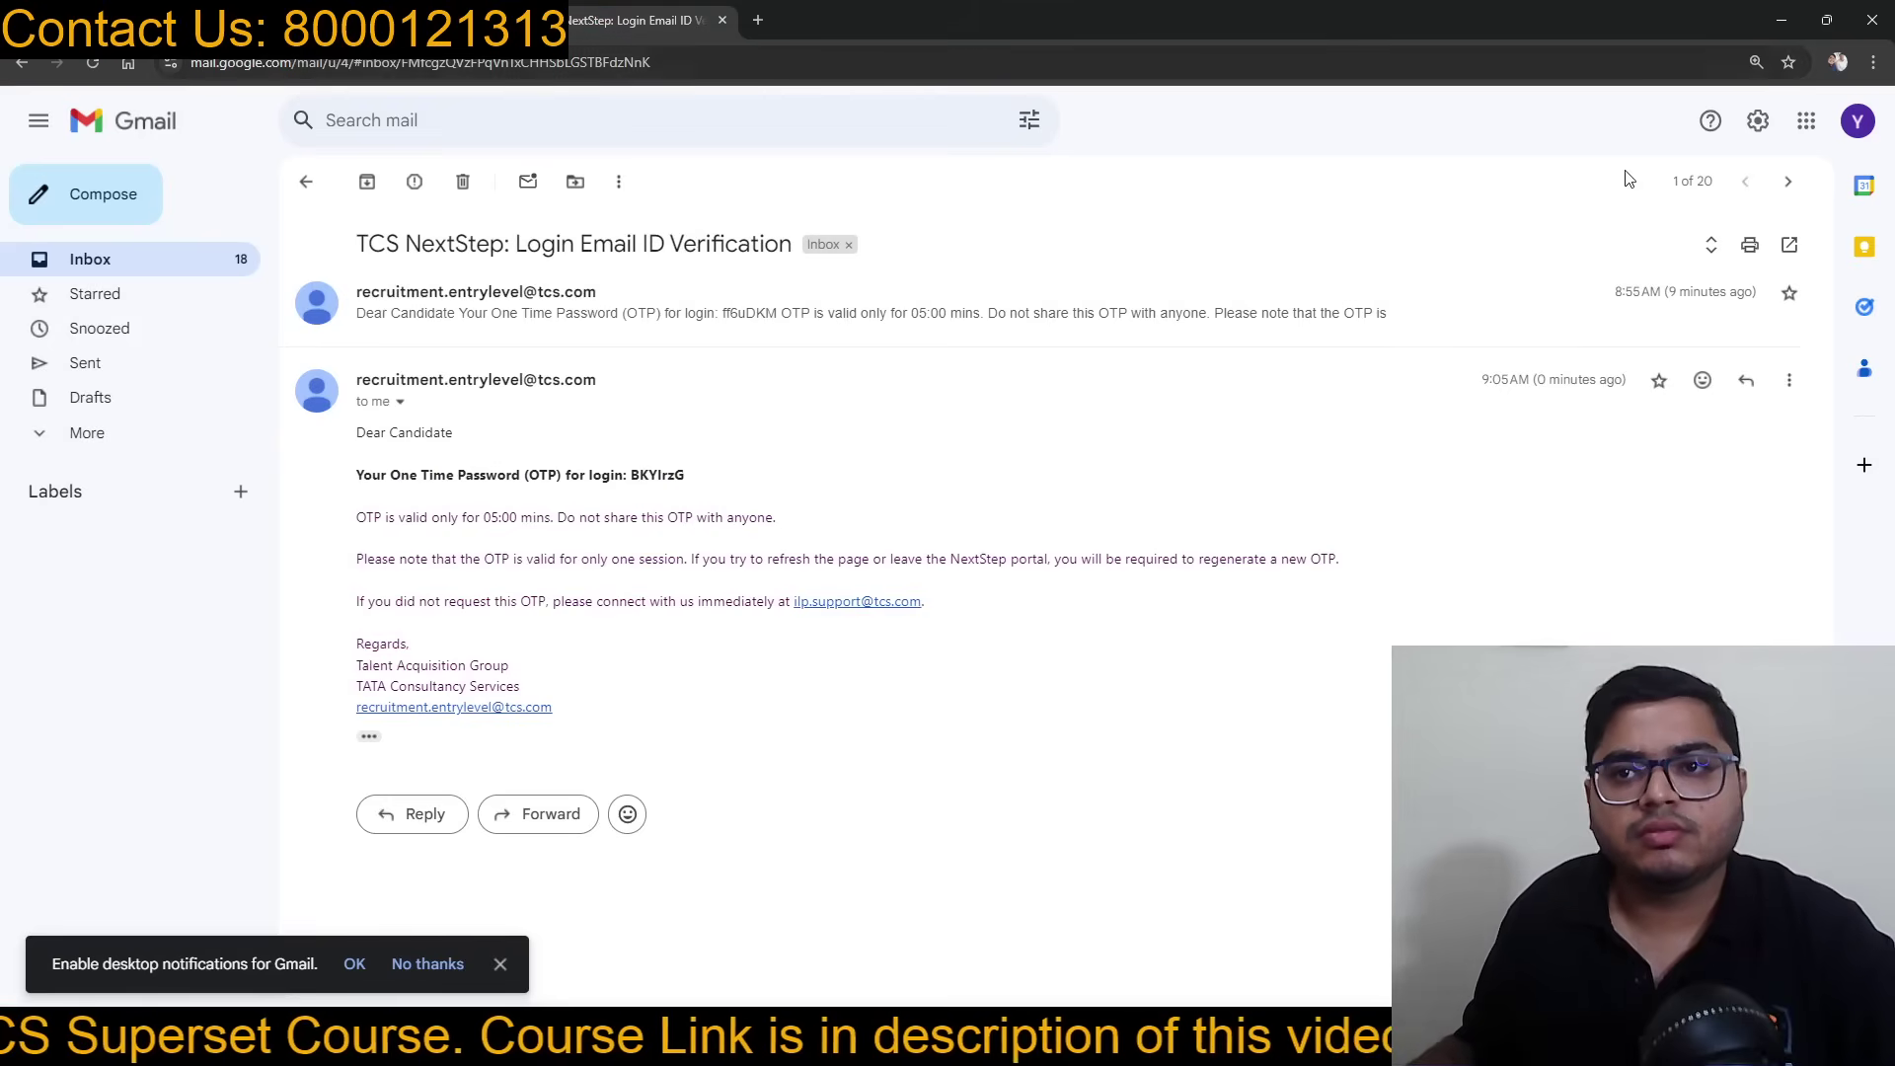
Step: Switch to the Google account that received the OTP and open the latest TCS NextStep Login Email ID Verification email
left_click(1858, 121)
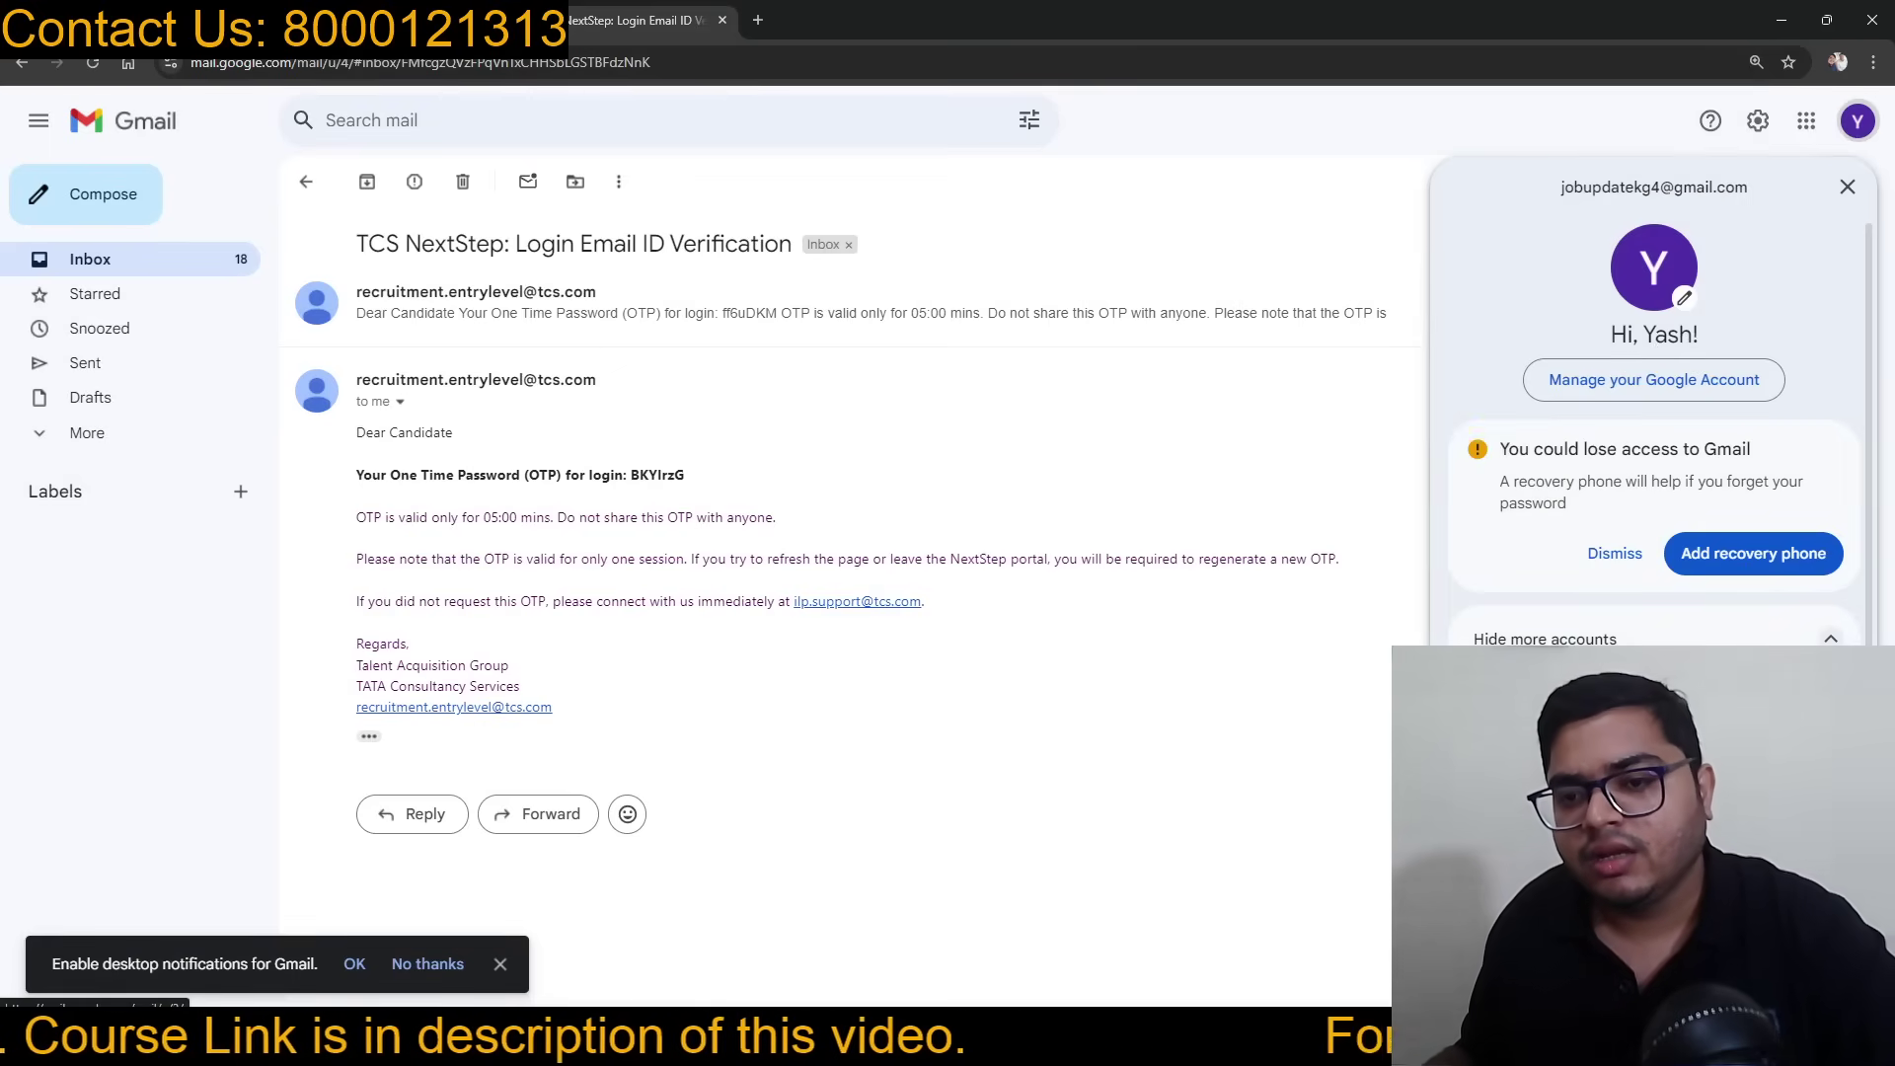
left_click(1599, 903)
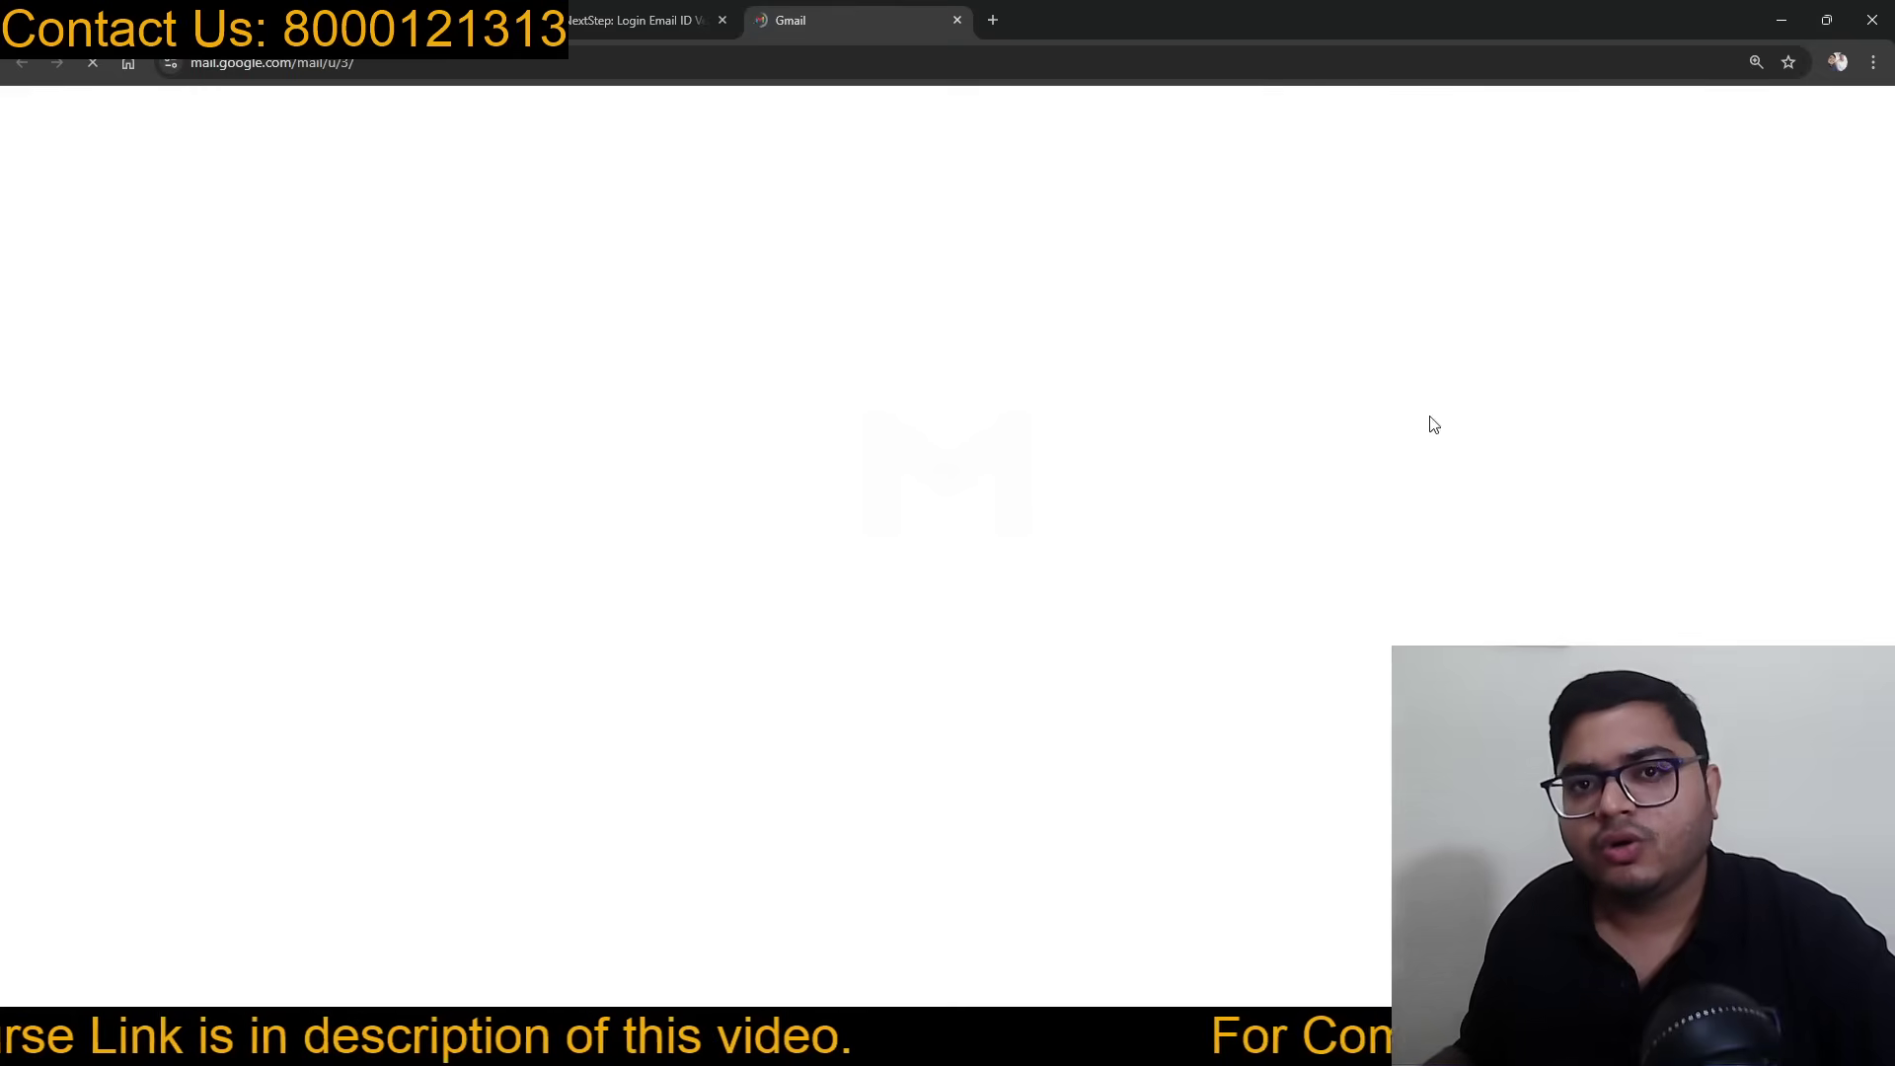
left_click(721, 21)
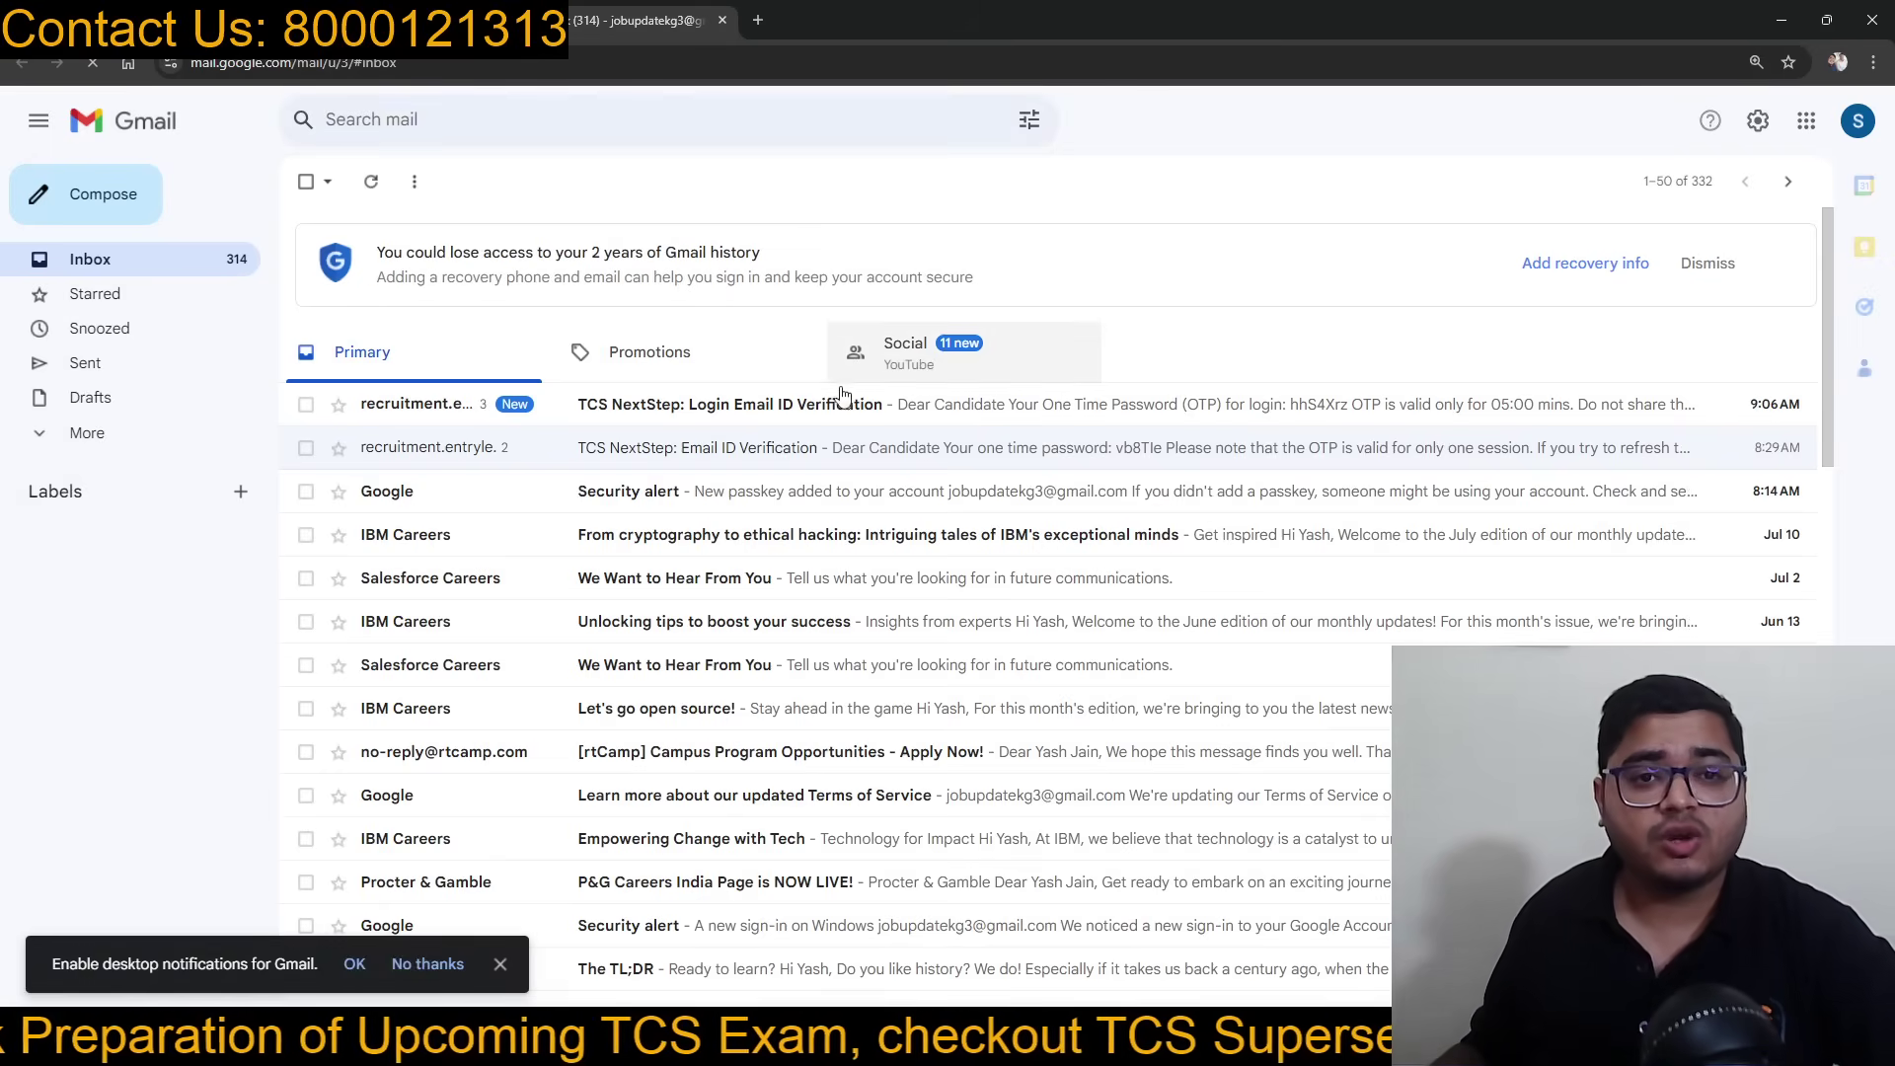
left_click(691, 404)
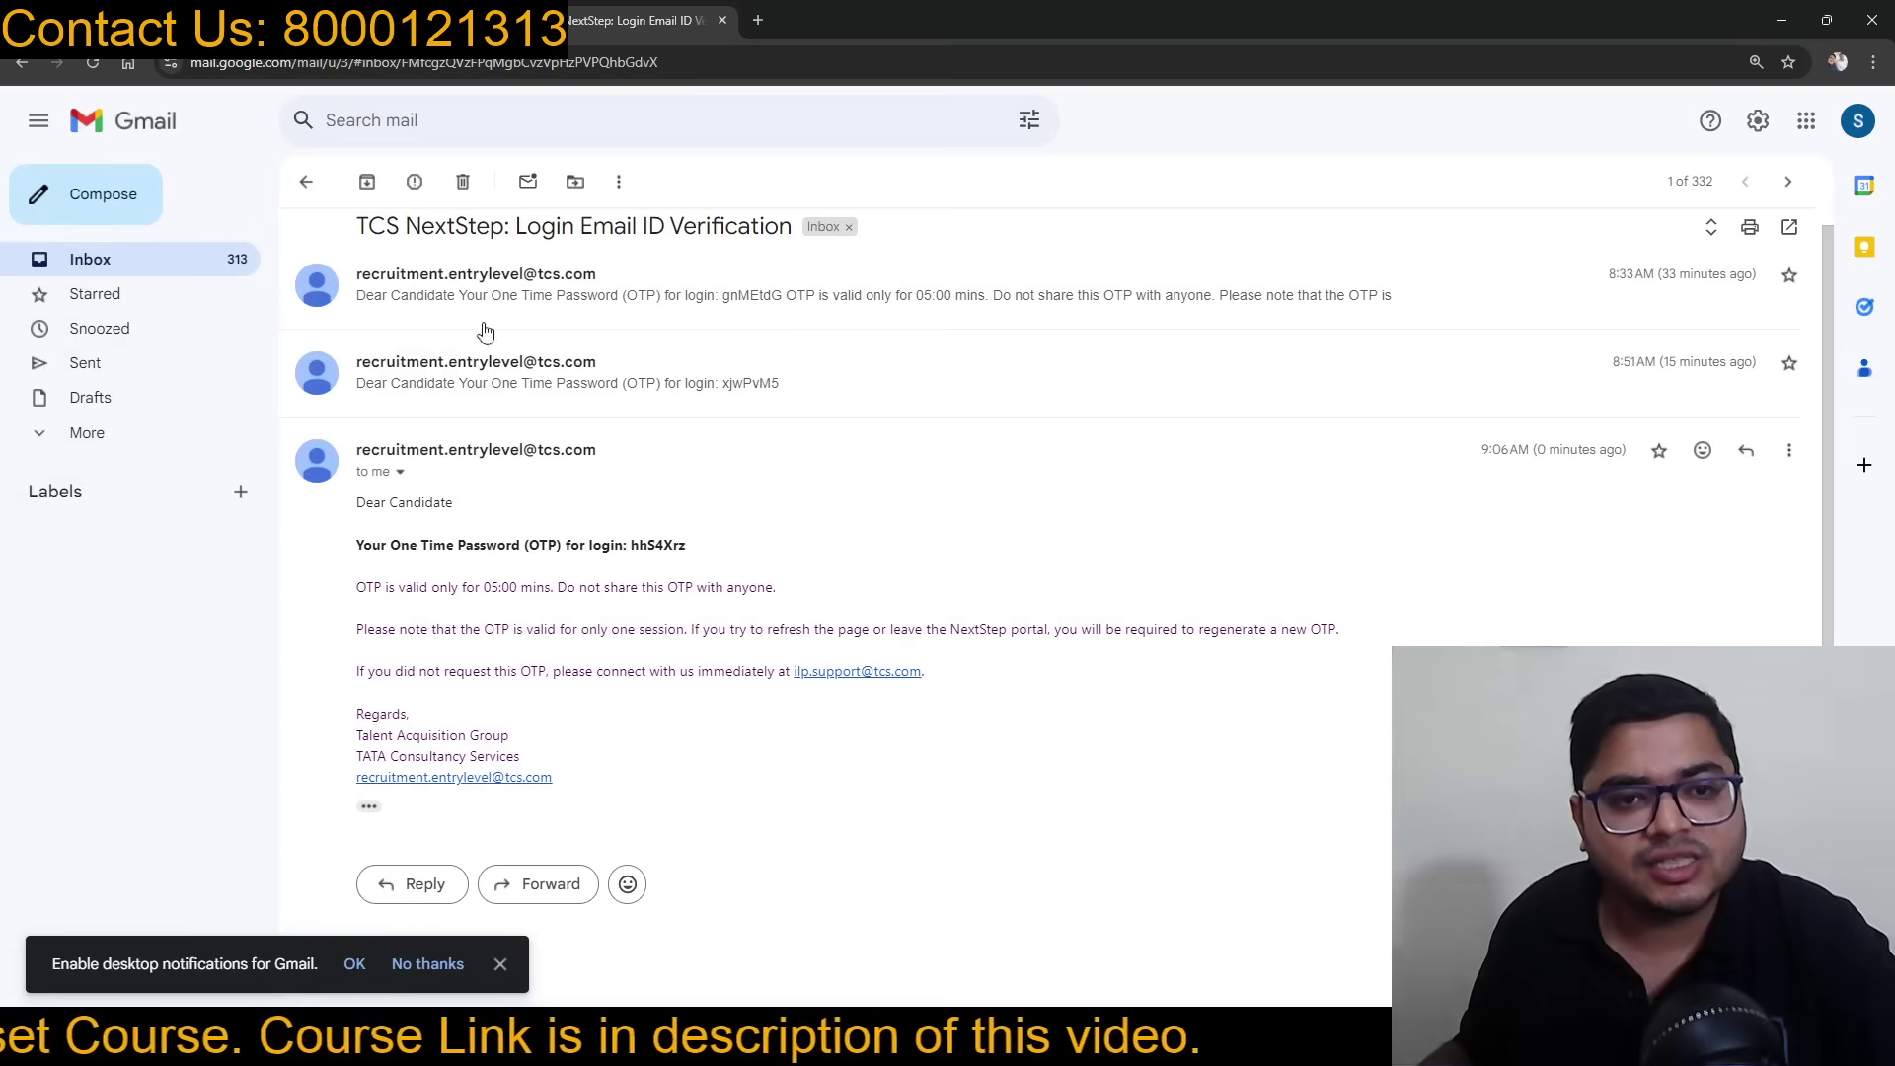
Step: Return to the NextStep verification page and begin entering the emailed OTP
left_click(395, 21)
left_click(479, 733)
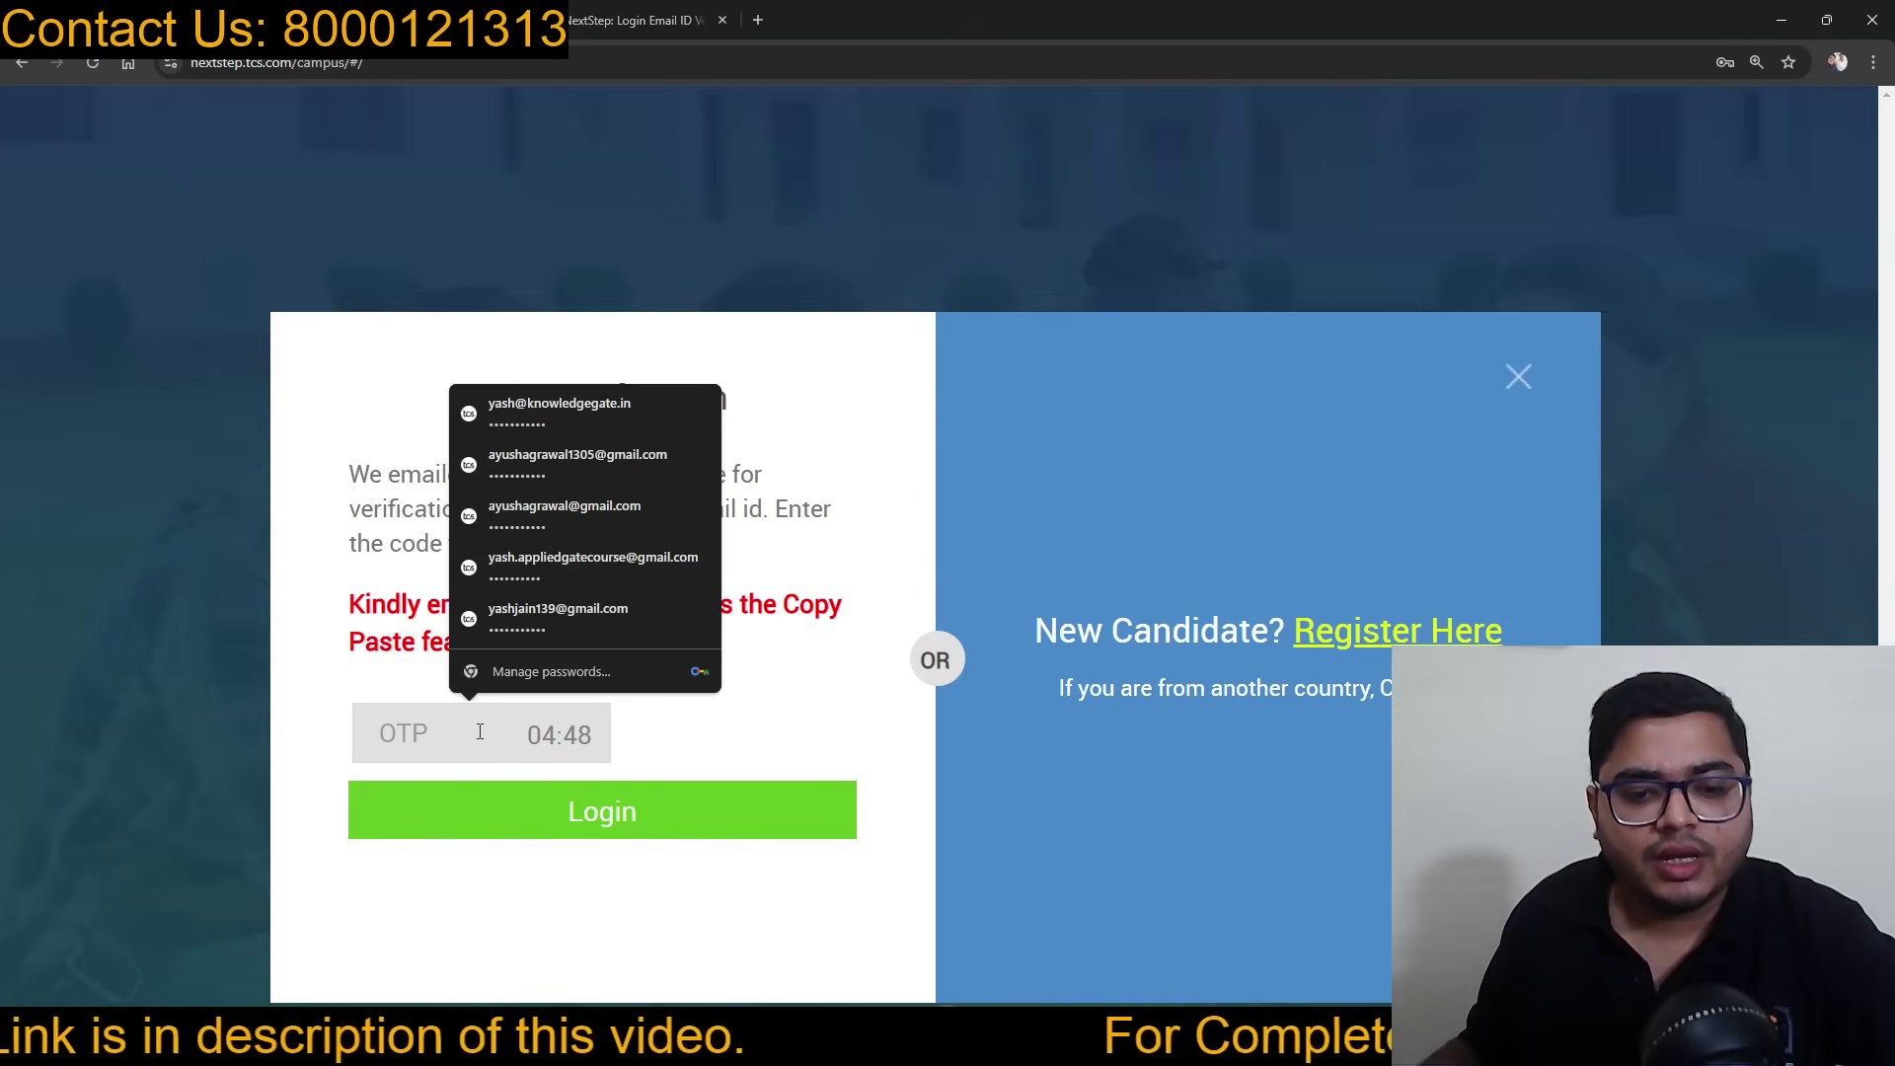
type("•••")
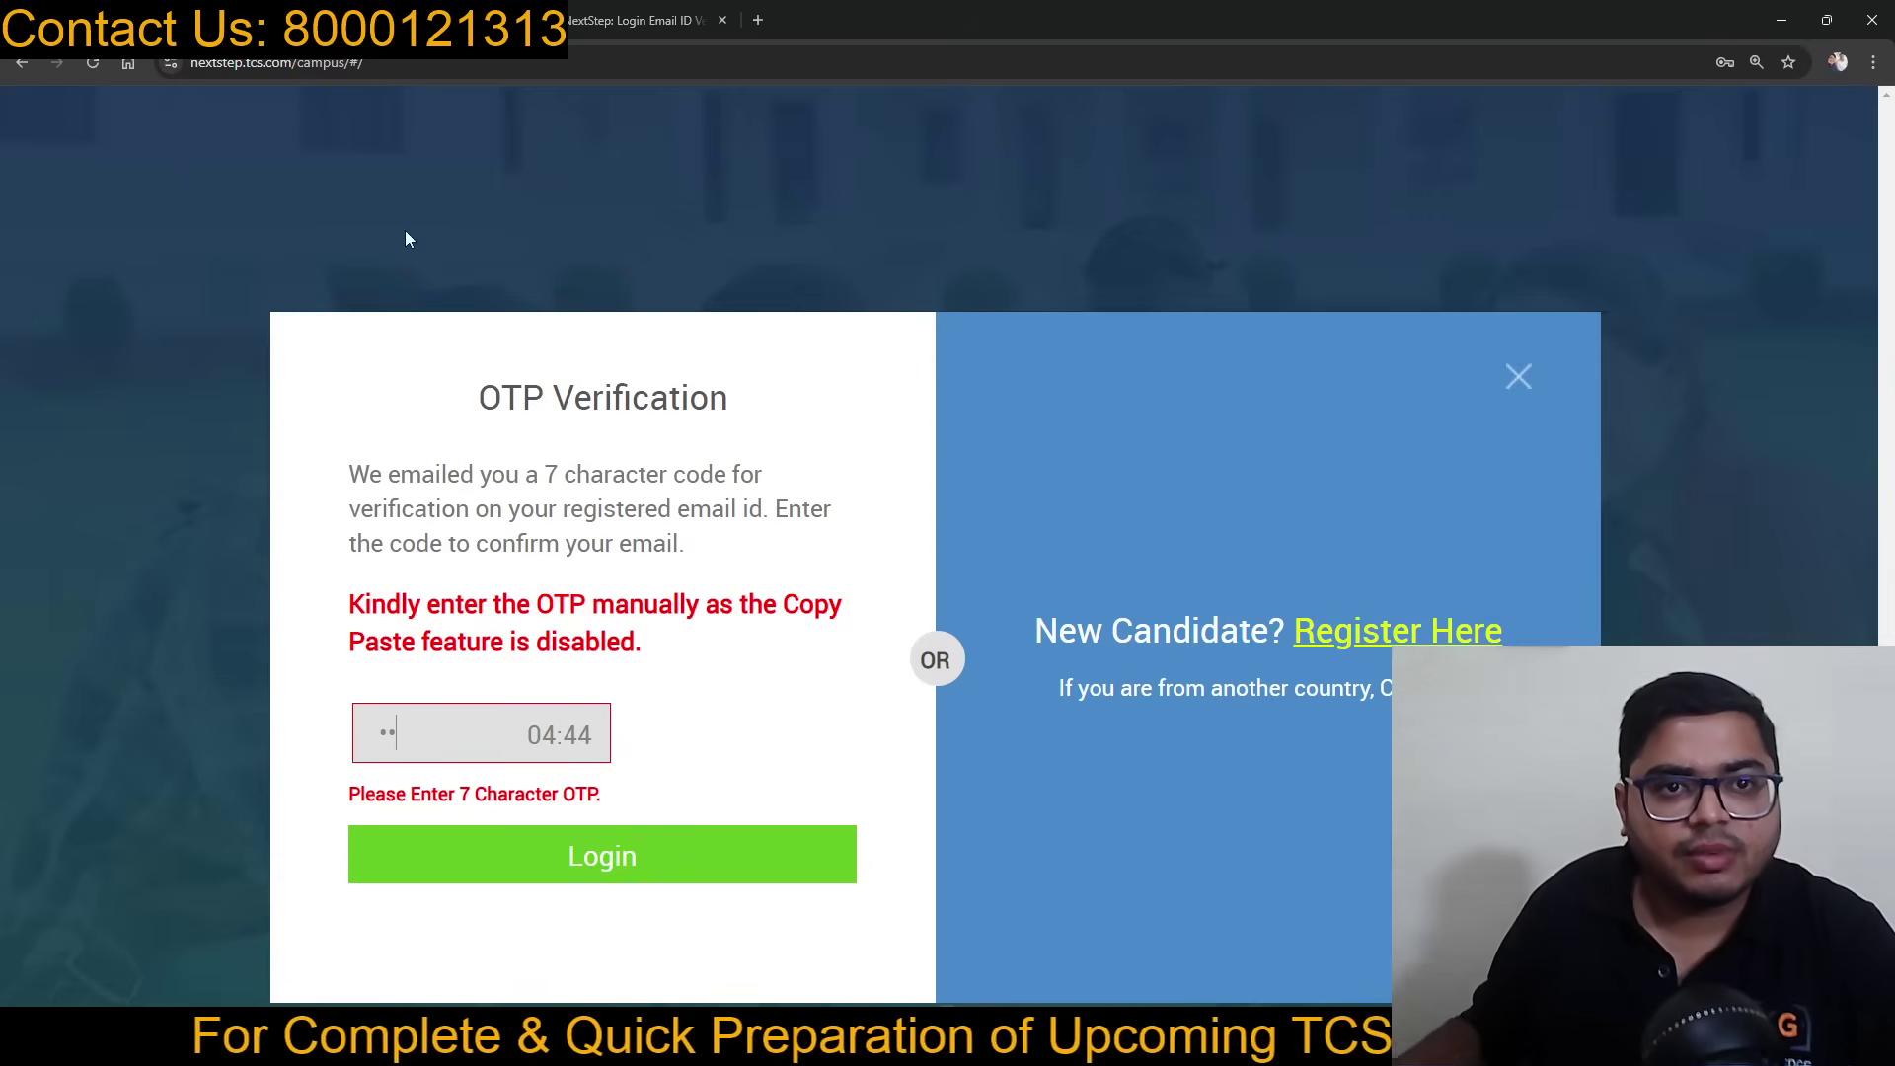
Step: Finish entering the remaining OTP characters, checking them against the email, and log in
left_click(395, 22)
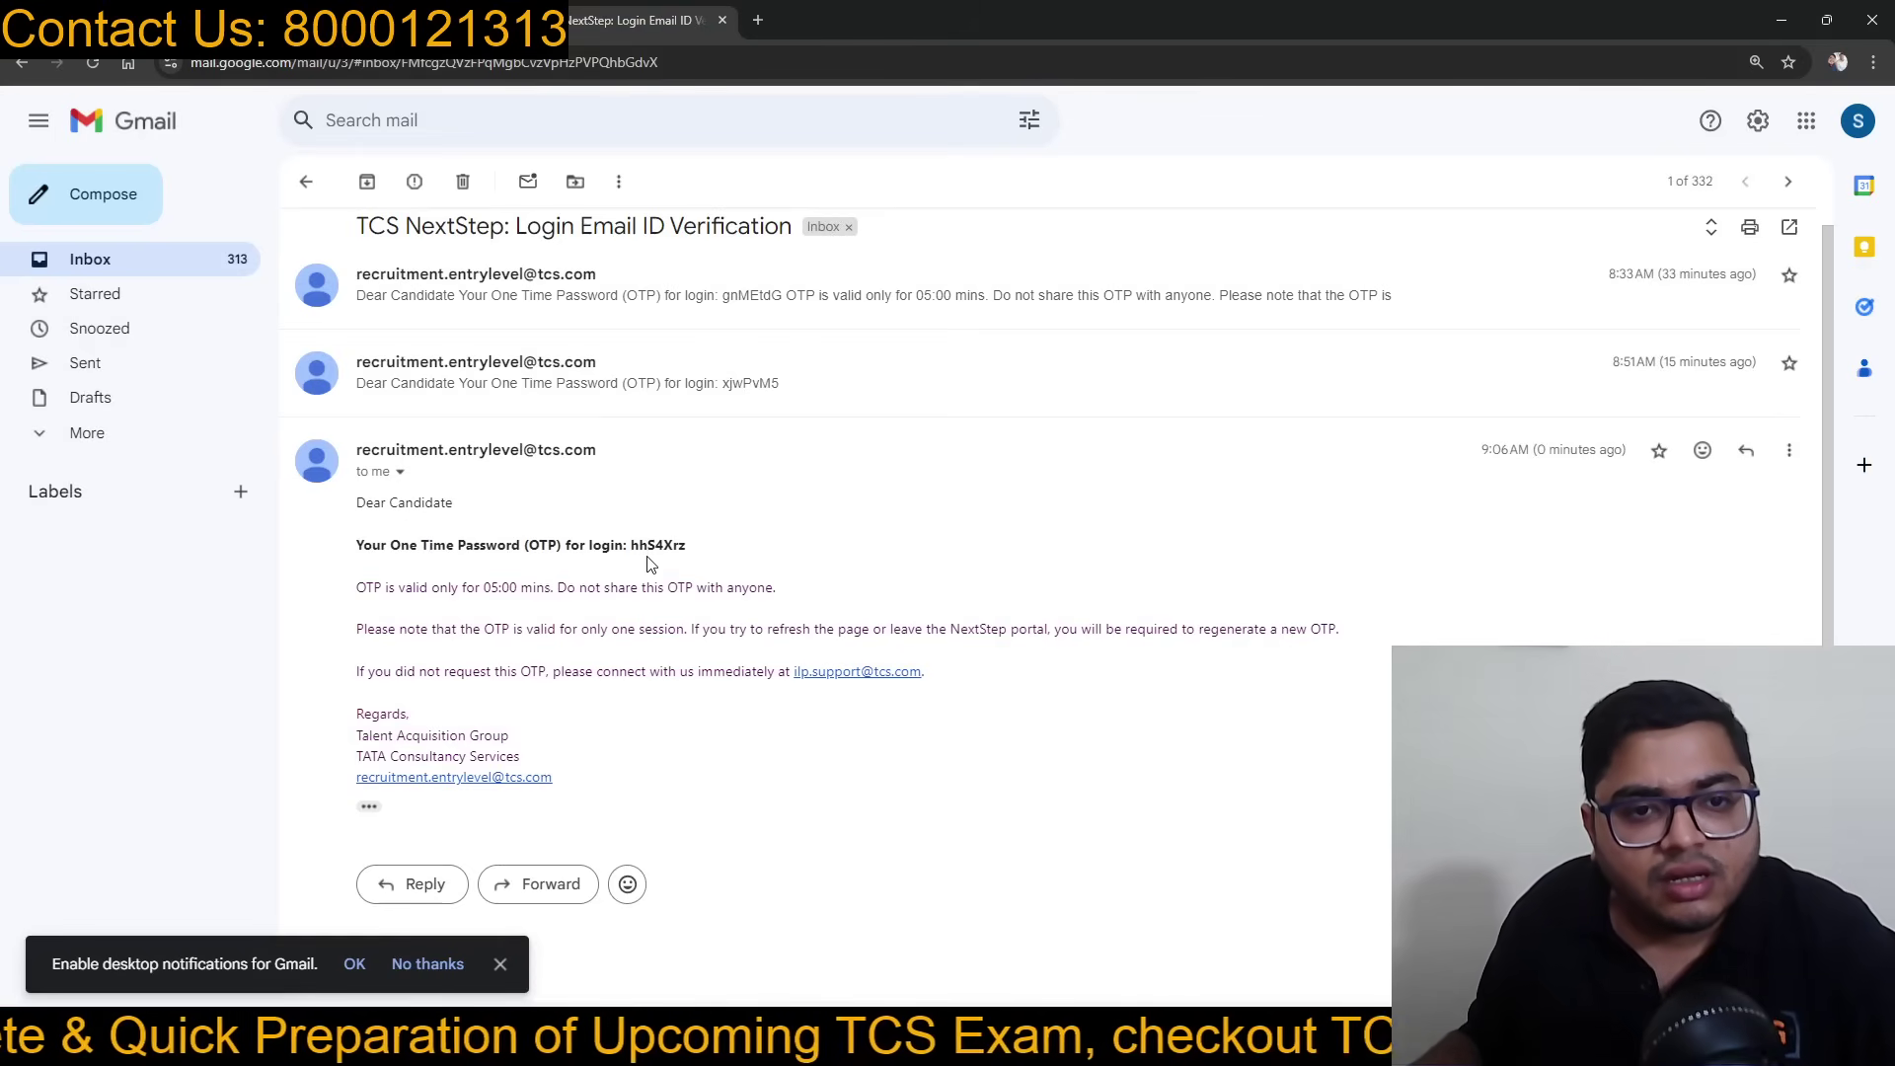
left_click(395, 22)
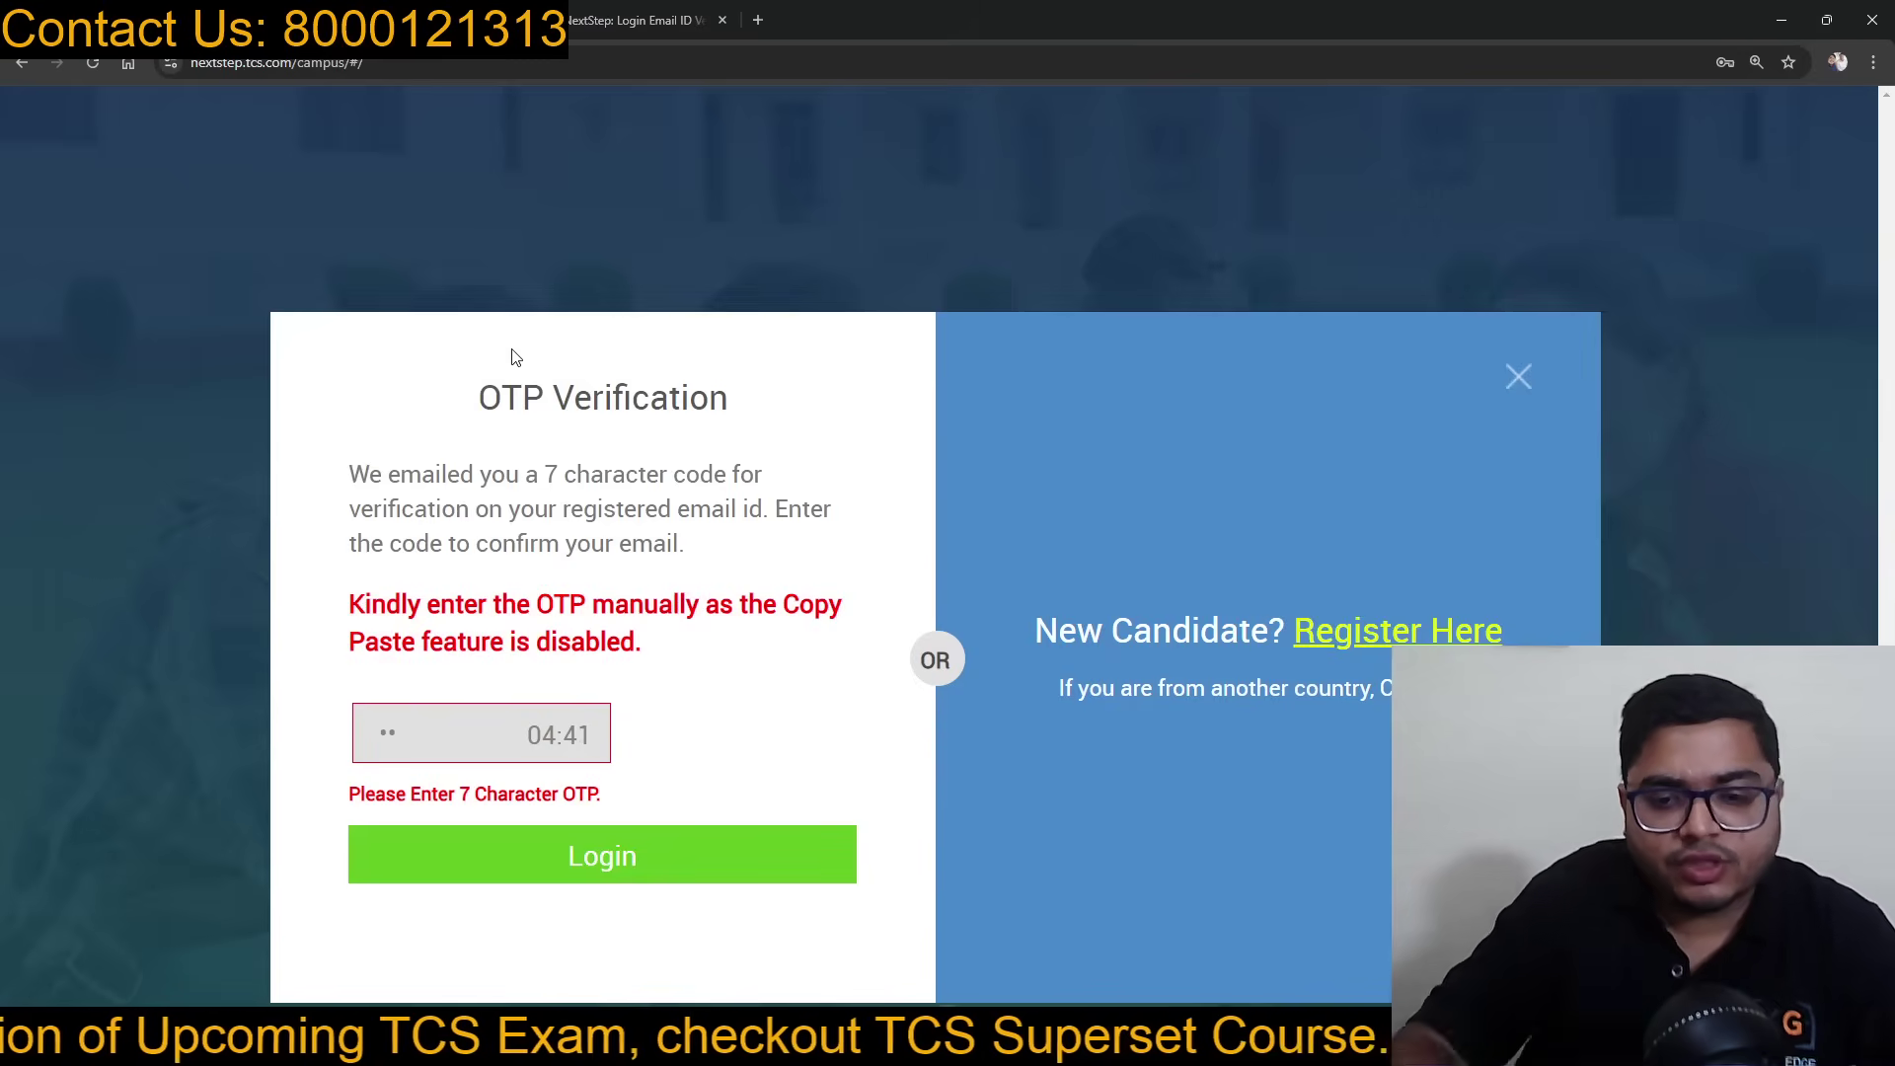
type("•")
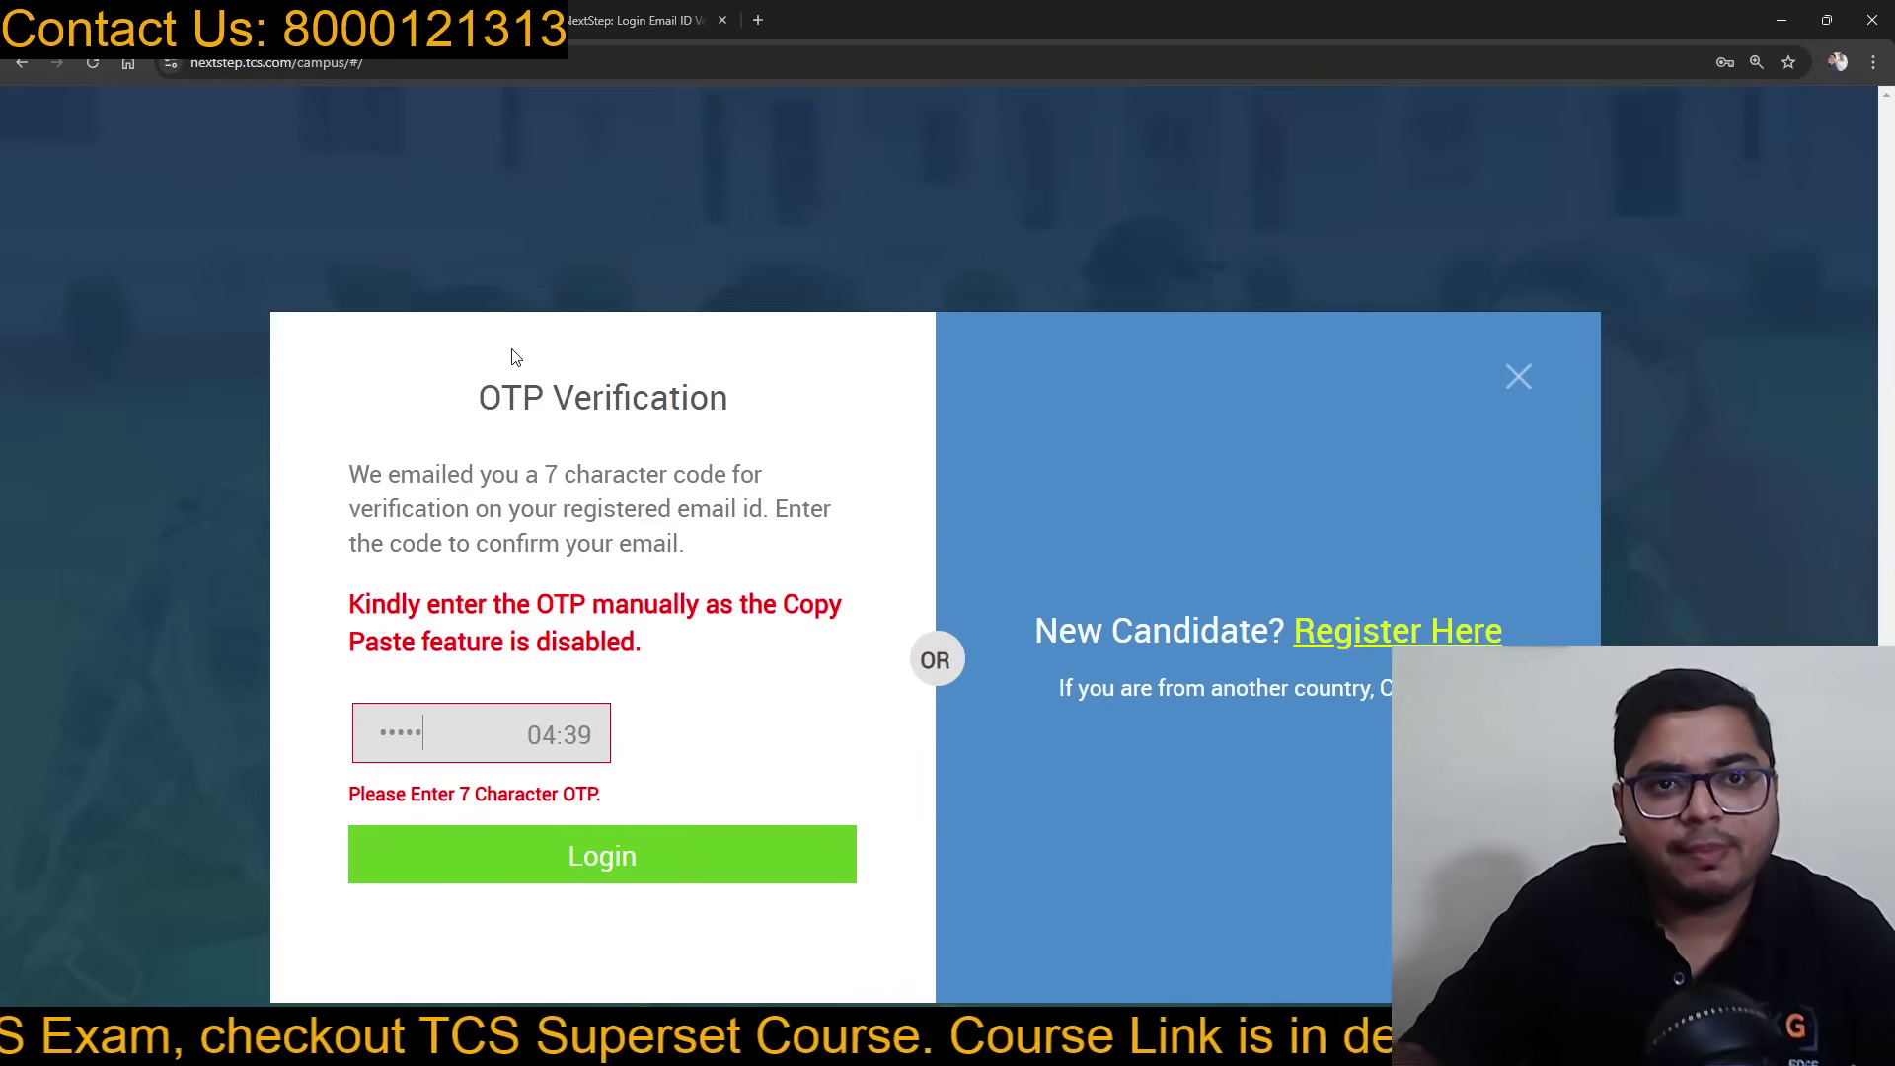
left_click(707, 9)
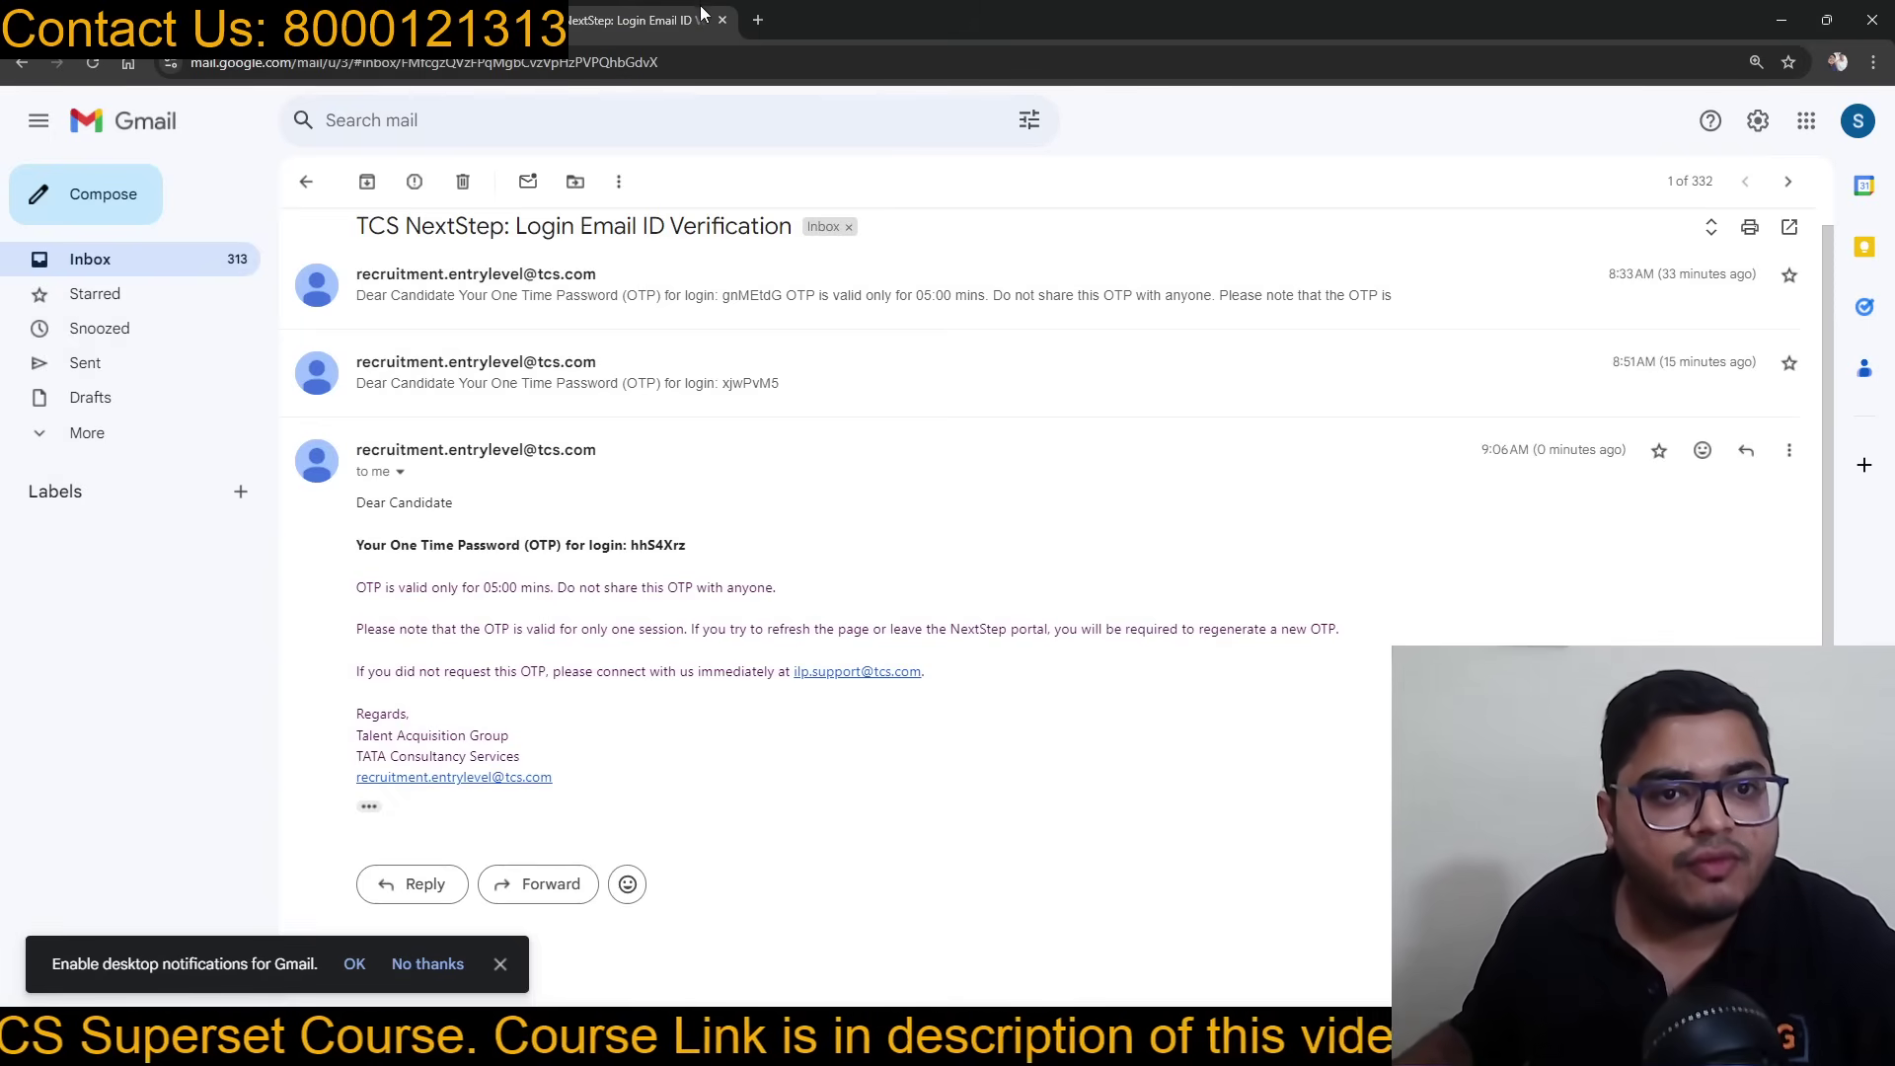
left_click(395, 22)
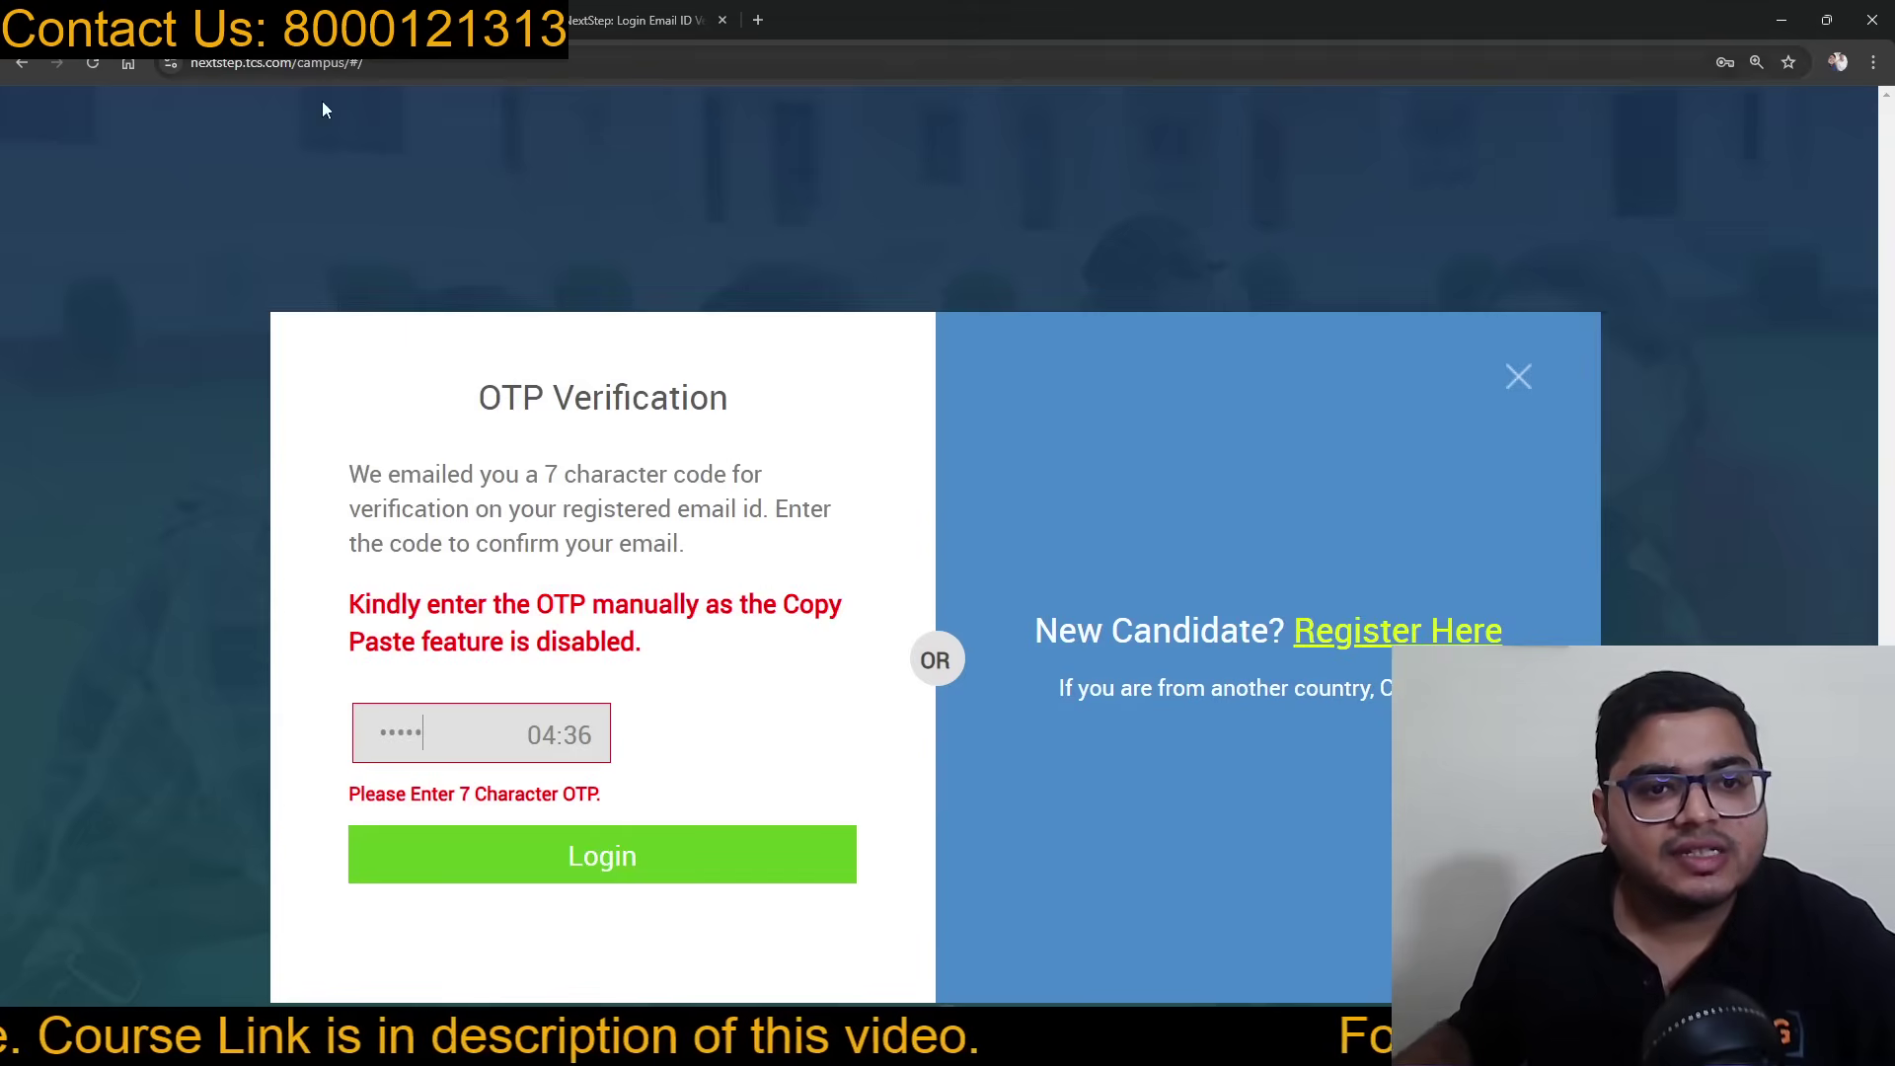
type("•")
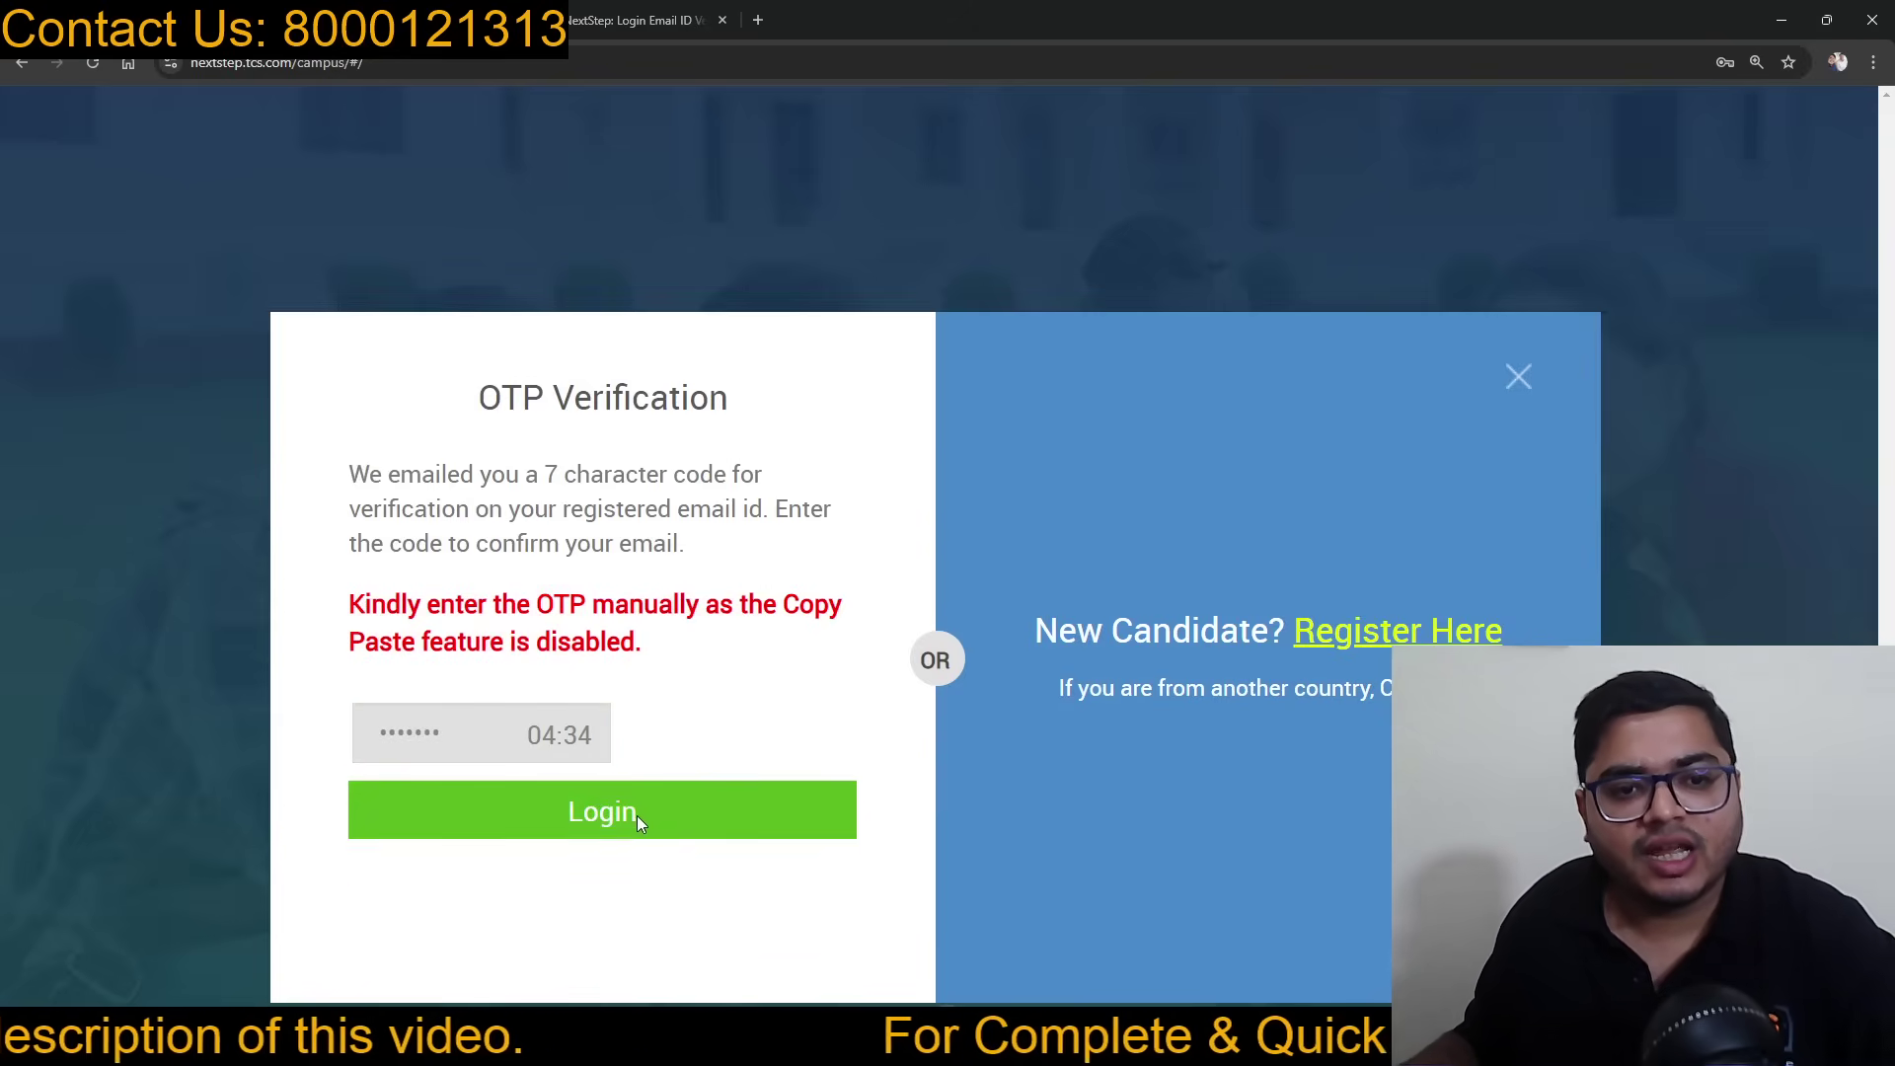
left_click(637, 816)
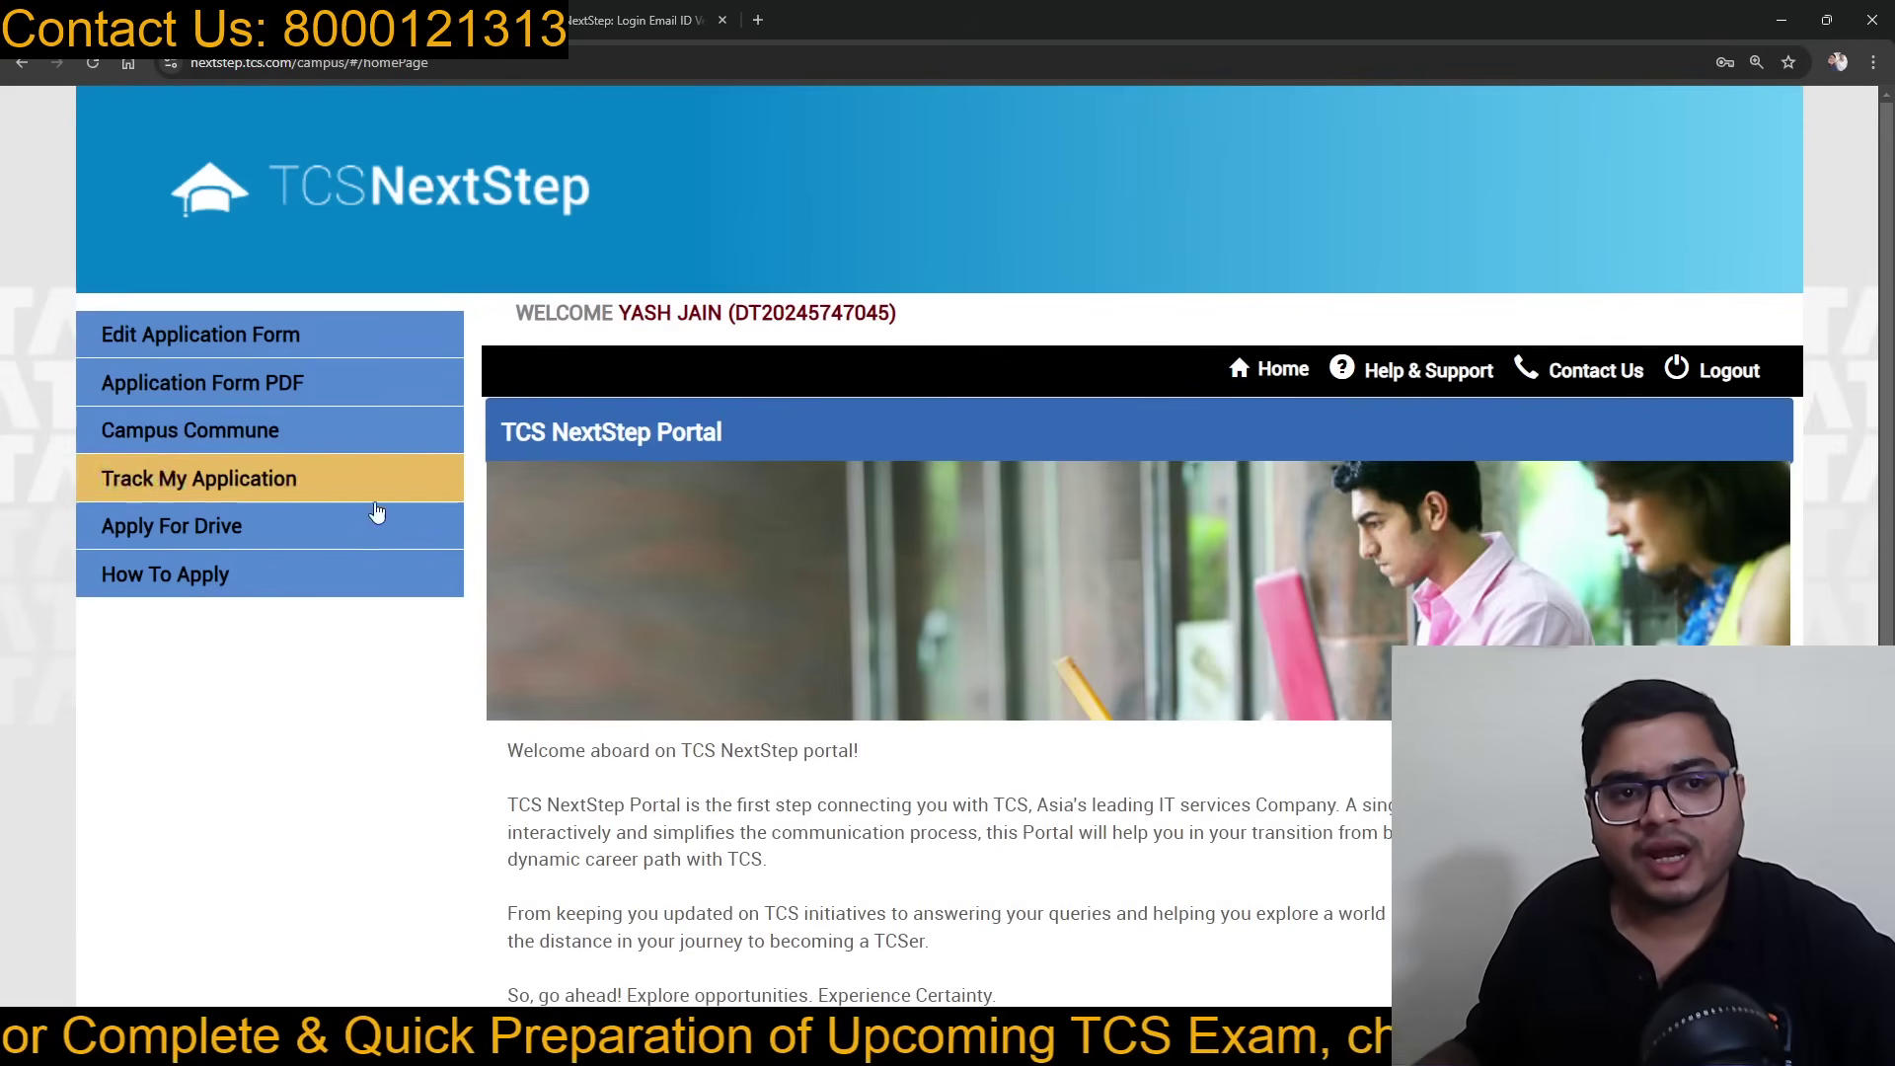
Step: Reload the NextStep home page and check the status table: Applied for Drive, Application Received, Registered
left_click(1246, 369)
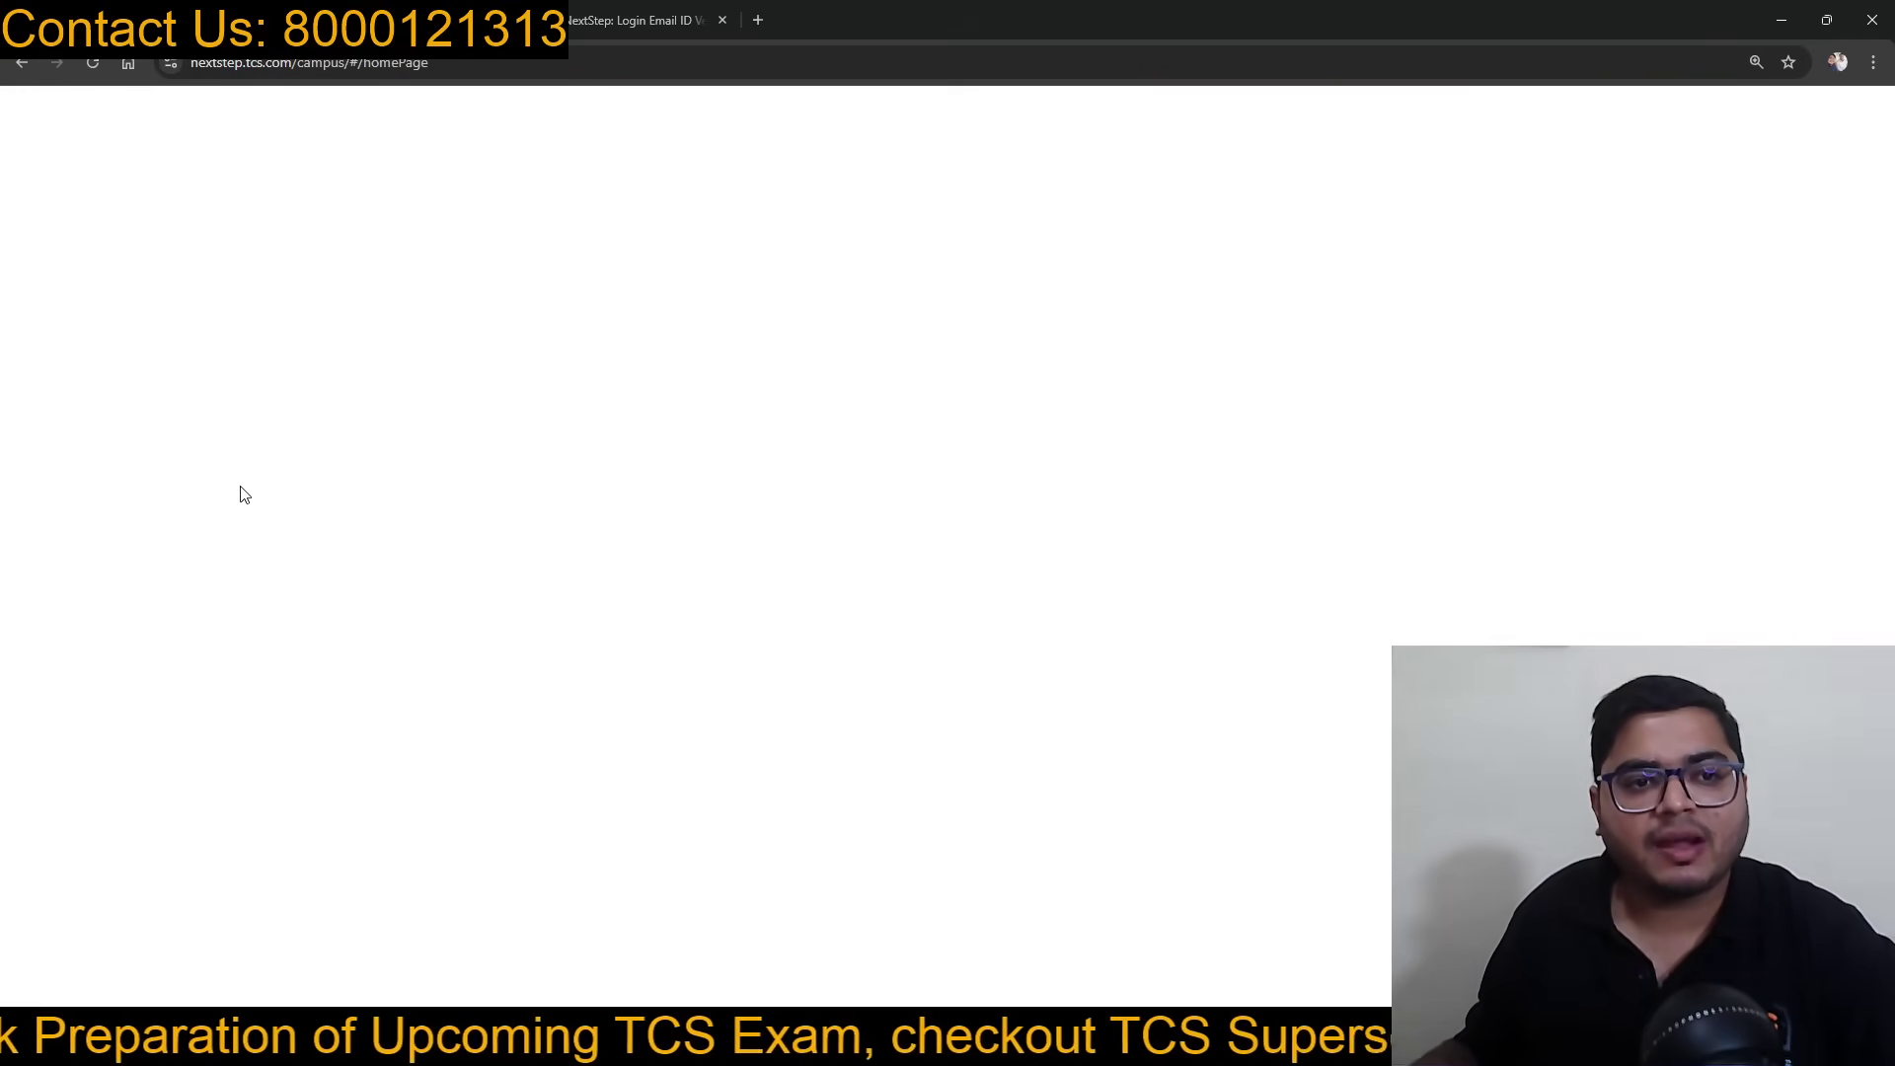
scroll(790, 552, "down", 5)
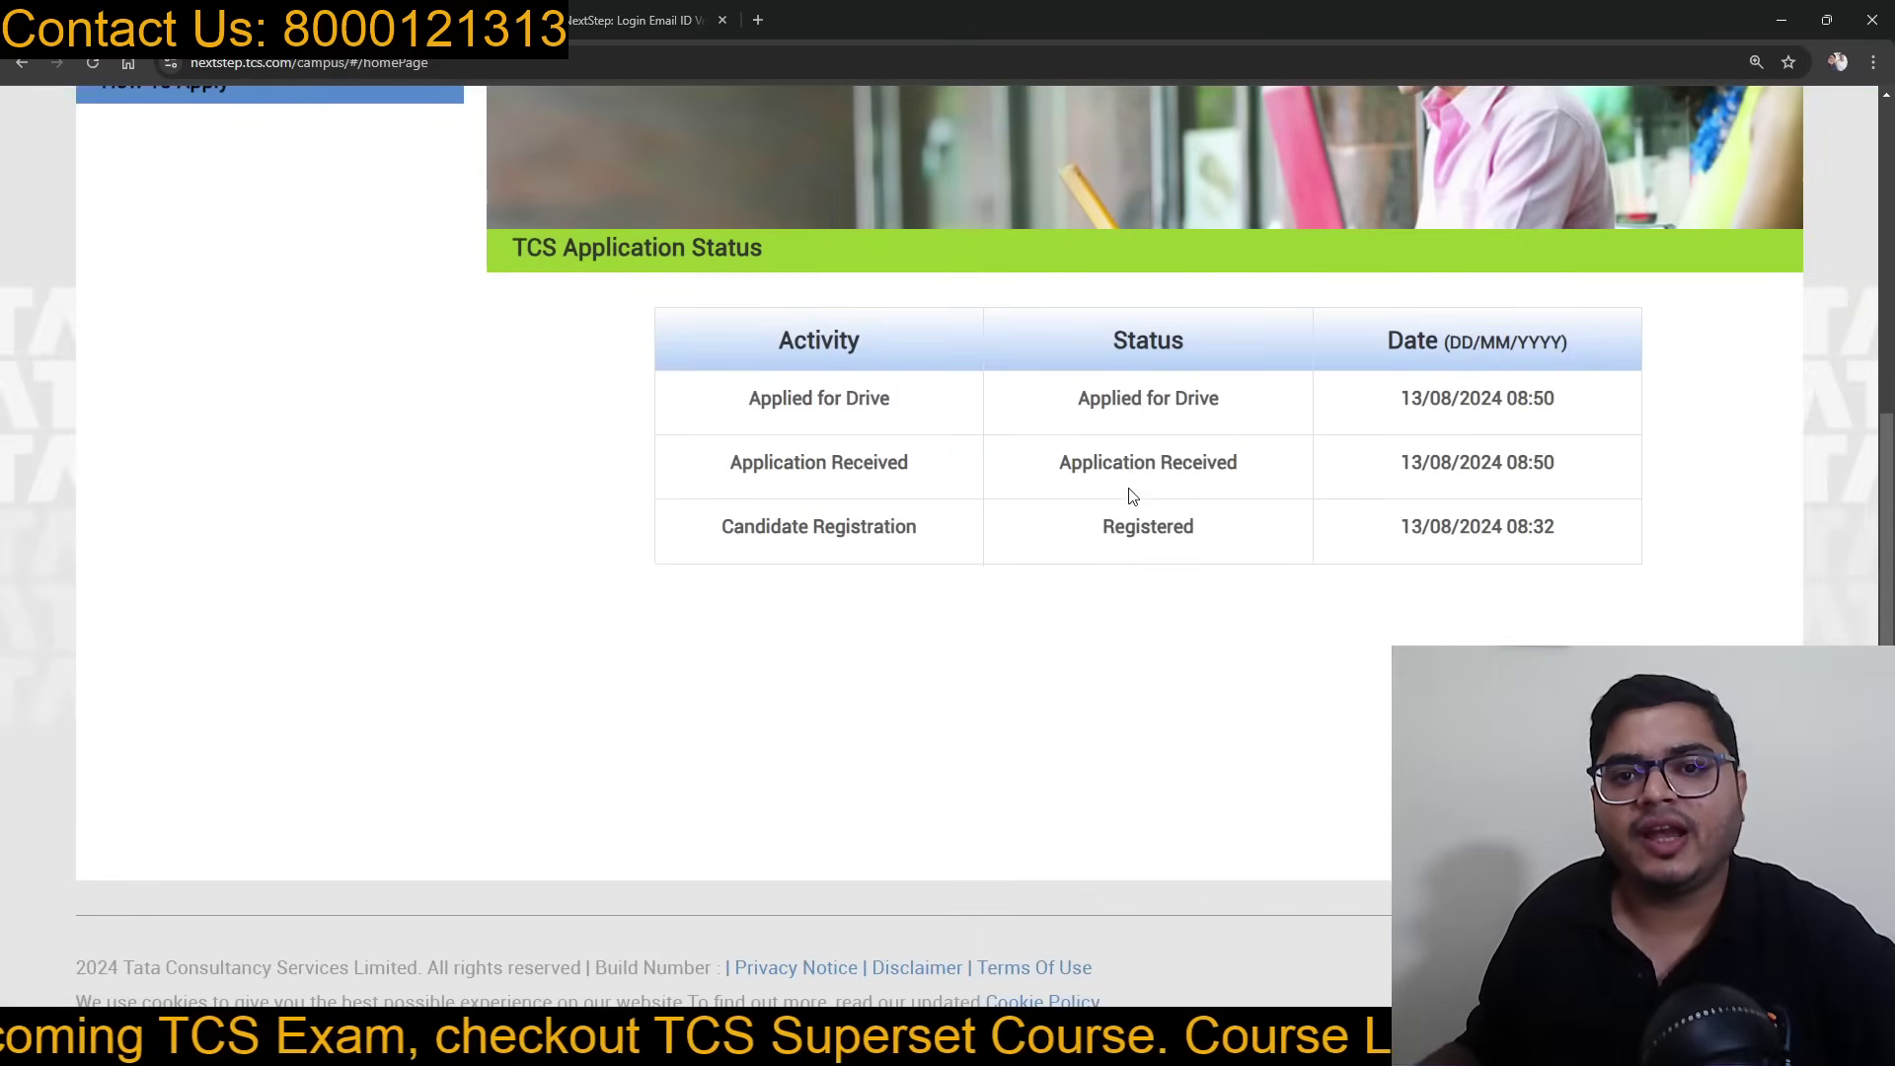
scroll(1132, 496, "up", 4)
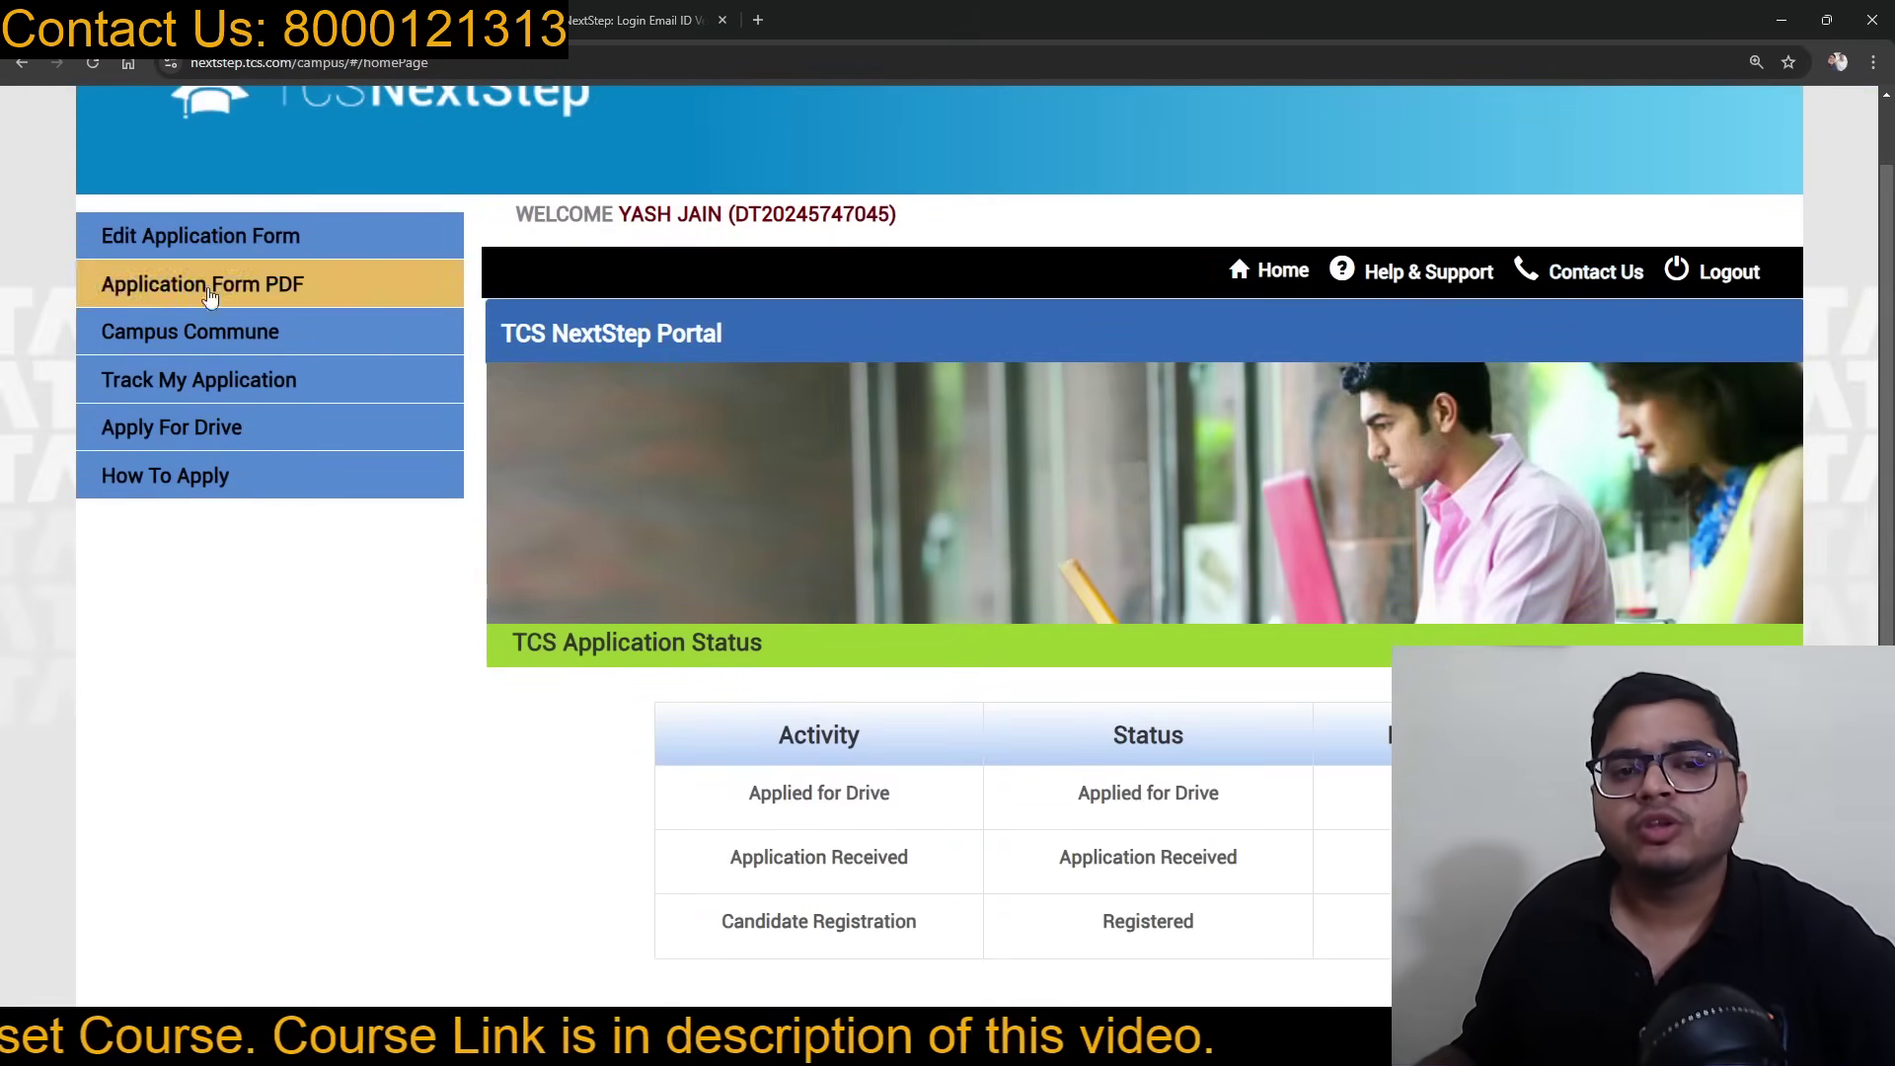
scroll(706, 622, "up", 1)
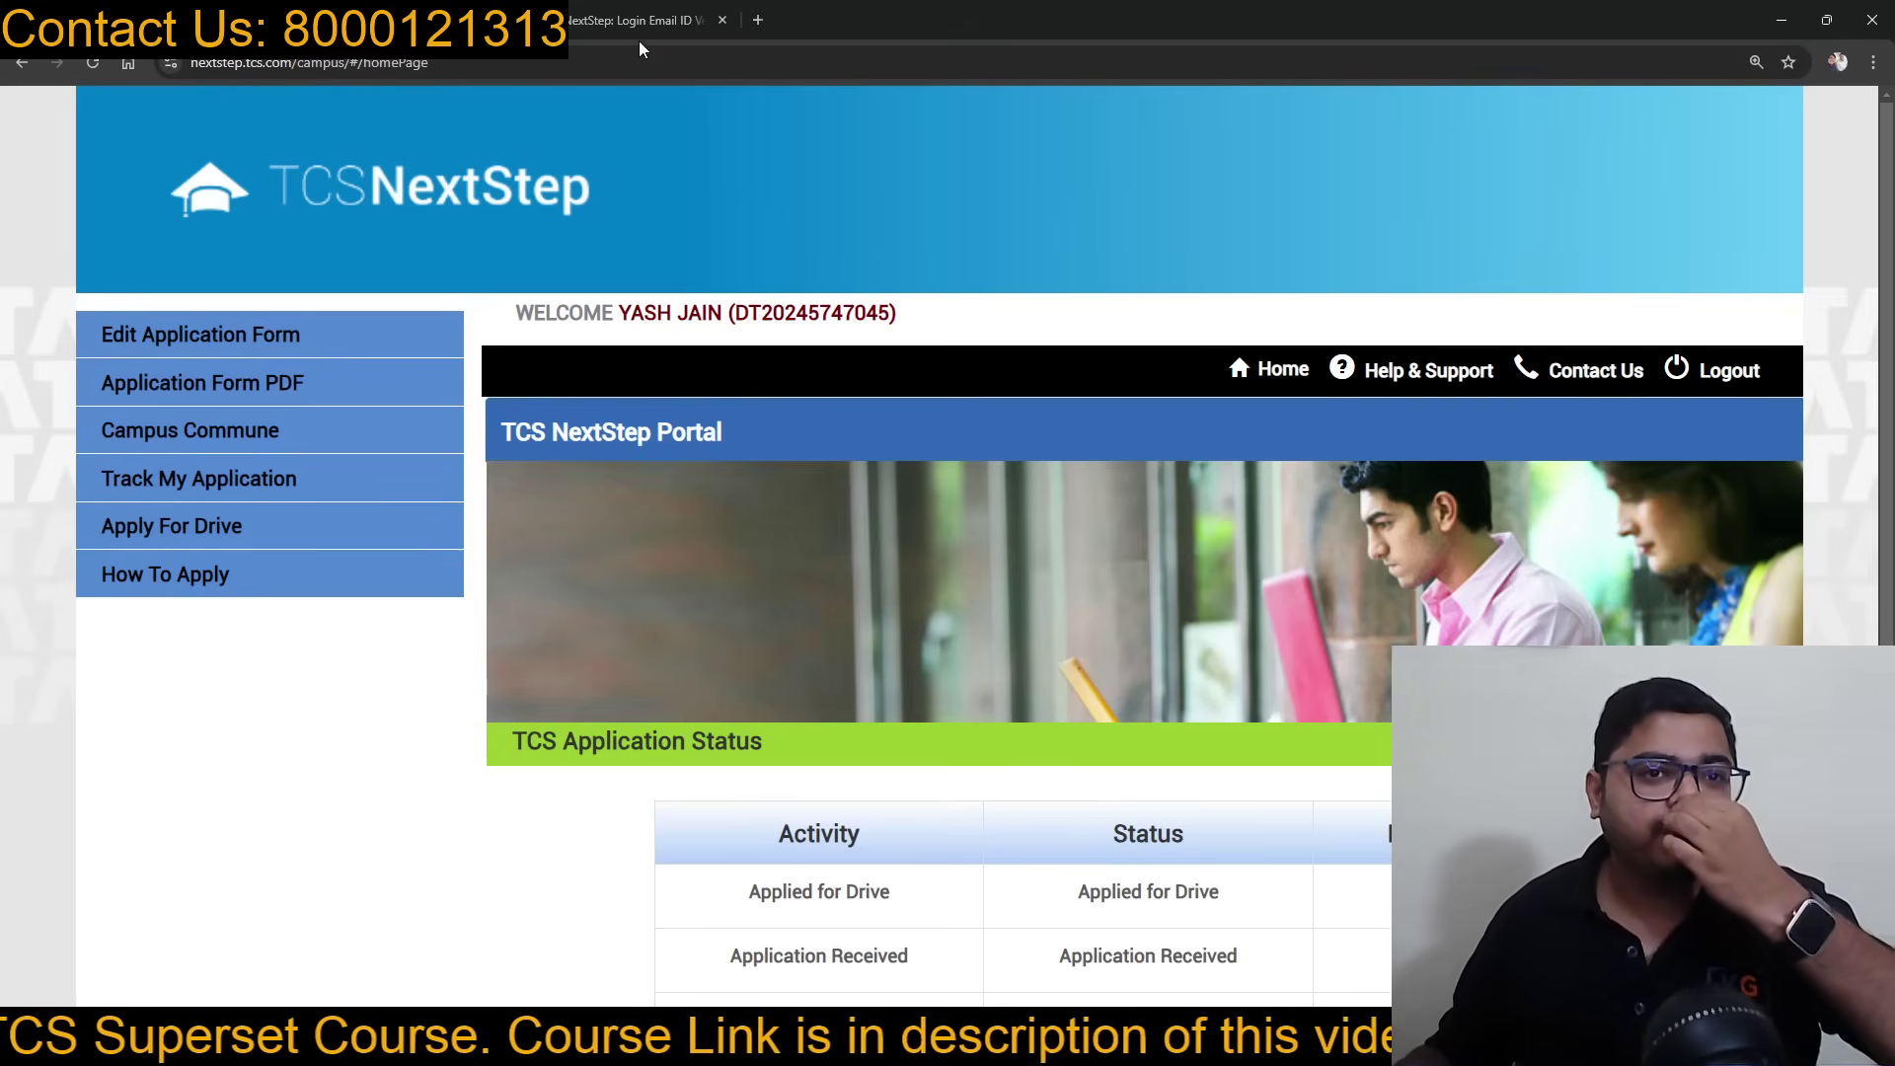
Step: Search Google for 'tcs superset course' in a new tab and open the KnowledgeGATE course page
left_click(758, 20)
type("tcs")
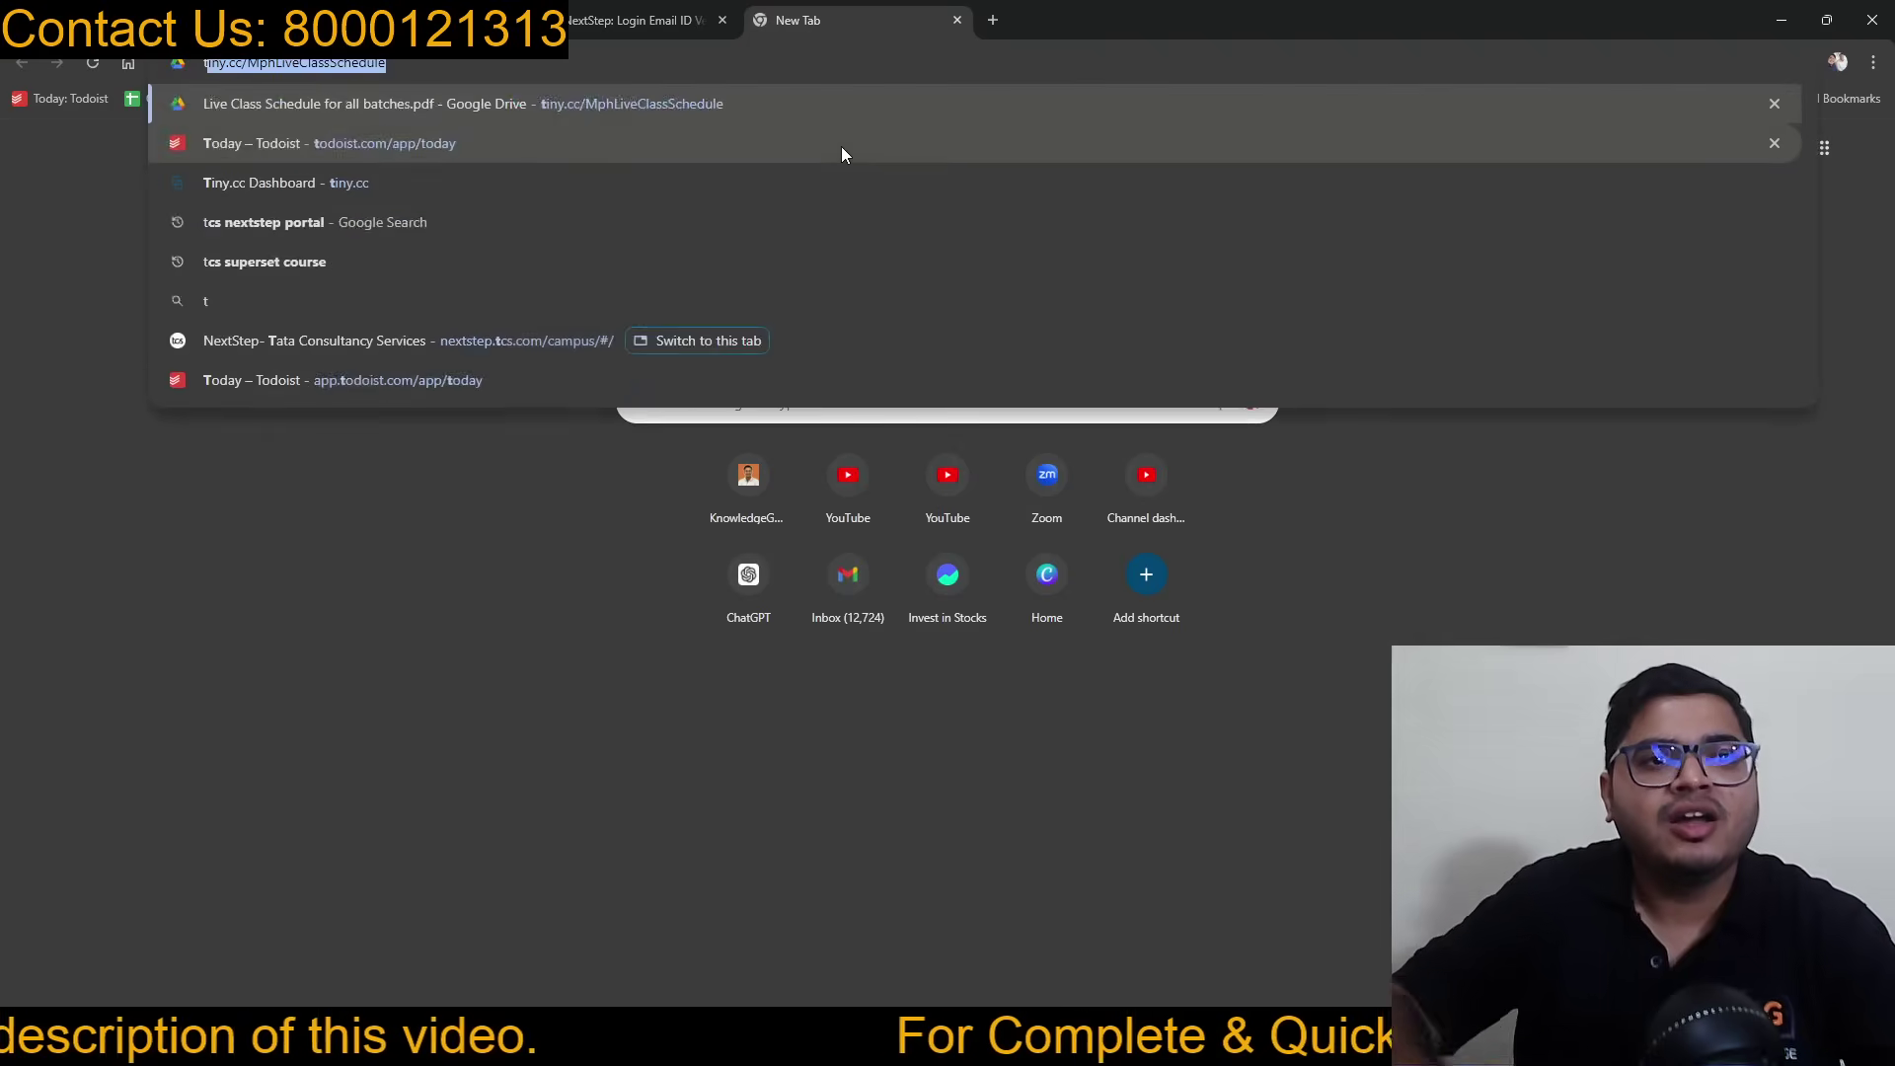
type(" s")
key("Return")
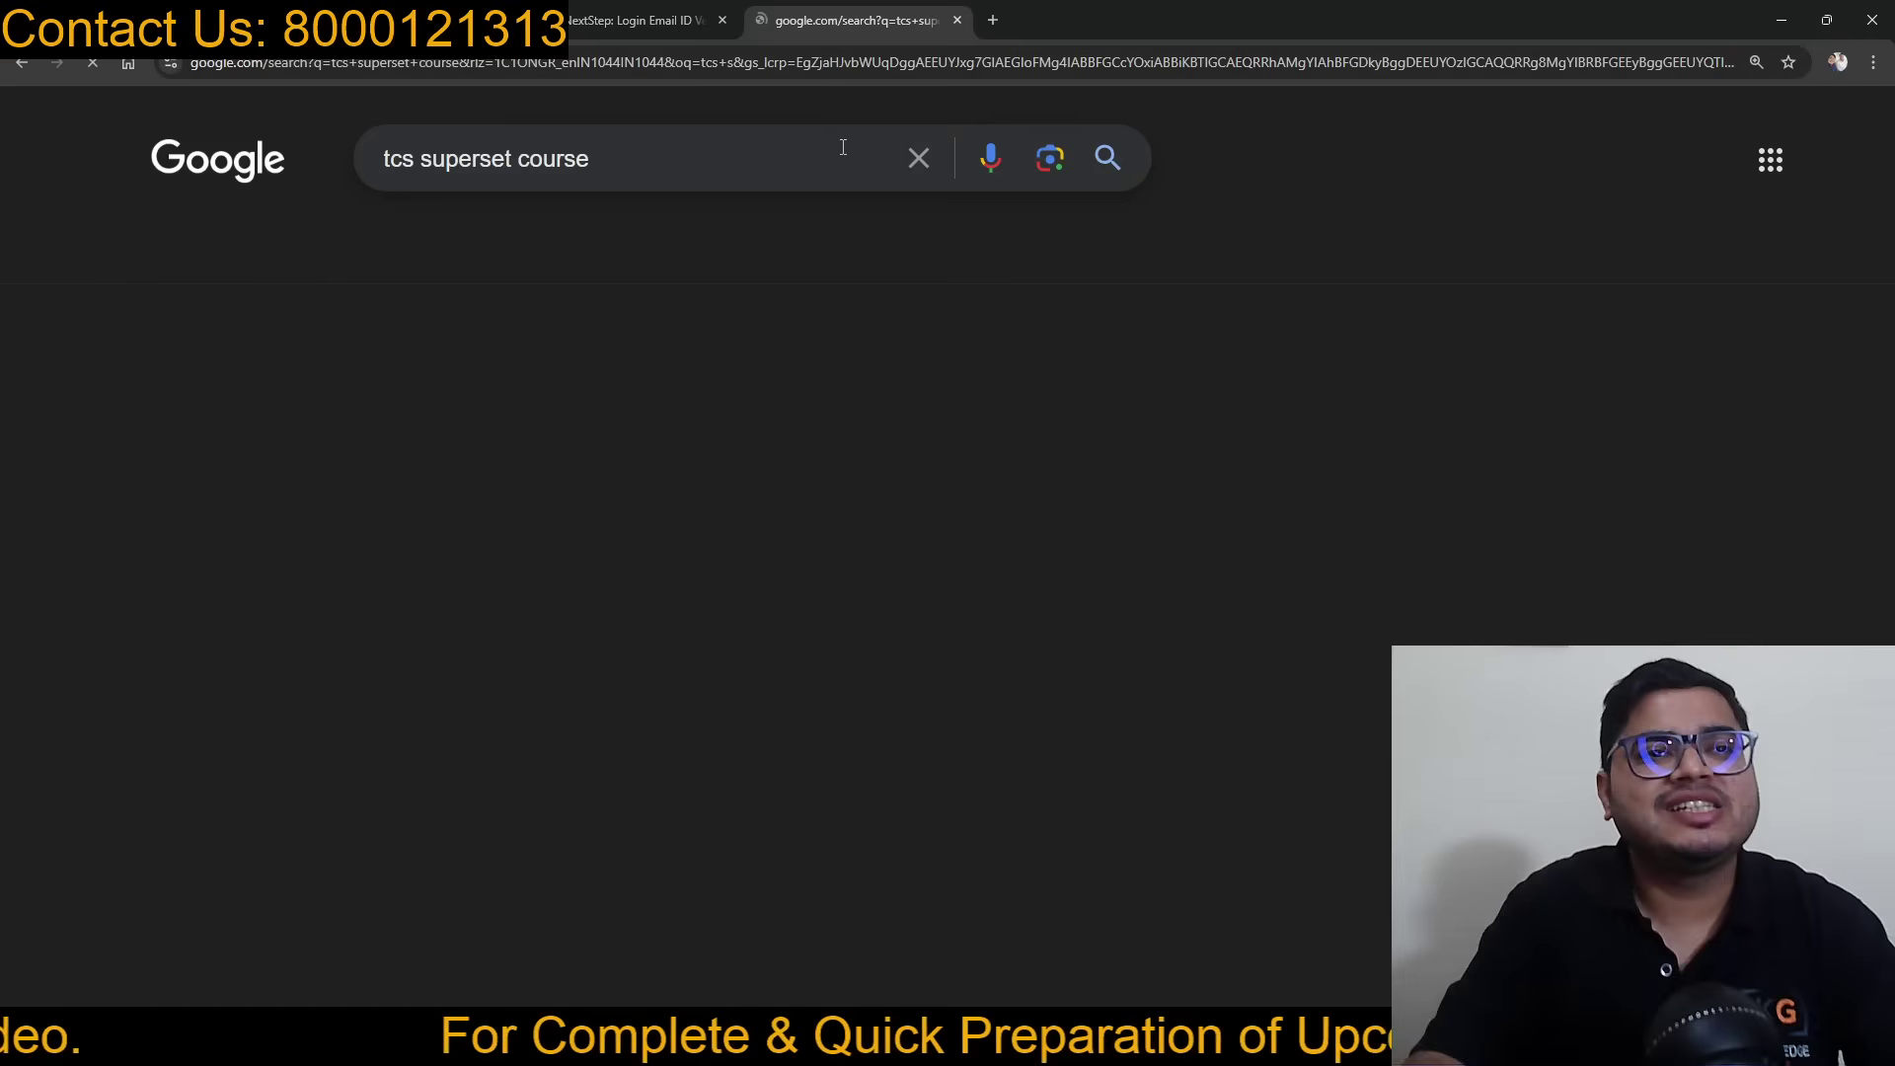
left_click(582, 412)
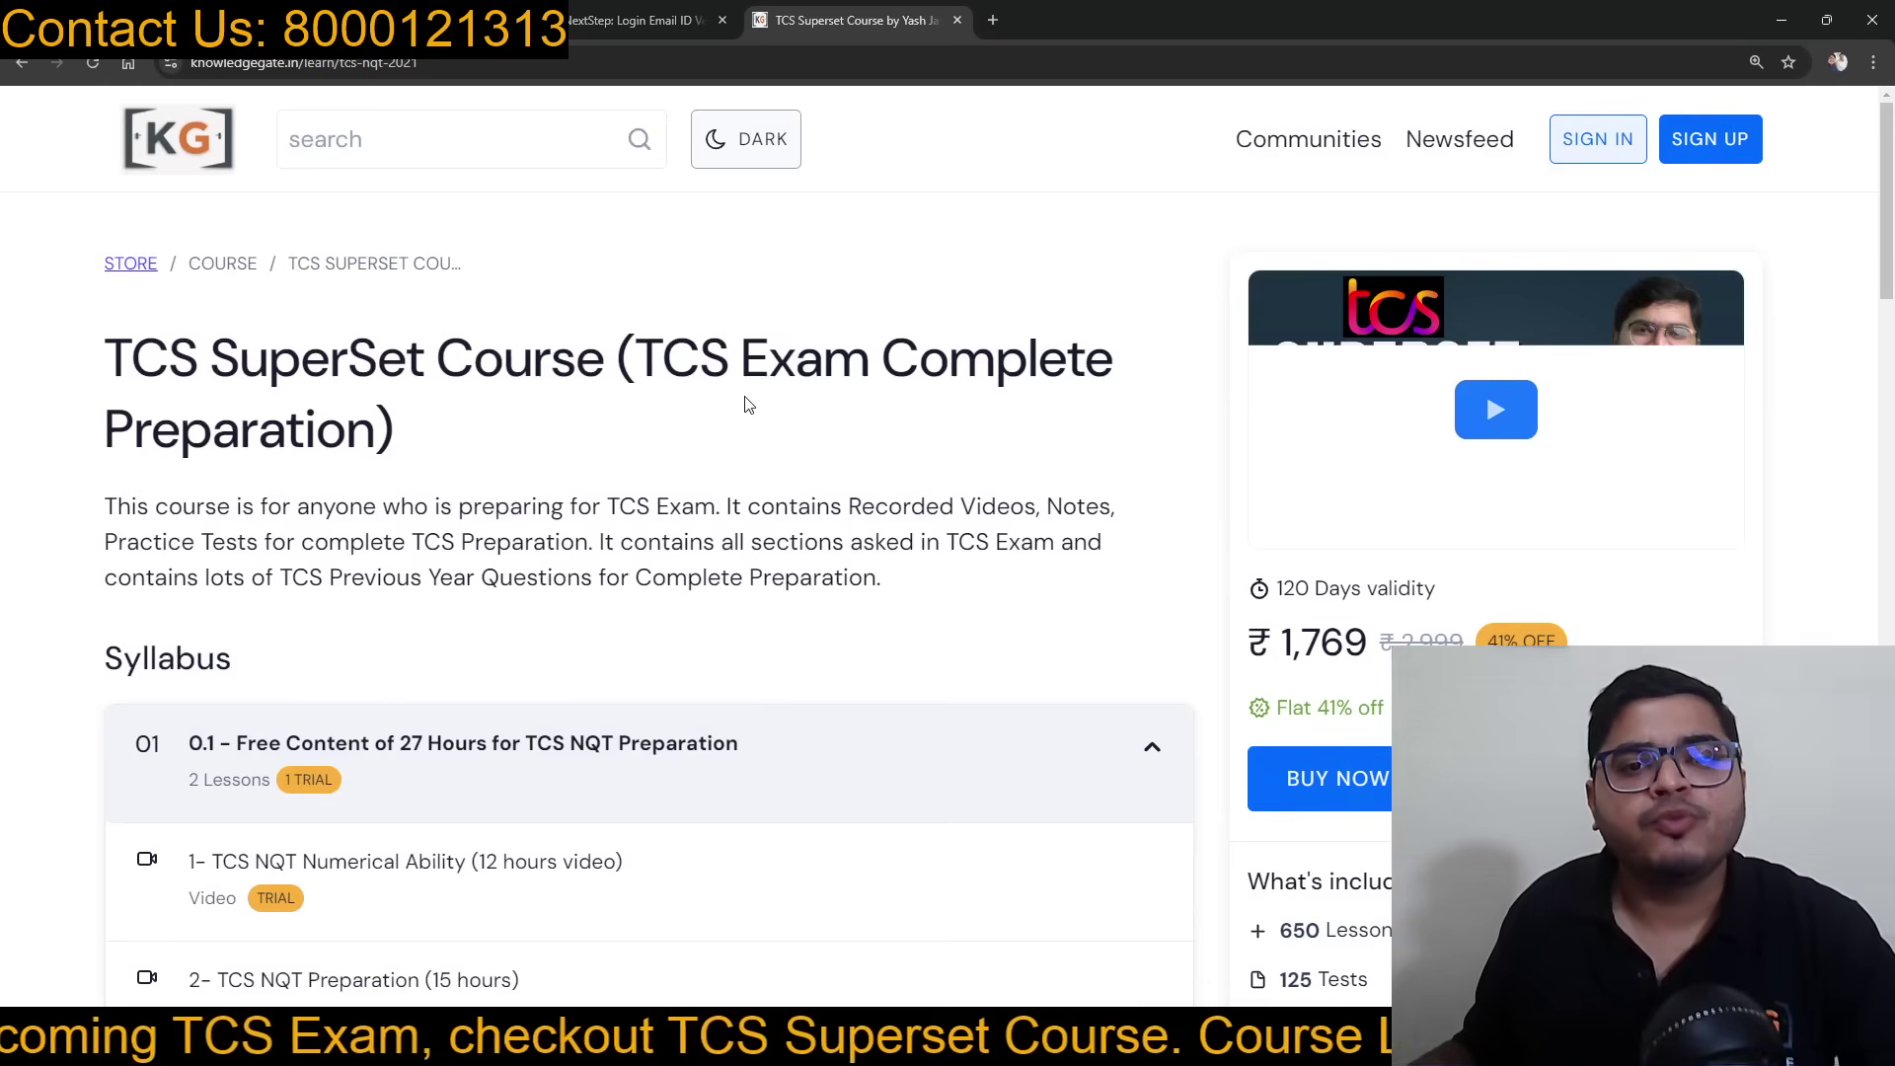
scroll(801, 492, "down", 2)
Step: Collapse the free-content syllabus module and scroll through the TCS SuperSet Course page
left_click(1028, 613)
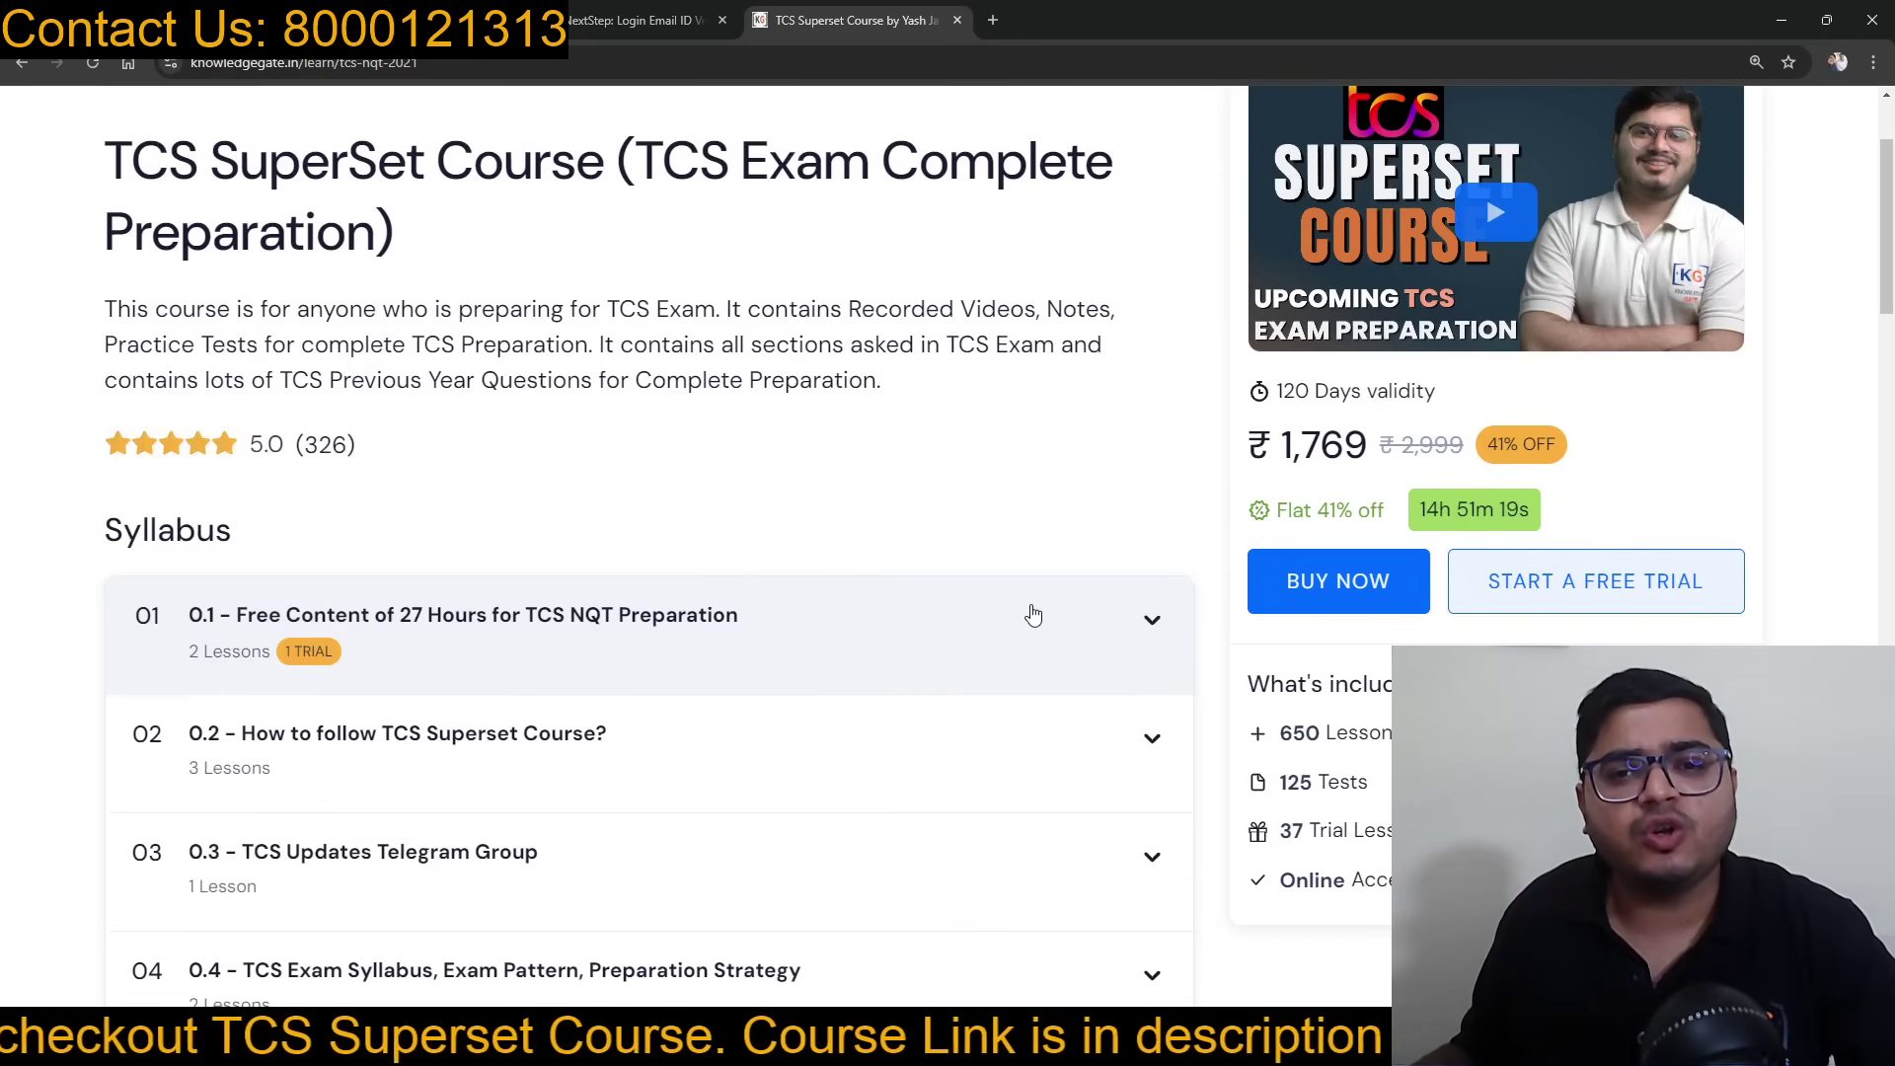
scroll(839, 478, "up", 2)
scroll(825, 478, "down", 6)
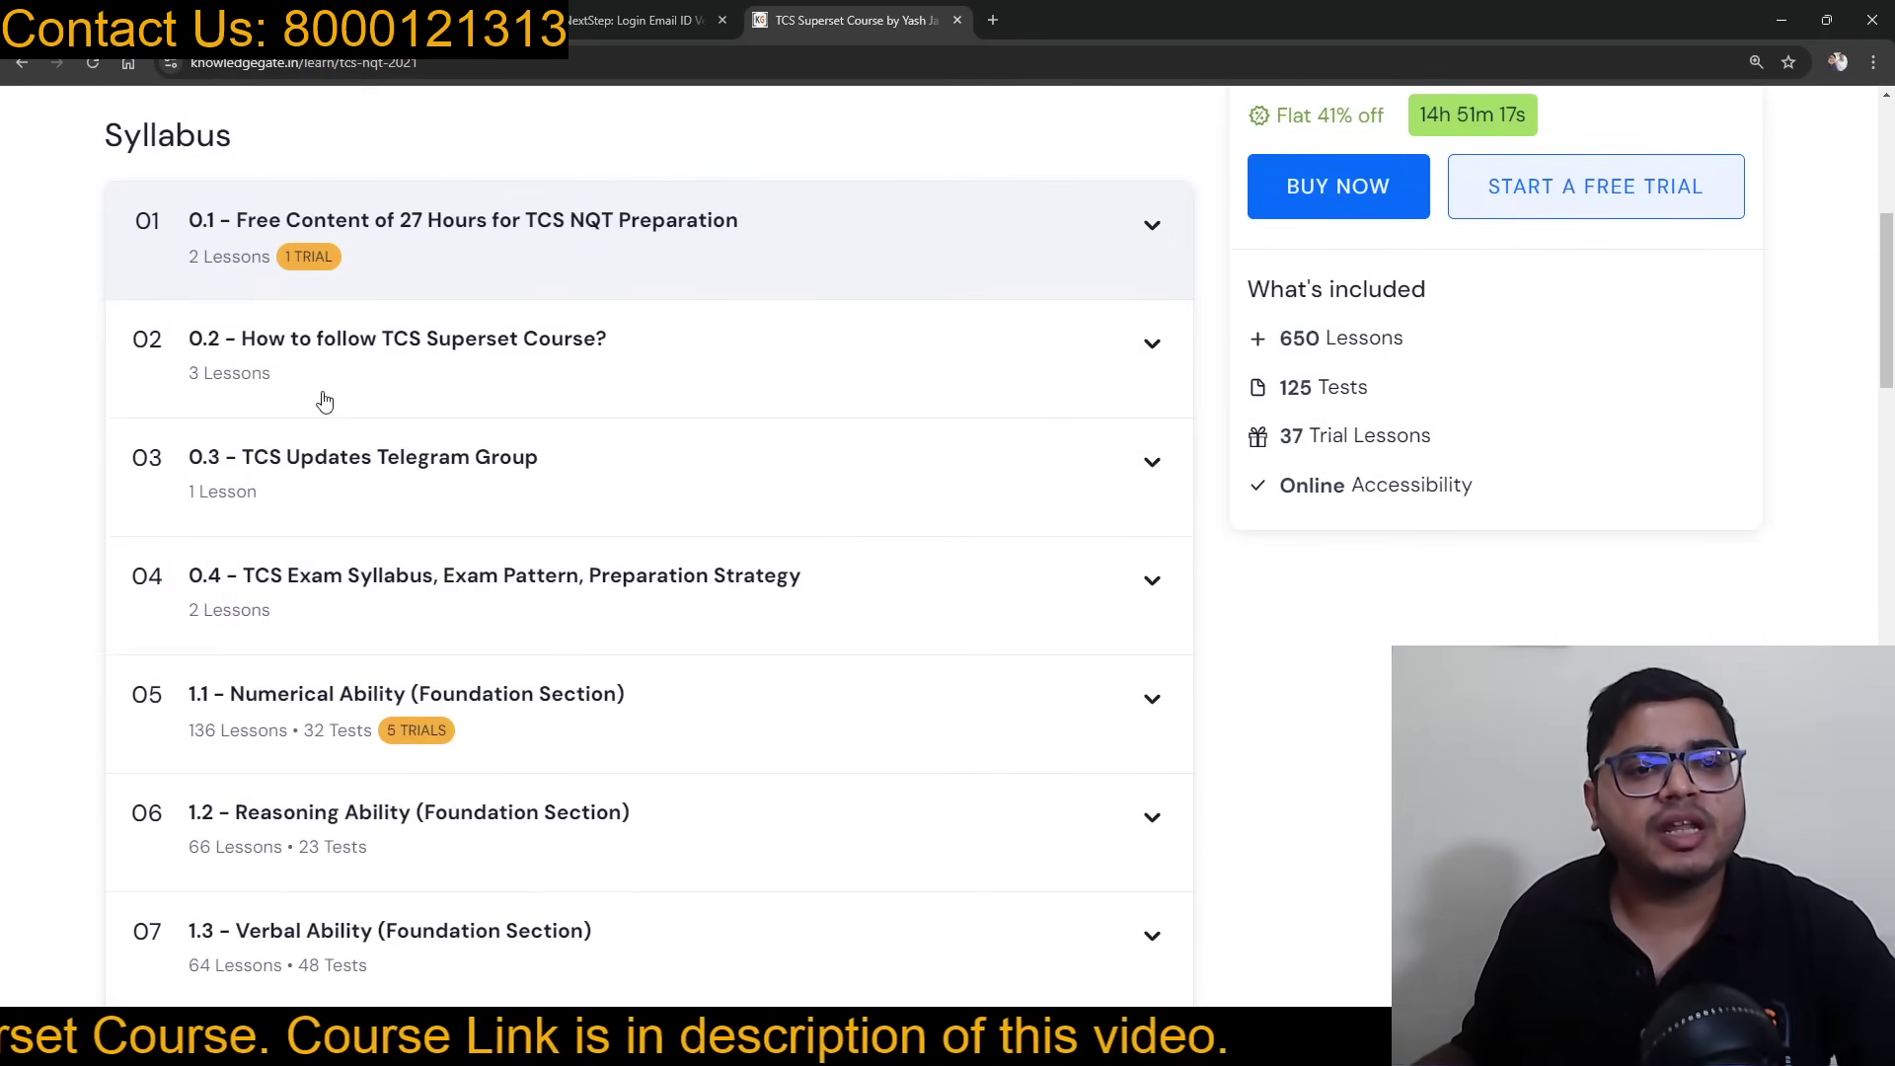
scroll(767, 499, "down", 3)
scroll(770, 515, "down", 2)
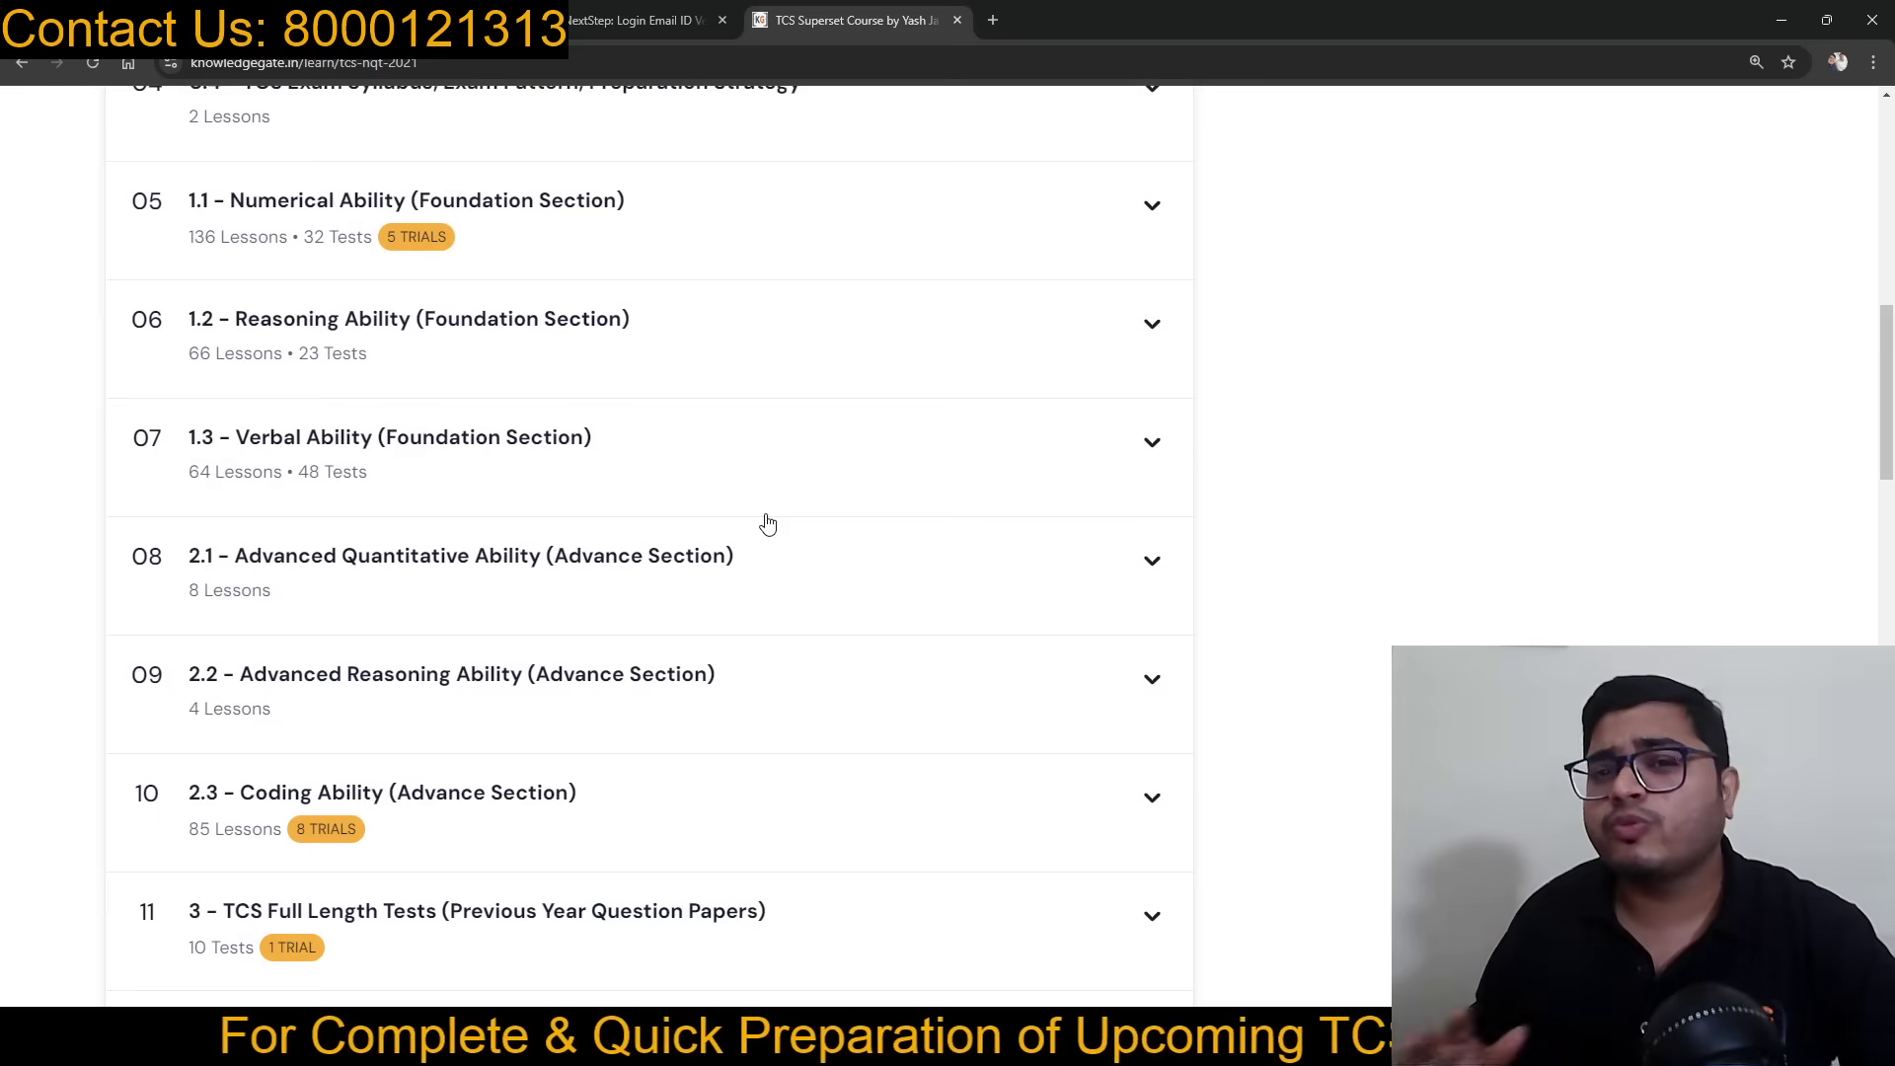
scroll(768, 529, "down", 5)
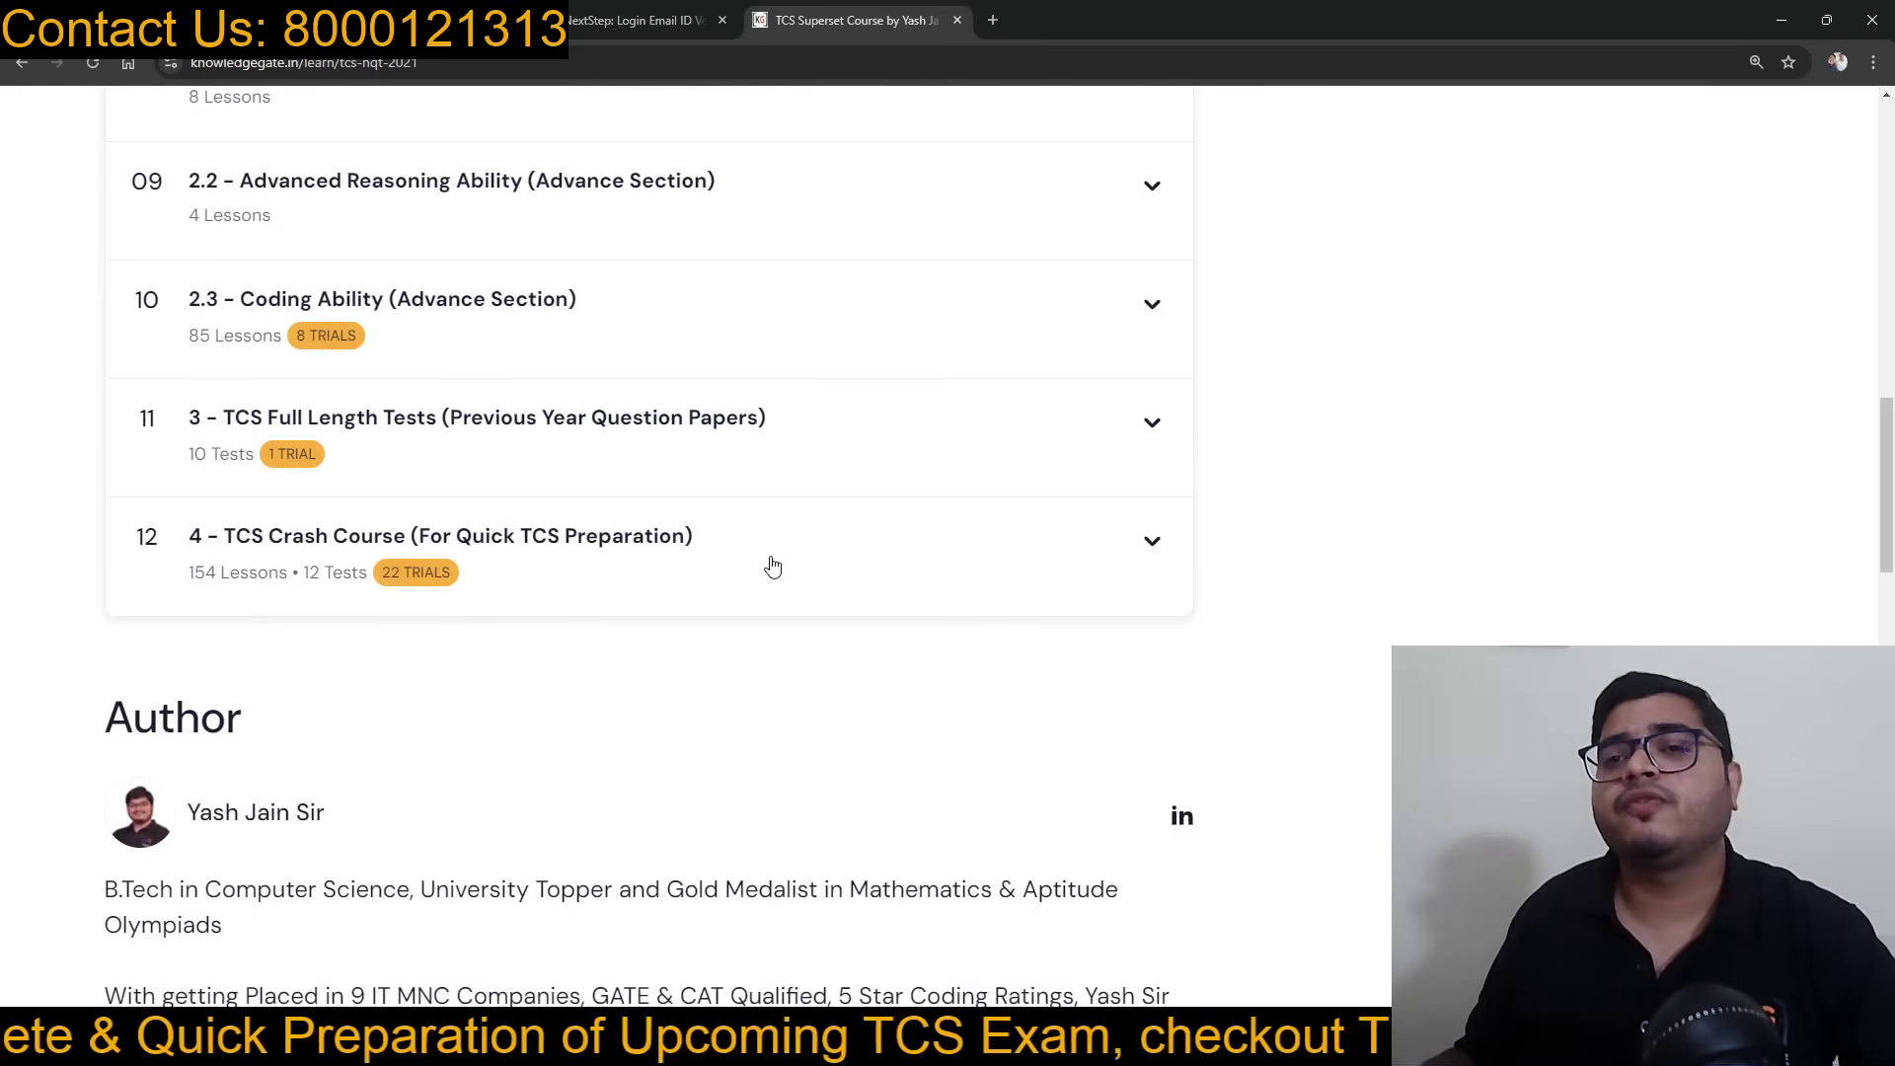
scroll(771, 564, "up", 14)
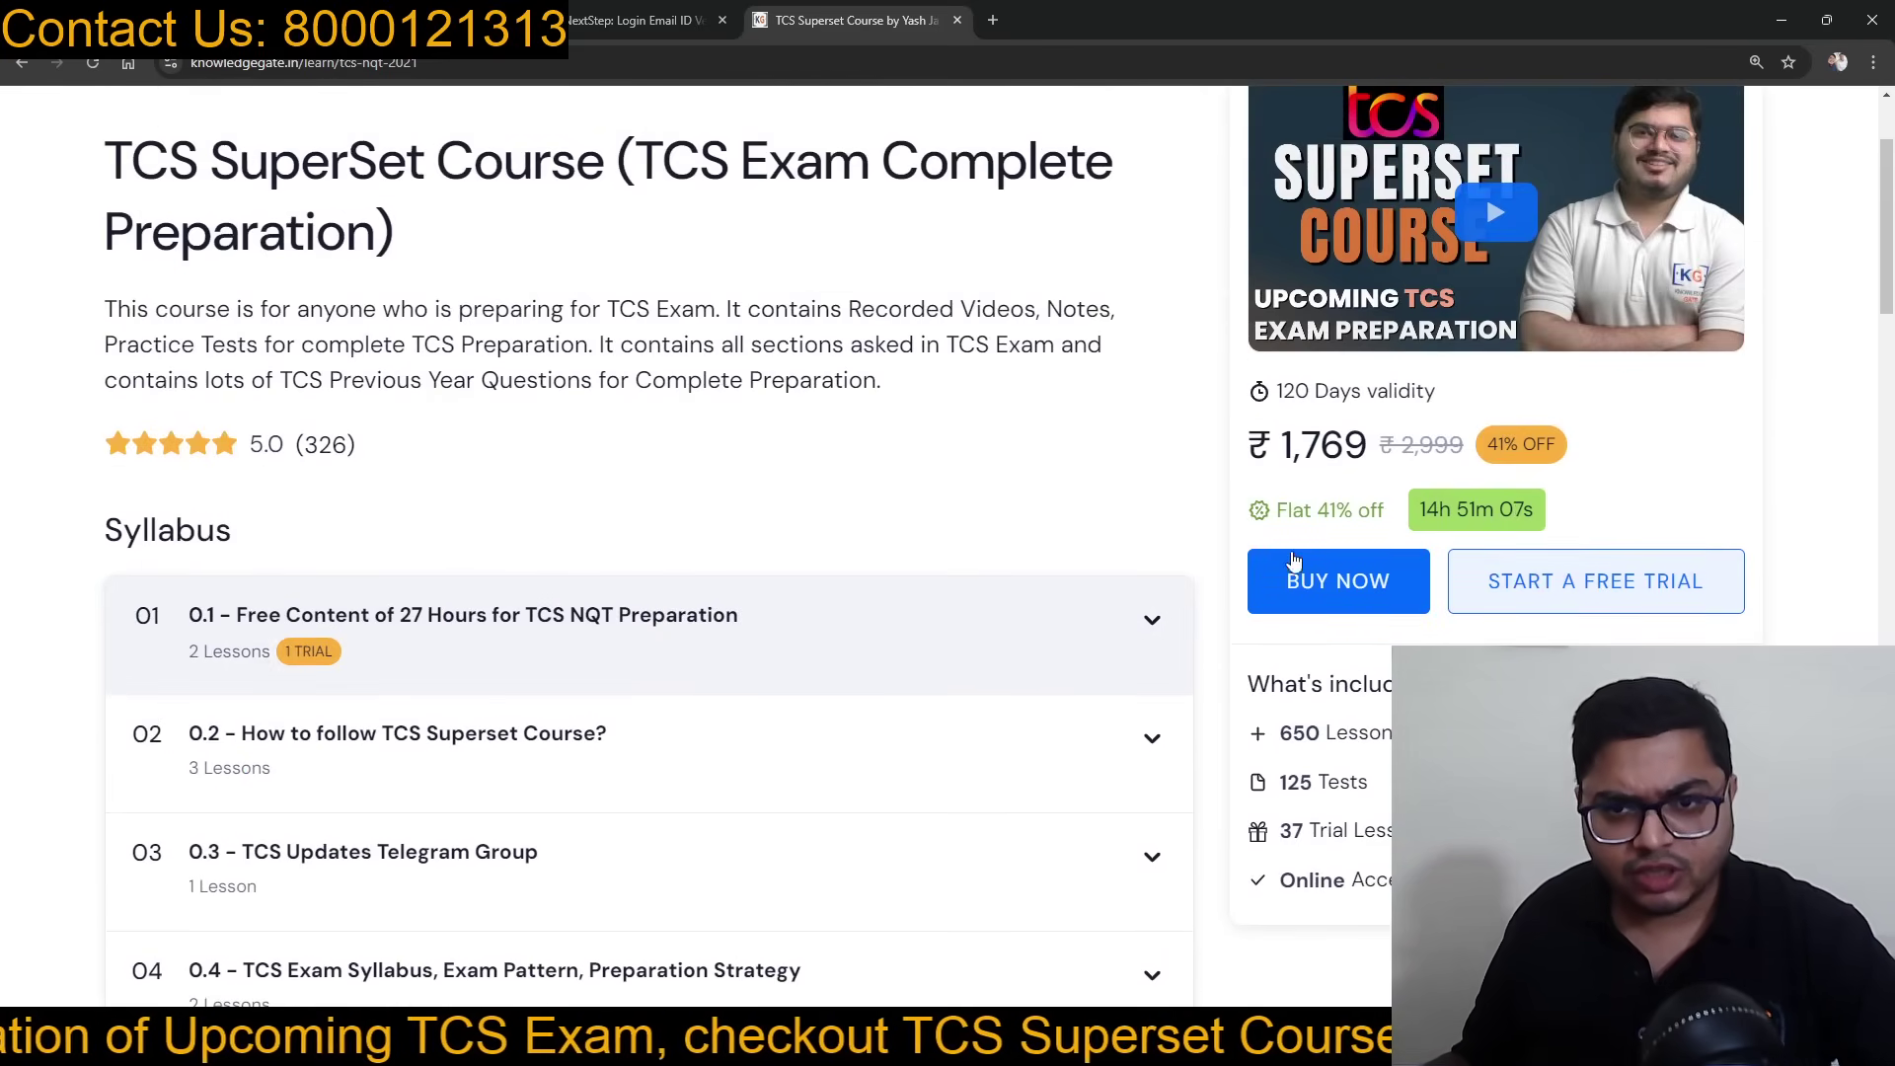
scroll(1318, 514, "up", 1)
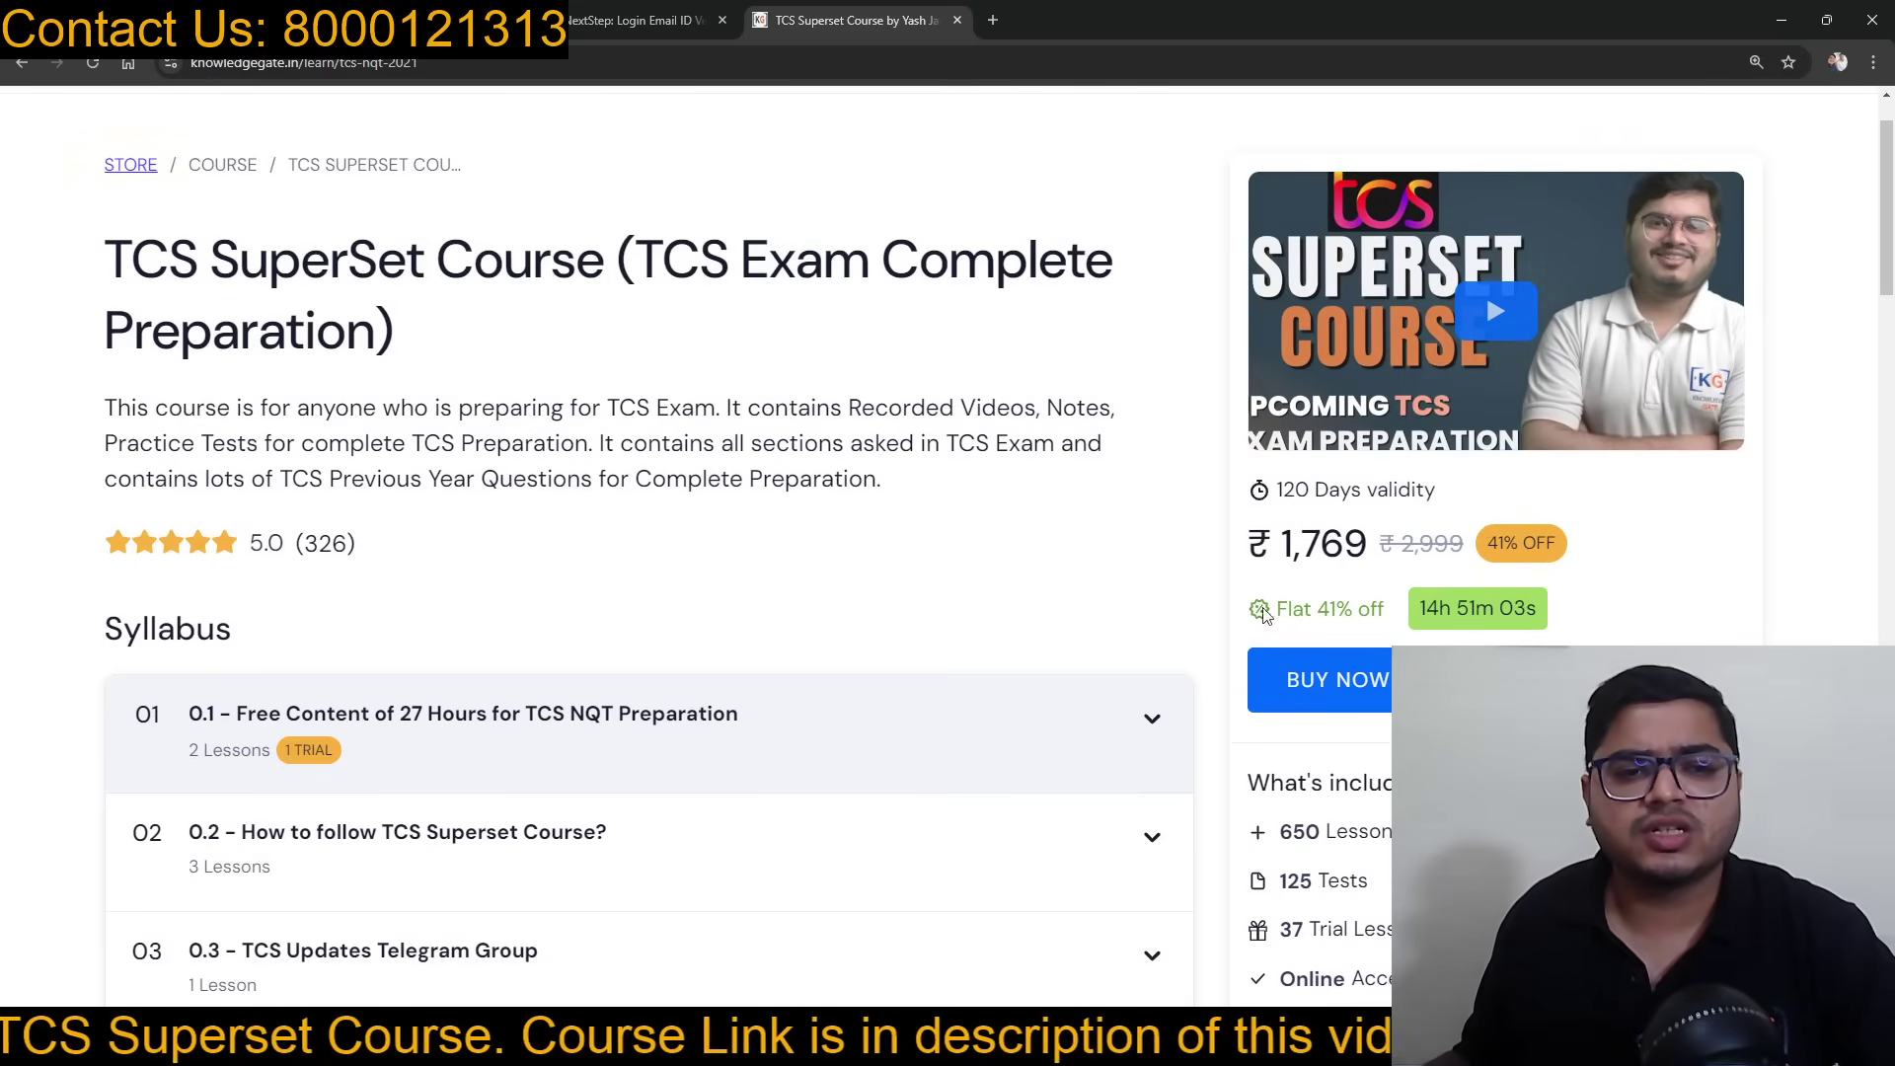
scroll(1096, 626, "down", 1)
scroll(992, 586, "up", 2)
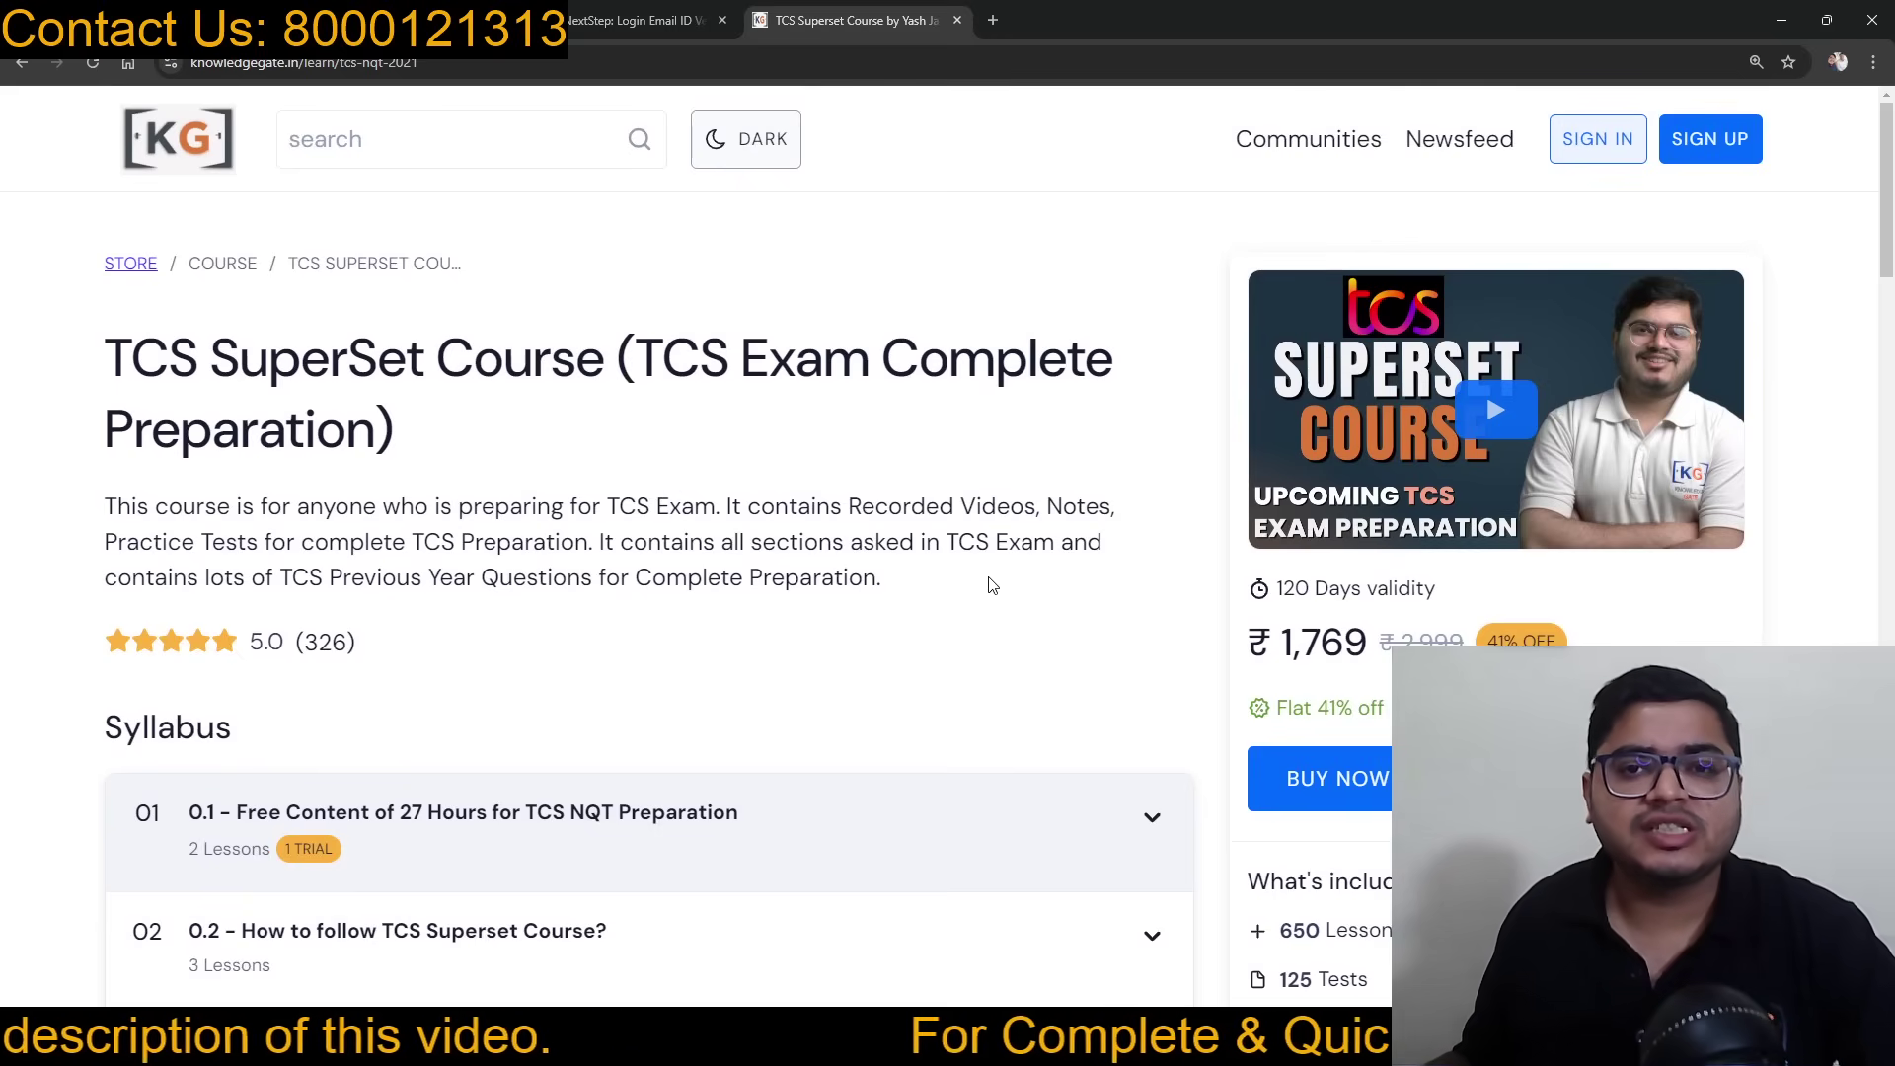
scroll(1016, 504, "down", 2)
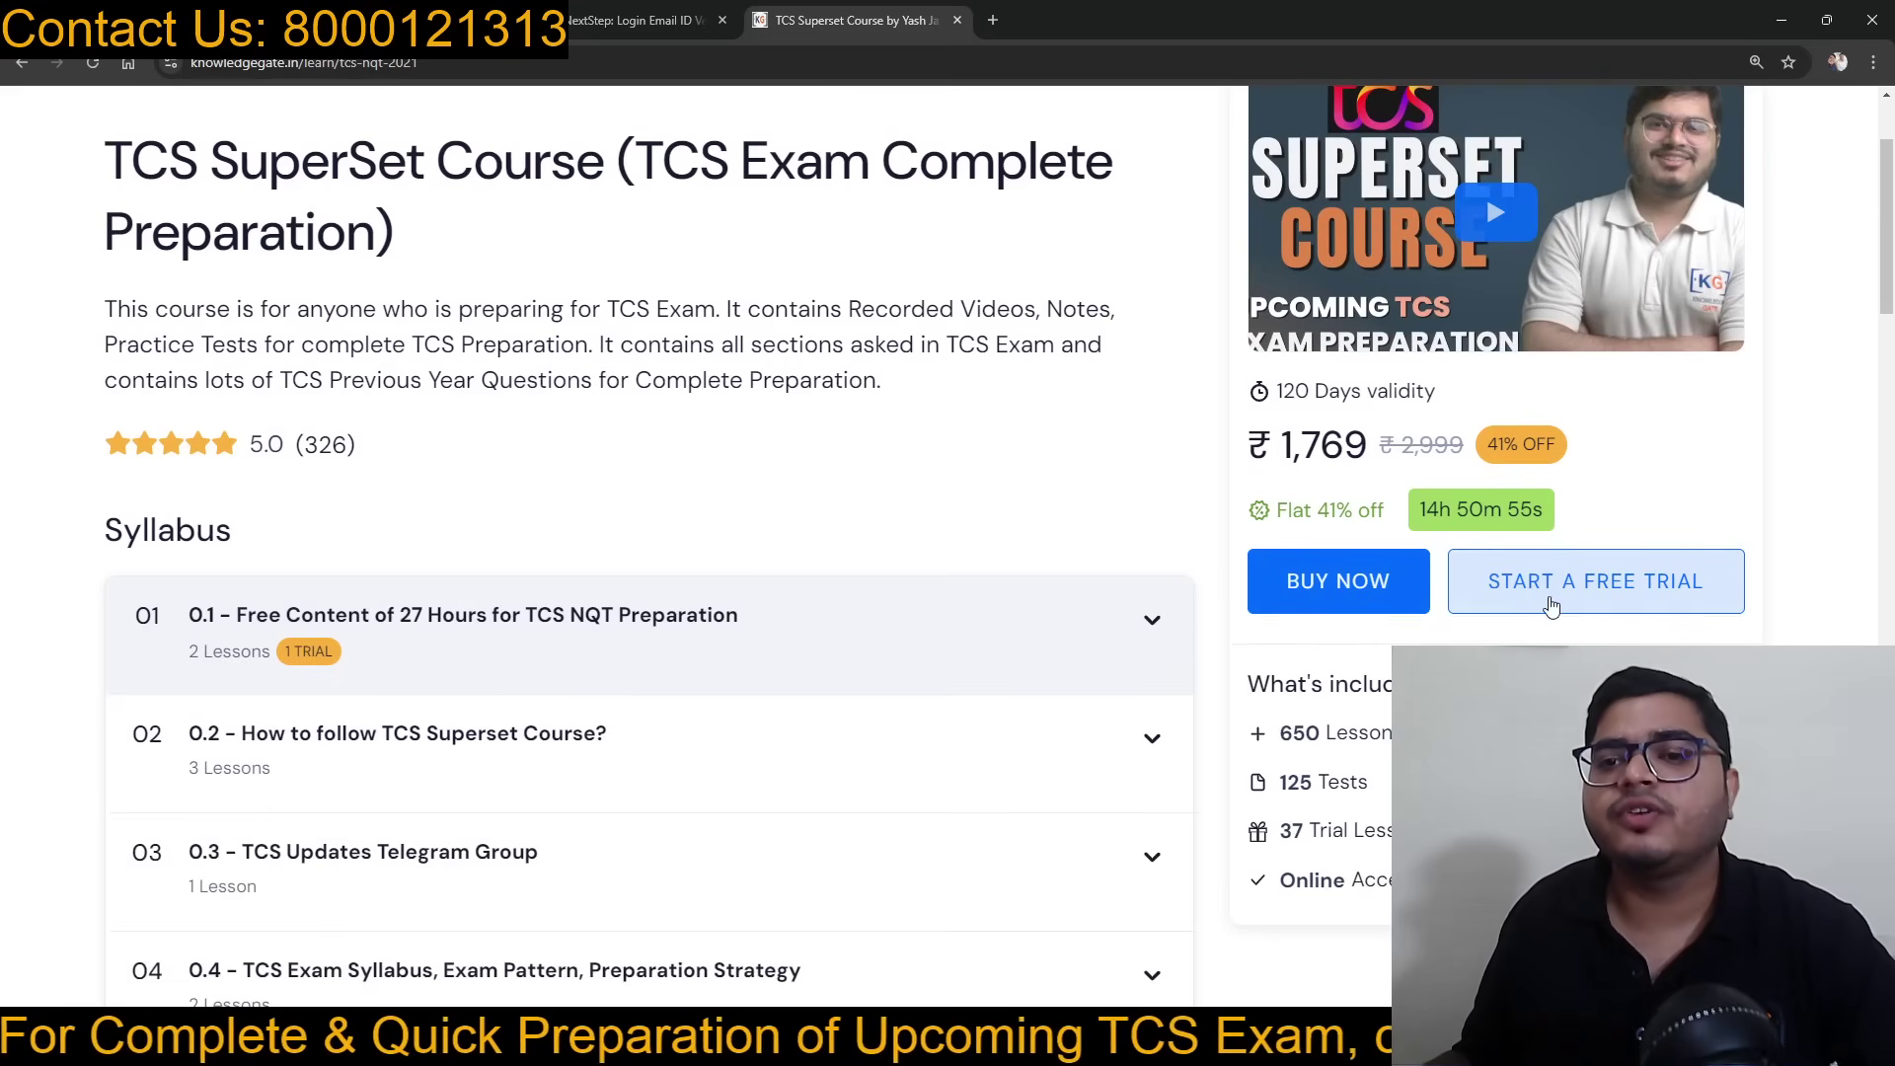
scroll(498, 520, "down", 2)
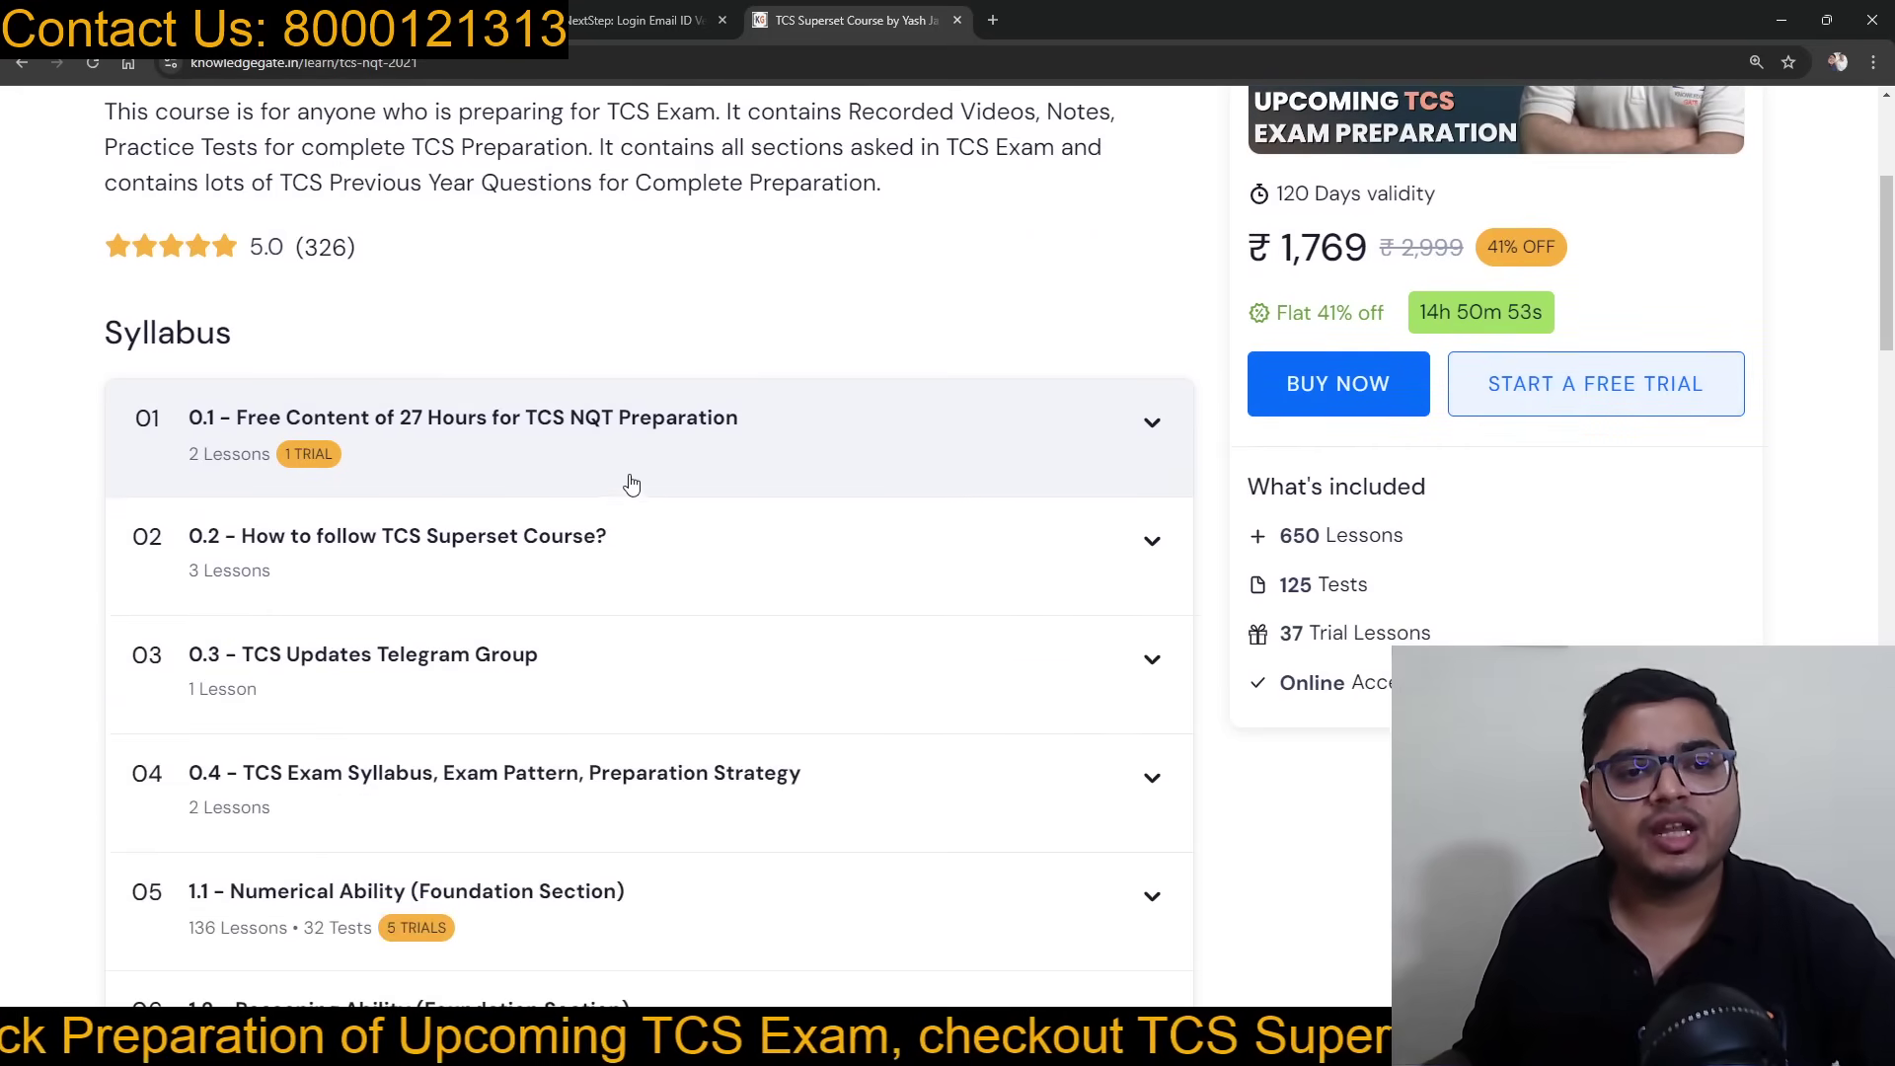
scroll(314, 488, "down", 10)
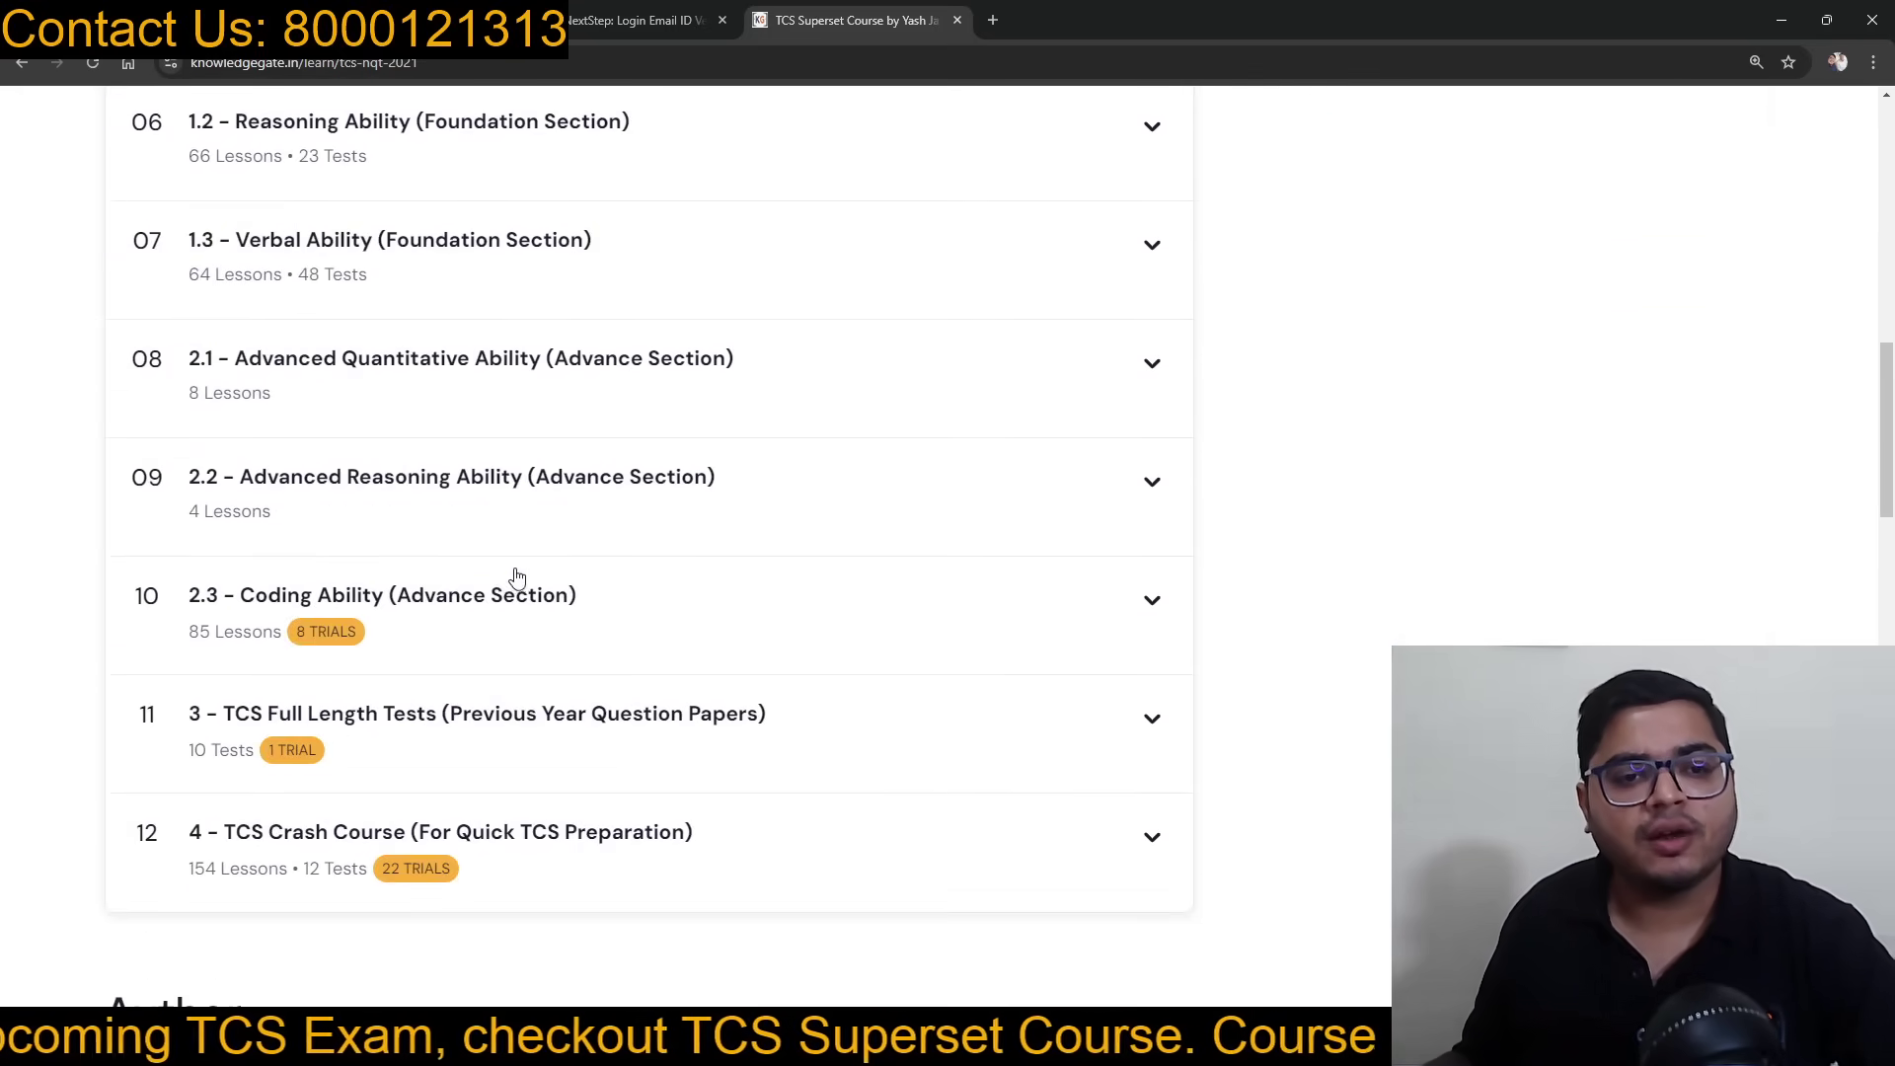
scroll(492, 697, "up", 12)
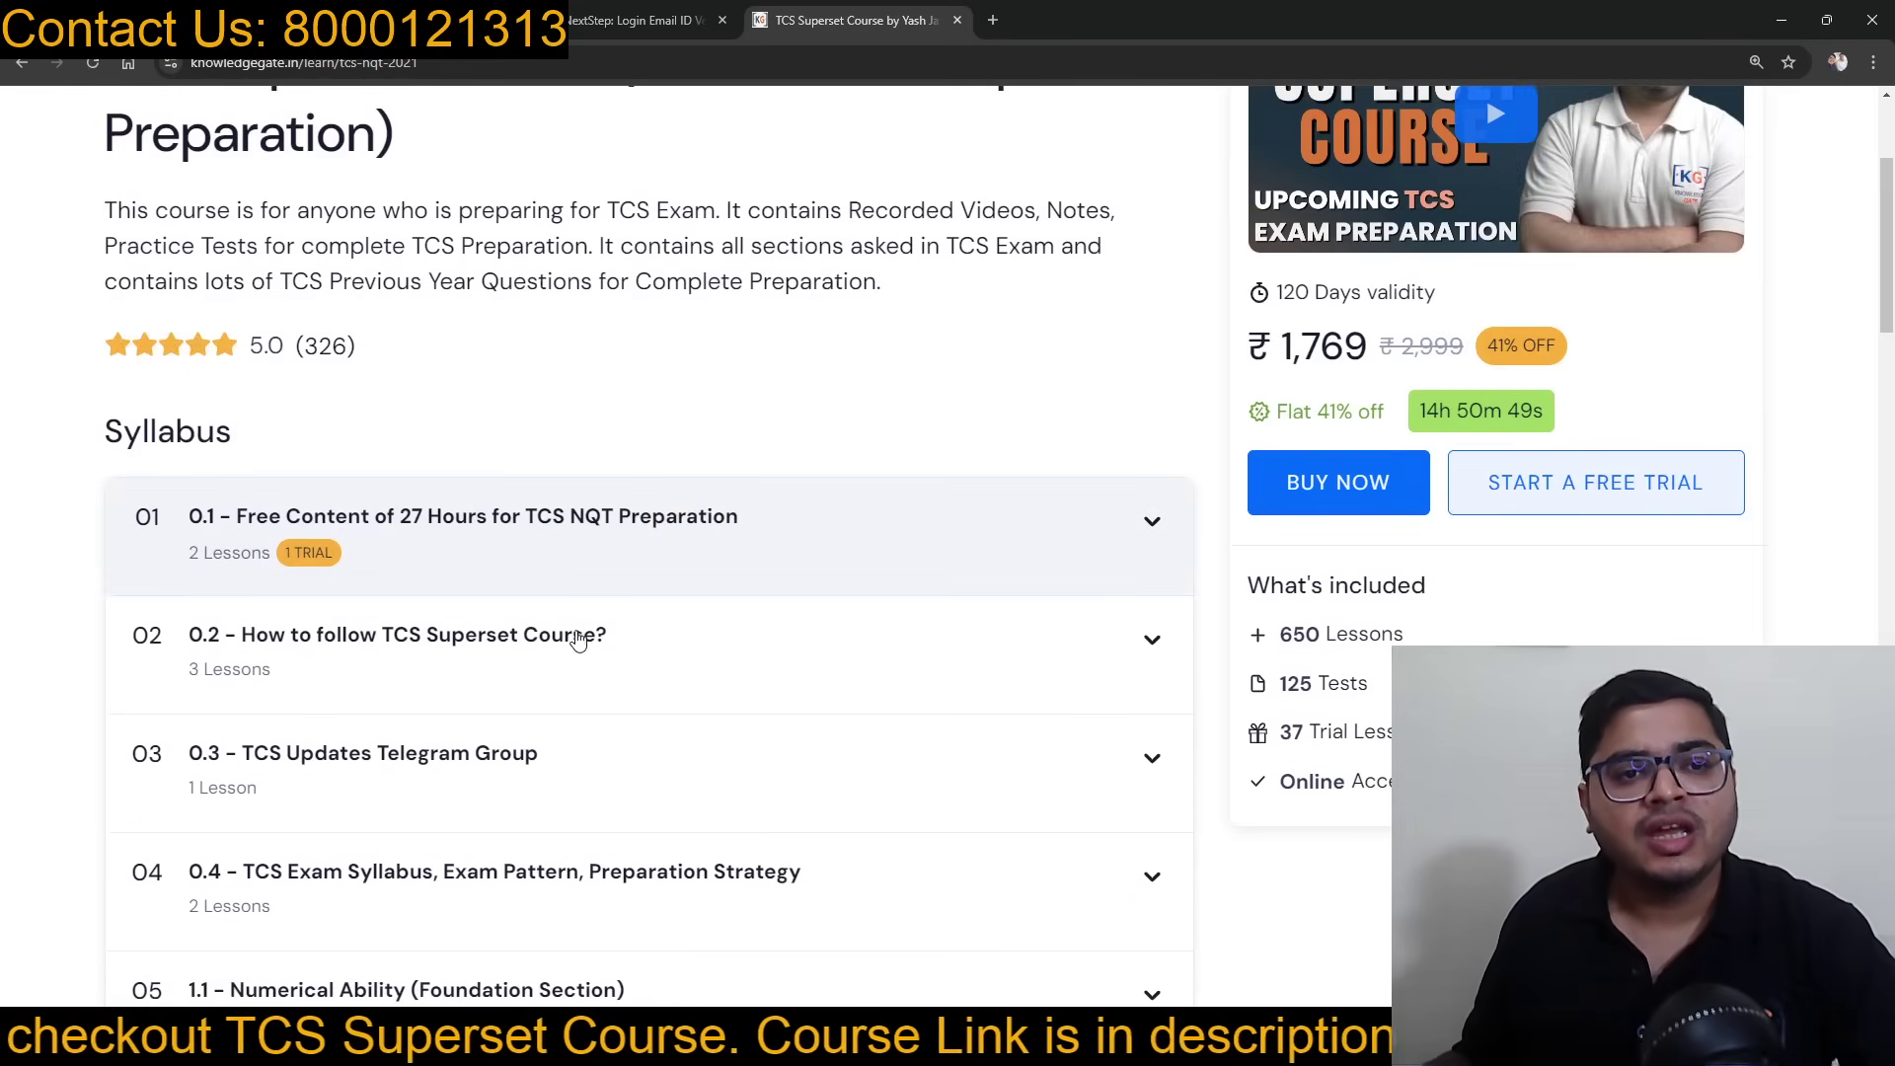
Step: Expand syllabus module 01 and review its lessons
left_click(447, 536)
scroll(454, 541, "down", 4)
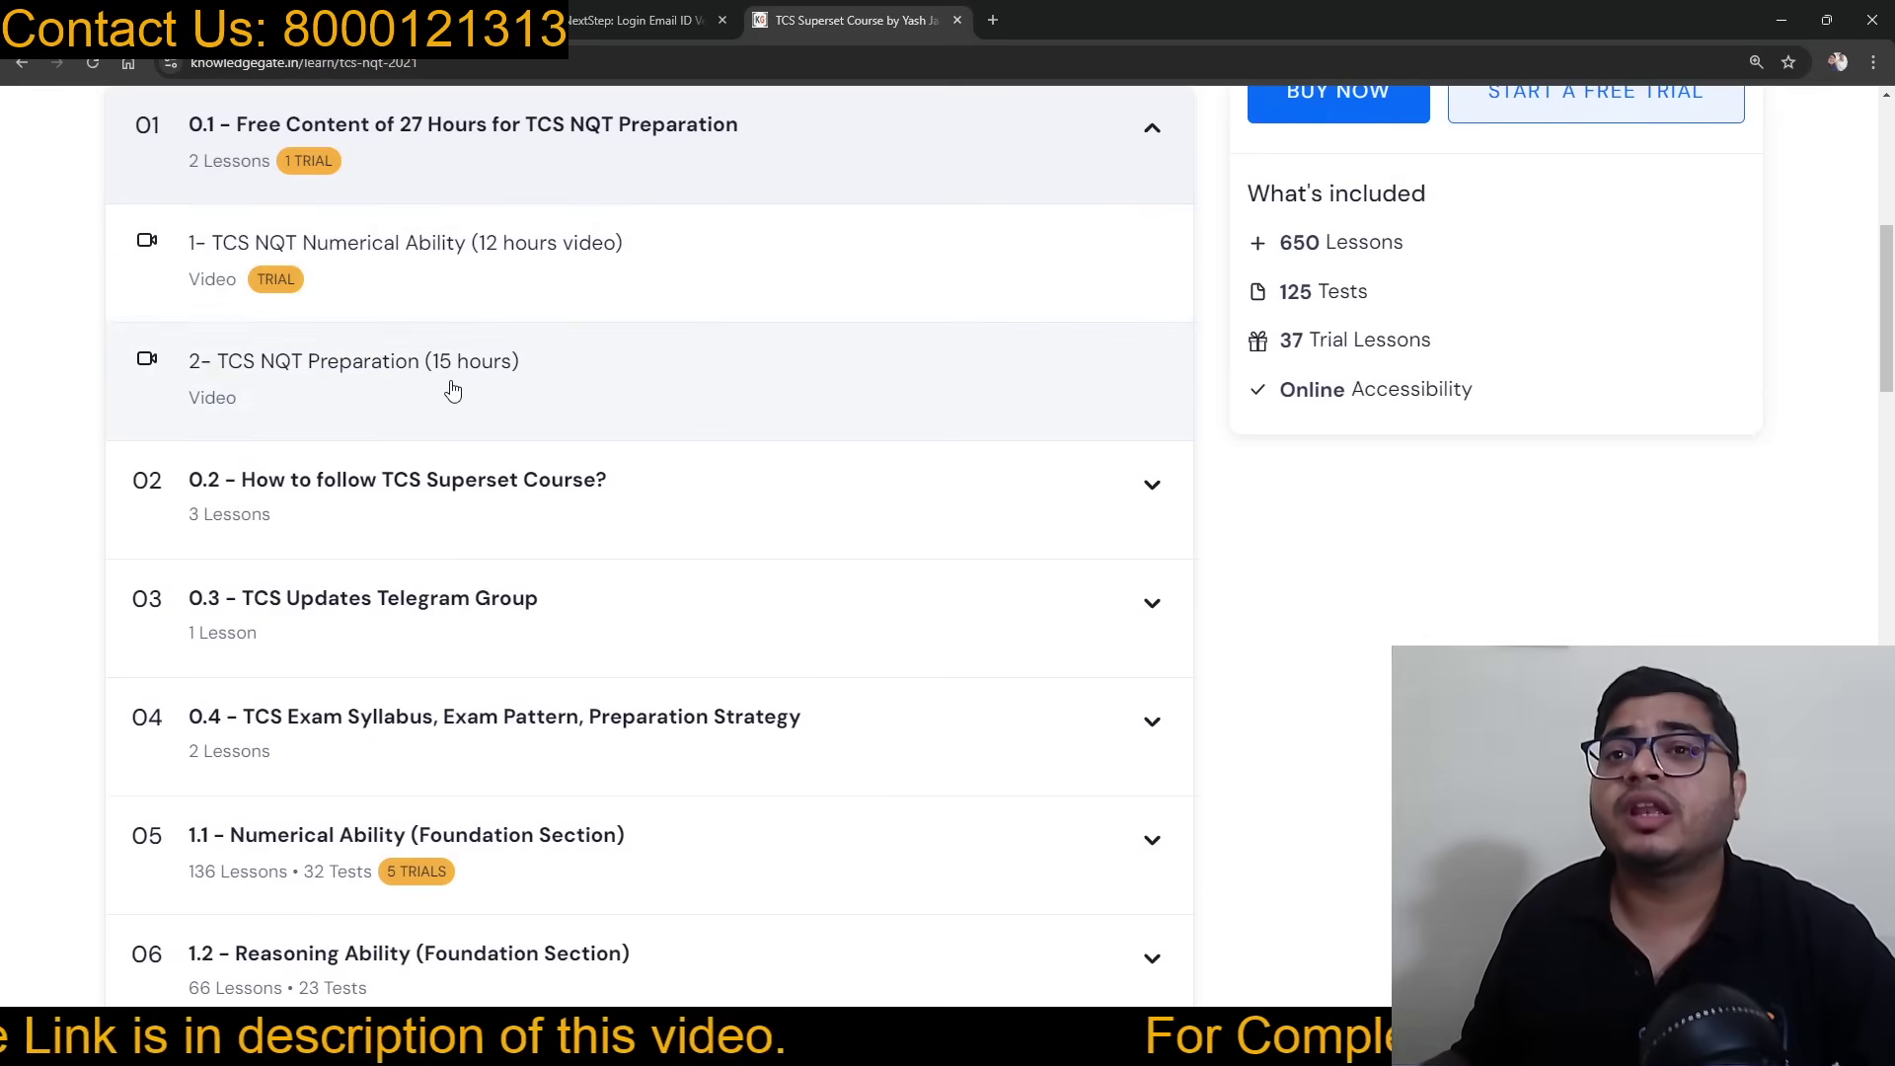
scroll(720, 472, "down", 5)
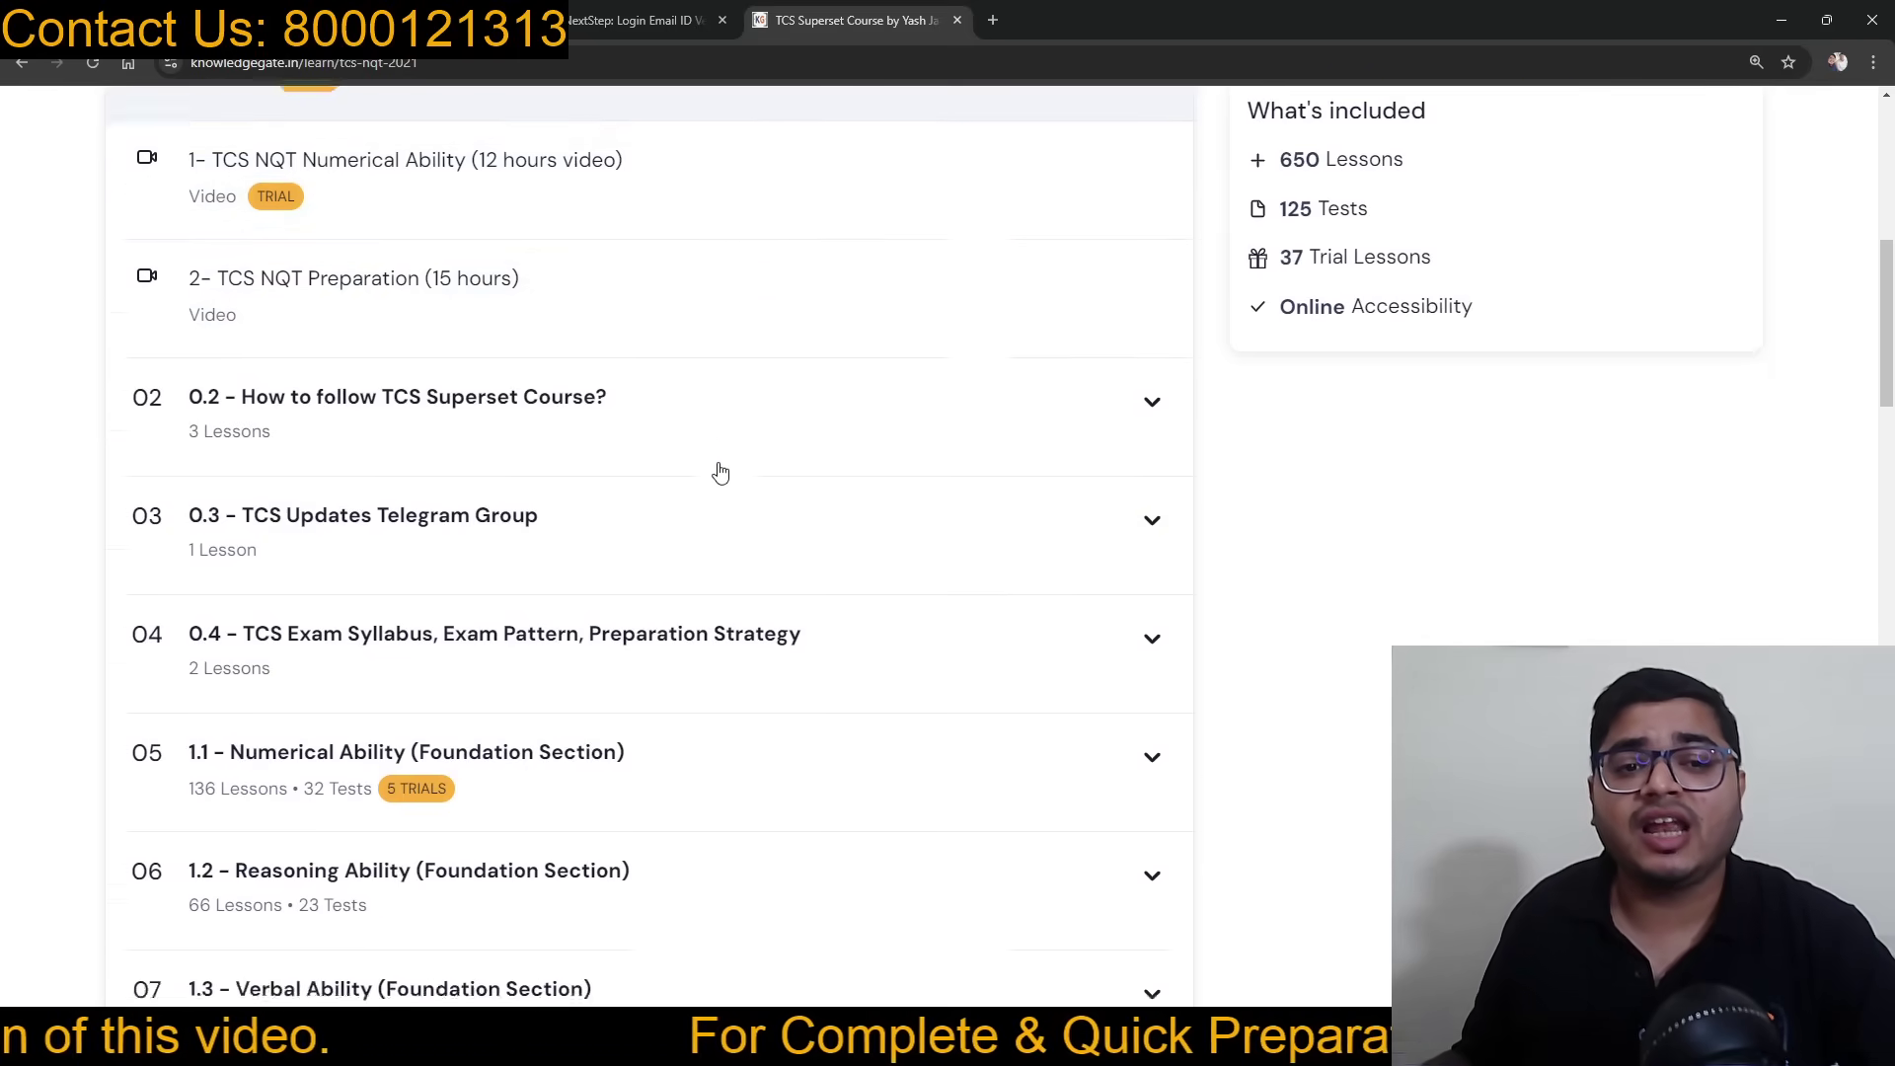
scroll(719, 478, "down", 2)
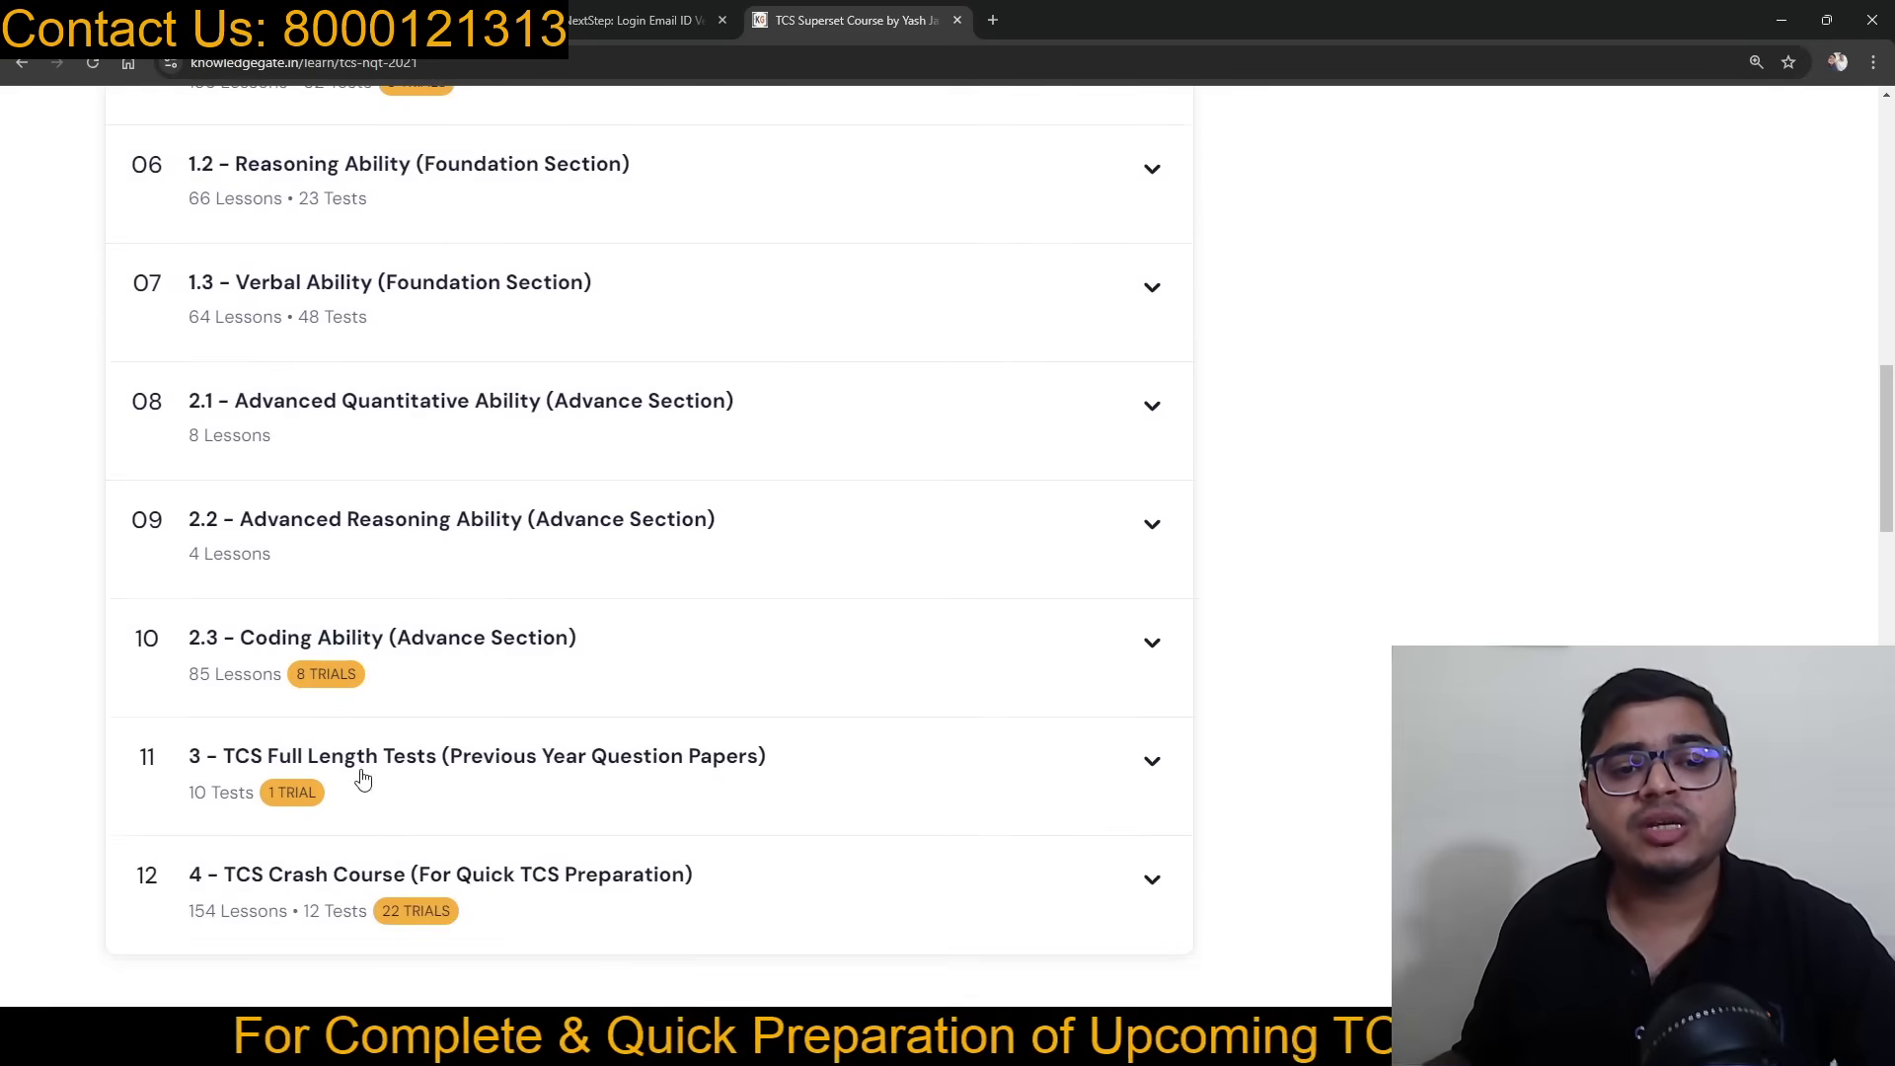
scroll(498, 773, "up", 12)
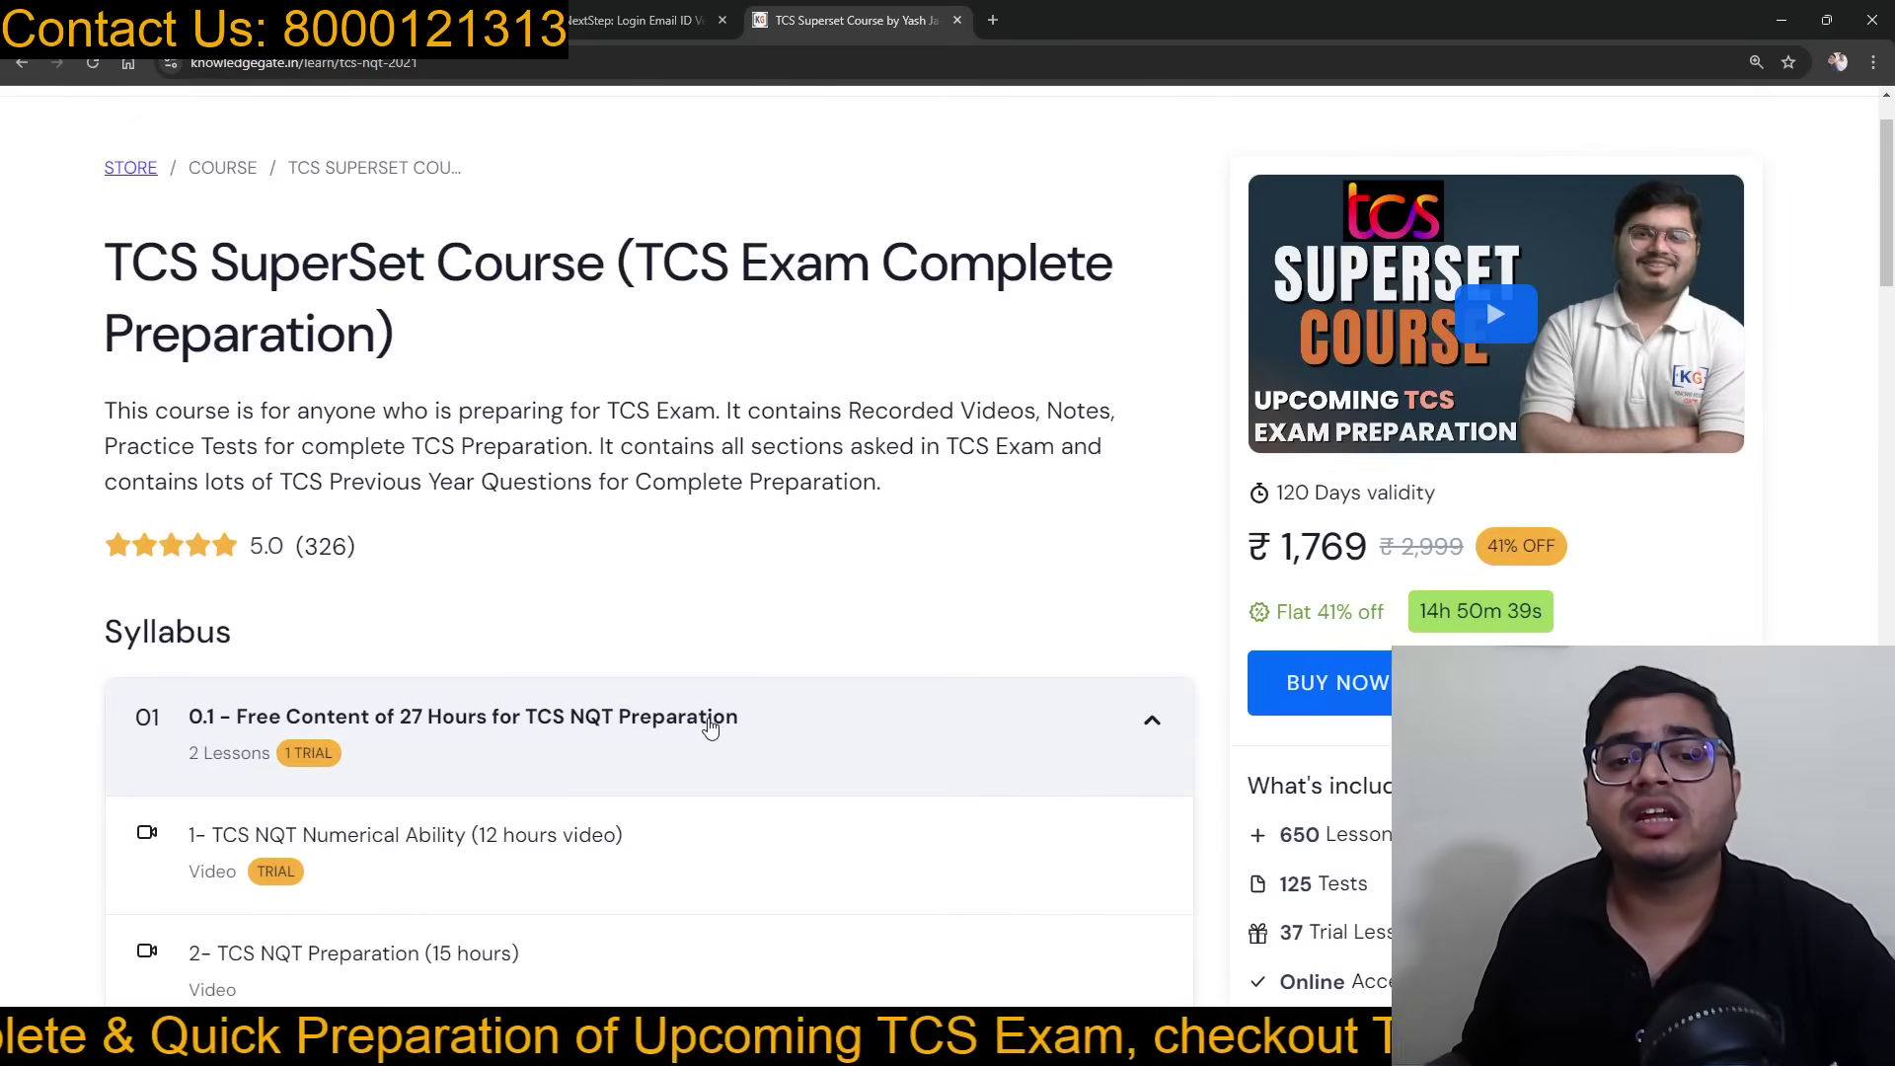